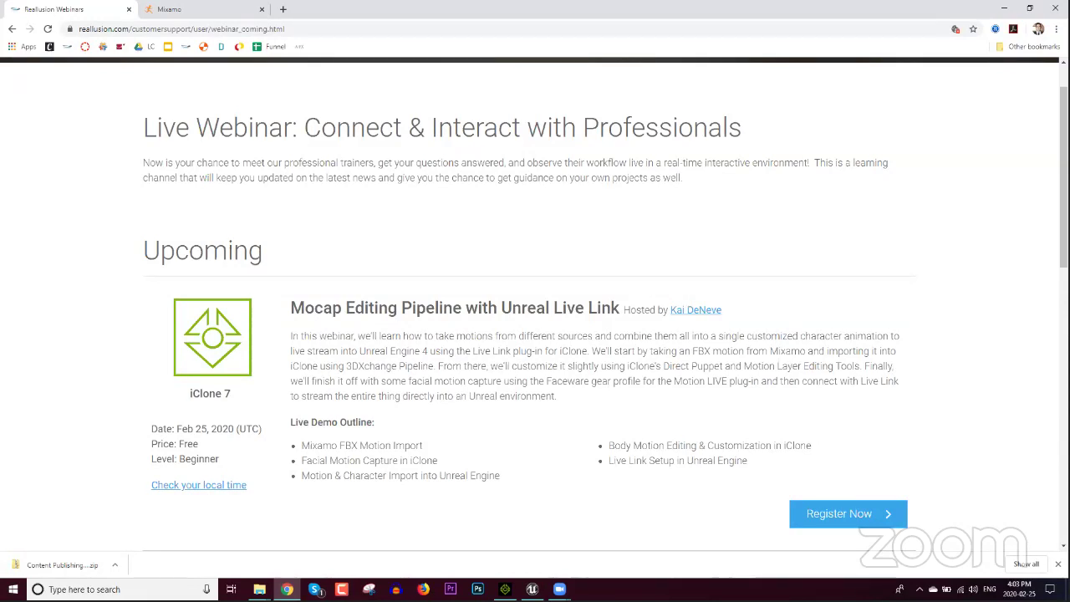
Switch to Unreal Engine and iClone 7, and play the facial animation to view it on both live-linked characters.
left_click(532, 589)
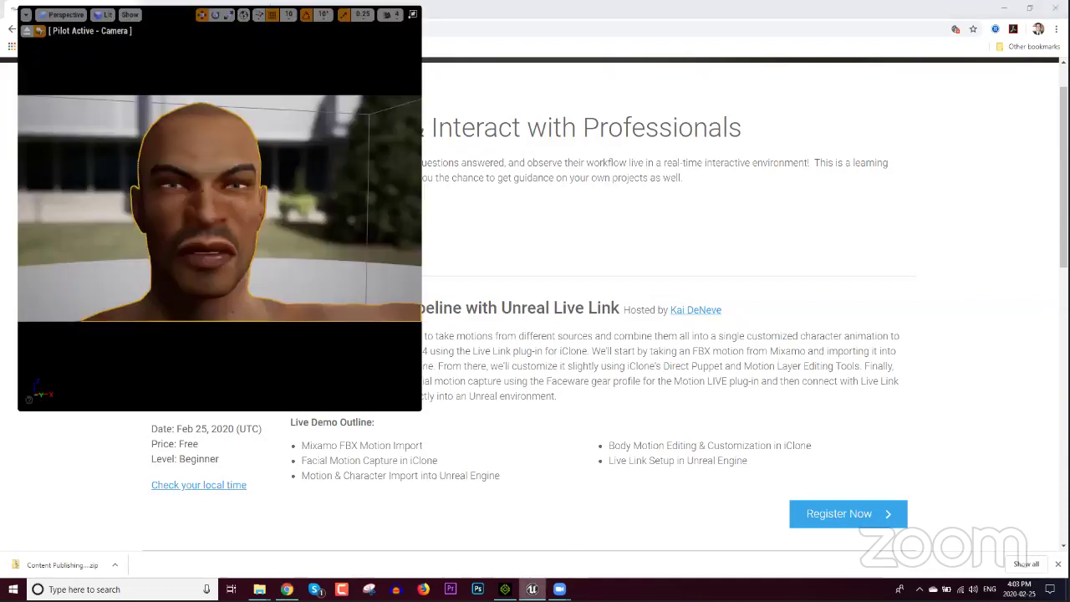
left_click(505, 588)
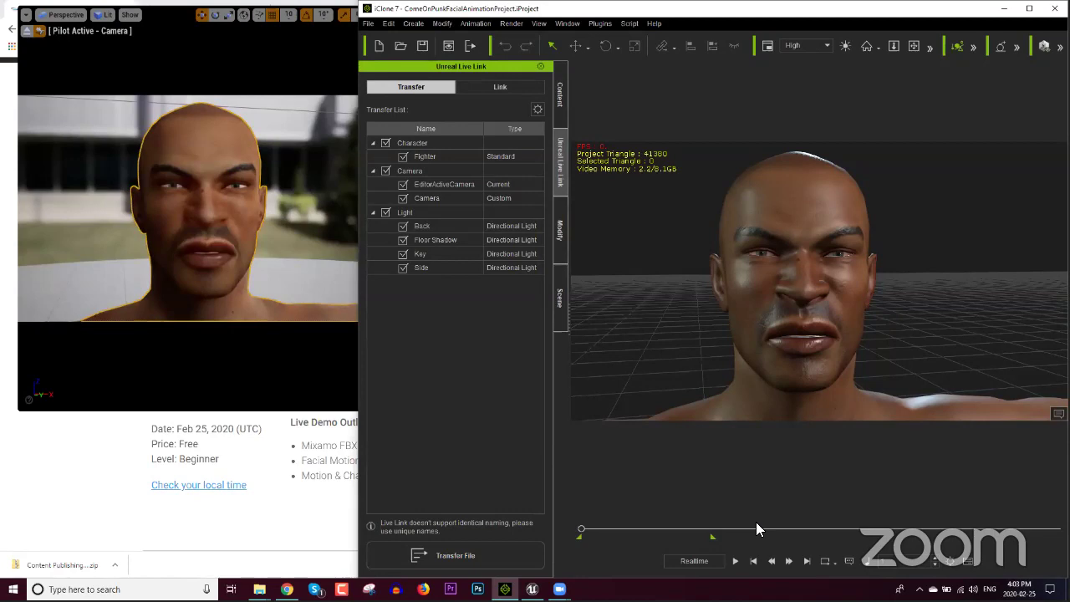
left_click(737, 560)
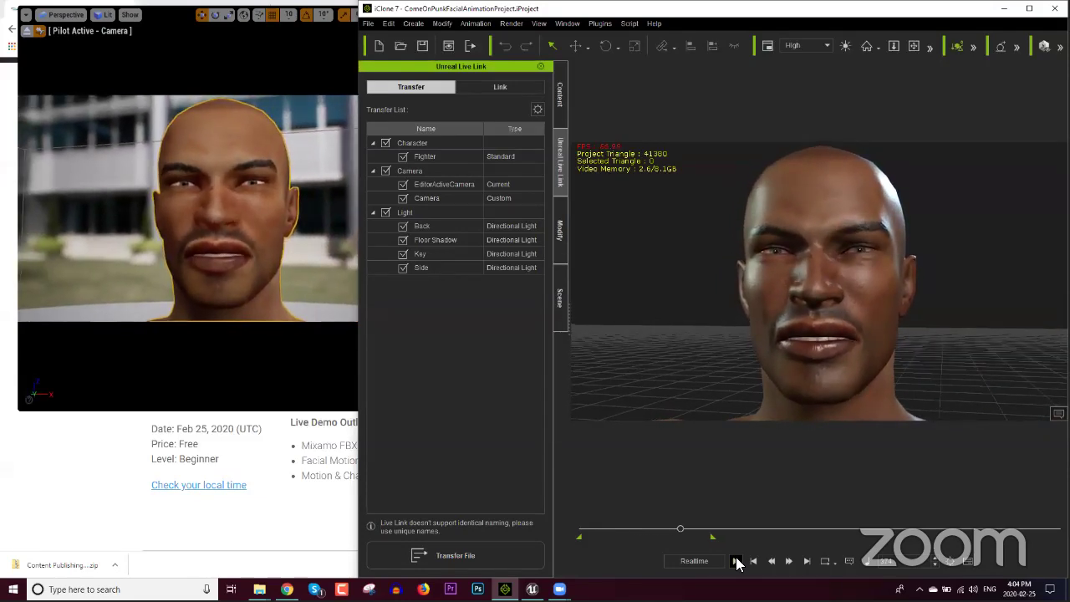
left_click(736, 563)
left_click(739, 563)
Exit the Unreal Engine full-screen viewport and close the QA_Demo project without saving the Advanced_Lighting level.
left_click(315, 83)
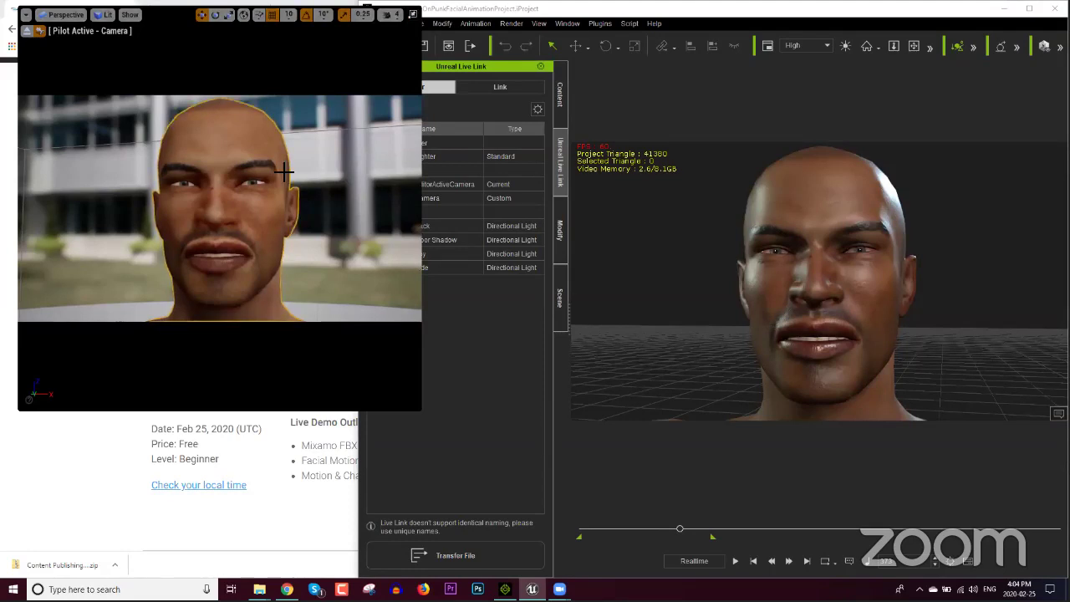
key("F11")
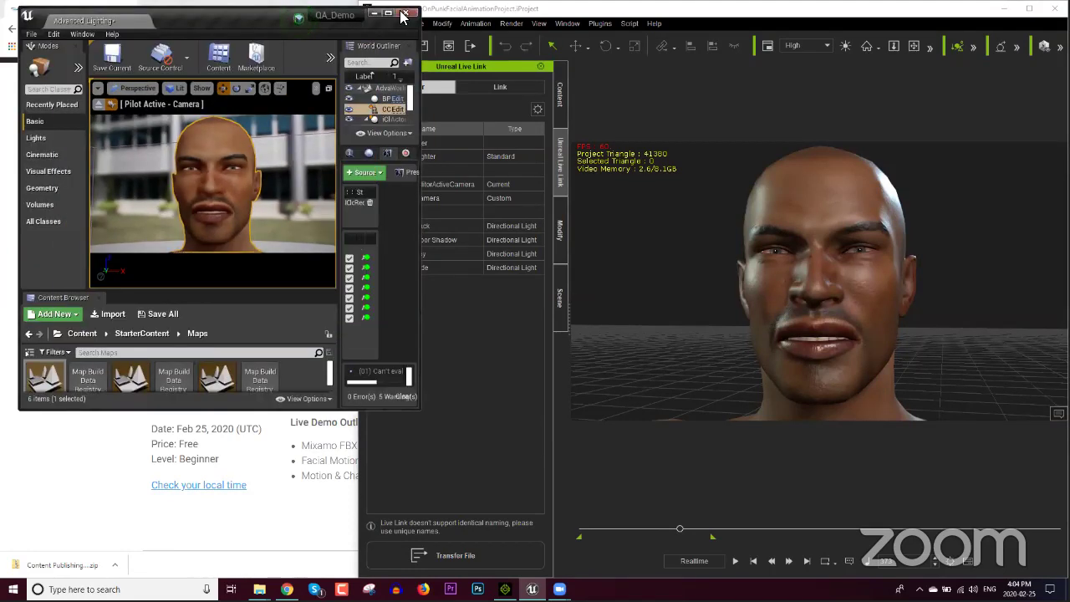
key("ctrl+shift+s")
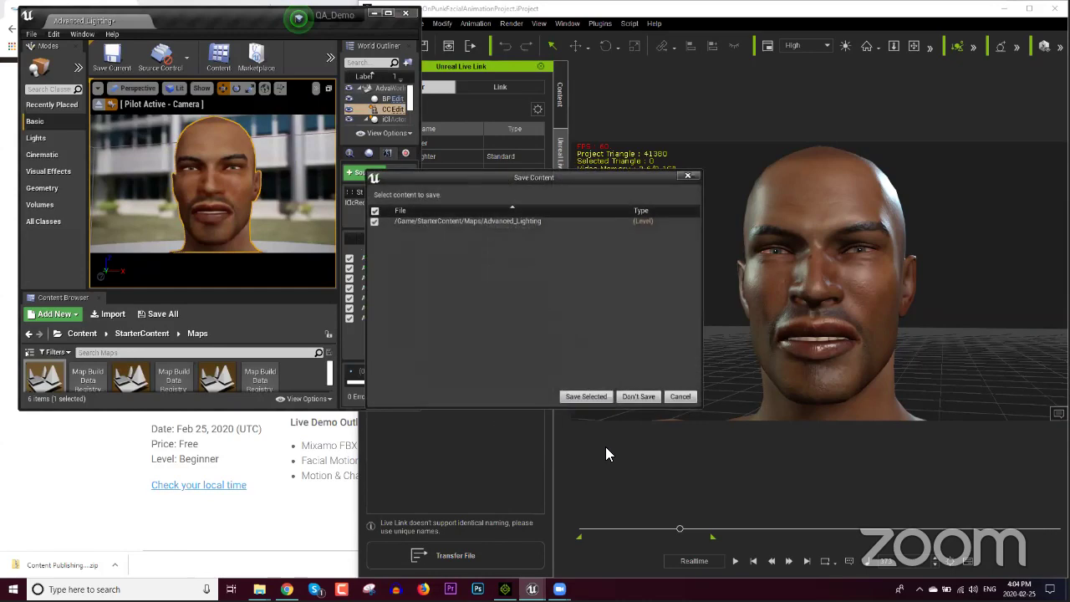
left_click(637, 398)
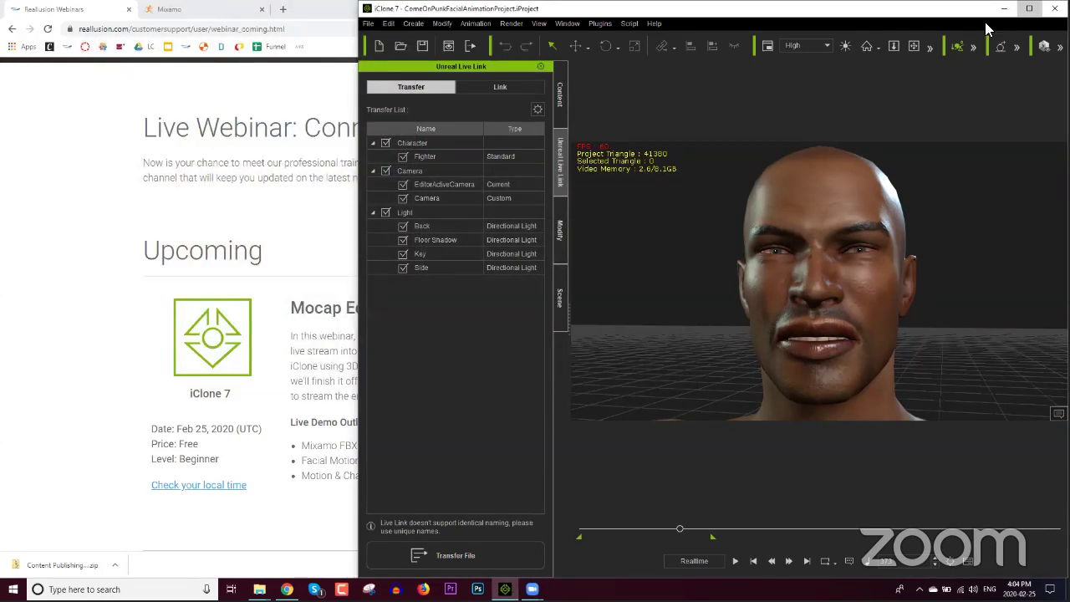
Maximize the iClone window and switch to the Mixamo site in the Chrome browser.
left_click(1028, 8)
left_click(287, 588)
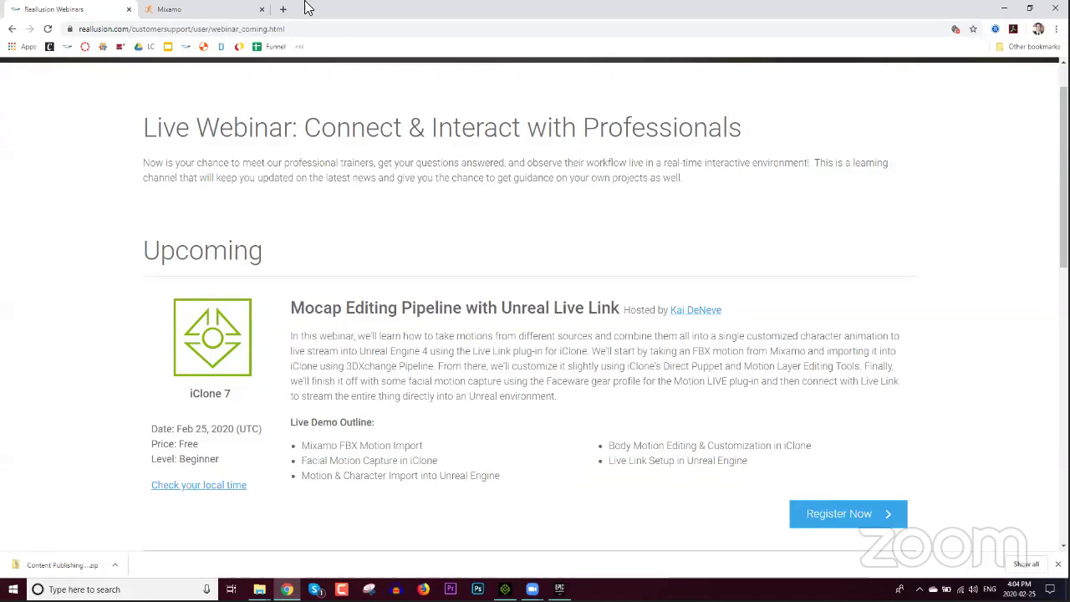
left_click(214, 11)
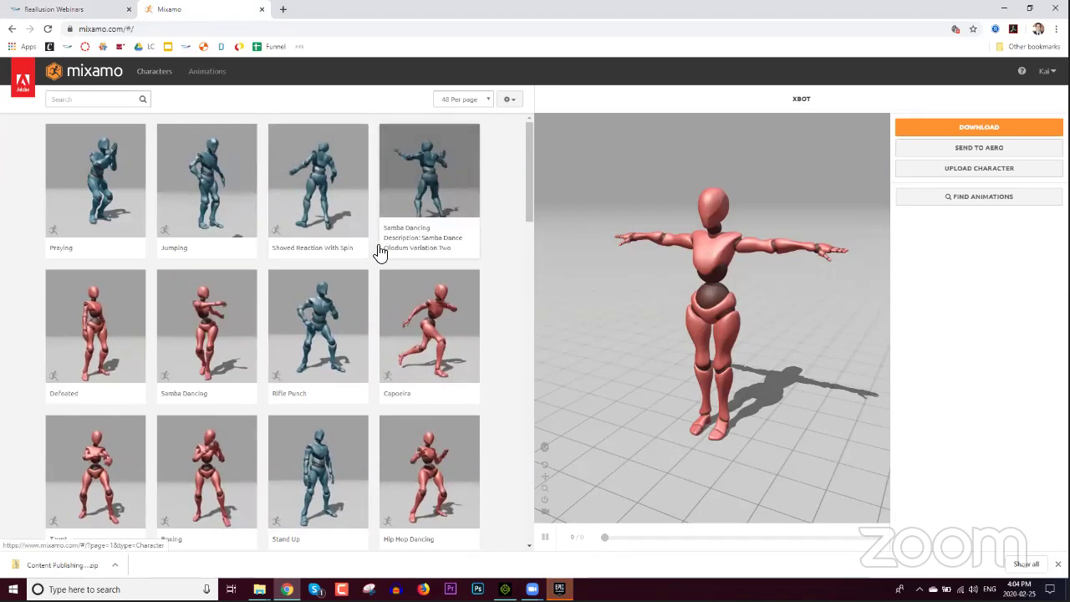
Send and close the Unreal Engine crash report, and close the Epic Games launcher.
scroll(422, 242, "down", 8)
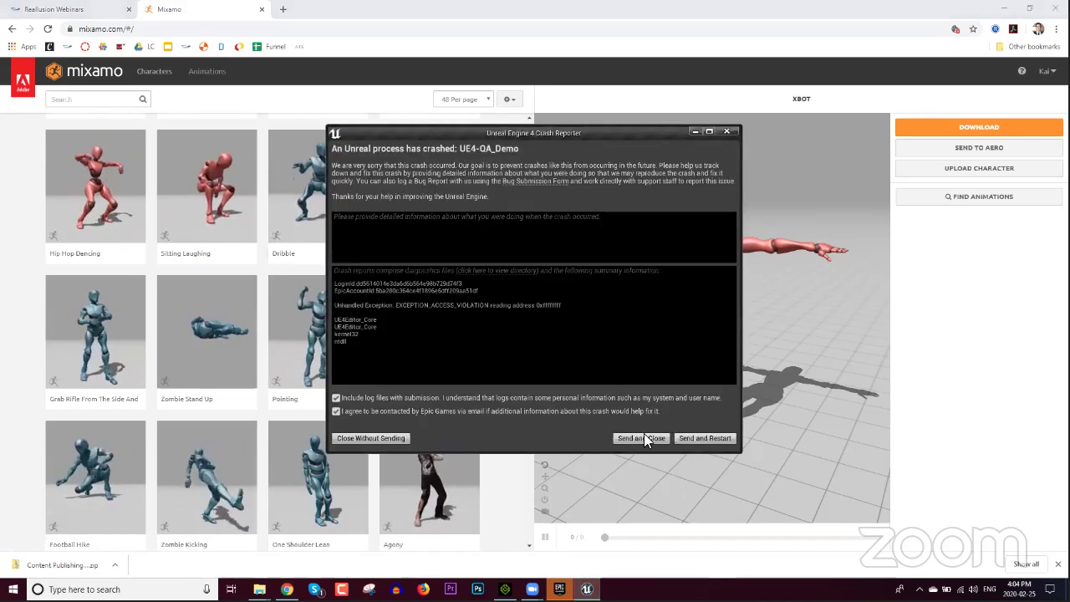
left_click(644, 433)
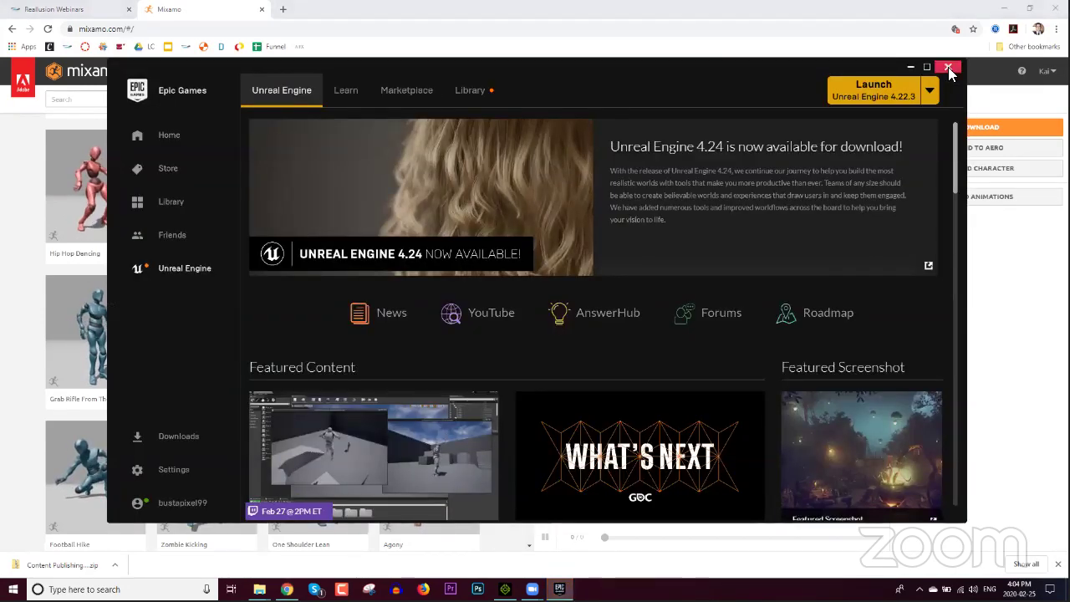
left_click(949, 67)
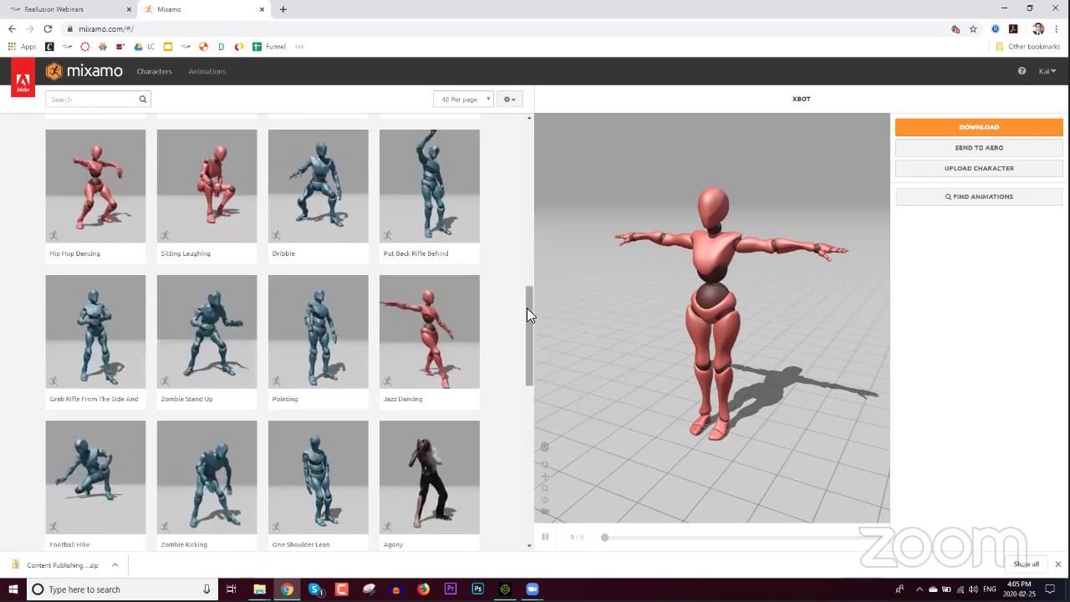
Browse the first page of Mixamo animations and preview the Punching motion on the XBot character.
scroll(530, 250, "up", 1)
scroll(530, 241, "up", 5)
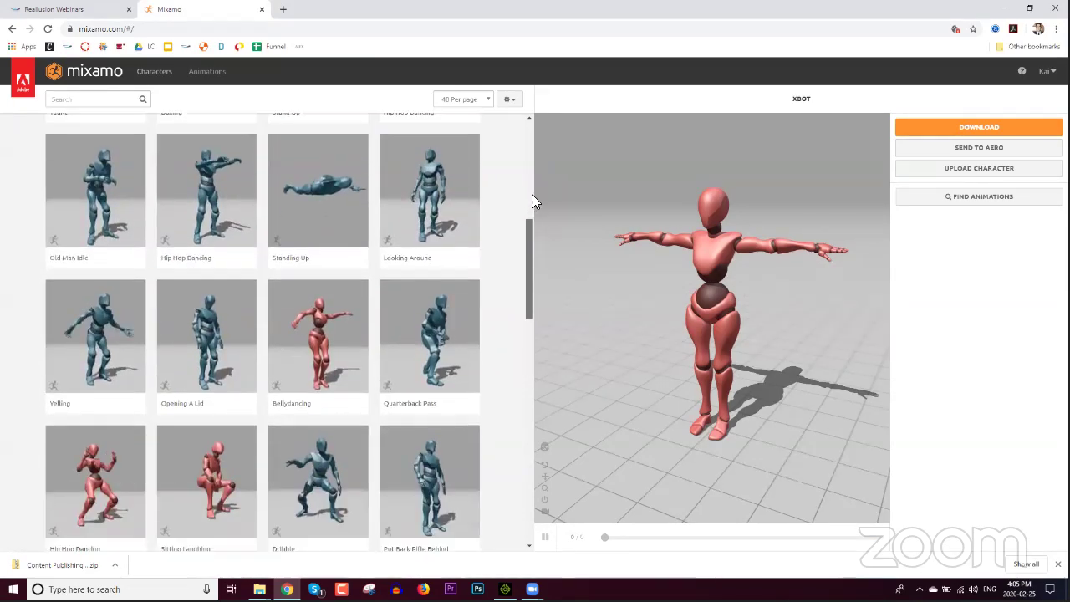
left_click_drag(529, 170, 528, 111)
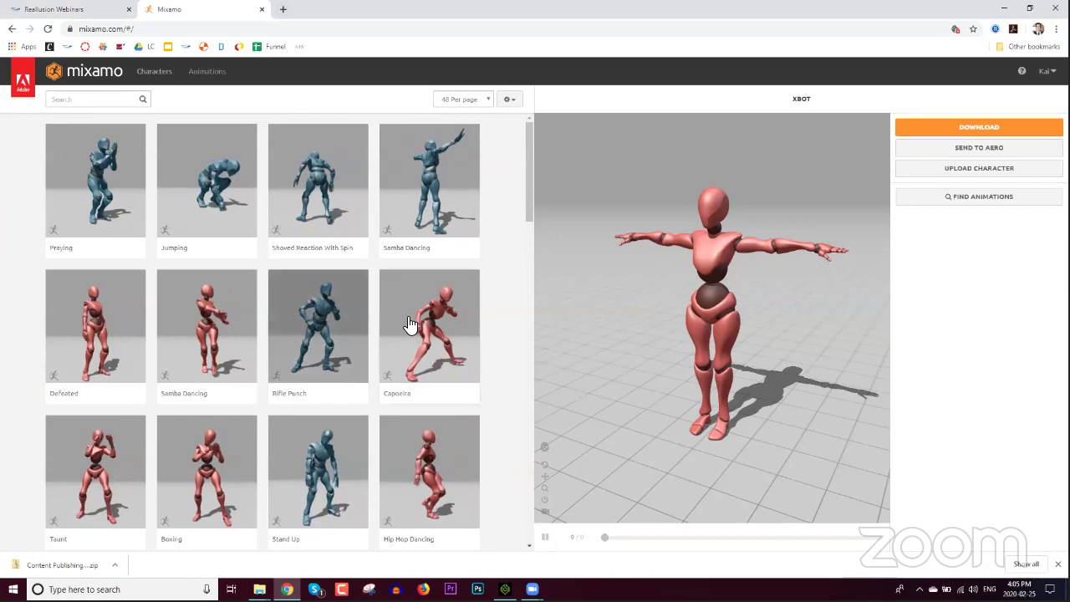
scroll(460, 313, "down", 3)
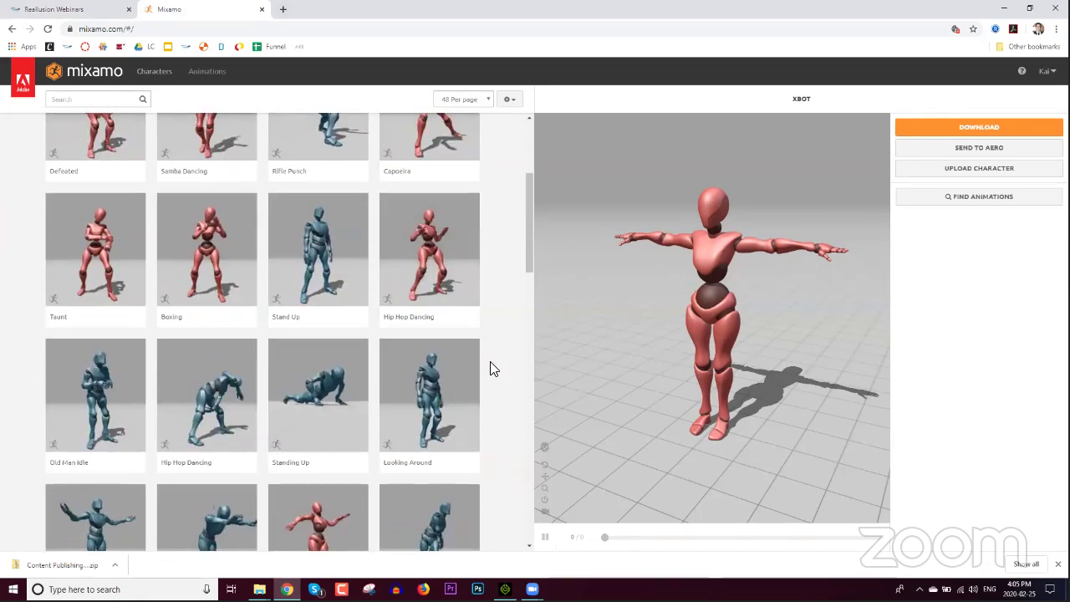
scroll(494, 365, "down", 2)
scroll(494, 368, "down", 1)
scroll(493, 372, "down", 3)
scroll(489, 385, "down", 1)
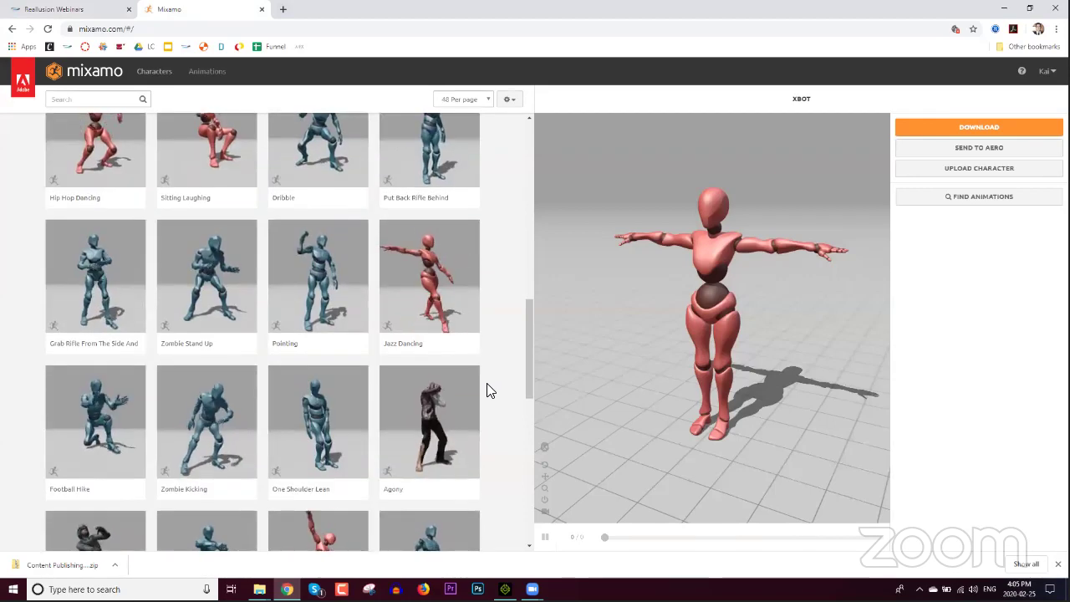
scroll(489, 389, "down", 2)
scroll(489, 390, "down", 3)
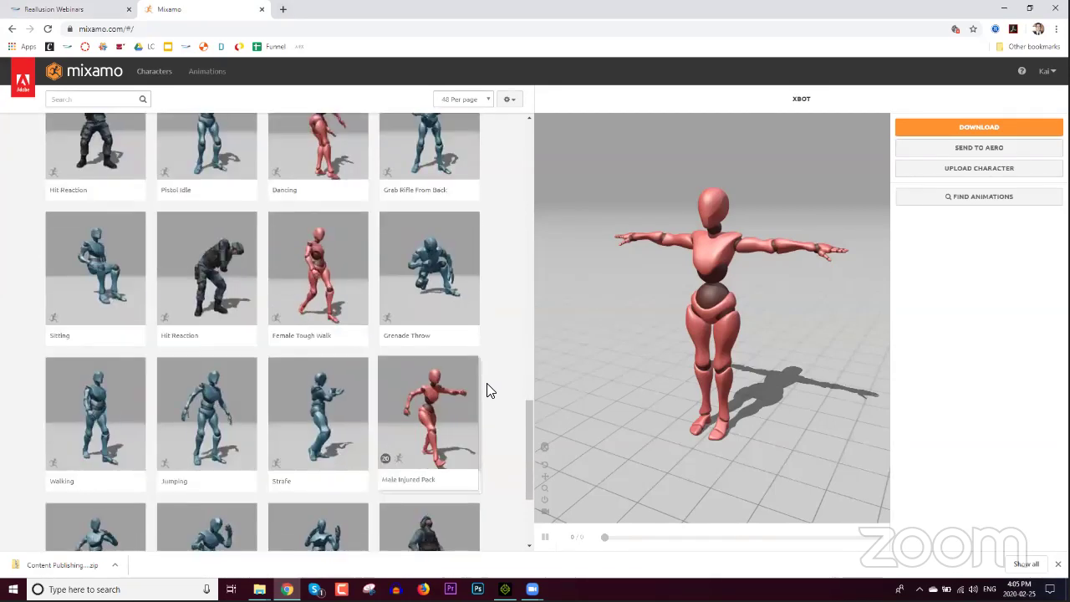
scroll(489, 390, "down", 1)
scroll(489, 390, "down", 1)
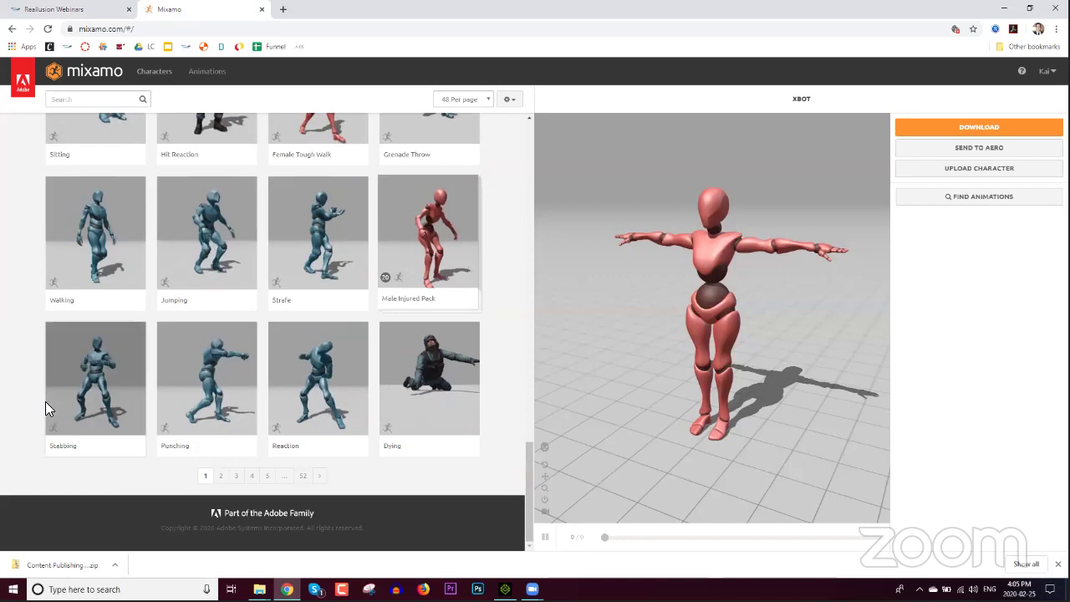
left_click(214, 384)
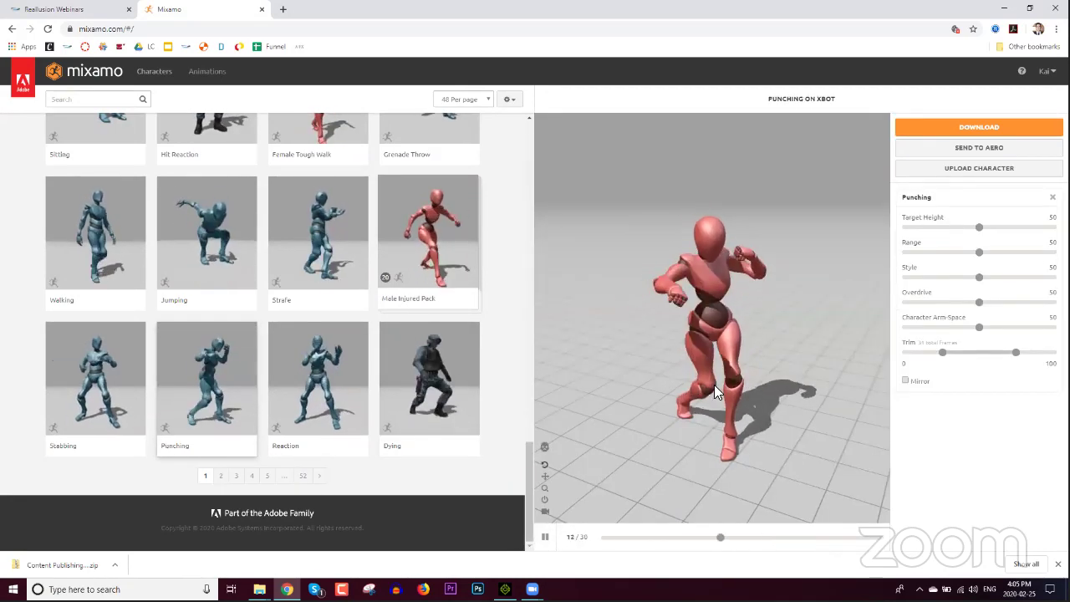
Search the animation library for "taunt".
left_click(84, 97)
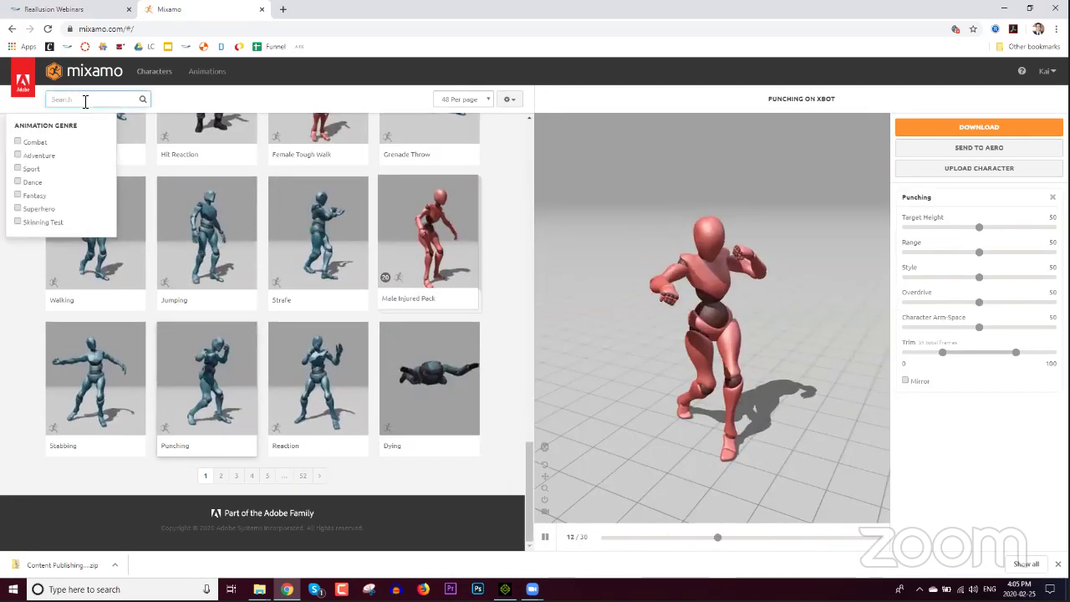
type("taunt")
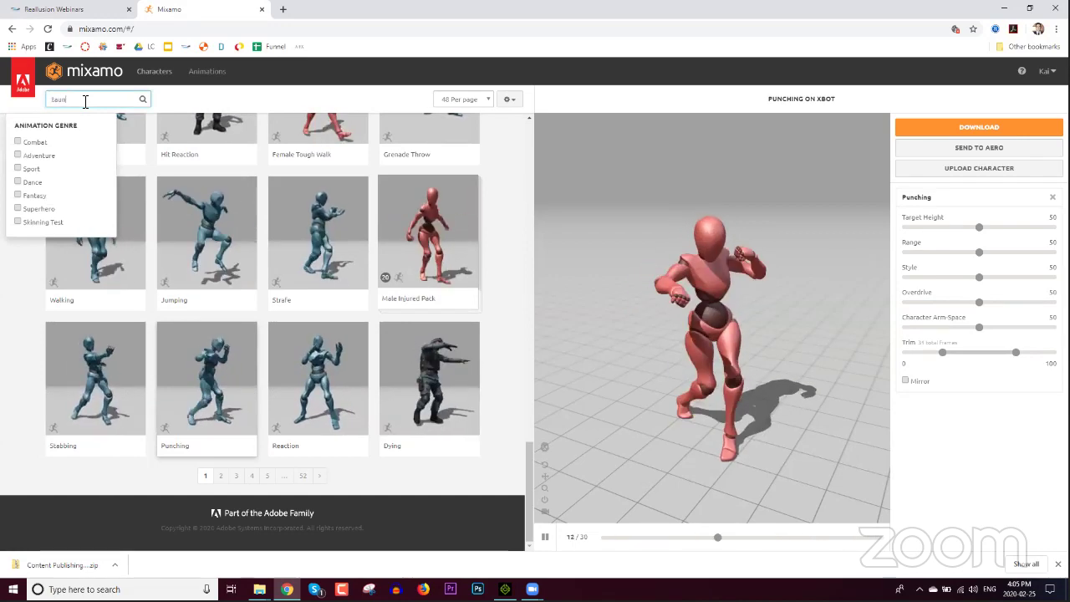
key("Return")
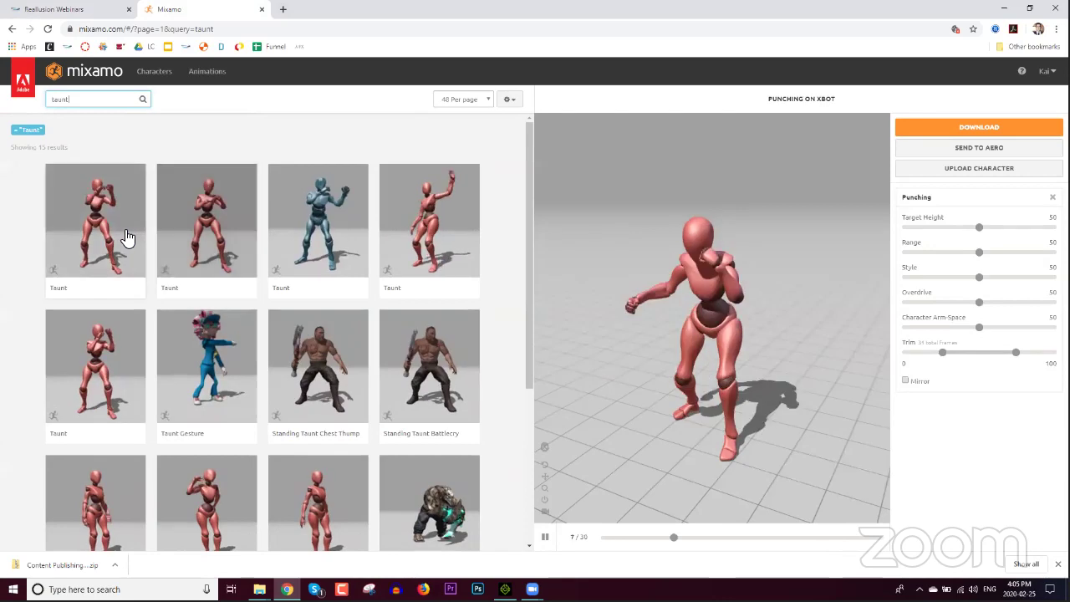
Compare the second and third Taunt animations on the XBot character and keep the second one applied.
left_click(201, 238)
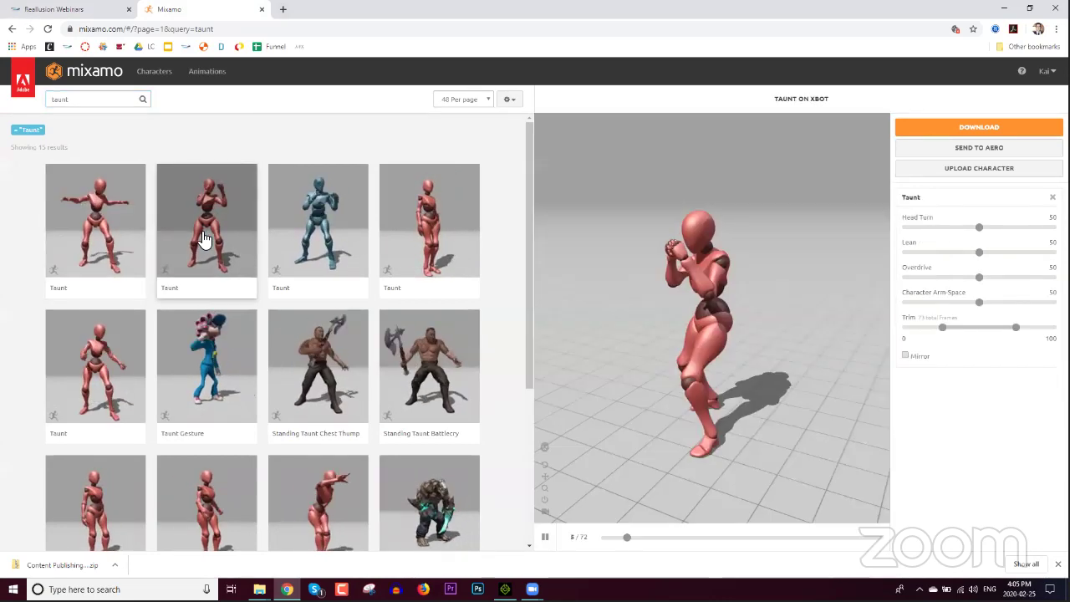
left_click_drag(677, 361, 737, 360)
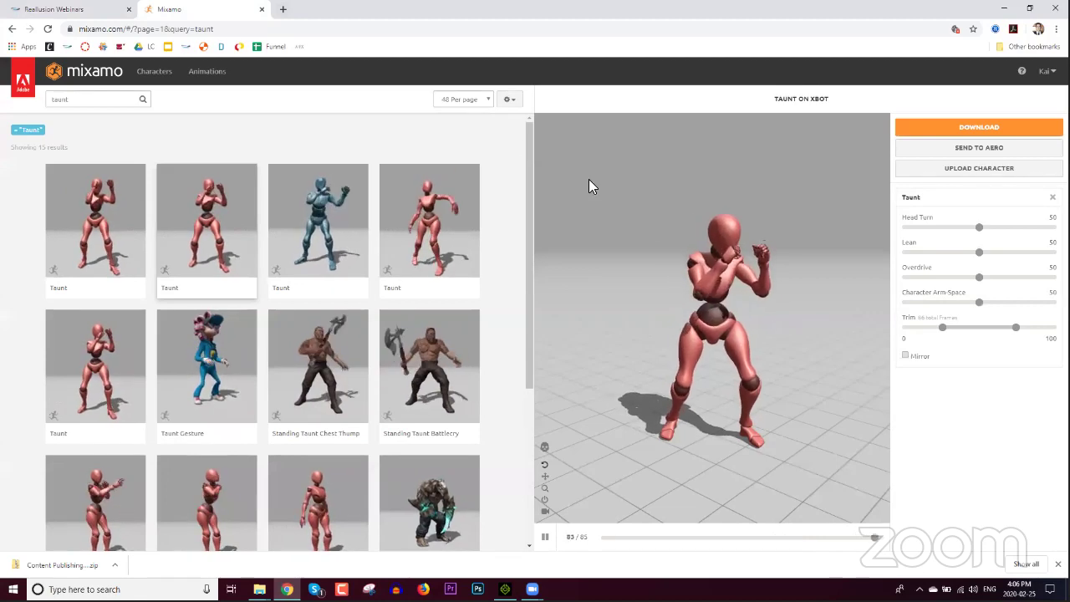
left_click(343, 249)
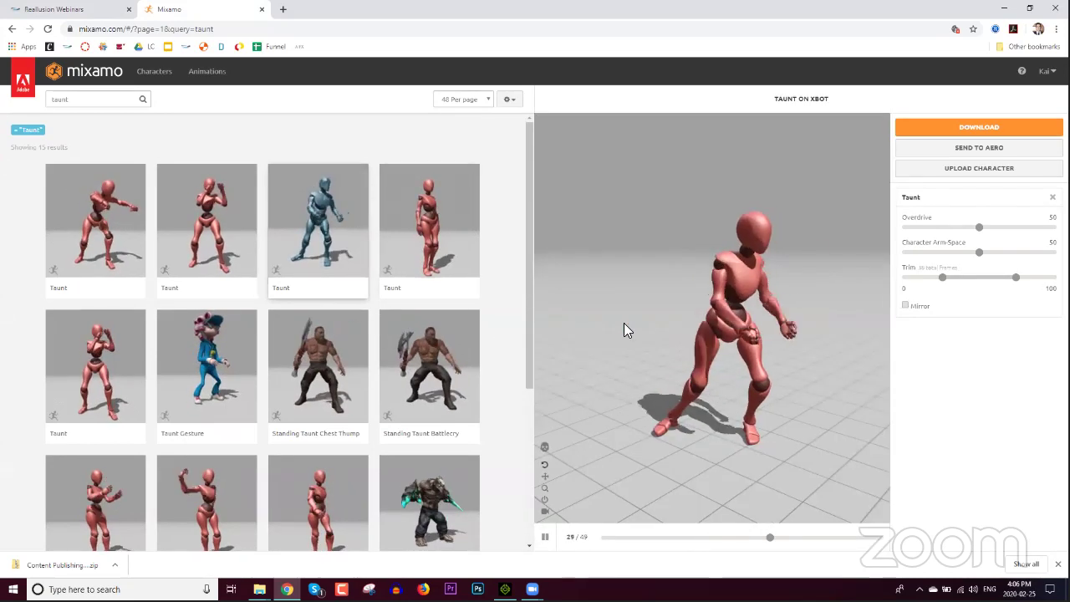
left_click(217, 242)
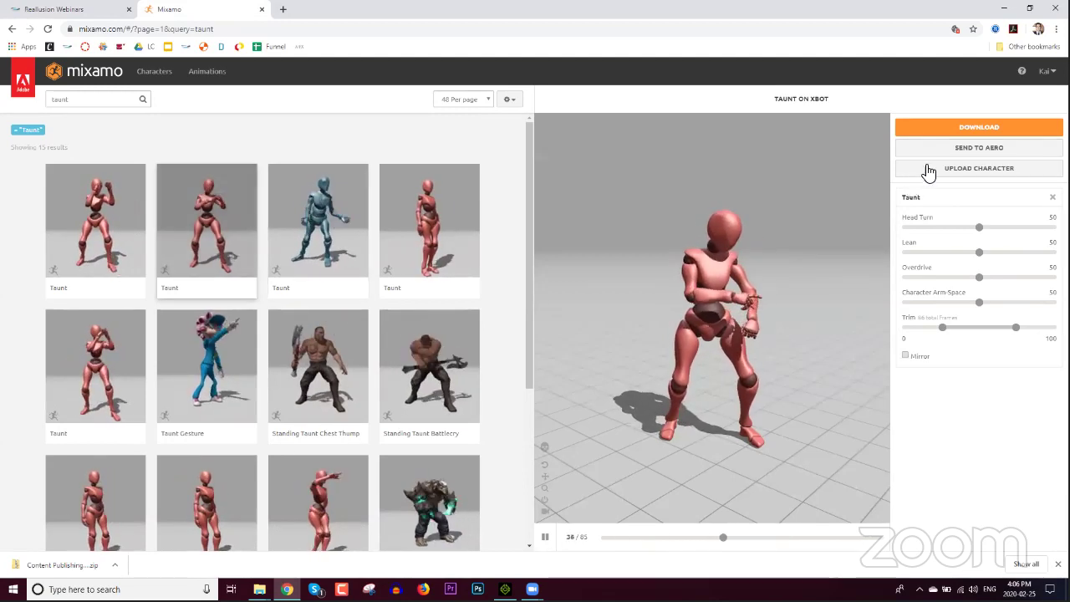
Download the Taunt animation as FBX with skin, at 30 frames per second and without keyframe reduction.
left_click(977, 129)
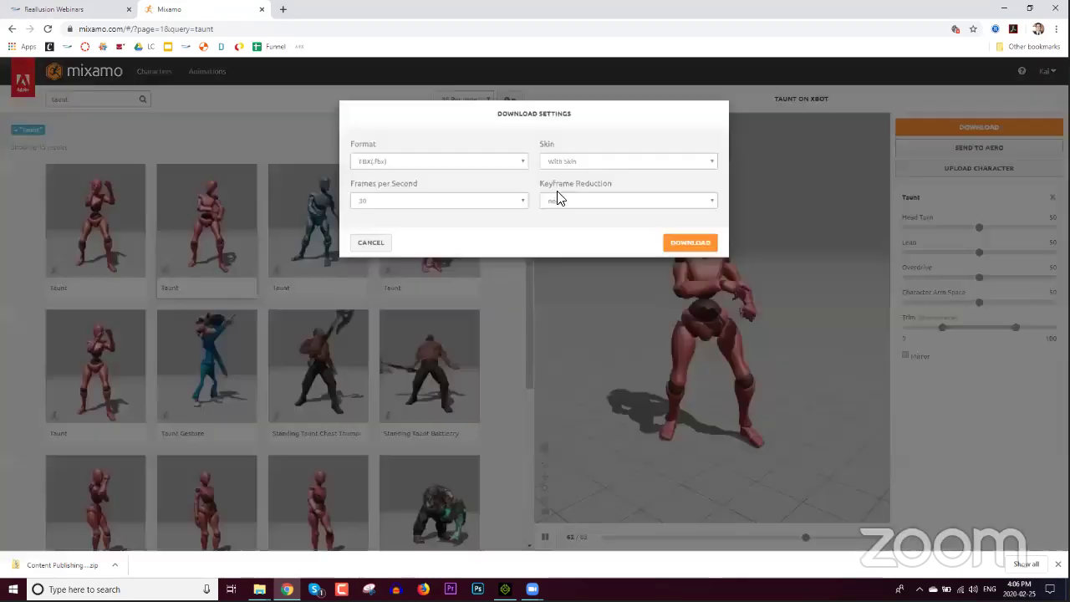
left_click(592, 176)
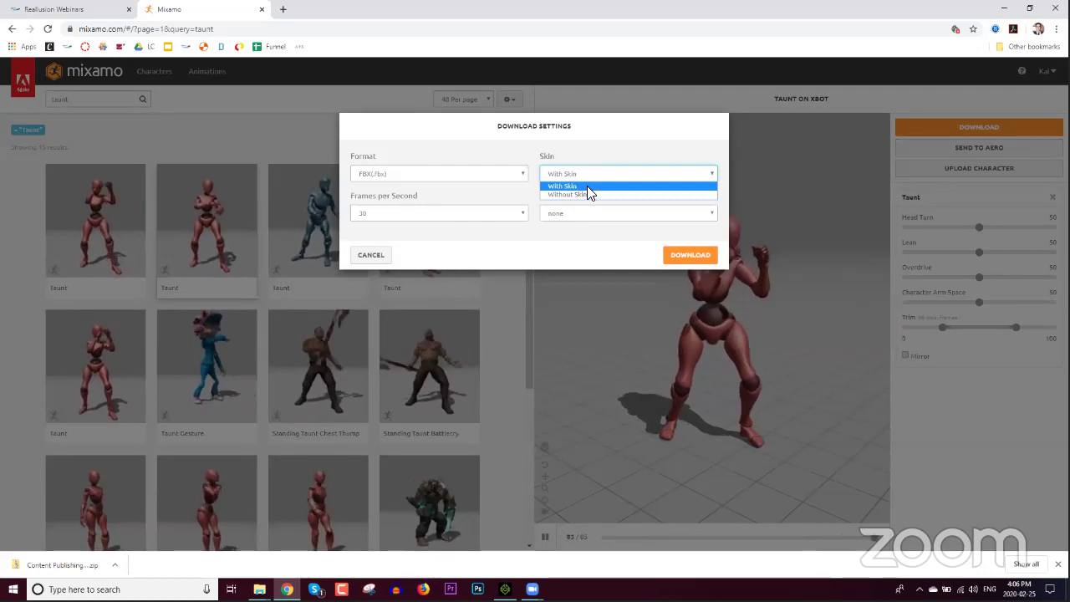
left_click(586, 187)
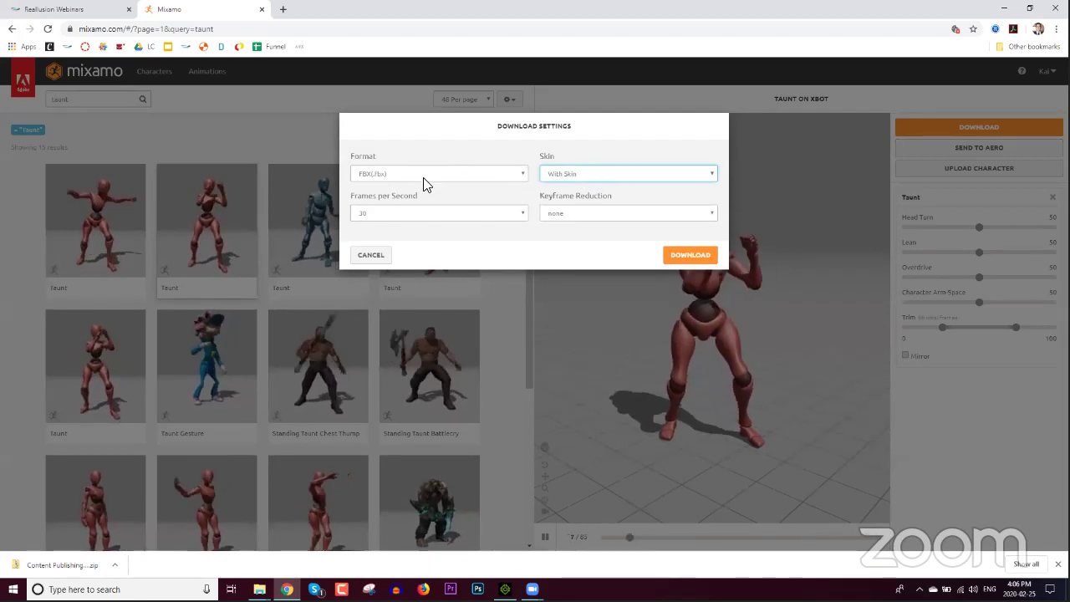
left_click(680, 259)
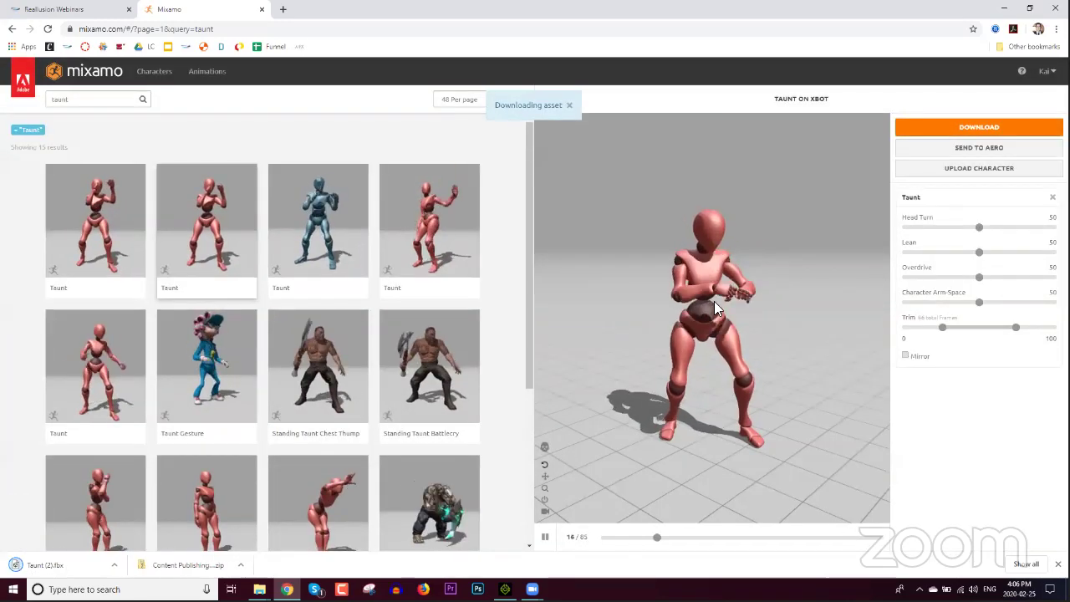
Show the downloaded Taunt FBX in its folder and browse to the "iC7 to Unreal" folder under Webinar on drive D.
left_click(113, 567)
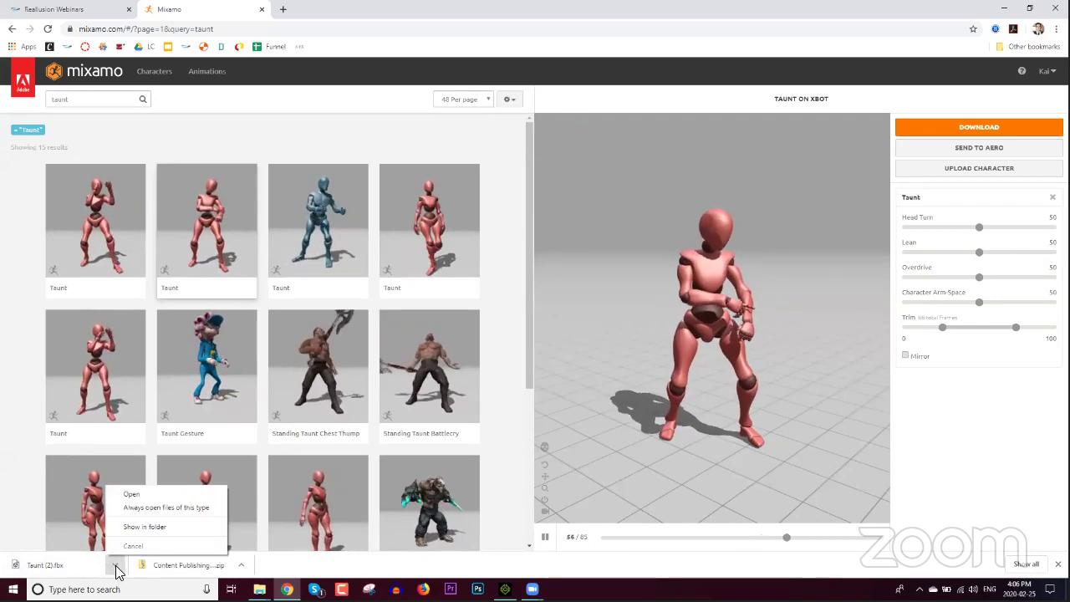
left_click(151, 529)
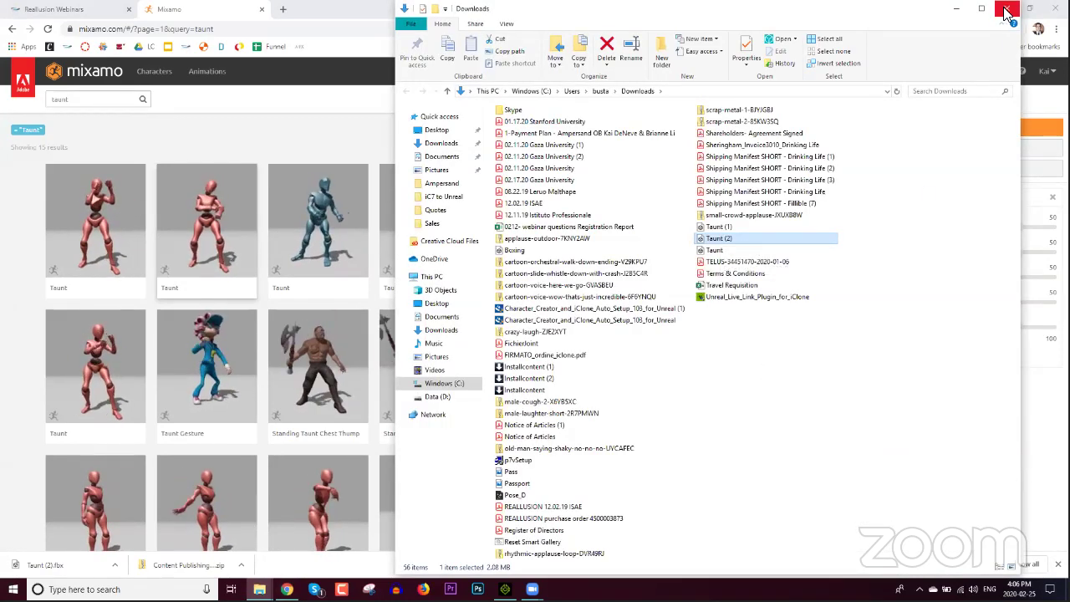
left_click(437, 397)
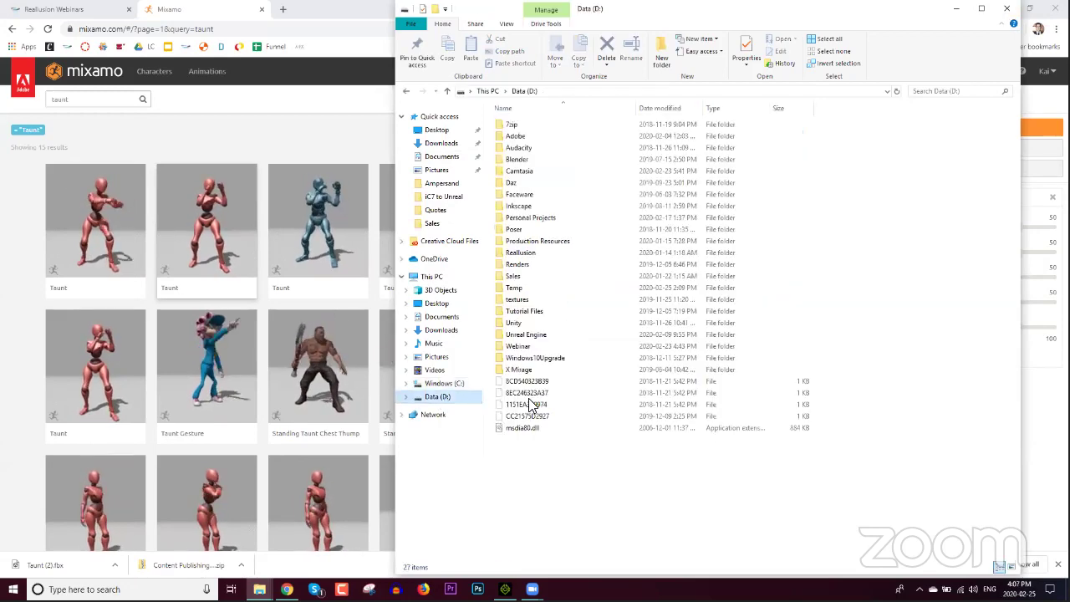
double_click(518, 347)
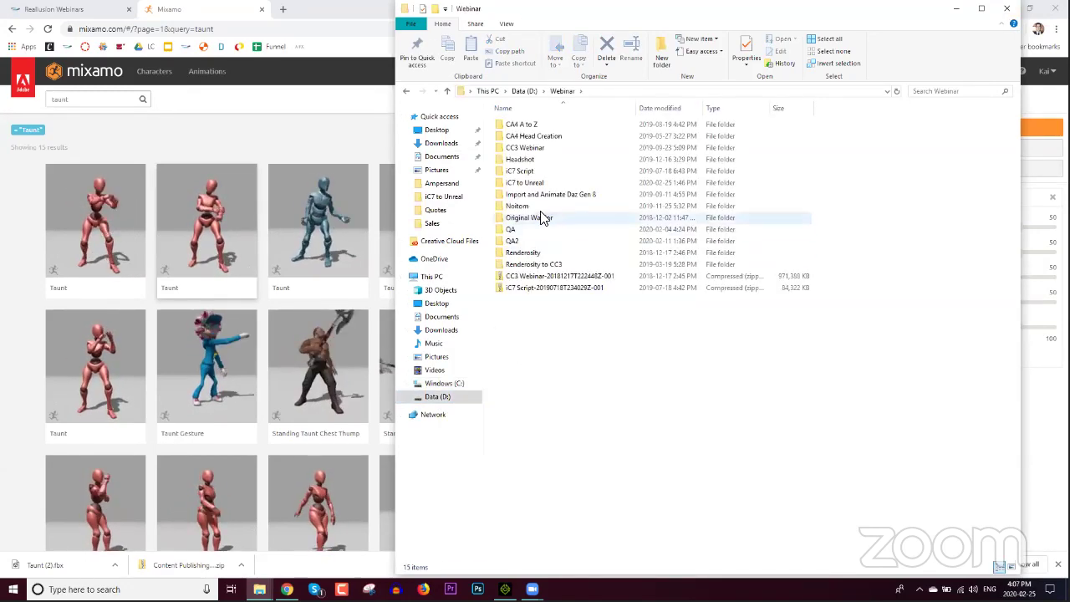
double_click(525, 184)
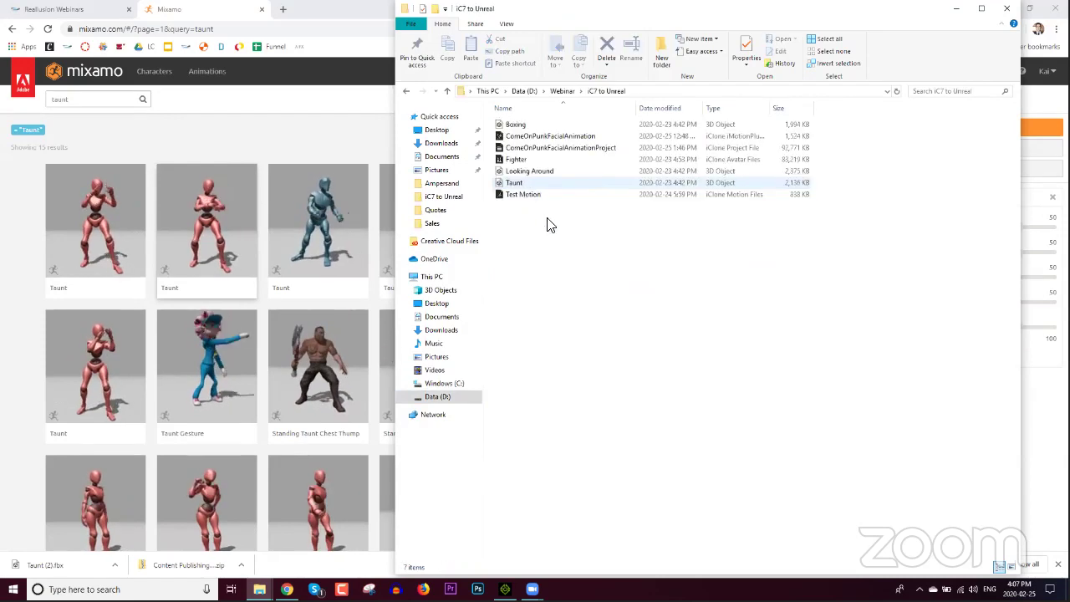
Enlarge the file icons in the "iC7 to Unreal" folder and search the Mixamo animation library for "boxing".
scroll(606, 326, "up", 5, "ctrl")
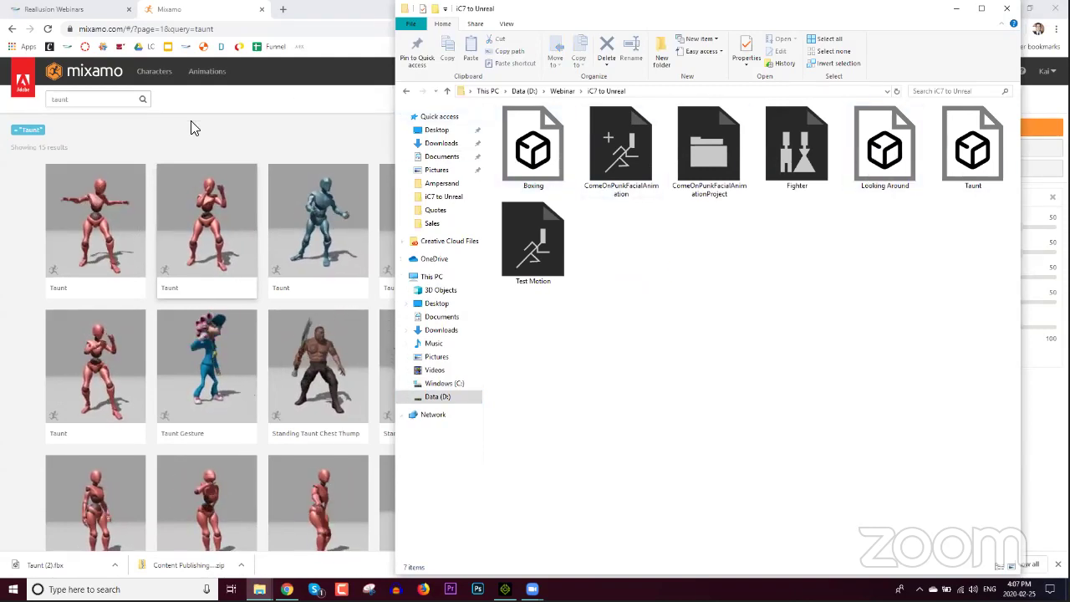
left_click(117, 99)
key("ctrl+a")
type("boxing")
key("Return")
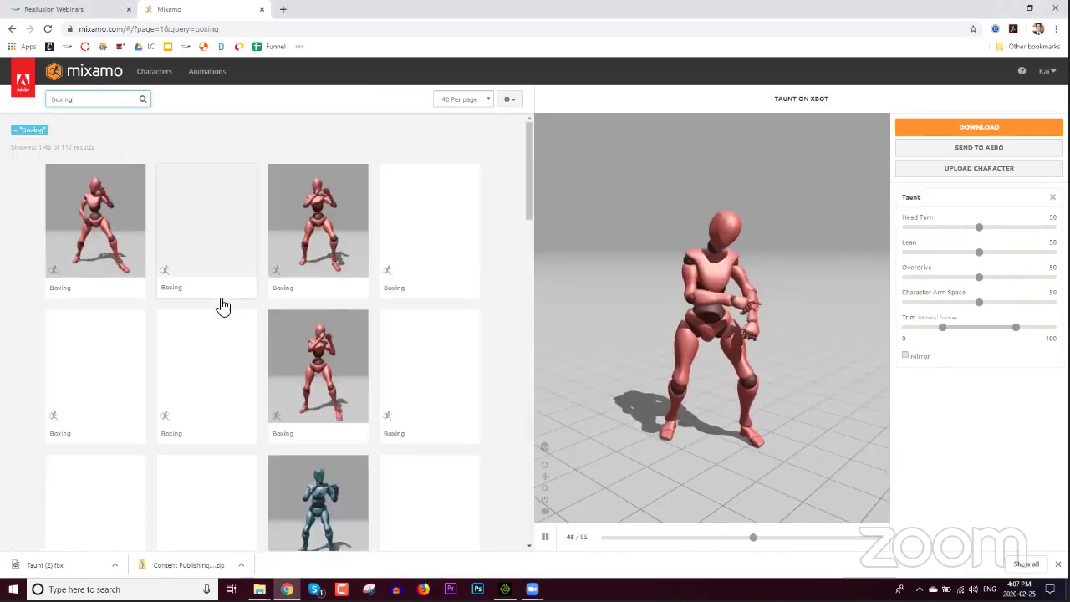
Preview the first two Boxing animations on the XBot character and close the browser.
left_click(109, 220)
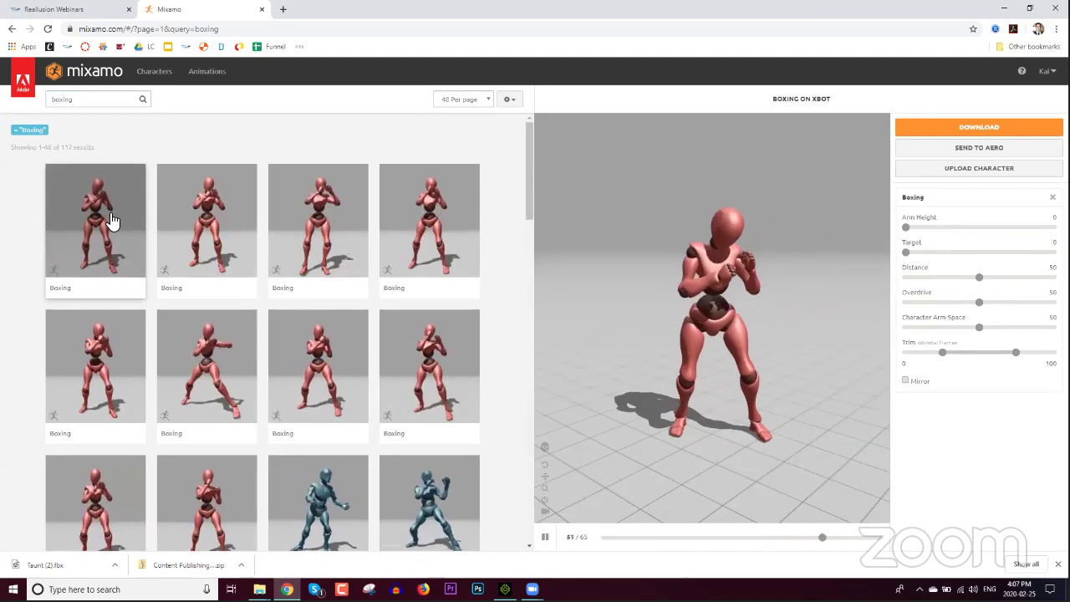
left_click(204, 252)
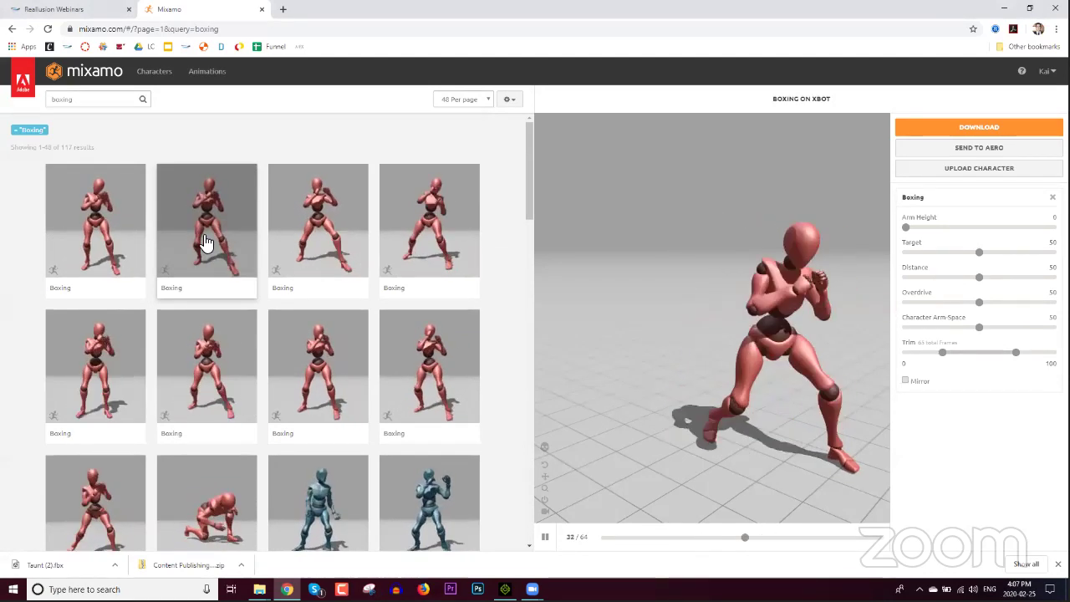
left_click(204, 243)
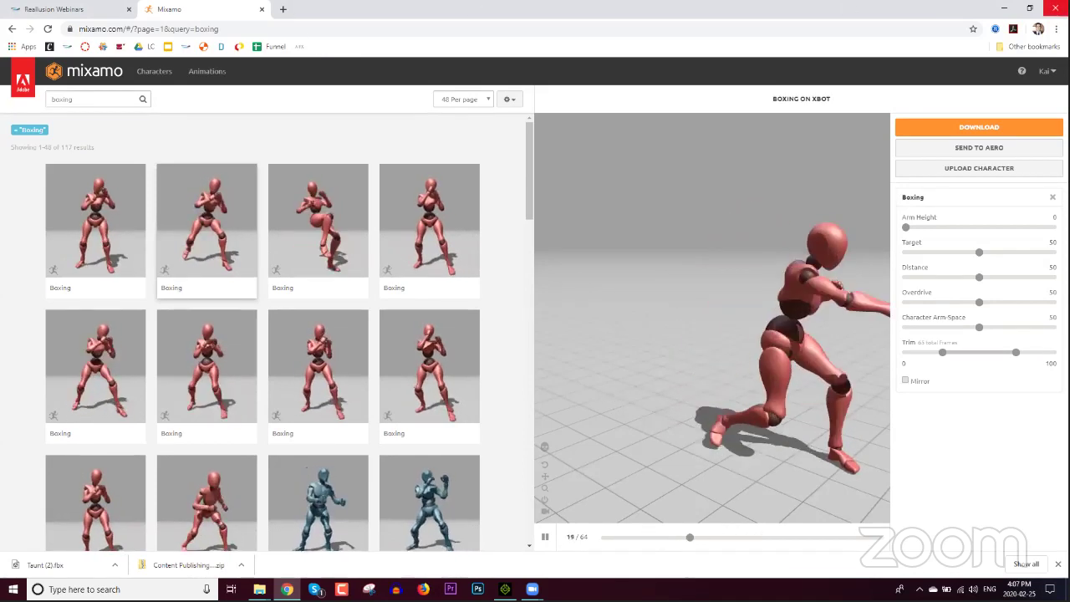
left_click(1055, 9)
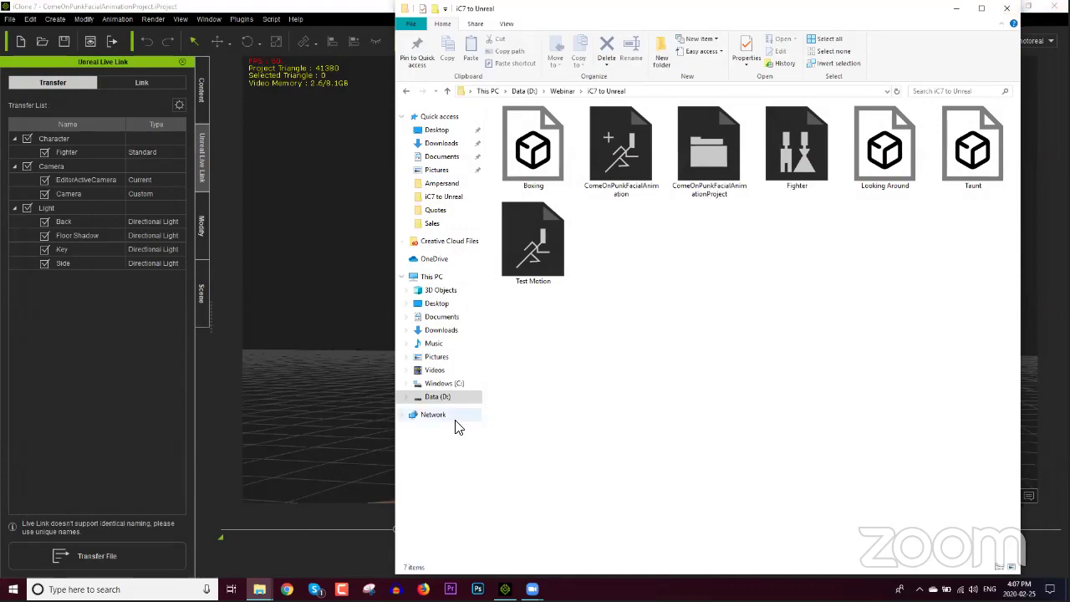
Launch iClone 3DXchange 7 from the Reallusion Hub and close its welcome screen.
left_click(1067, 589)
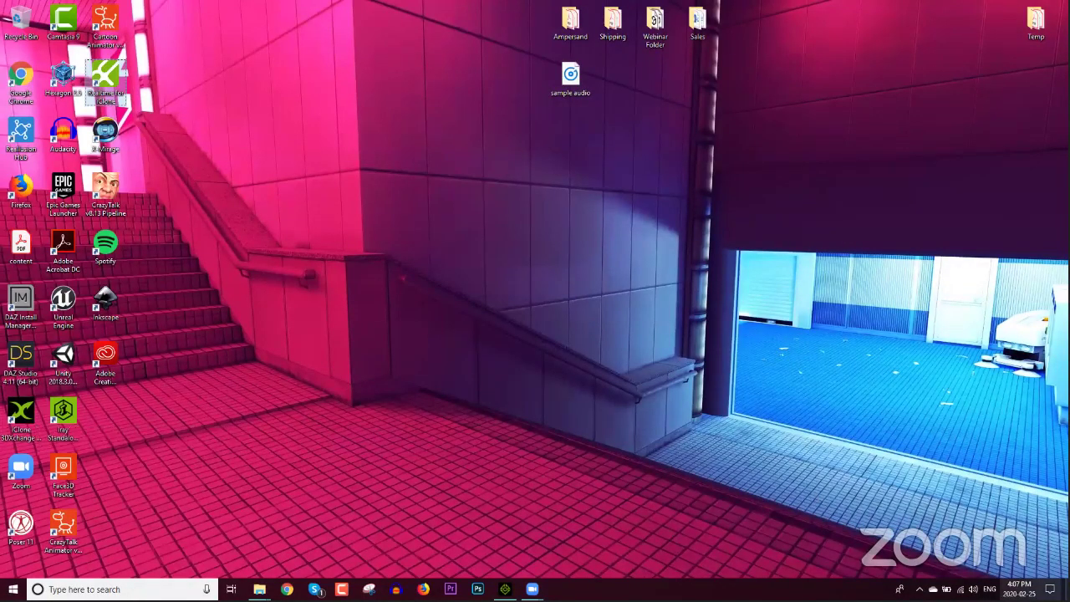
left_click(919, 589)
left_click(909, 548)
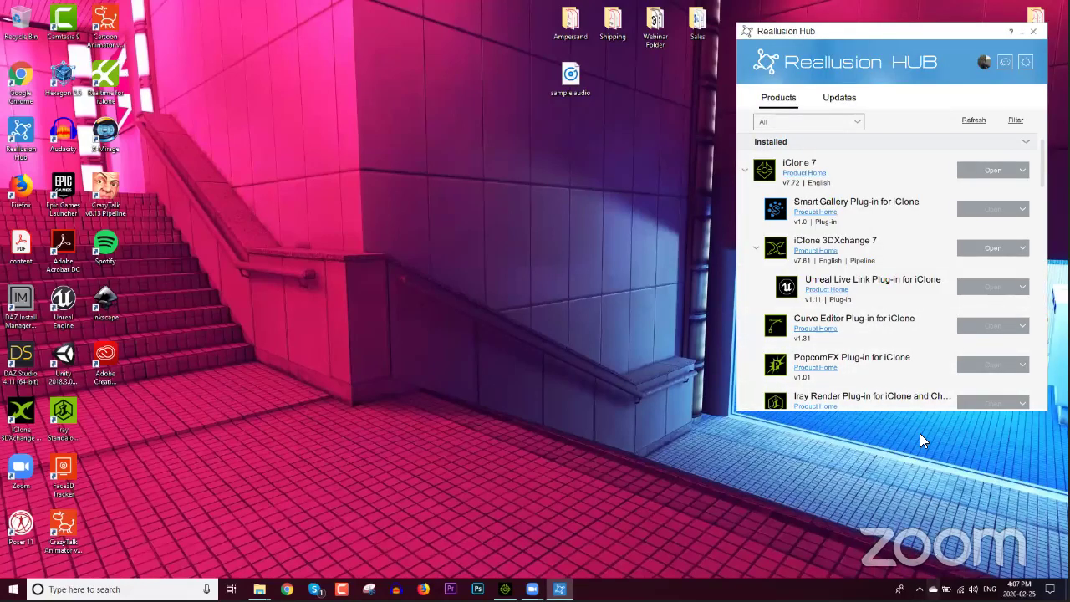
left_click(993, 250)
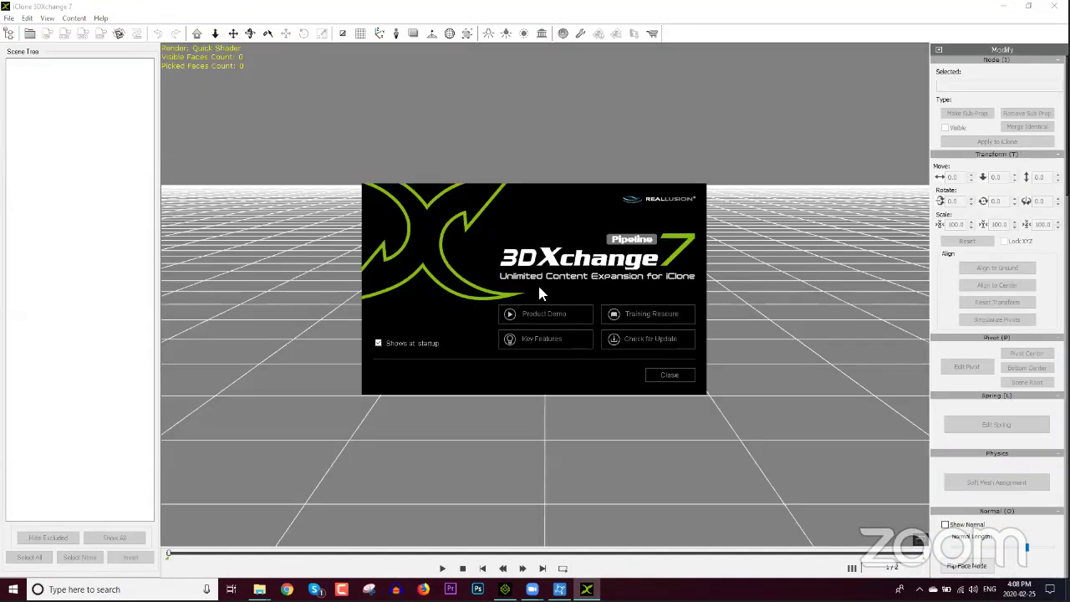
left_click(661, 369)
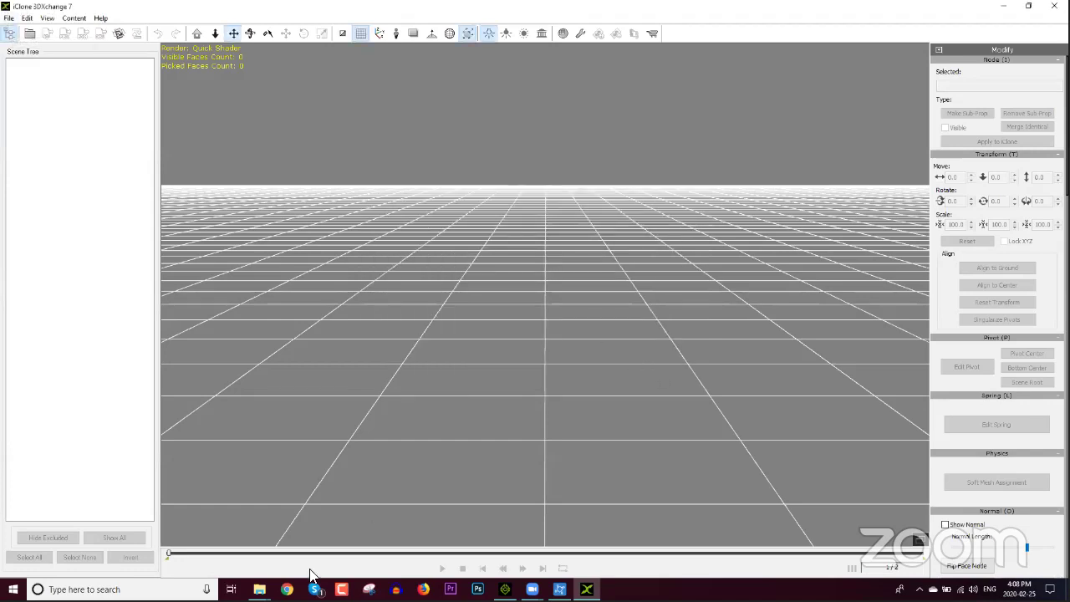
Close the other open File Explorer windows and bring up the "iC7 to Unreal" folder over 3DXchange.
mouse_move(267, 582)
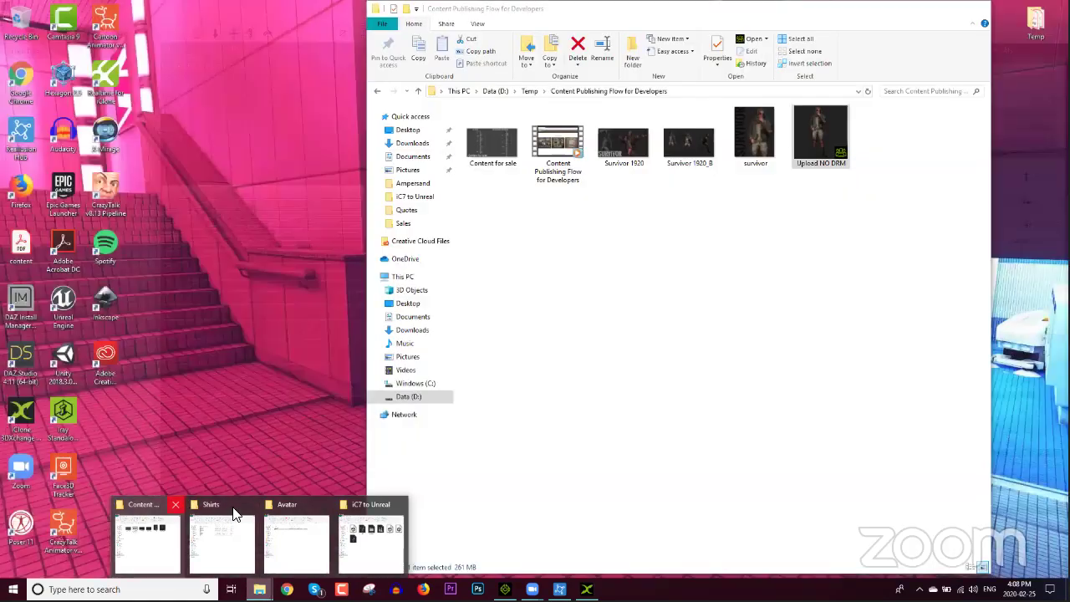
left_click(221, 504)
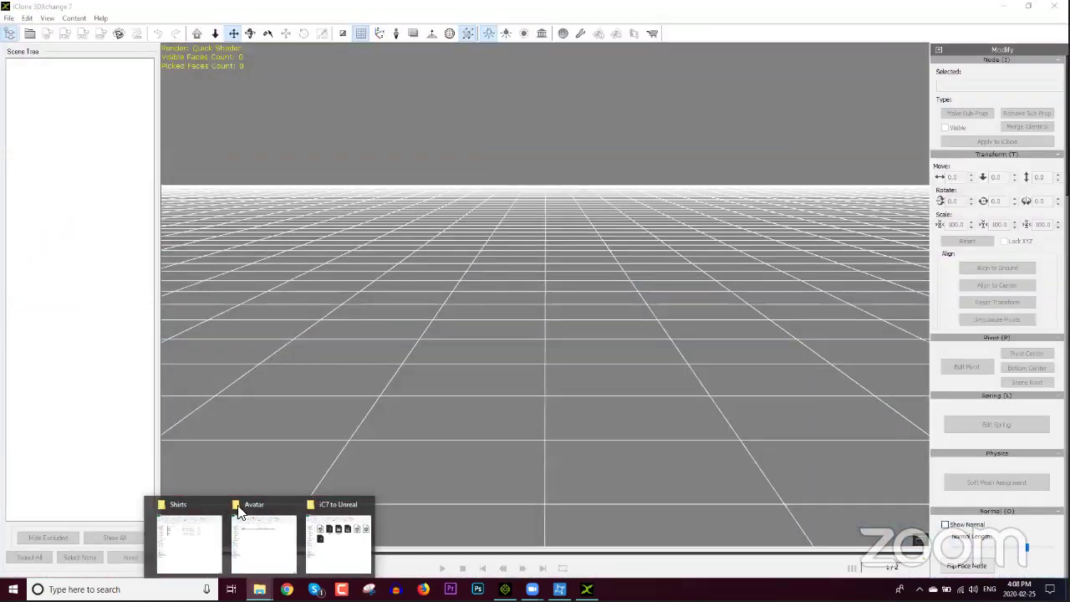
left_click(250, 505)
left_click(269, 547)
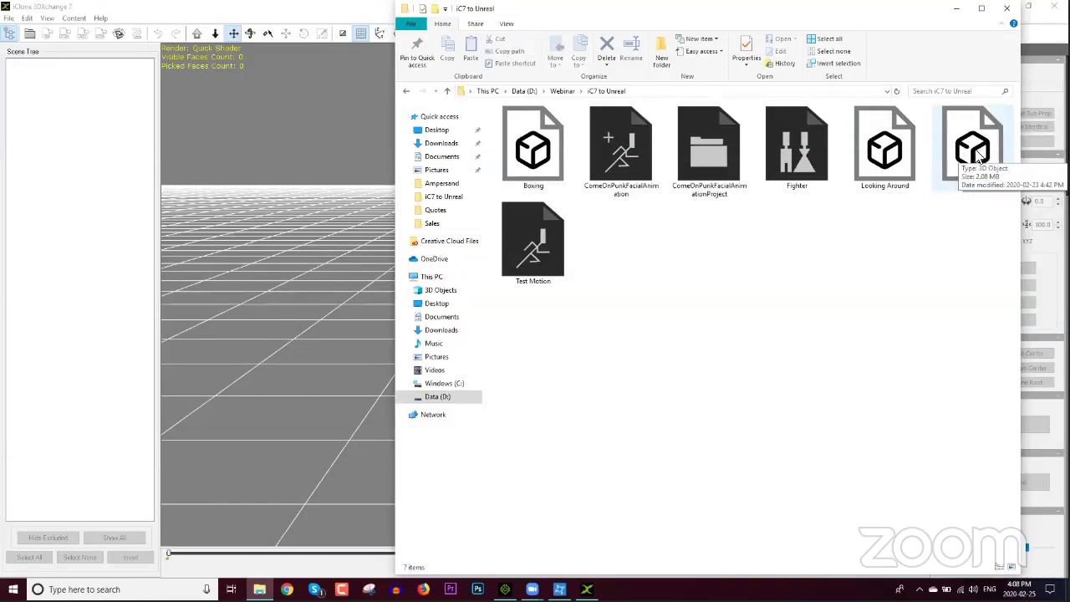
Import the Taunt FBX with its animation at 60 samples per second, convert it to a non-standard character and accept the facial clips.
left_click_drag(951, 152, 359, 26)
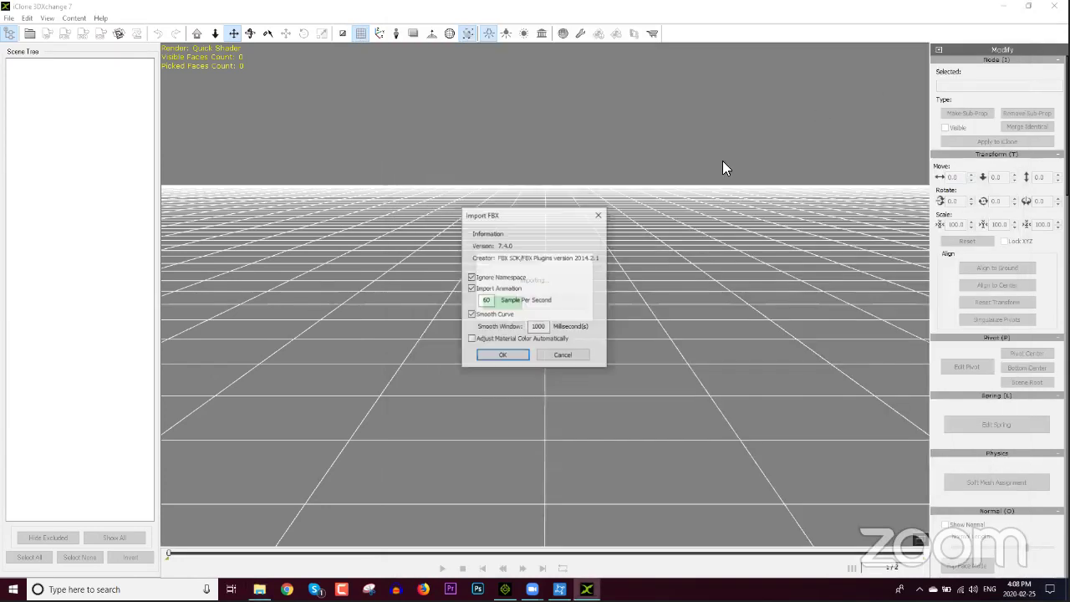
left_click(504, 355)
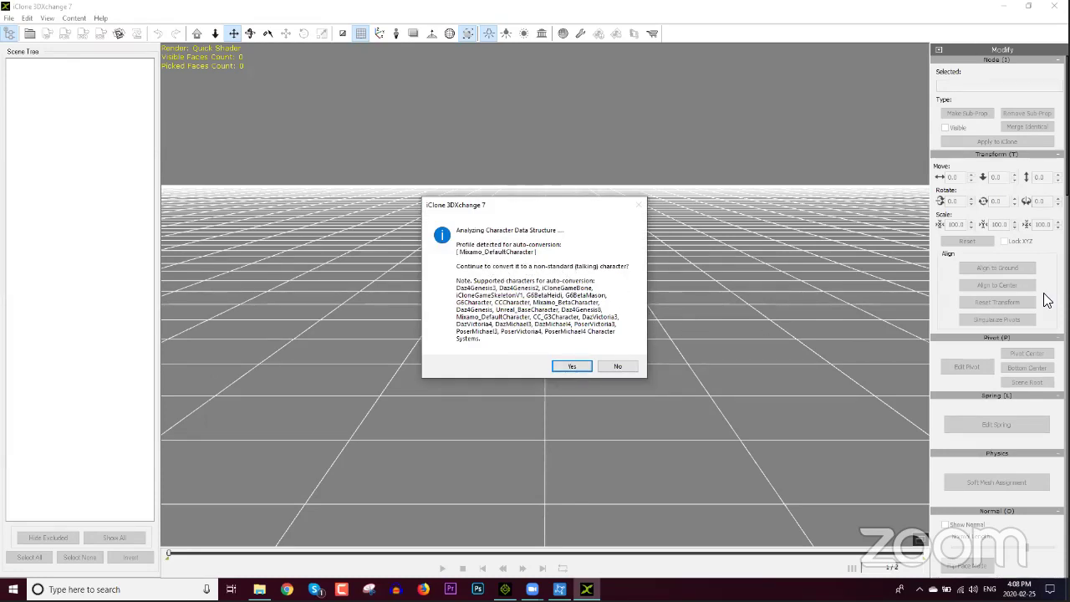
left_click(575, 368)
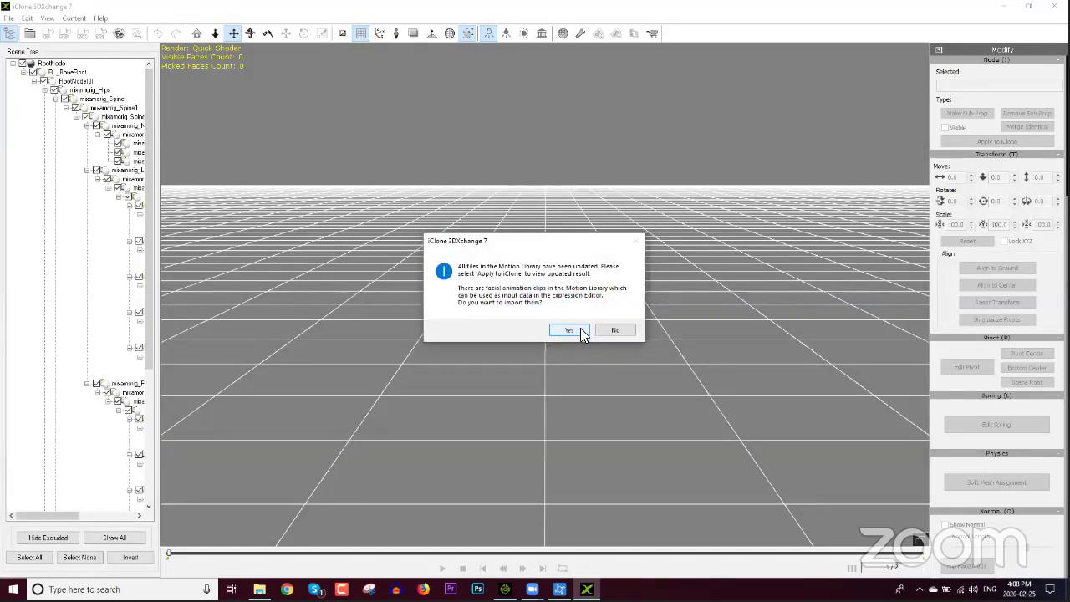
left_click(581, 332)
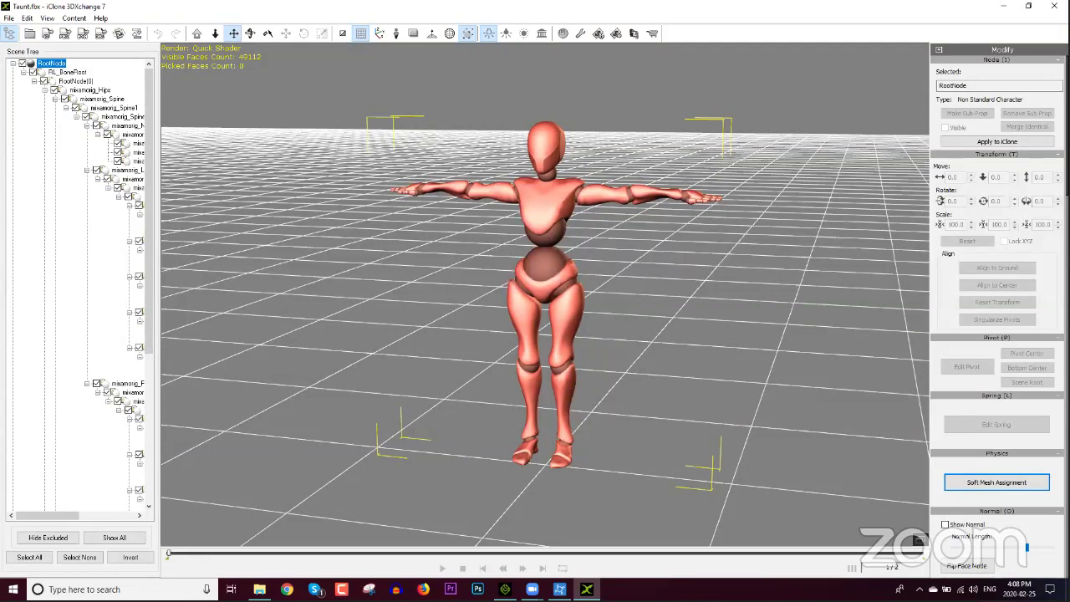
Narrow the Type column in the Motion Library to show clip lengths and play the Taunt_mixamo motion on the character.
scroll(996, 301, "down", 10)
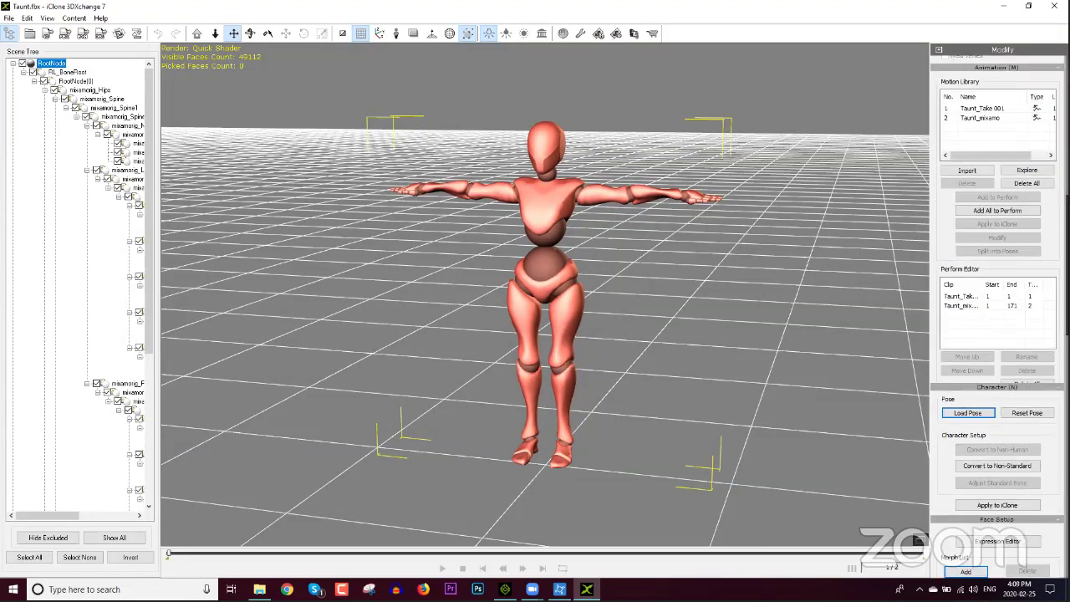
scroll(996, 301, "up", 1)
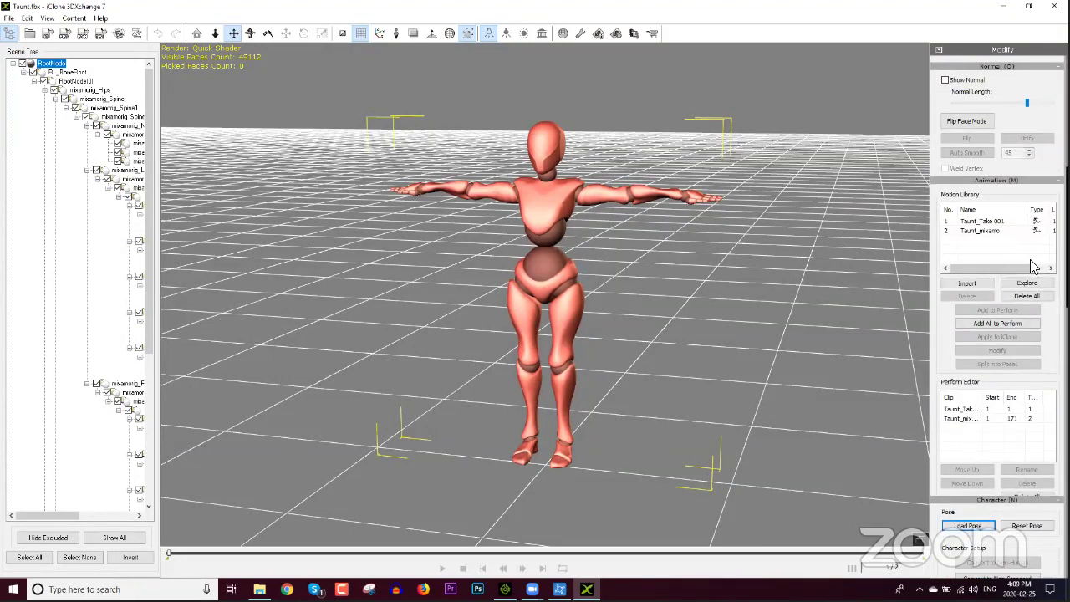
mouse_move(1027, 209)
left_mouse_down()
mouse_move(996, 210)
mouse_move(1011, 210)
left_mouse_up()
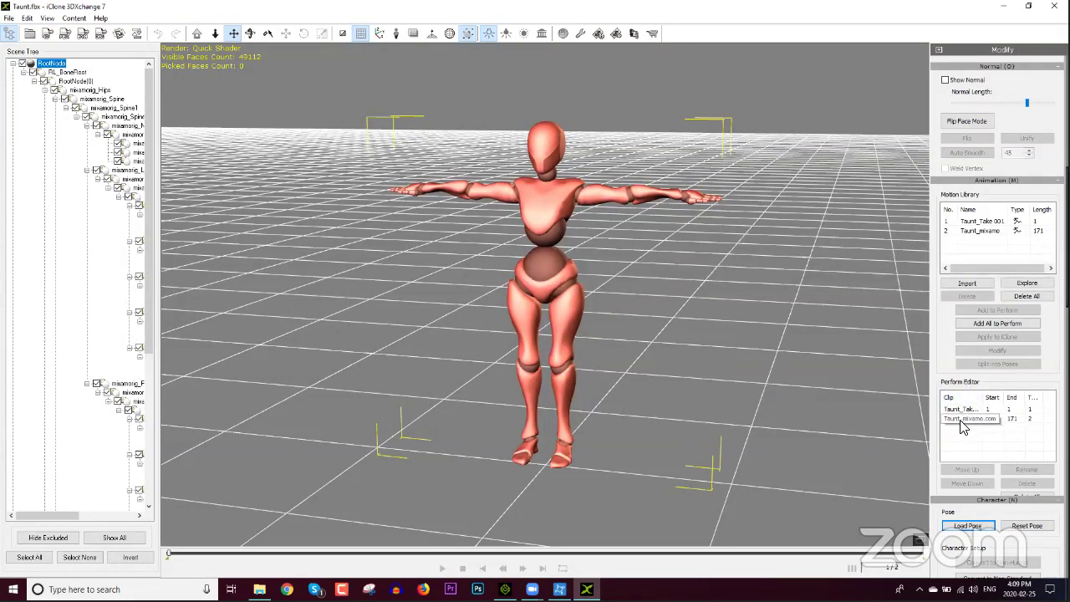
double_click(990, 234)
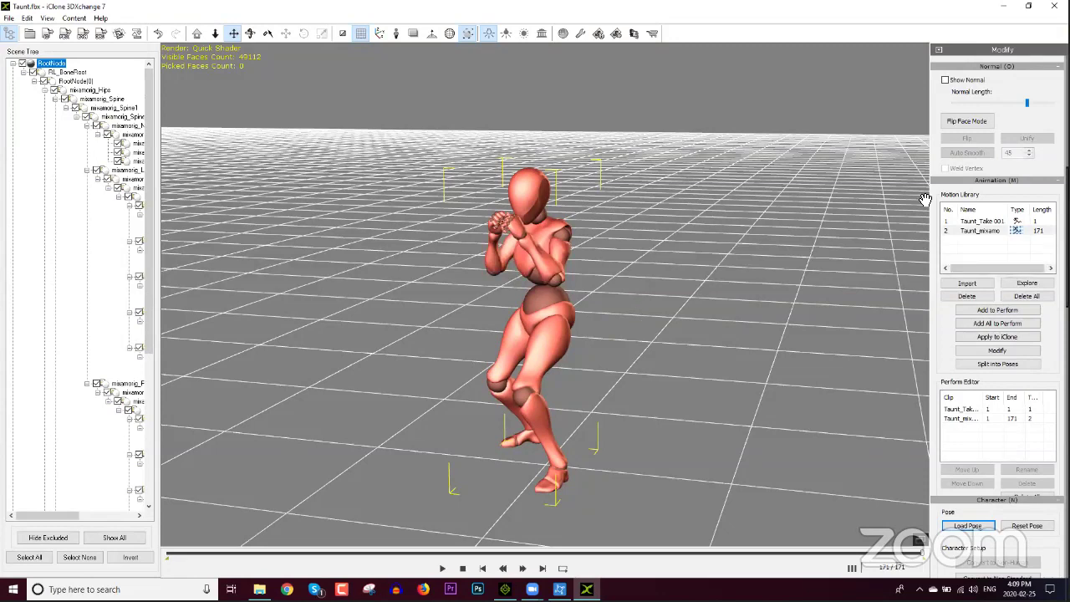
scroll(997, 335, "down", 15)
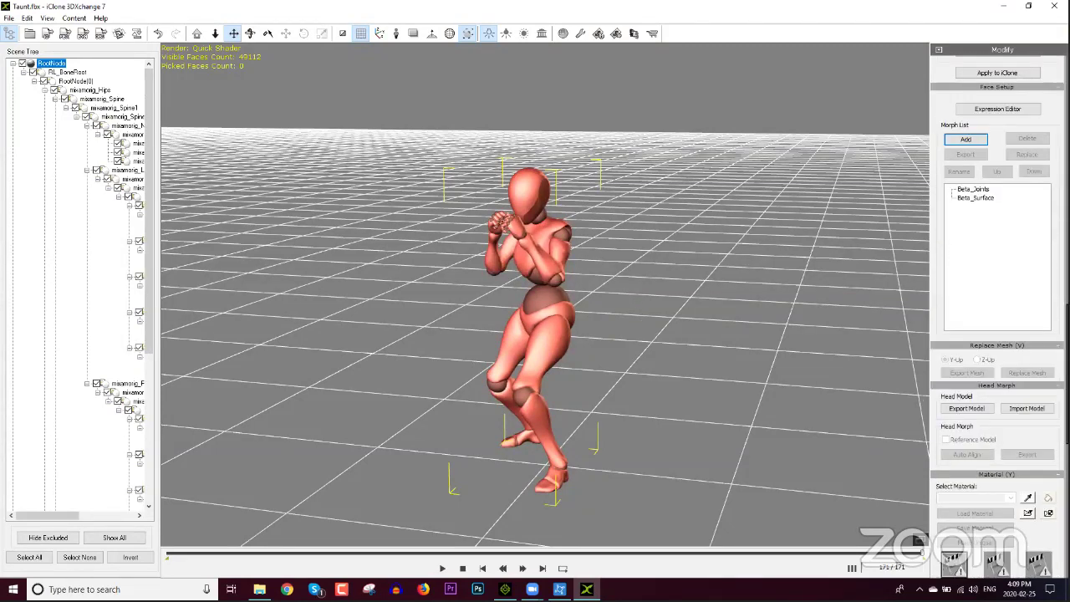
scroll(997, 335, "down", 10)
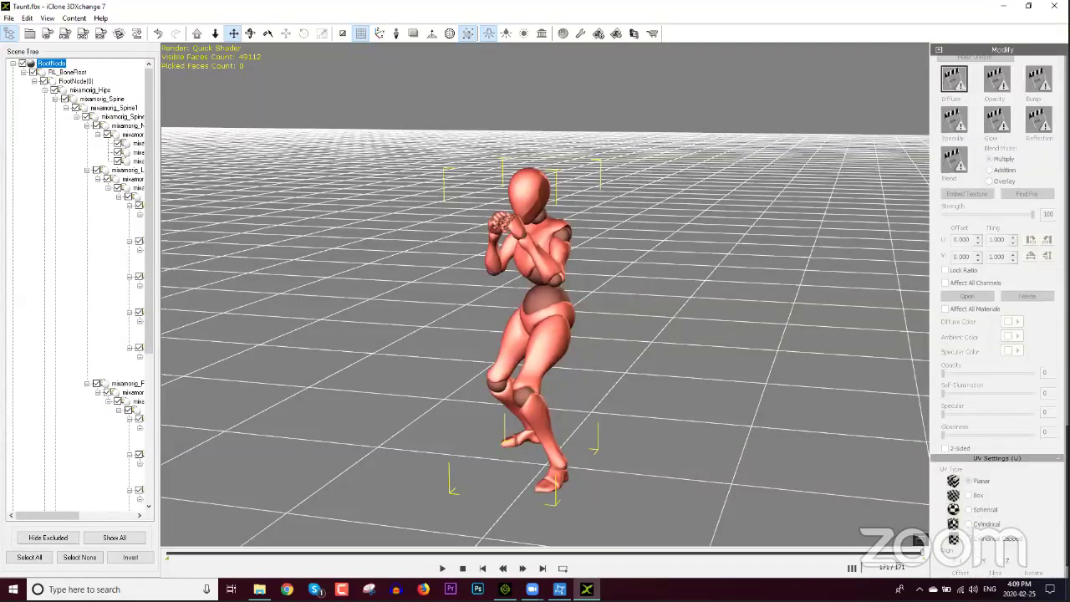
scroll(997, 309, "up", 10)
scroll(997, 292, "up", 10)
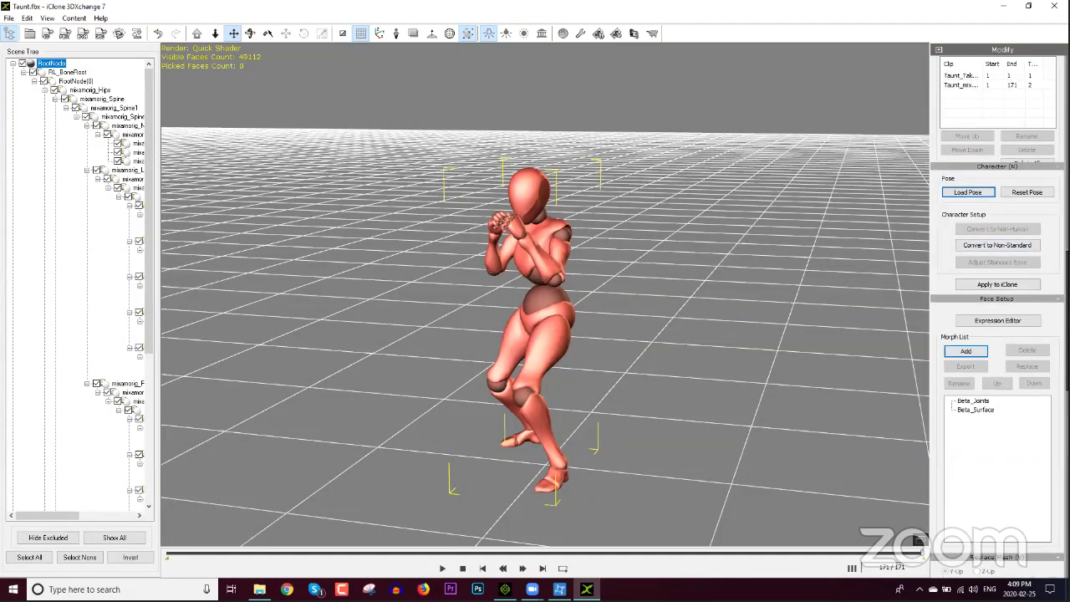
scroll(1016, 165, "up", 6)
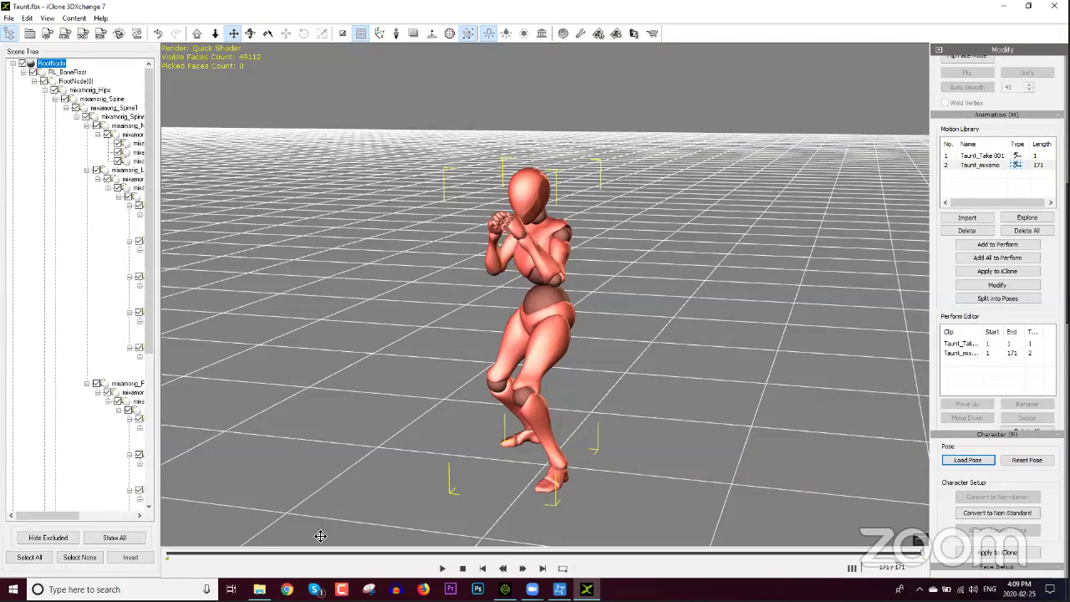
left_click(259, 589)
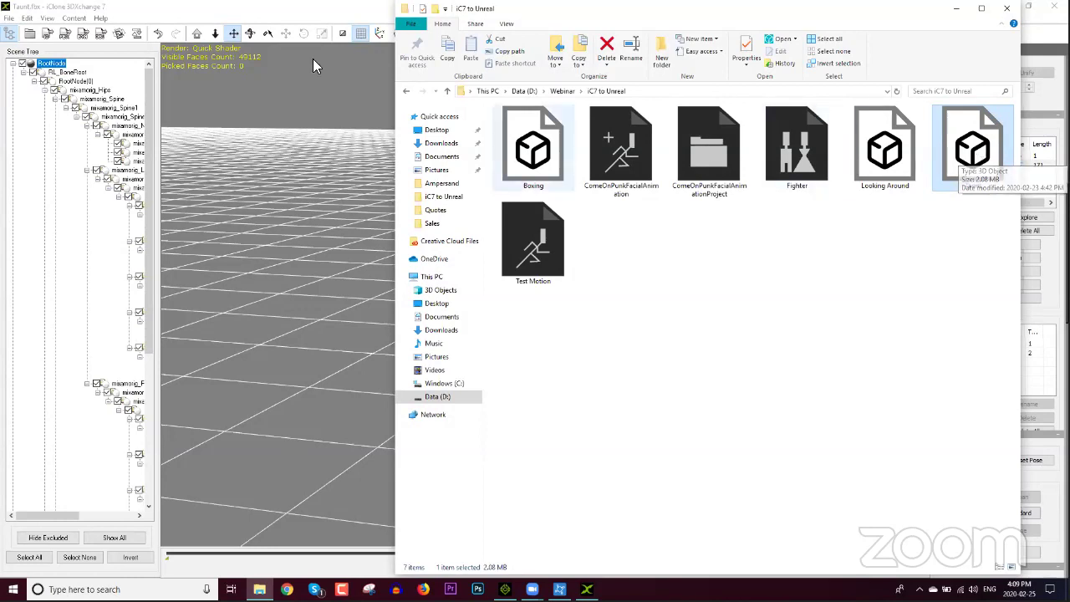
left_click(248, 7)
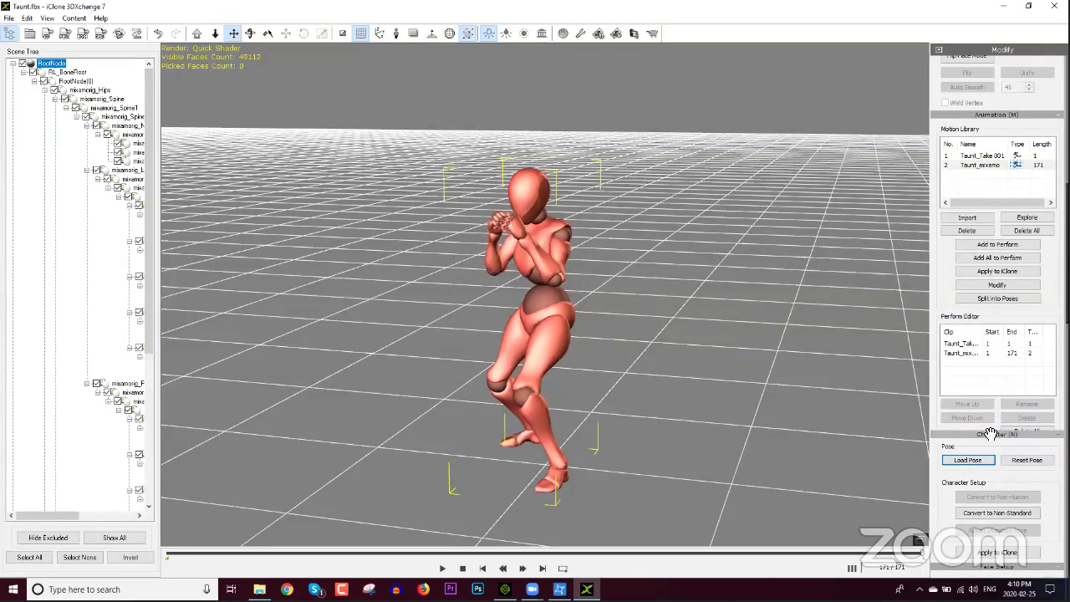
Import the Boxing and Looking Around FBX motions into the Motion Library, using the current character profile at 60 samples per second.
left_click(985, 220)
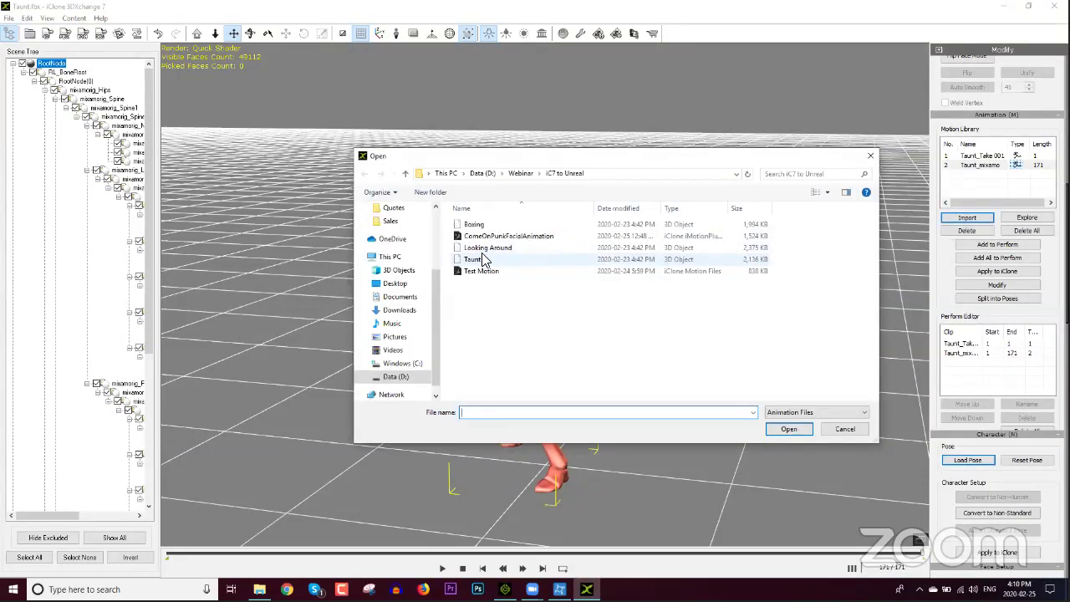
left_click(487, 249)
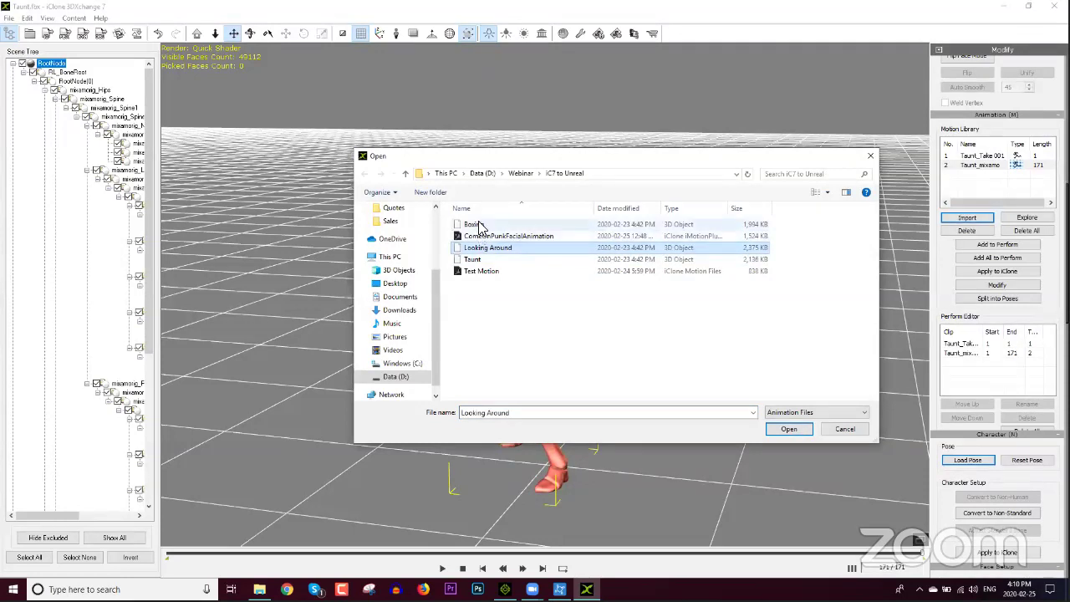
left_click(478, 224)
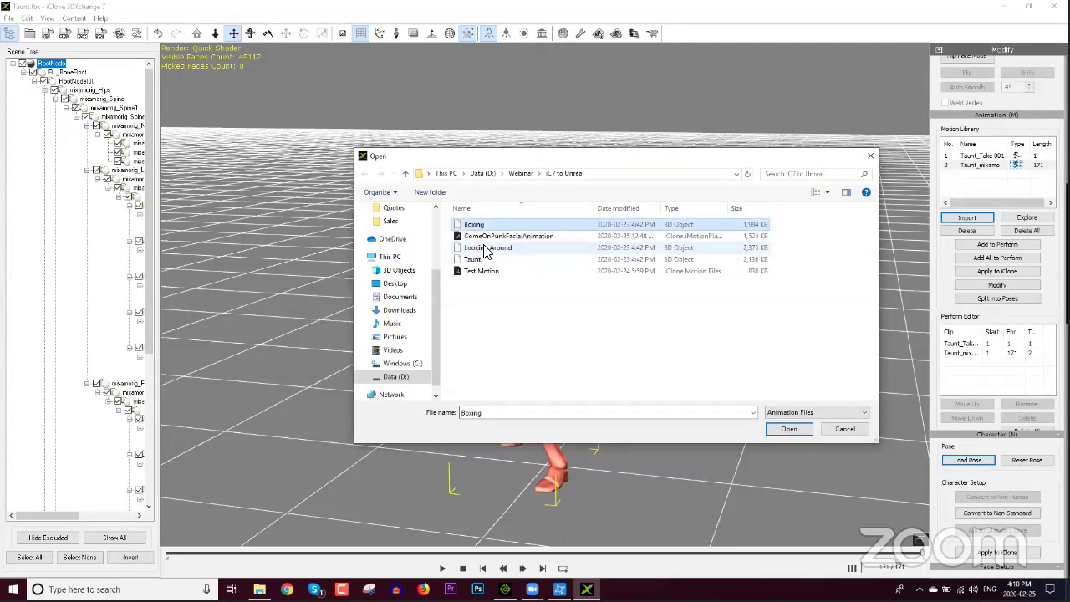
left_click(483, 250, "ctrl")
left_click(483, 259, "ctrl")
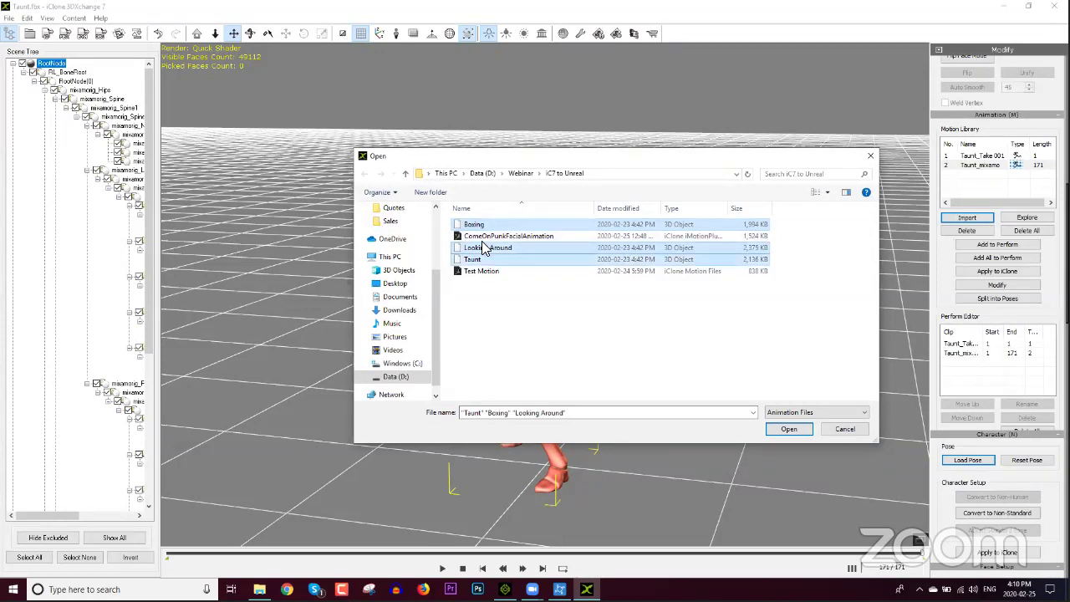
left_click(485, 259, "ctrl")
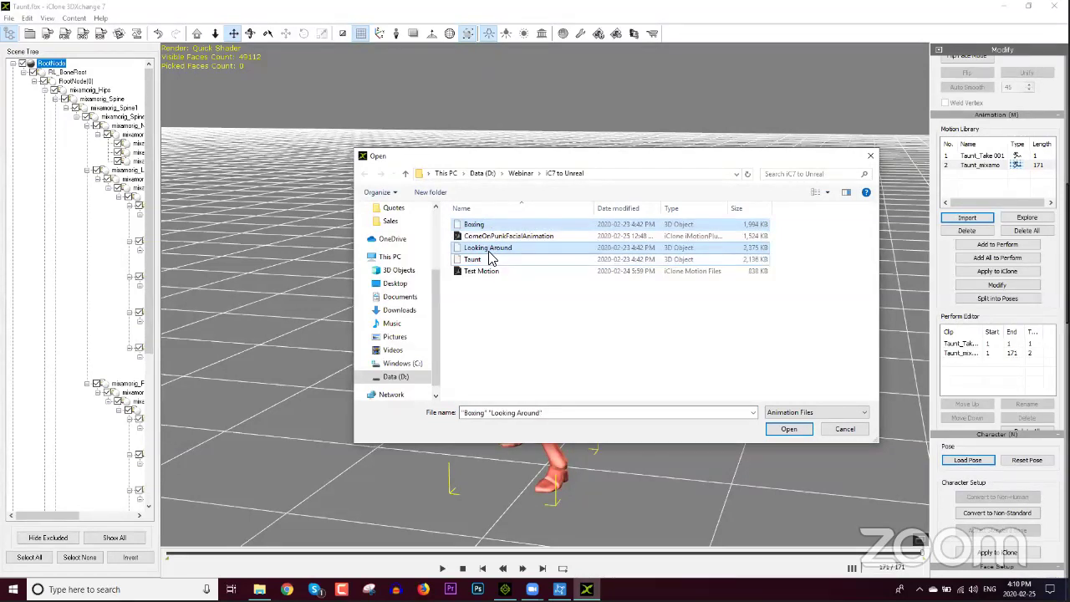
left_click(800, 436)
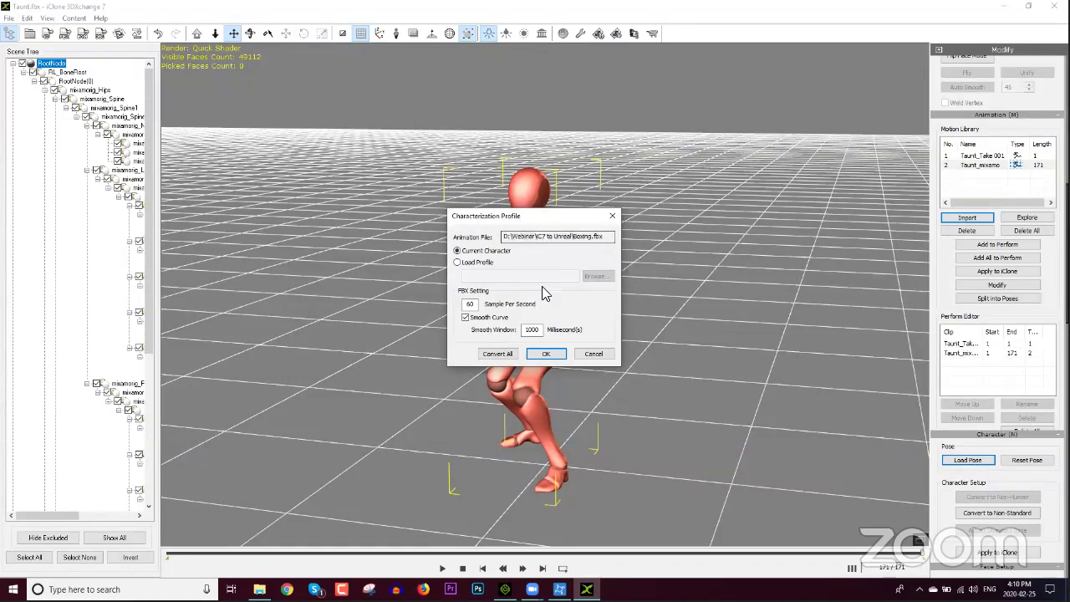
left_click(545, 354)
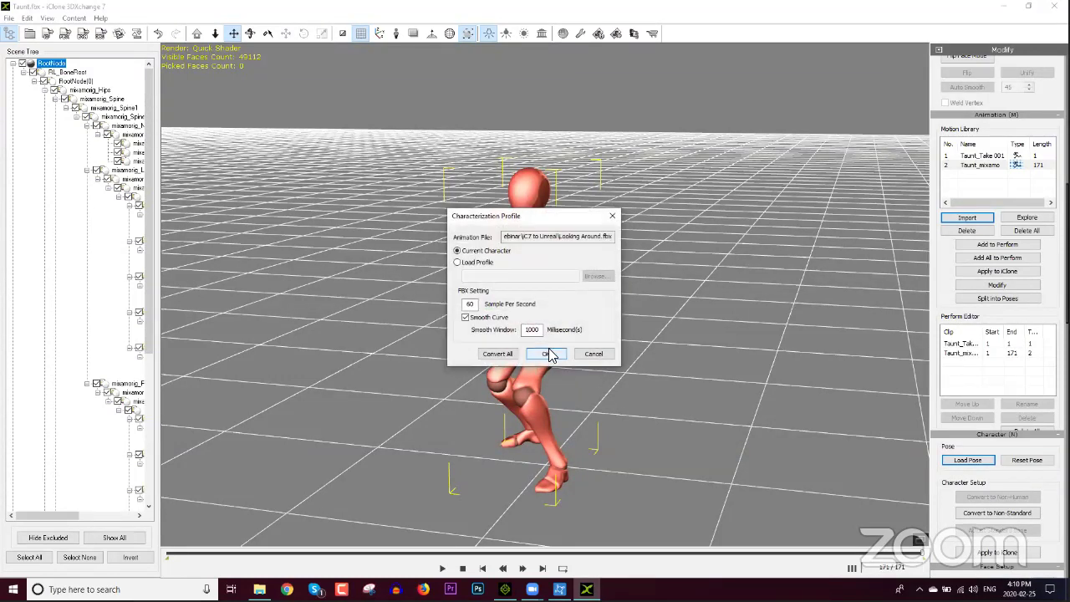
left_click(548, 353)
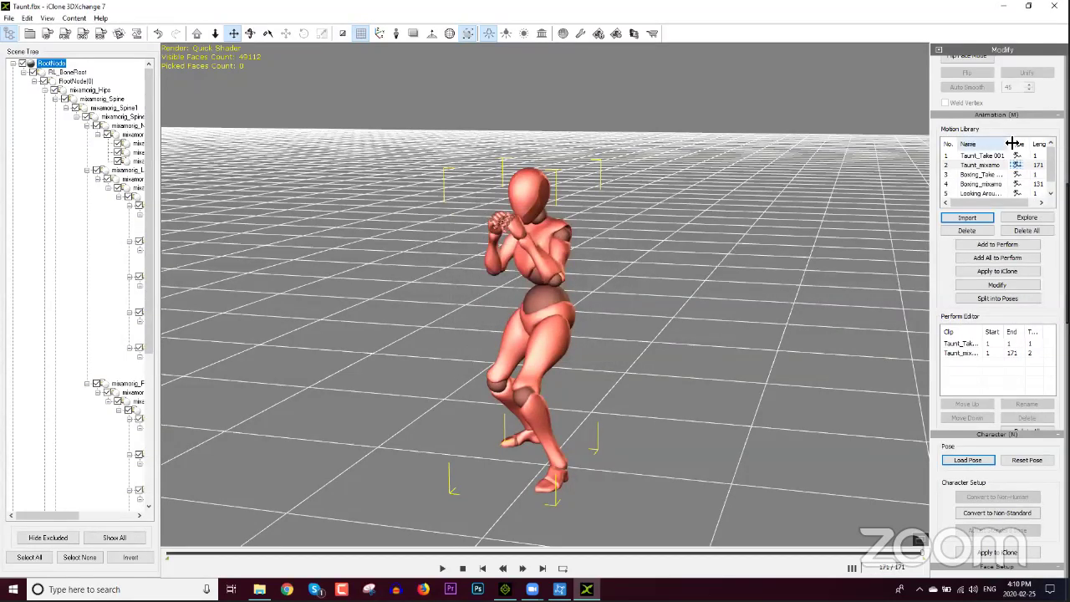
Keep only the Taunt and Boxing mixamo clips in the Perform Editor, naming them Webinar_Taunt and Webinar_Punch.
left_click_drag(1009, 143, 990, 147)
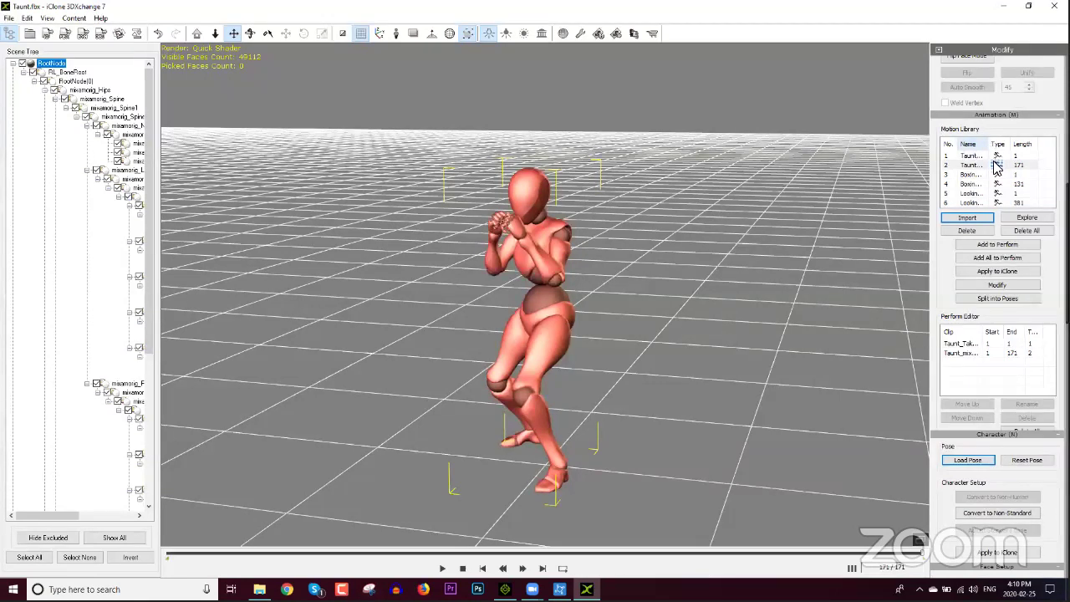
left_click(997, 165)
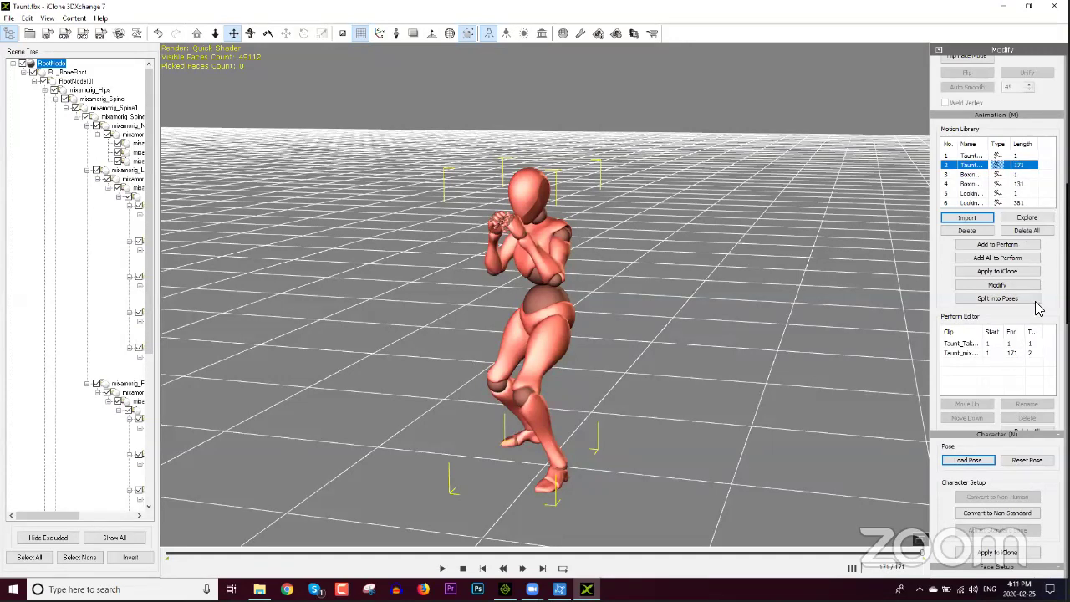
left_click(961, 343)
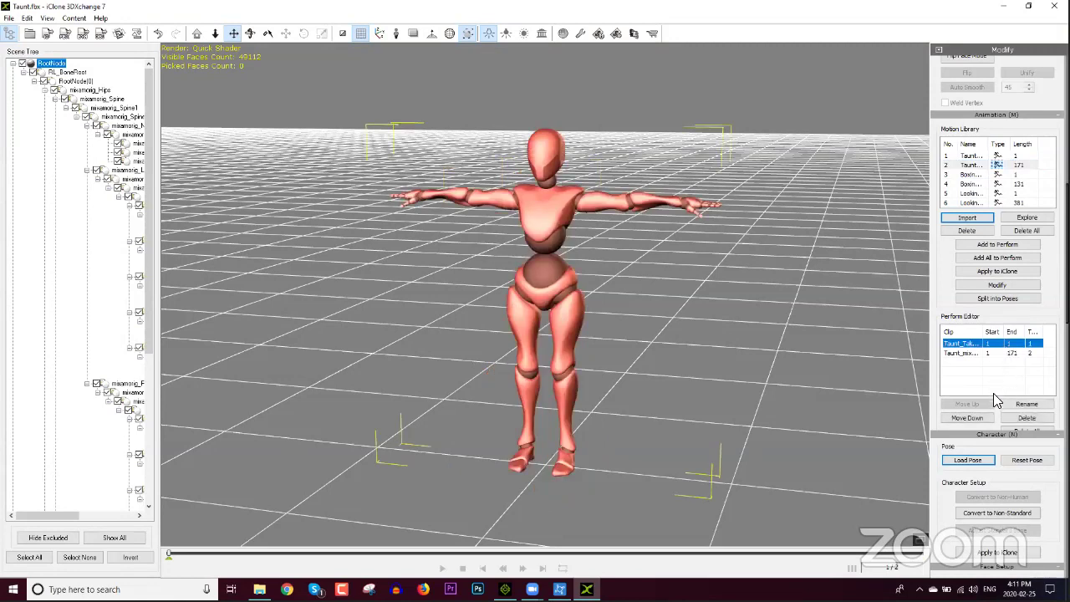
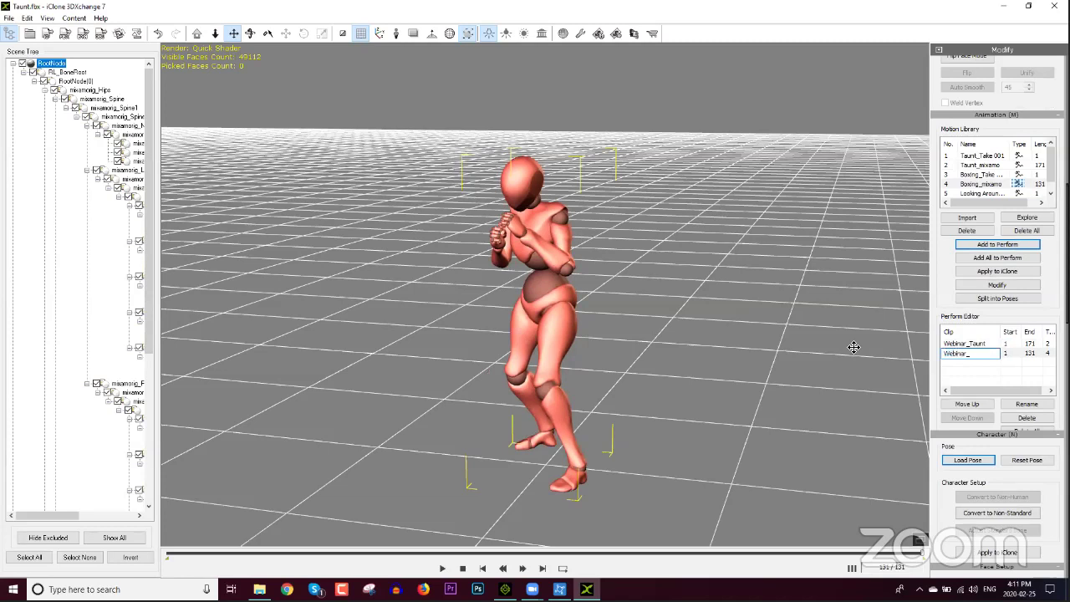
type("r_Punch")
key("Return")
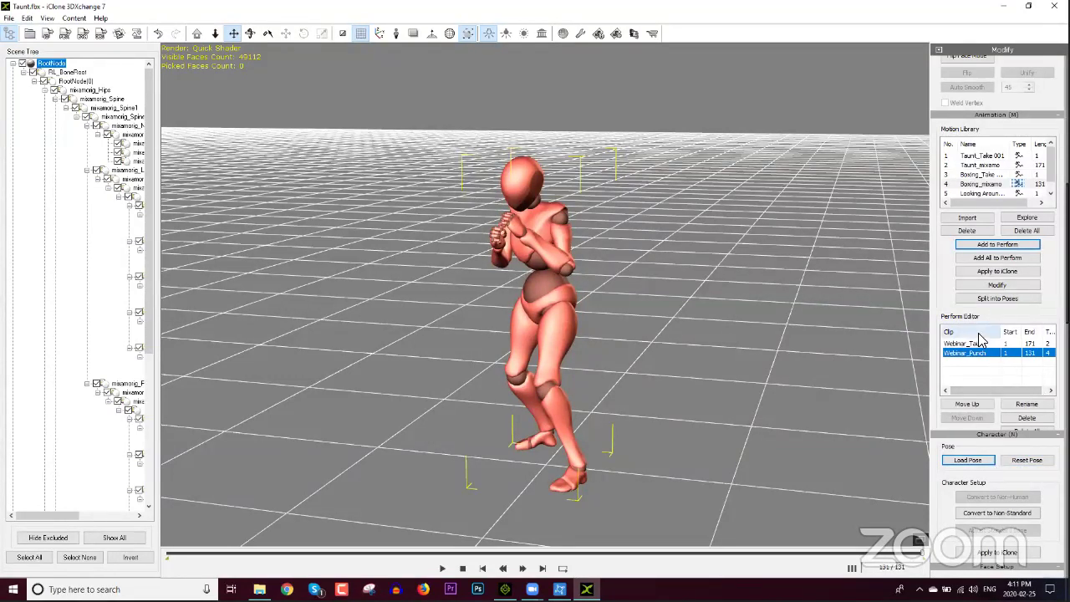
Export both performance clips to iClone 7 as rlMotion without geometry, into a content folder named Webinar.
left_click(46, 38)
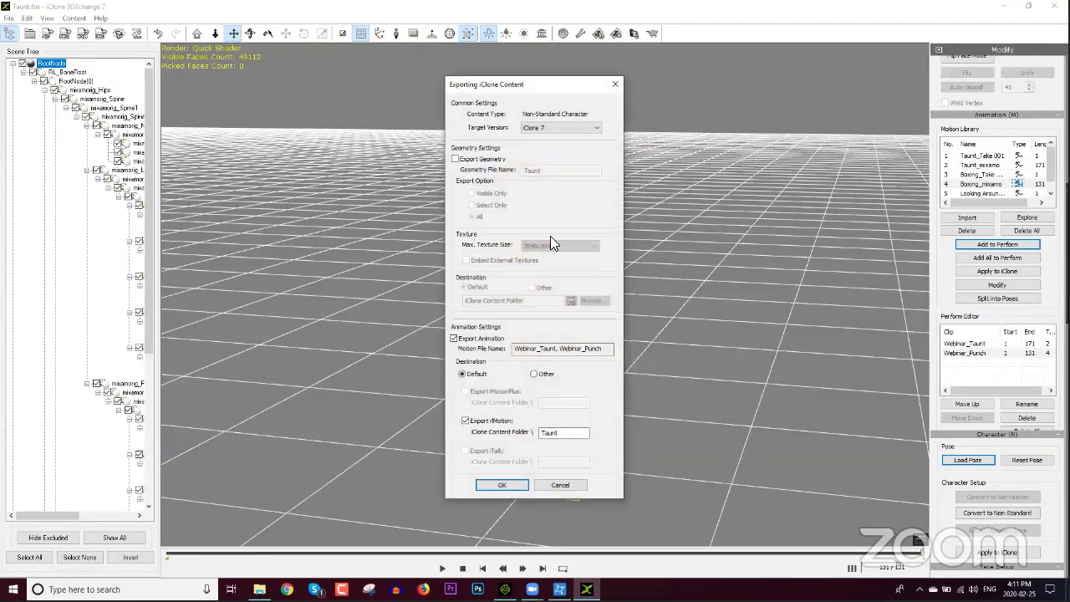
left_click(484, 161)
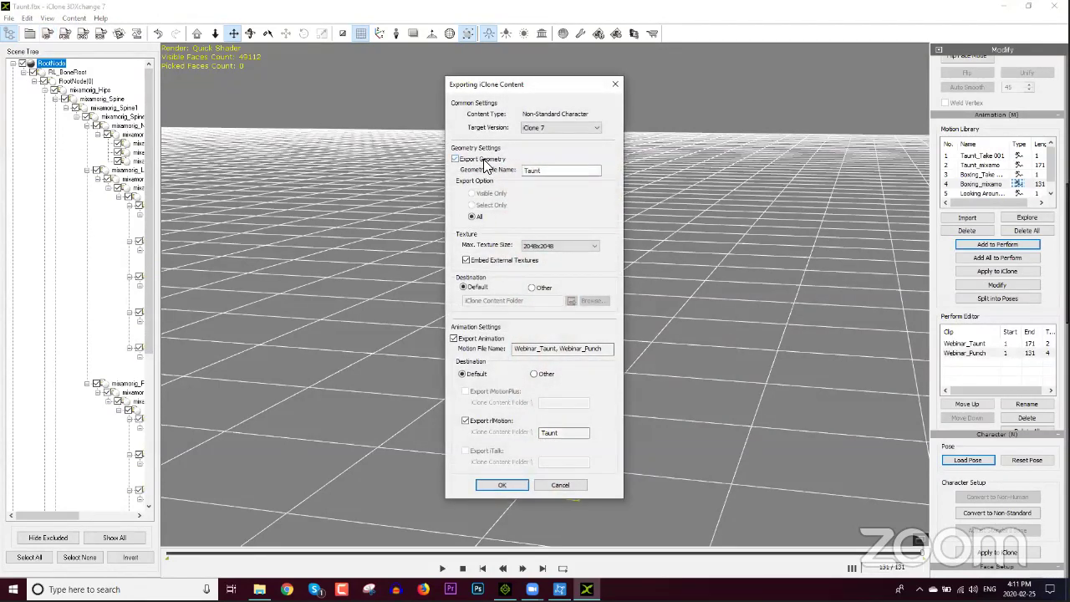
left_click(484, 161)
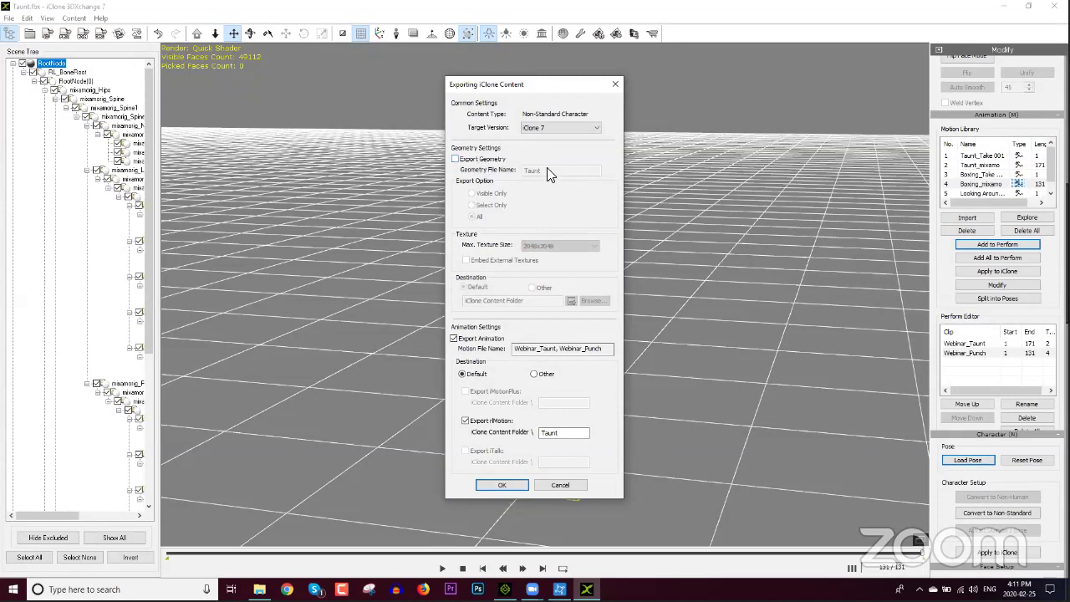
left_click_drag(553, 89, 774, 89)
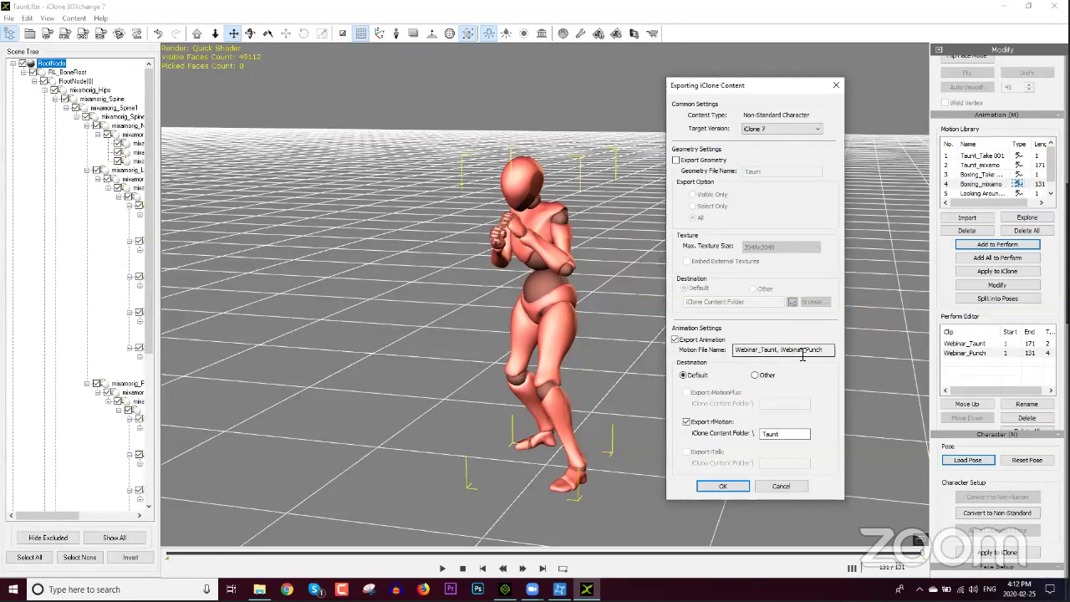
double_click(786, 434)
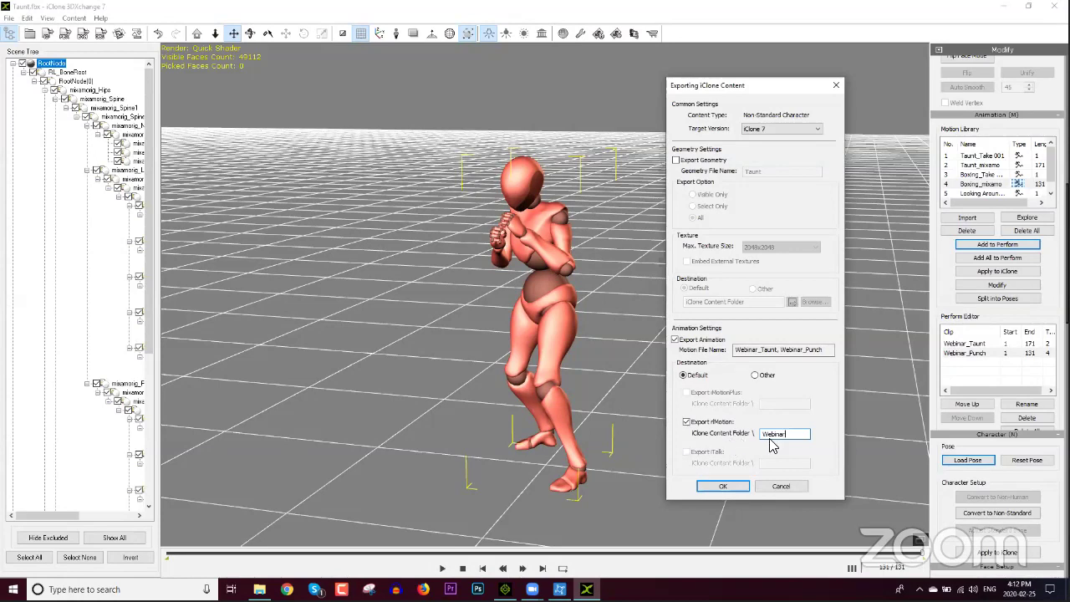
left_click(732, 488)
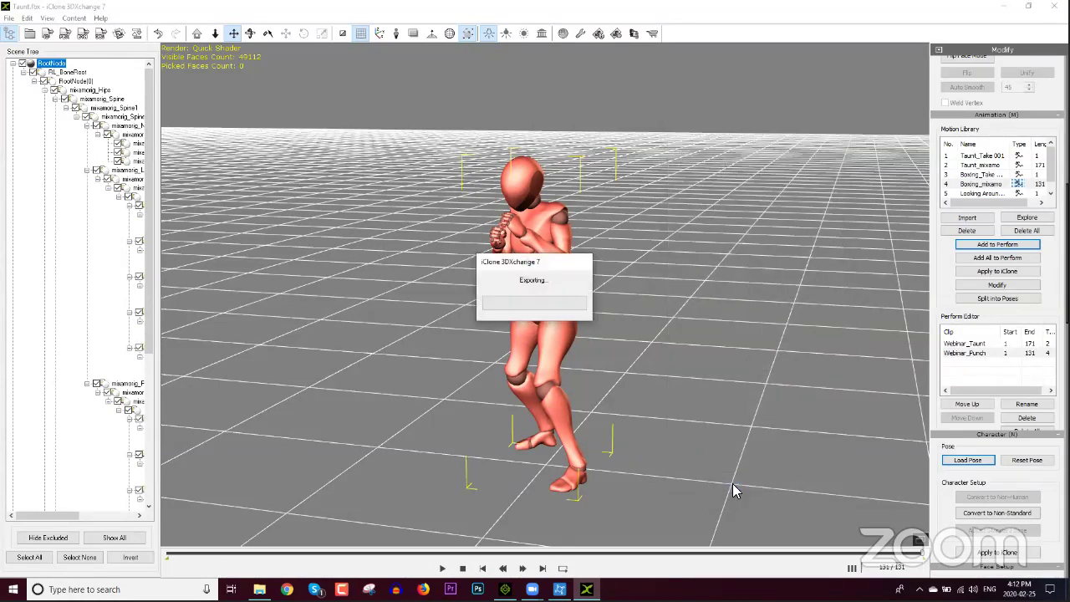
left_click(564, 318)
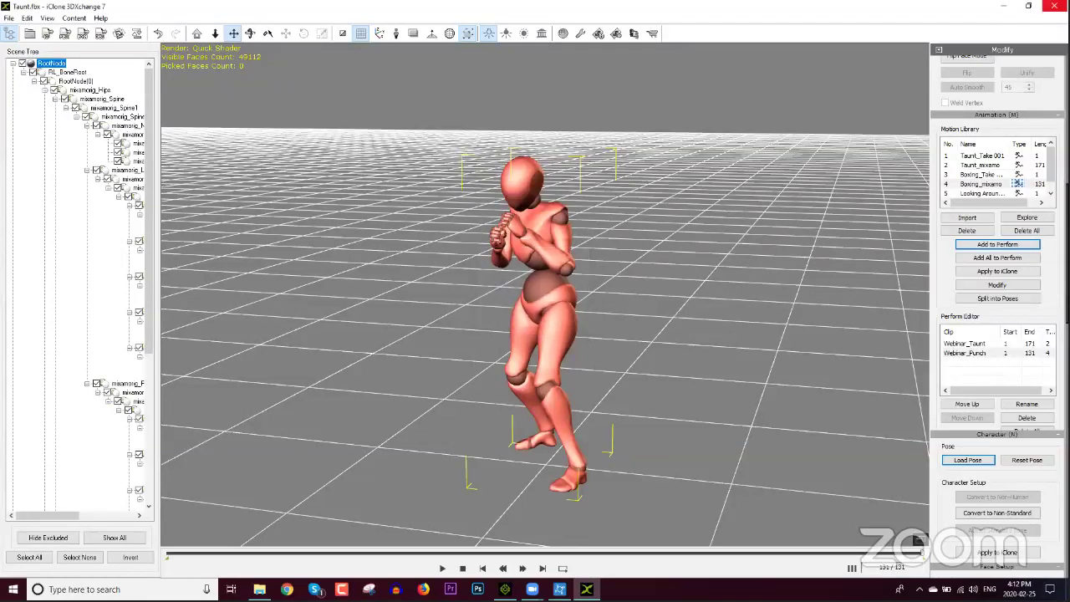
Close 3DXchange, switch to iClone and start a new project.
left_click(1051, 6)
left_click(571, 318)
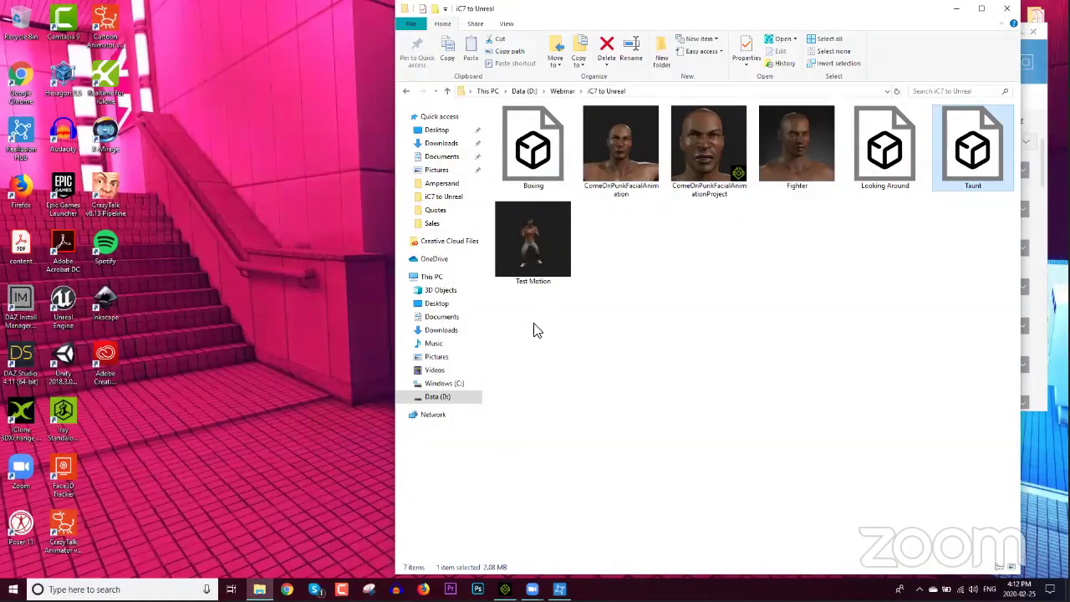
left_click(505, 590)
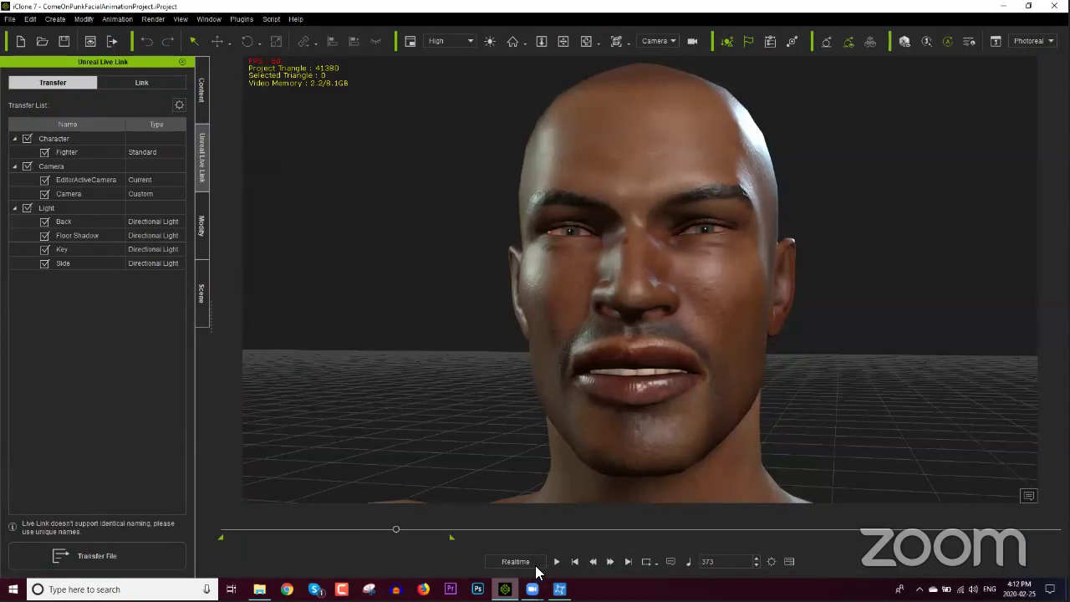
left_click(575, 563)
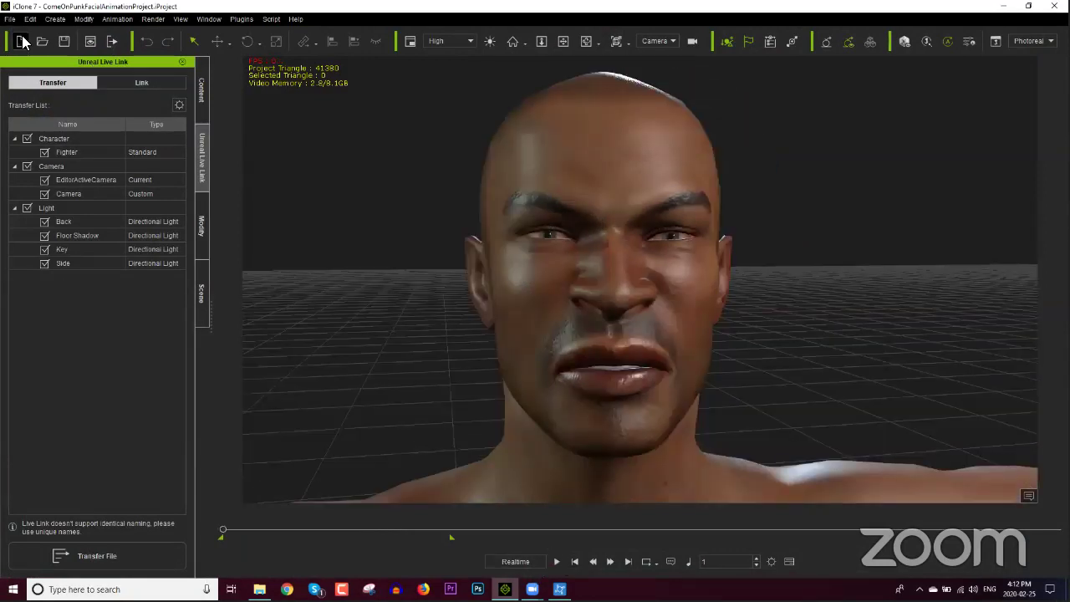
key("ctrl+n")
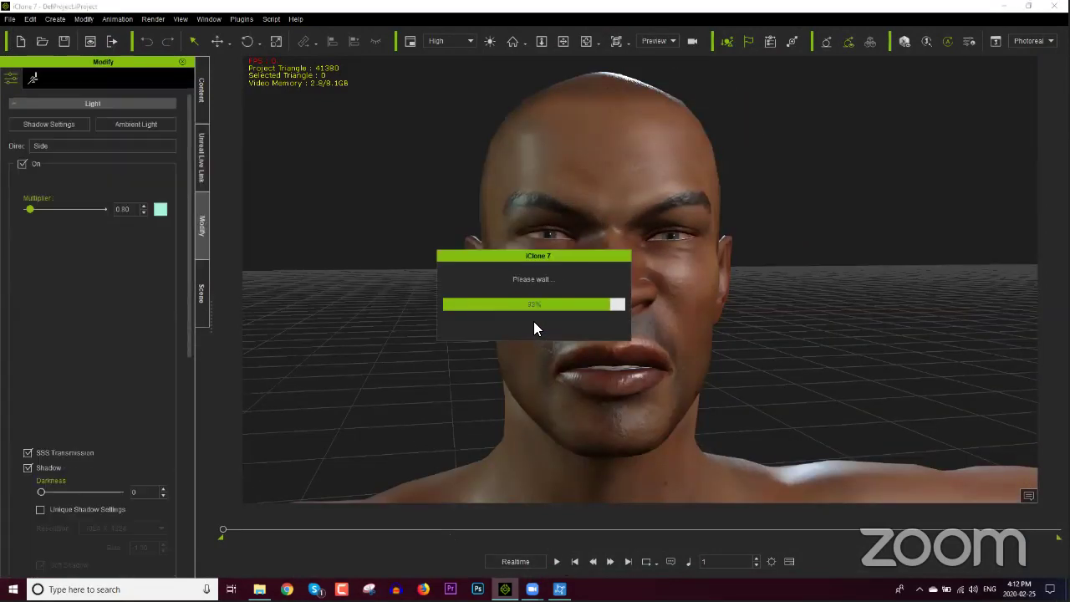
Load the Fighter avatar from the "iC7 to Unreal" folder into the empty iClone scene.
left_click(259, 589)
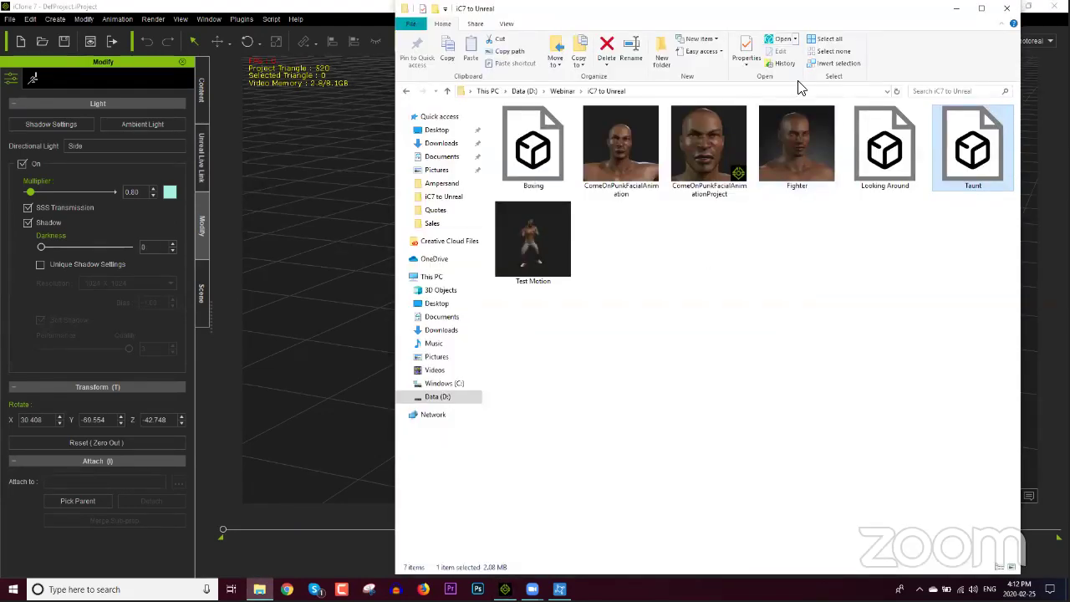
left_click_drag(669, 8, 219, 54)
left_click_drag(349, 202, 645, 386)
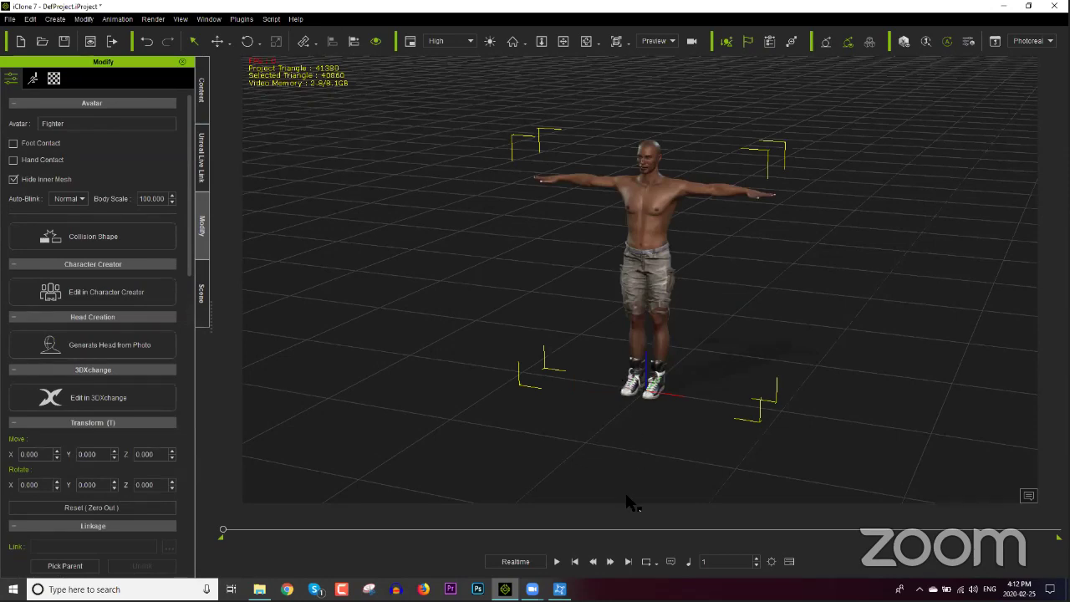
Examine the Fighter avatar in its T-pose, both close up and at full length.
scroll(718, 305, "up", 5)
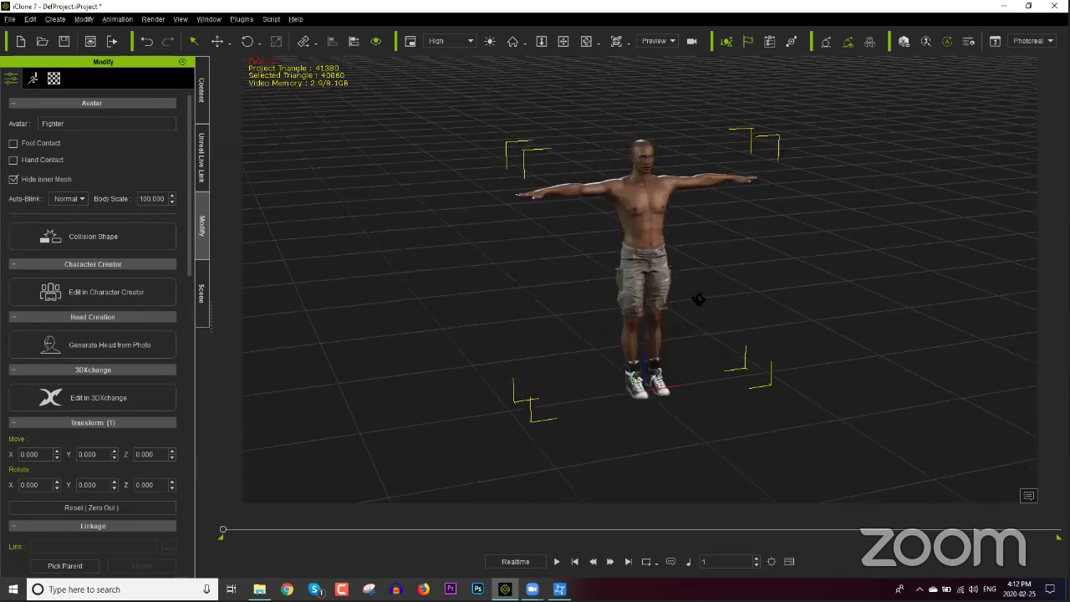
scroll(697, 310, "down", 2)
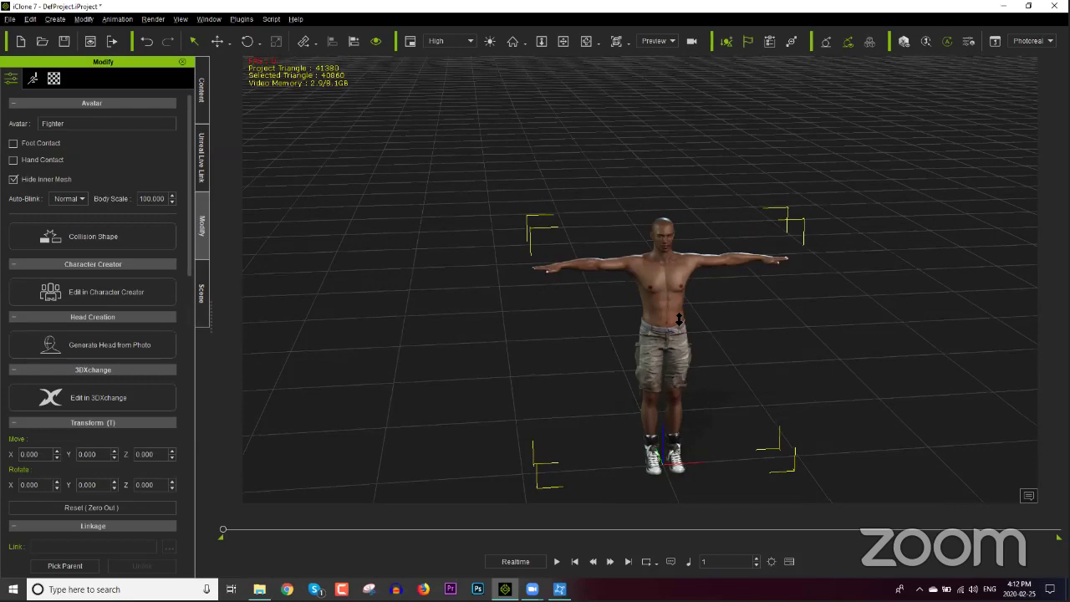
scroll(697, 310, "up", 3)
scroll(656, 355, "down", 1)
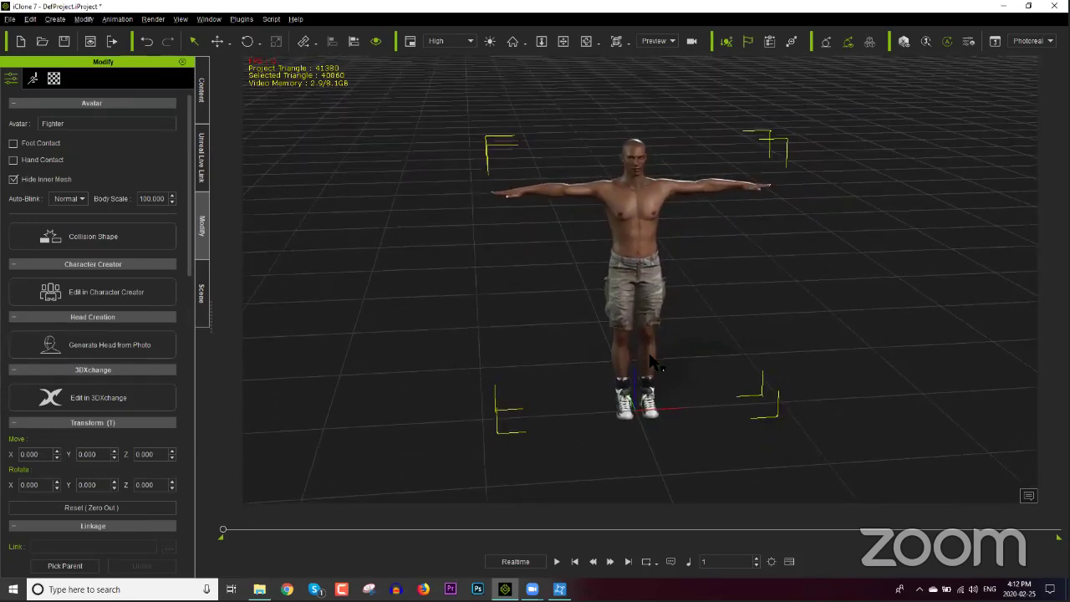
scroll(641, 317, "up", 3)
scroll(634, 251, "up", 1)
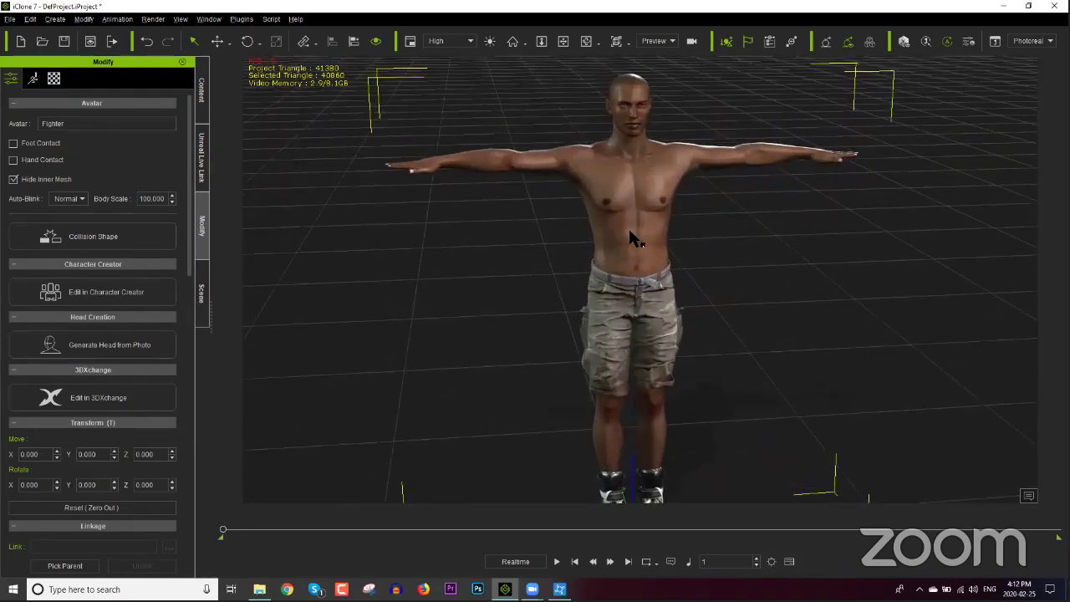
scroll(638, 275, "up", 3)
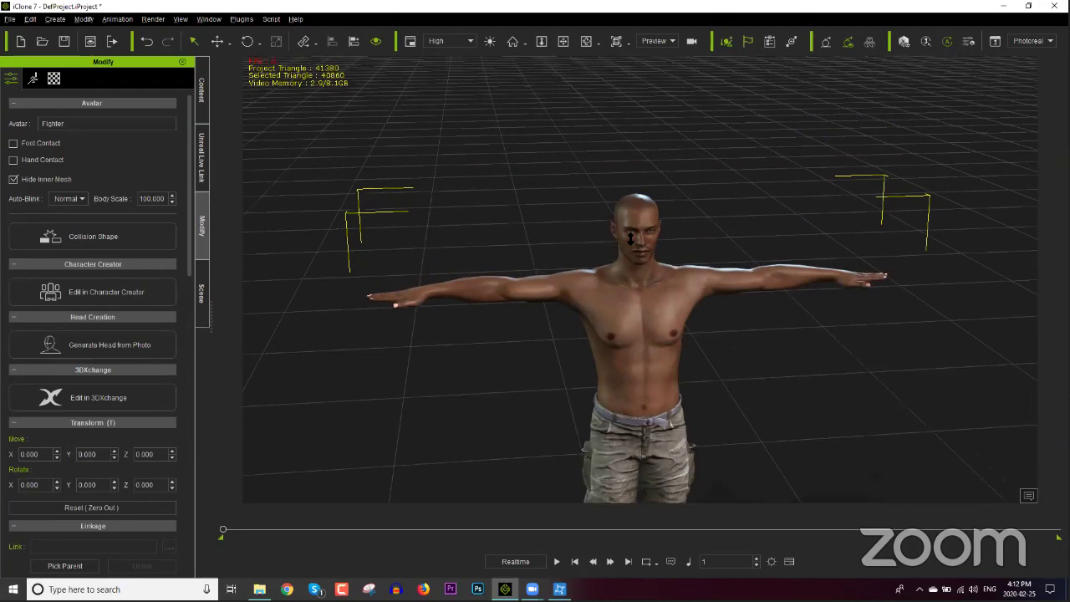
scroll(627, 260, "up", 3)
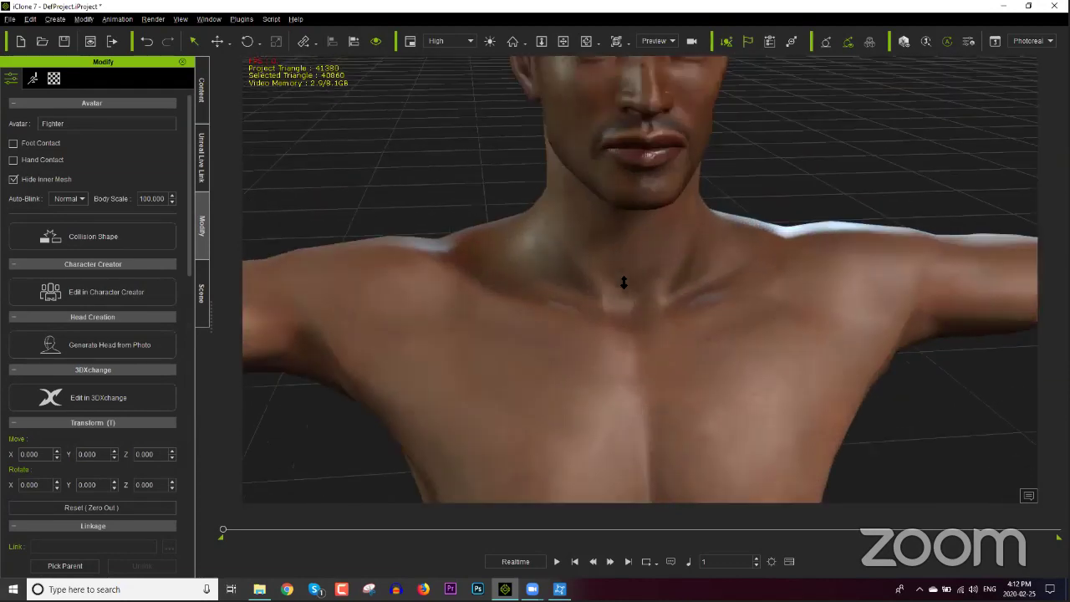
scroll(664, 376, "down", 4)
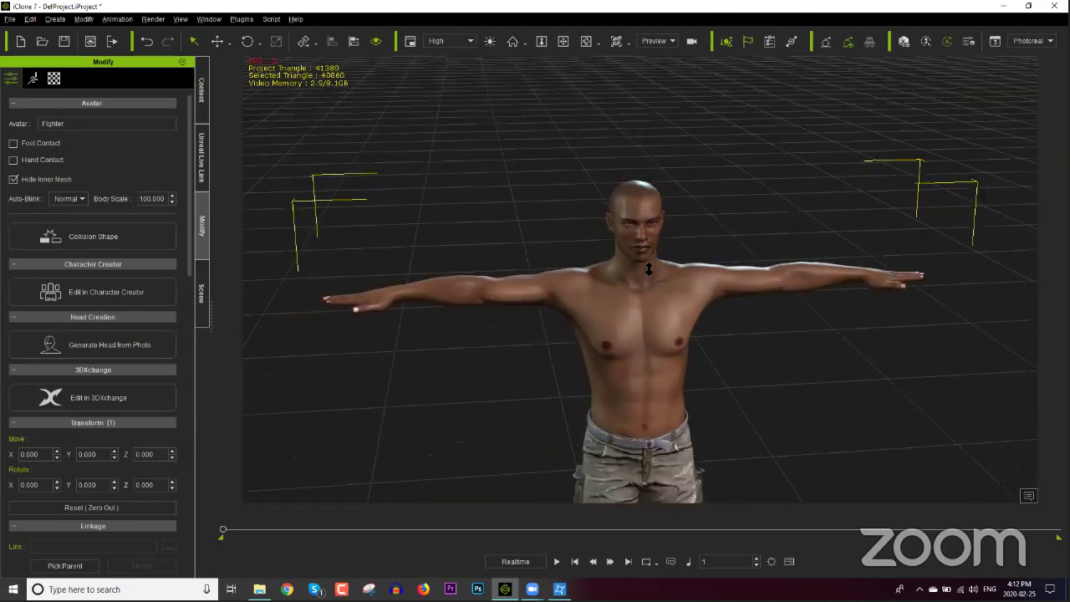
scroll(649, 275, "down", 5)
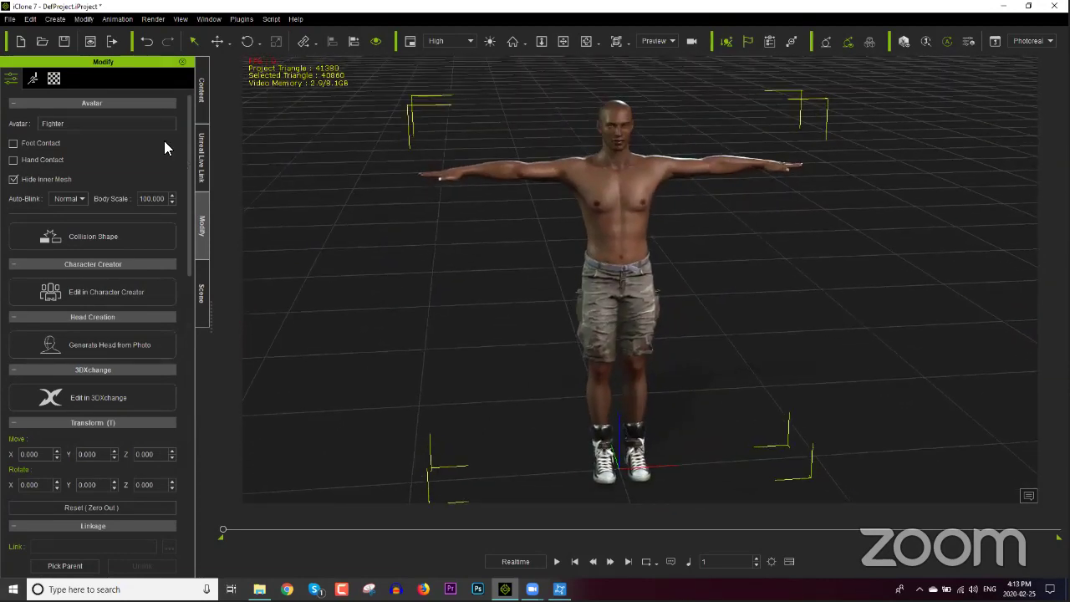
Widen the content library and open the Webinar folder among the custom animation motions.
left_click(199, 100)
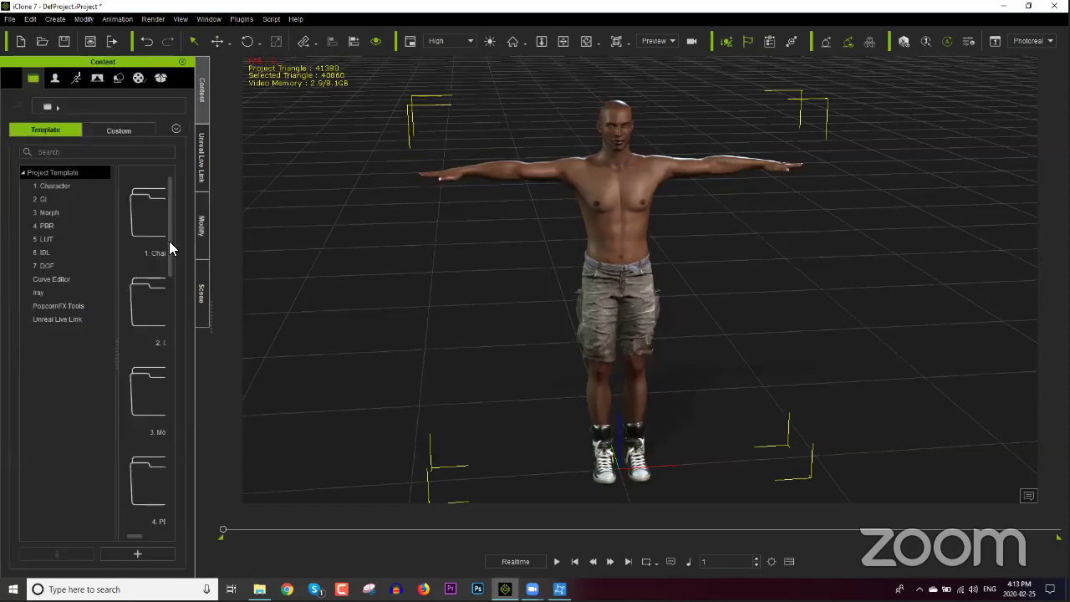
left_click_drag(209, 318, 346, 312)
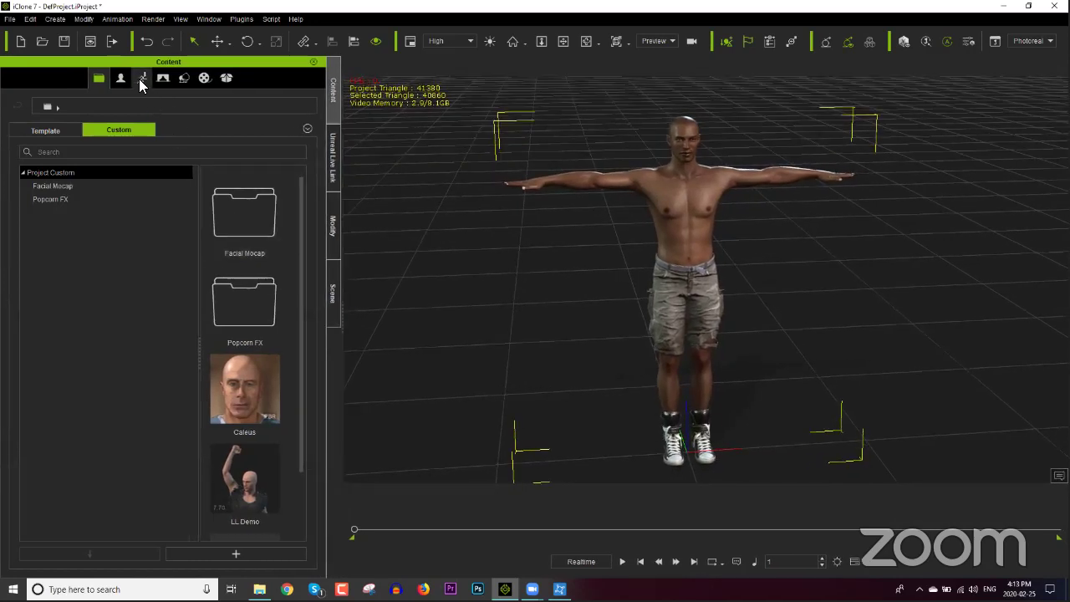
left_click(141, 77)
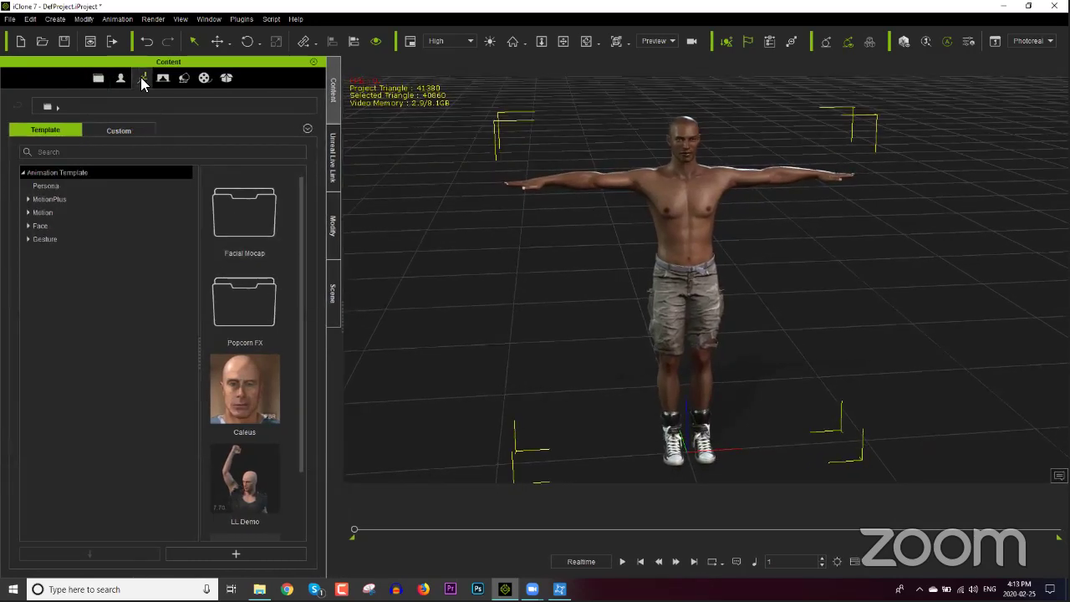
left_click(125, 128)
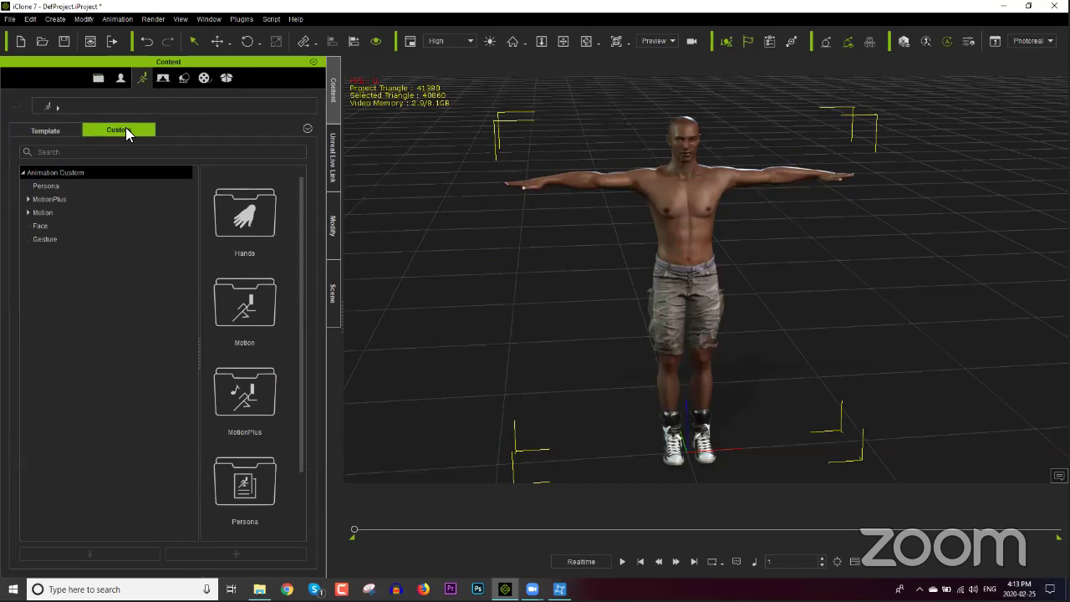
left_click(29, 211)
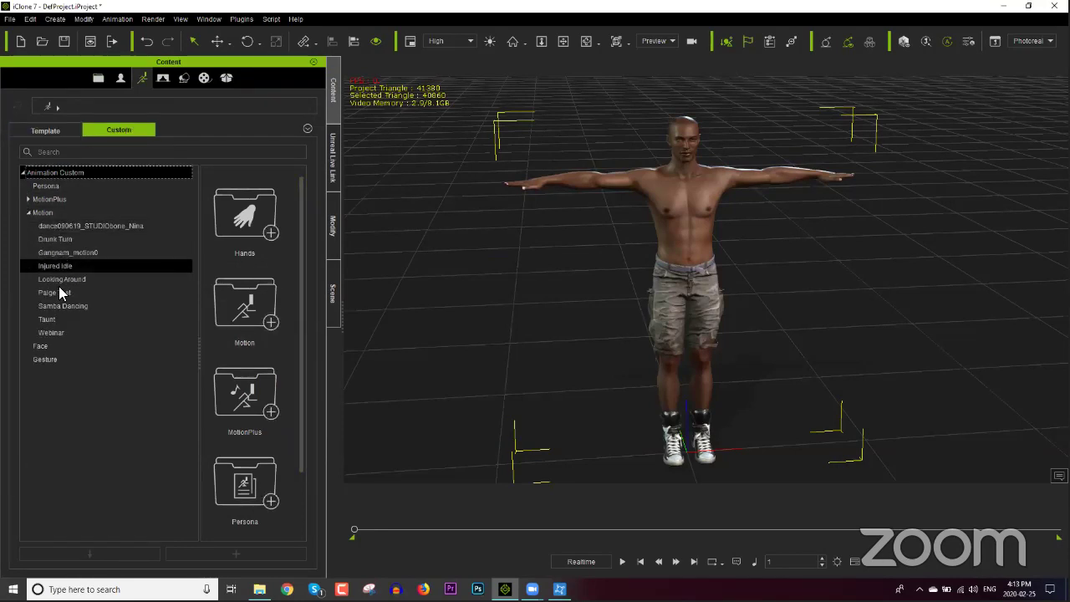
left_click(60, 333)
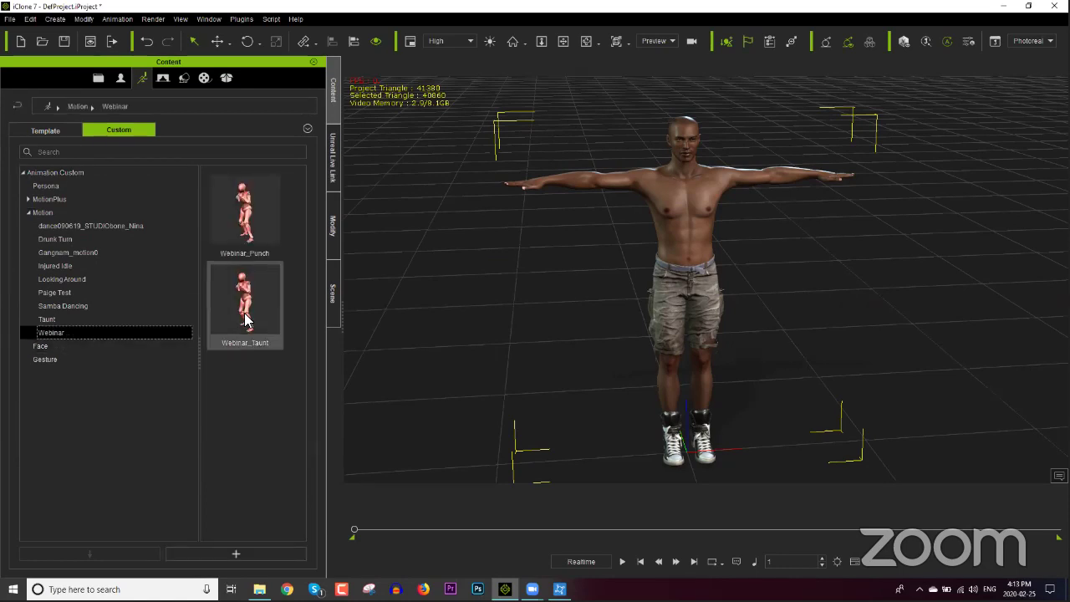
Preview the two exported motions and apply Webinar_Taunt to the Fighter avatar.
mouse_move(240, 189)
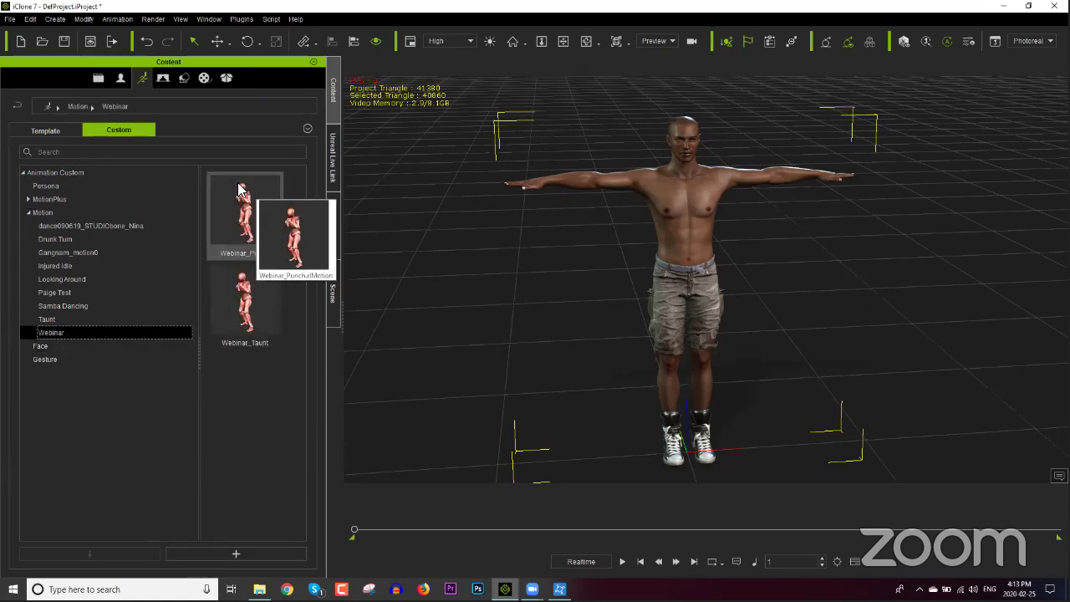
mouse_move(257, 302)
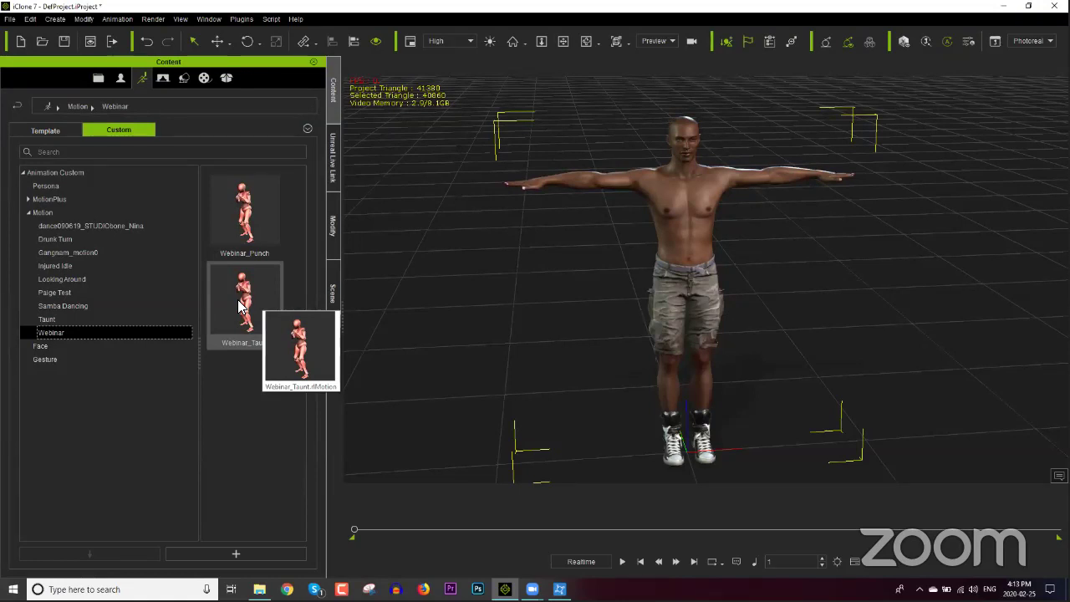
double_click(239, 306)
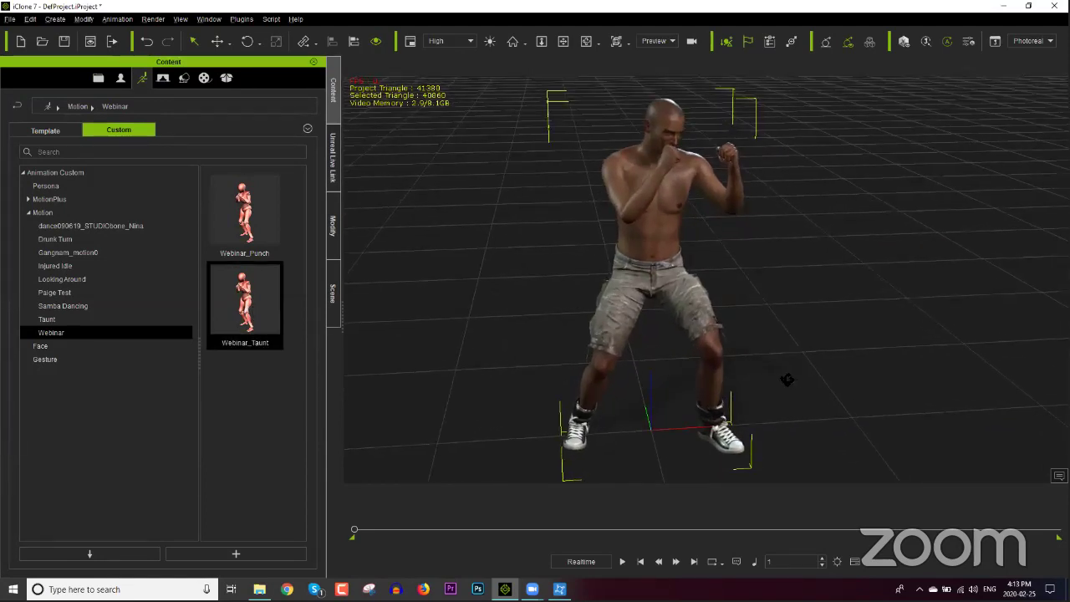
Play back the Webinar_Taunt motion on the Fighter avatar and return to the first frame.
left_click(623, 563)
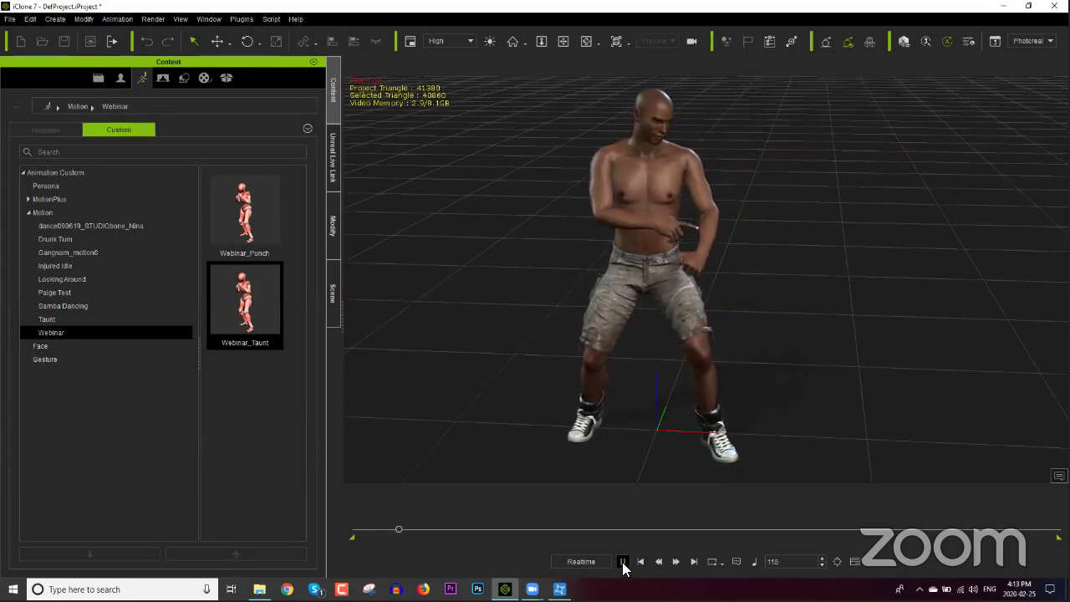
left_click(623, 562)
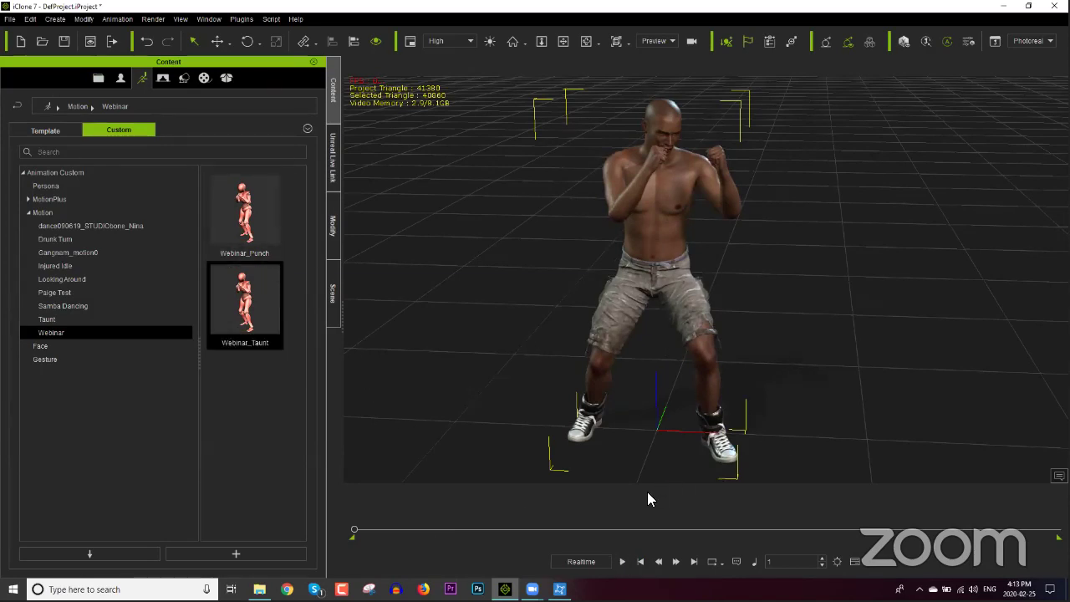
Show the timeline and apply Webinar_Punch to the Fighter at frame 179, after the Webinar_Taunt clip.
key("F3")
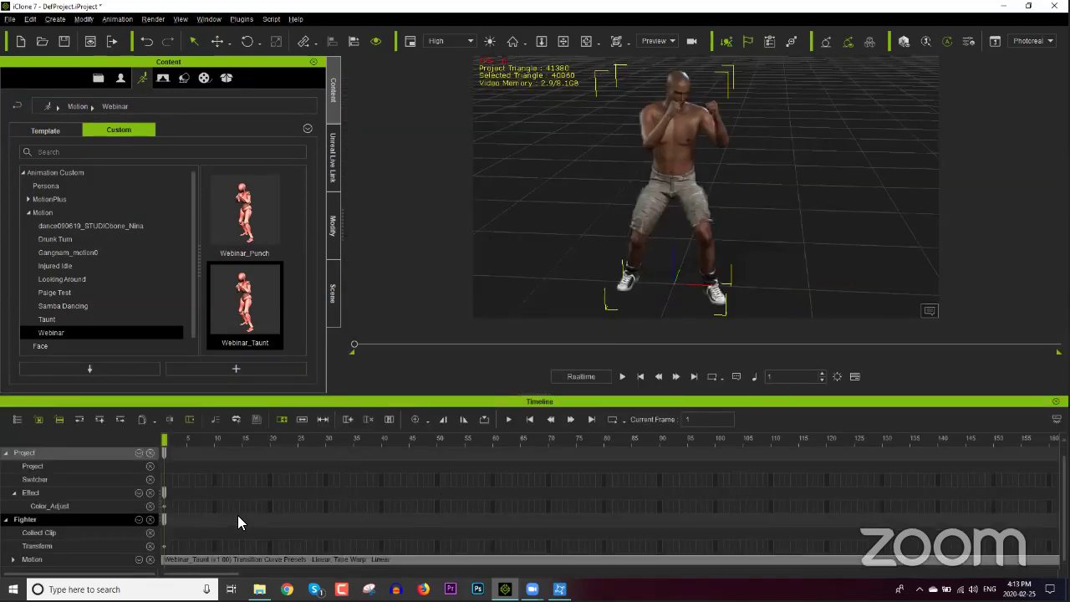
scroll(239, 517, "down", 2)
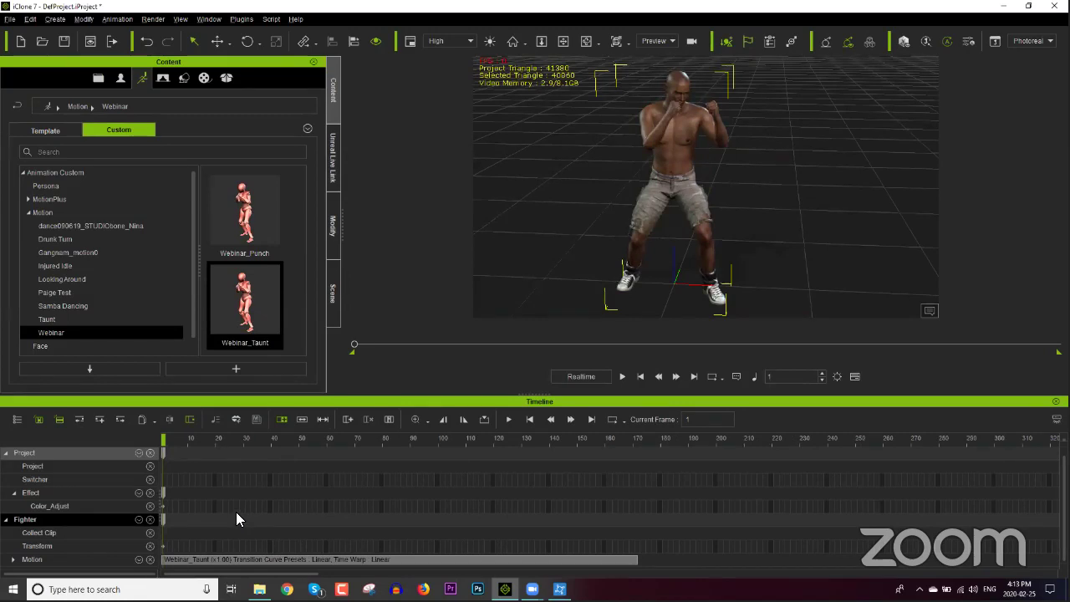
scroll(231, 512, "down", 1)
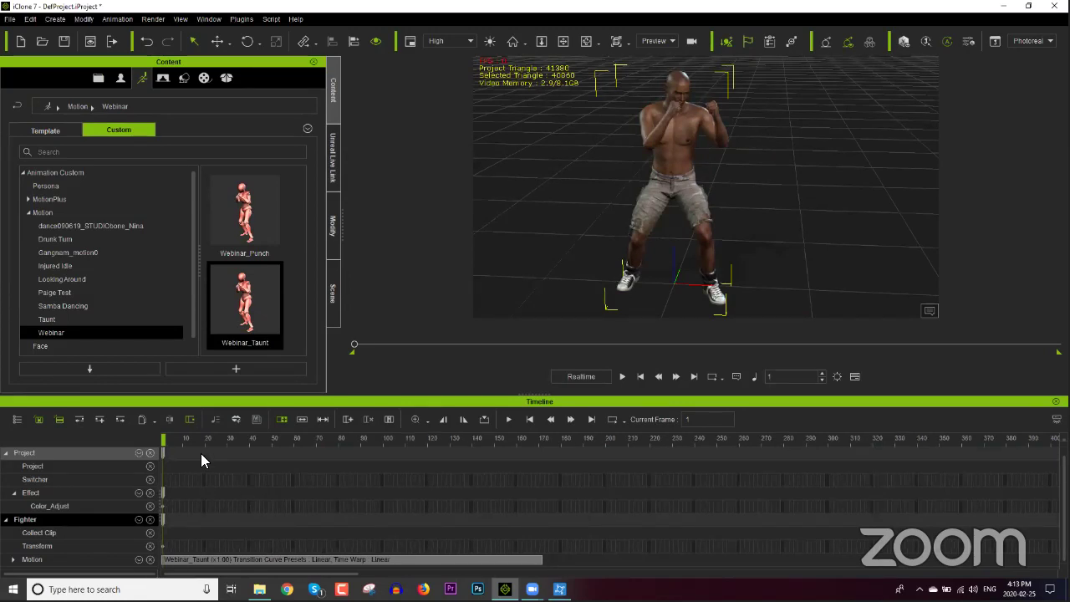
left_click_drag(183, 441, 558, 440)
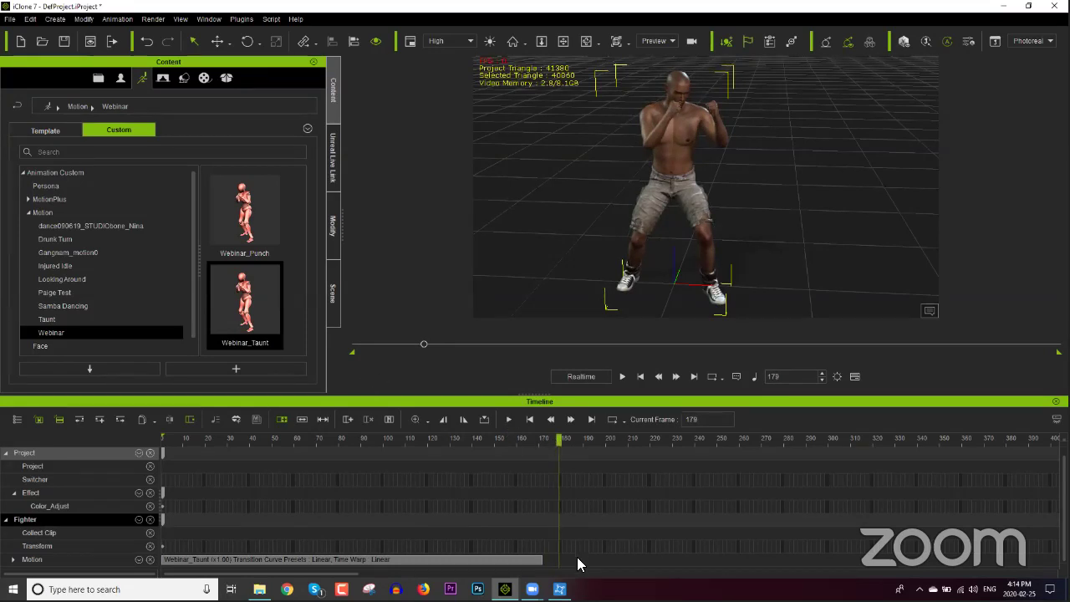
double_click(249, 228)
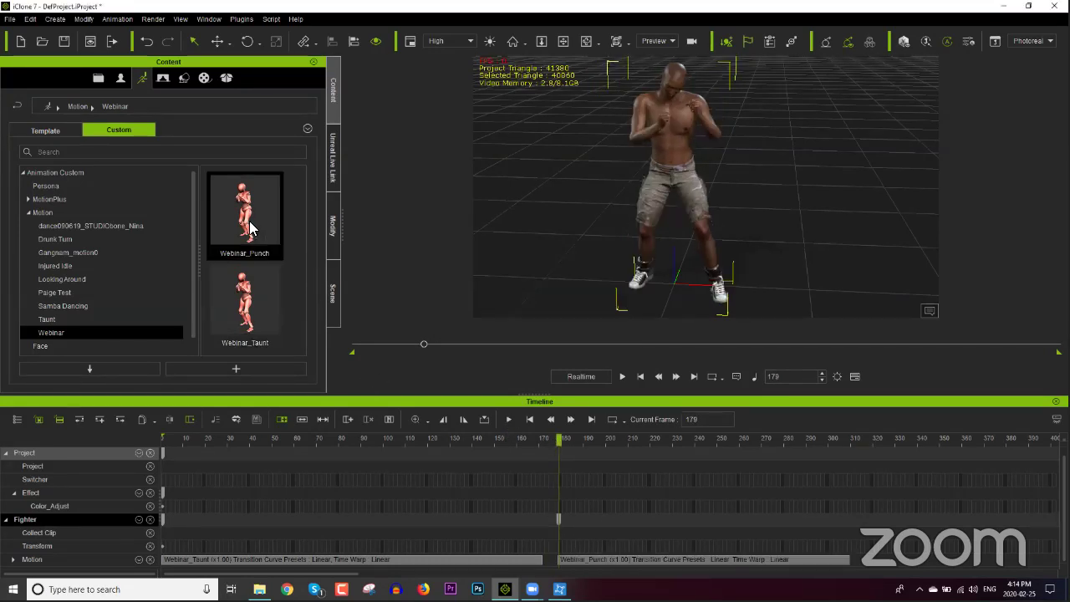
Play across the gap between the two motions and shift the Webinar_Punch clip to start at frame 173, directly after Webinar_Taunt.
left_click(589, 557)
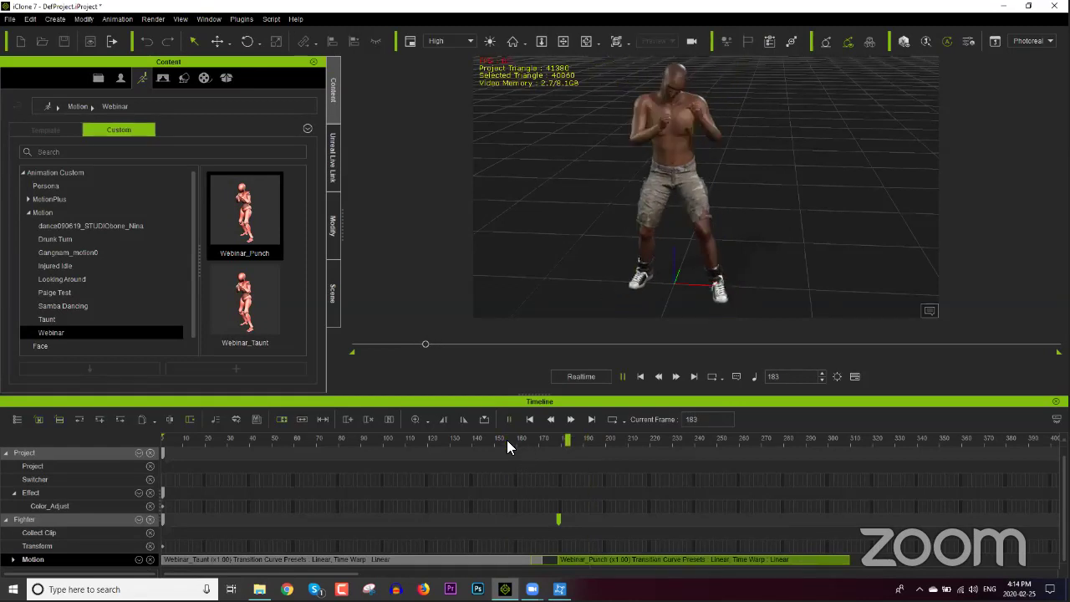
left_click(432, 438)
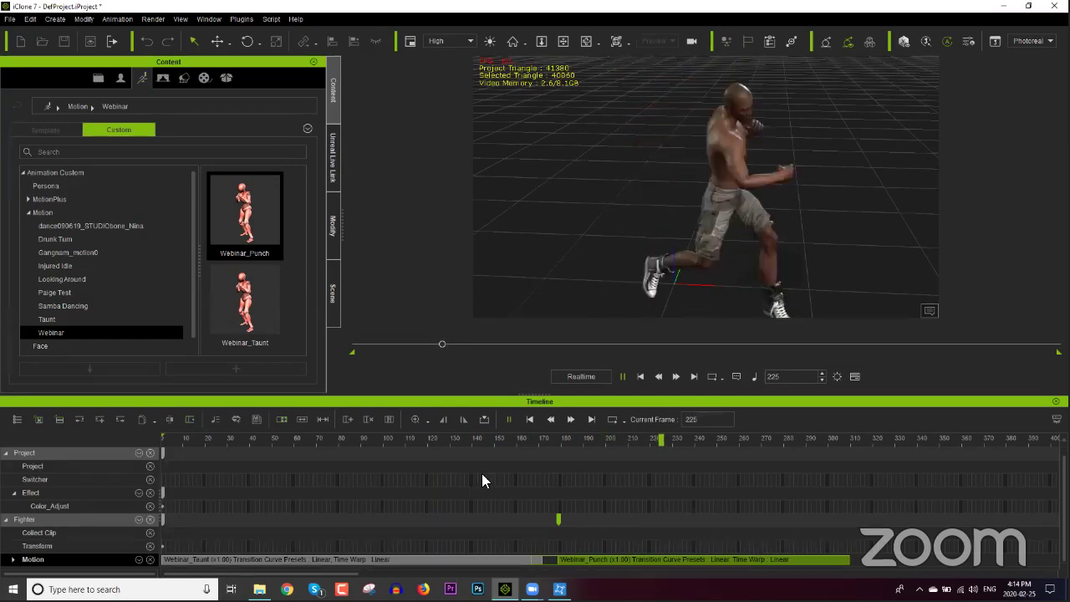
left_click(620, 557)
left_click_drag(622, 555, 612, 557)
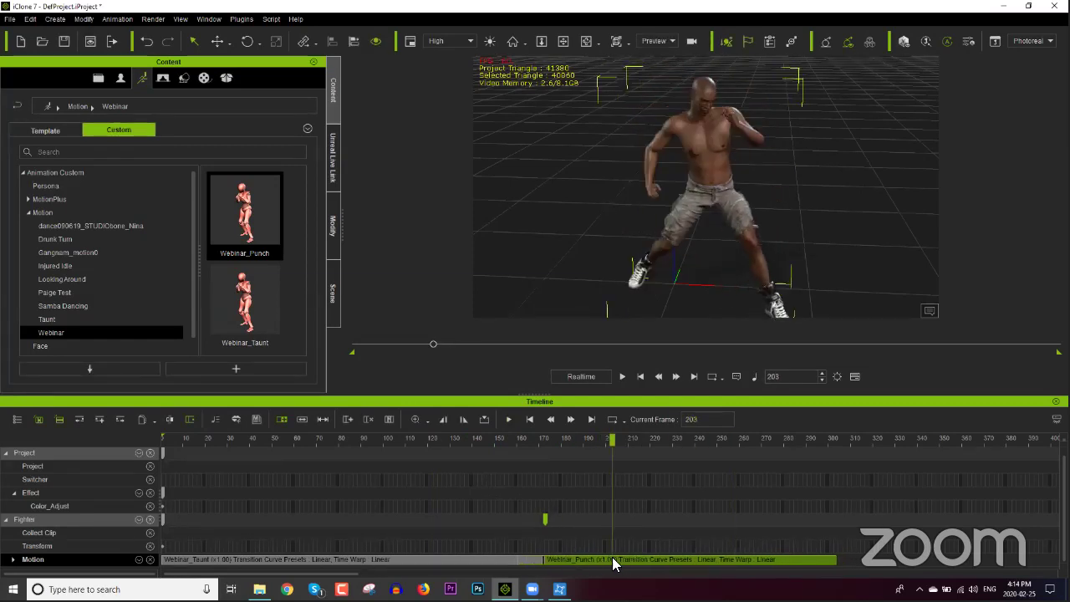
With the right foot in close view, extend the Webinar_Punch clip's transition back to about frame 157.
left_click(475, 440)
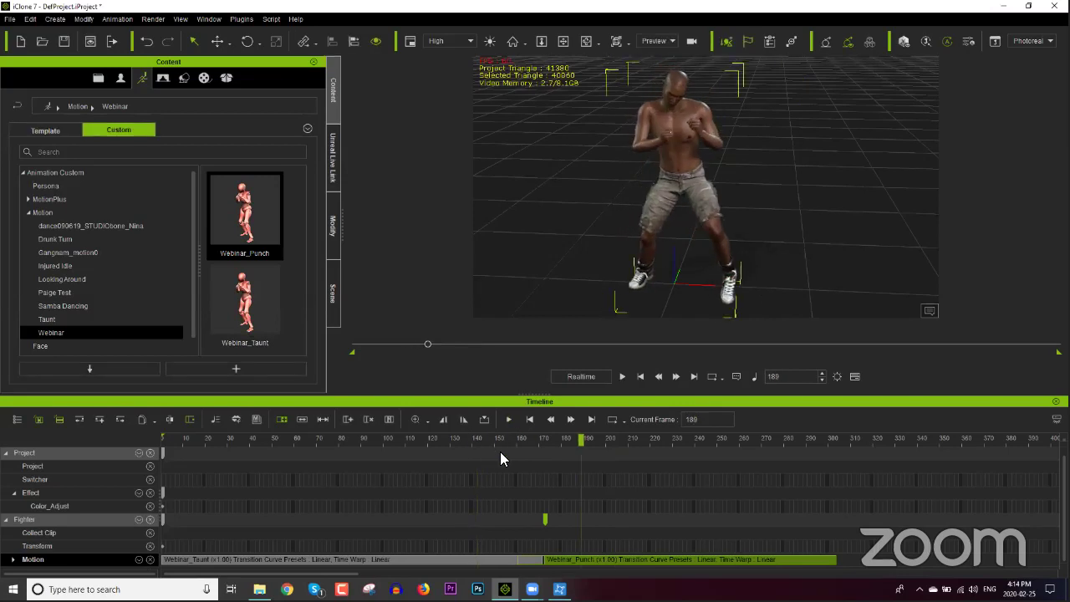
left_click(514, 441)
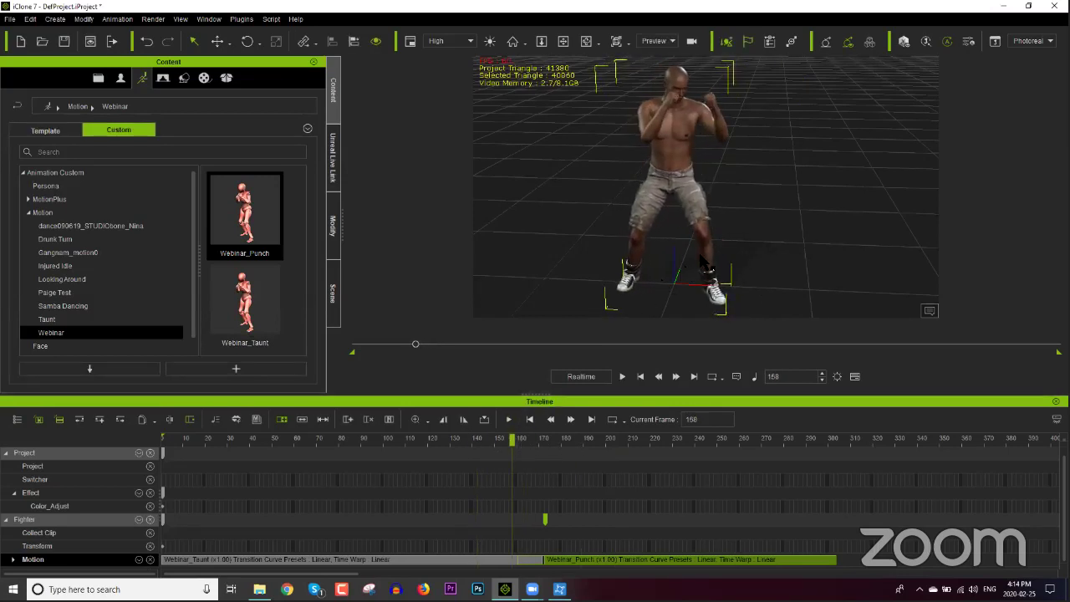
scroll(766, 222, "up", 4)
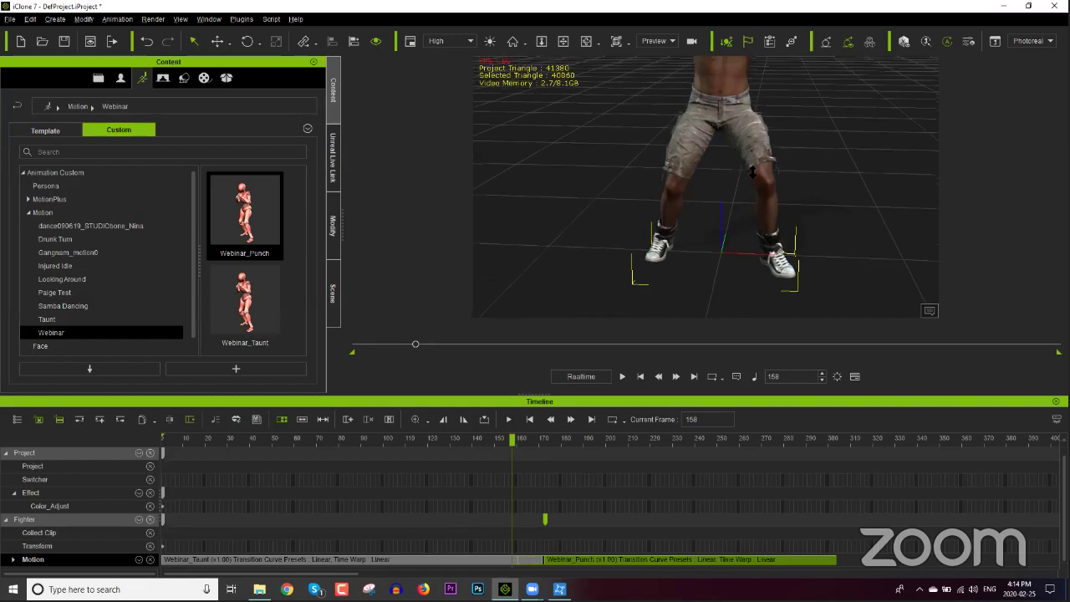
scroll(745, 223, "up", 5)
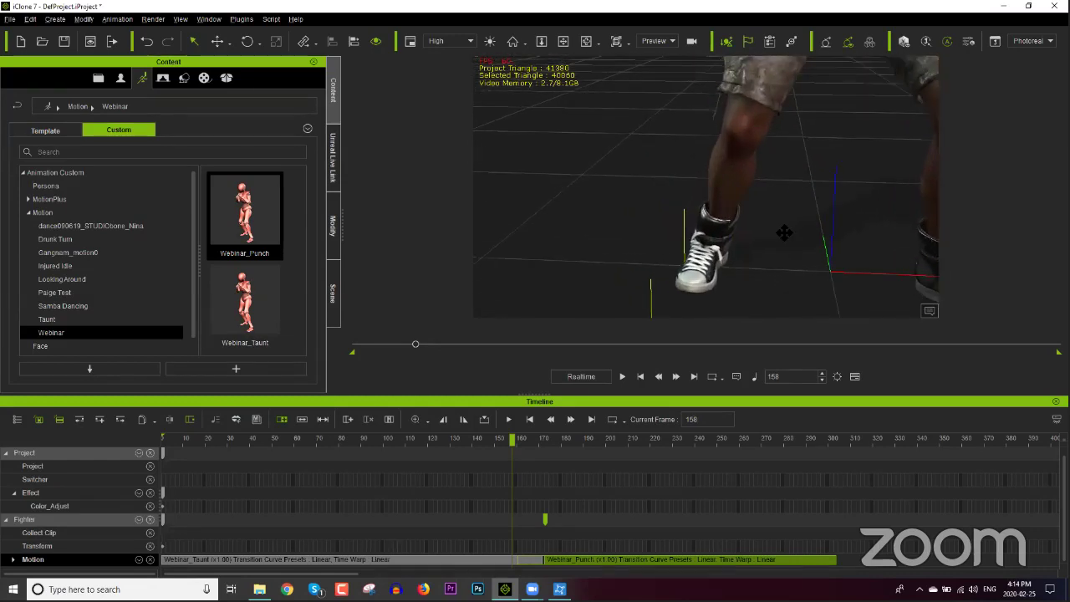
scroll(783, 233, "up", 4)
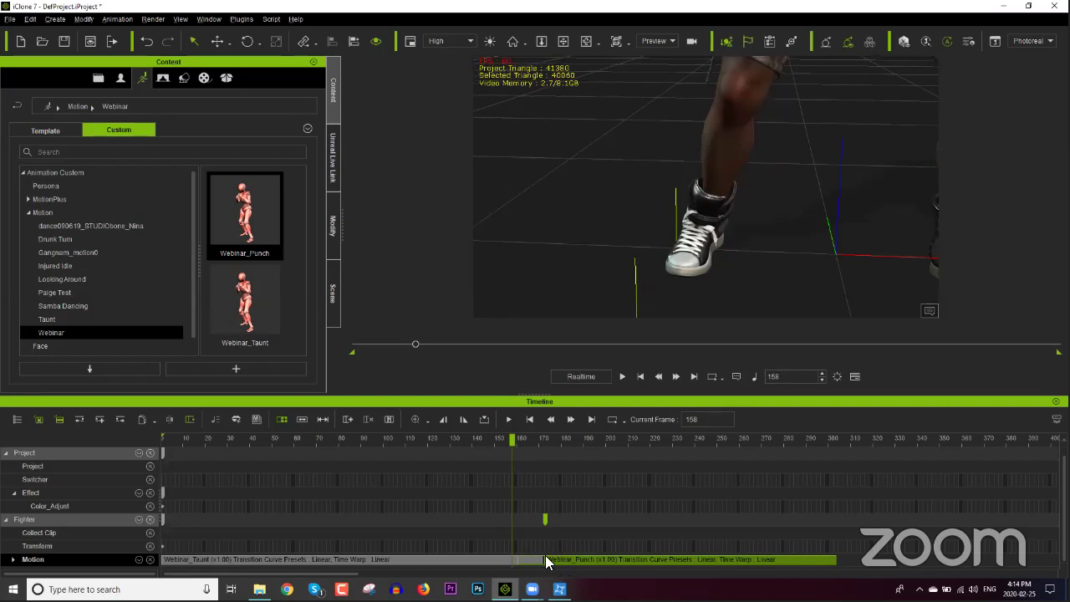
scroll(542, 559, "up", 1)
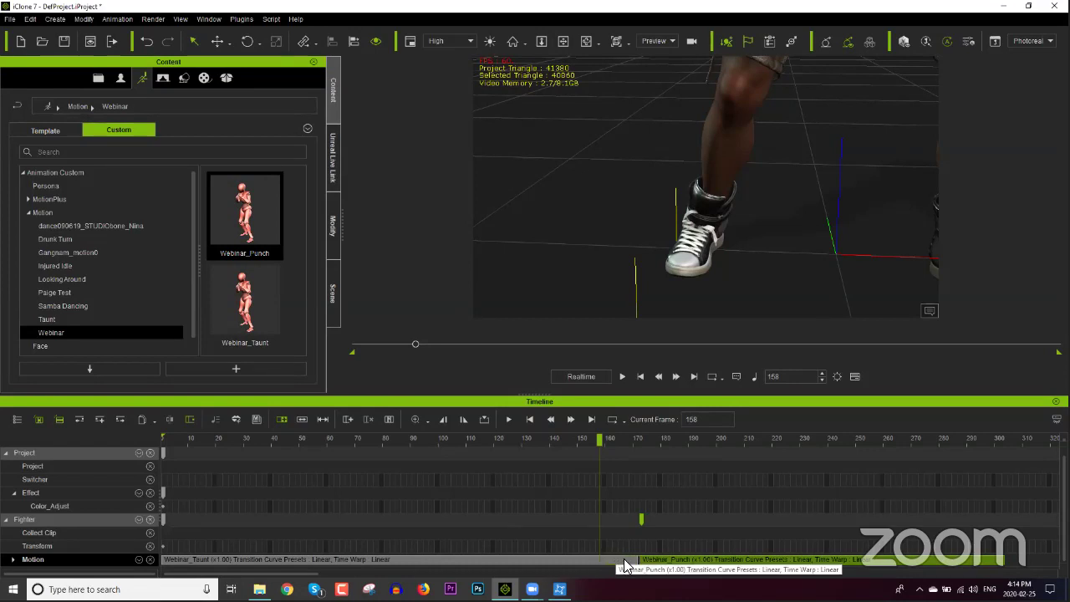
left_click_drag(613, 560, 554, 561)
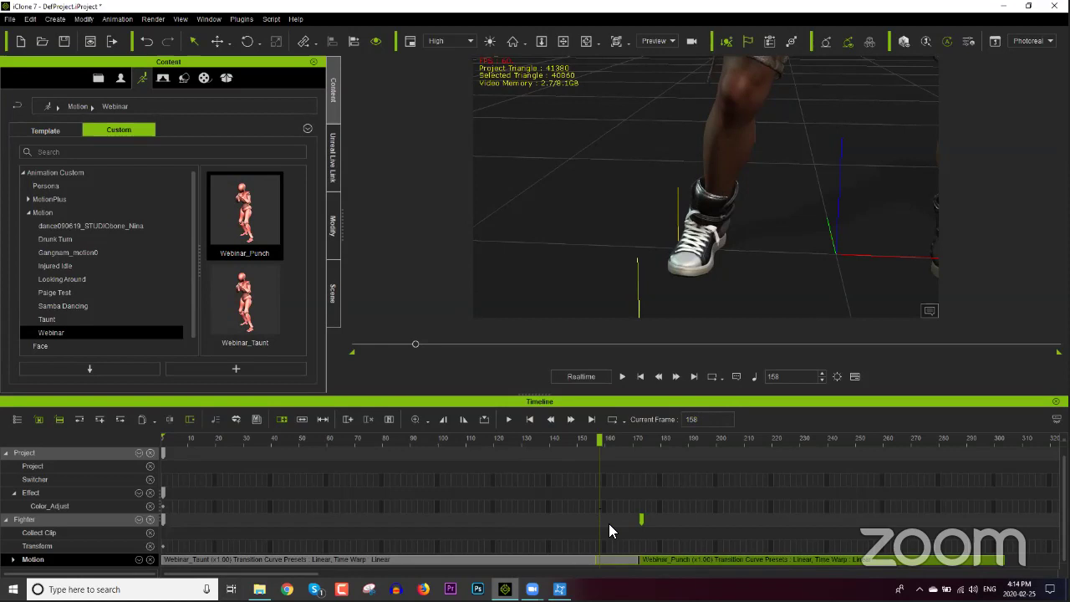
Scrub between about frames 157 and 173 to examine how the right foot moves during the transition.
left_click(595, 443)
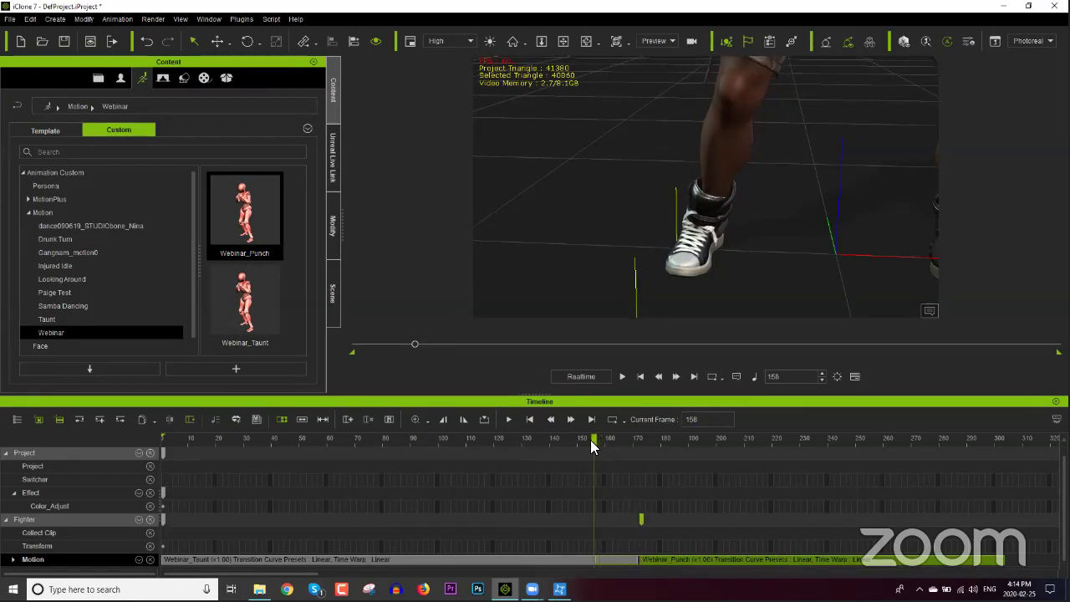
left_click_drag(595, 449, 641, 453)
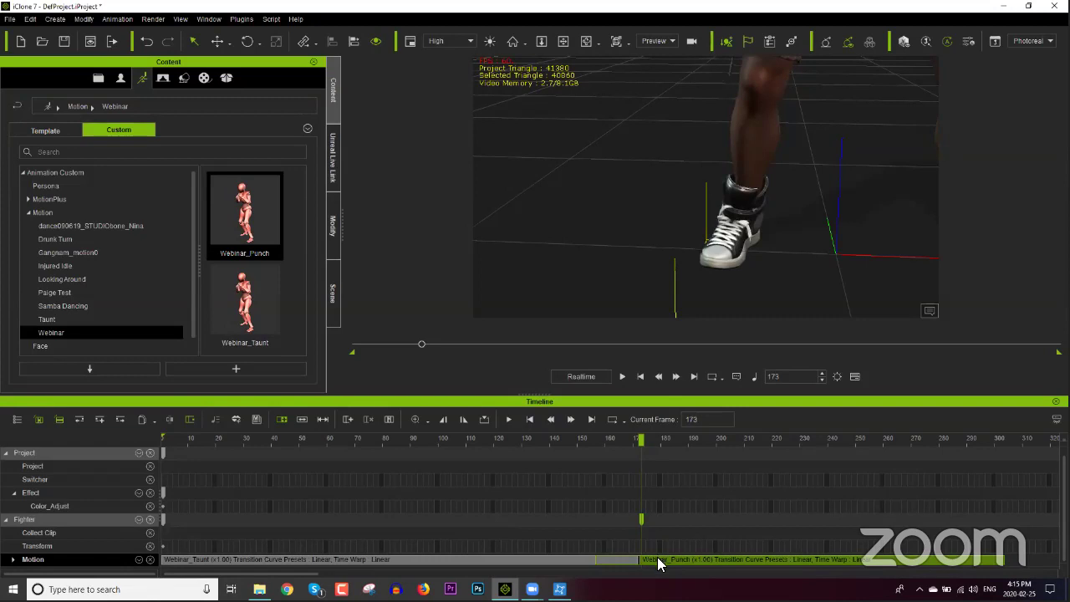
left_click_drag(636, 439, 599, 461)
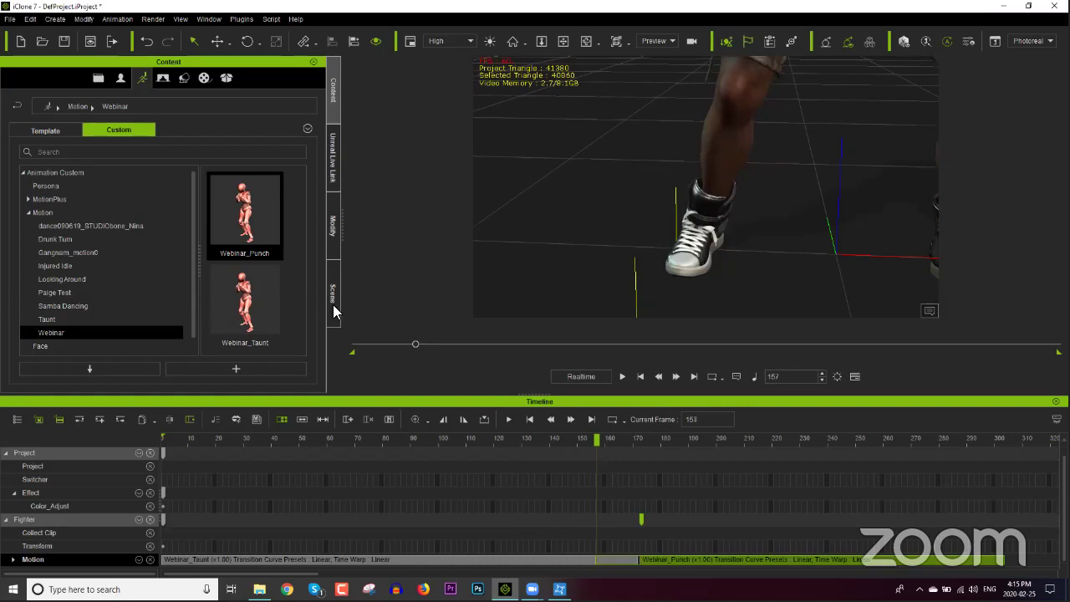
Add the Ball_000 prop from the 3D Blocks template folder to the scene.
left_click(184, 78)
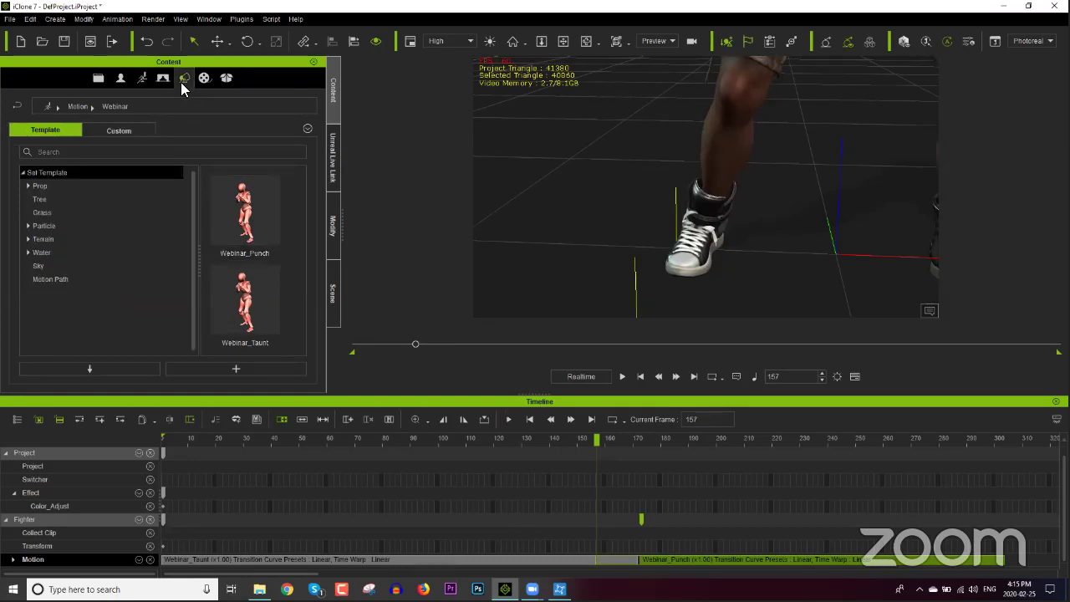
left_click(51, 189)
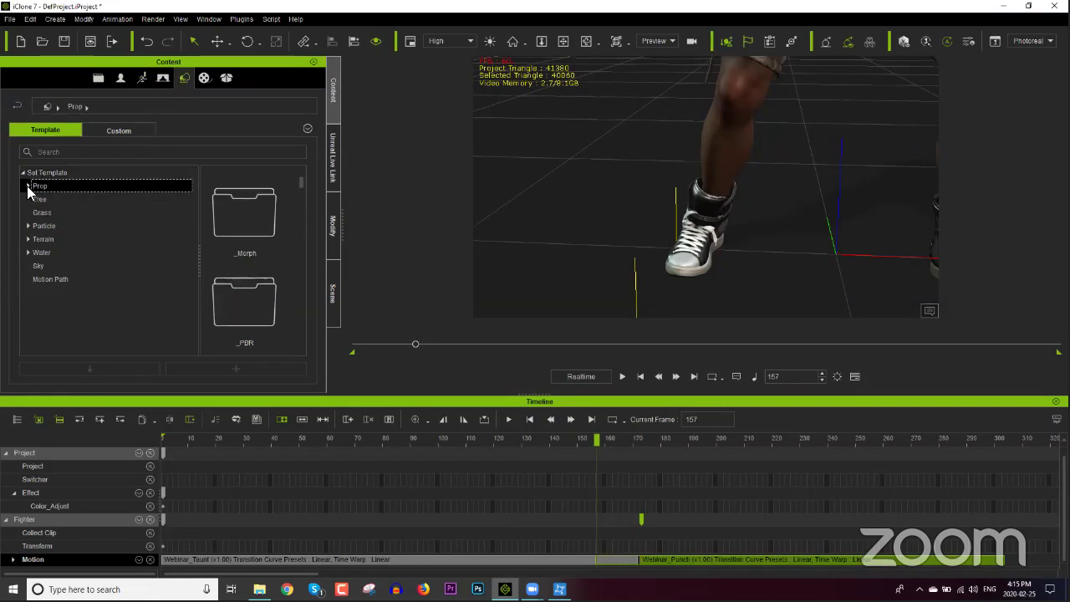
left_click(28, 186)
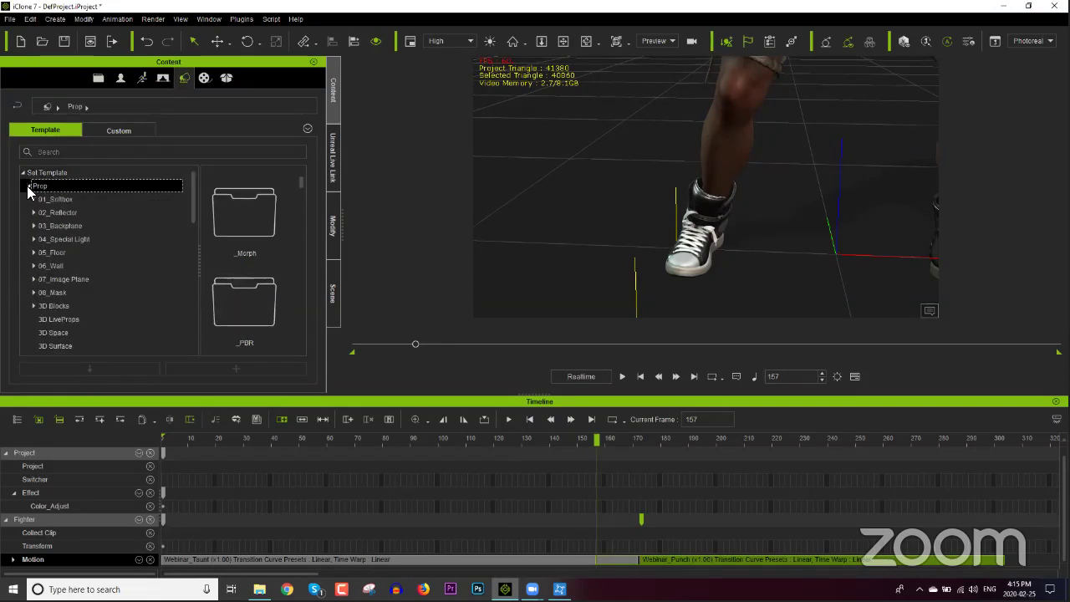
left_click(112, 306)
left_click_drag(299, 191, 300, 214)
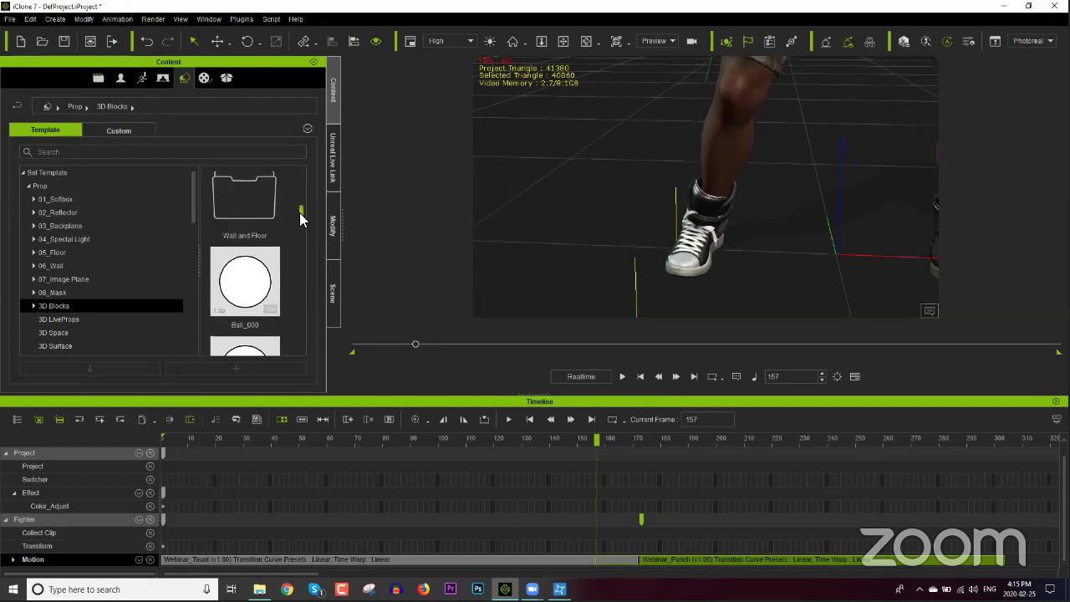
left_click_drag(246, 282, 738, 247)
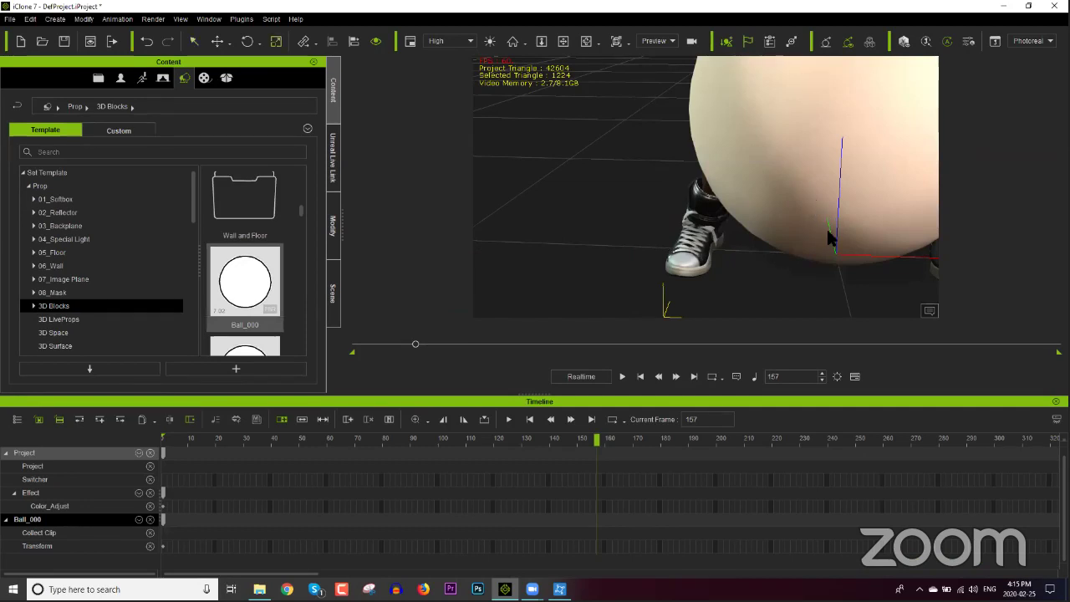
Shrink the ball, place it against the Fighter's right foot as a position marker and remove its object animation.
left_click_drag(836, 253, 784, 342)
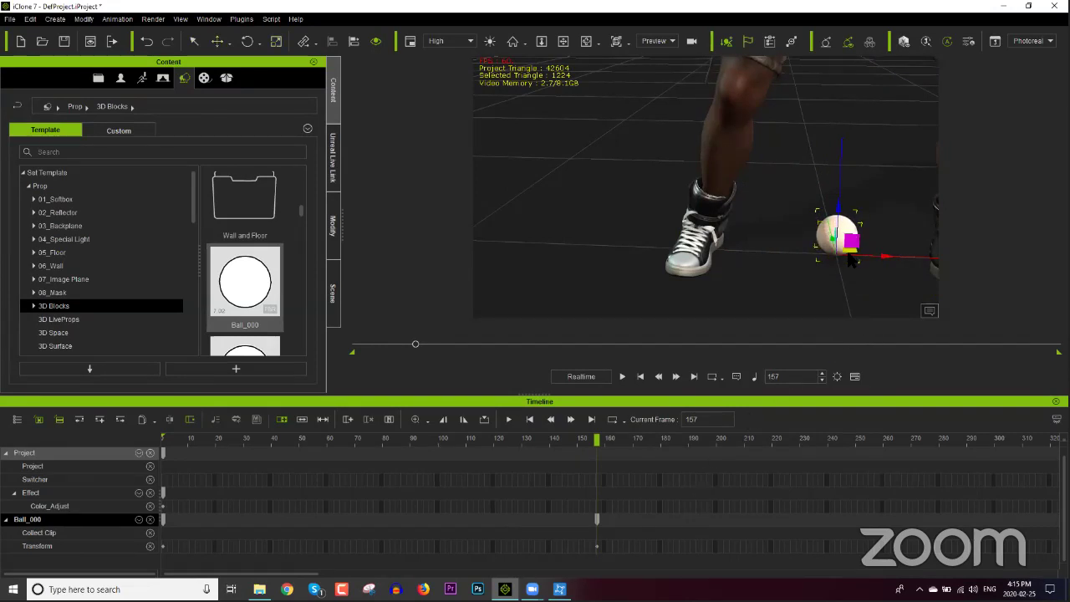
left_click_drag(850, 252, 719, 242)
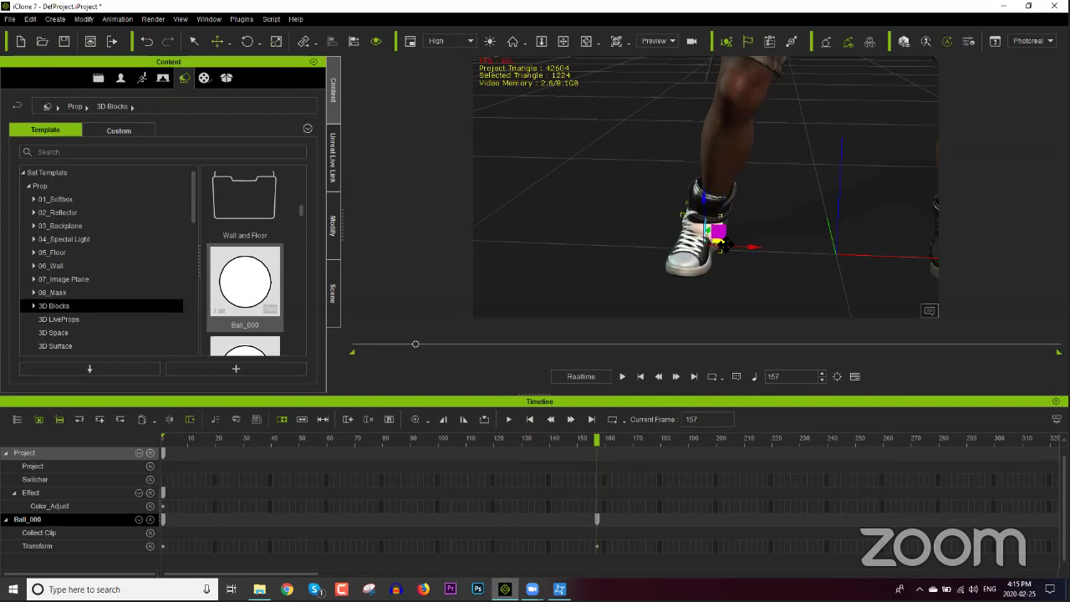
right_click(700, 232)
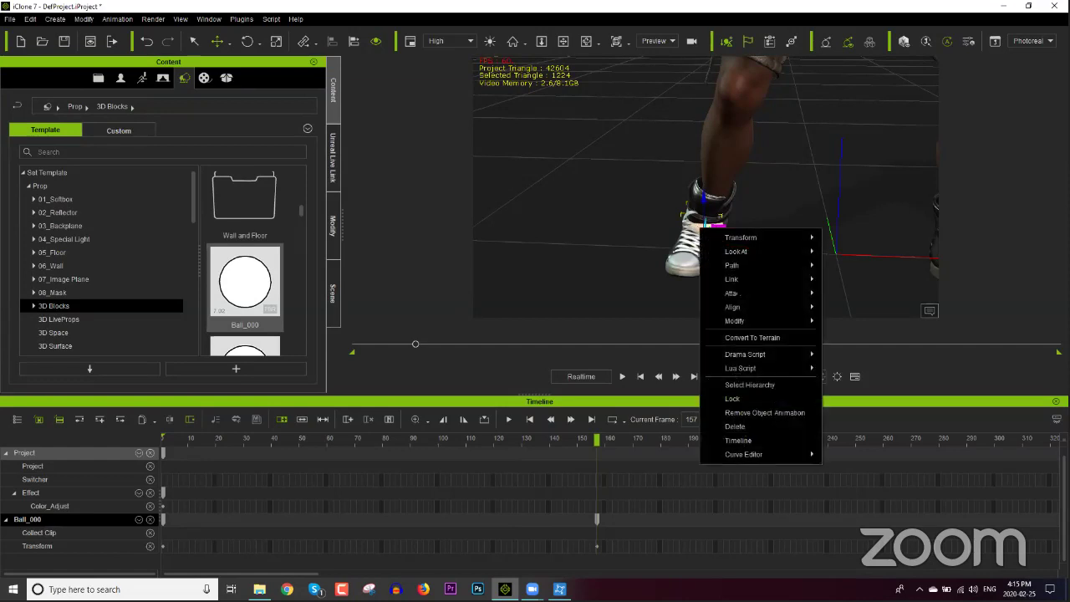
left_click(759, 413)
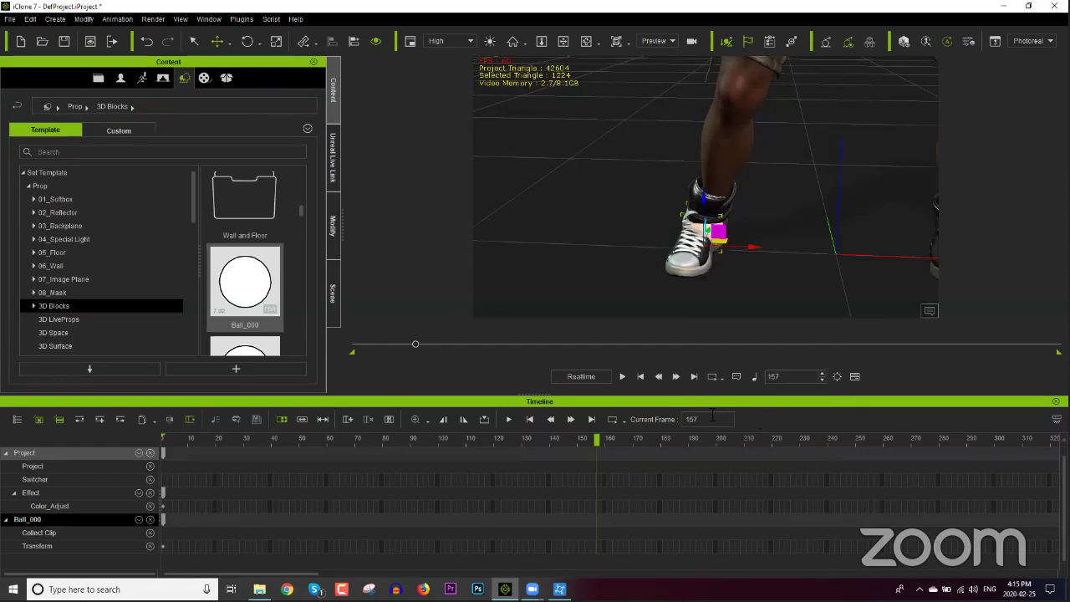
Select the Fighter's Webinar_Punch clip and open Edit Motion Layer for the avatar at frame 157.
left_click(735, 113)
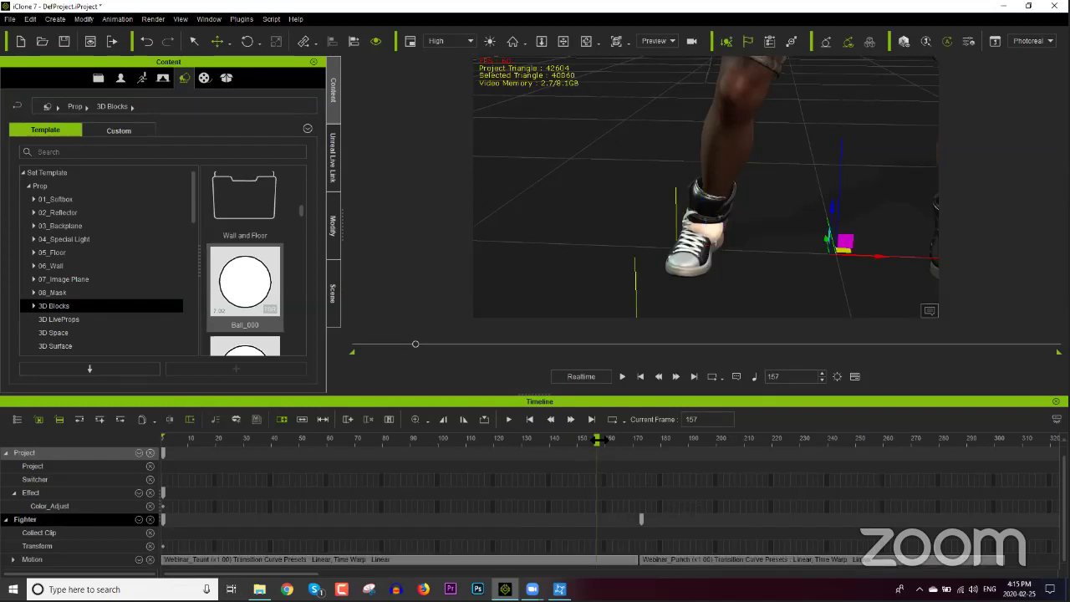
key("Right")
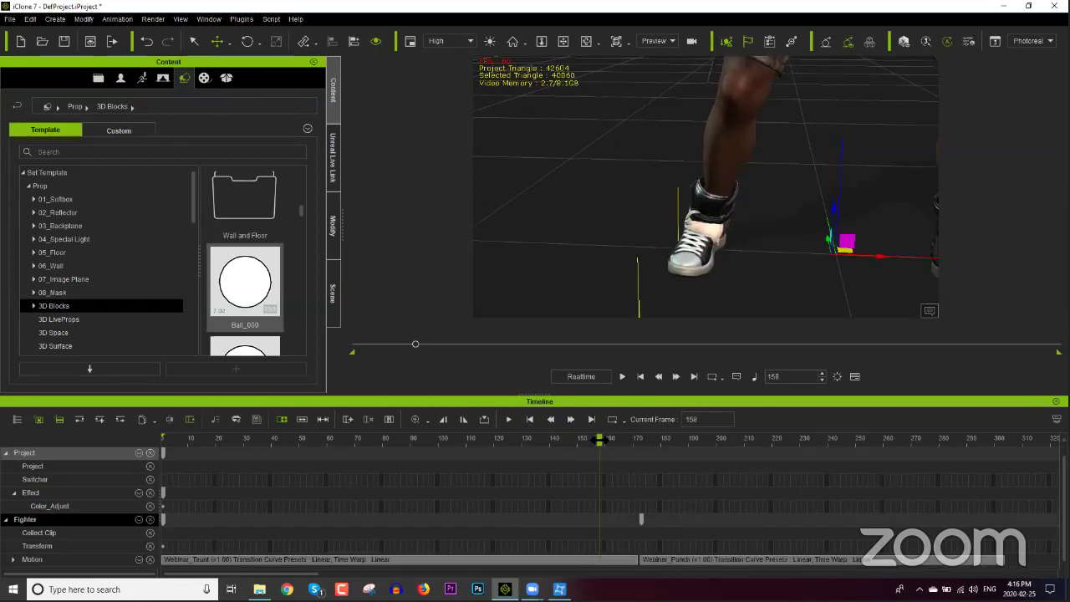
left_click(688, 562)
mouse_move(596, 443)
left_mouse_down()
mouse_move(643, 444)
mouse_move(596, 444)
left_mouse_up()
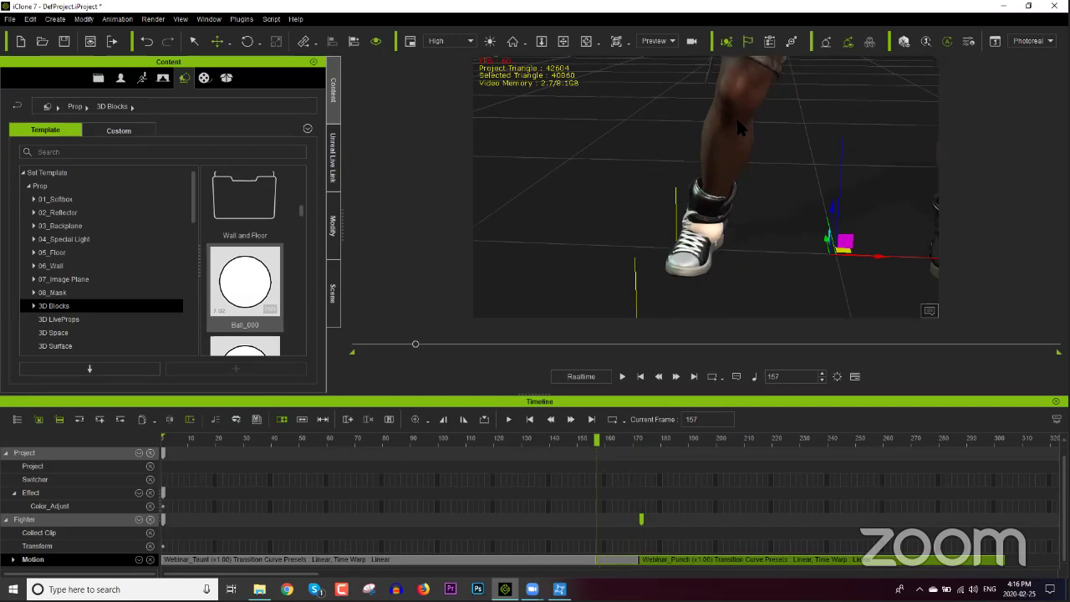
left_click(334, 251)
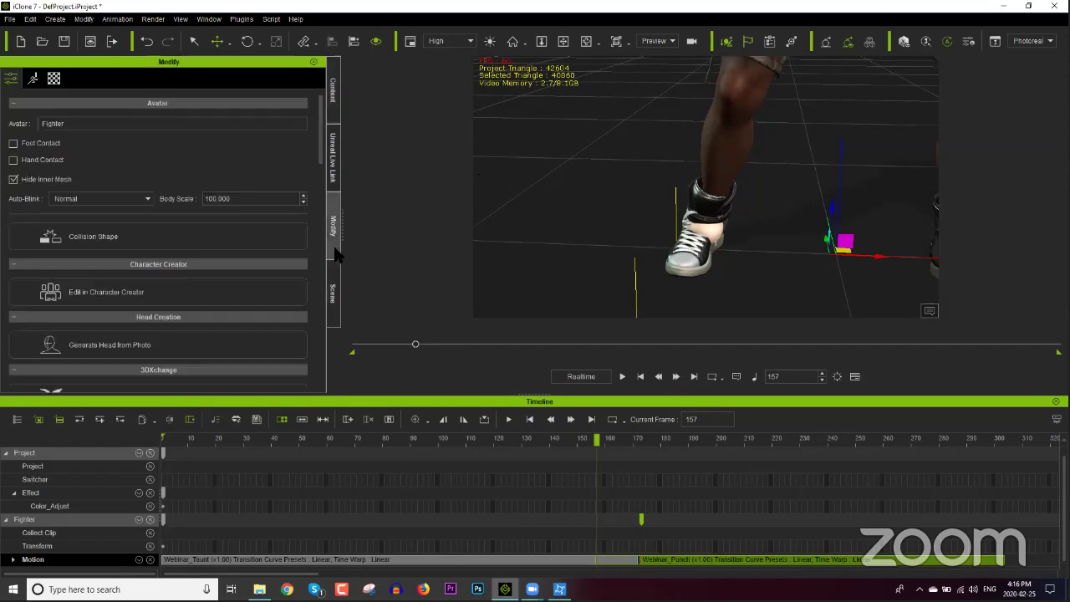
left_click(33, 80)
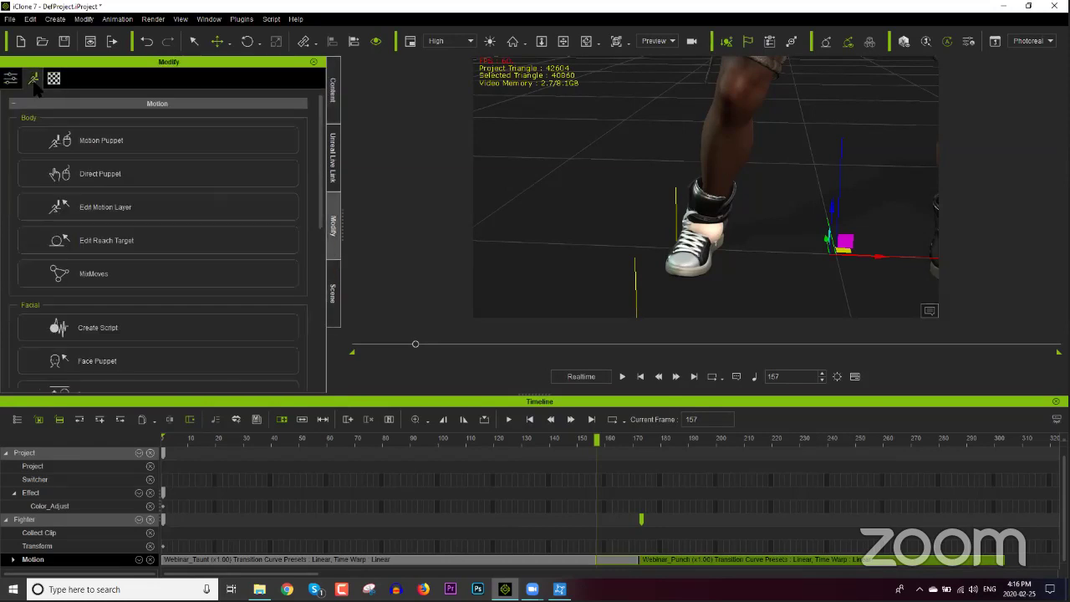
left_click(128, 216)
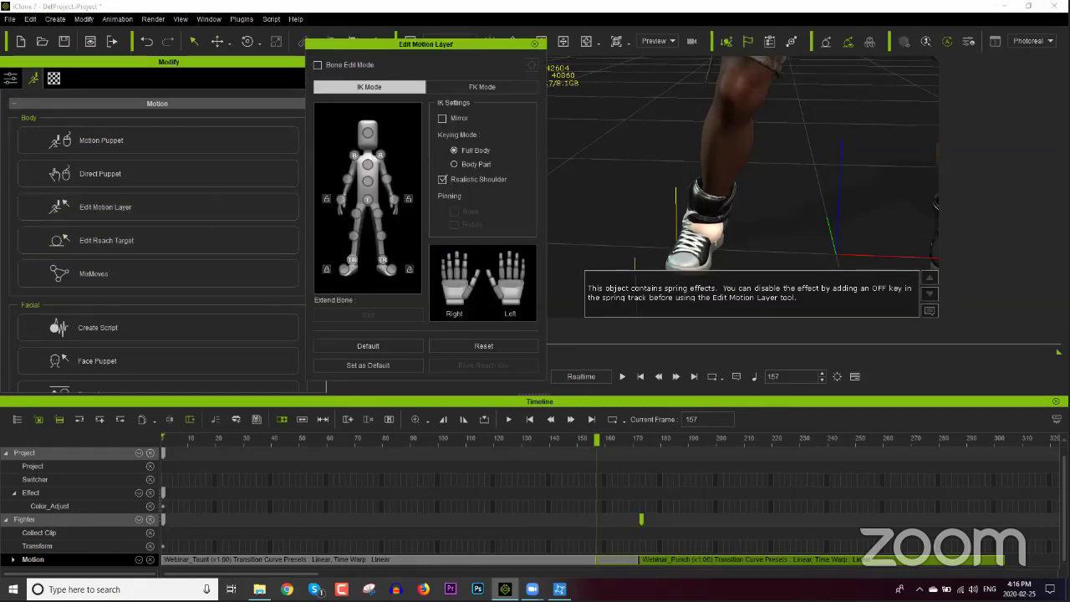
With the Fighter's right foot selected in Edit Motion Layer, key its reset pose at frame 157 and close the editor.
left_click(708, 224)
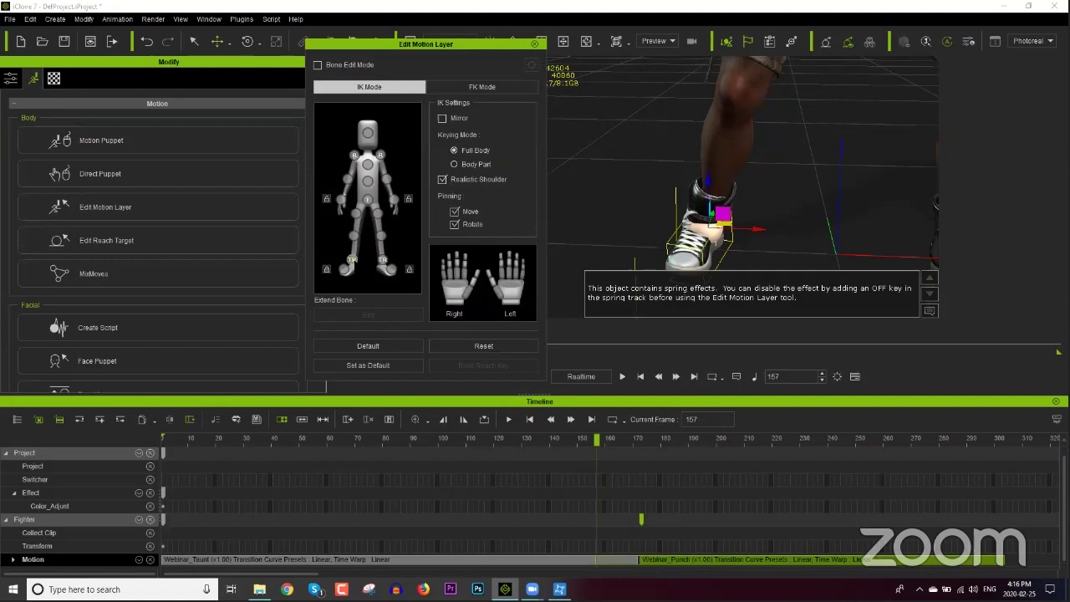
left_click_drag(435, 47, 342, 53)
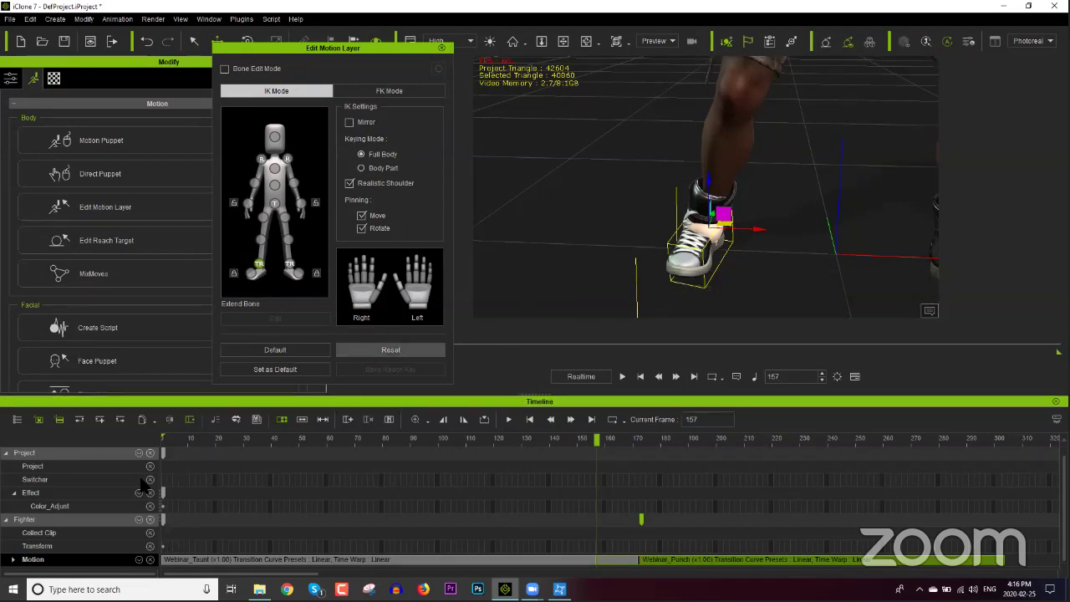
left_click(622, 440)
left_click_drag(625, 439, 597, 440)
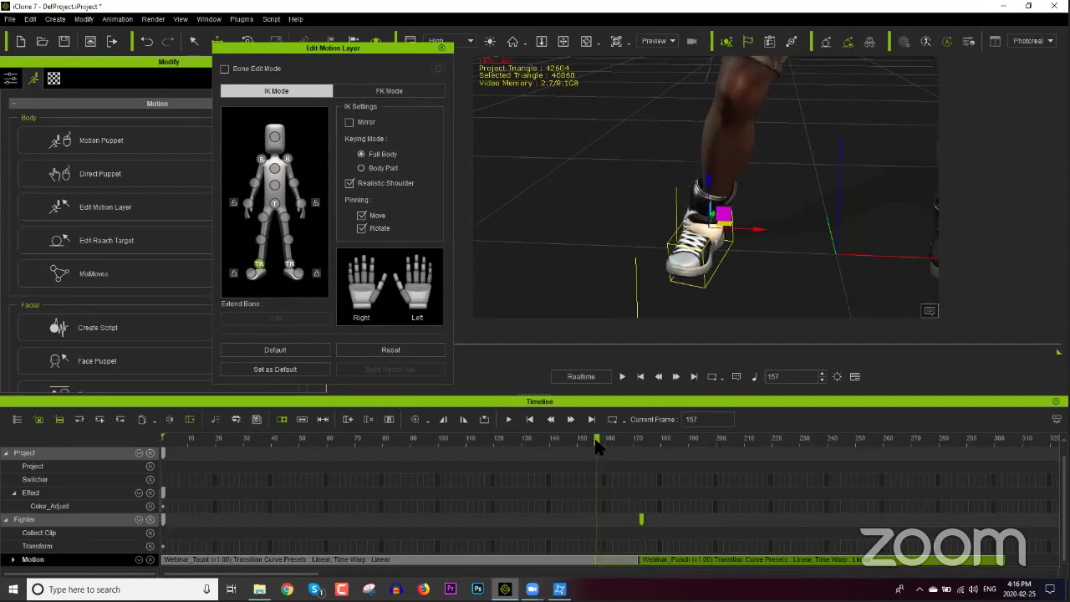
left_click(444, 48)
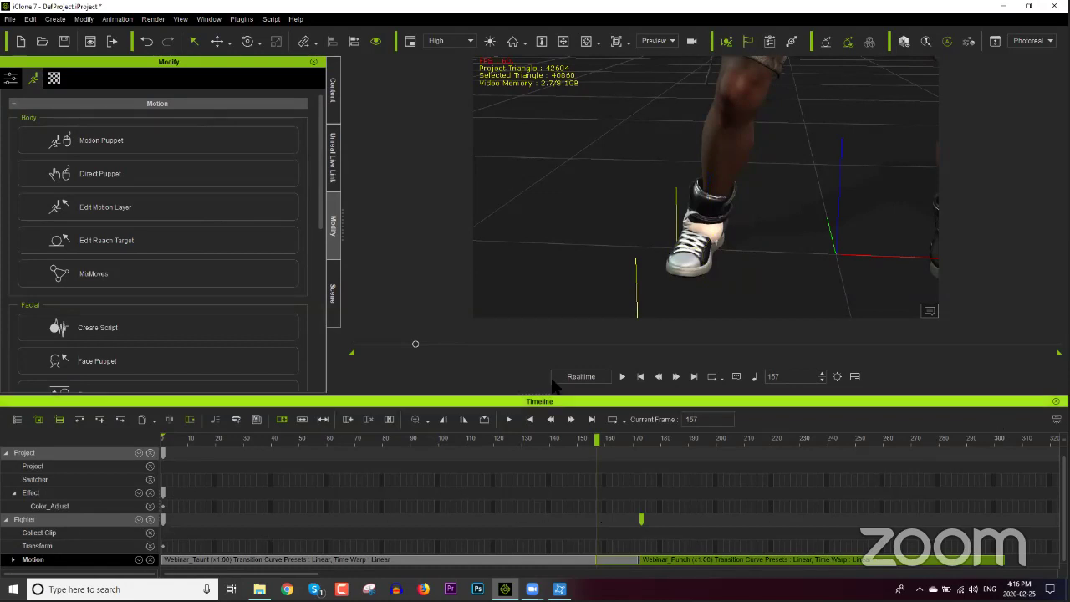
Enlarge the timeline, show the Fighter's Gesture and Motion Layer tracks, and expand Motion Layer into its body-part rows.
left_click_drag(542, 398, 543, 350)
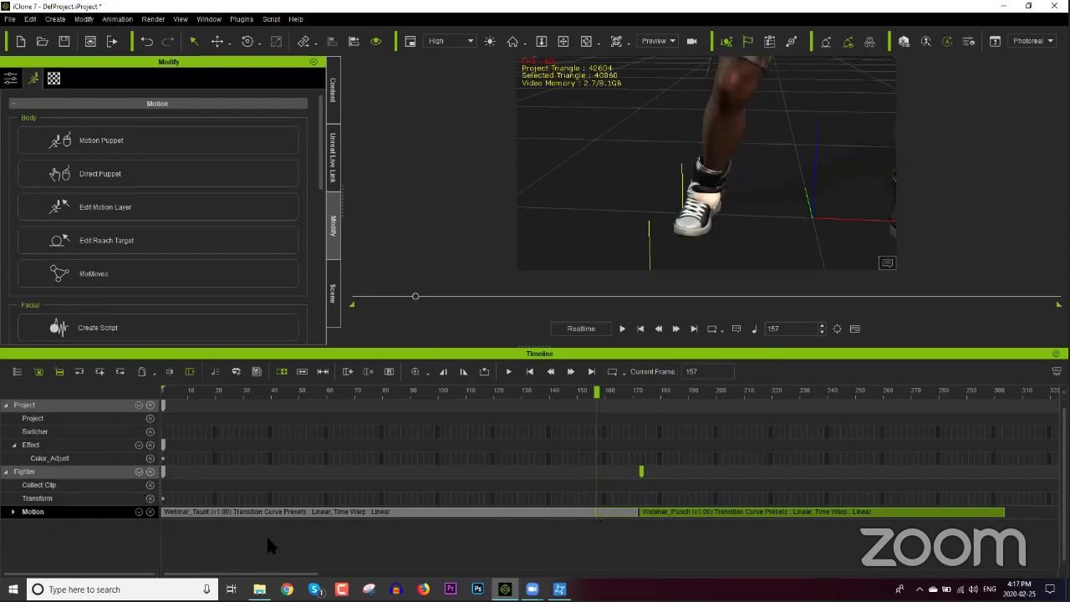
left_click(43, 503)
left_click(42, 512)
left_click(140, 512)
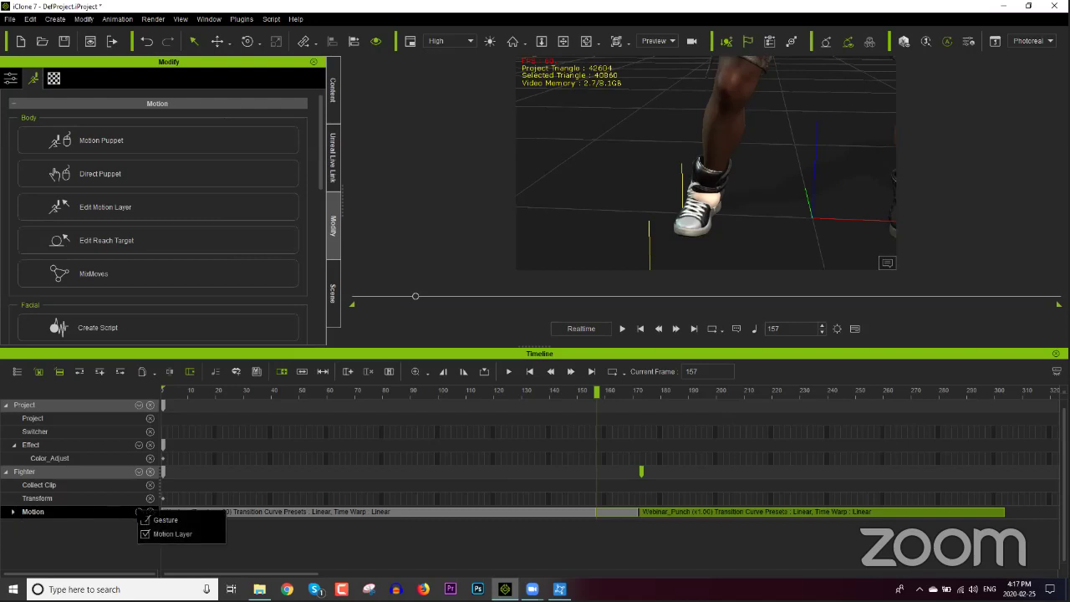
left_click(127, 518)
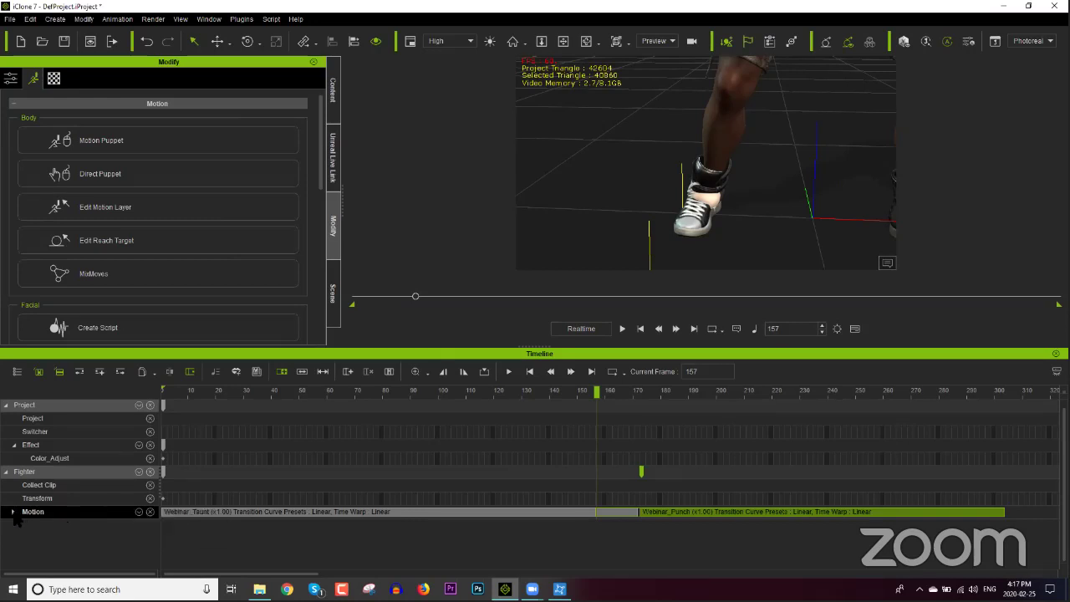
left_click(138, 471)
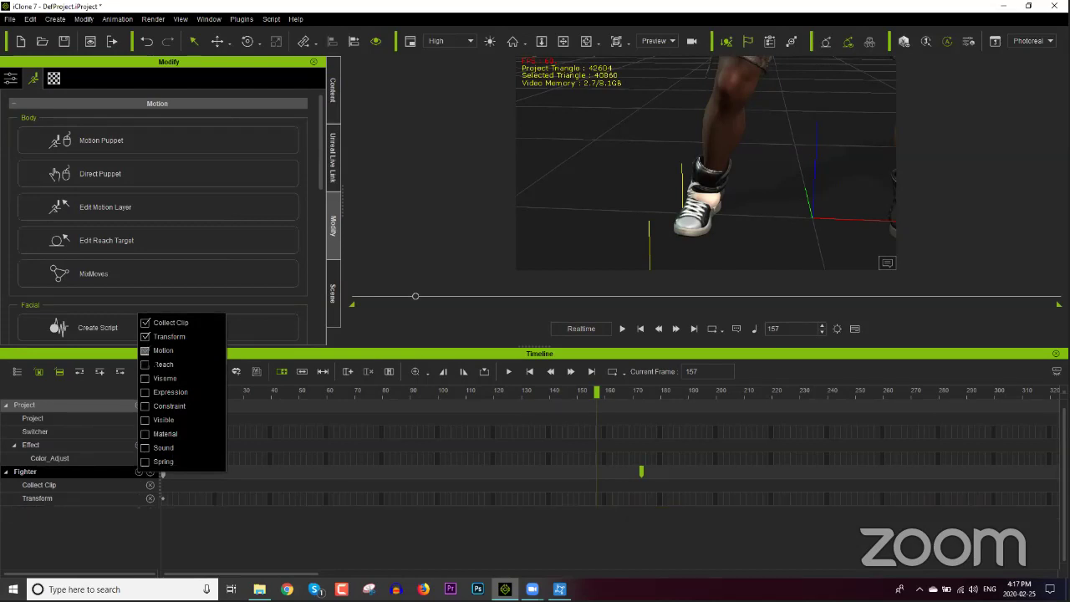
left_click(109, 513)
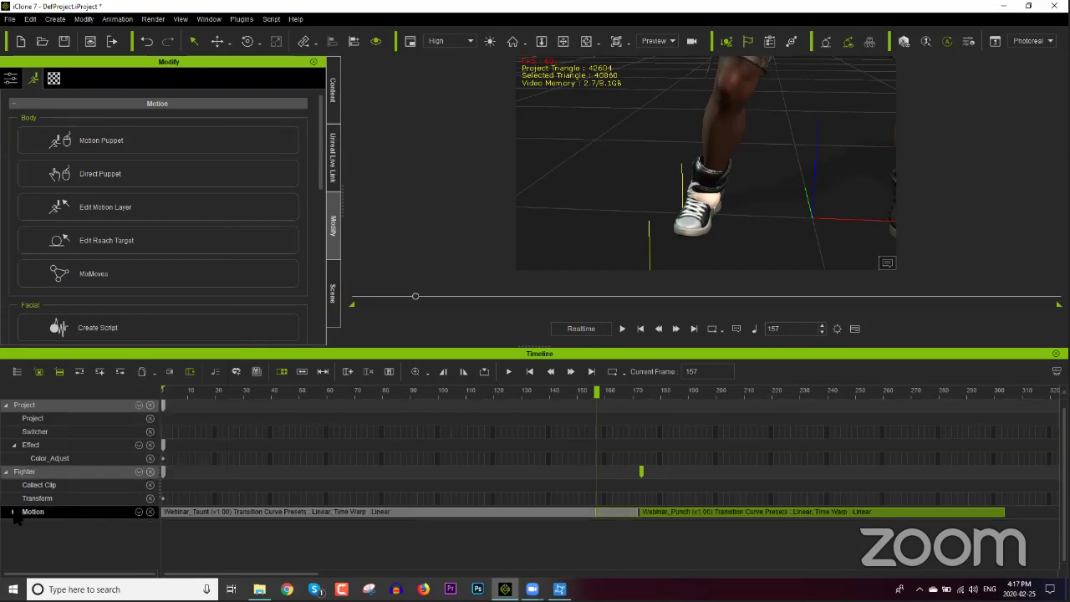
left_click(138, 512)
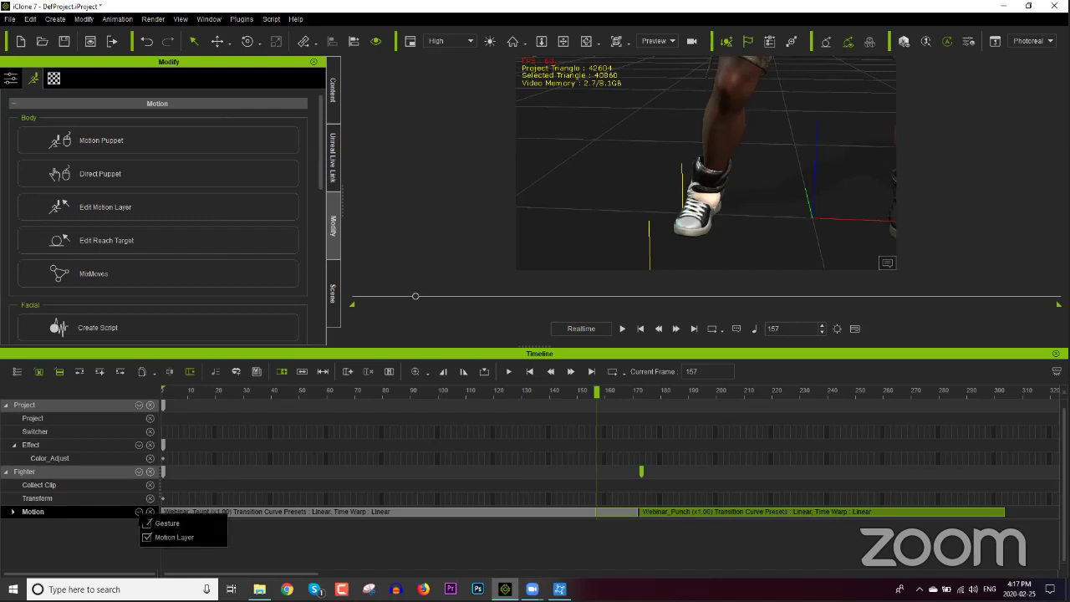
left_click(147, 537)
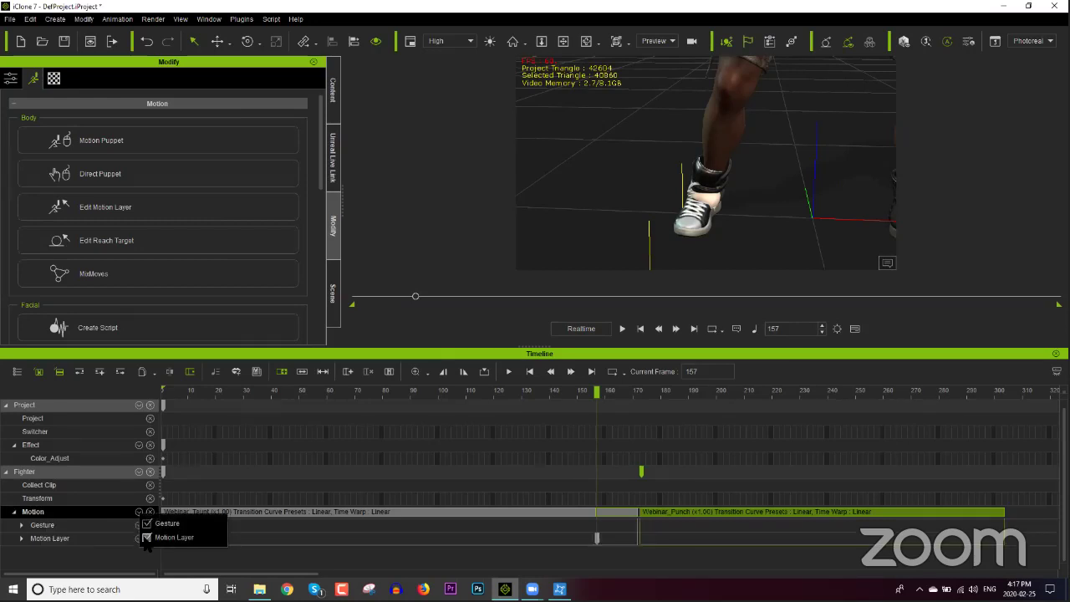
left_click(598, 393)
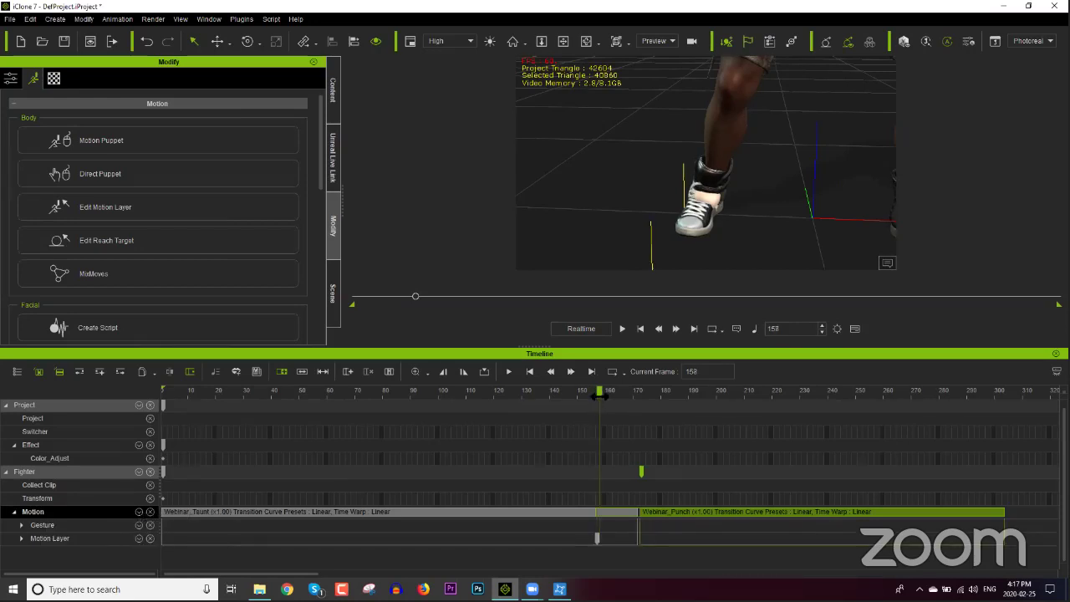
left_click(21, 538)
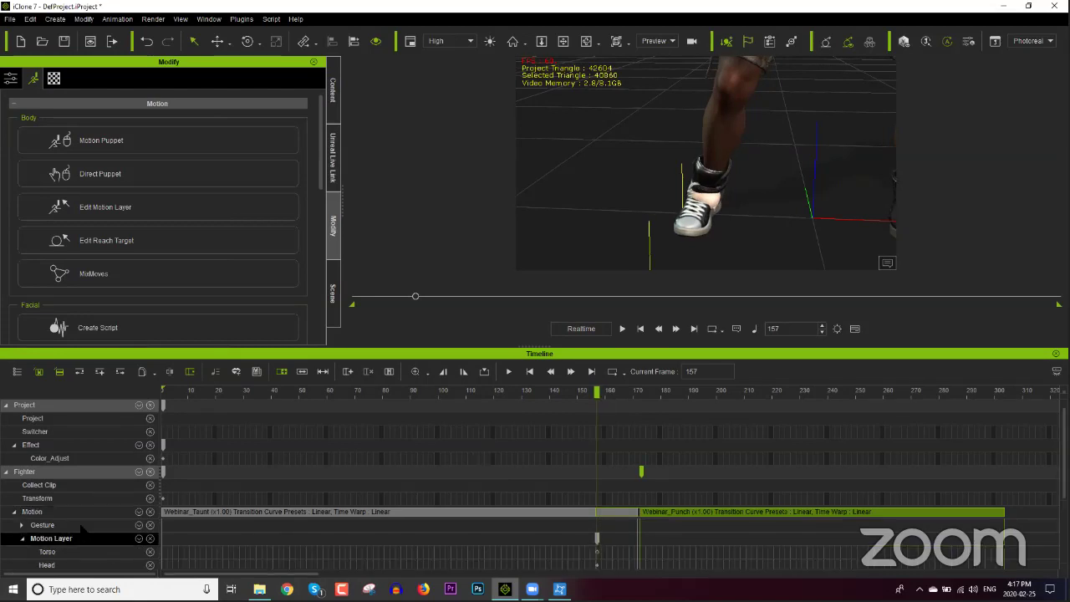
scroll(601, 509, "down", 2)
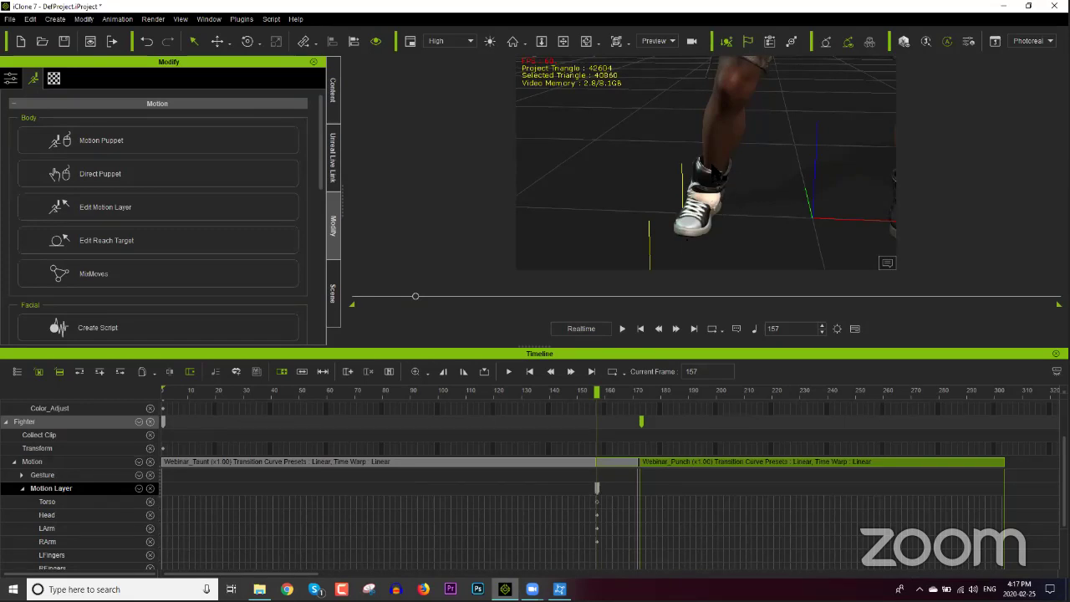
In Edit Motion Layer at frame 173, move the Fighter's right foot onto the ball marker, then scrub back through the transition.
left_click(181, 195)
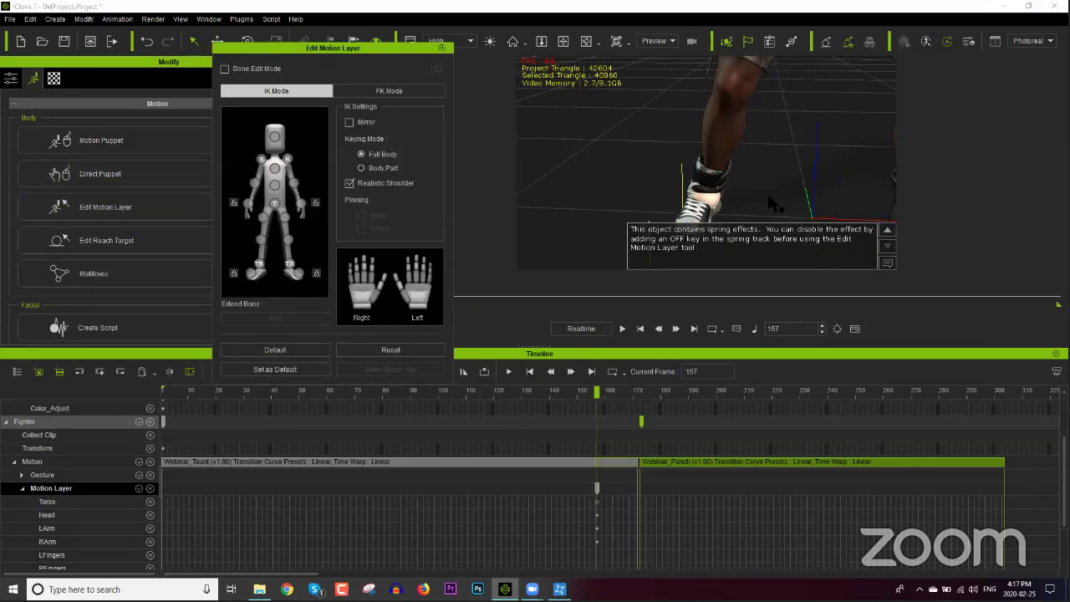
mouse_move(769, 211)
middle_mouse_down()
mouse_move(780, 146)
mouse_move(758, 217)
middle_mouse_up()
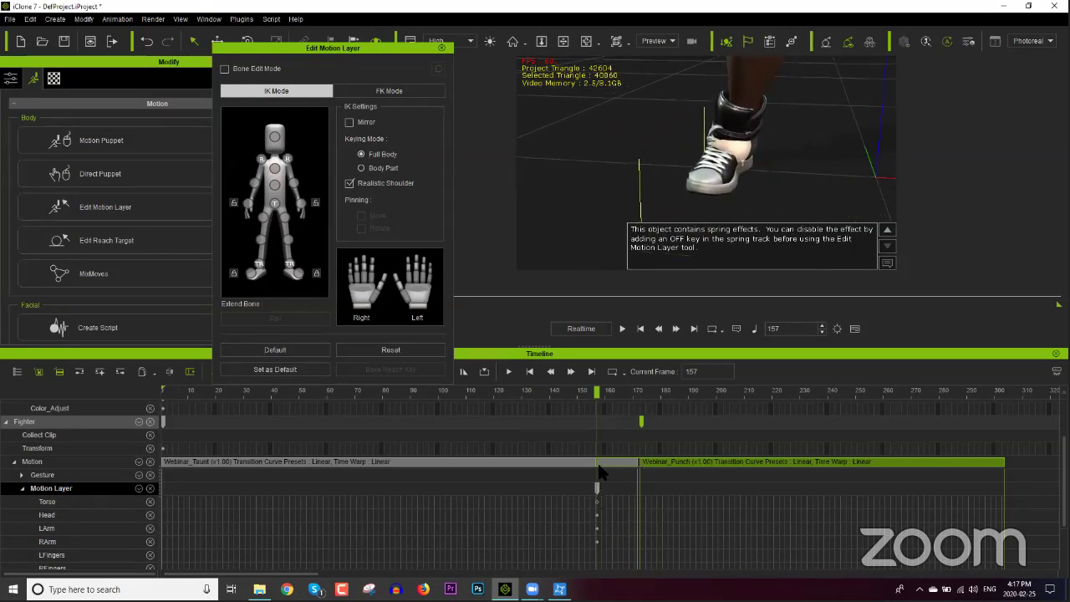
left_click(604, 391)
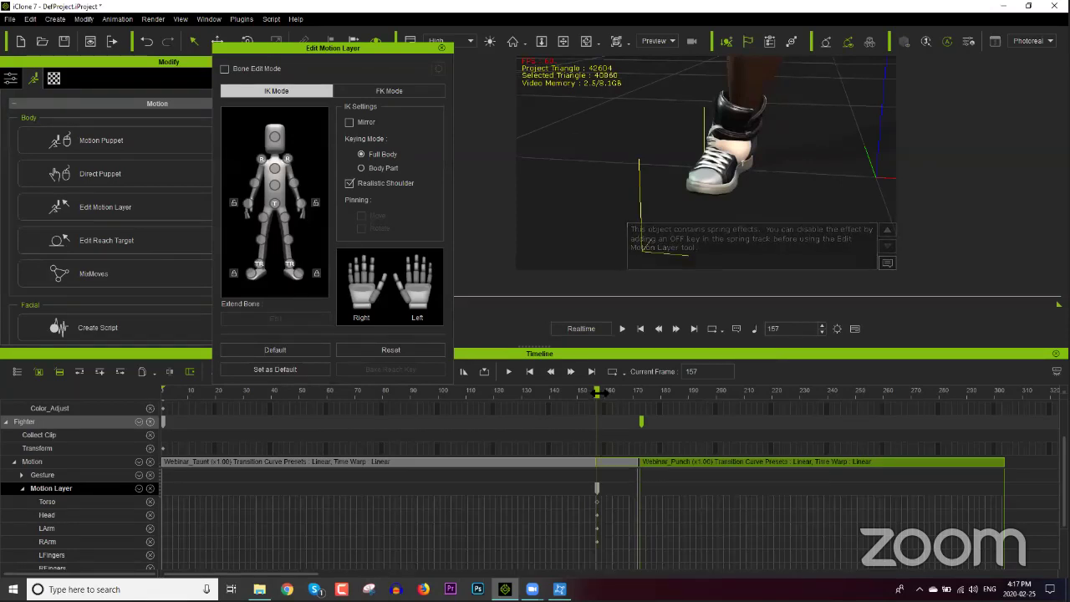
left_click_drag(610, 394, 644, 398)
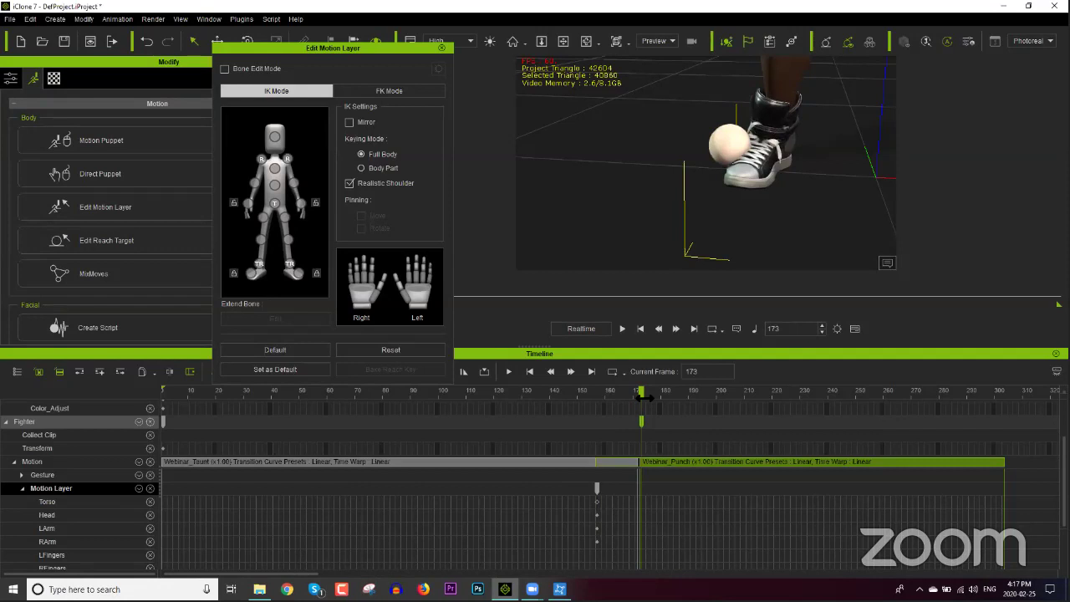
left_click(259, 264)
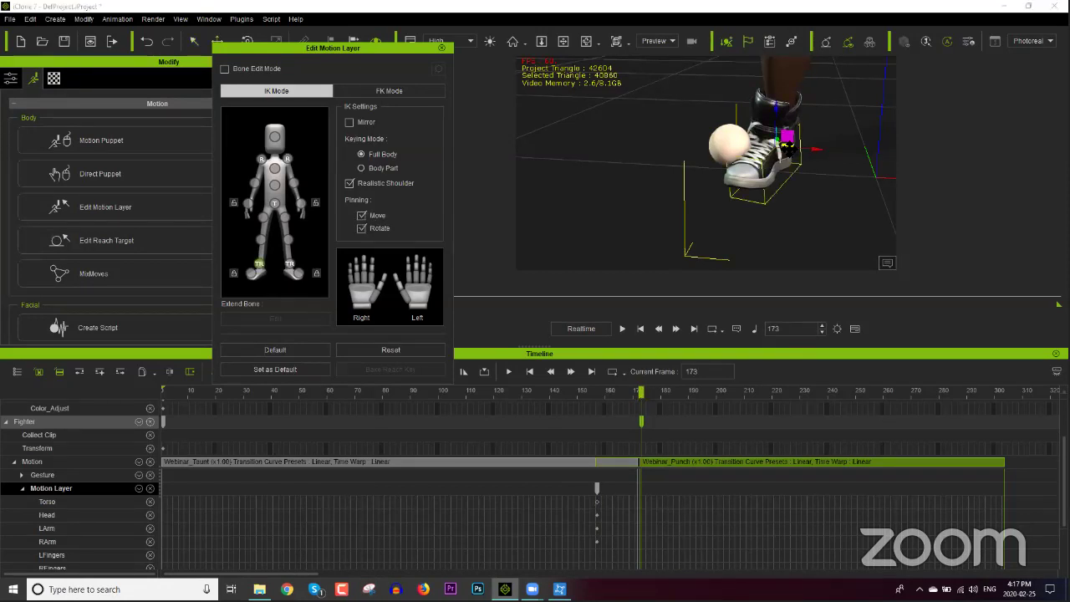
left_click_drag(786, 147, 746, 149)
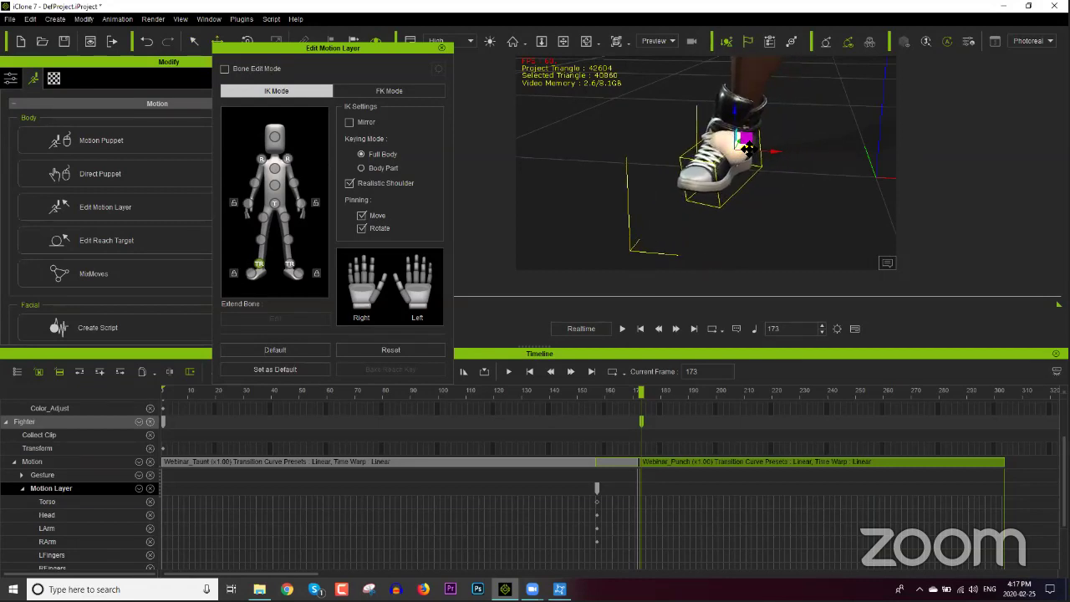
left_click(591, 393)
left_click_drag(577, 400, 504, 401)
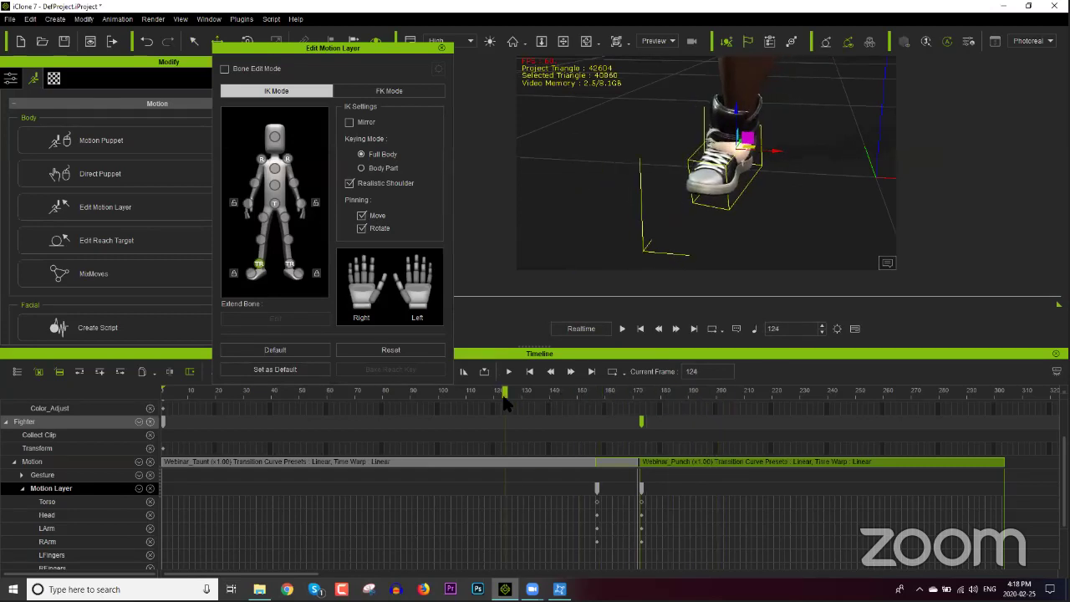
left_click(441, 47)
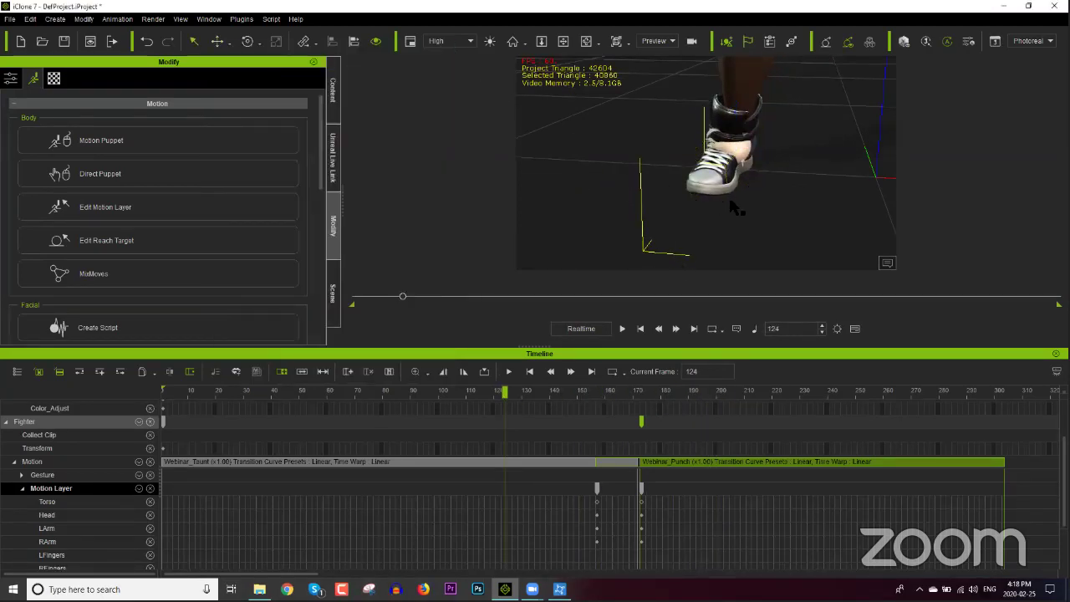
Play the animation from frame 1 with the whole Fighter in view and scrub back to frame 164 to check the blend.
key("z")
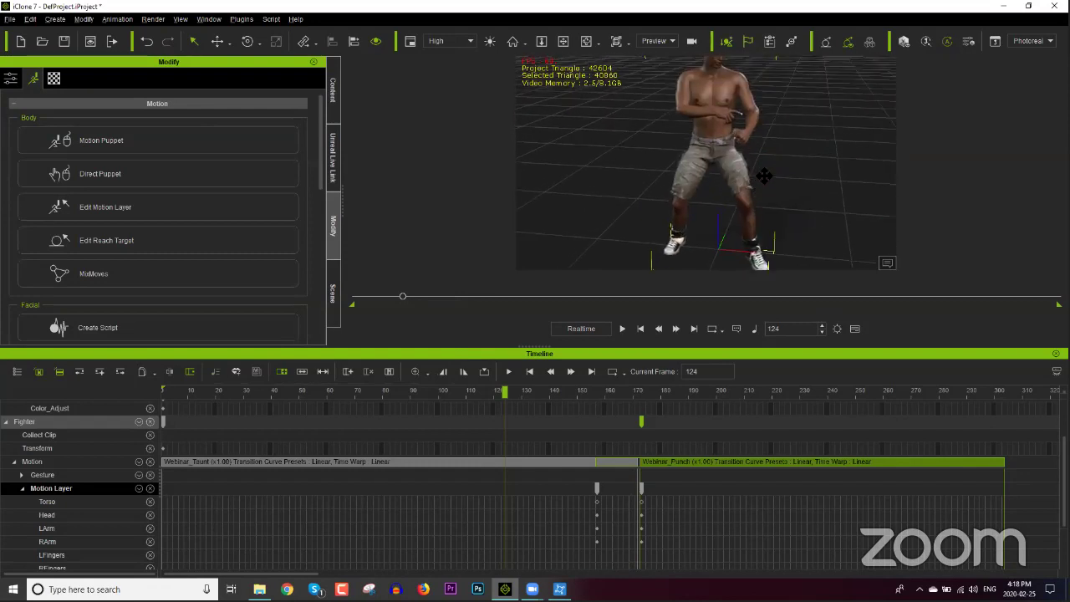
key("F3")
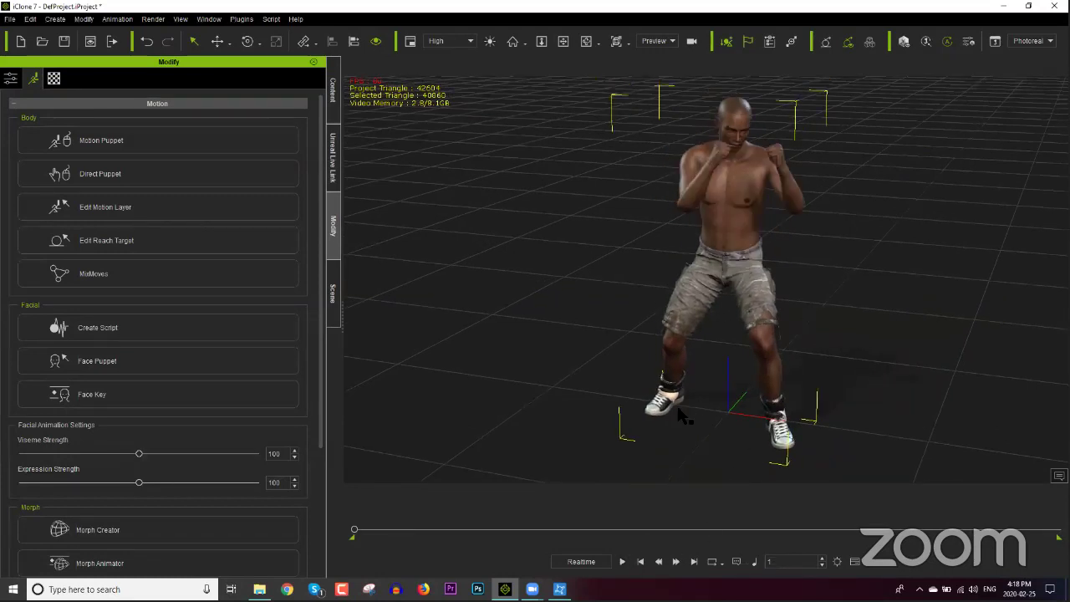
left_click(622, 561)
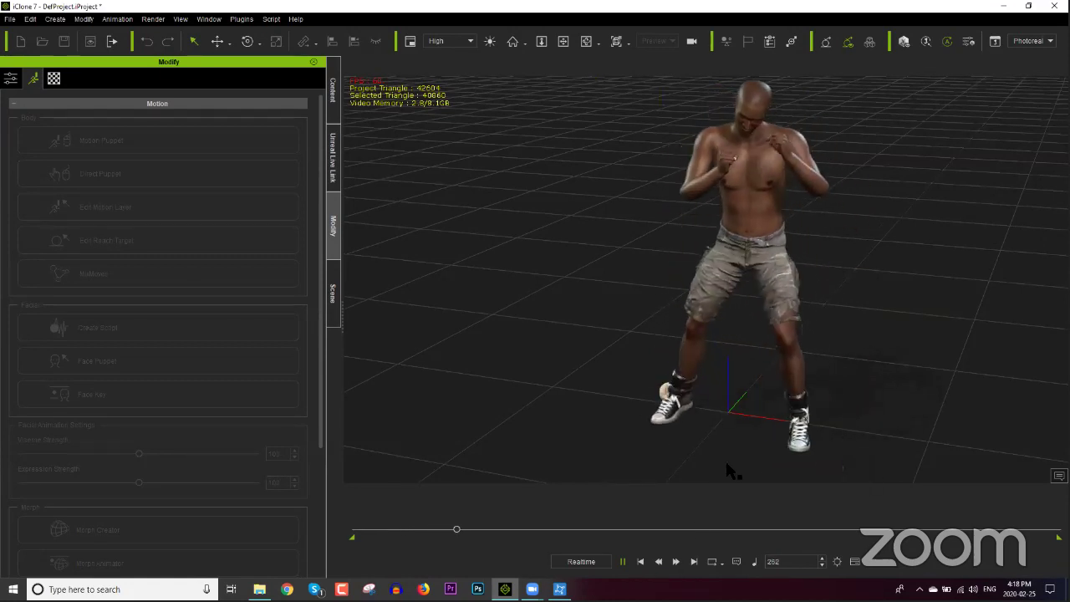
left_click(622, 561)
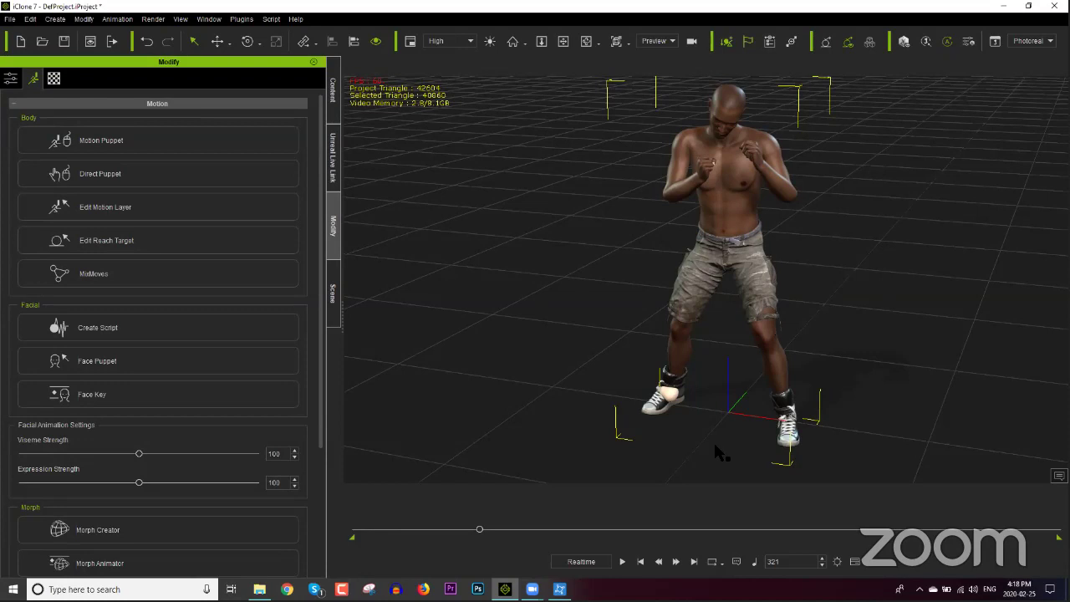
left_click_drag(478, 532, 422, 535)
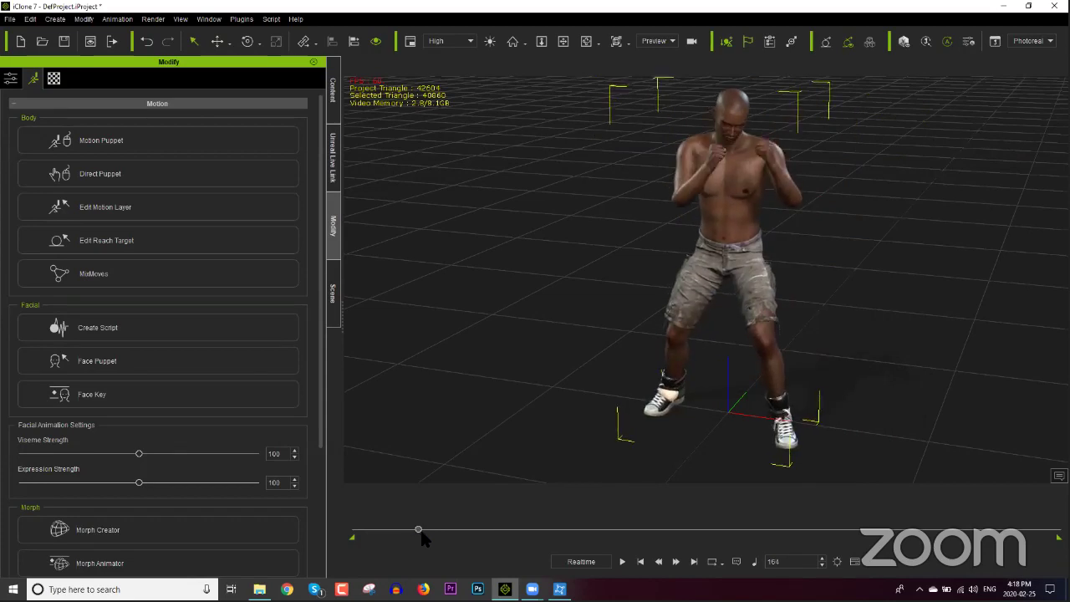
At frame 208, slightly rotate the Fighter's right shoulder in Edit Motion Layer with Full Body keying and review the body-part keys.
key("F3")
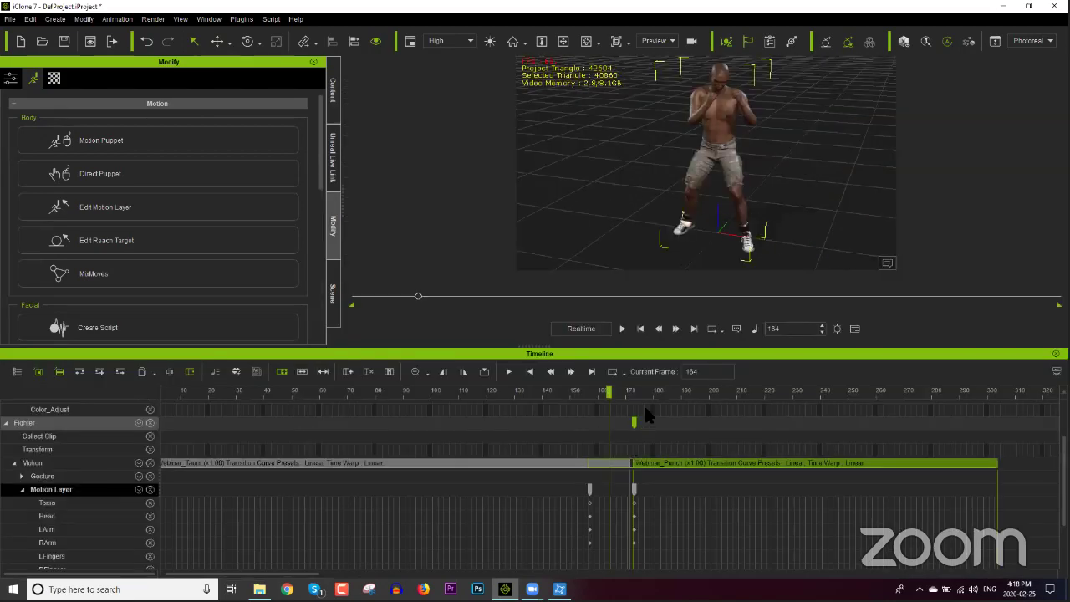
left_click_drag(635, 391, 729, 401)
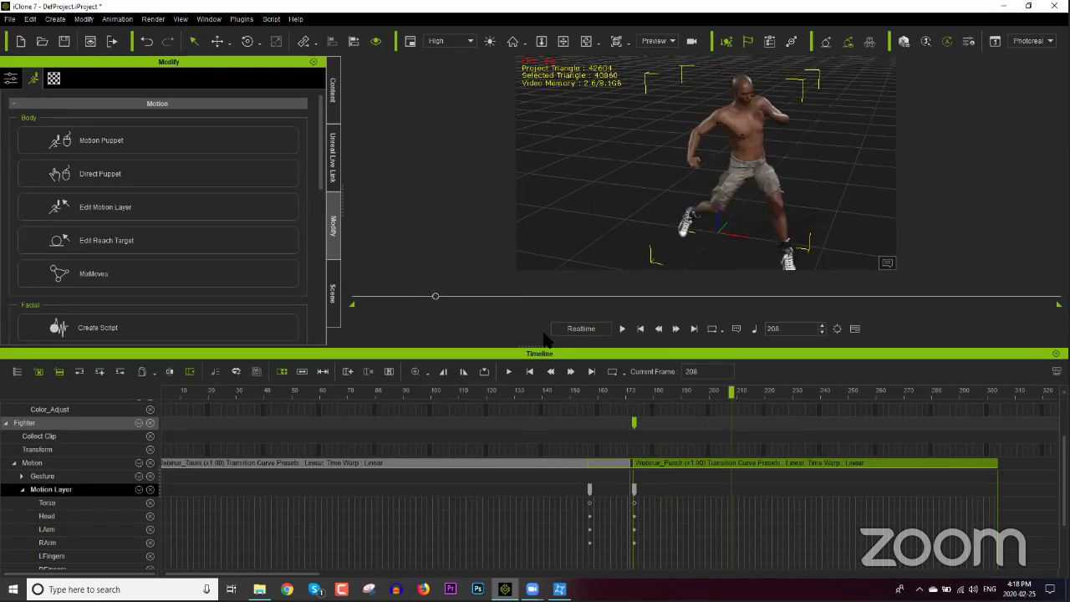
left_click(107, 206)
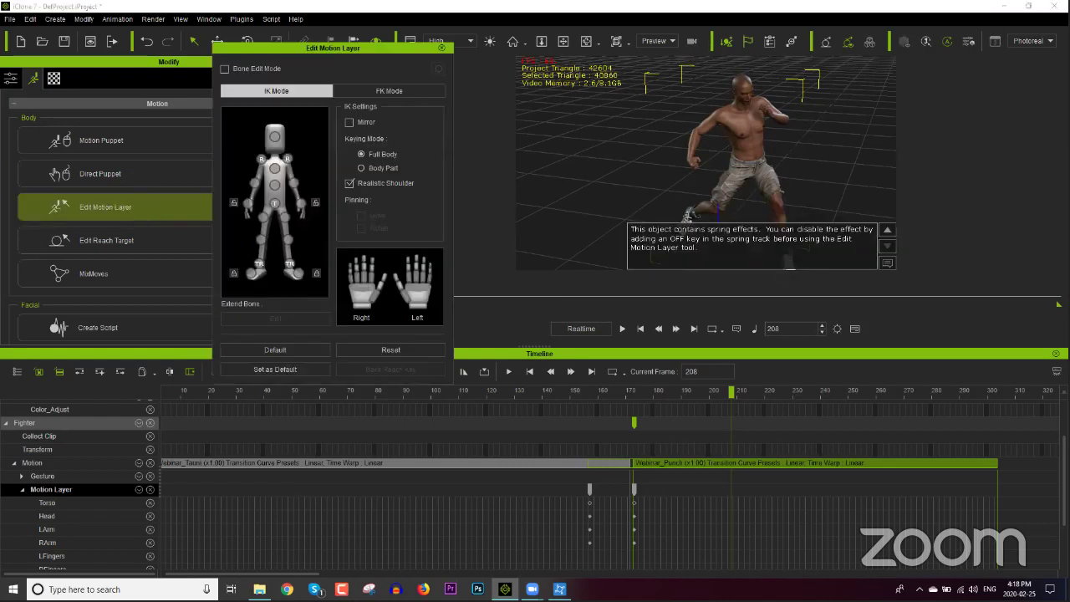
left_click(262, 159)
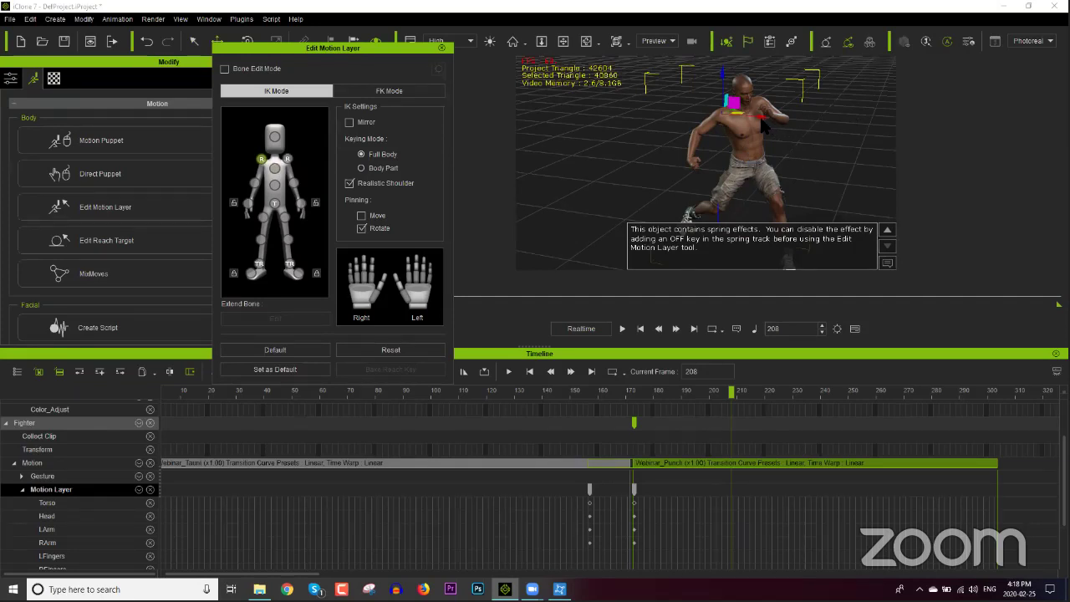
key("e")
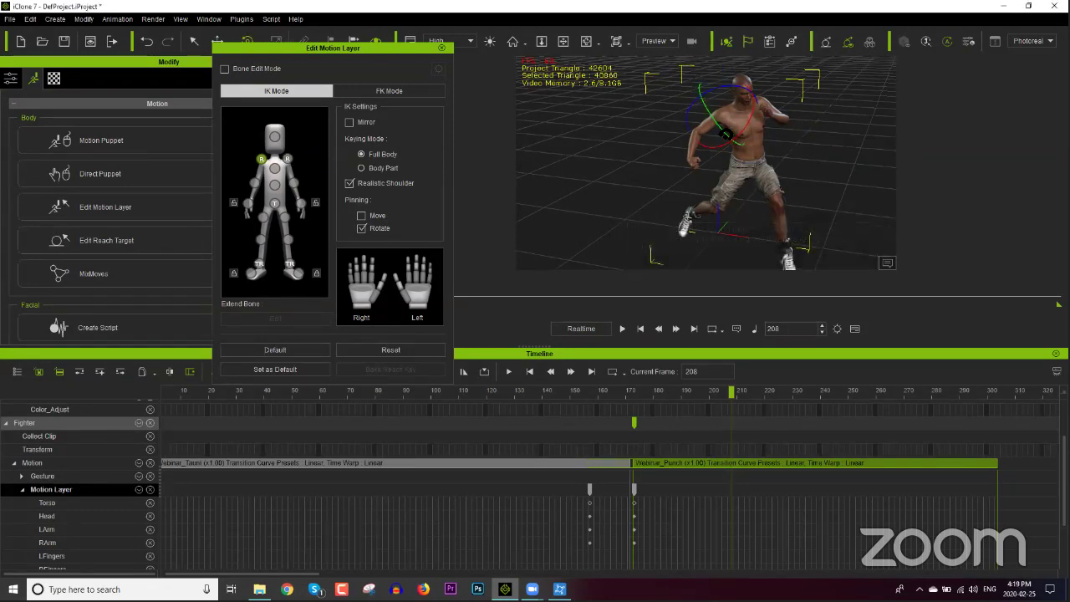
left_click_drag(726, 132, 726, 138)
key("Delete")
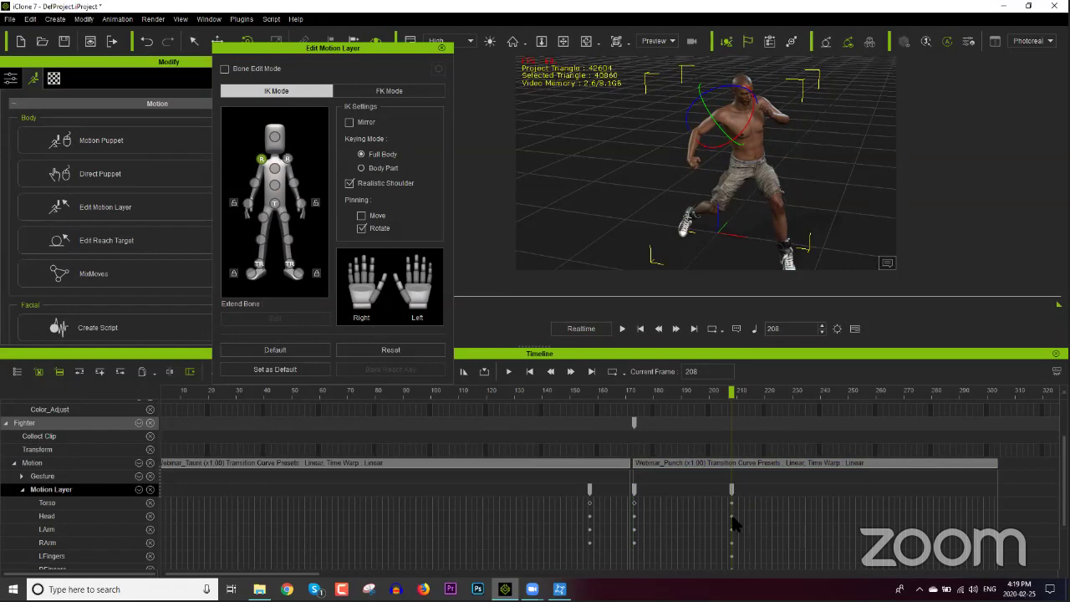
scroll(737, 540, "down", 2)
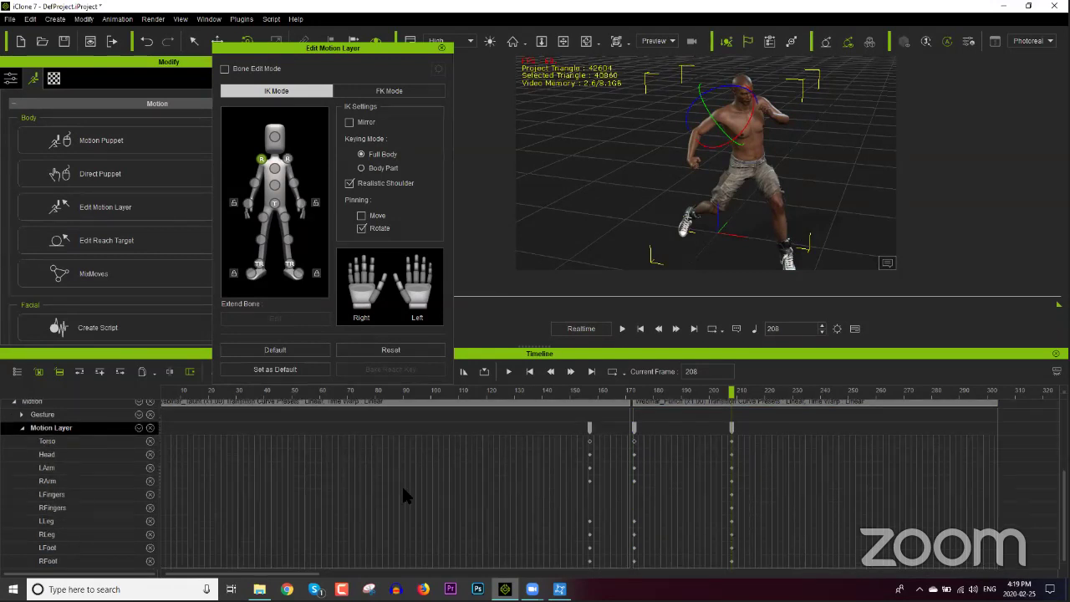
scroll(727, 525, "up", 4)
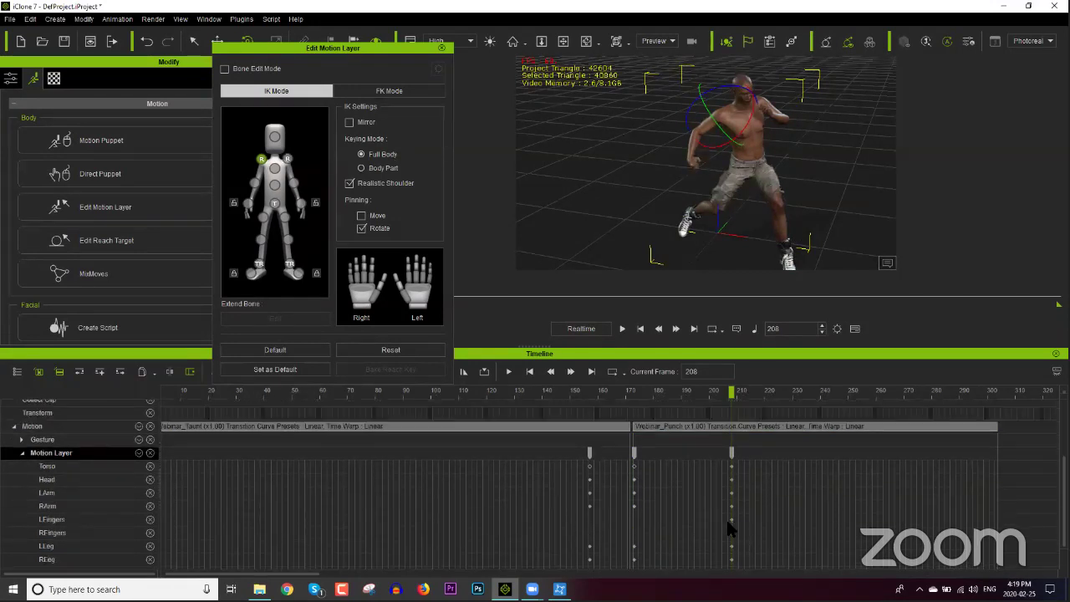
At frame 216, rotate the Fighter's right shoulder in Edit Motion Layer with Full Body keying and inspect the pose from another angle.
scroll(727, 525, "down", 3)
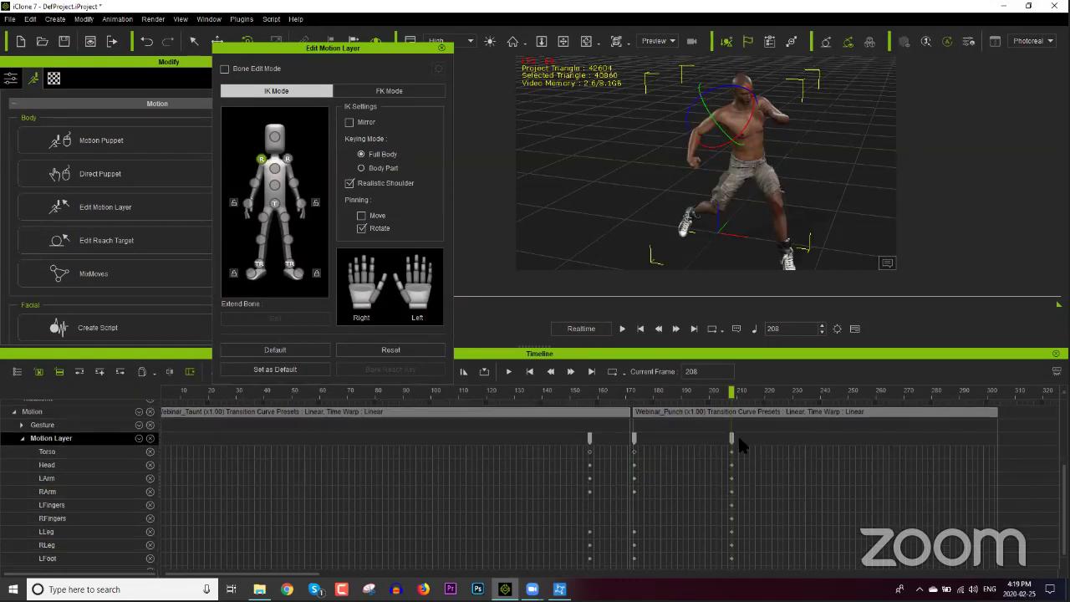
mouse_move(732, 393)
left_mouse_down()
mouse_move(768, 399)
mouse_move(753, 399)
left_mouse_up()
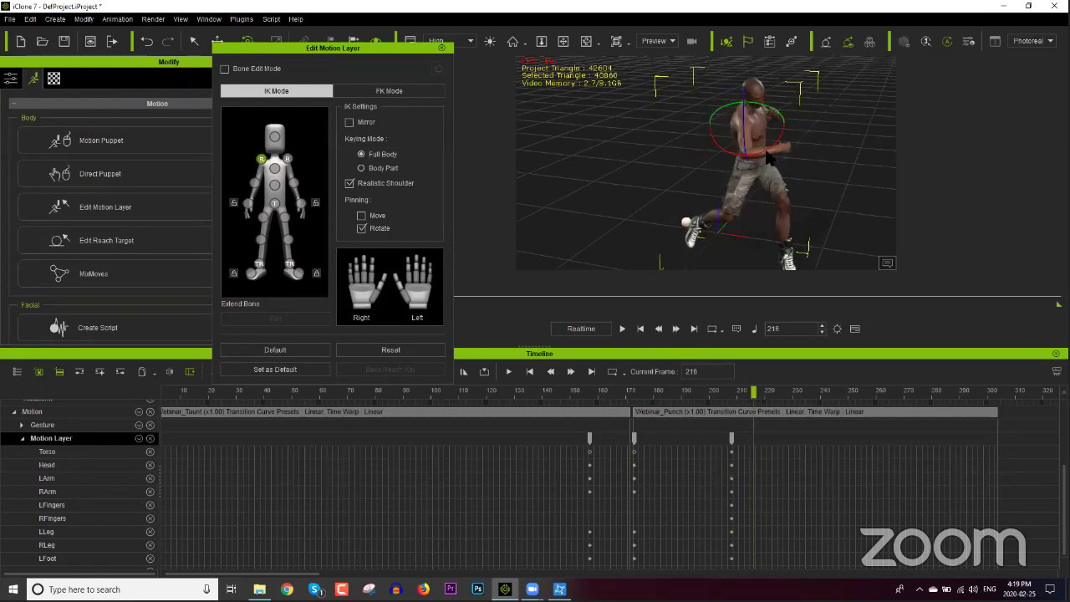
left_click_drag(773, 154, 786, 125)
scroll(740, 503, "up", 3)
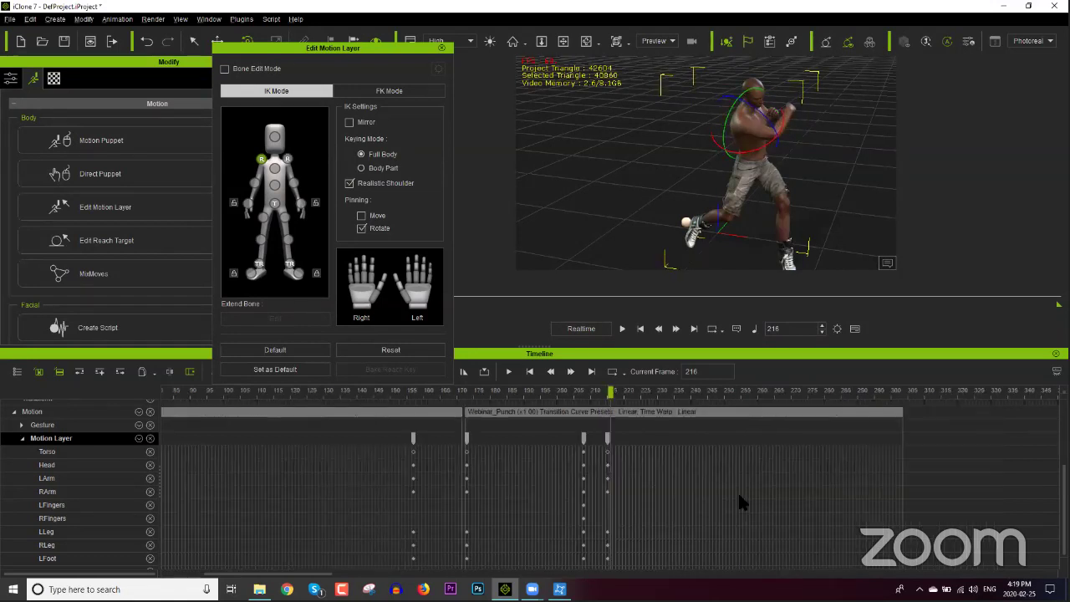
scroll(740, 503, "up", 1)
right_click_drag(864, 224, 626, 197)
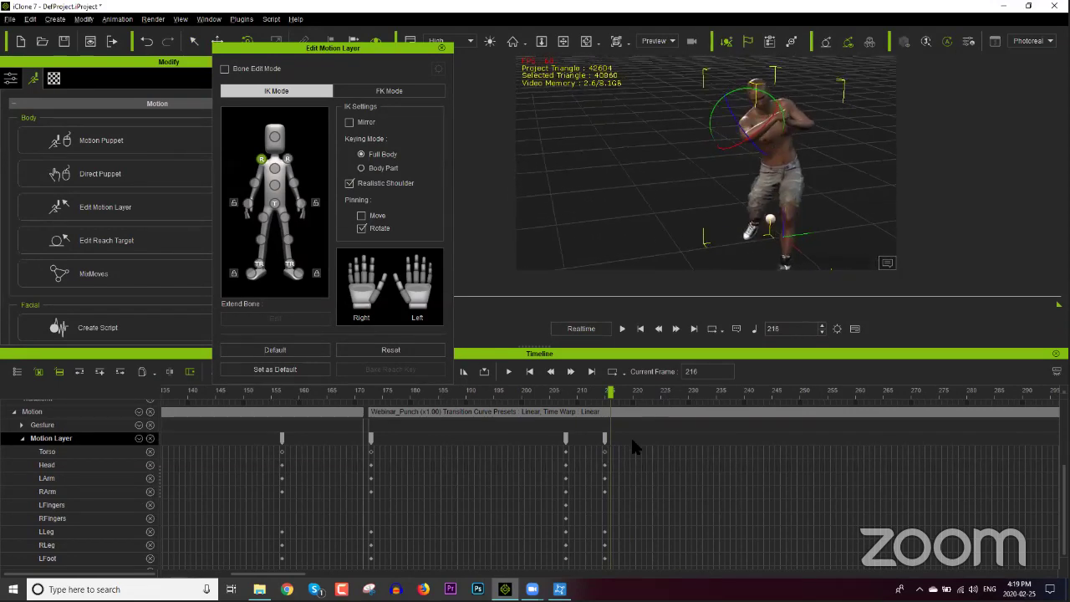
Scrub through the punch to frame 247 with the upper body in view, then add a Motion Layer key at frame 227.
left_click(571, 393)
left_click_drag(571, 393, 674, 399)
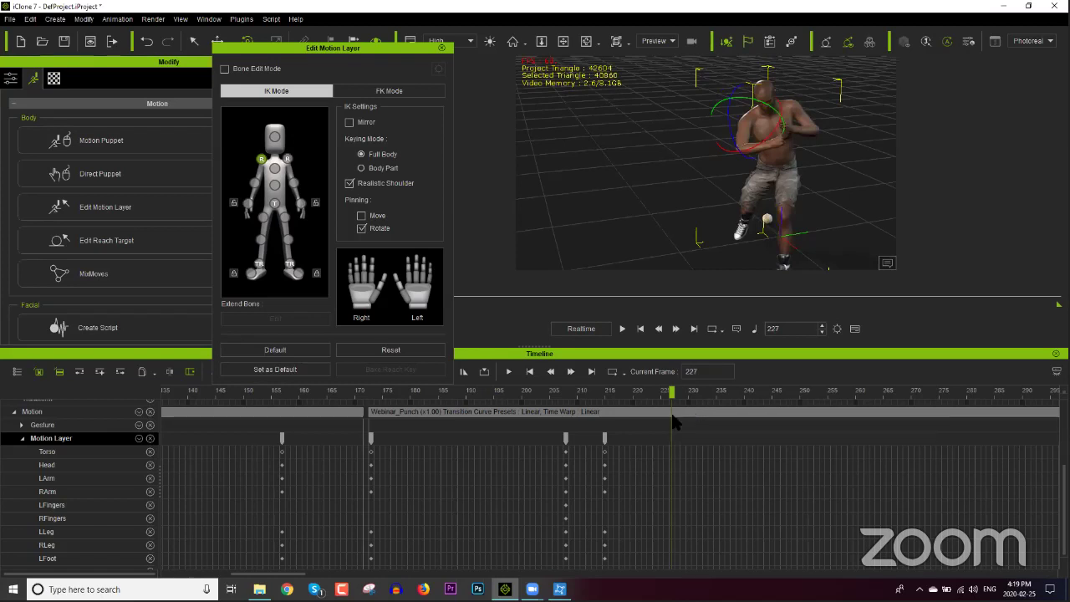
left_click_drag(672, 391, 782, 391)
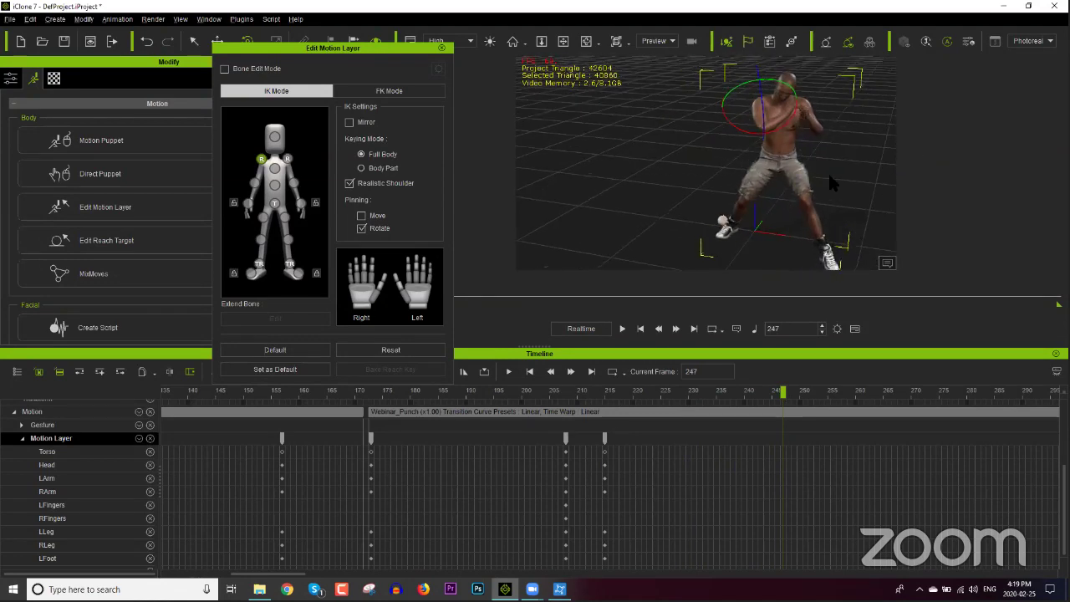
scroll(822, 165, "up", 5)
right_click_drag(822, 164, 698, 199)
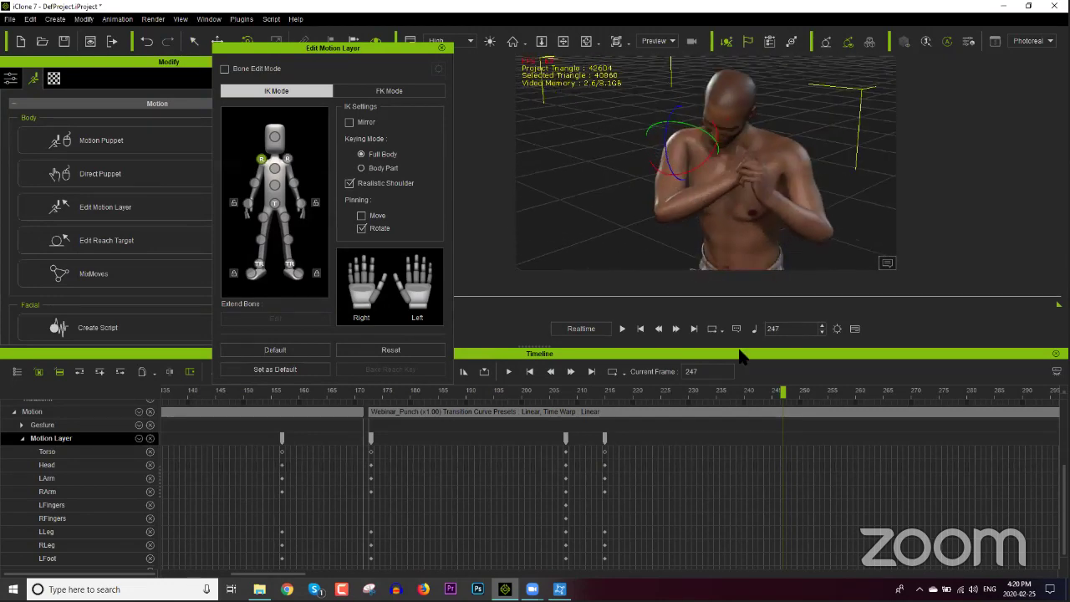
left_click_drag(732, 393, 677, 404)
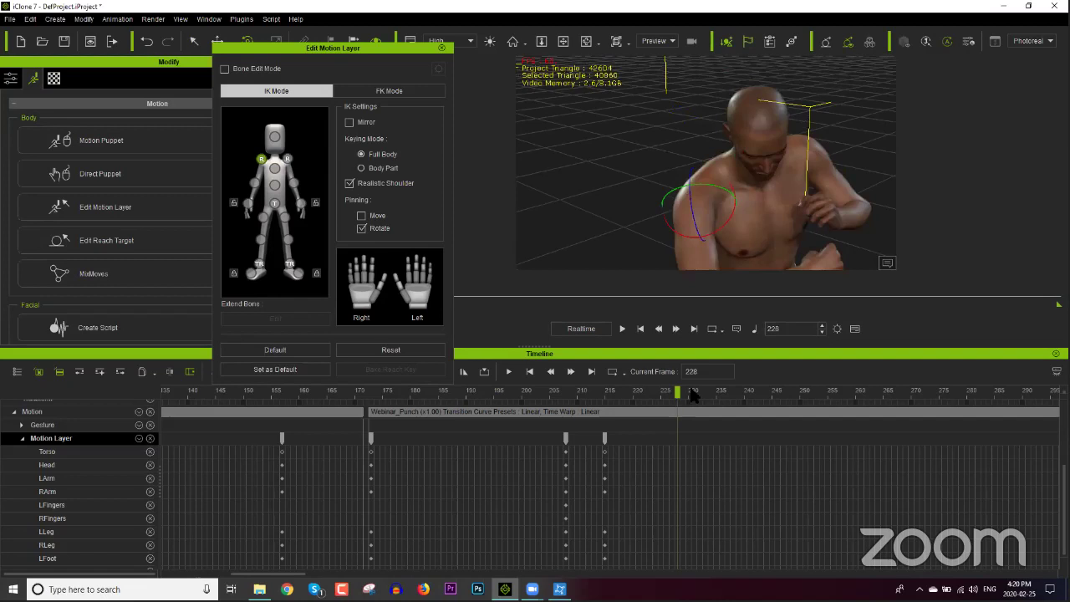
left_click(677, 443)
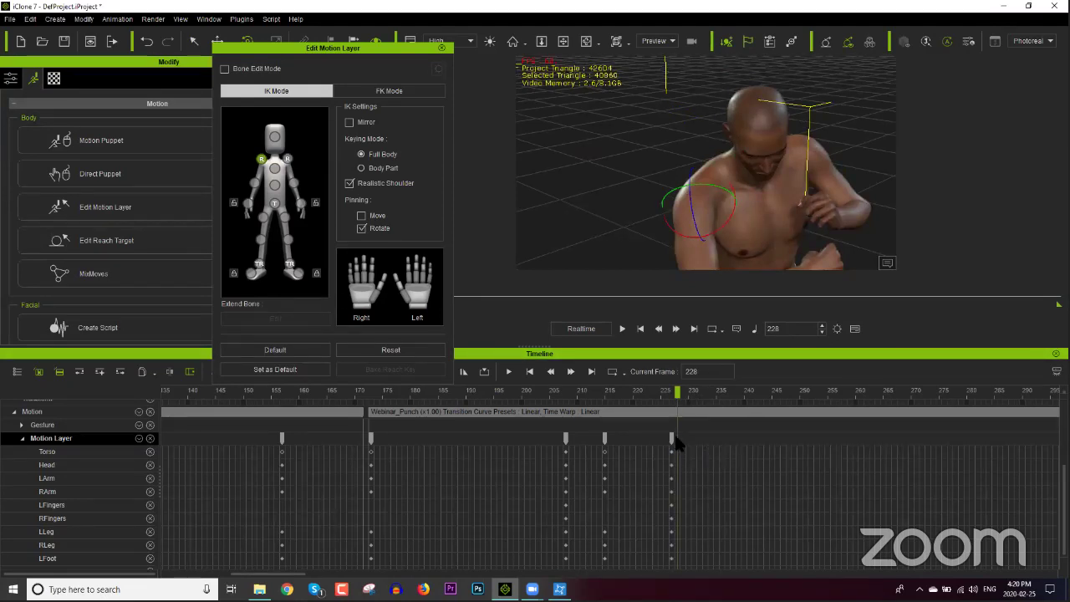
Reset the Fighter's motion layer pose at frame 232 in Edit Motion Layer.
left_click(705, 393)
left_click(699, 393)
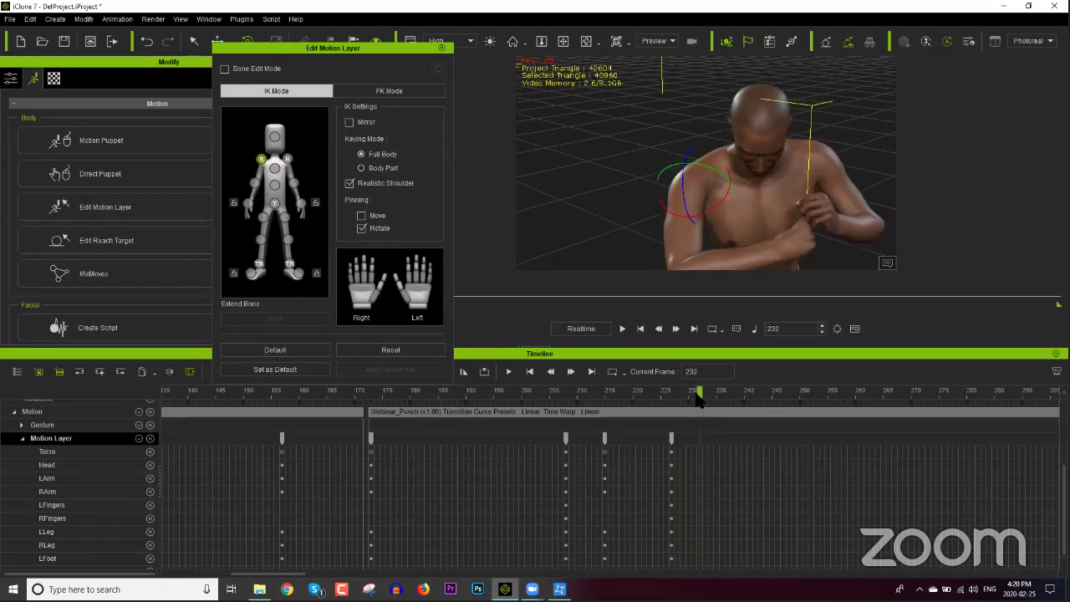
left_click(417, 351)
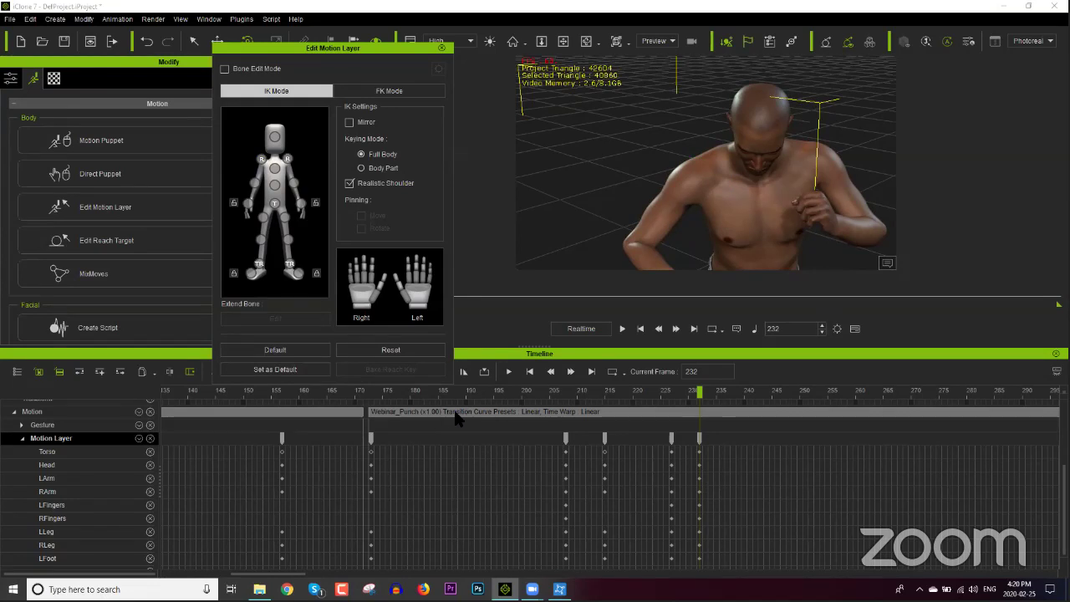
Scrub through the Webinar_Punch clip and move the Motion Layer key at frame 227 to frame 223.
left_click(482, 417)
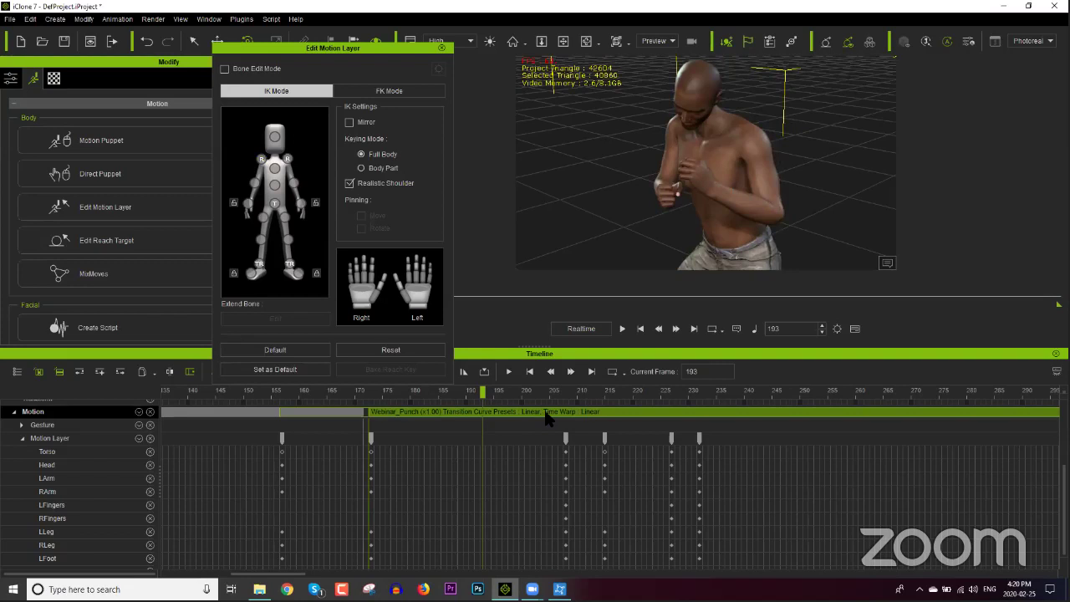
left_click_drag(552, 399, 755, 399)
left_click(677, 400)
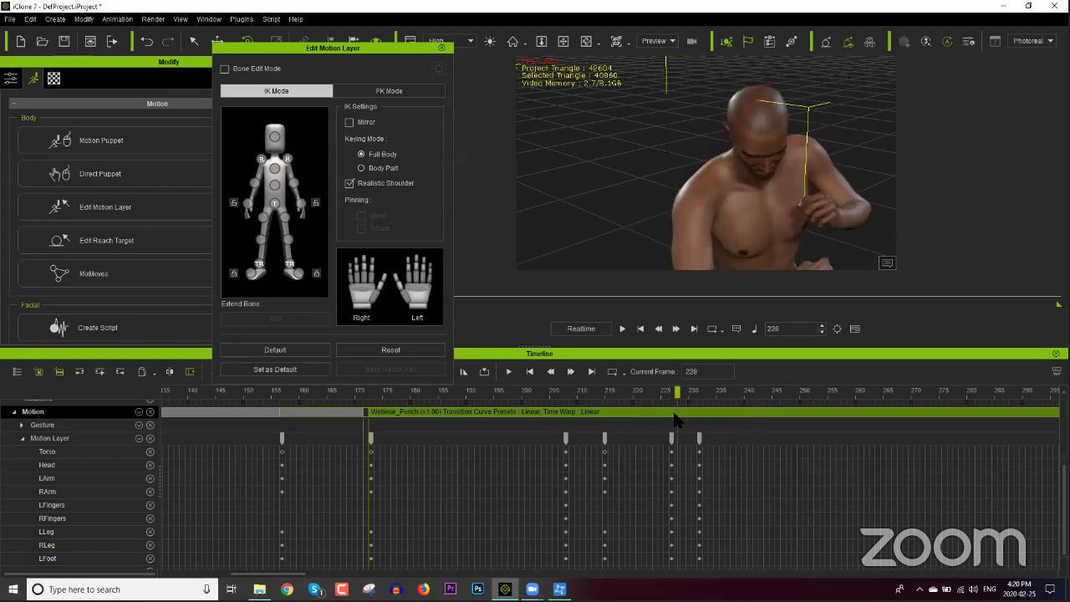
left_click_drag(671, 439, 649, 438)
Play and scrub the punch between about frames 198 and 215 in a wider view to check the adjusted key timing.
left_click_drag(645, 399, 552, 398)
scroll(739, 262, "down", 4)
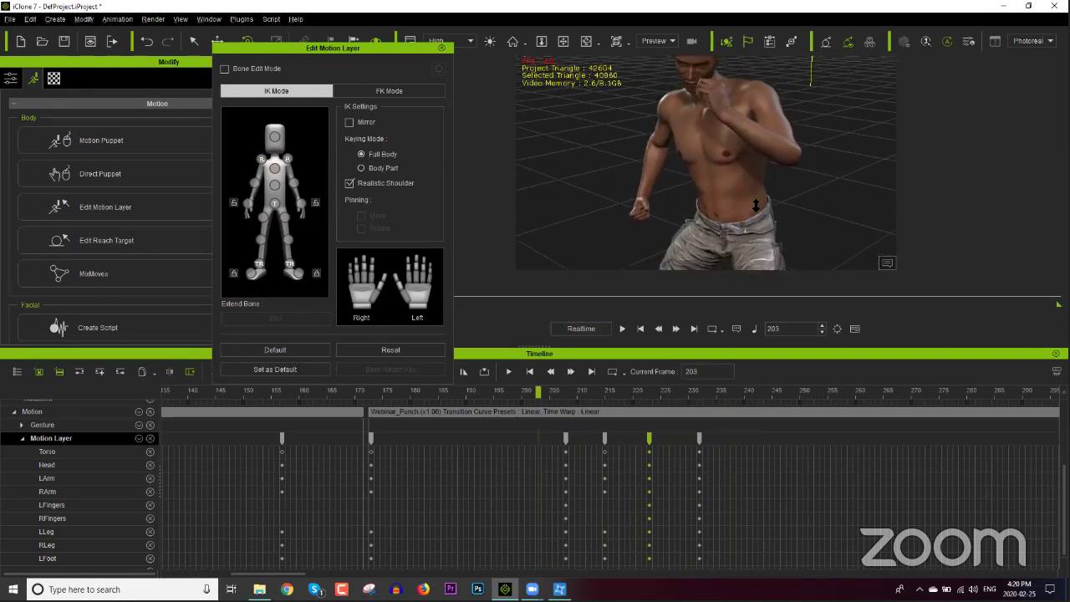
key("space")
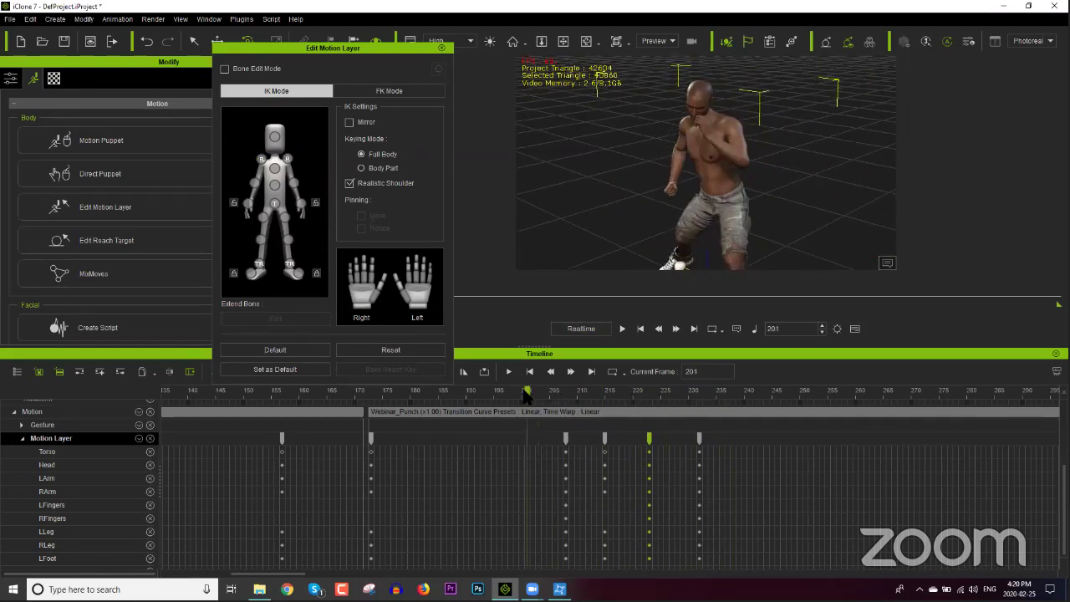
left_click(517, 399)
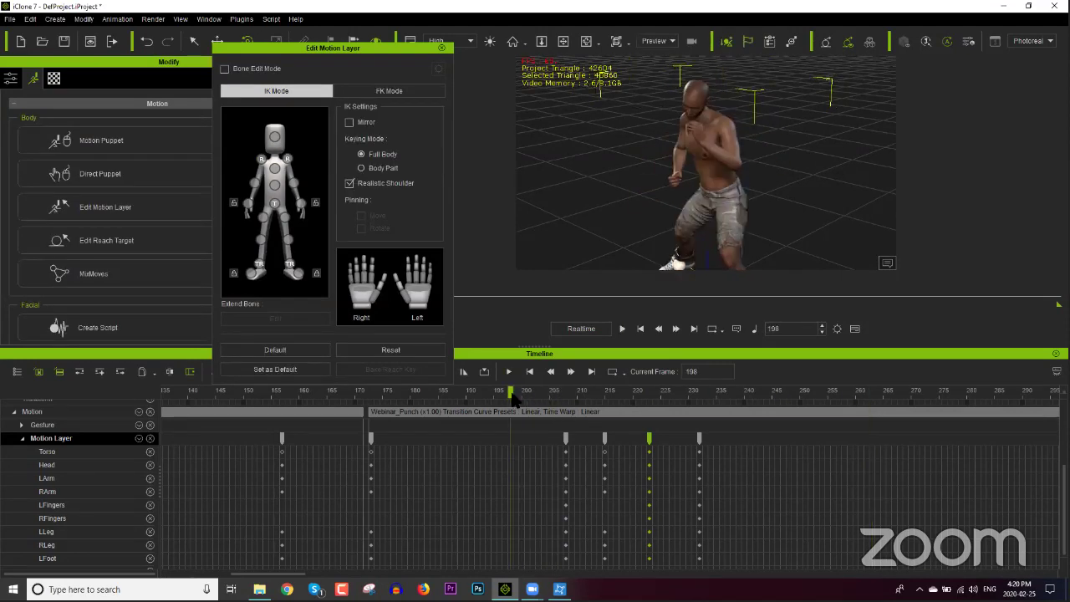
key("space")
key("space")
left_click(582, 399)
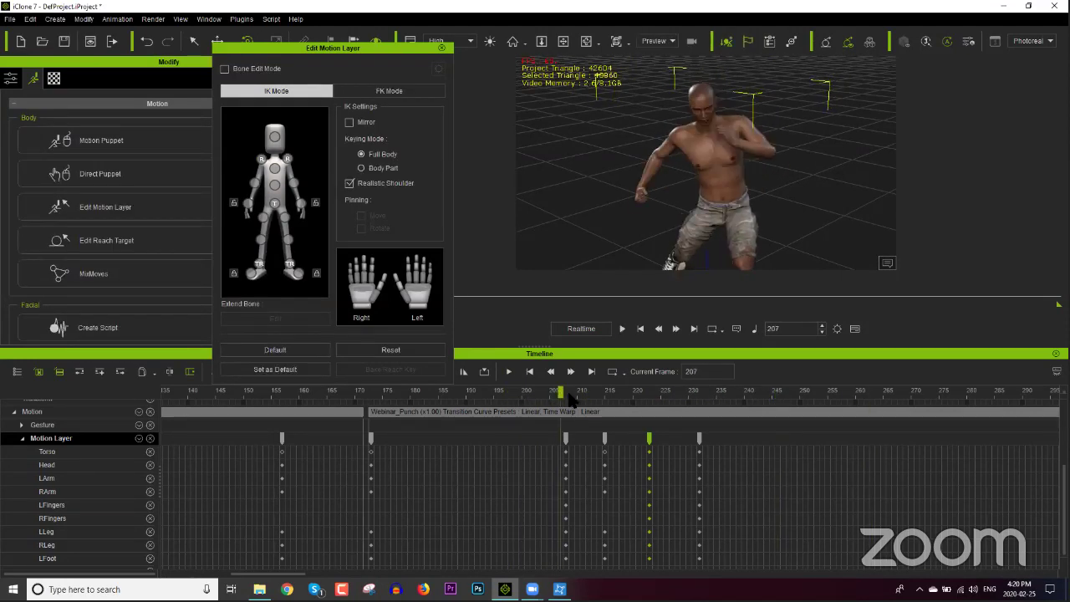
left_click_drag(583, 399, 605, 400)
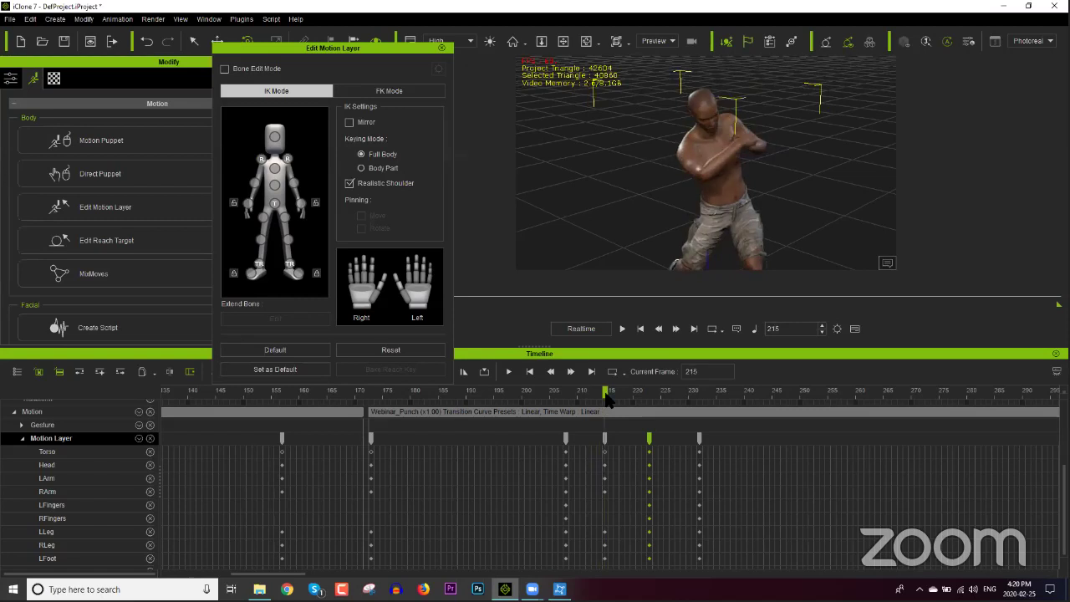
Close Edit Motion Layer, scrub back to frame 208 and select the Motion Layer key at frame 215.
left_click(442, 49)
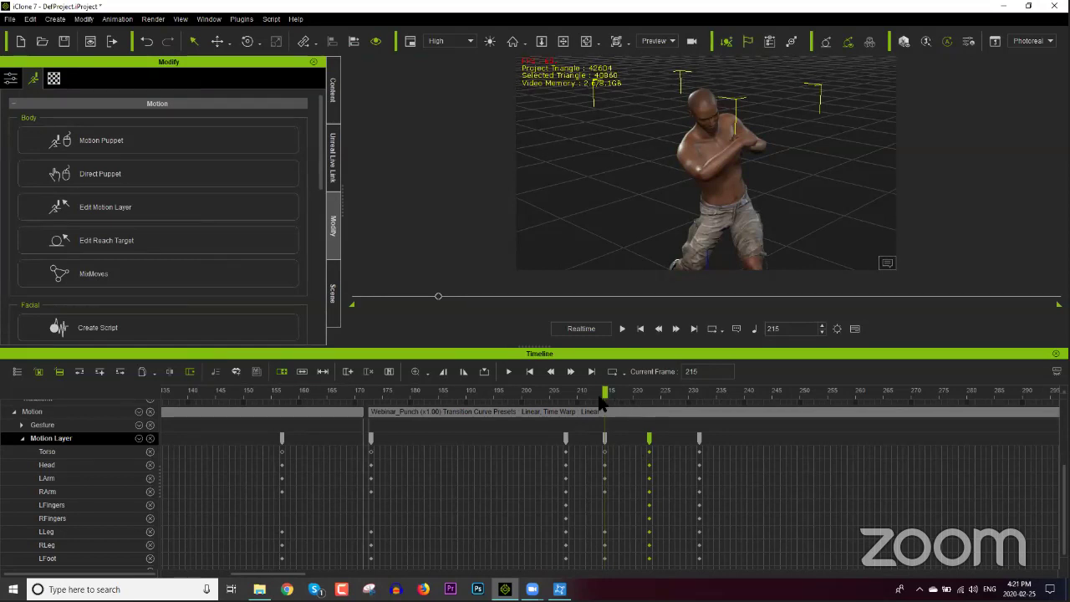
left_click_drag(613, 392, 568, 410)
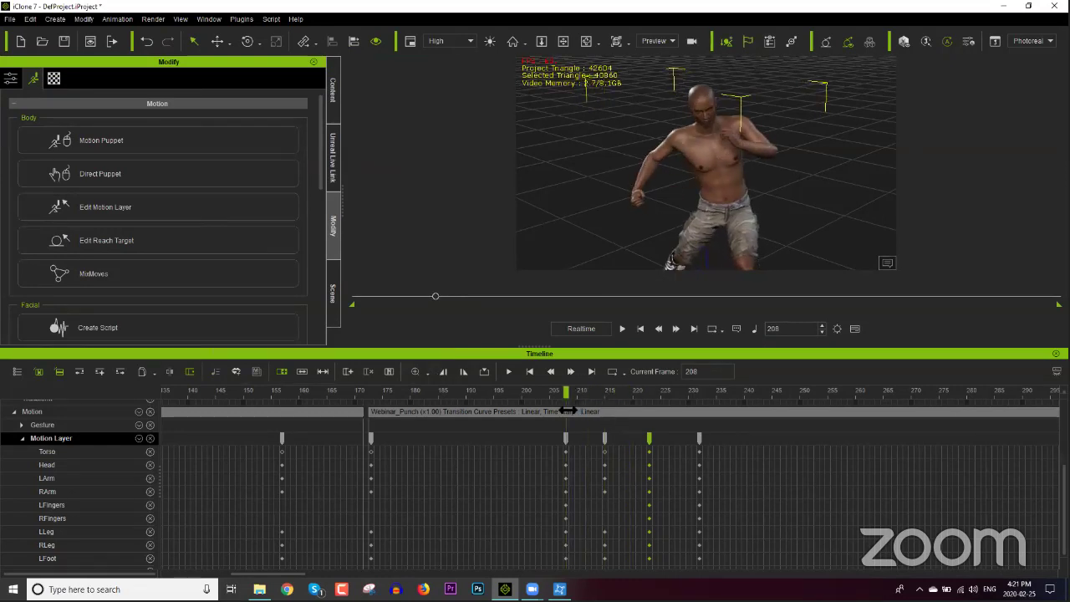
left_click(605, 444)
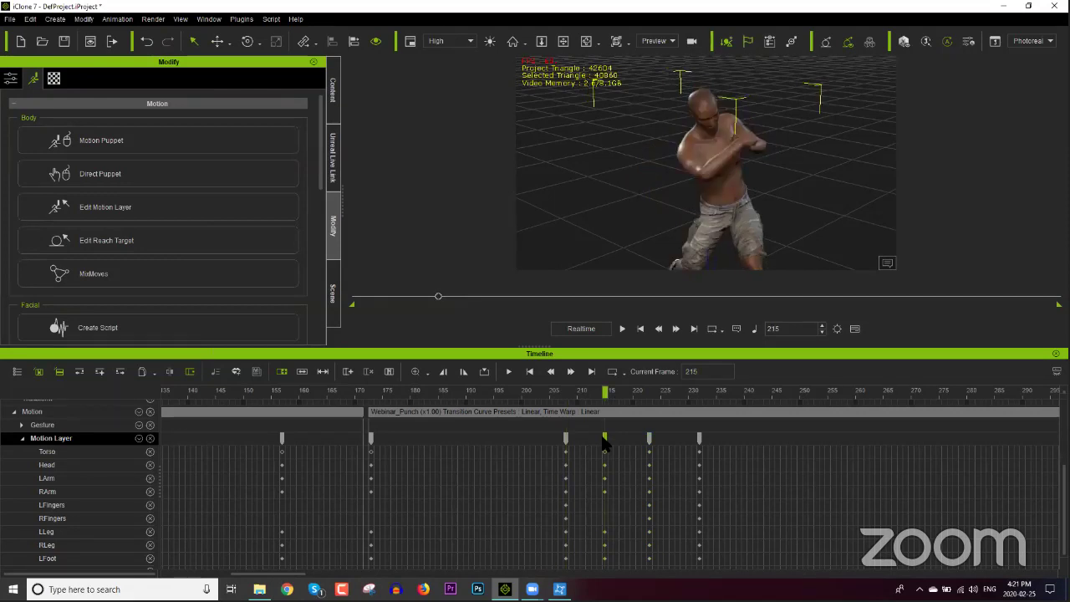
Look over the selected key's editing options and the Curve Editor plugin's commands without running any of them.
right_click(605, 444)
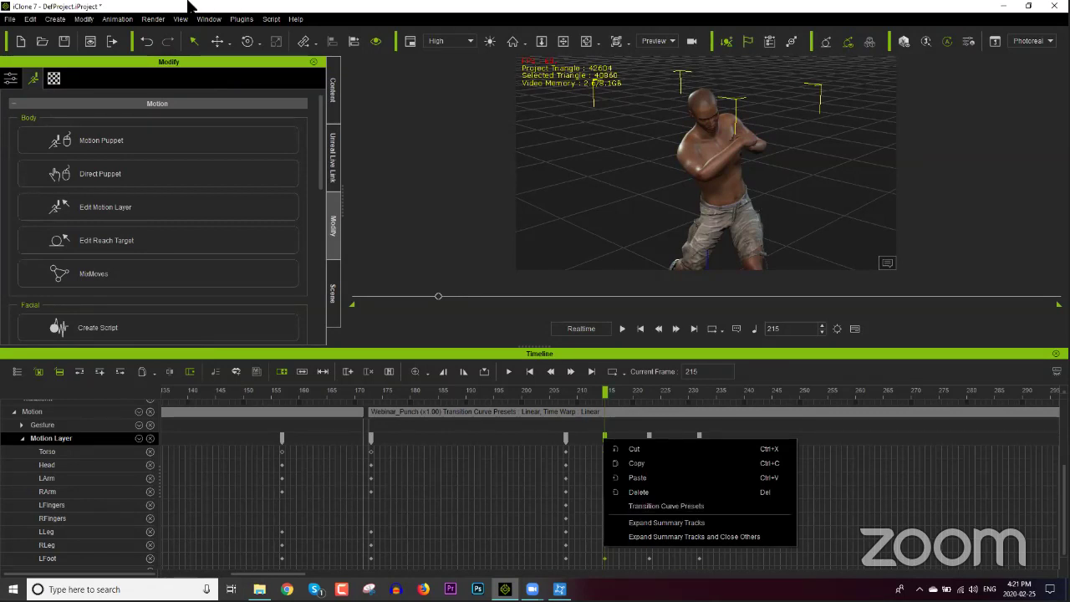
left_click(271, 24)
left_click(241, 19)
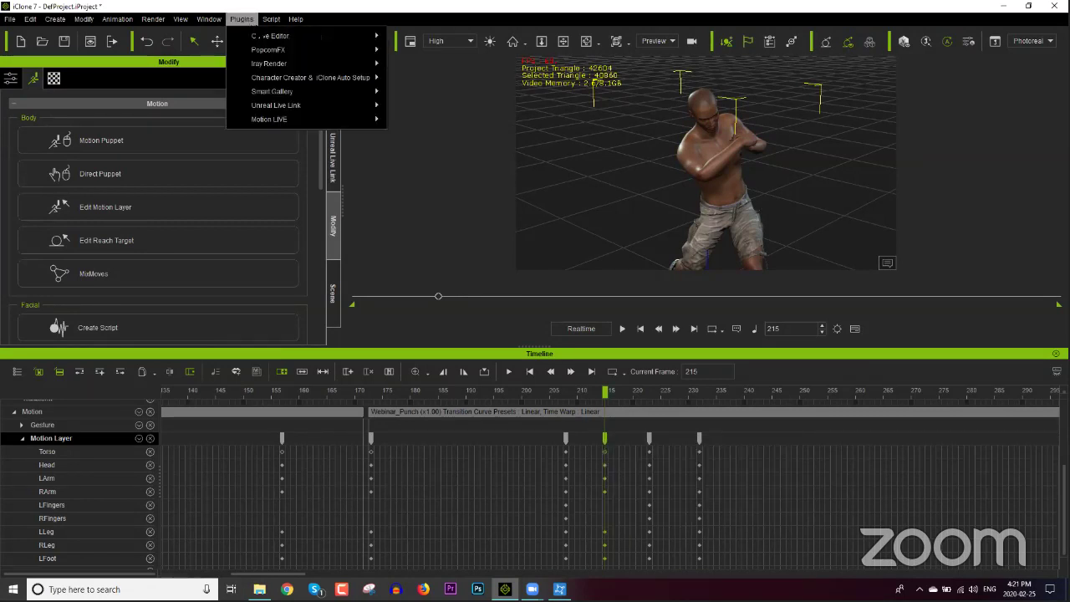
mouse_move(259, 36)
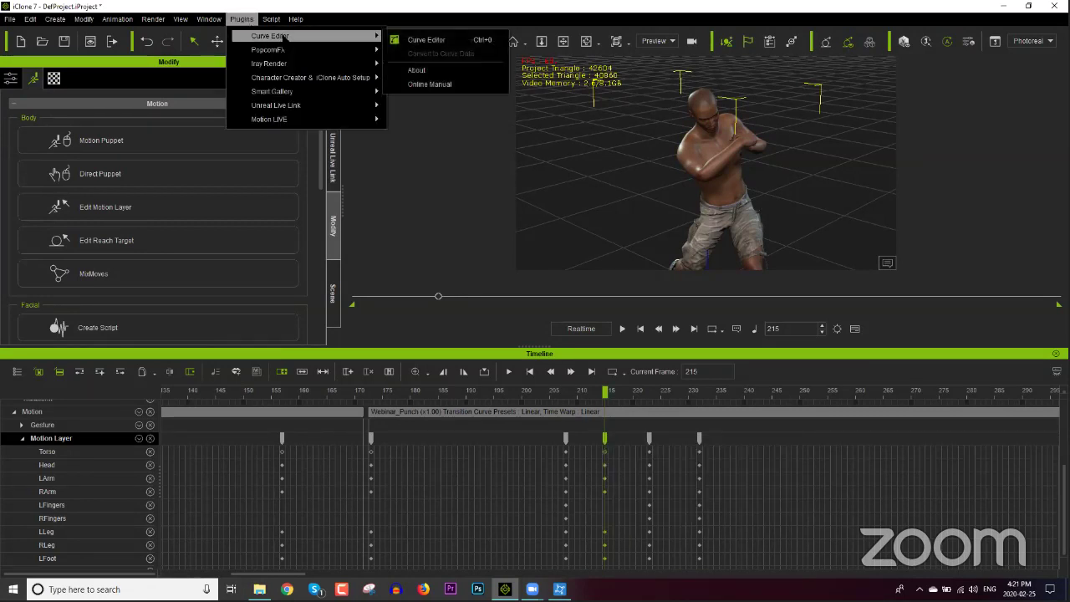
left_click(391, 5)
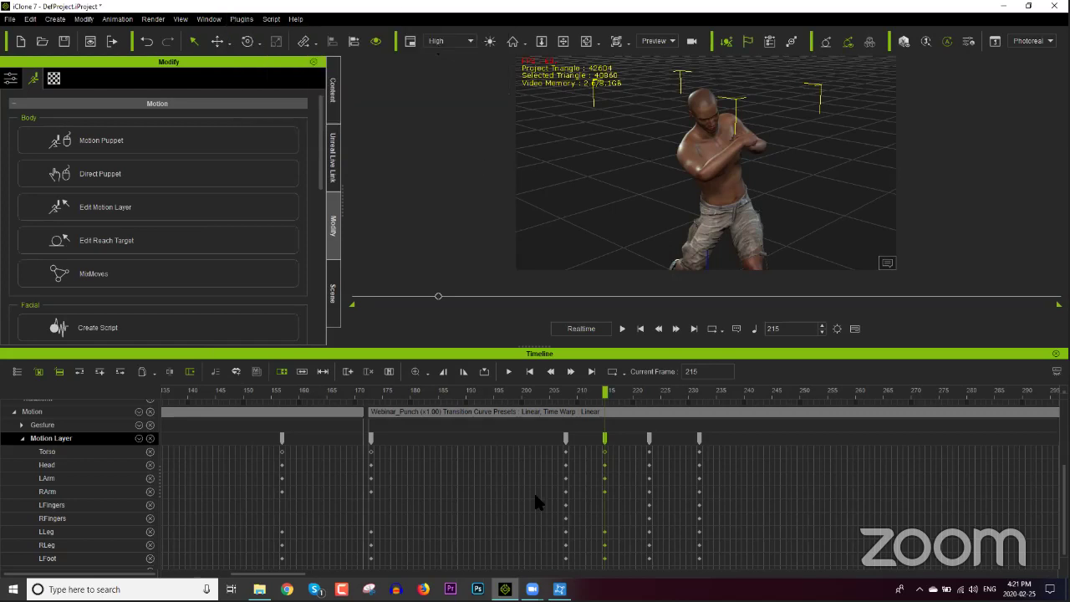
Apply the Gain momentum before Move transition curve preset to the Motion Layer key at frame 215 and play the punch.
right_click(606, 448)
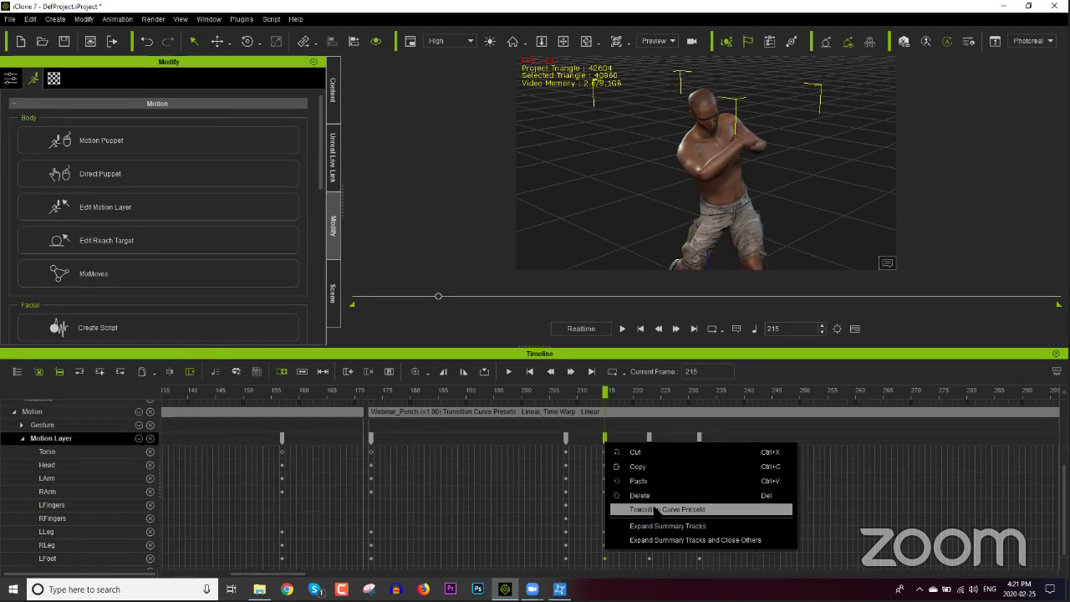
left_click(657, 509)
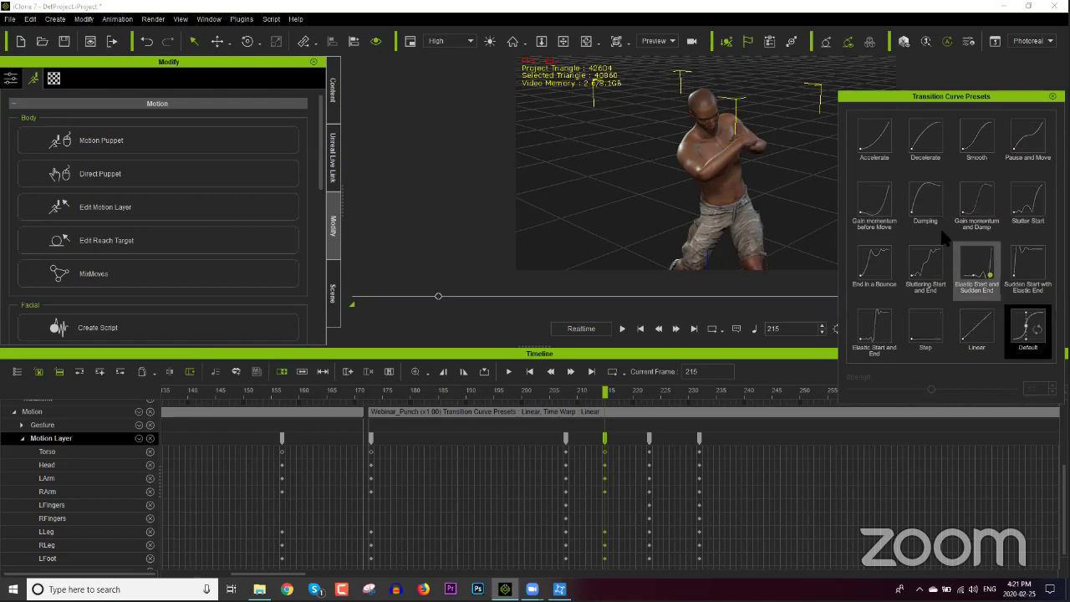
left_click(878, 209)
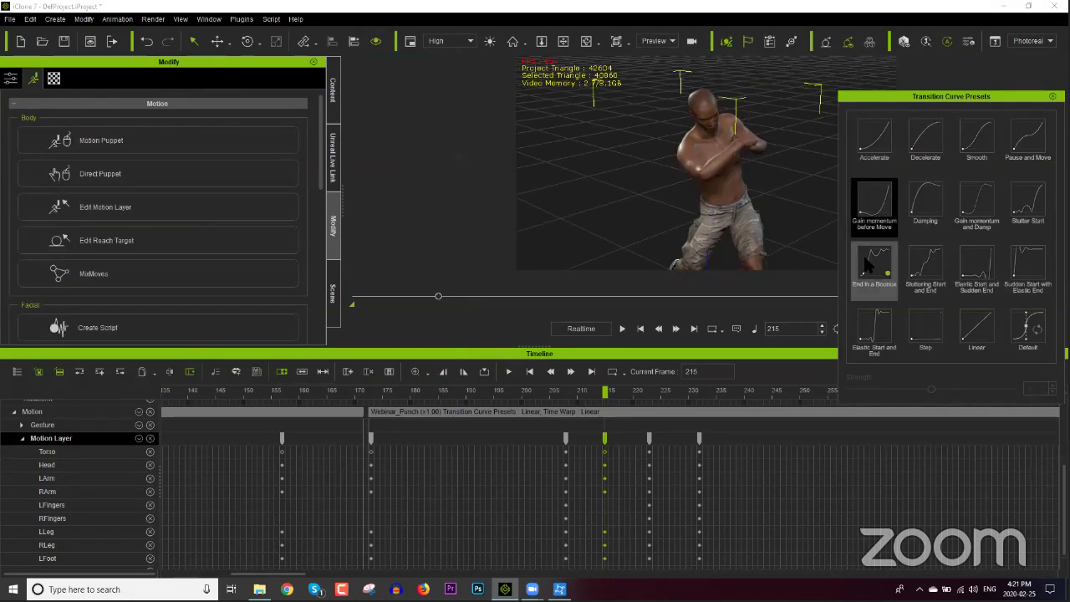
left_click(575, 395)
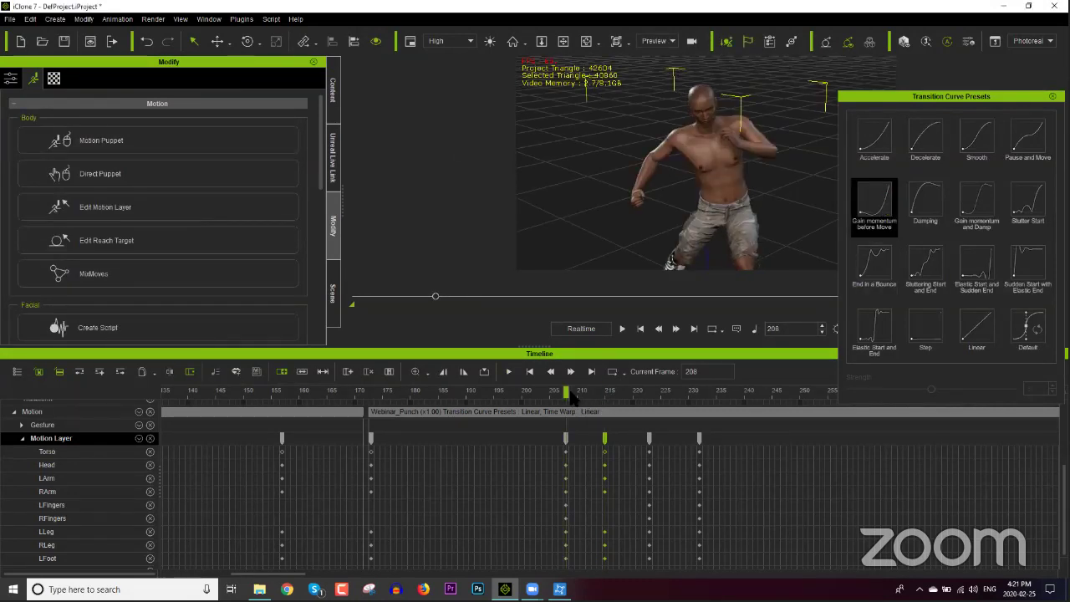
key("space")
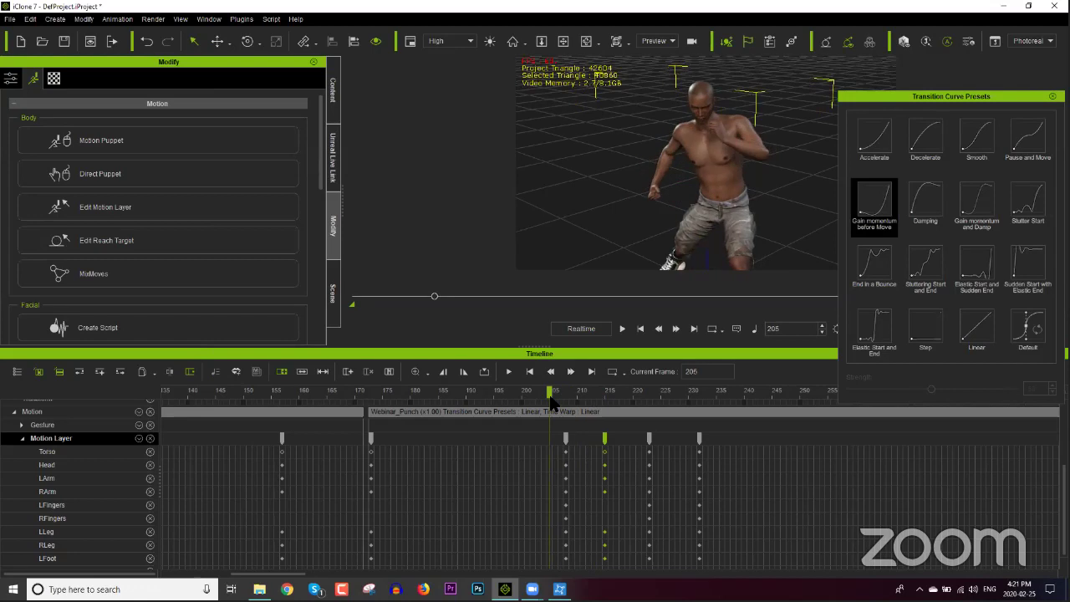
key("space")
key("space")
Move the Motion Layer key at frame 208 to frame 204 and replay the punch.
left_click(605, 438)
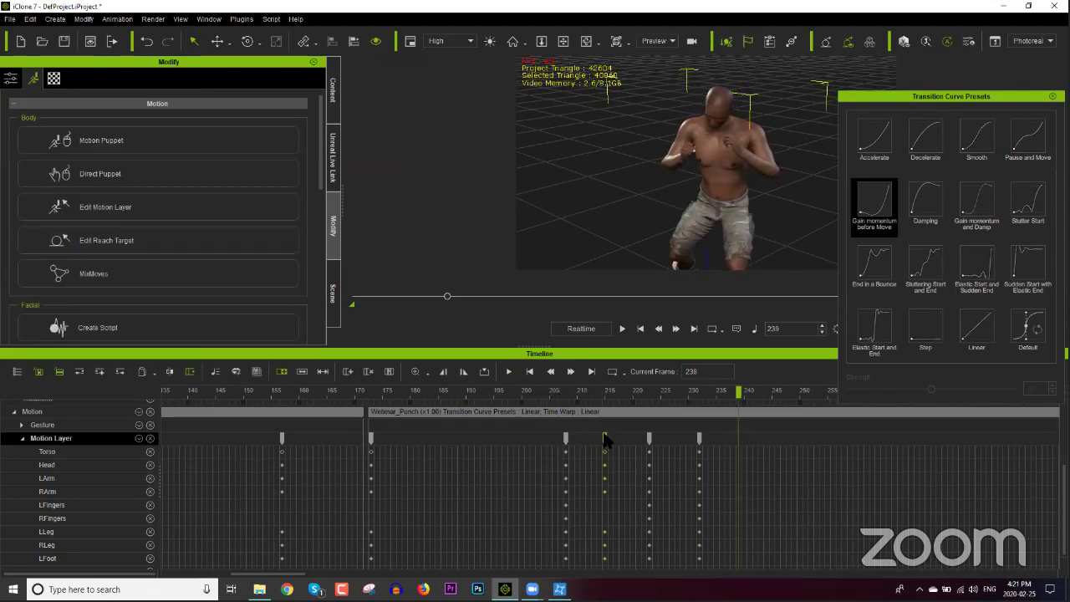
left_click_drag(565, 438, 546, 445)
key("space")
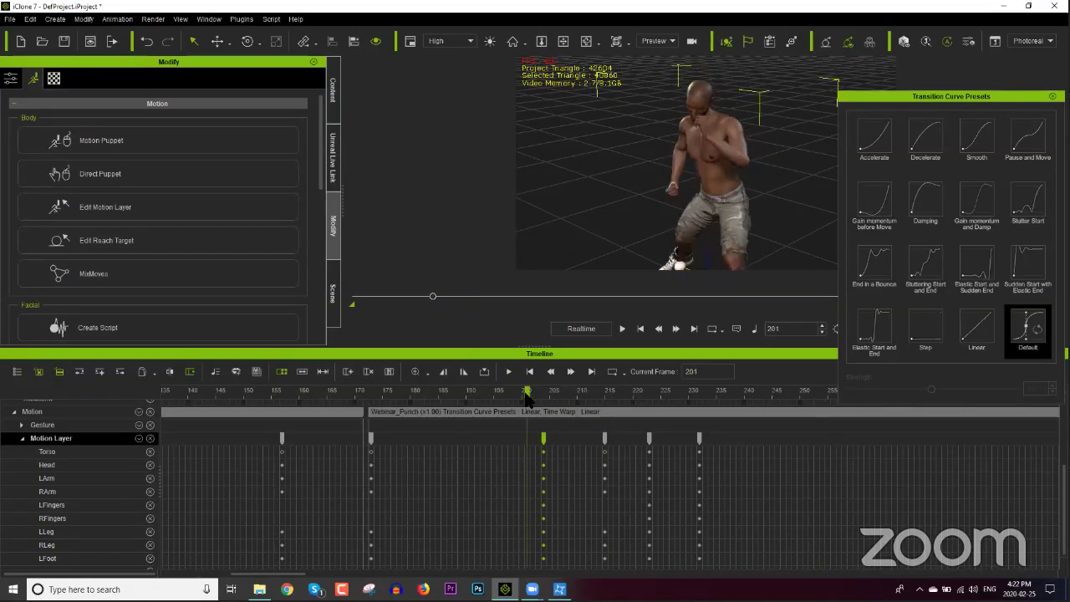
Apply the End in a Bounce transition curve preset to the key at frame 215 and scrub back before the punch.
left_click(604, 438)
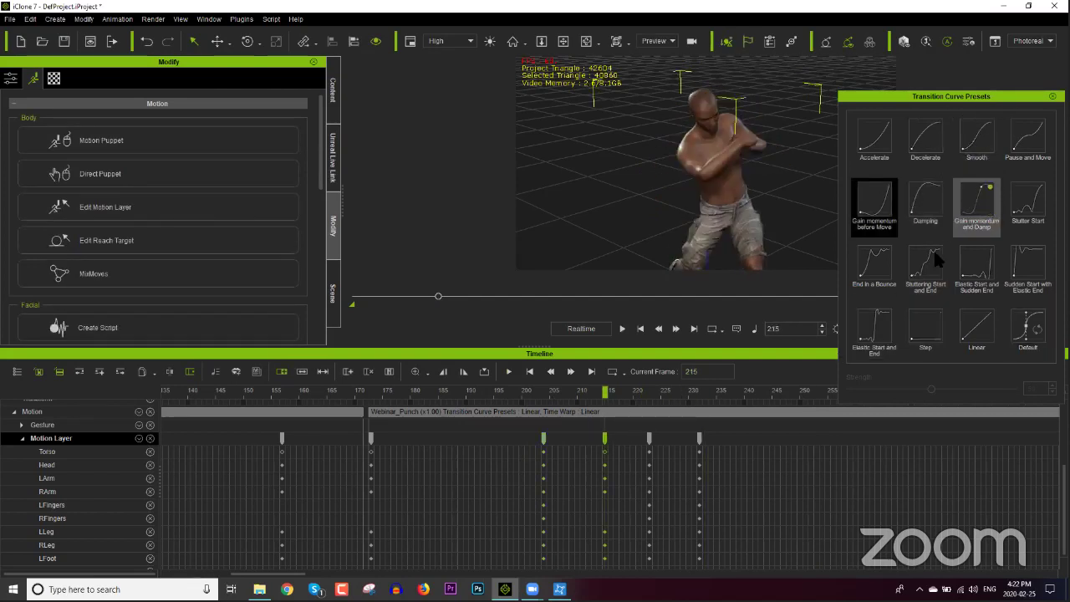
left_click(876, 262)
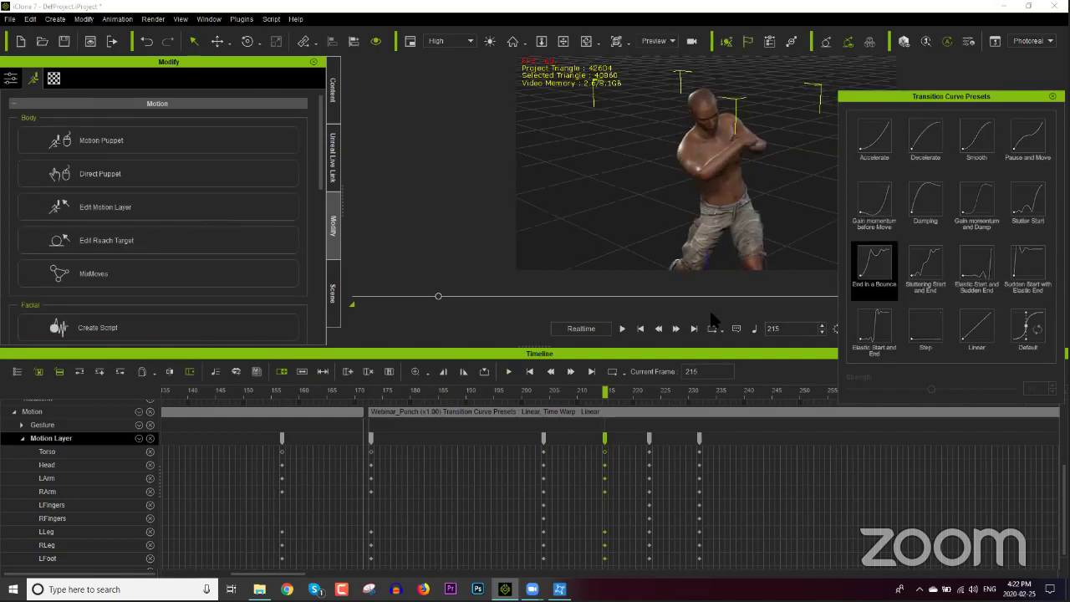
left_click(537, 395)
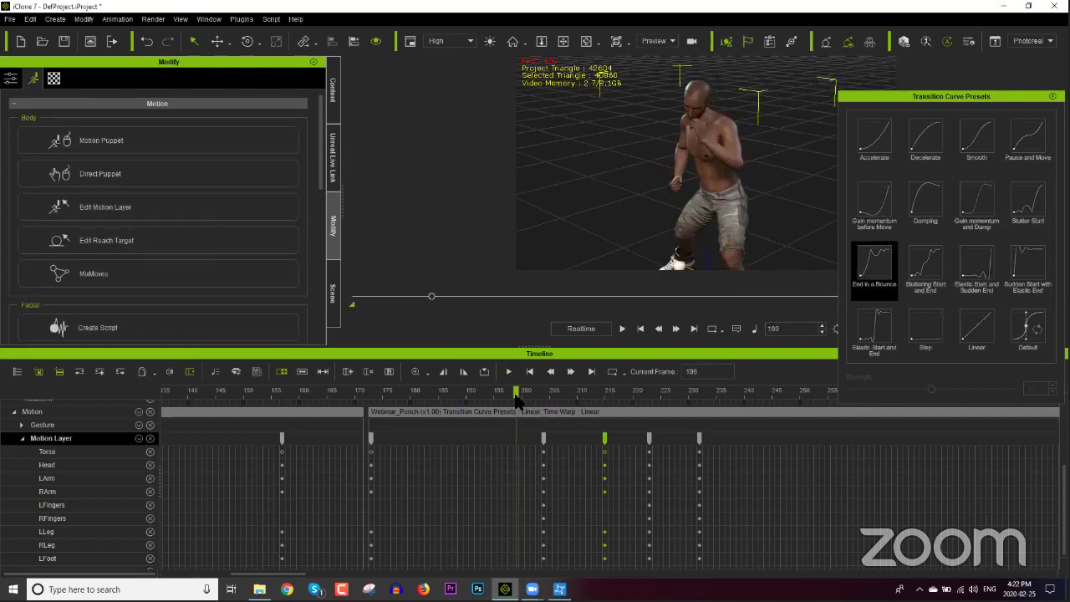
Replay the punch with the bounce curve and scrub up to the impact at frame 215.
key("space")
key("space")
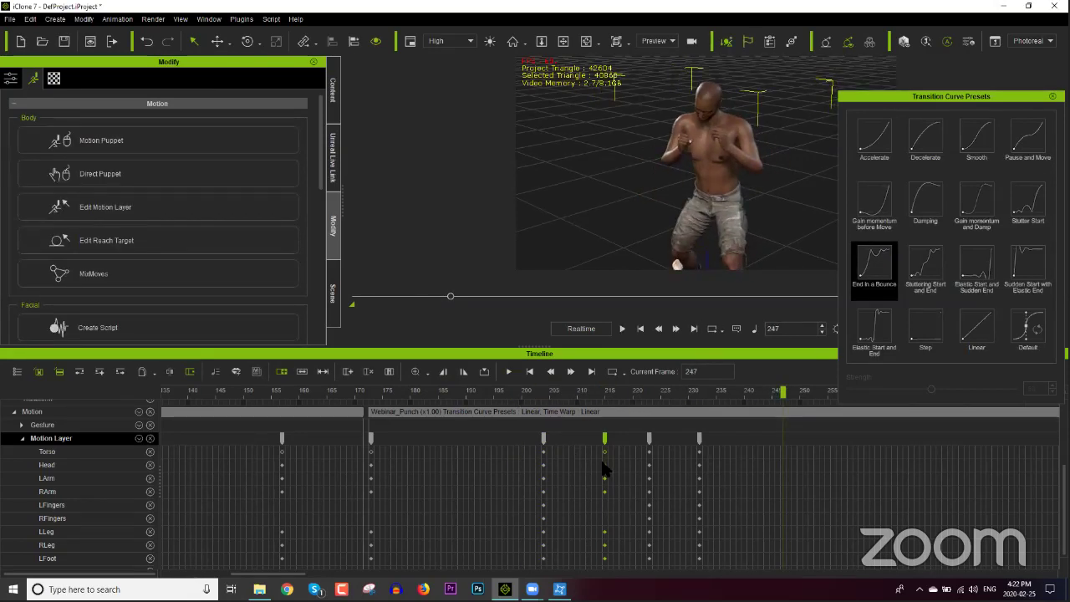
left_click(604, 464)
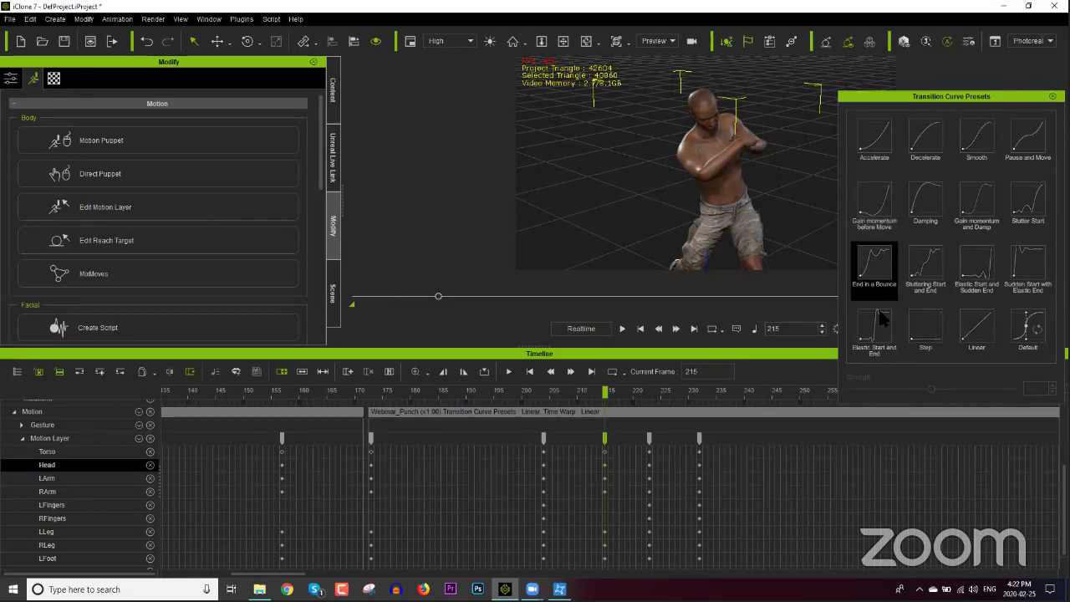
left_click(548, 393)
left_click_drag(565, 399, 603, 406)
Apply the Gain momentum before Move preset to the Motion Layer key at frame 215, close the presets and play the punch.
left_click(605, 439)
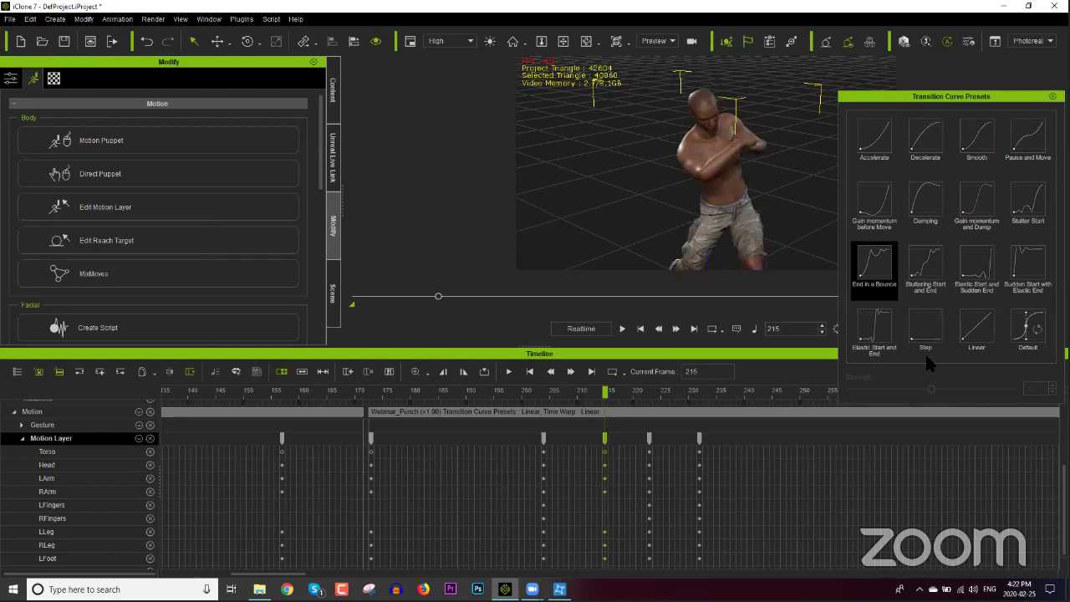
left_click(879, 203)
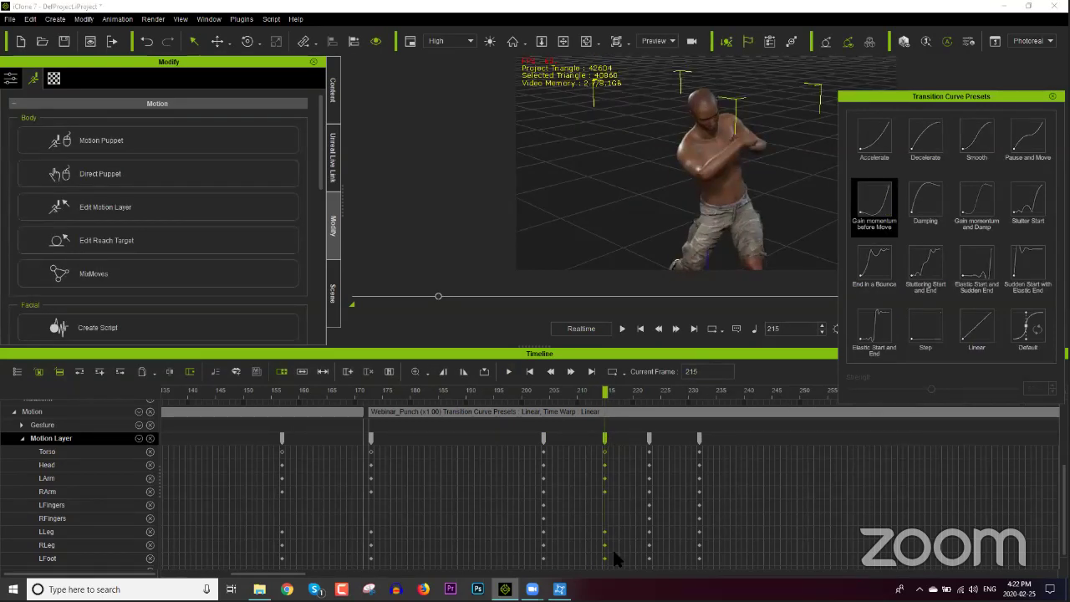
left_click(885, 201)
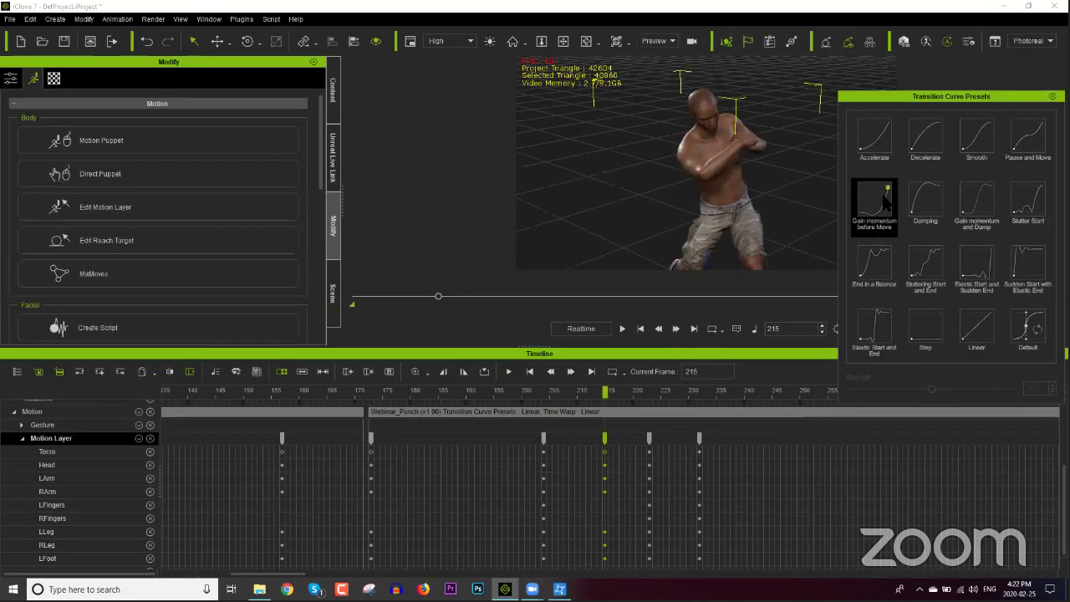
left_click(1051, 97)
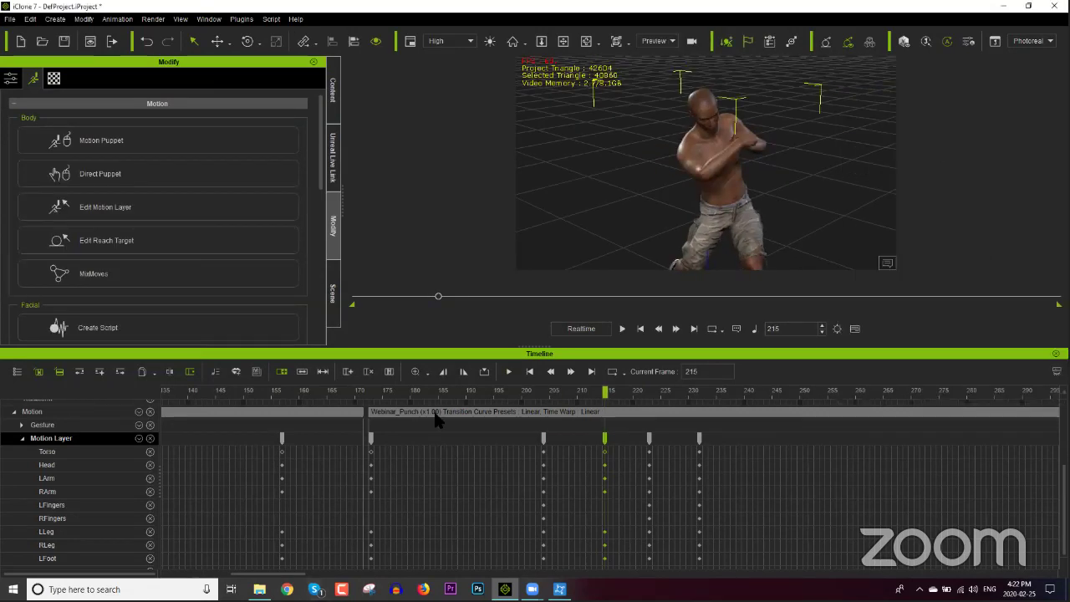
key("space")
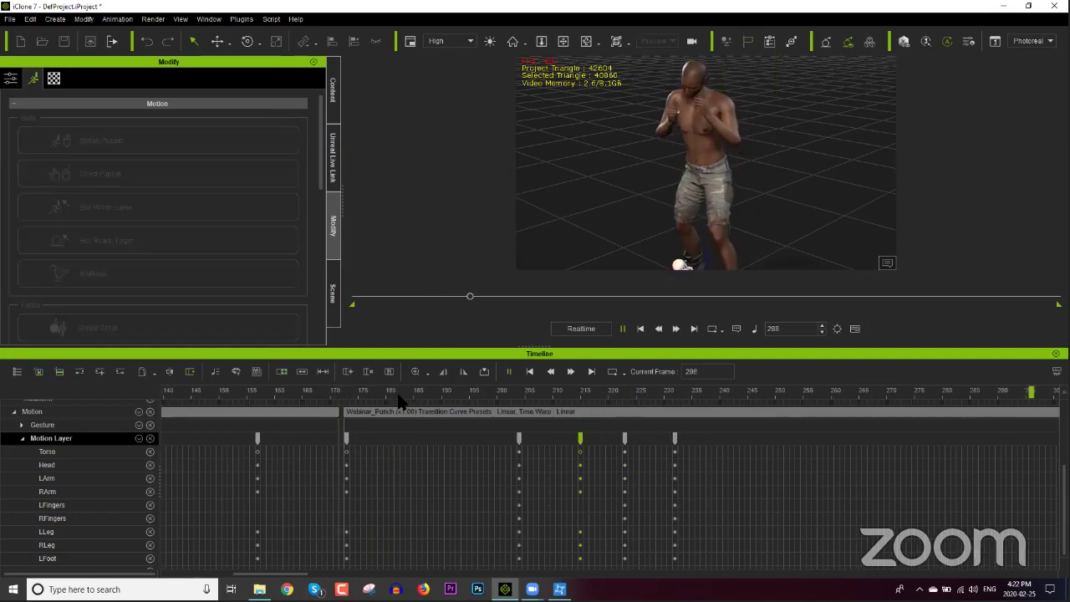
Raise the Fighter's head to face forward at frame 173 by rotating it in Edit Motion Layer.
left_click(247, 391)
left_click_drag(194, 397, 282, 406)
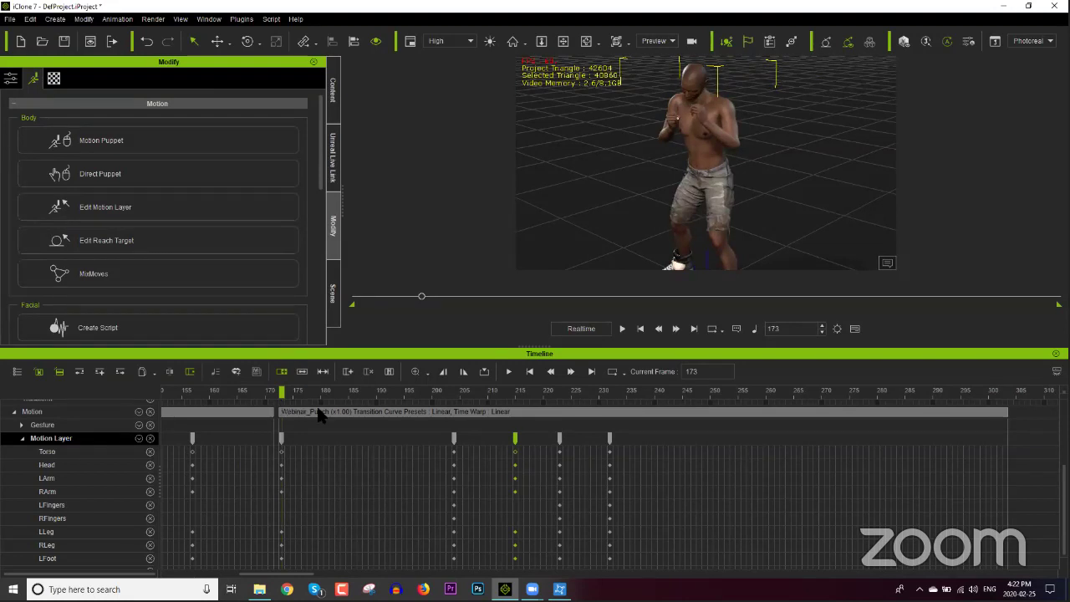
left_click(173, 201)
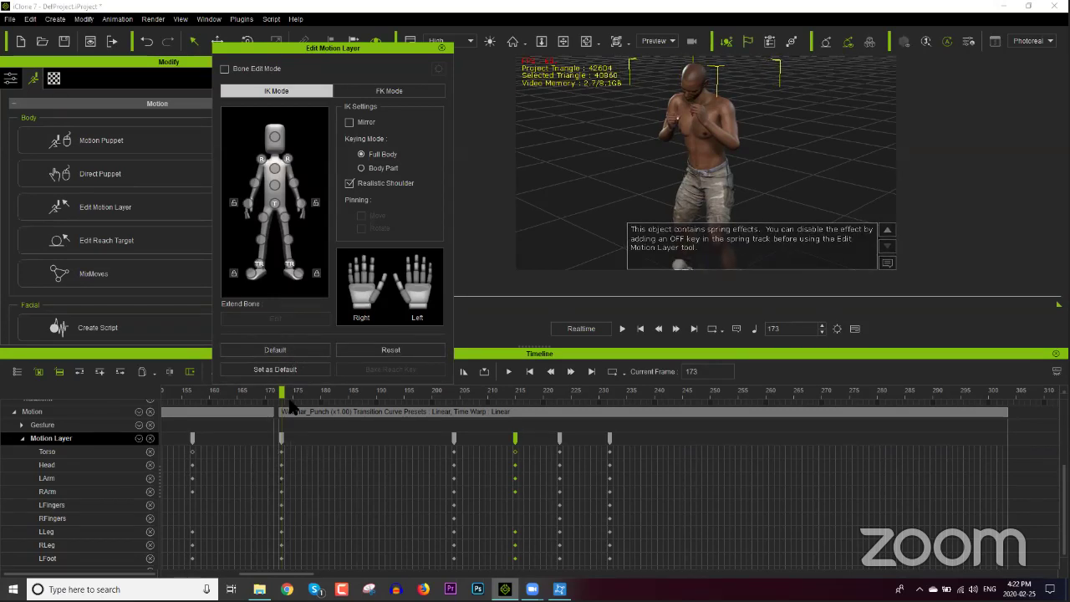
left_click_drag(374, 47, 166, 40)
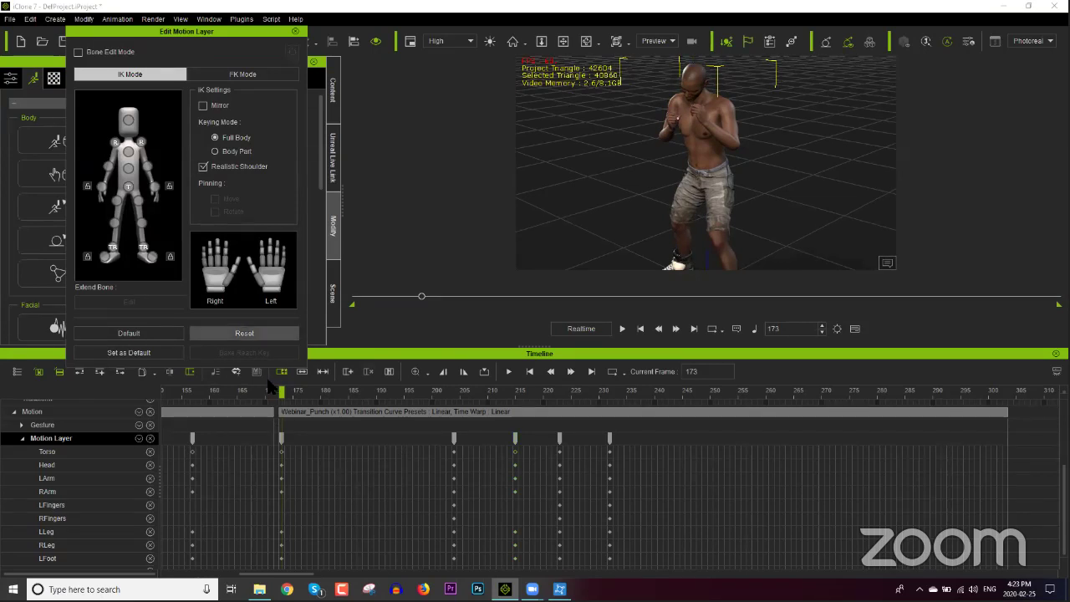
left_click(709, 101)
left_click_drag(683, 93, 722, 101)
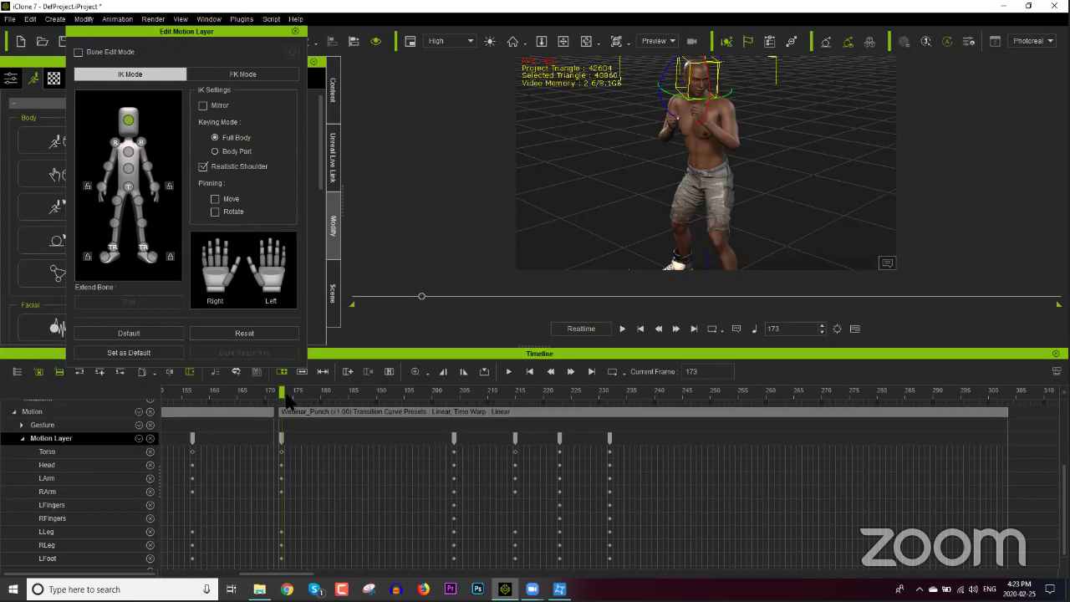
Copy the Head key from frame 173 to frame 204 and delete the stray key at frame 203.
left_click(377, 390)
left_click_drag(408, 389, 454, 404)
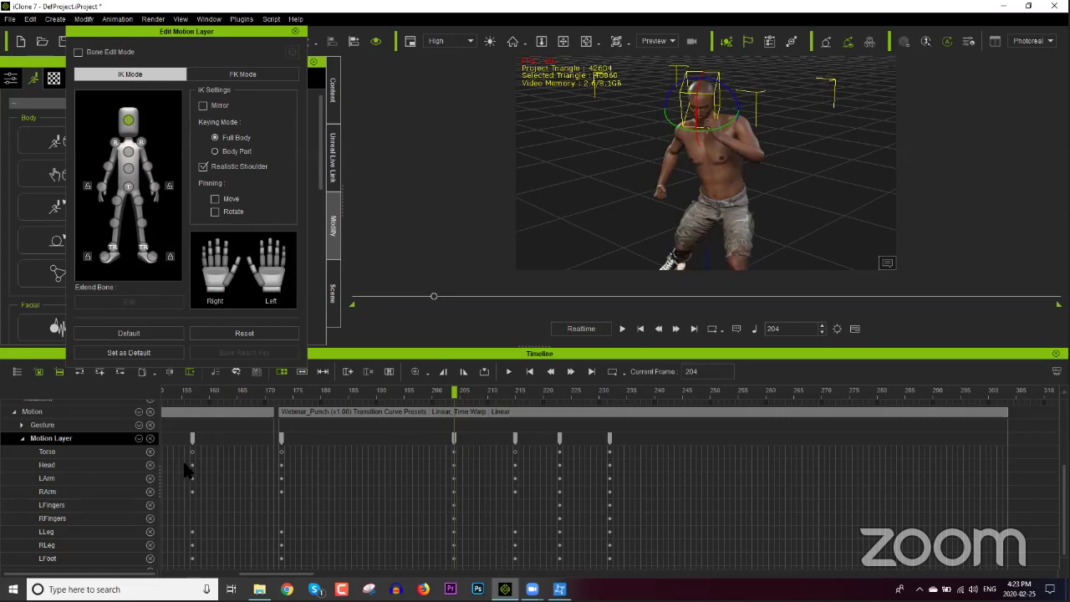
left_click(282, 465)
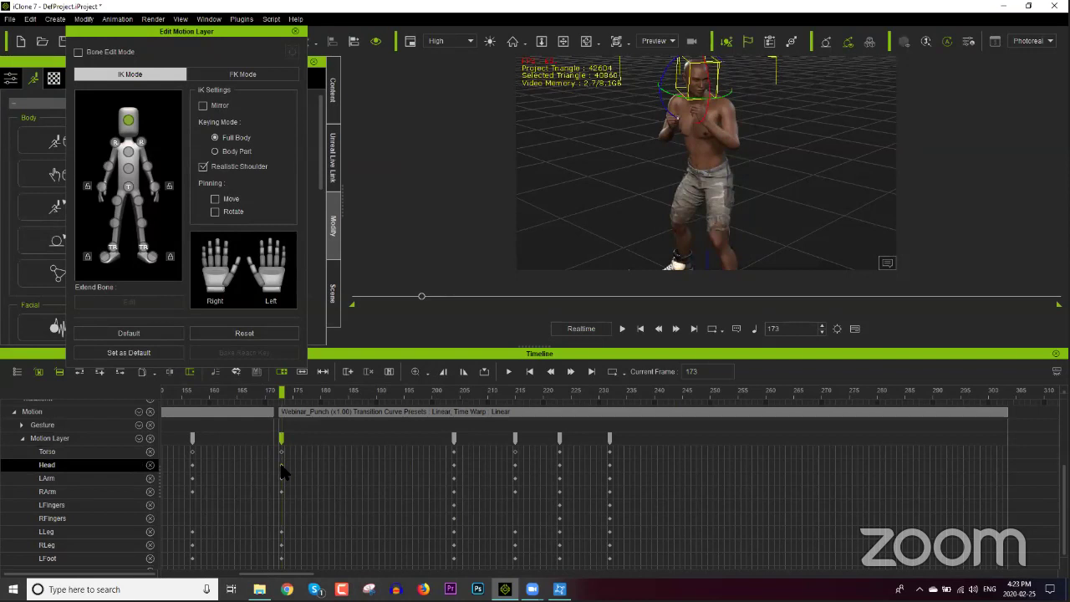
right_click(281, 470)
left_click(323, 490)
left_click(453, 471)
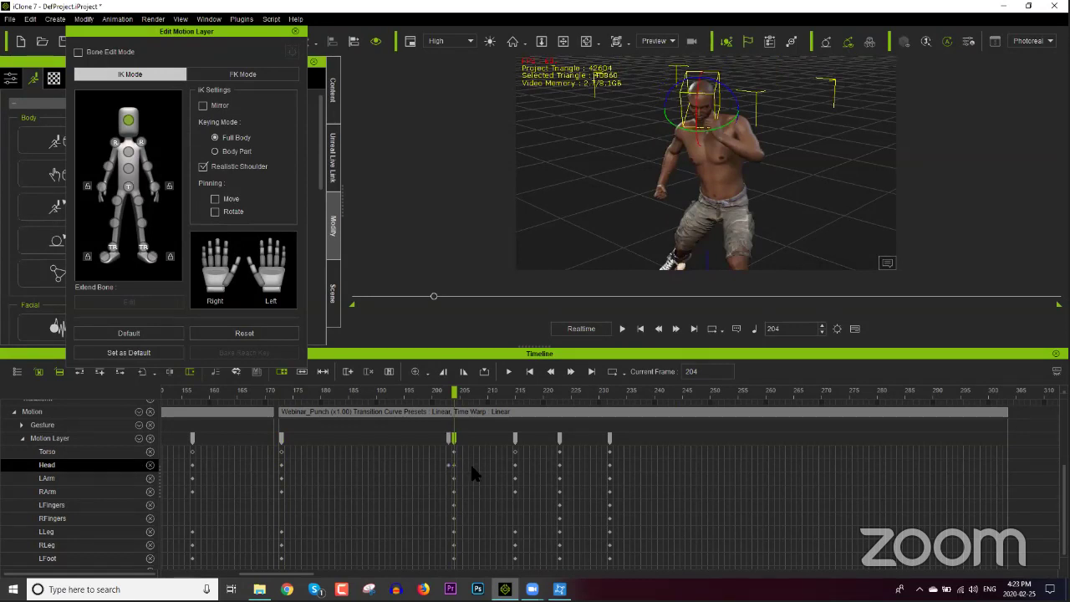
key("Delete")
key("Delete")
left_click(451, 471)
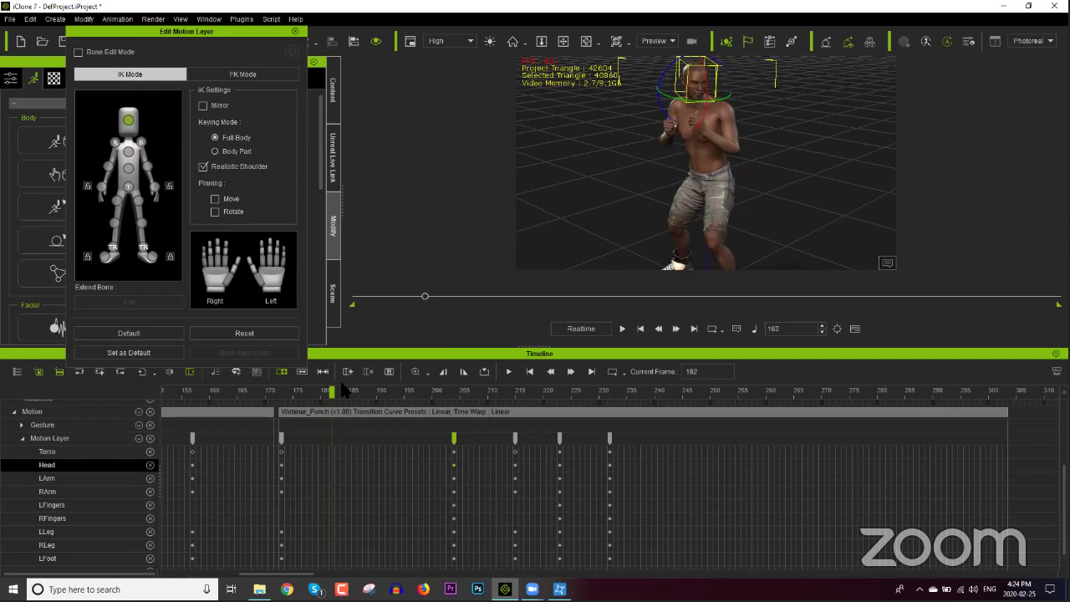
Scrub through the wind-up, adjust the head's rotation at frame 204 and play the motion.
left_click(468, 391)
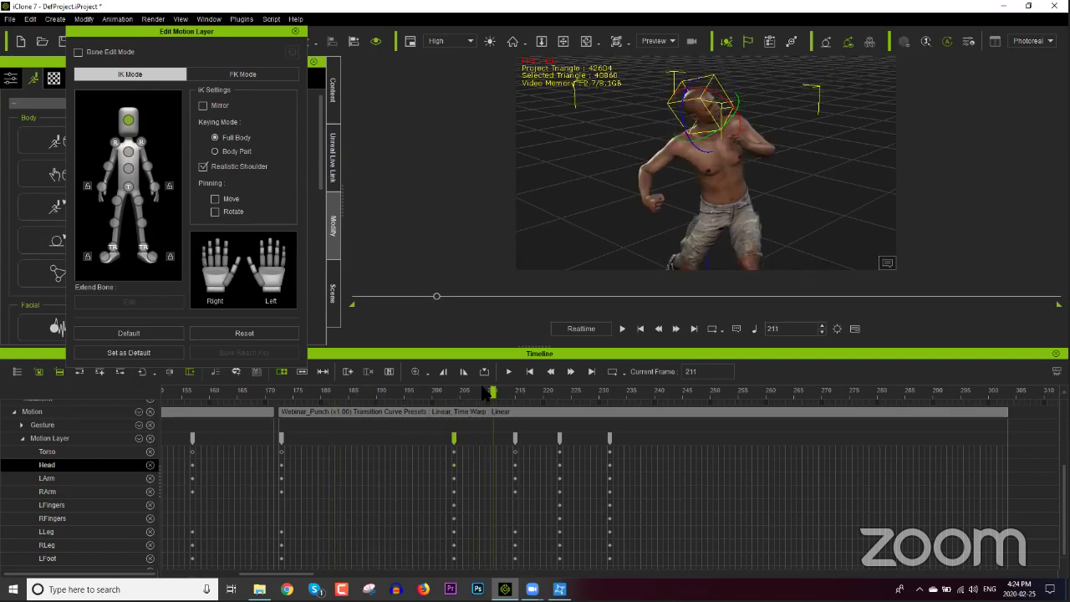
left_click(454, 393)
left_click(457, 392)
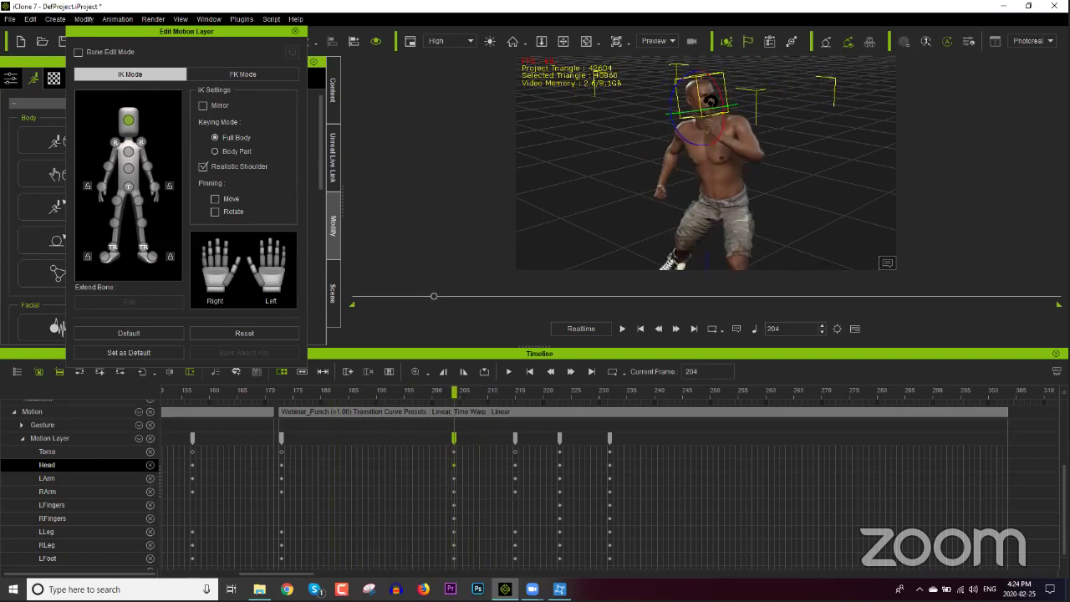
left_click_drag(709, 111, 710, 121)
key("Delete")
key("space")
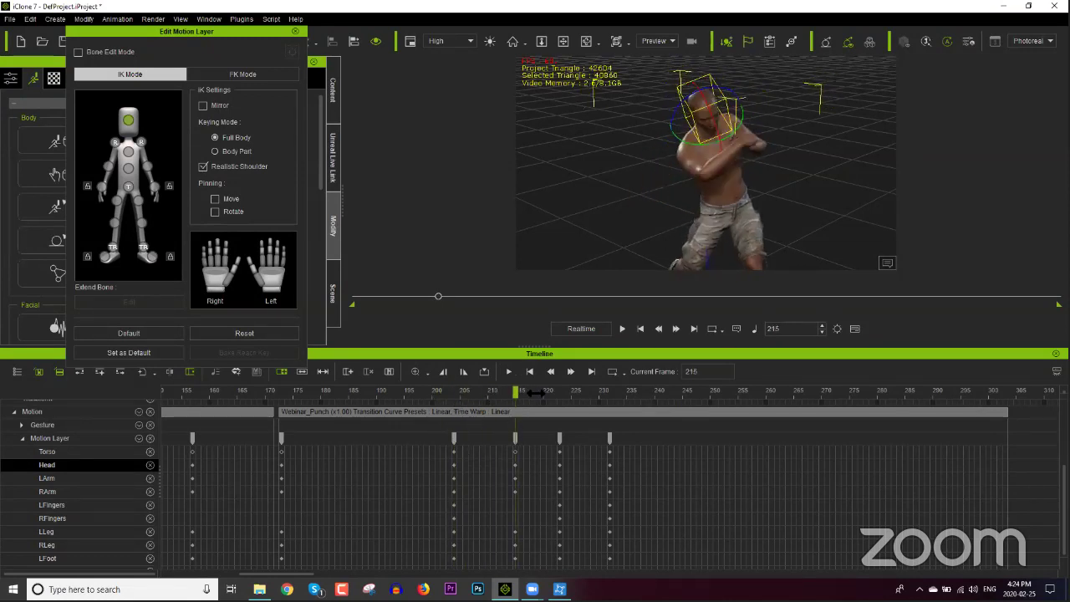
Rotate the Fighter's head up to keep facing forward at frames 215 and 247.
left_click_drag(597, 393, 515, 391)
left_click_drag(707, 98, 720, 111)
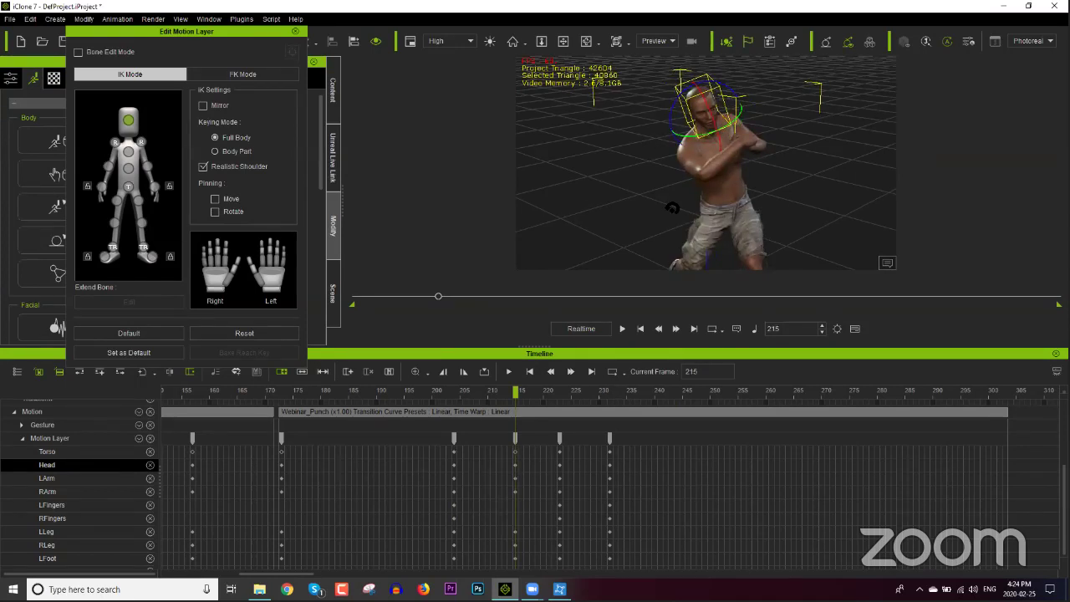
left_click(537, 393)
left_click_drag(547, 397, 695, 380)
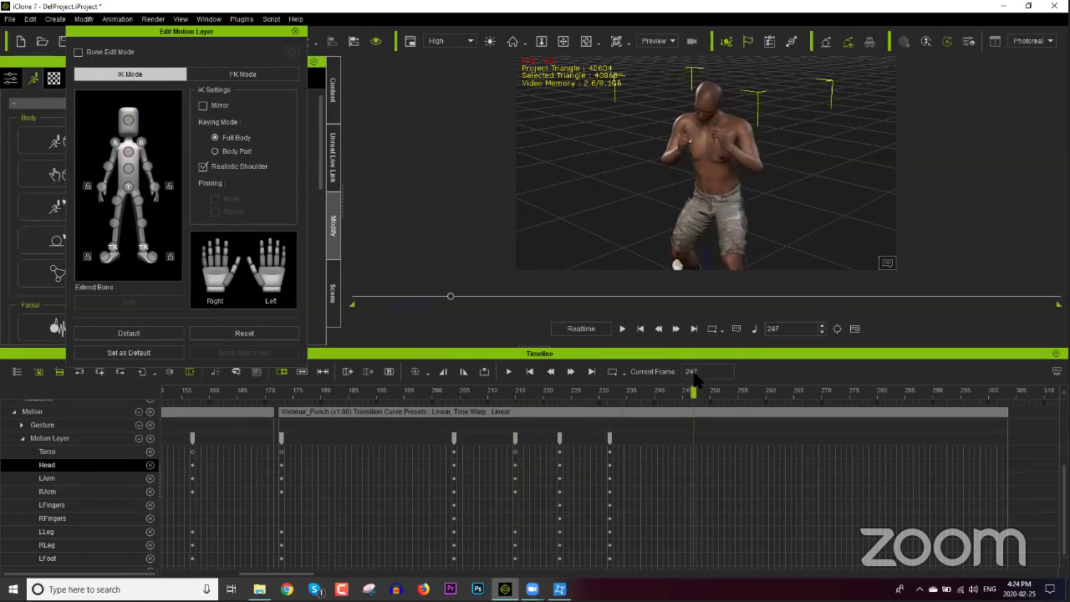
left_click(128, 121)
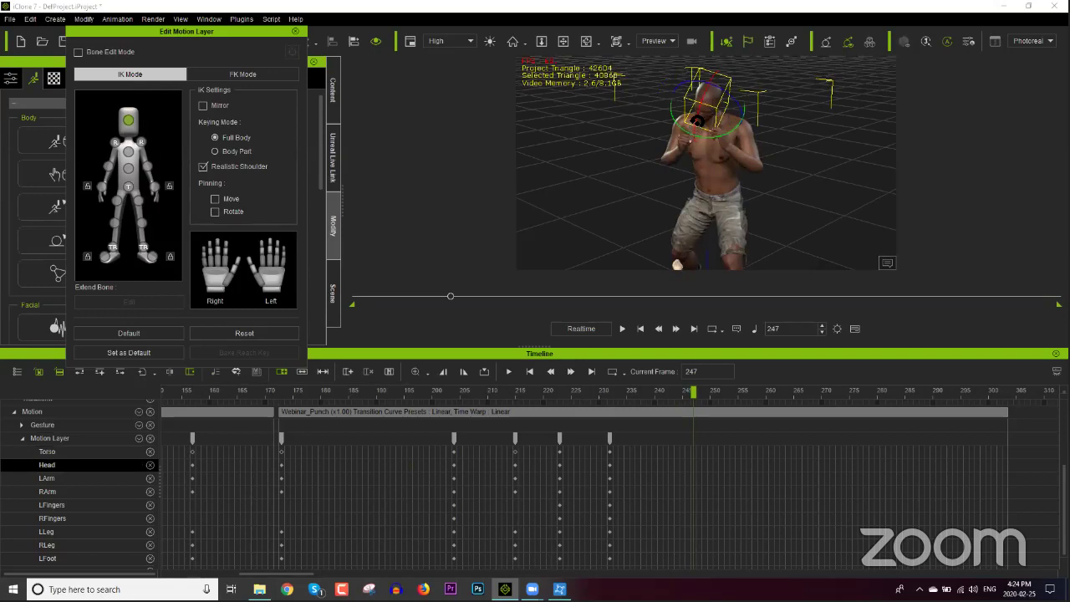
left_click_drag(729, 134, 721, 113)
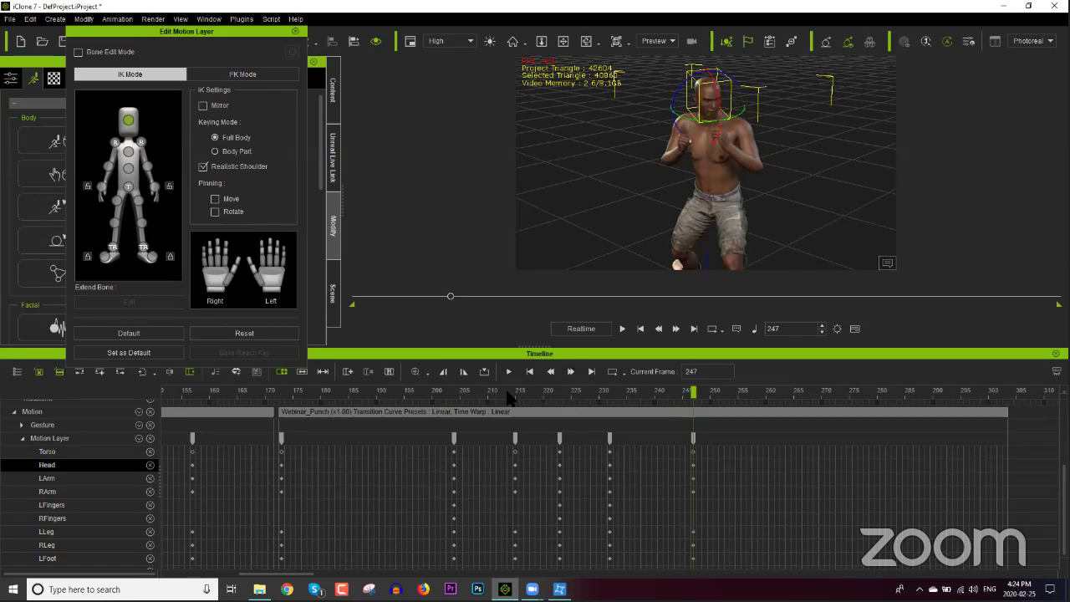
Play back the corrected head motion, go to the punch clip's end at frame 304 and close Edit Motion Layer.
left_click(508, 371)
left_click(351, 391)
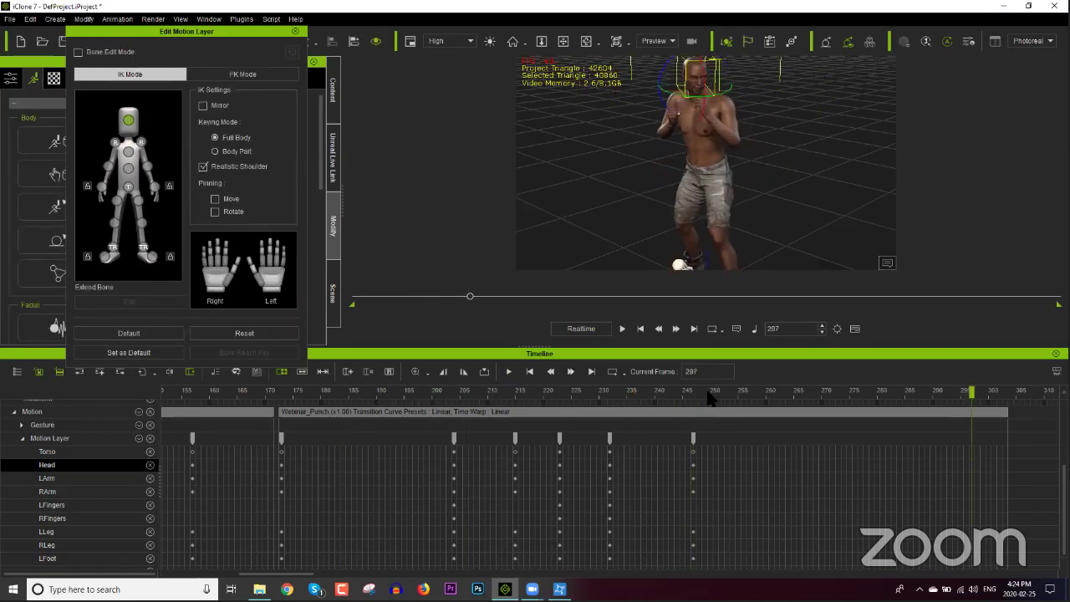
left_click(1008, 391)
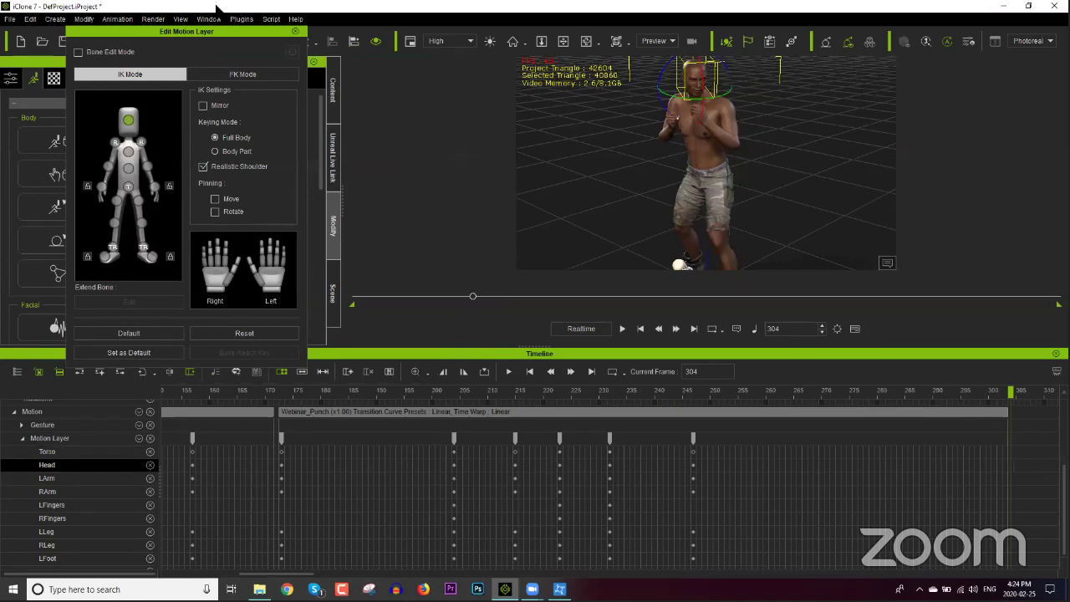
left_click(295, 32)
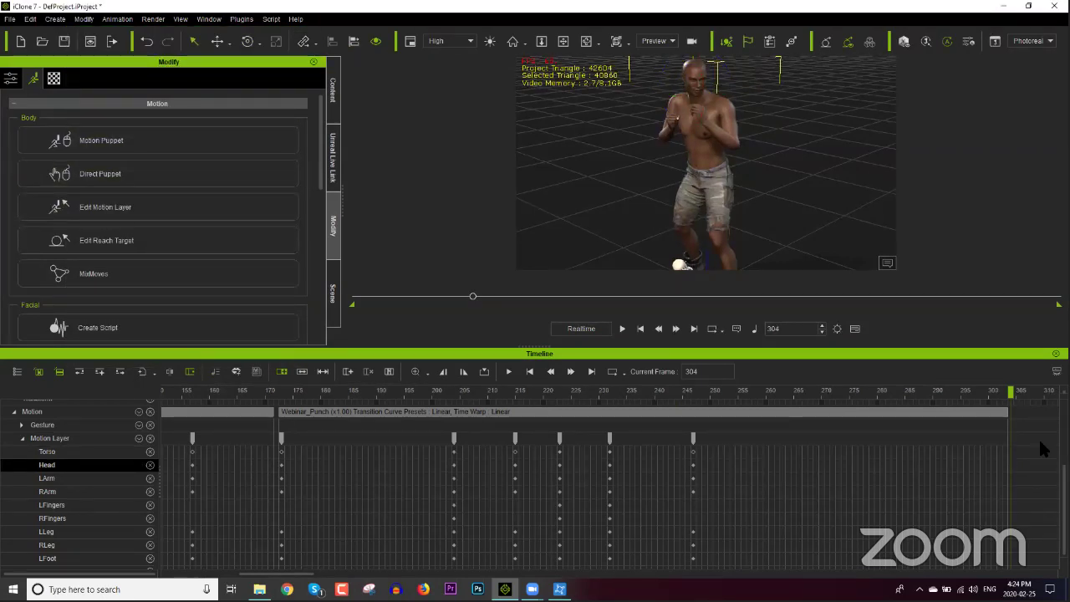
Delete the Ball_000 prop at the Fighter's foot.
scroll(855, 434, "down", 2)
middle_click_drag(654, 185, 722, 228)
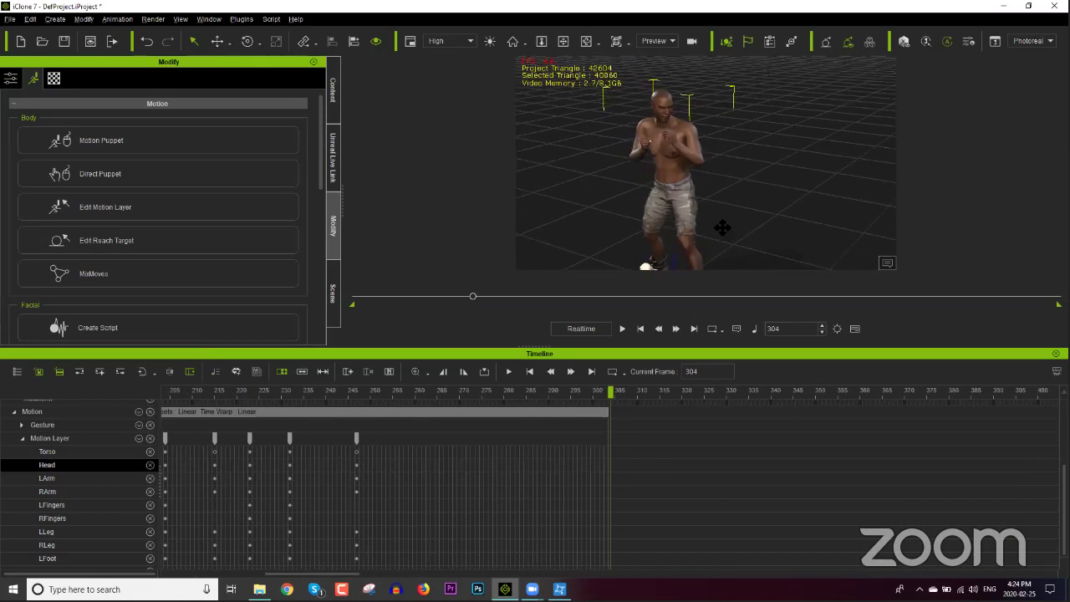
scroll(722, 226, "up", 2)
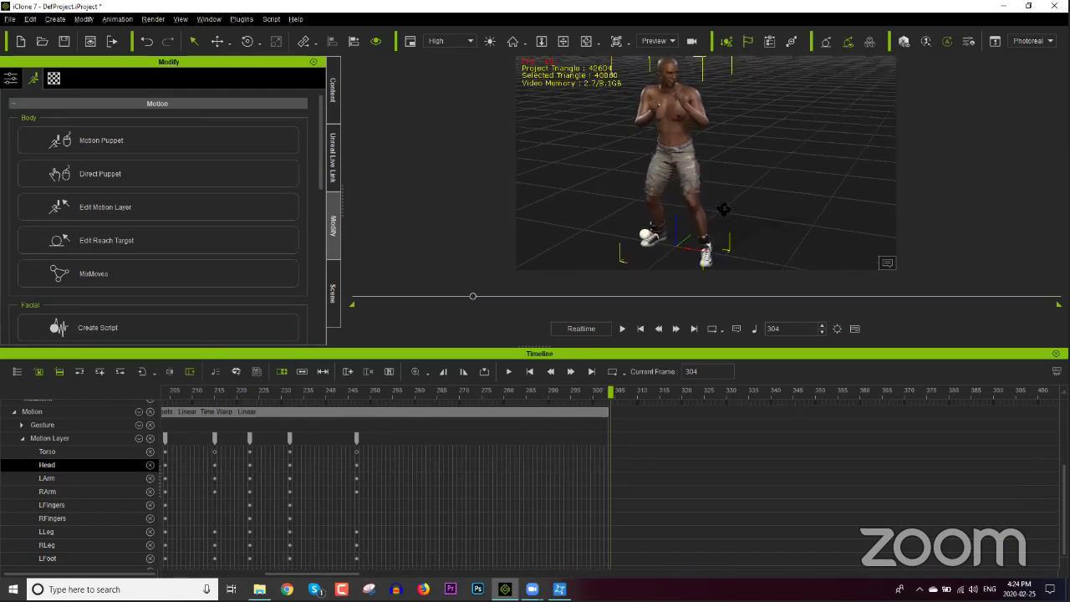
left_click(647, 238)
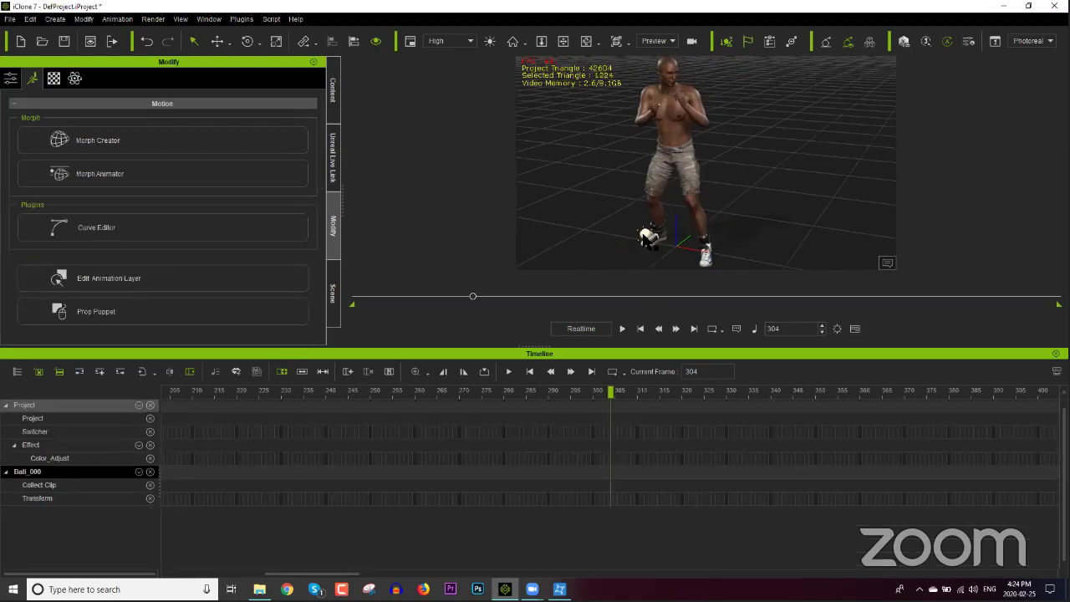
key("Delete")
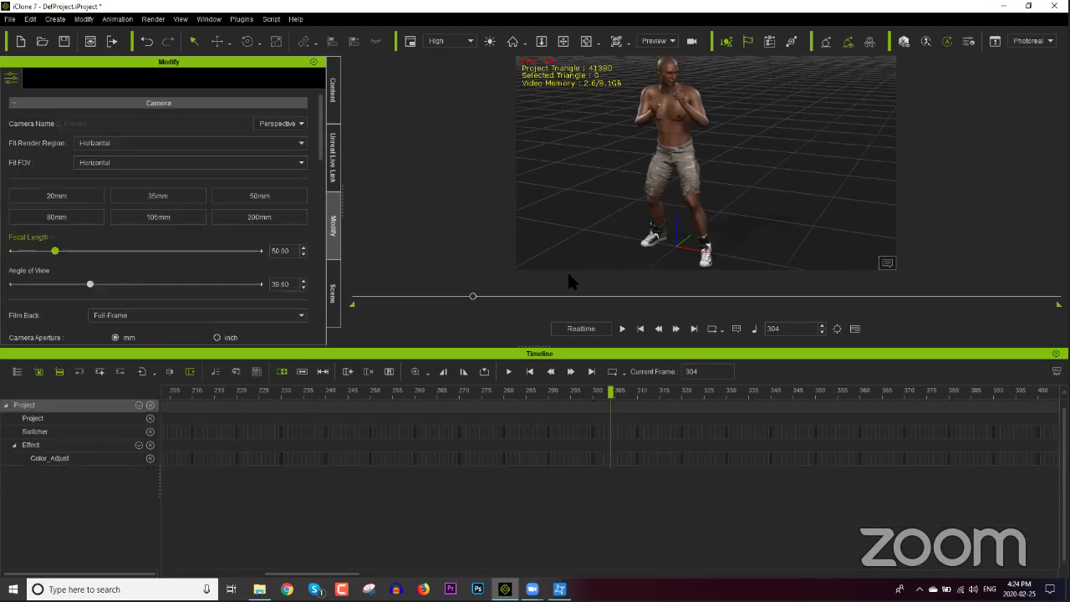
Select the Fighter and open Motion Puppet for its body motion.
left_click(669, 146)
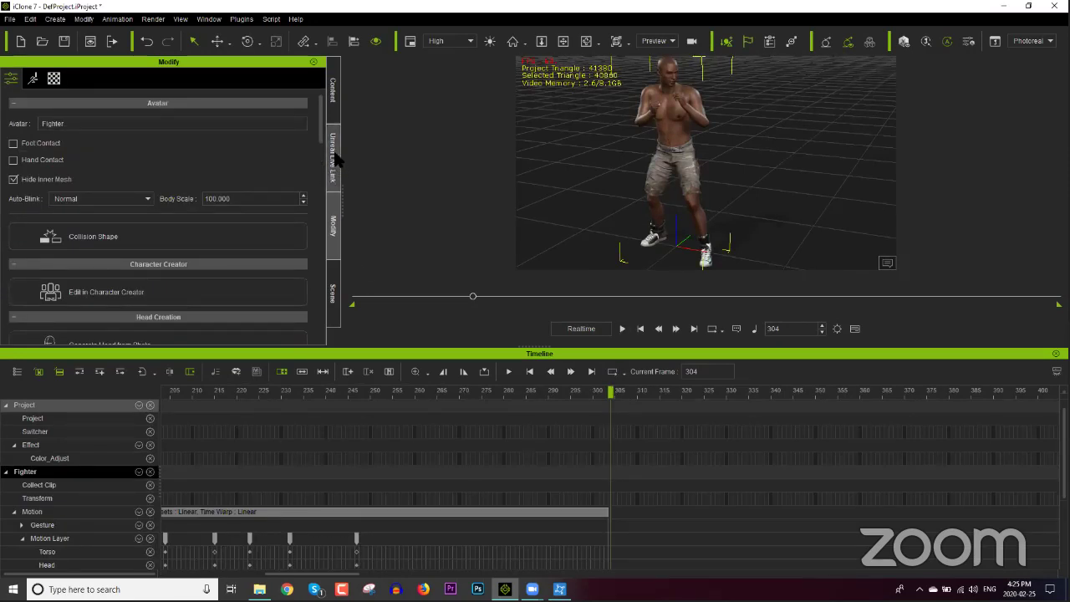
left_click(333, 92)
left_click(333, 224)
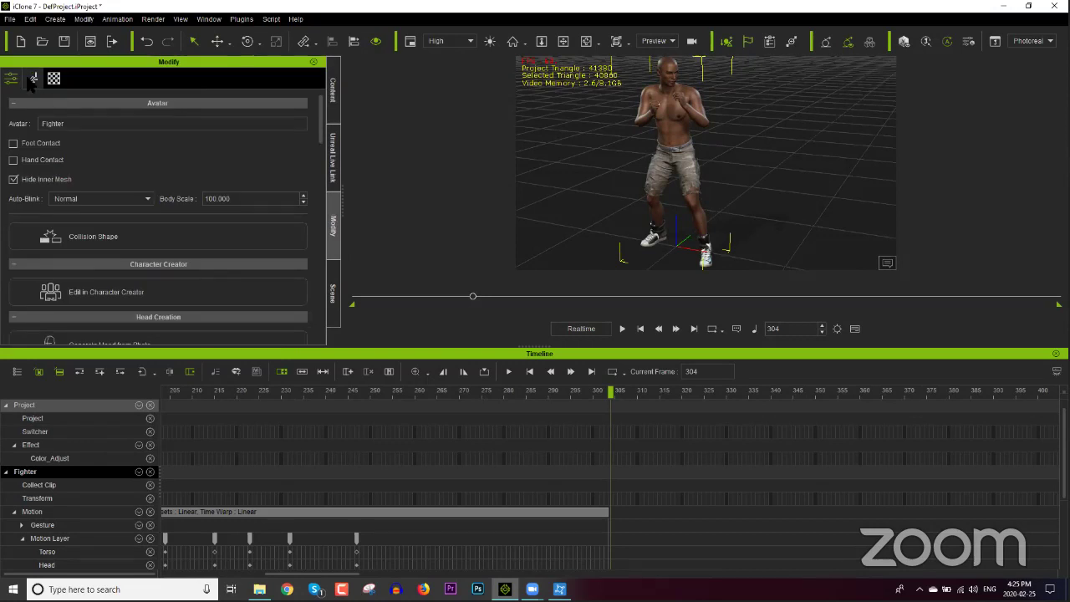
left_click(33, 78)
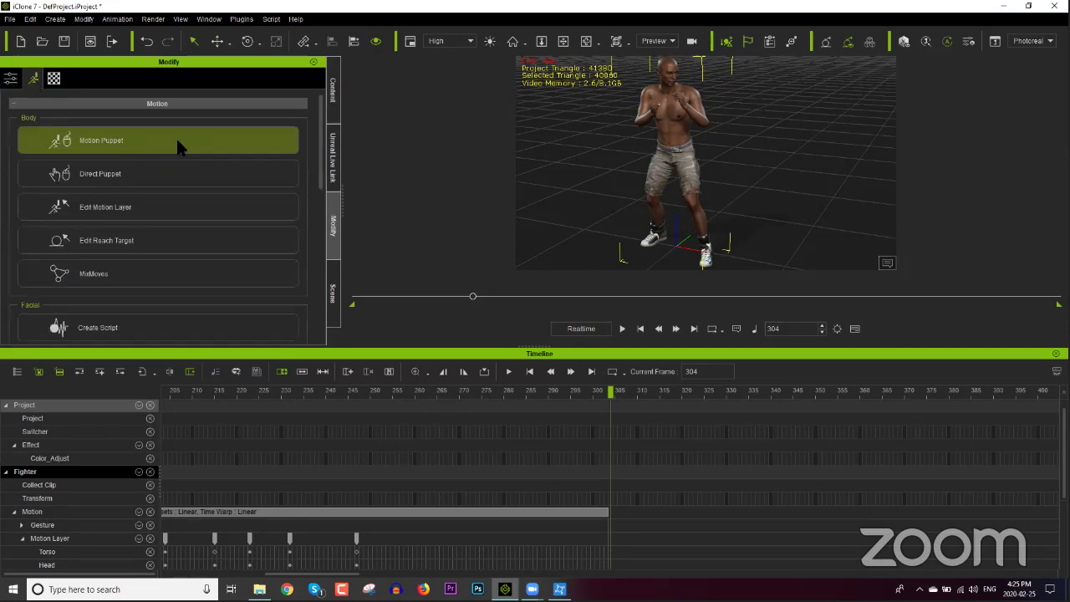
left_click(188, 137)
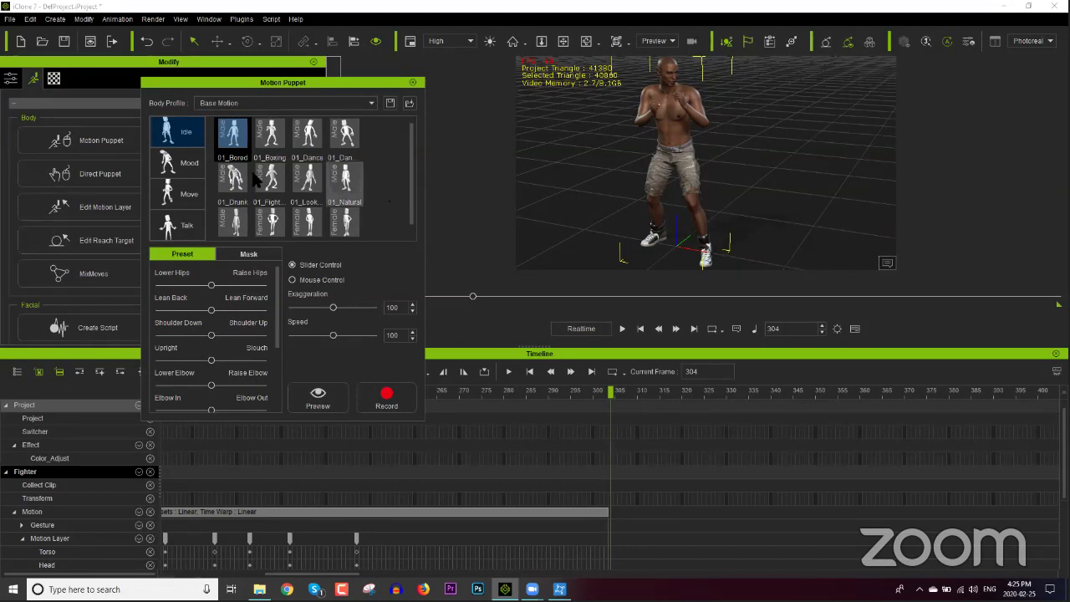
Choose the 01_Boxing idle motion and preview it on the Fighter from frame 304.
left_click(273, 140)
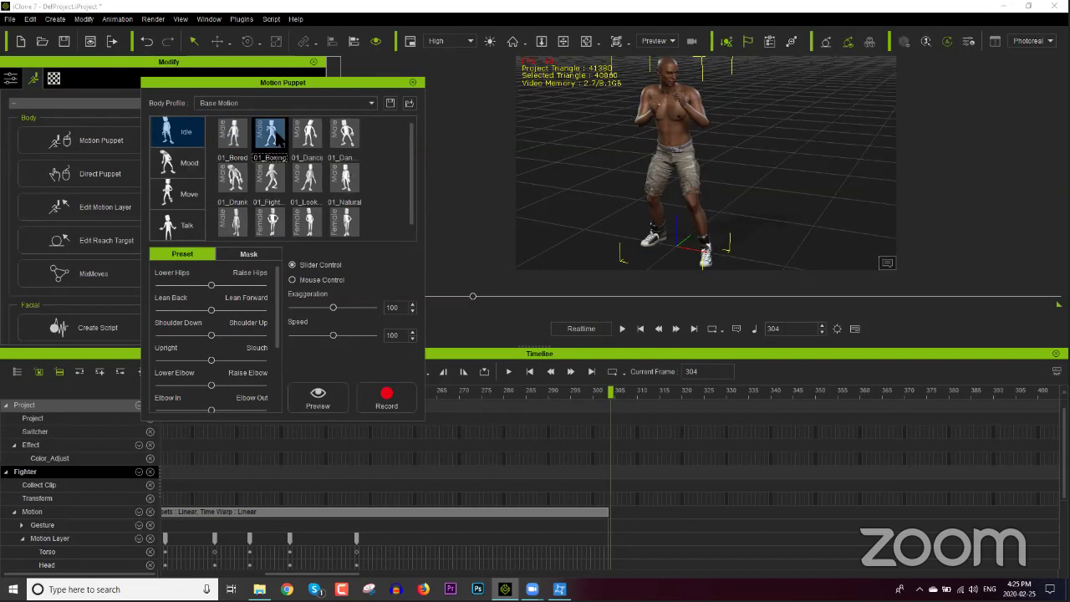
left_click(320, 401)
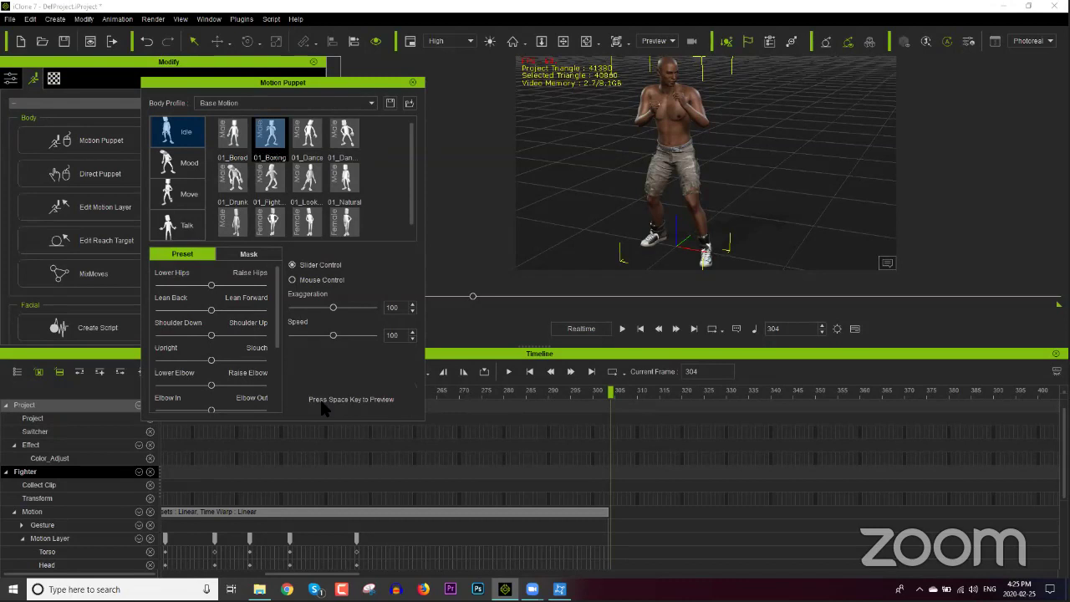
key("space")
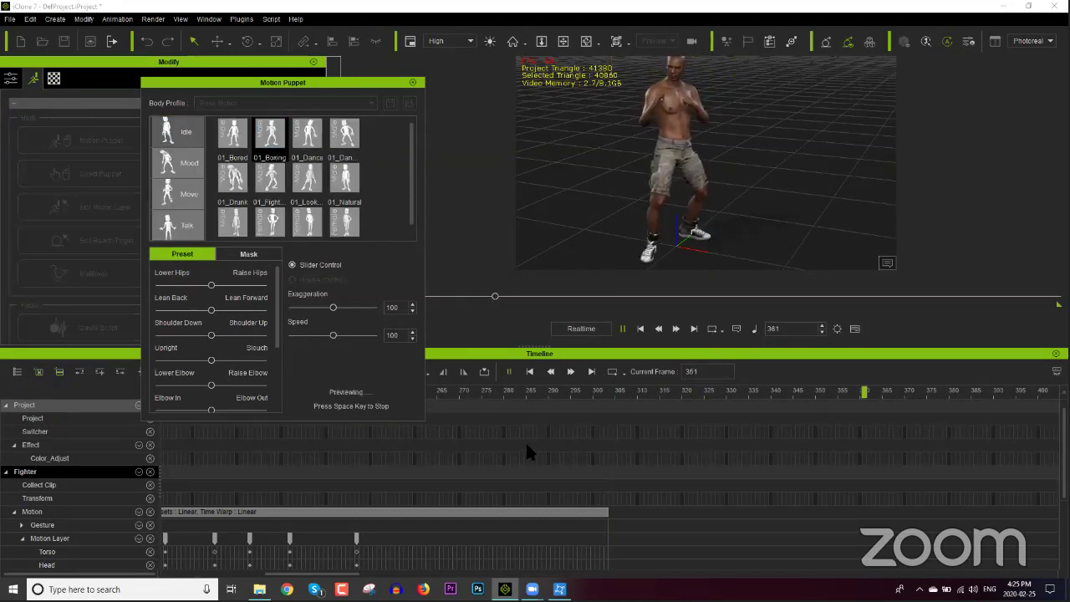
key("space")
left_click(323, 401)
key("space")
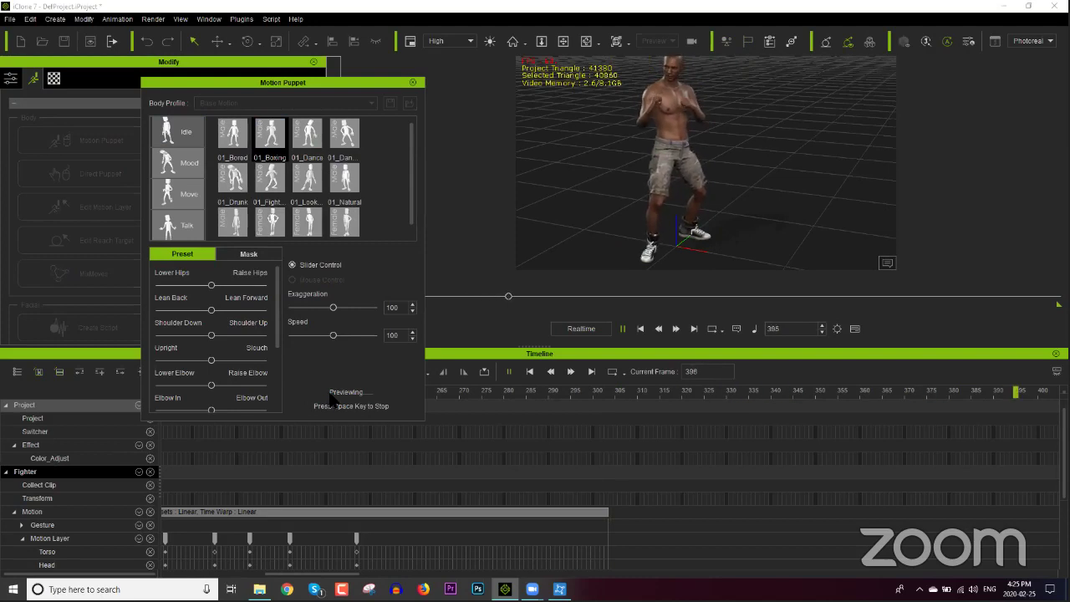
key("space")
left_click(324, 391)
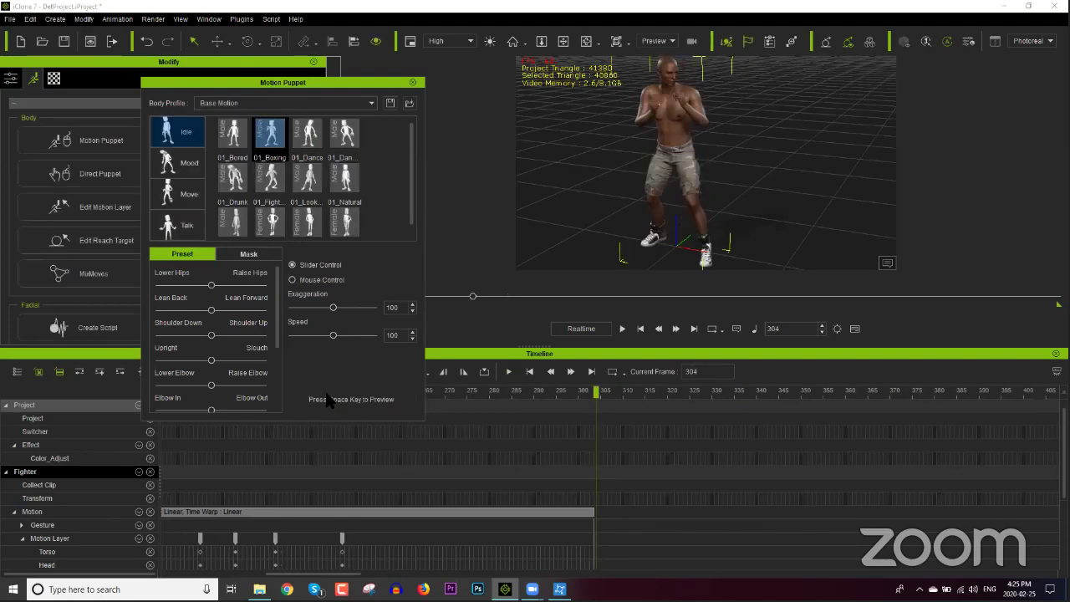
key("space")
key("space")
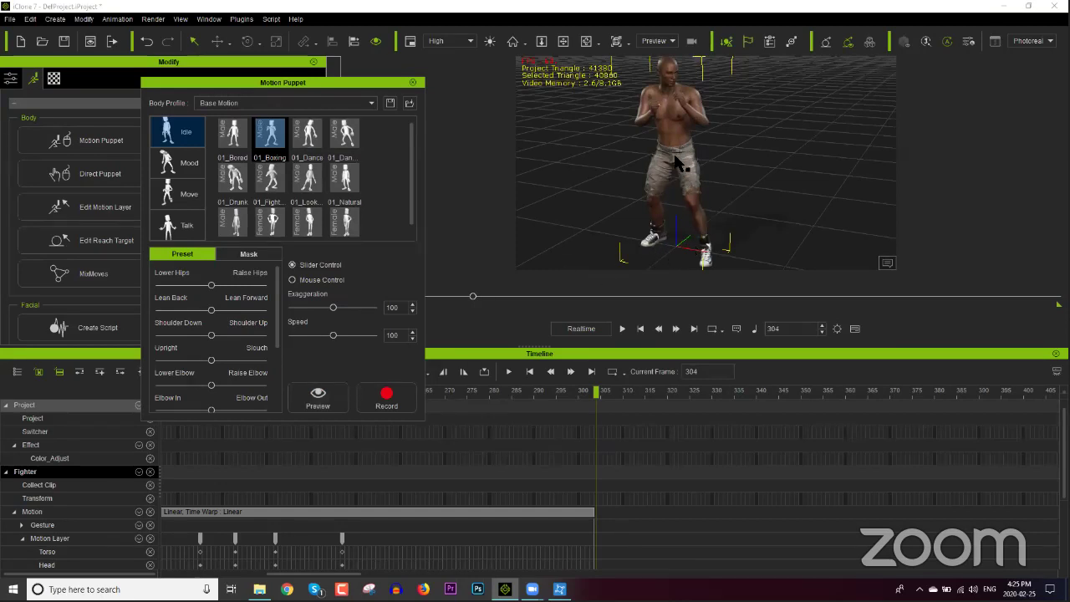
Mask out the hips in Motion Puppet and preview the boxing motion again from frame 304.
left_click(251, 255)
left_click(219, 344)
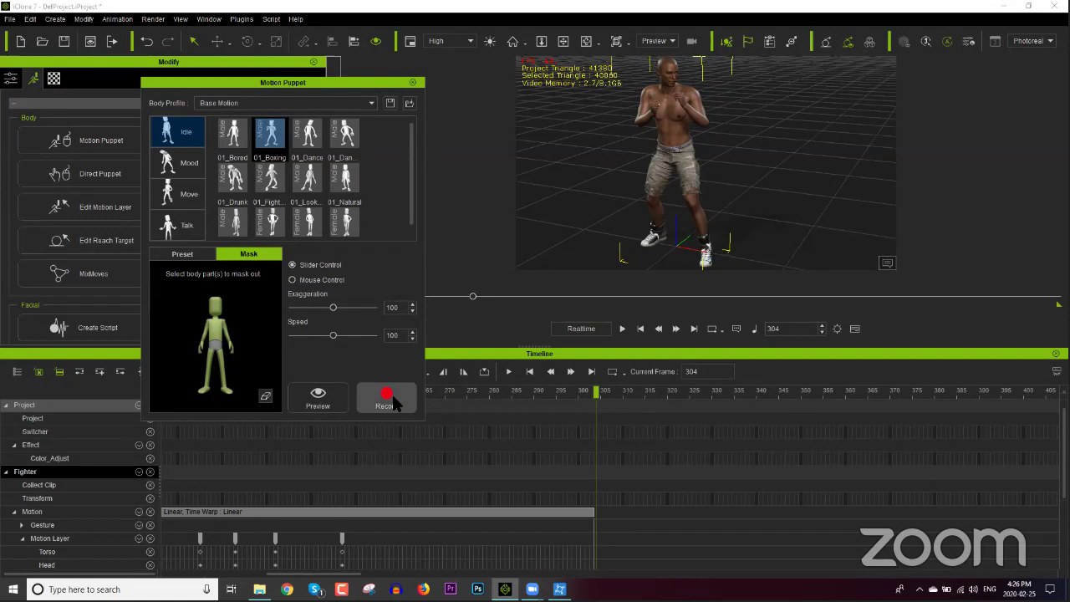
left_click(318, 398)
key("space")
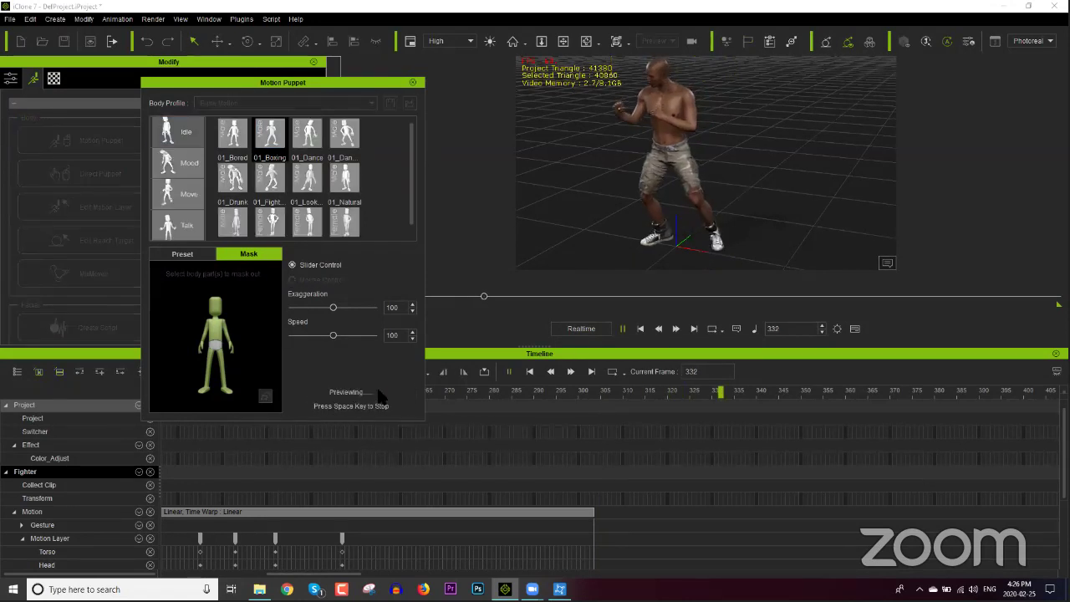
key("space")
left_click(381, 395)
key("space")
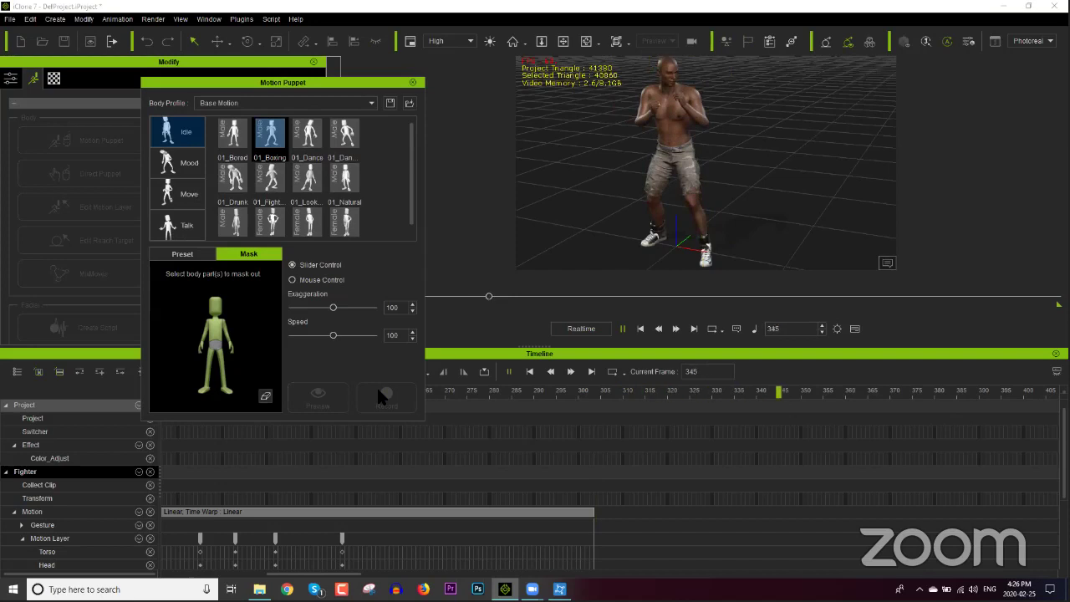
key("space")
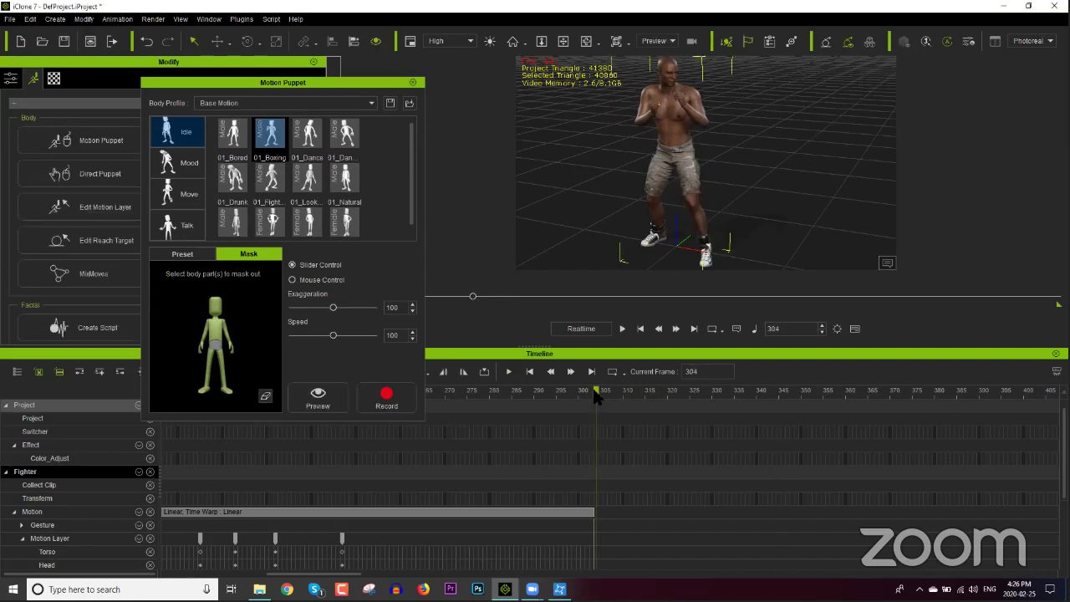
left_click(303, 398)
key("space")
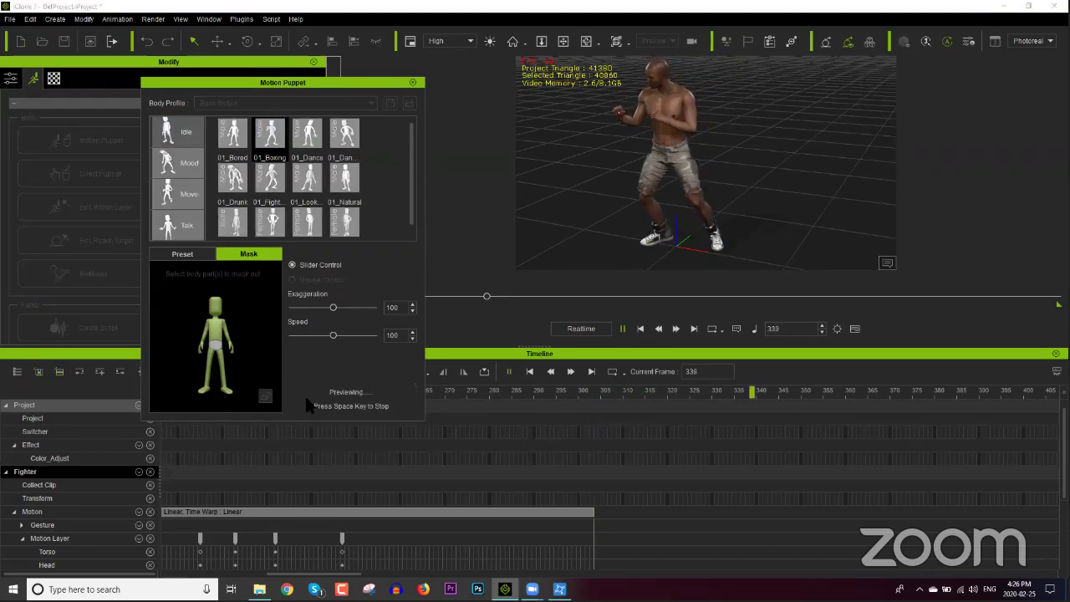
key("space")
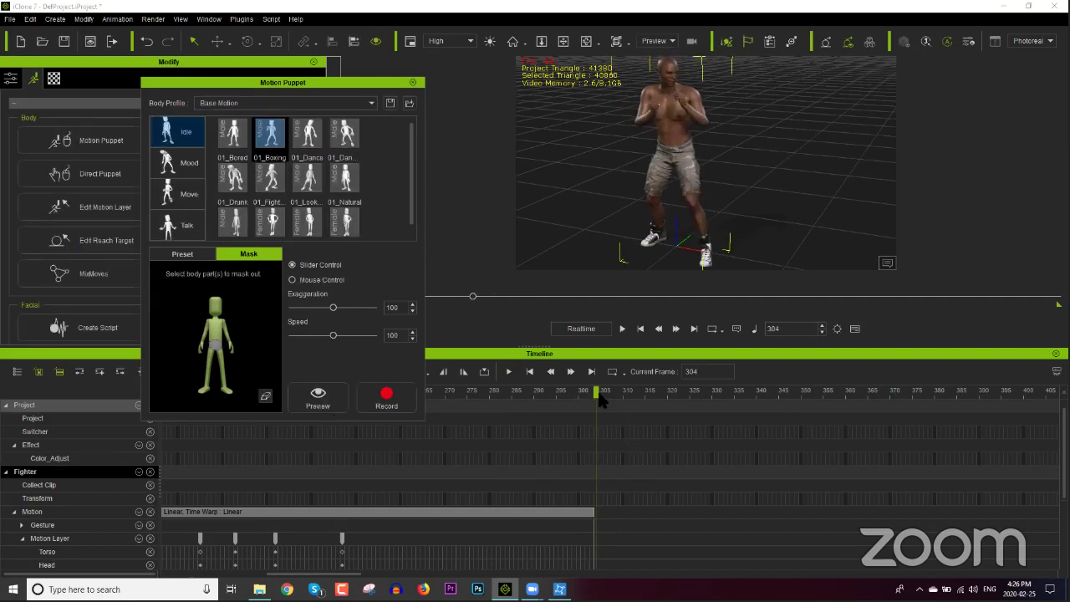
Record the masked boxing motion from frame 309 to about frame 409, check the gap between the clips and close Motion Puppet.
left_click(621, 396)
left_click_drag(622, 399, 618, 398)
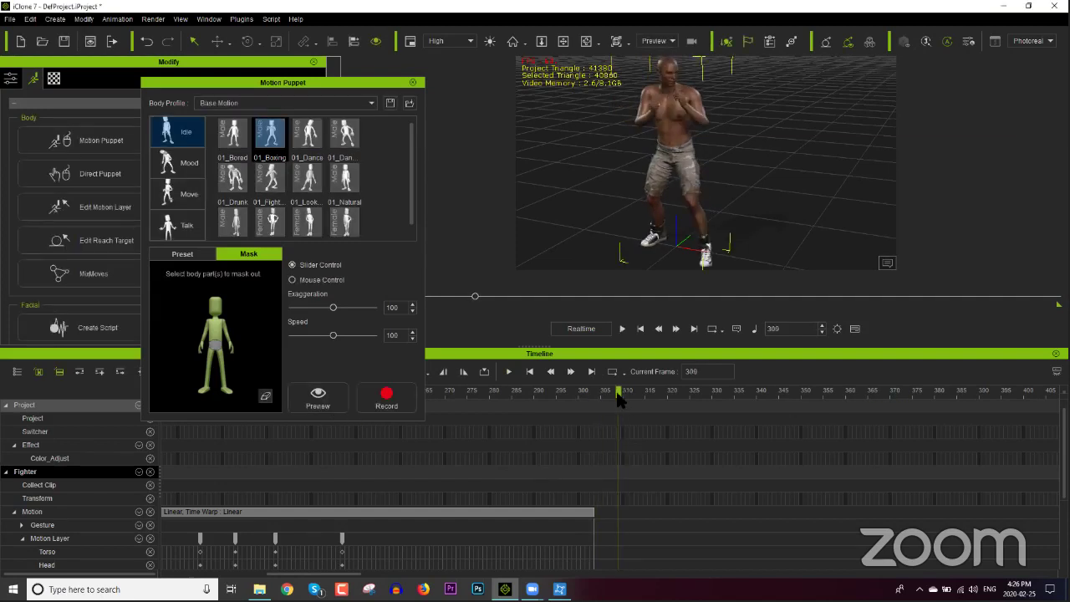
left_click(386, 401)
key("space")
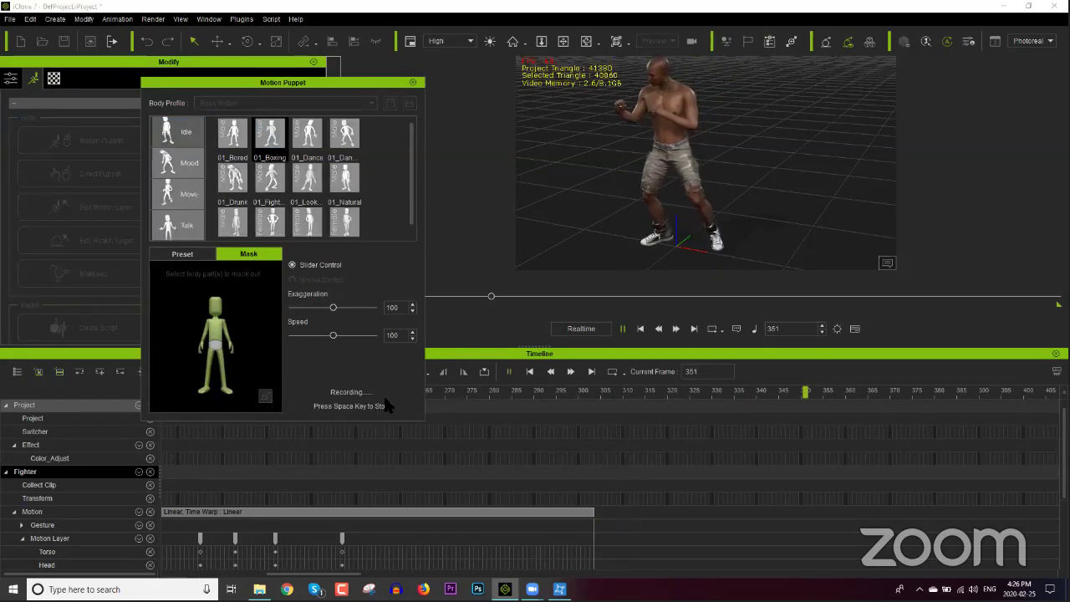
key("space")
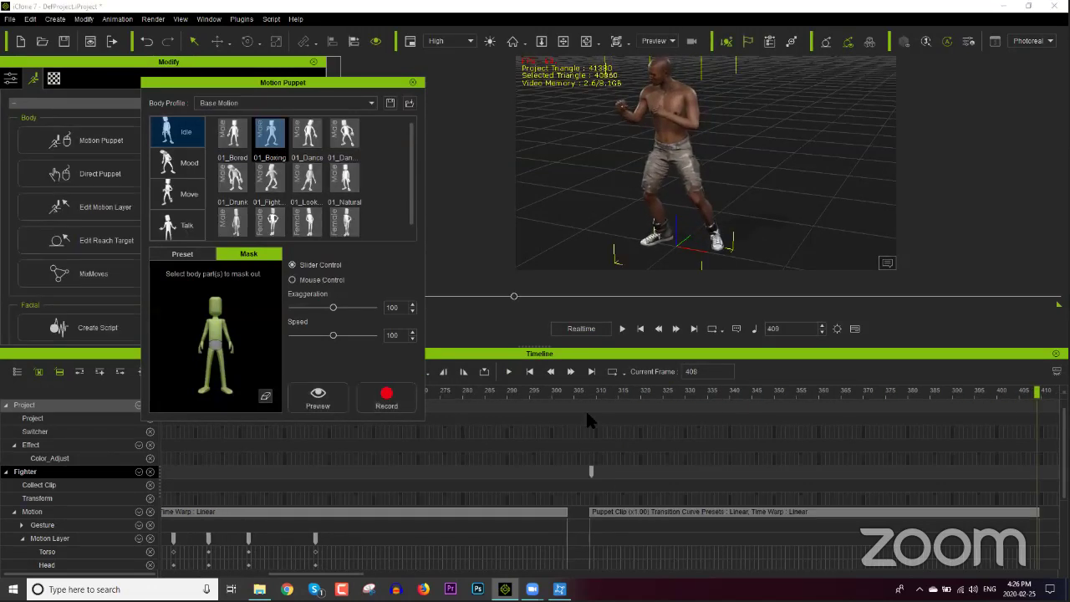
mouse_move(581, 388)
left_mouse_down()
mouse_move(521, 389)
mouse_move(616, 390)
mouse_move(511, 394)
mouse_move(560, 391)
left_mouse_up()
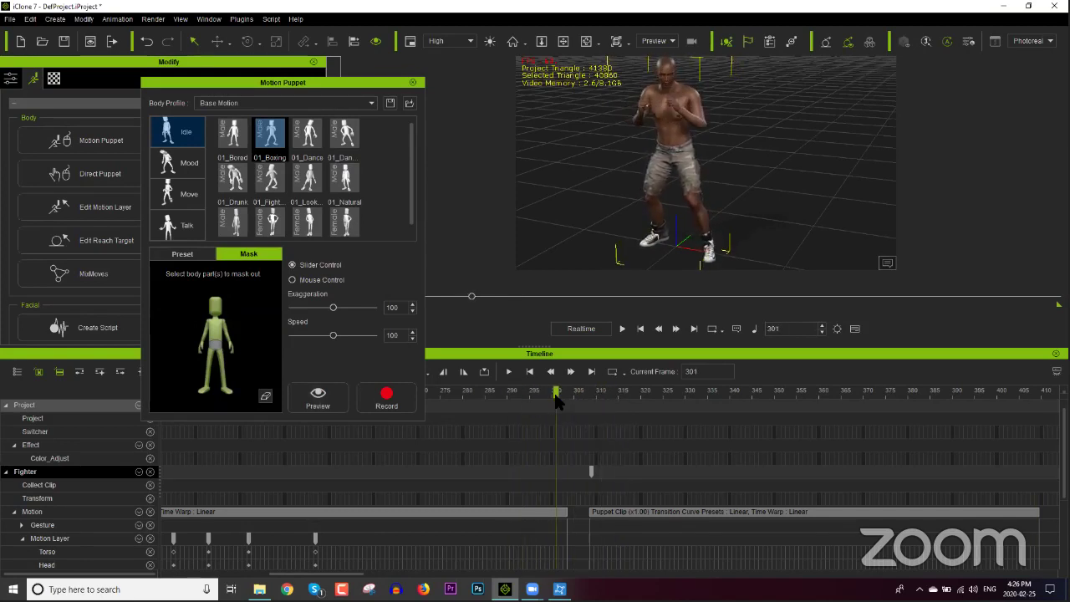
left_click(413, 82)
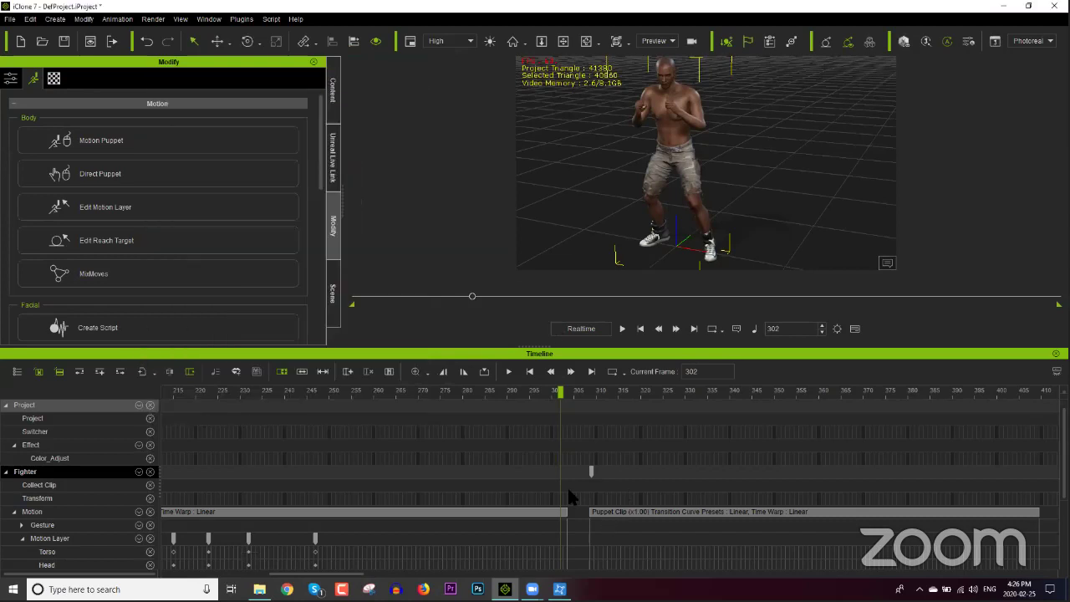
Extend the Puppet Clip's transition back over the end of the punch clip to frame 297.
left_click_drag(583, 393, 555, 406)
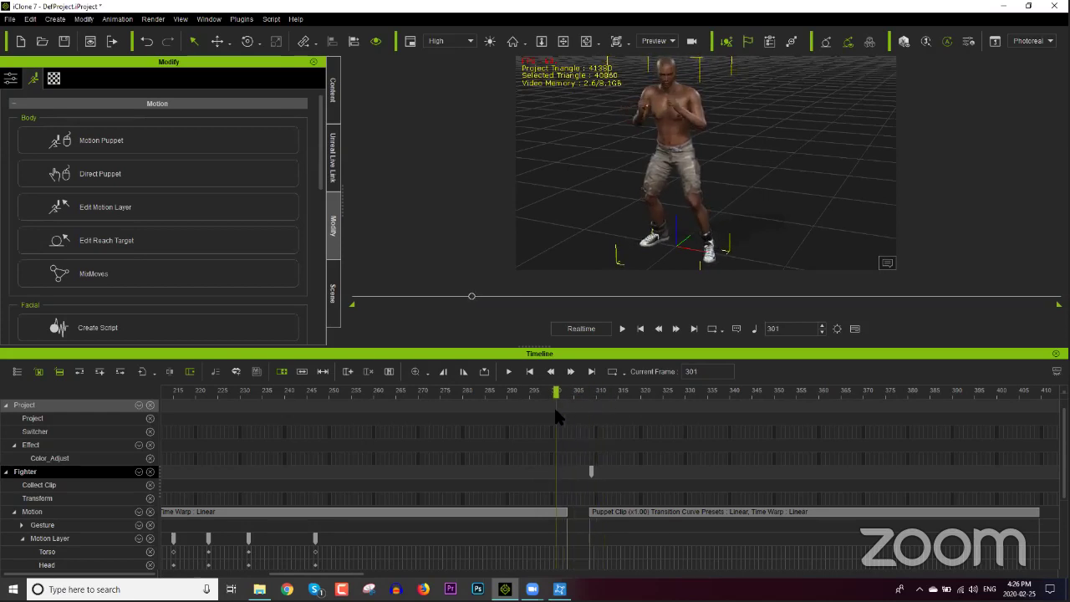
left_click(573, 510)
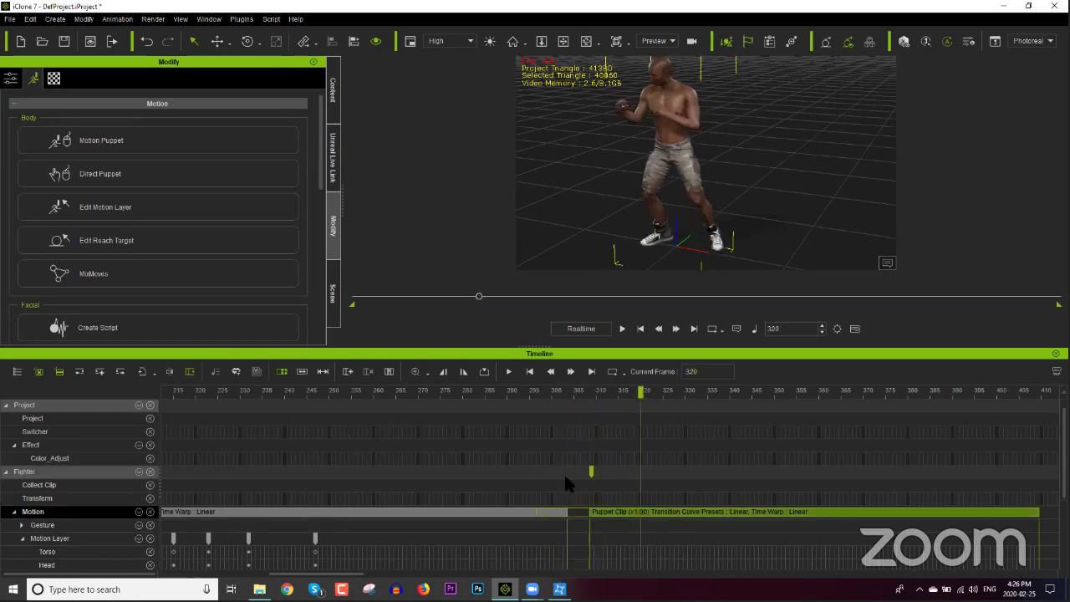
left_click(536, 395)
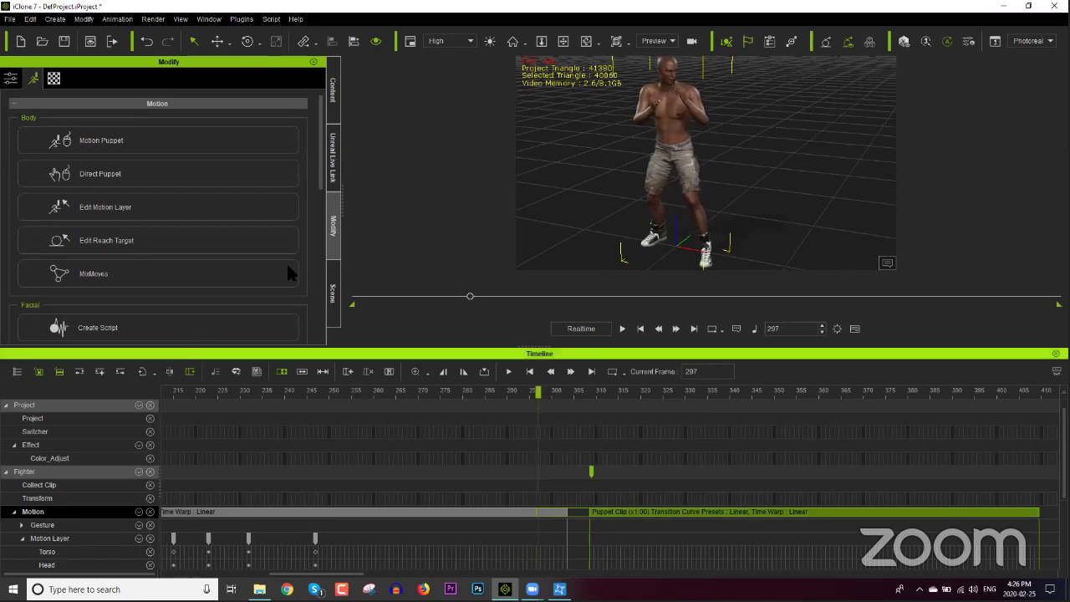
Open Edit Motion Layer, enlarge the viewport and scrub frames 297 to 309 to examine the Fighter's feet up close.
left_click(168, 208)
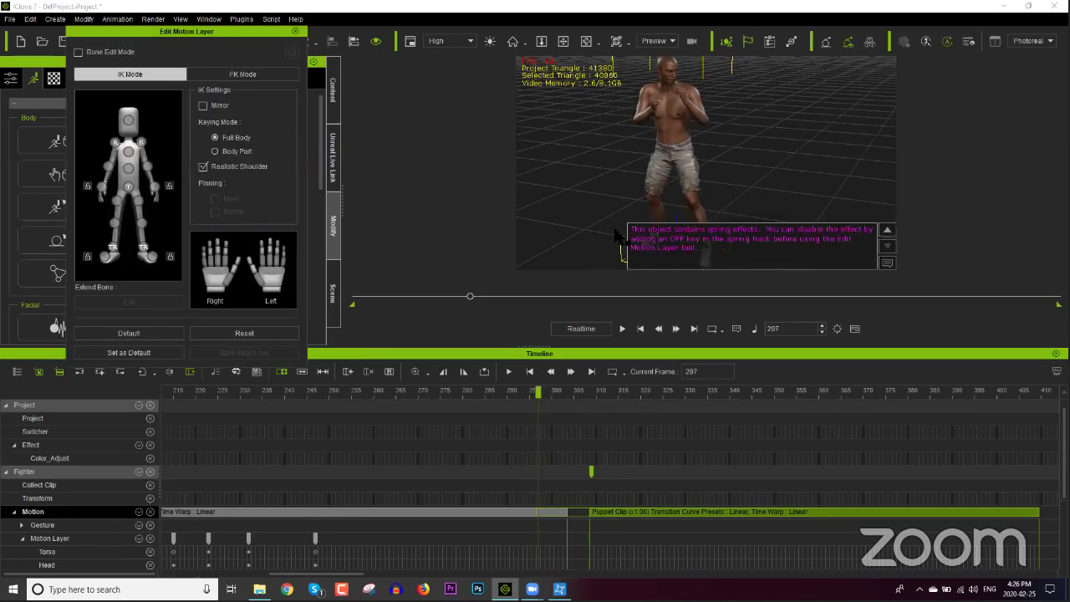
left_click_drag(535, 356, 539, 393)
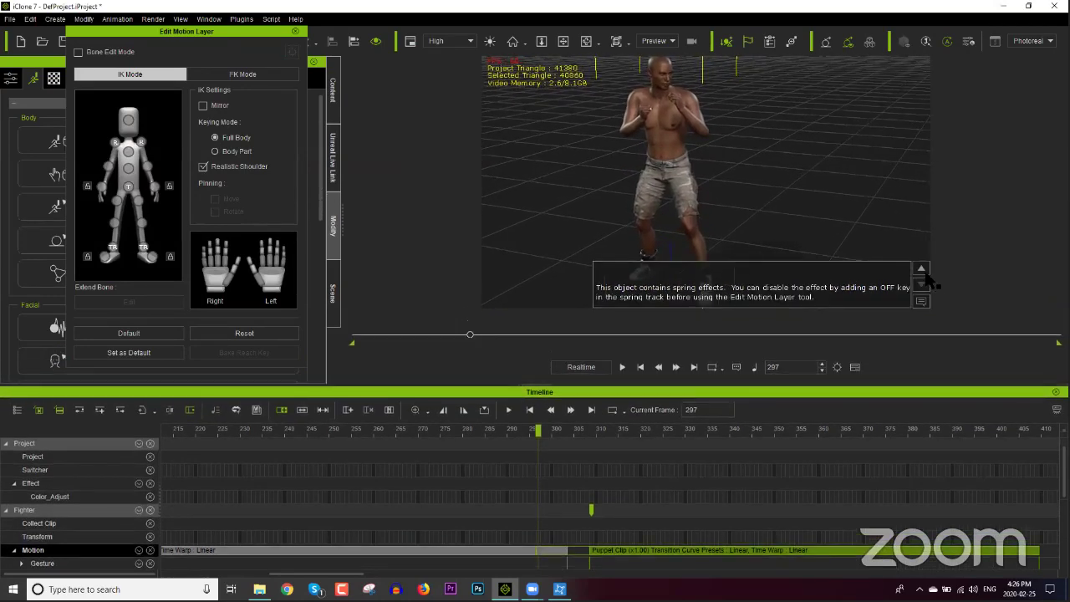
left_click(920, 303)
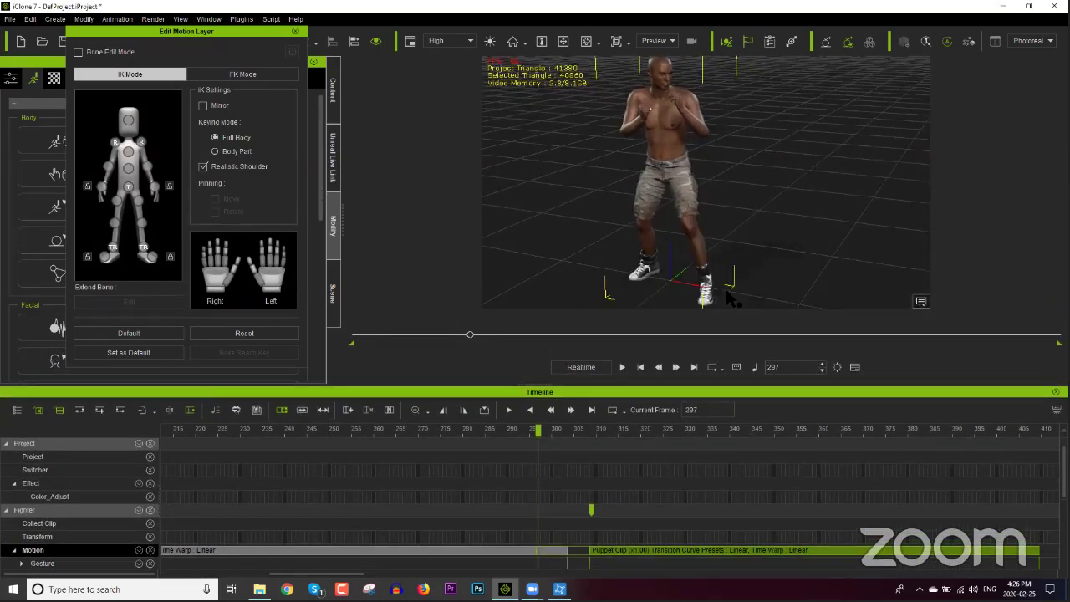
scroll(728, 290, "up", 5)
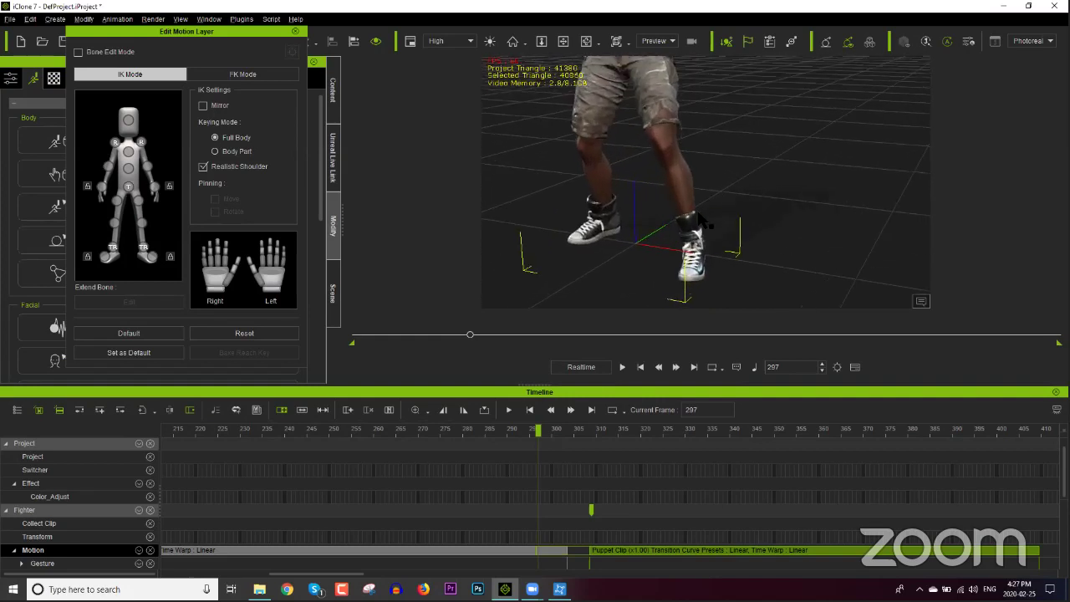
left_click_drag(539, 431, 592, 433)
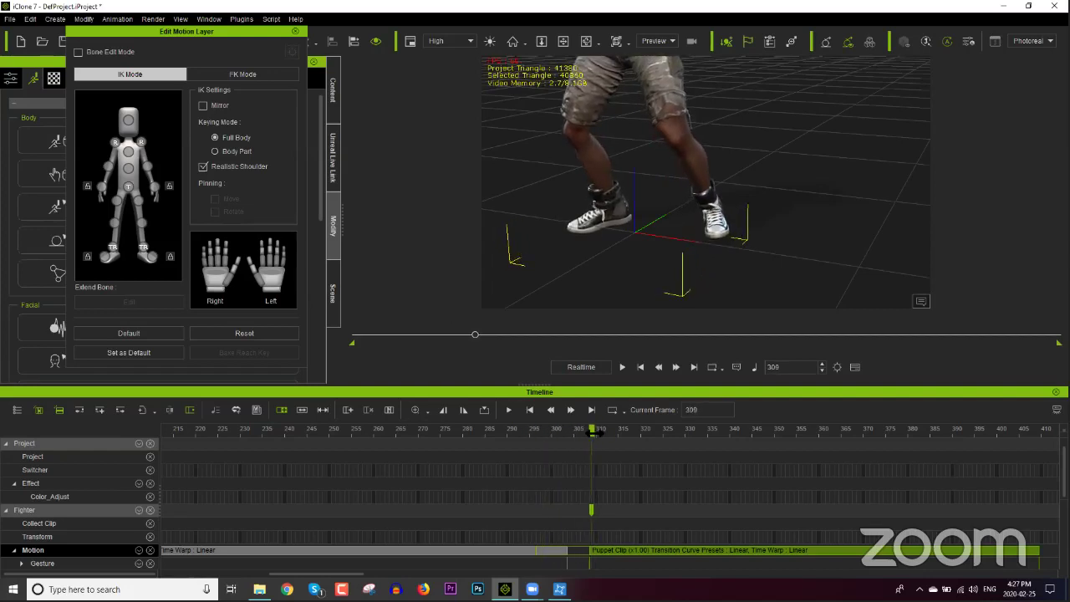
Extend the Puppet Clip's transition back to frame 283 and reset the motion layer pose there to add a key.
left_click_drag(542, 554, 500, 553)
left_click_drag(485, 433, 477, 460)
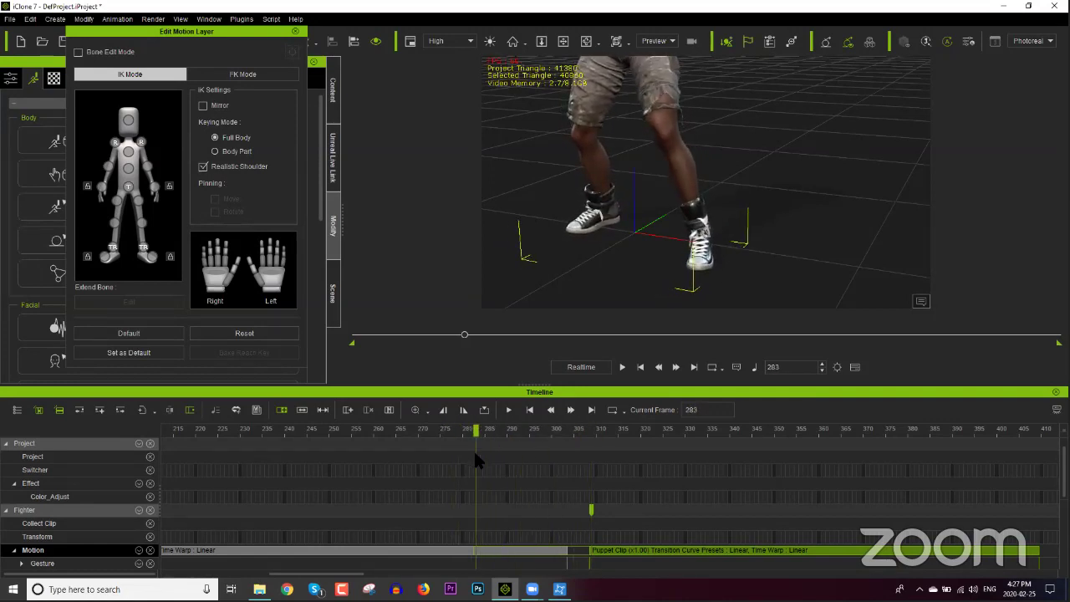
left_click(233, 337)
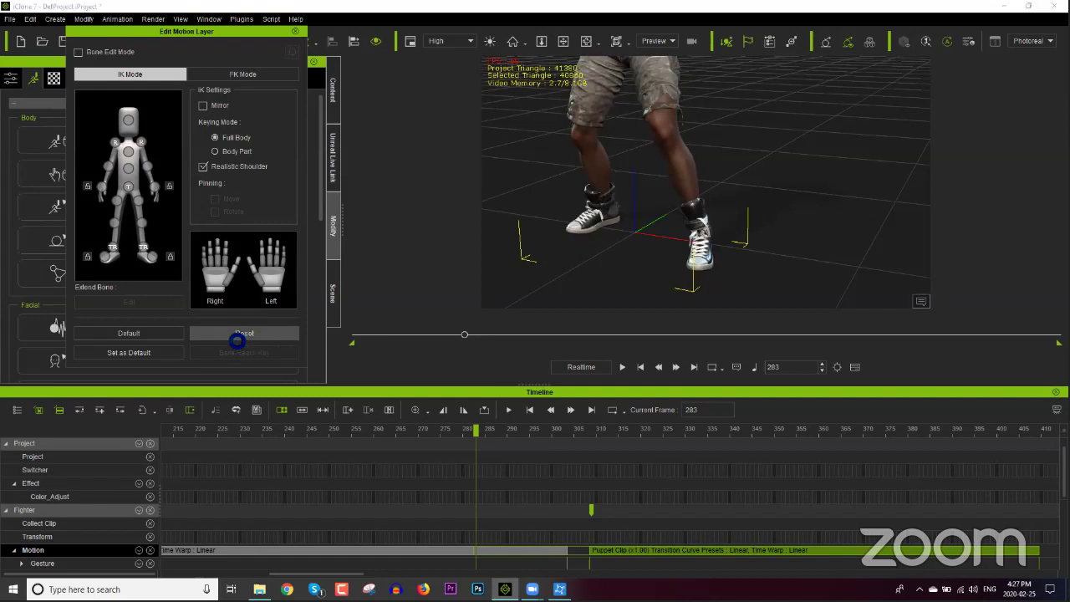
scroll(530, 496, "down", 3)
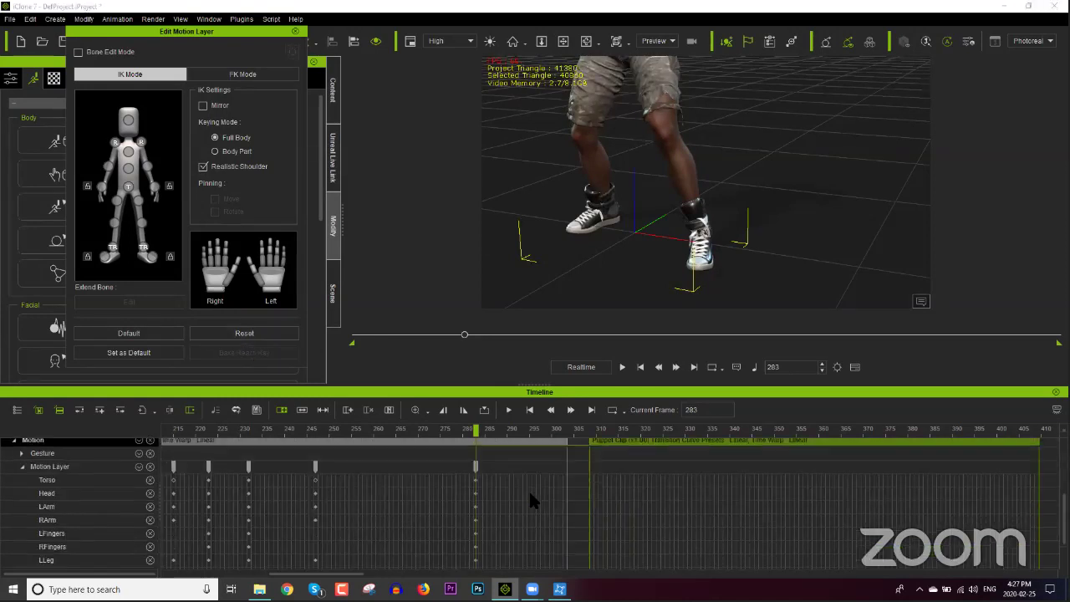
scroll(495, 520, "up", 2)
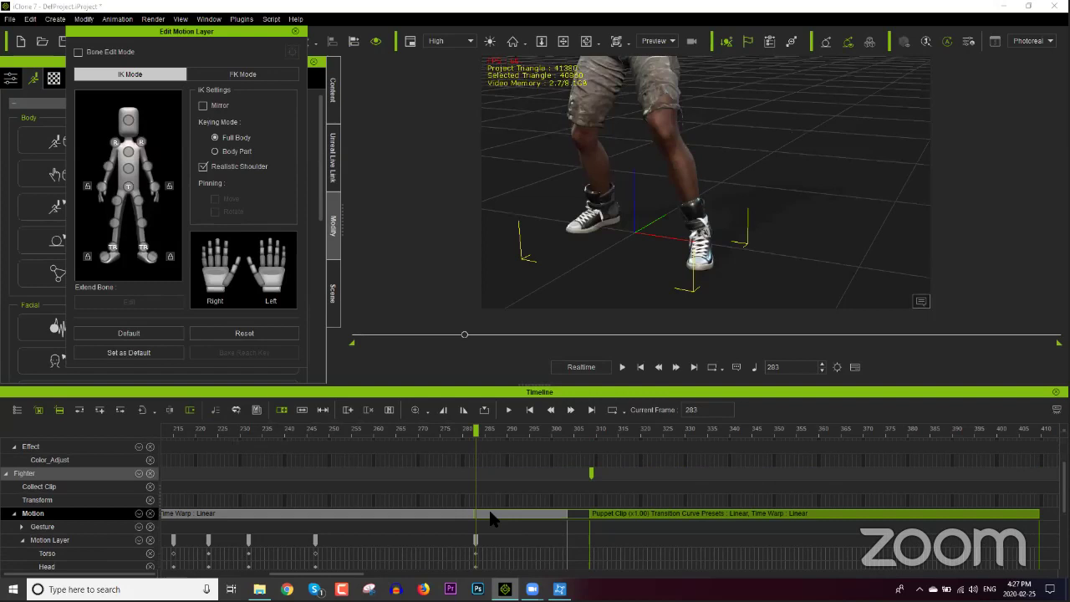
Raise the Fighter's left foot slightly at frame 296 to key it in the motion layer.
left_click(531, 430)
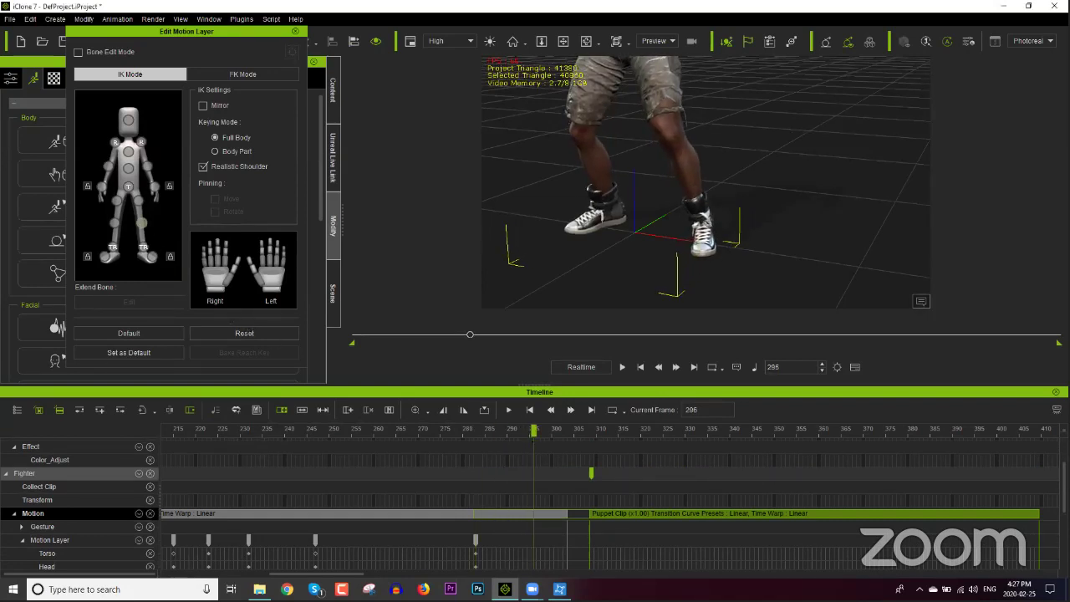
left_click(143, 248)
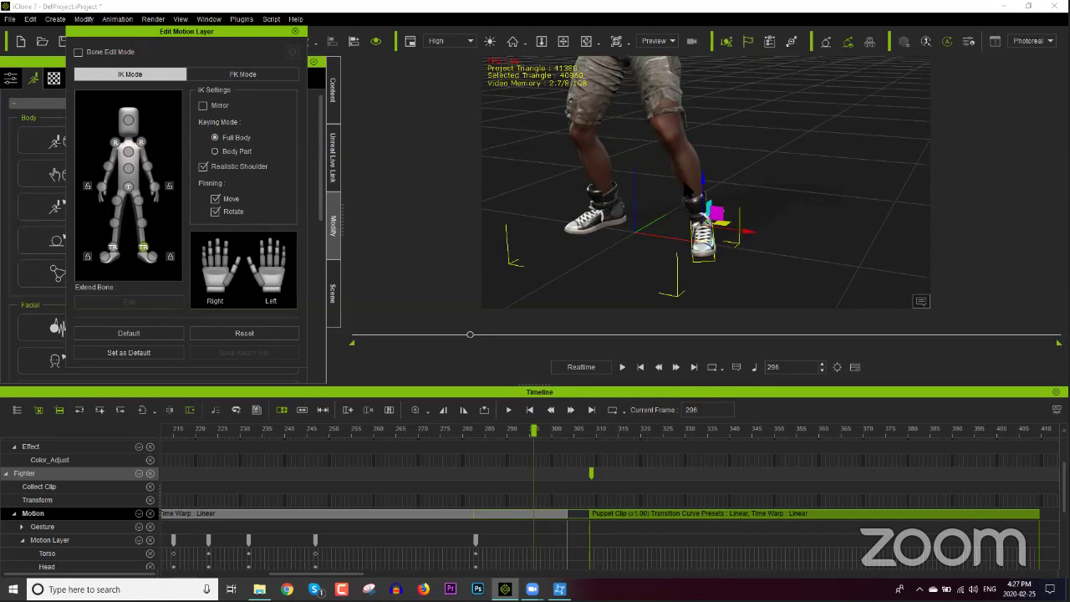
left_click_drag(706, 184, 704, 172)
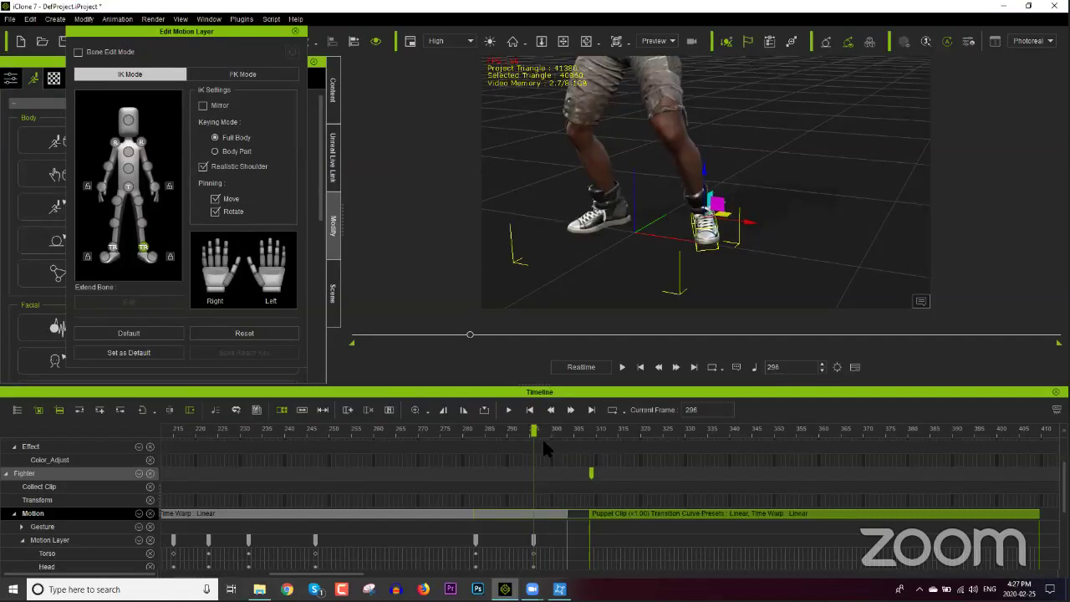
Reset the motion layer pose at frame 309 and lower the left foot slightly towards the floor there.
left_click_drag(556, 434, 590, 439)
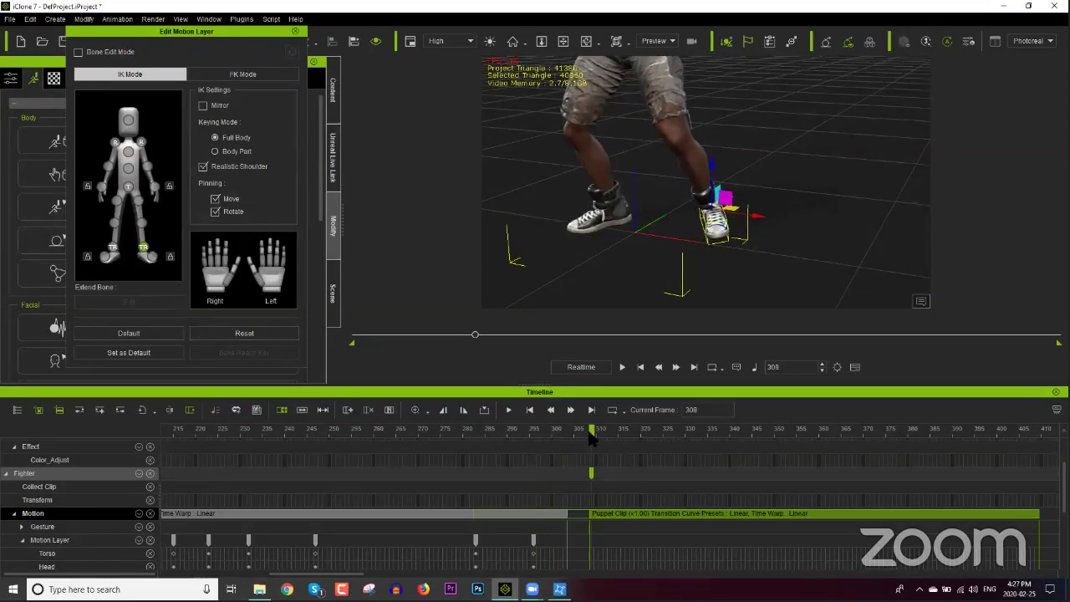
left_click(247, 333)
left_click(251, 334)
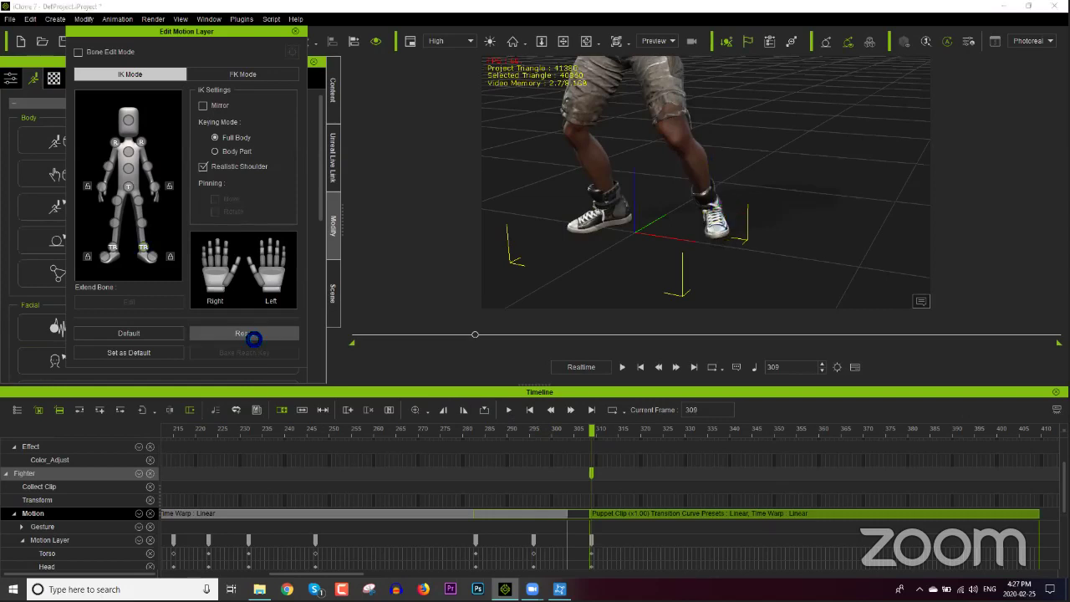
left_click(610, 535)
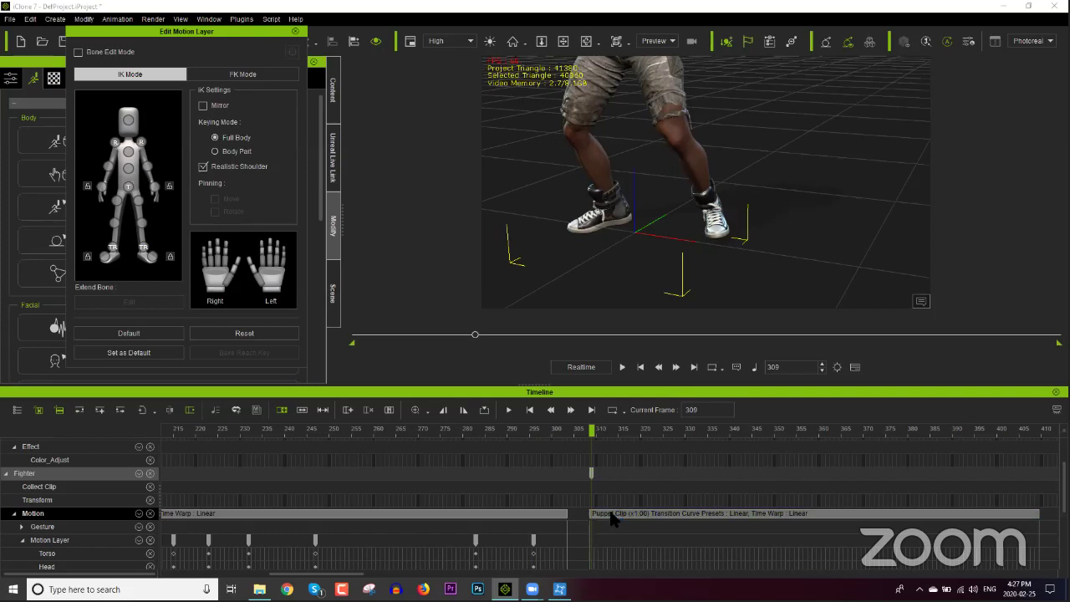
right_click_drag(831, 269, 685, 232)
left_click(689, 192)
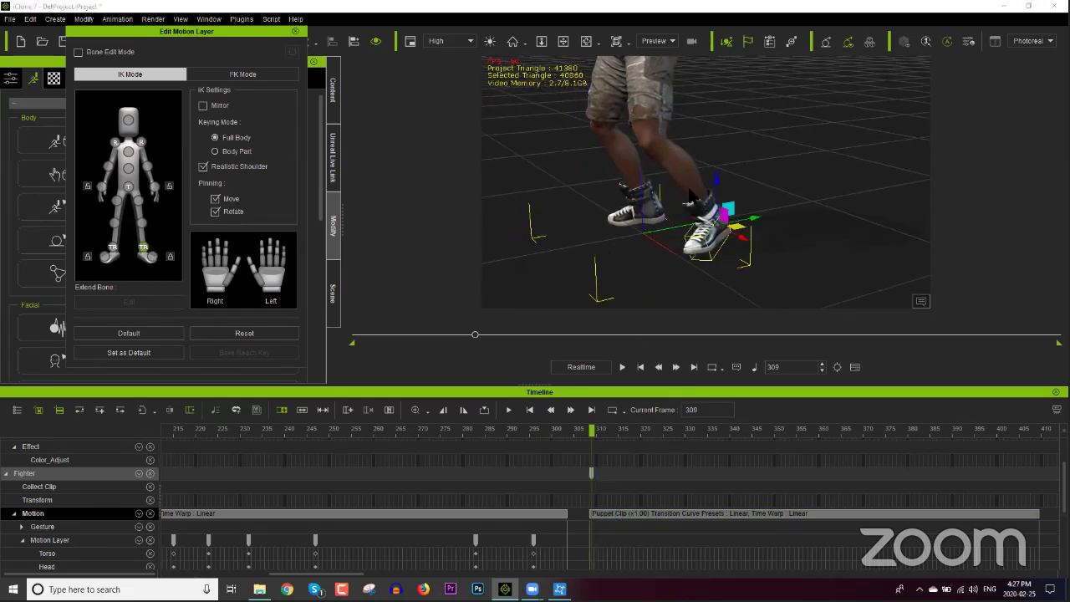
mouse_move(717, 185)
left_mouse_down()
mouse_move(718, 202)
mouse_move(717, 189)
left_mouse_up()
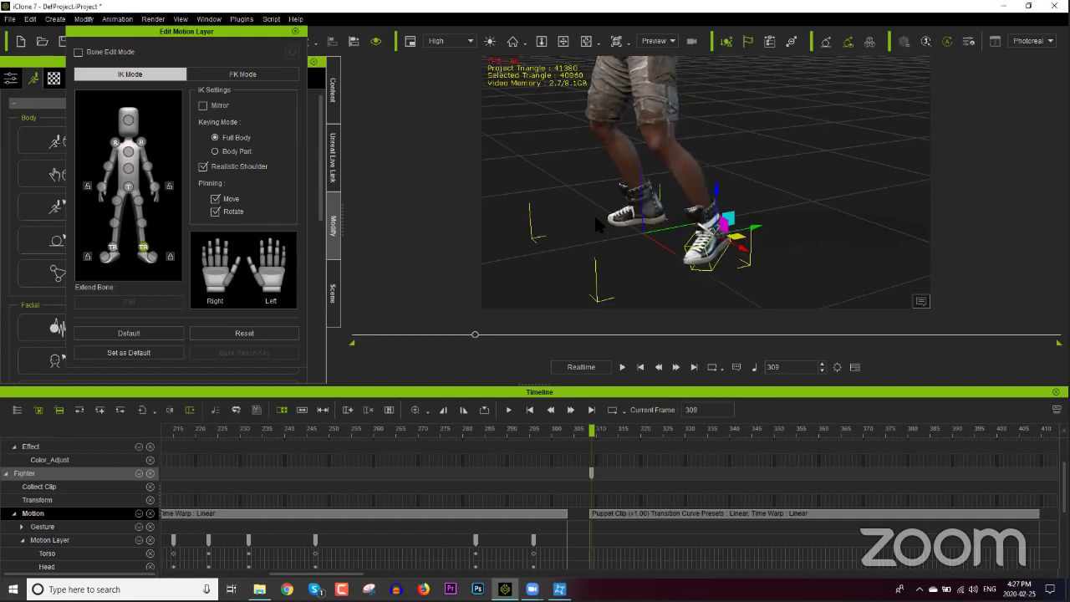
Close Edit Motion Layer and enable Foot Contact for the Fighter avatar.
left_click(294, 31)
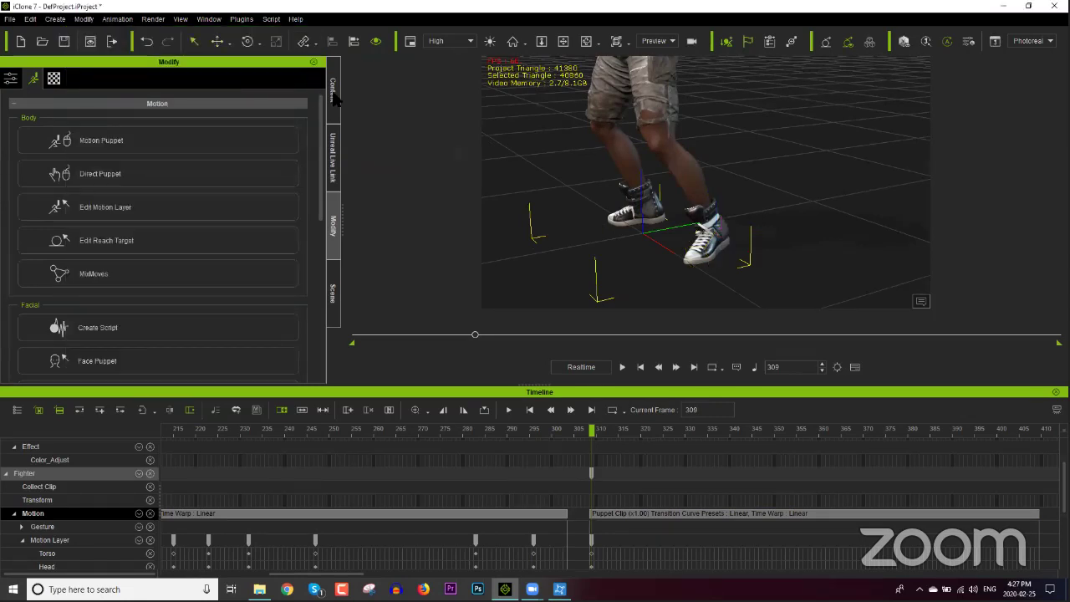
left_click(10, 79)
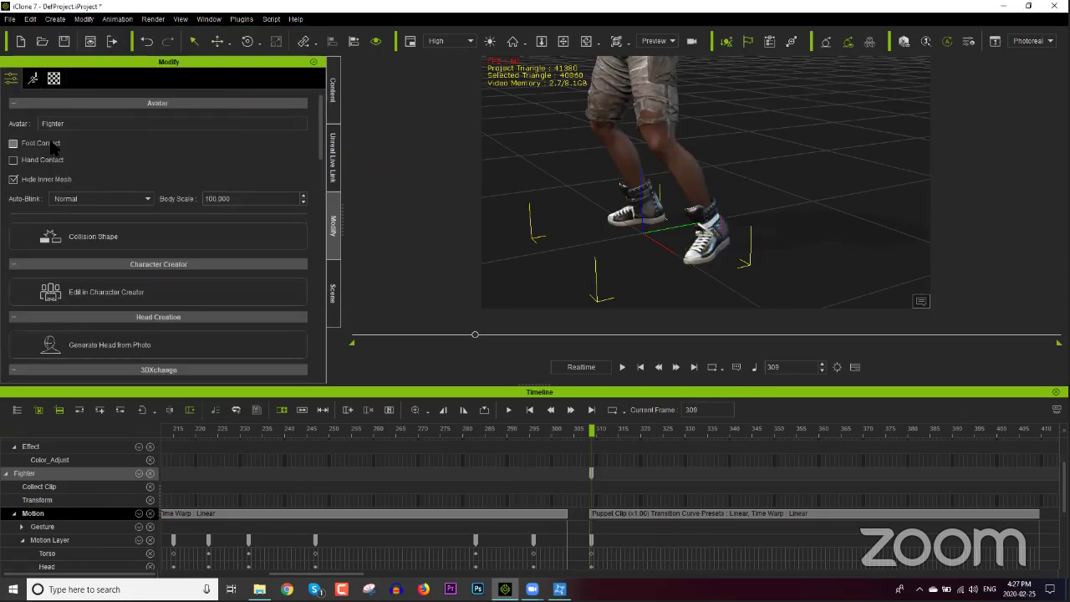
left_click(52, 144)
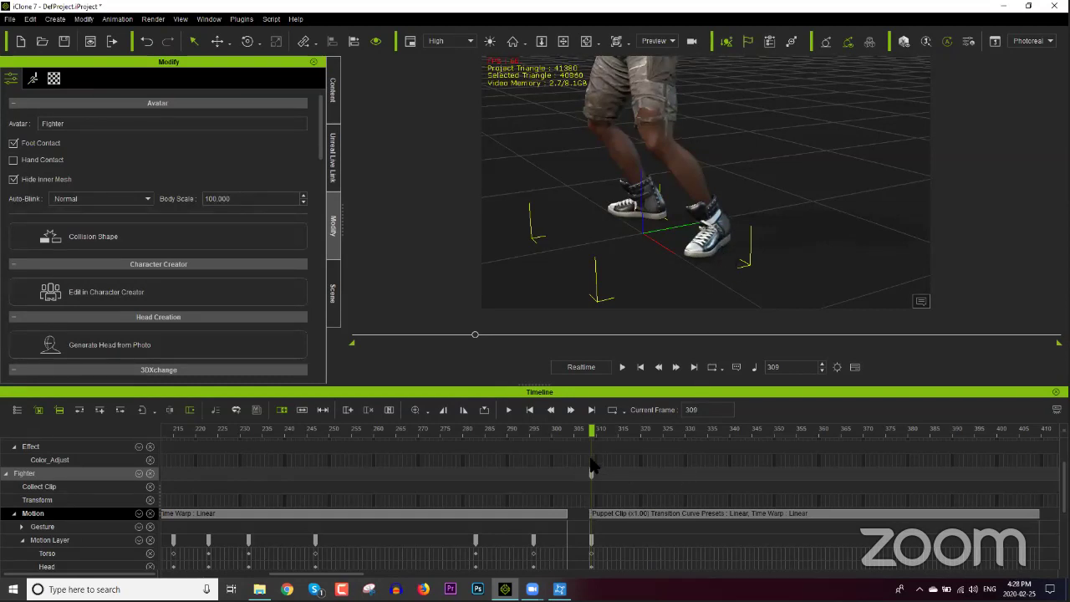
Reopen Edit Motion Layer, adjust the left foot's height at frame 309 and play back the transition into the Puppet Clip.
left_click(33, 77)
left_click(142, 210)
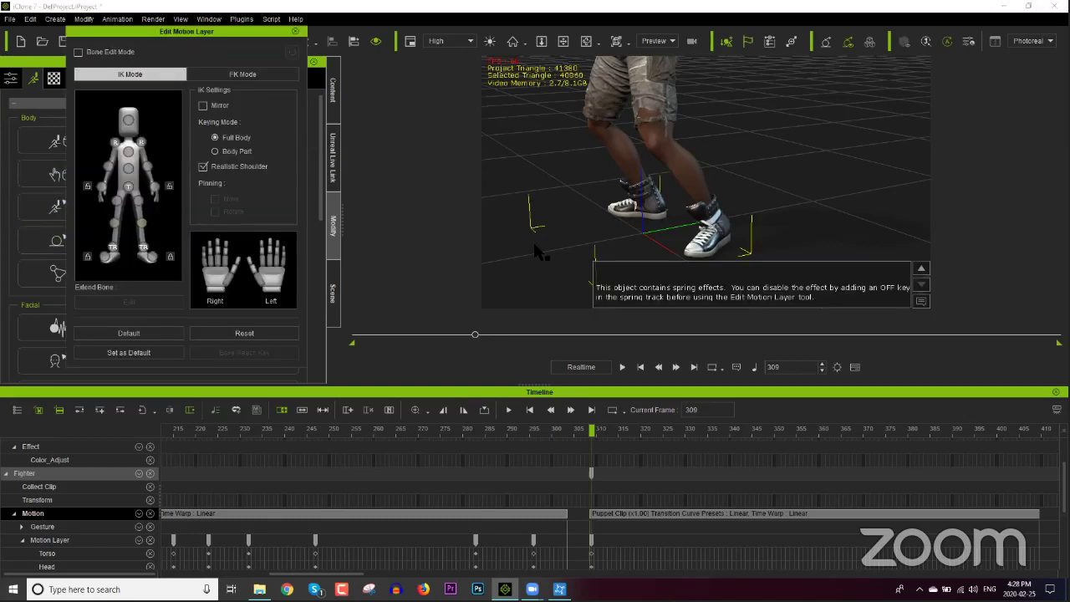
left_click(669, 200)
left_click_drag(723, 219, 724, 182)
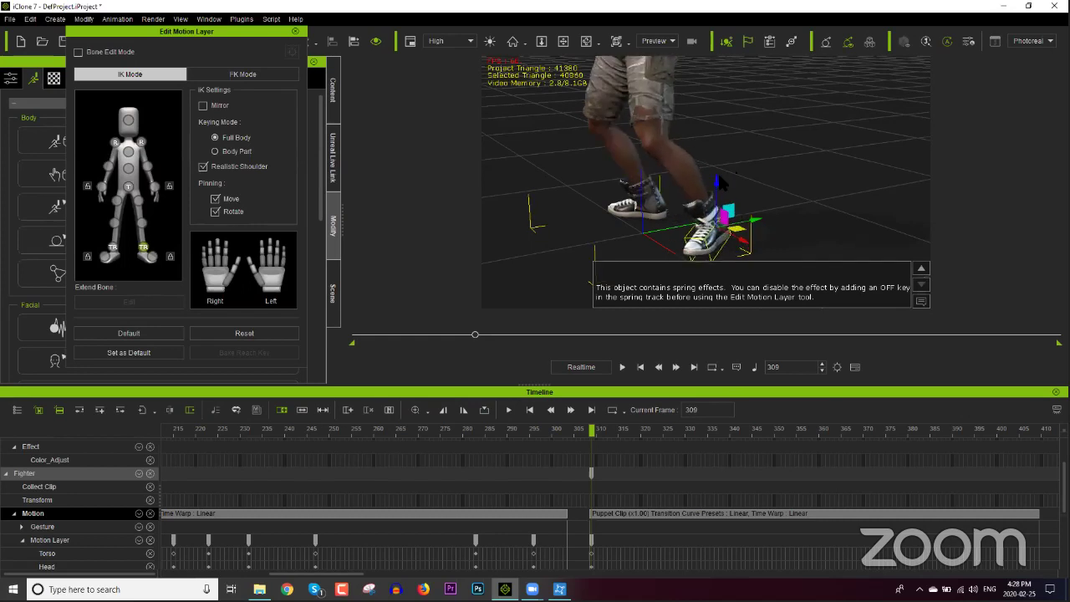
key("space")
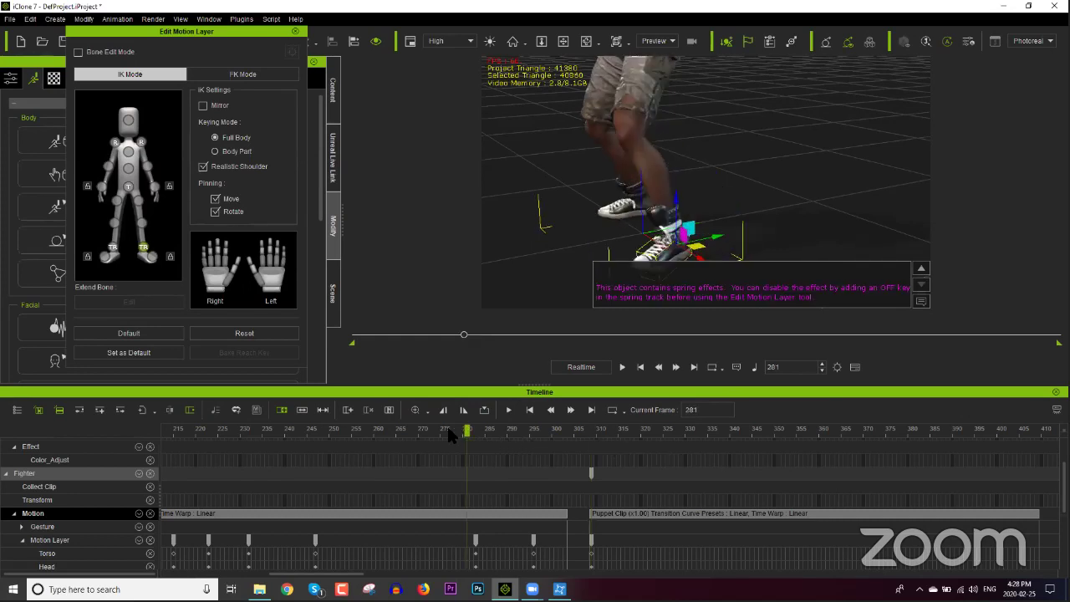
key("space")
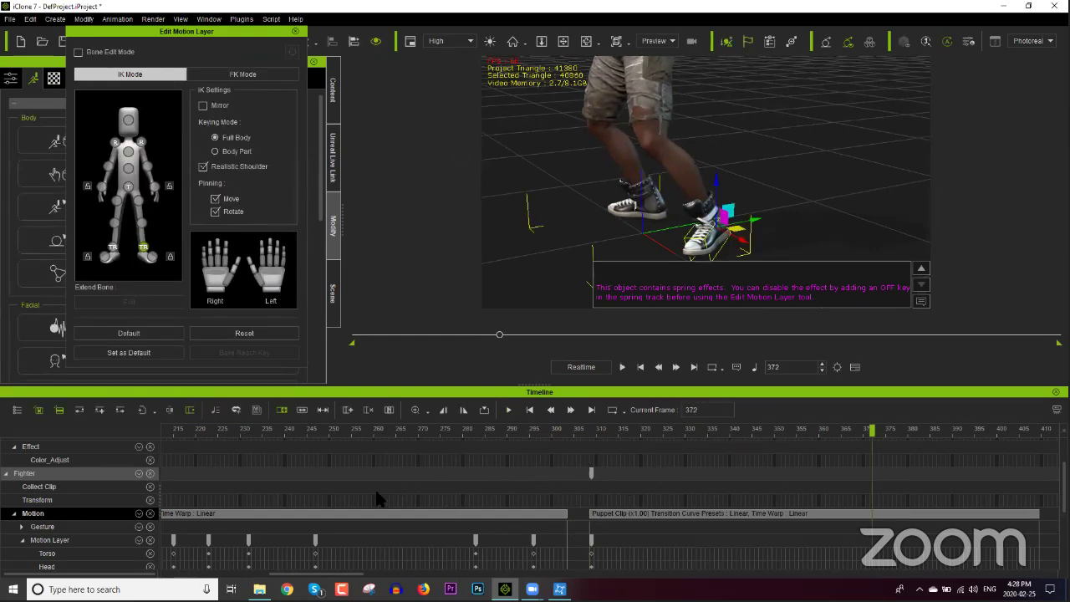
Select the Webinar_Taunt, Webinar_Punch and Puppet clips together and flatten all parts of their motion.
scroll(292, 501, "down", 3)
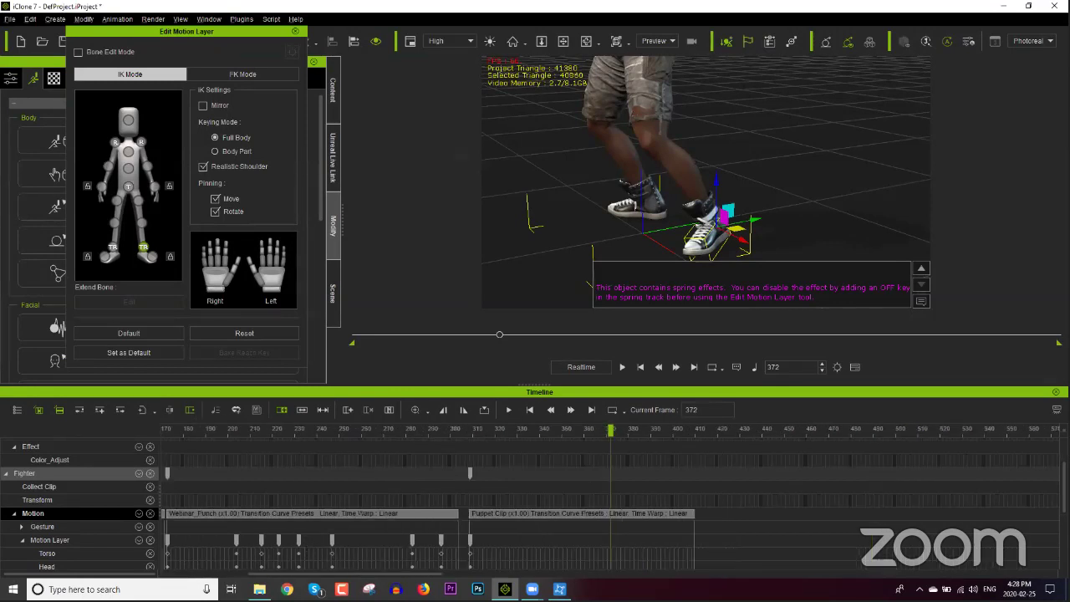
scroll(318, 577, "down", 4)
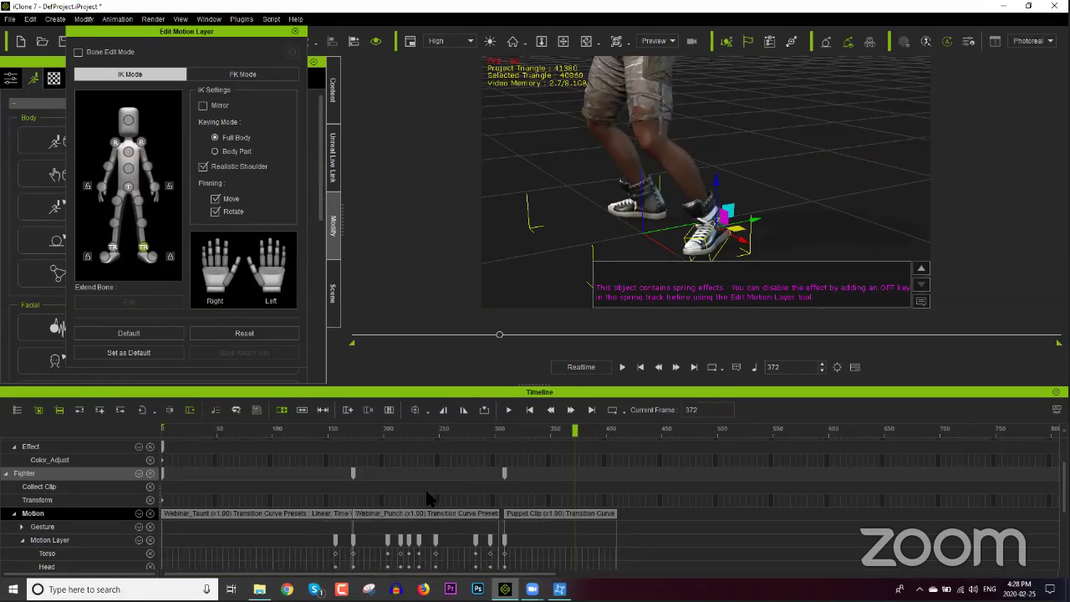
left_click(432, 518)
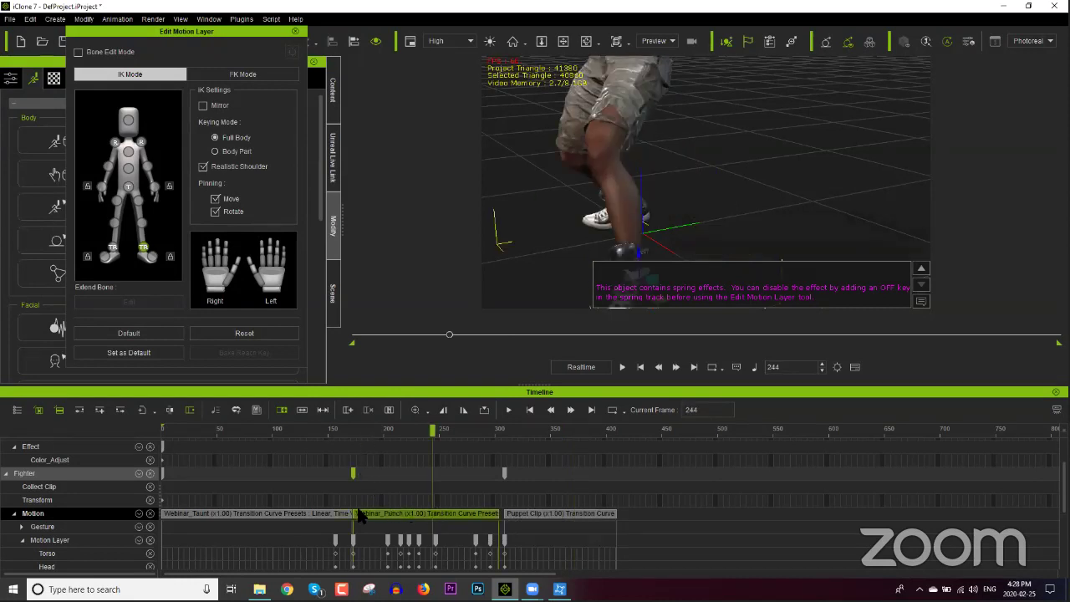
left_click(285, 519)
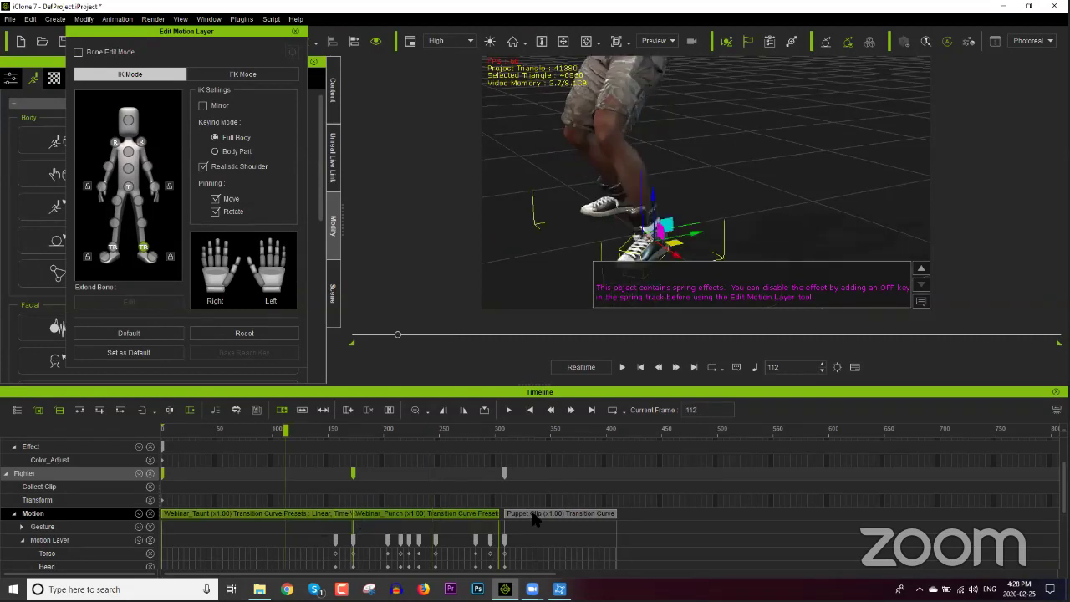
left_click(533, 518)
right_click(533, 518)
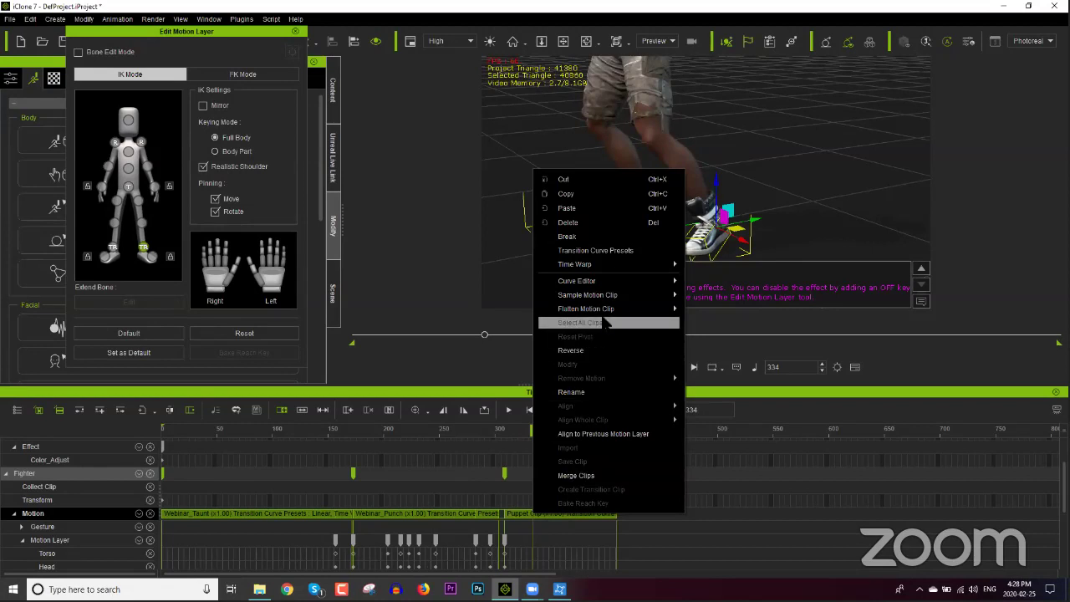
mouse_move(607, 309)
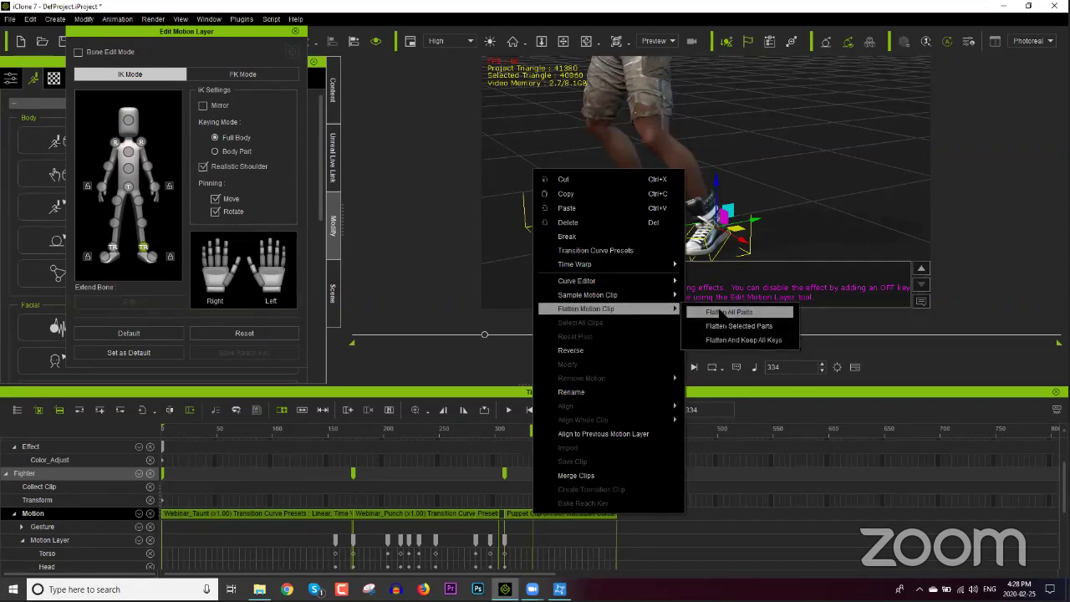
left_click(719, 312)
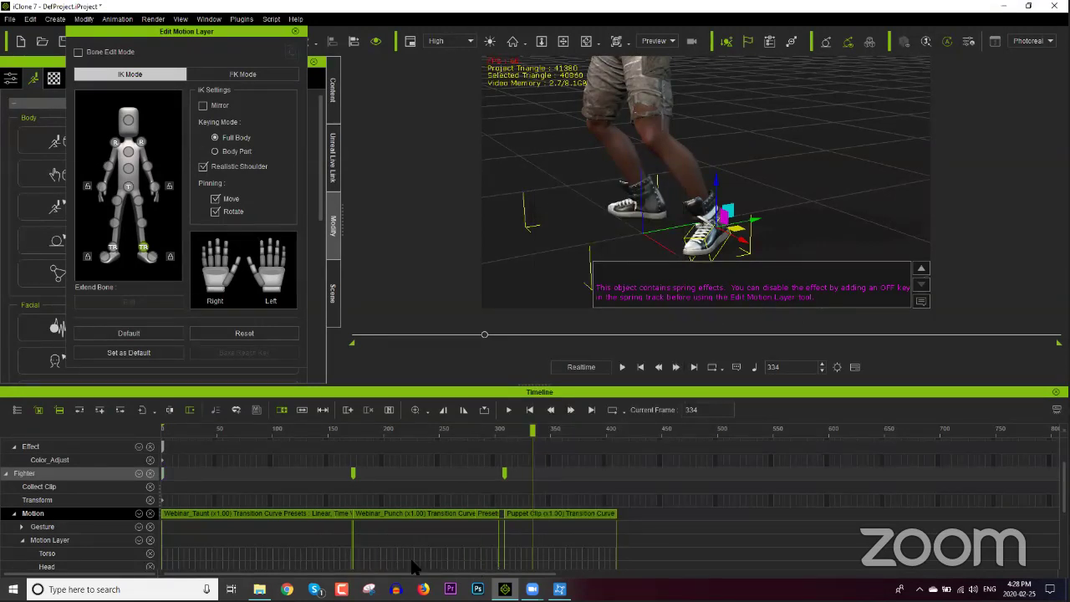
Merge the three selected clips into one and delete the leftover motion layer keys at frames 157 and 283.
right_click(533, 517)
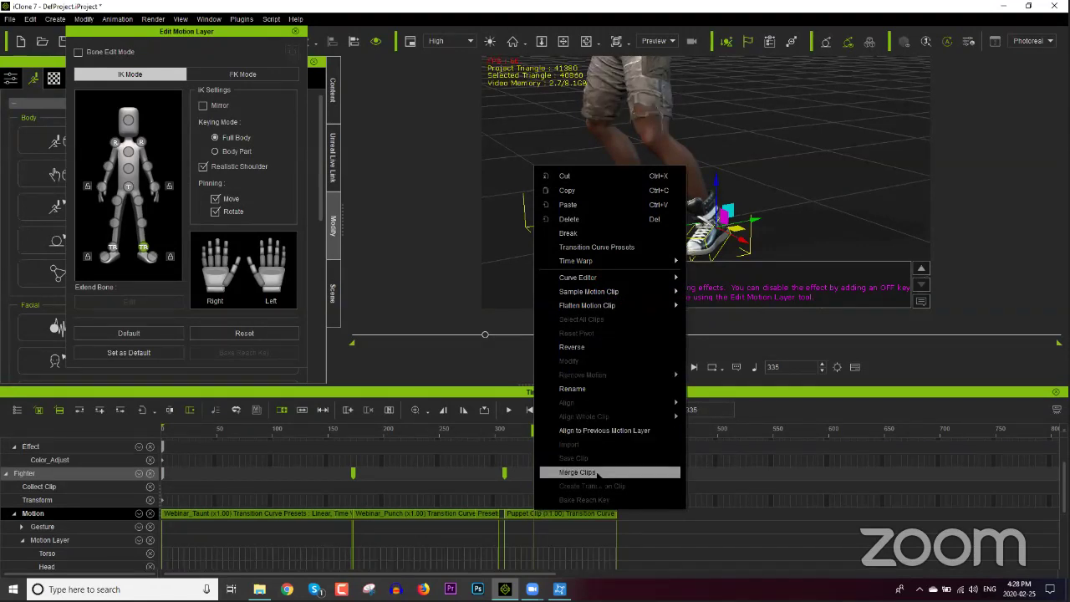
left_click(599, 476)
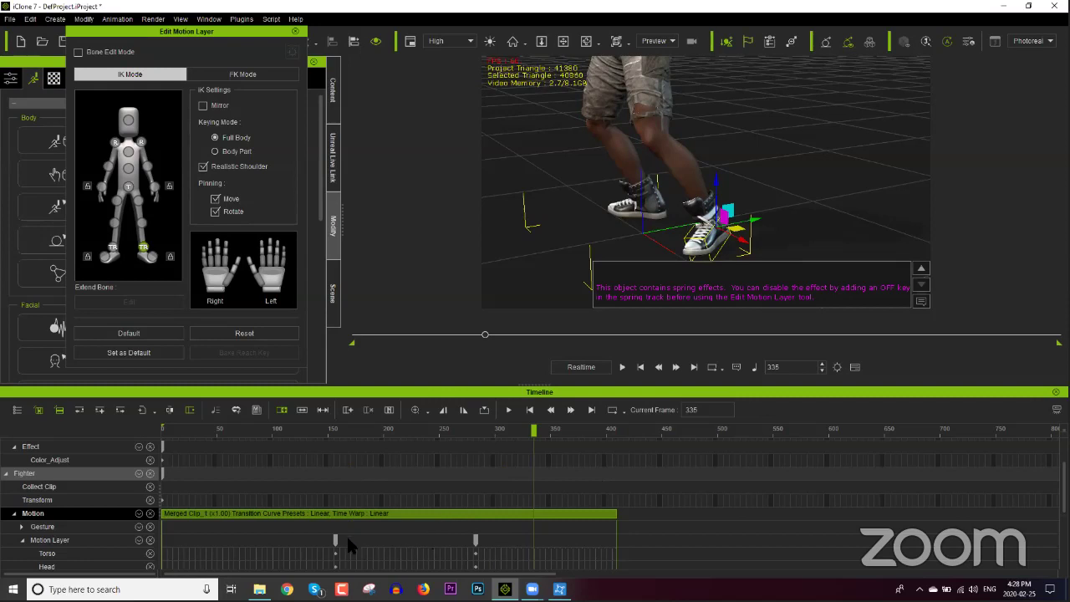
left_click(336, 542)
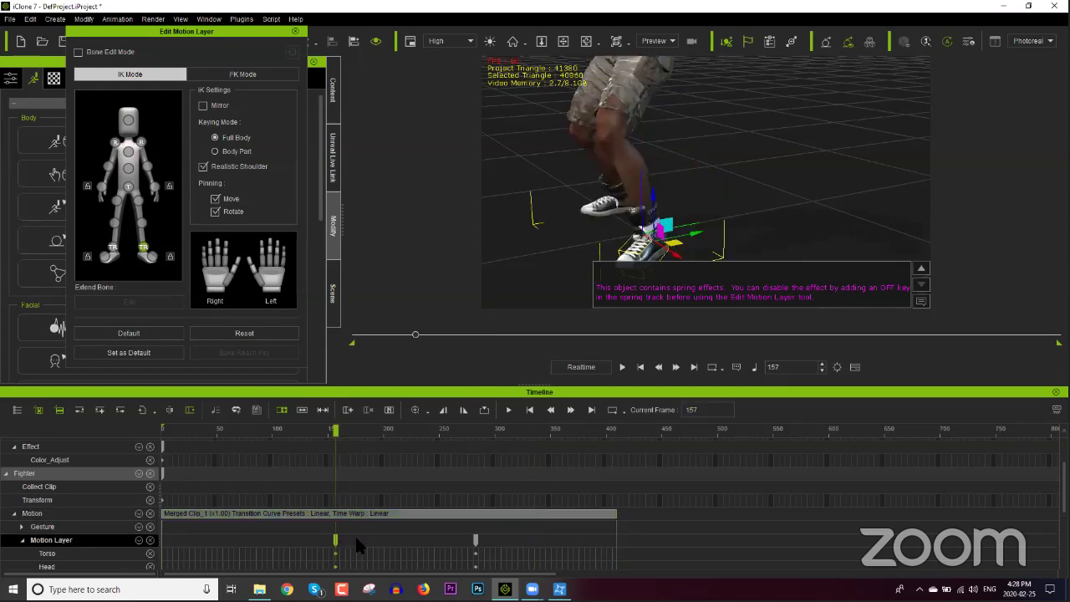
left_click_drag(334, 543, 472, 541)
left_click(472, 543)
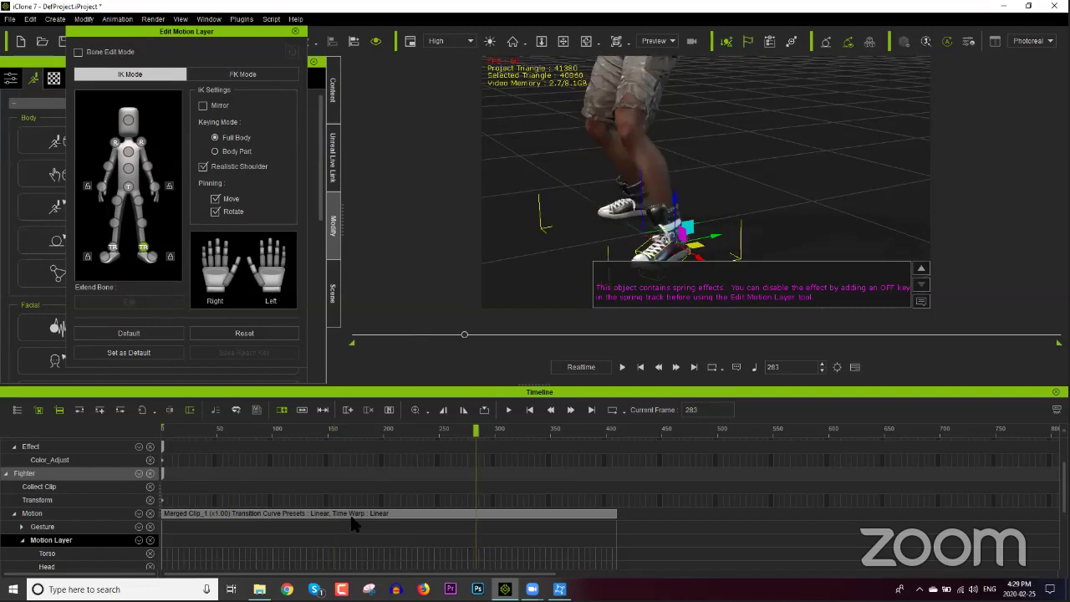
scroll(317, 522, "down", 2)
scroll(250, 504, "up", 3)
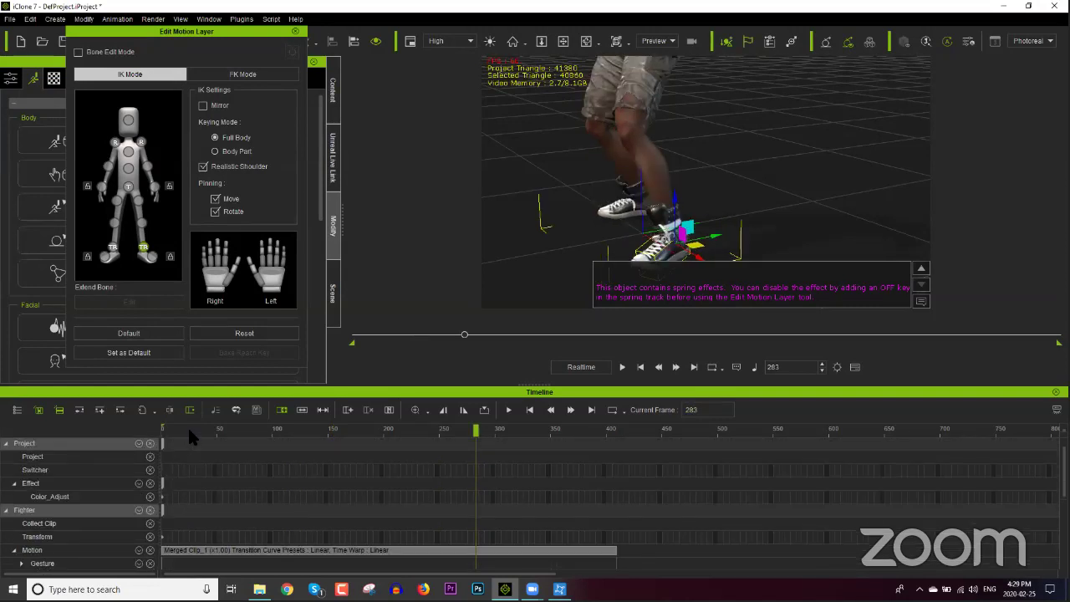
Play the fighter's edited motion from frame 1 with the whole body in view, and close the motion layer editor.
left_click(160, 432)
scroll(627, 192, "down", 5)
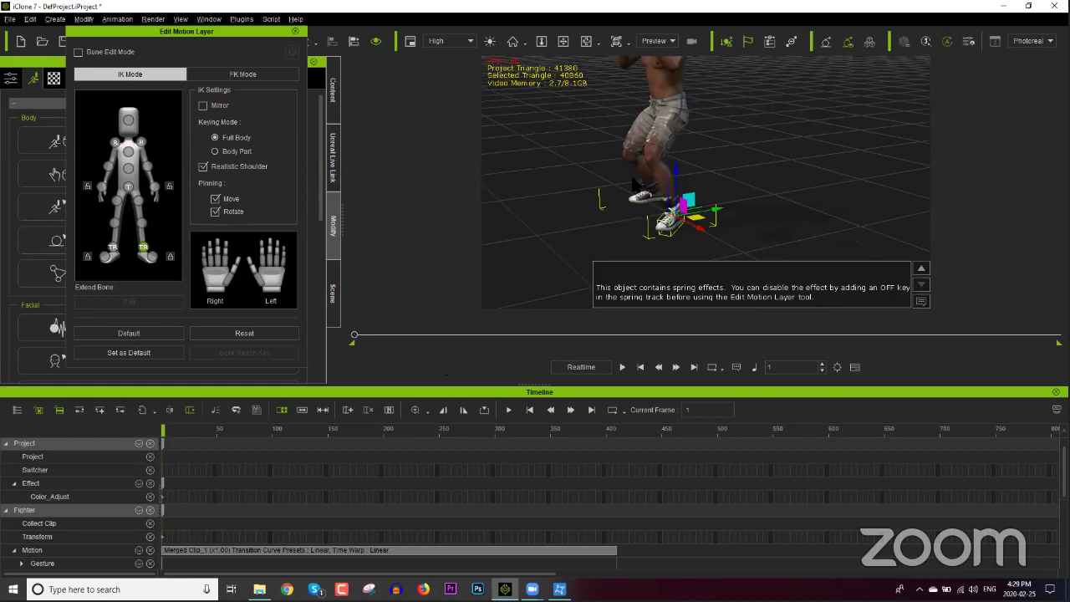
left_click_drag(650, 216, 673, 250)
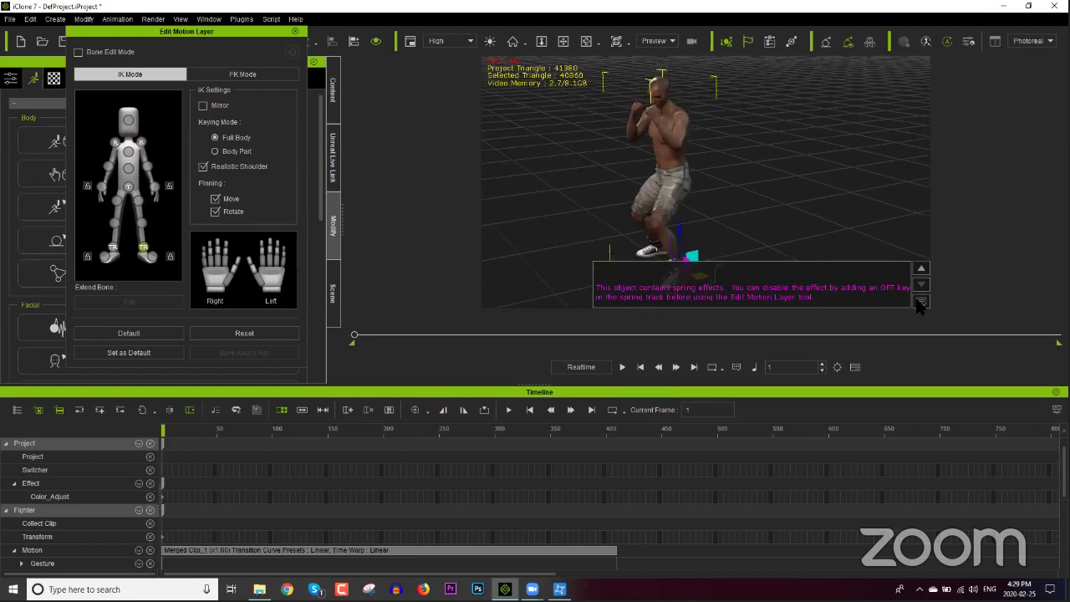
left_click(919, 302)
left_click(622, 367)
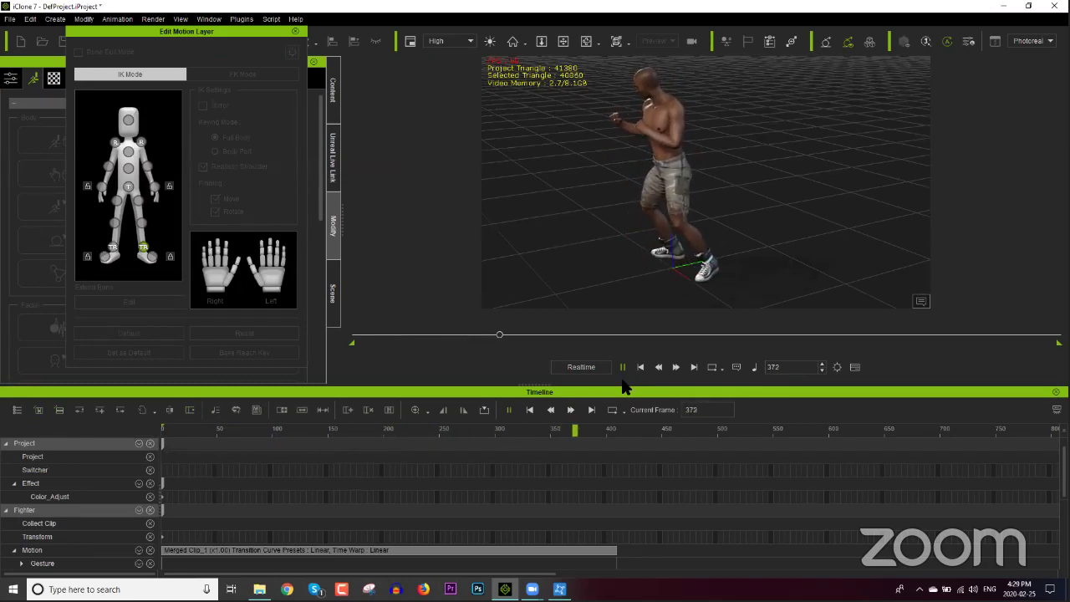
key("space")
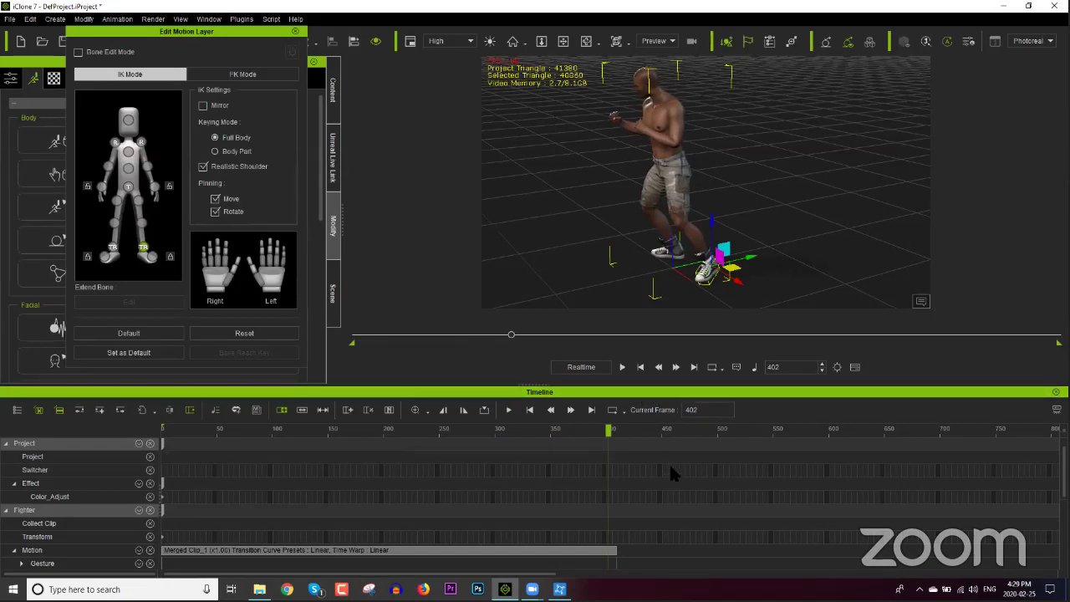
left_click(294, 31)
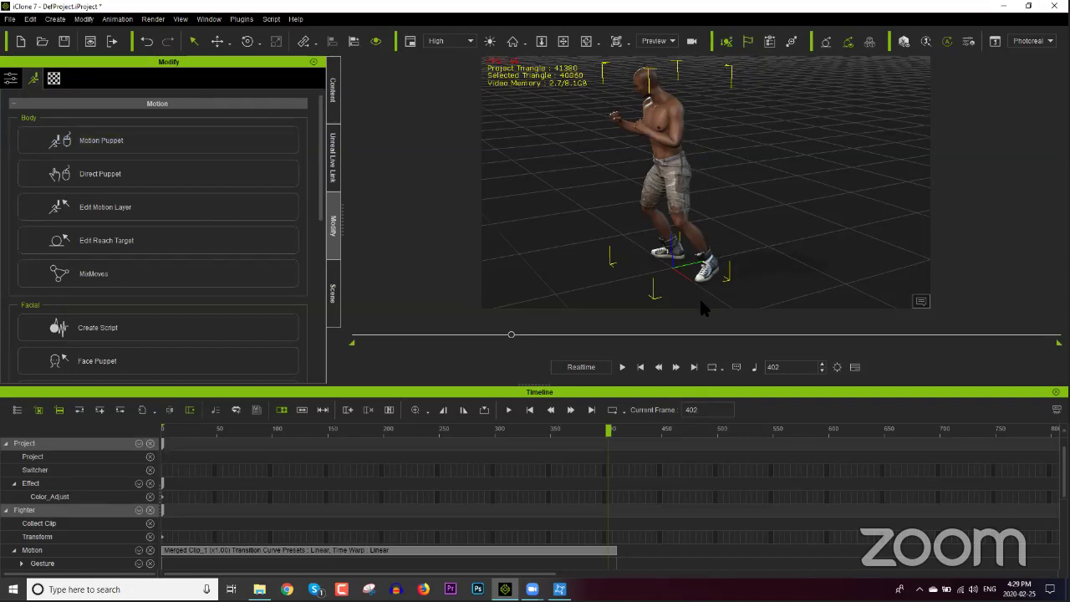
Save the fighter's merged motion clip as the RL Motion file Test Motion in the iC7 to Unreal folder.
left_click(410, 552)
right_click(409, 551)
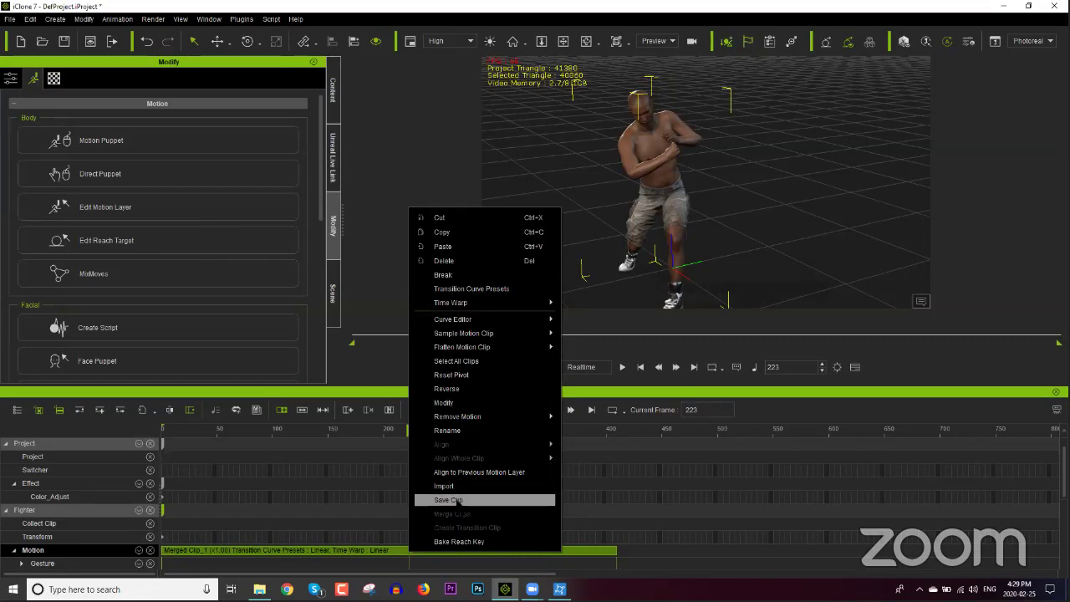
left_click(456, 501)
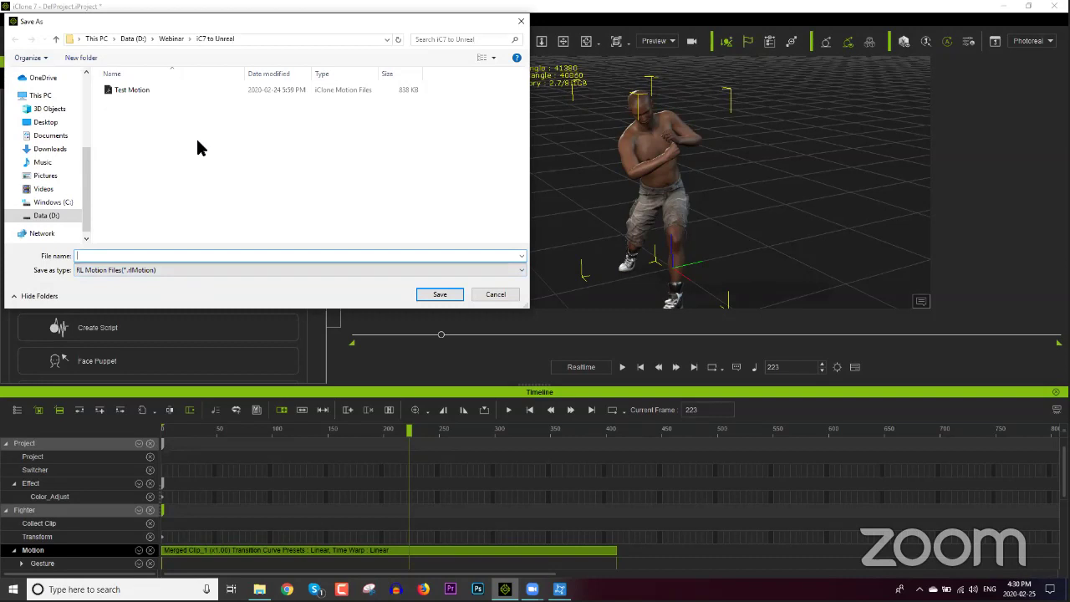
left_click(138, 89)
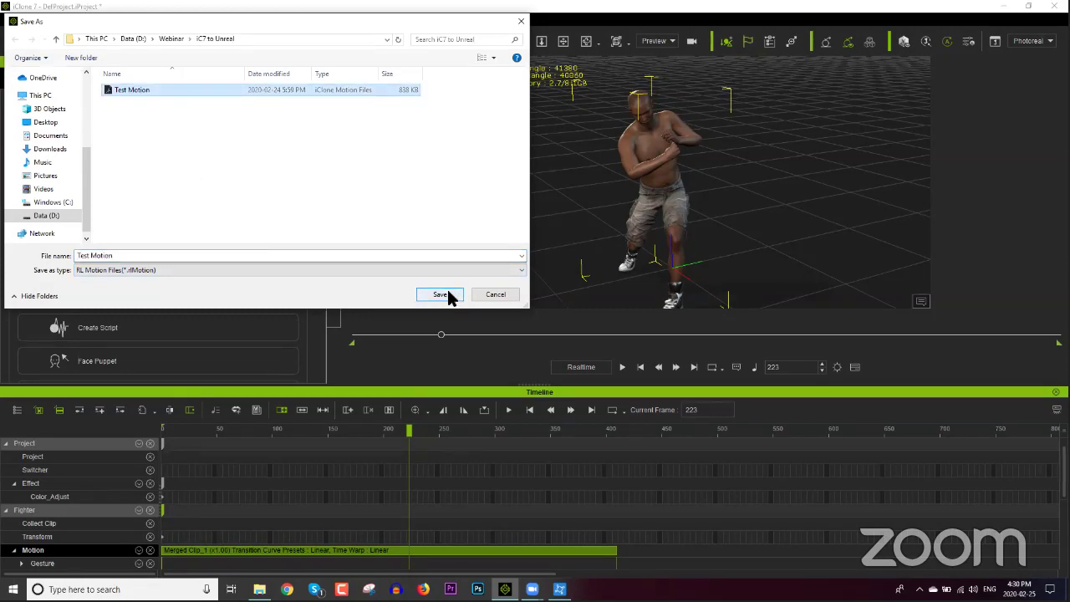
left_click(443, 295)
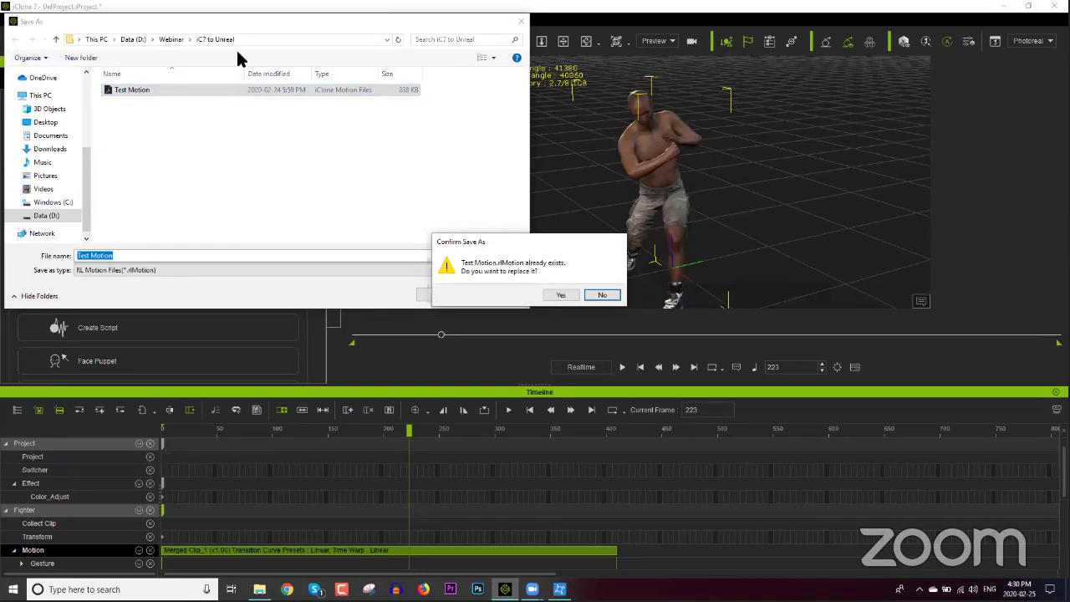
key("Return")
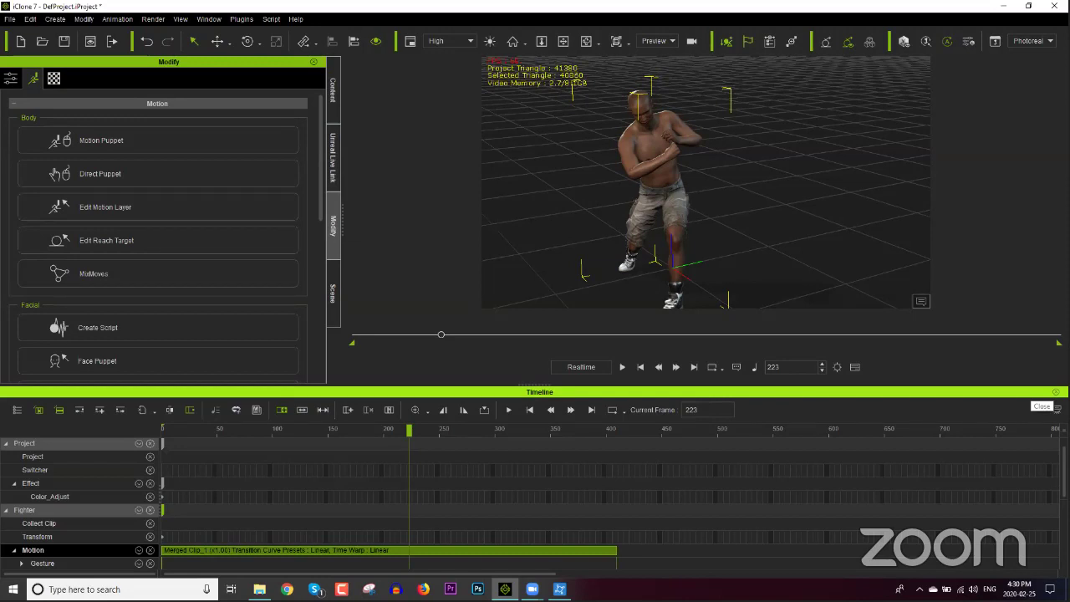
Check the fighter's face close up around frame 79, and delete the merged clip from the Motion track.
left_click_drag(307, 431, 246, 428)
scroll(685, 240, "up", 10)
right_click_drag(780, 249, 625, 276)
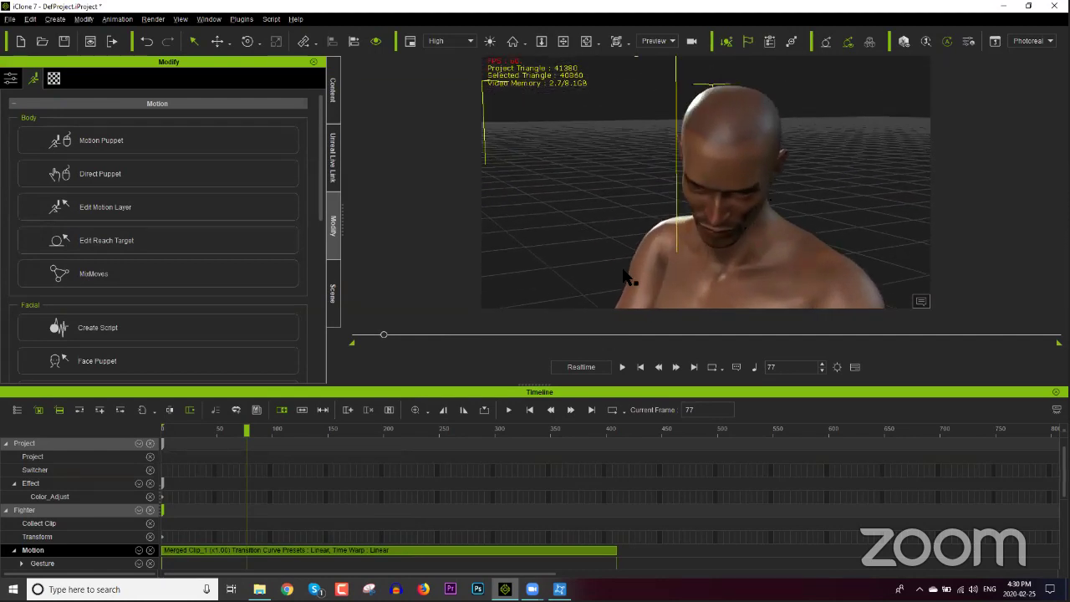
mouse_move(242, 433)
left_mouse_down()
mouse_move(230, 429)
mouse_move(351, 434)
mouse_move(304, 440)
mouse_move(256, 435)
mouse_move(397, 434)
mouse_move(248, 447)
left_mouse_up()
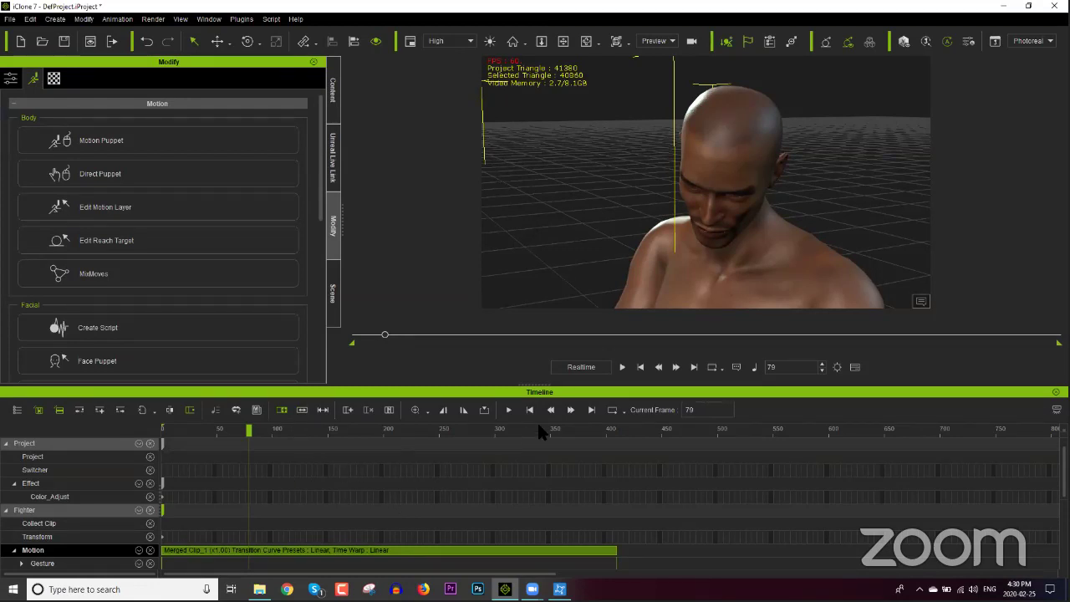
left_click(502, 551)
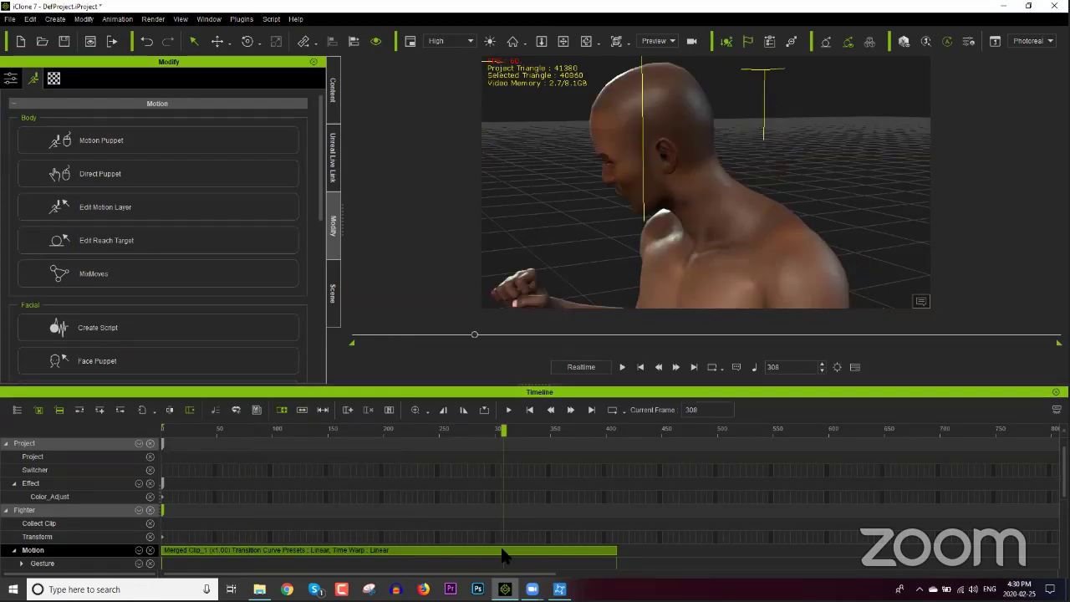
key("Delete")
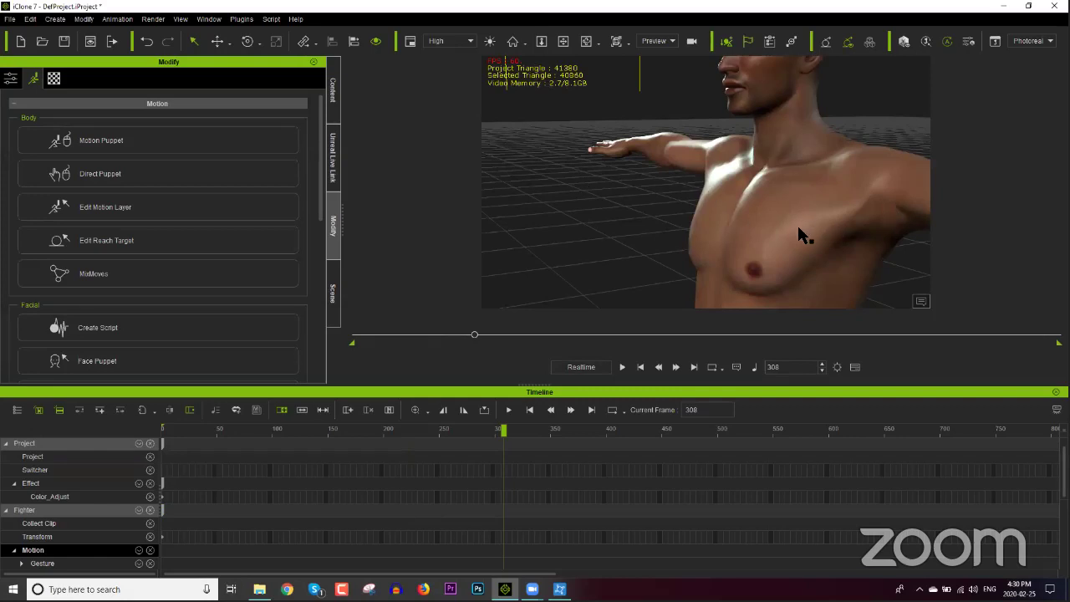
Frame the fighter's face from the front and close the timeline to enlarge the view.
key("f")
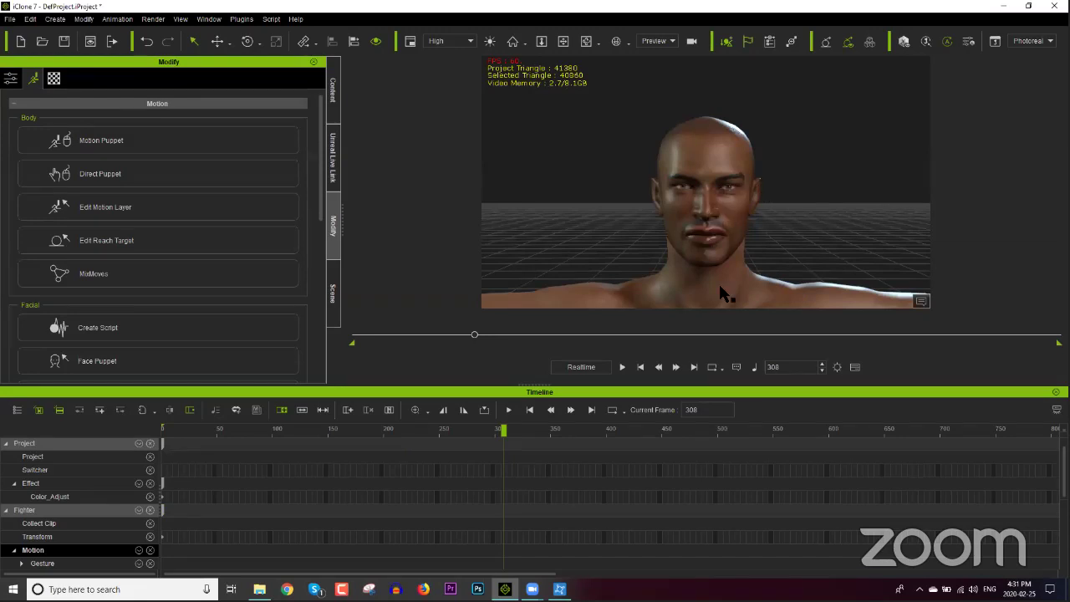
left_click(1056, 391)
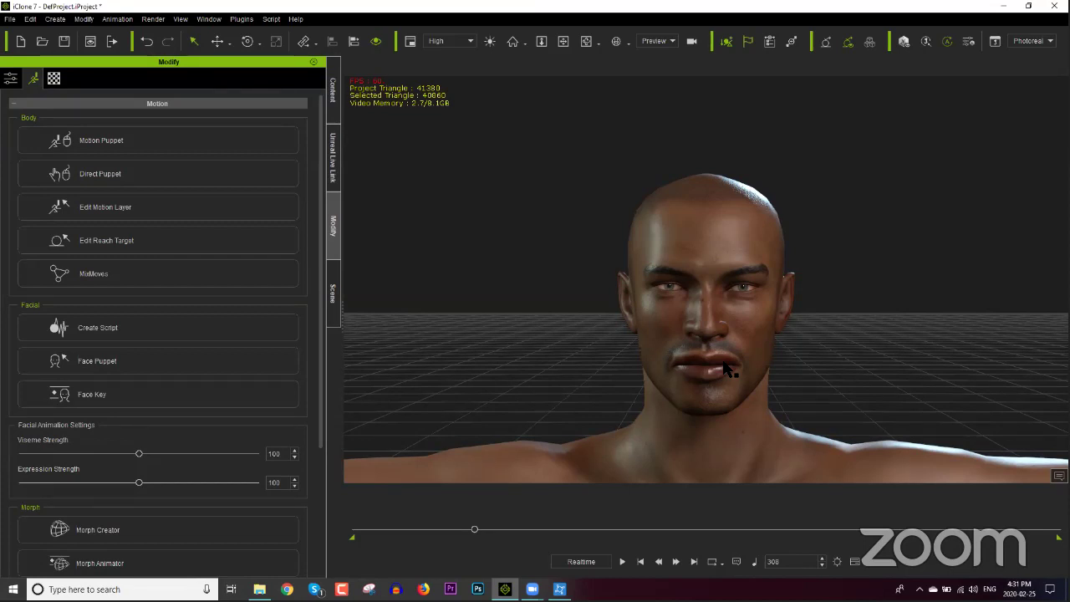
left_click_drag(727, 367, 747, 375)
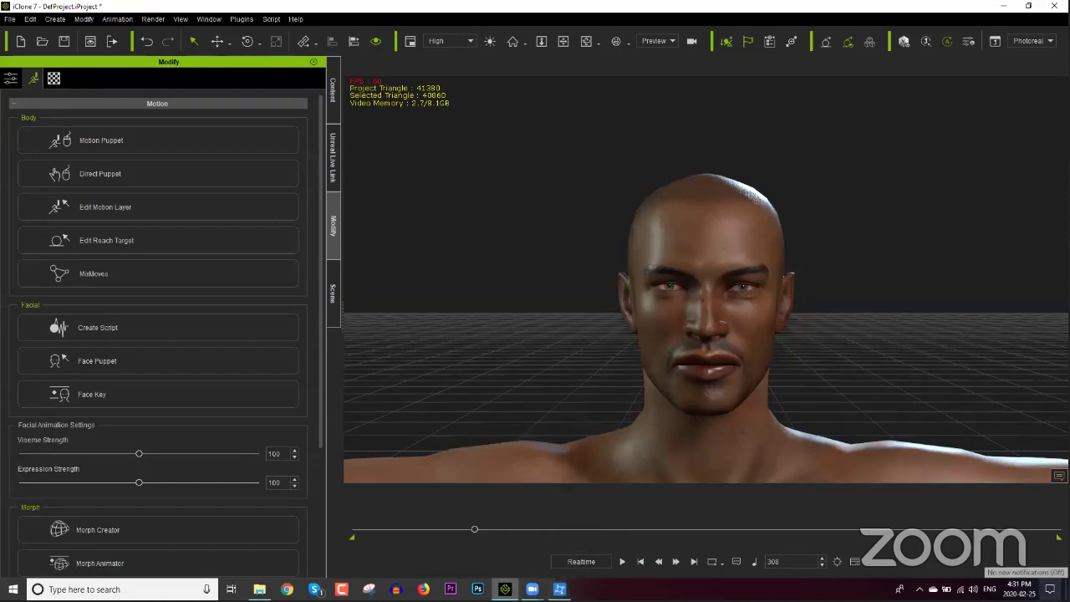
Launch Faceware Realtime for iClone from the desktop and return to iClone.
left_click(1067, 589)
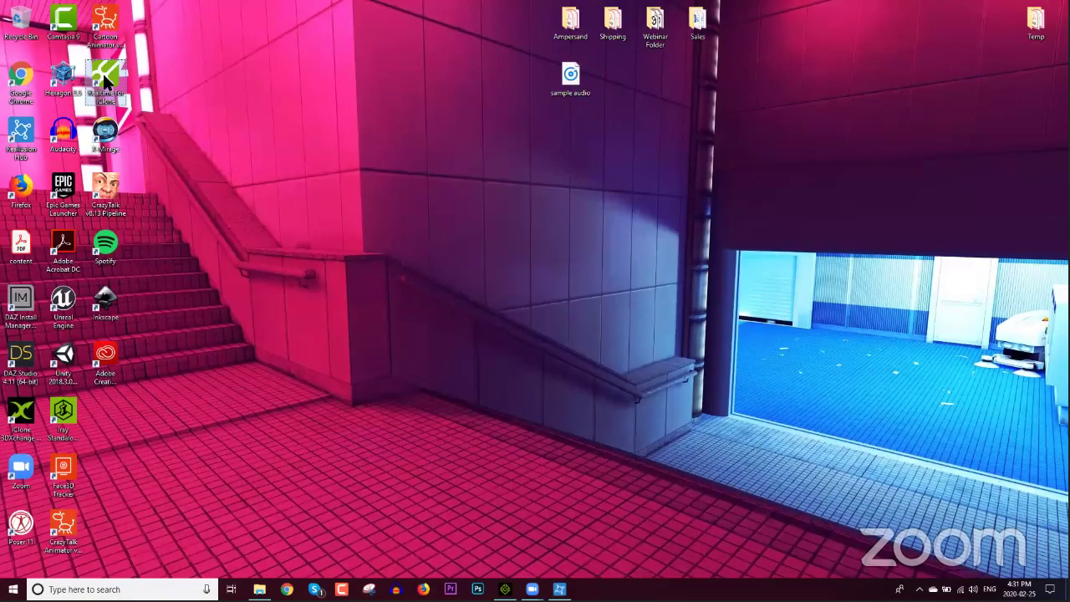
double_click(106, 82)
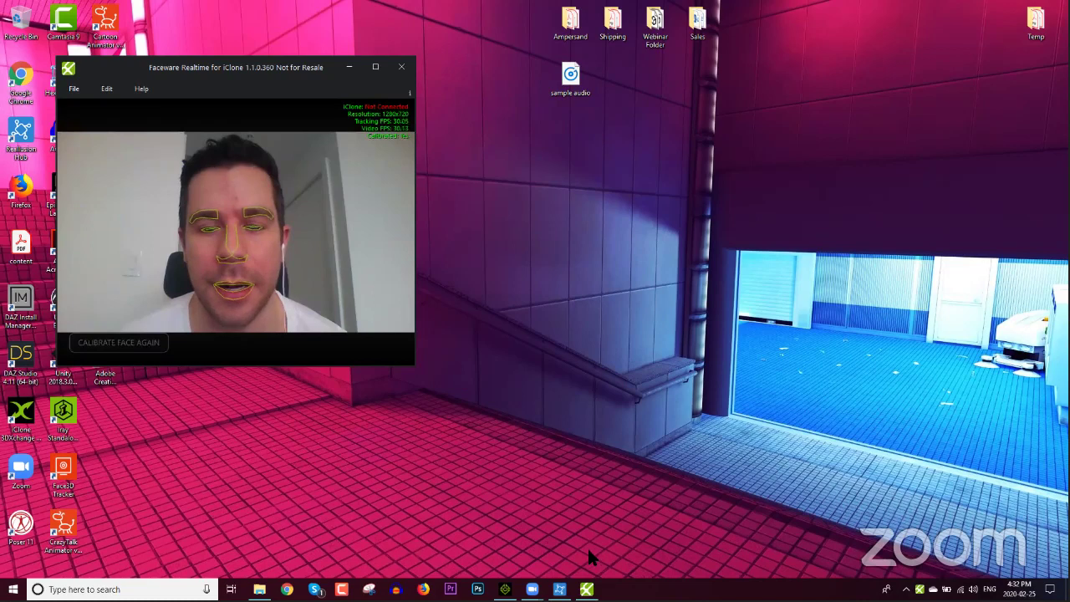
left_click(505, 589)
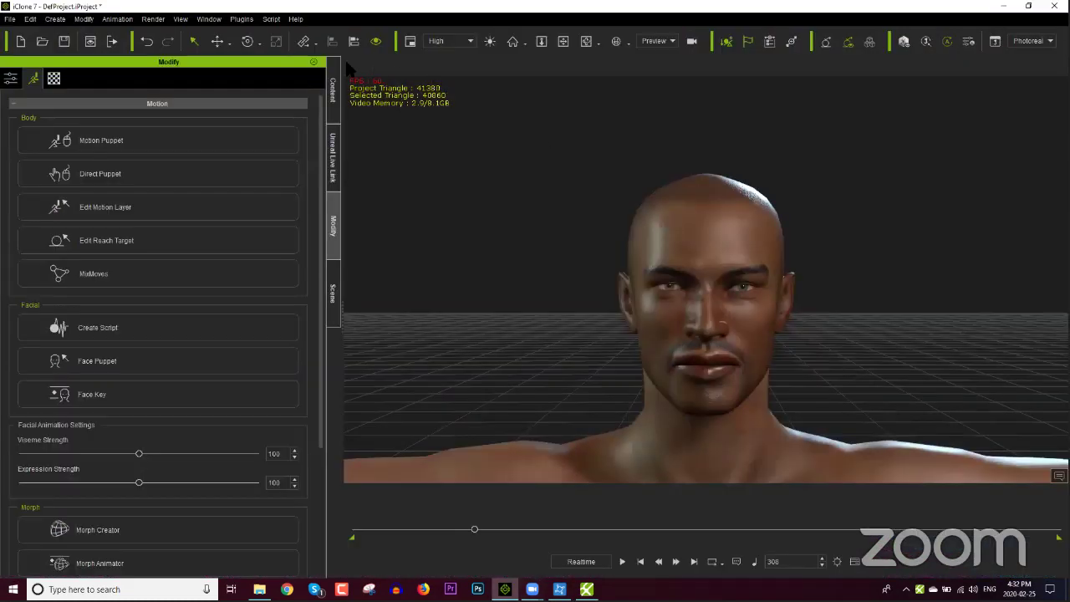
Open the Motion LIVE plugin and place its window so that all its settings can be reached.
left_click(244, 20)
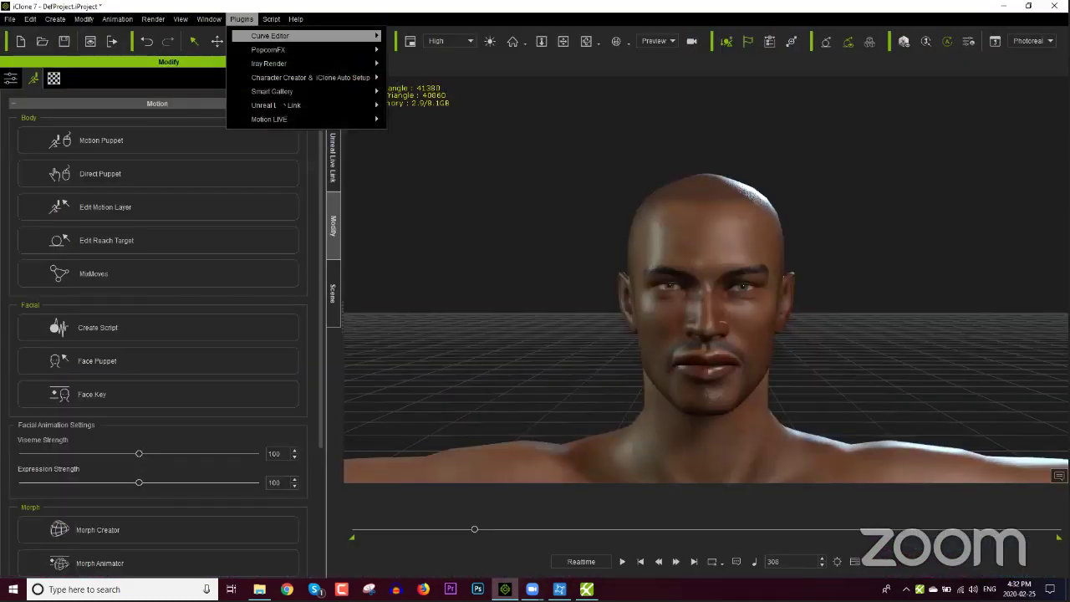
mouse_move(291, 122)
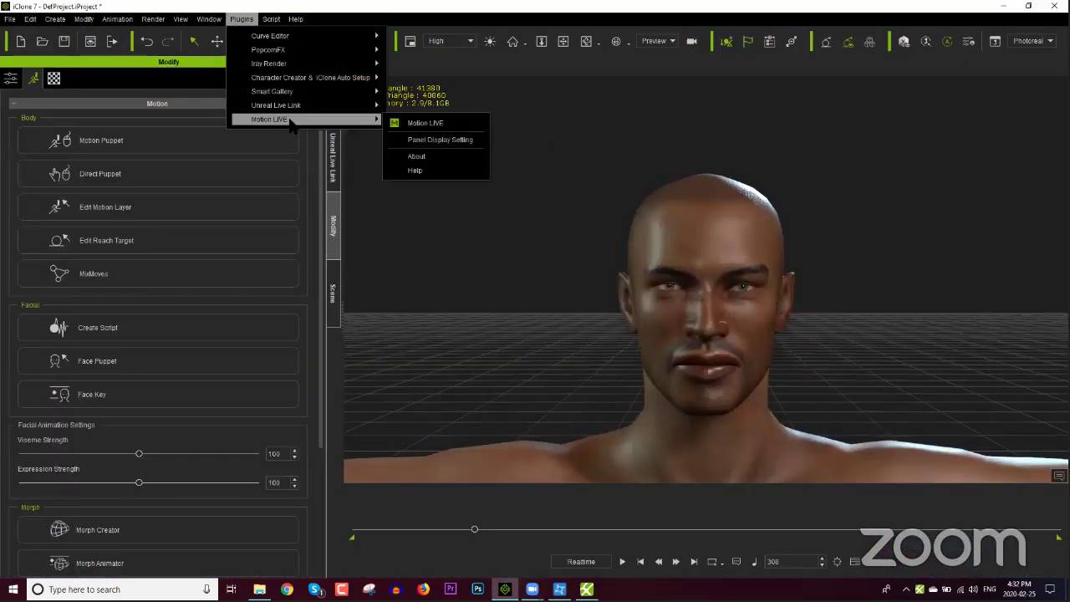
left_click(427, 124)
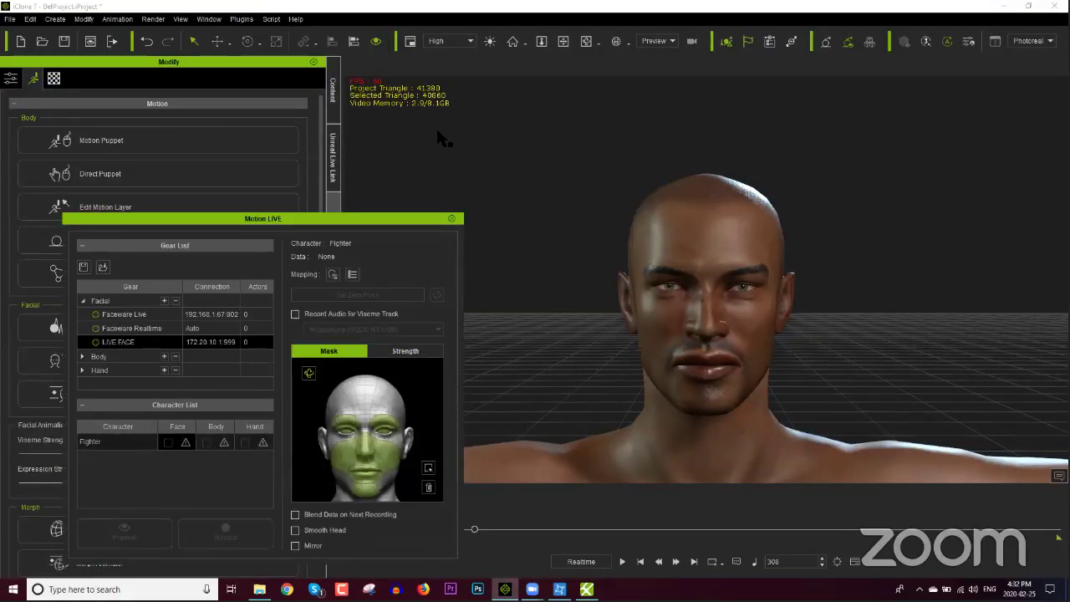
left_click(397, 222)
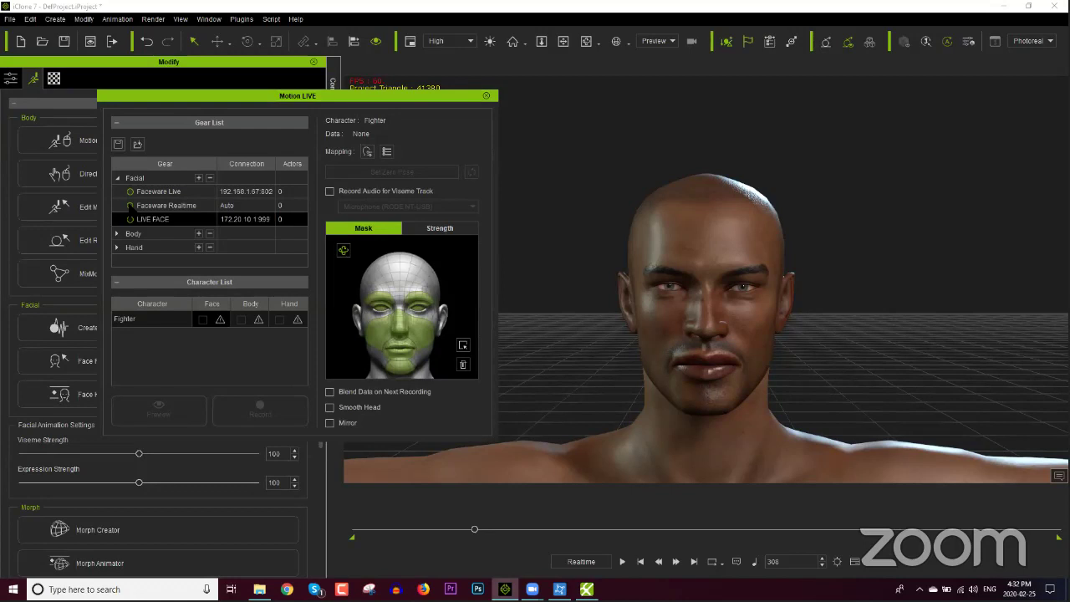
Activate the Faceware Realtime facial gear and assign it as the Fighter's face data source.
left_click(167, 205)
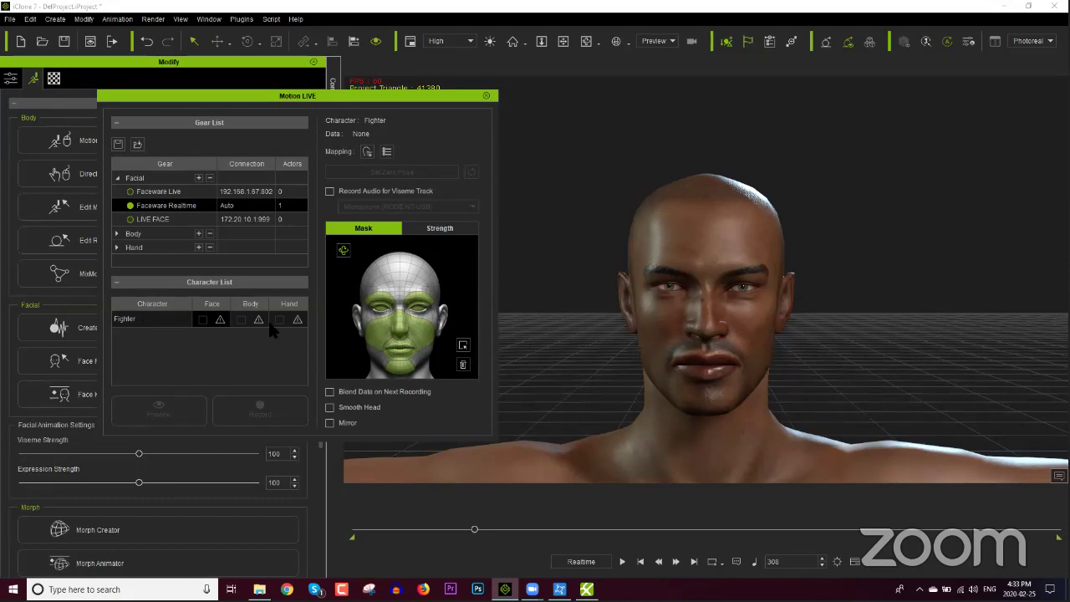
left_click(220, 321)
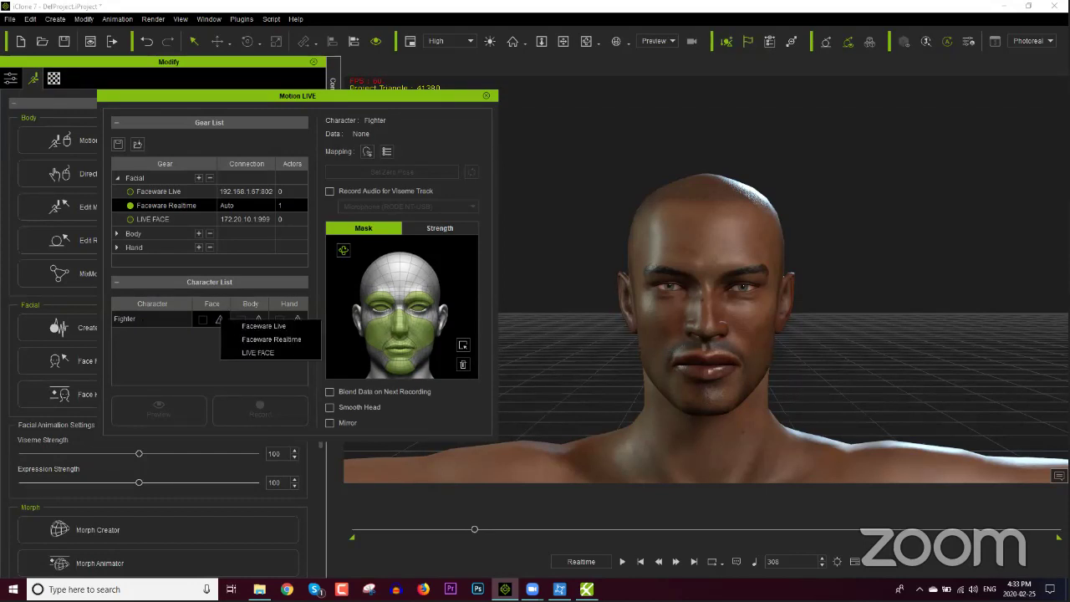
left_click(257, 339)
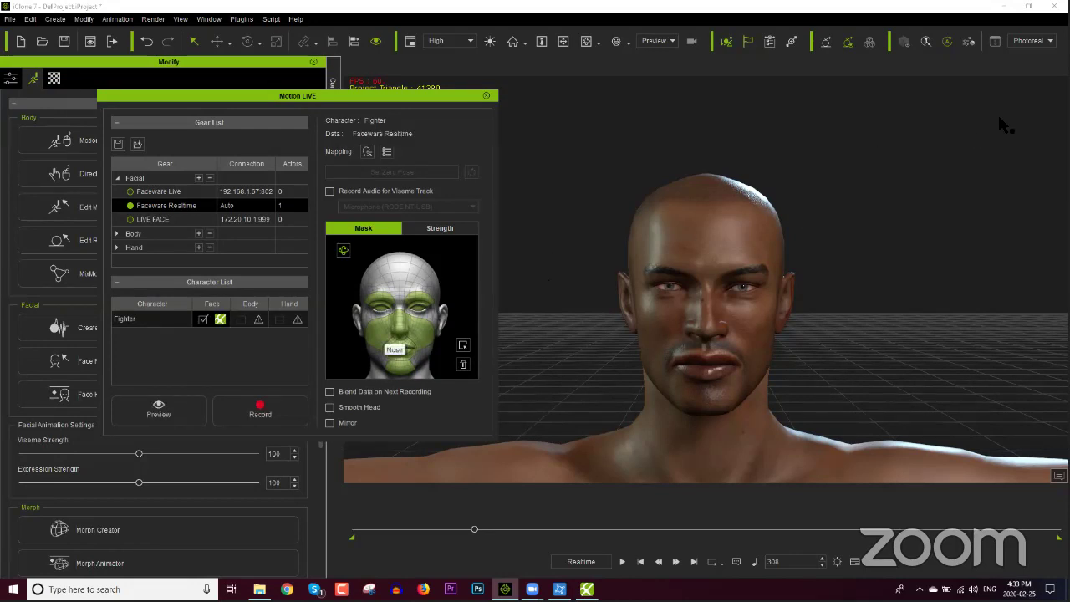
Restore the iClone window to a smaller size and close the Modify and Content panels.
left_click(1030, 6)
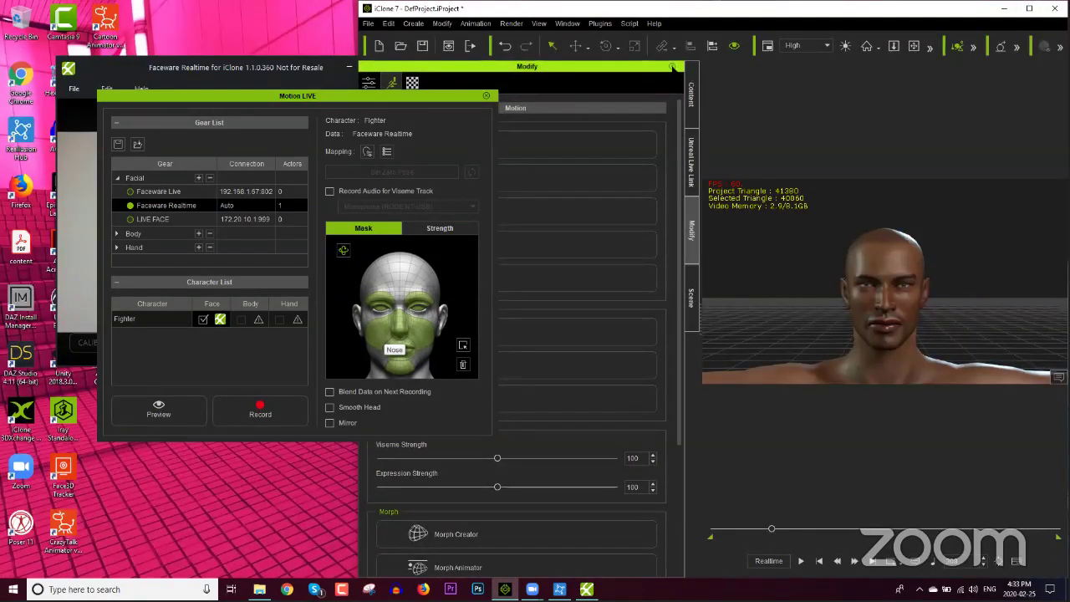
left_click(673, 67)
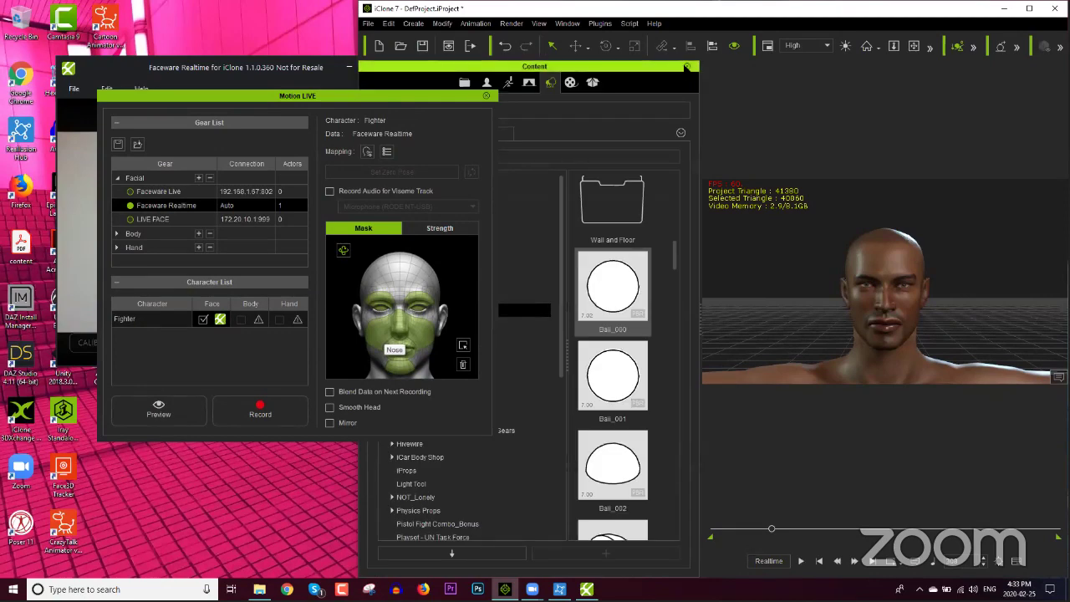
left_click(686, 66)
Arrange the Faceware Realtime and Motion LIVE windows beside the character's face, and start previewing the live facial capture.
left_click_drag(247, 99, 243, 323)
left_click(248, 72)
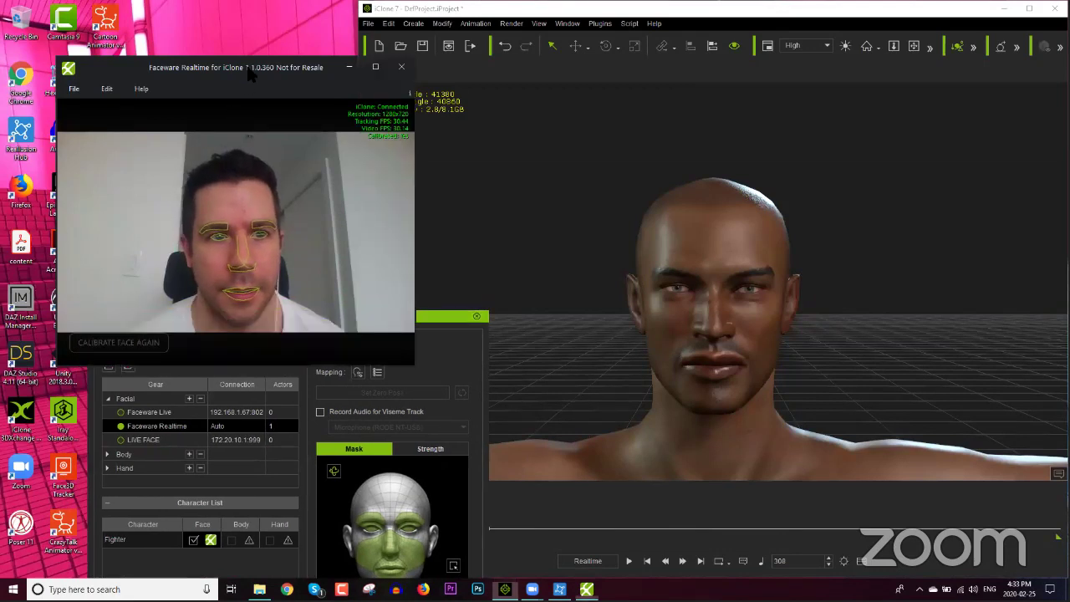
left_click_drag(226, 67, 199, 11)
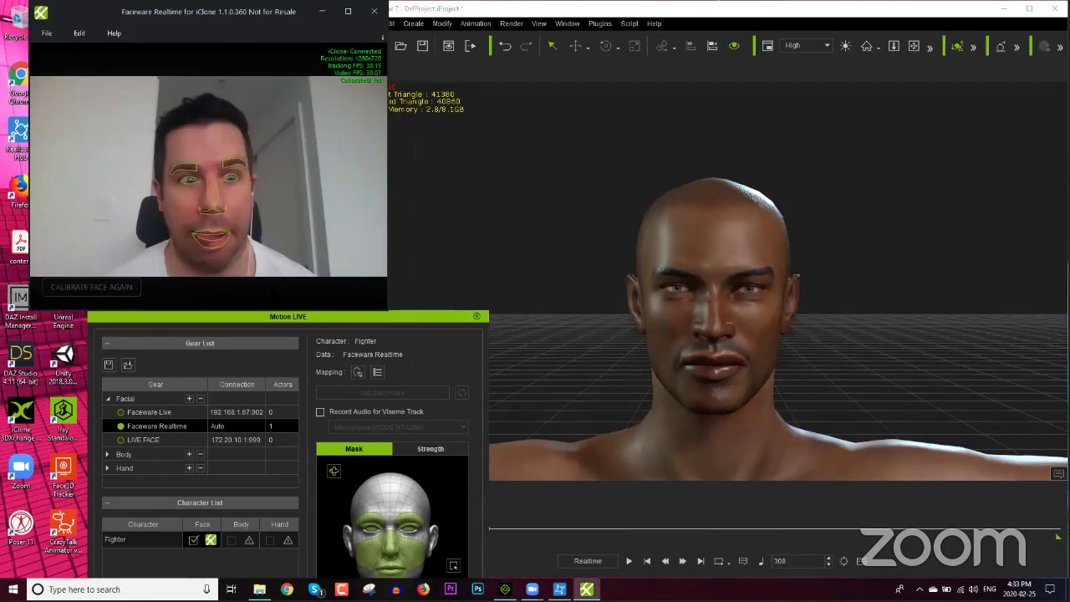
left_click_drag(392, 314, 395, 240)
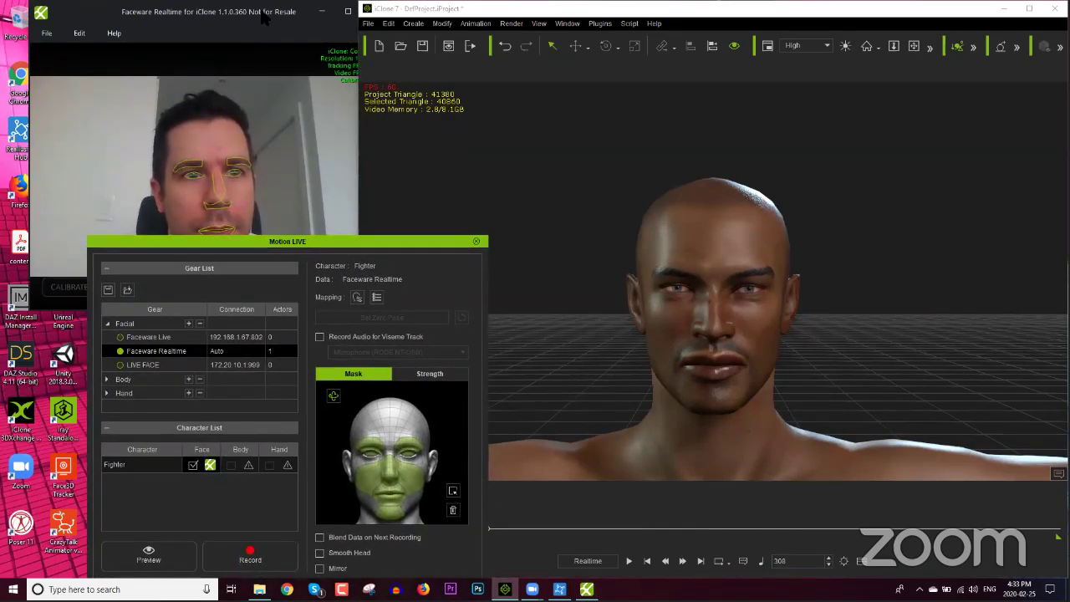
left_click_drag(255, 23, 246, 28)
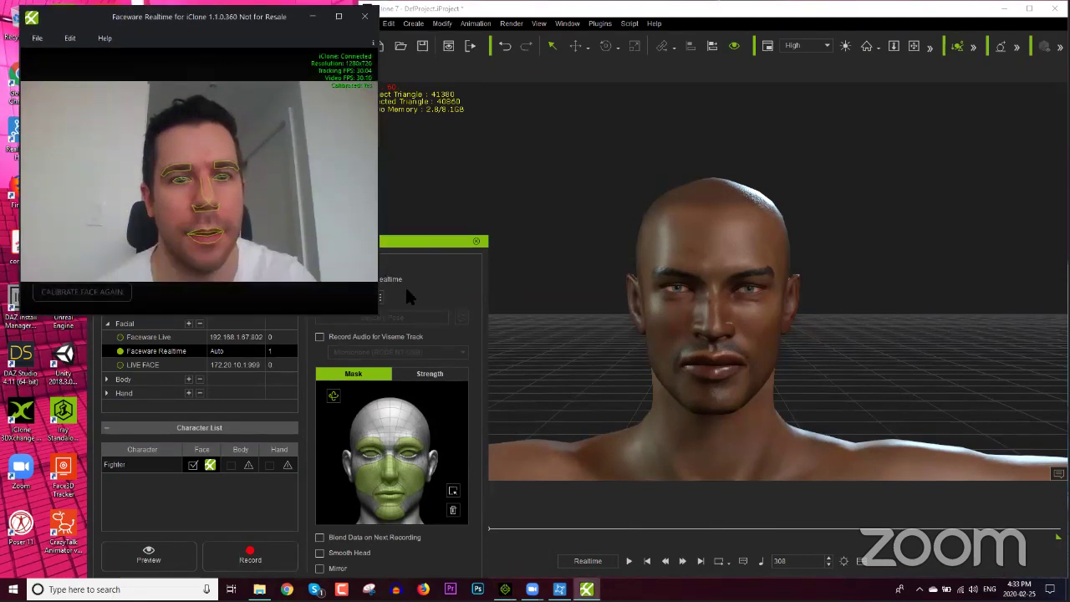
left_click_drag(421, 243, 485, 234)
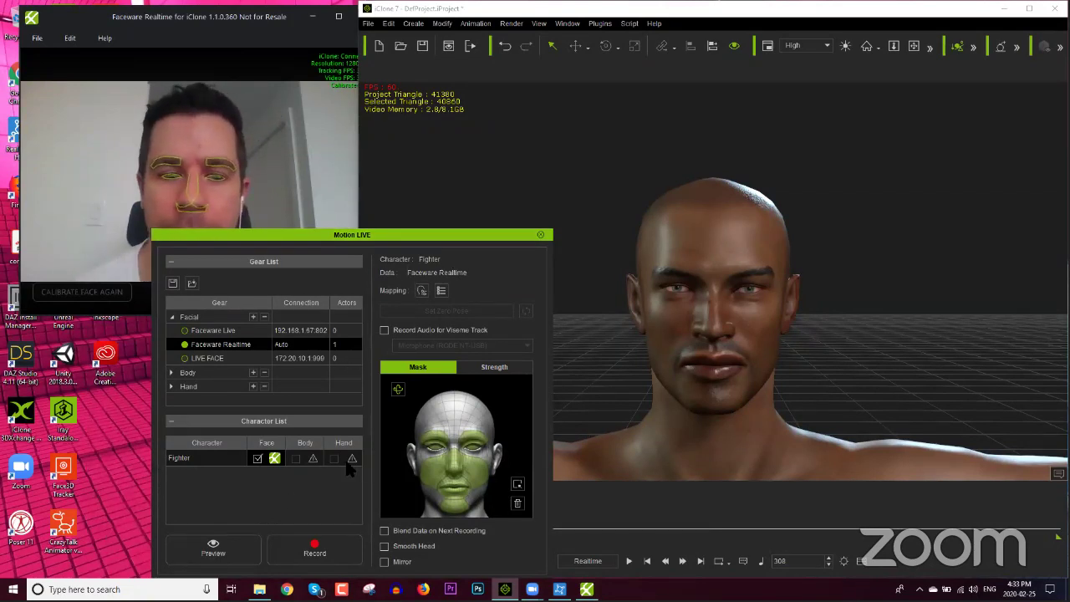
left_click(240, 539)
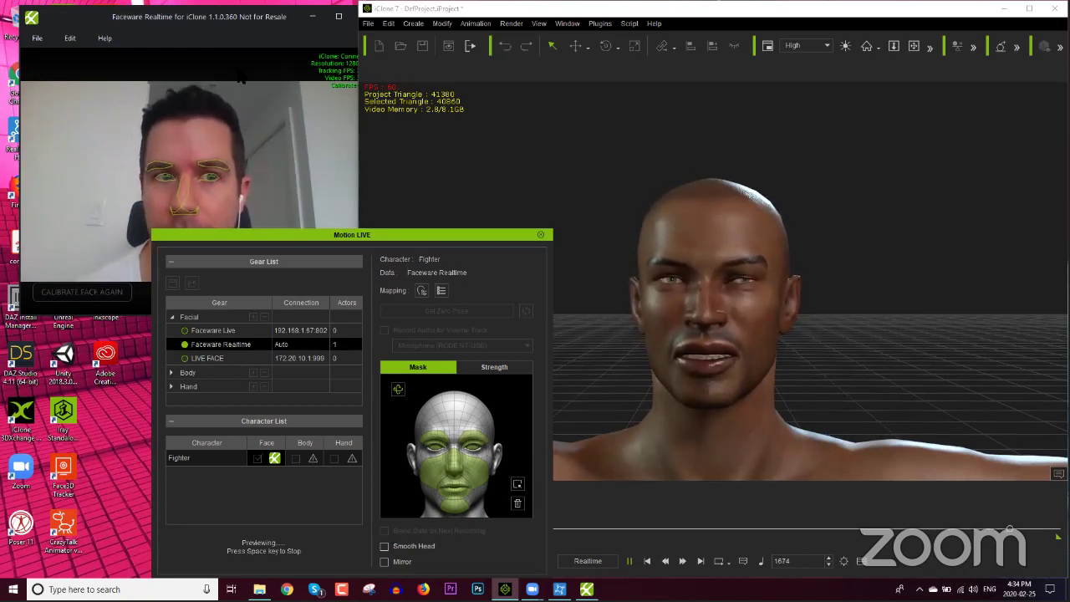
Calibrate the face again in Faceware Realtime and return to the Fighter's live preview in iClone.
left_click(261, 173)
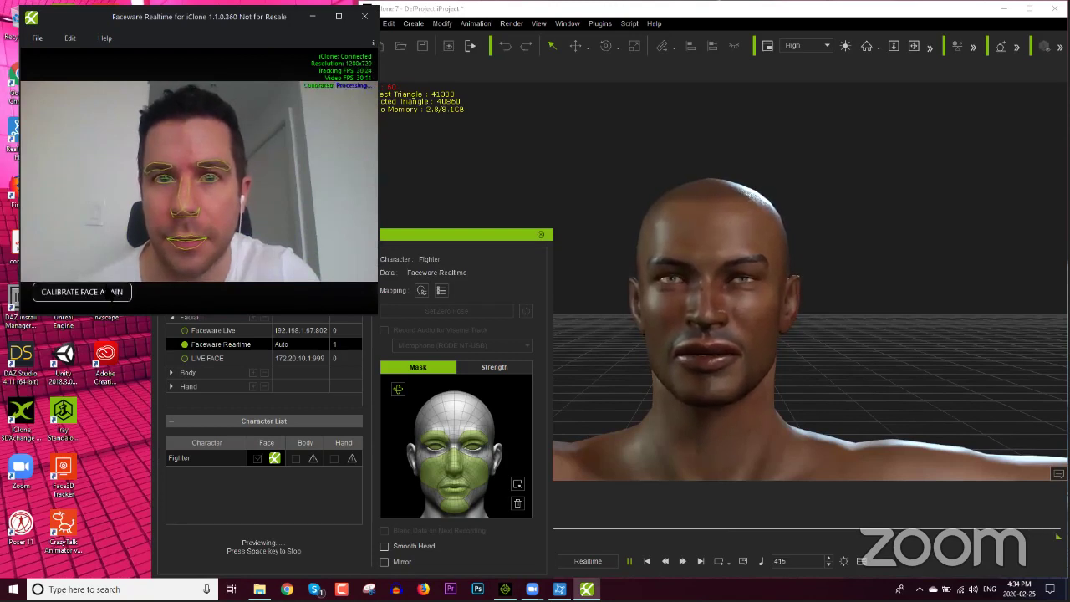
left_click(116, 292)
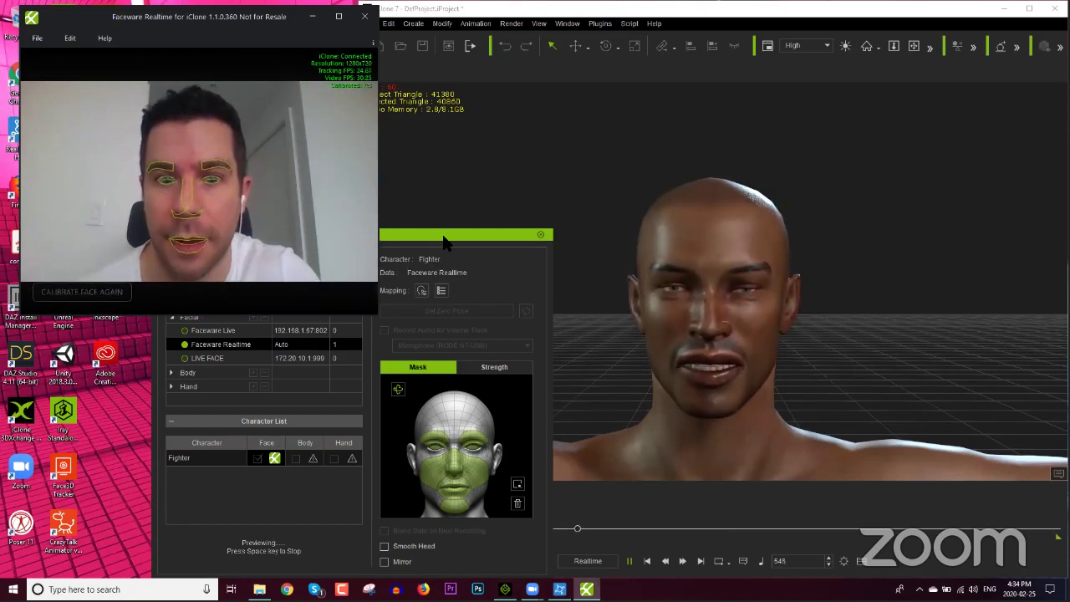
left_click(541, 253)
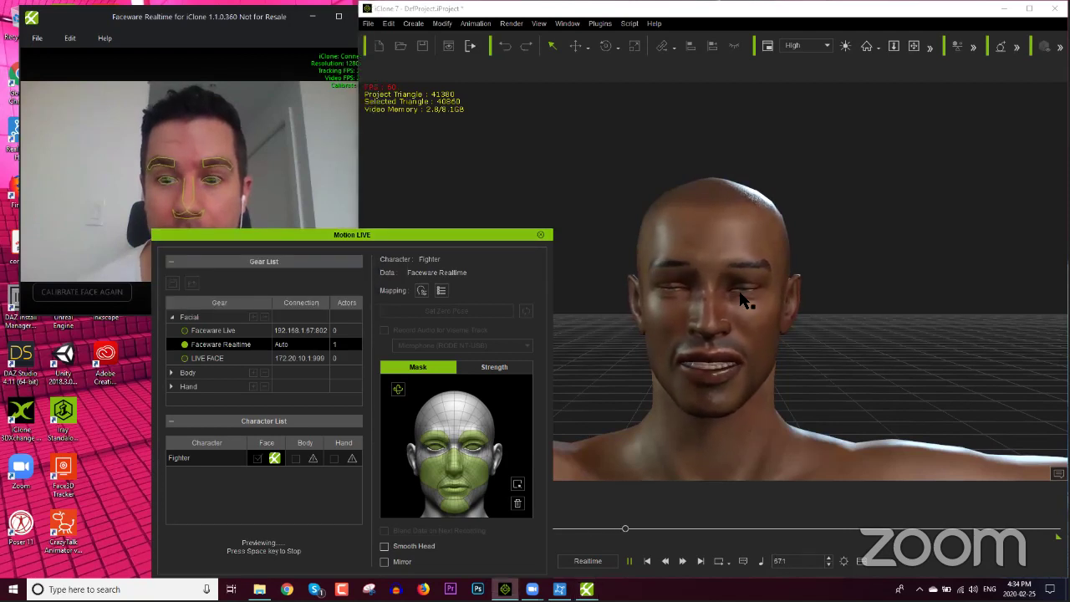
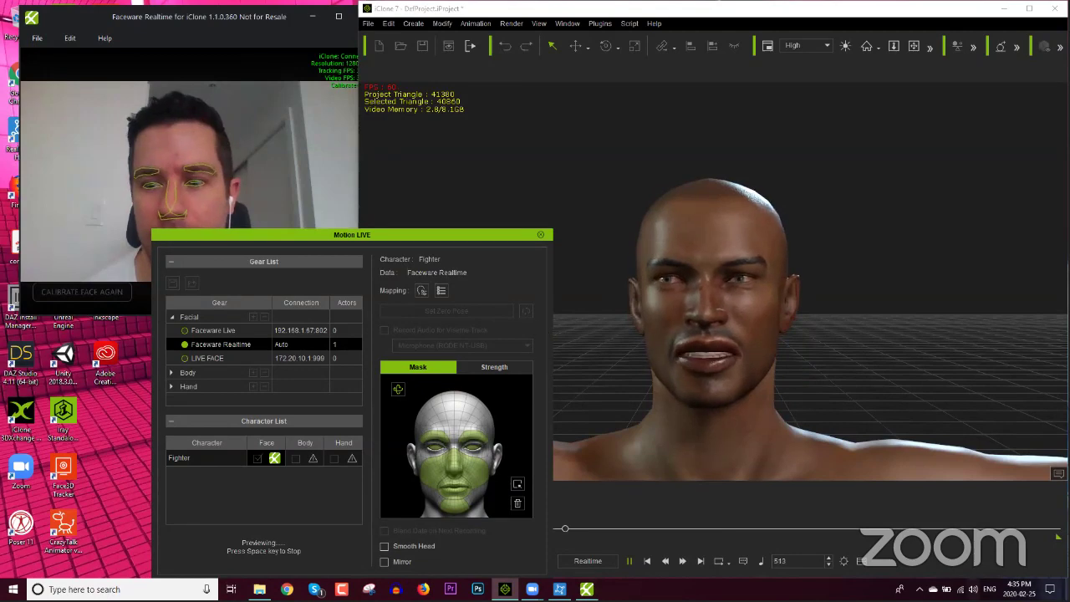
Play the sample audio file from the desktop and put the music player away.
left_click(1068, 589)
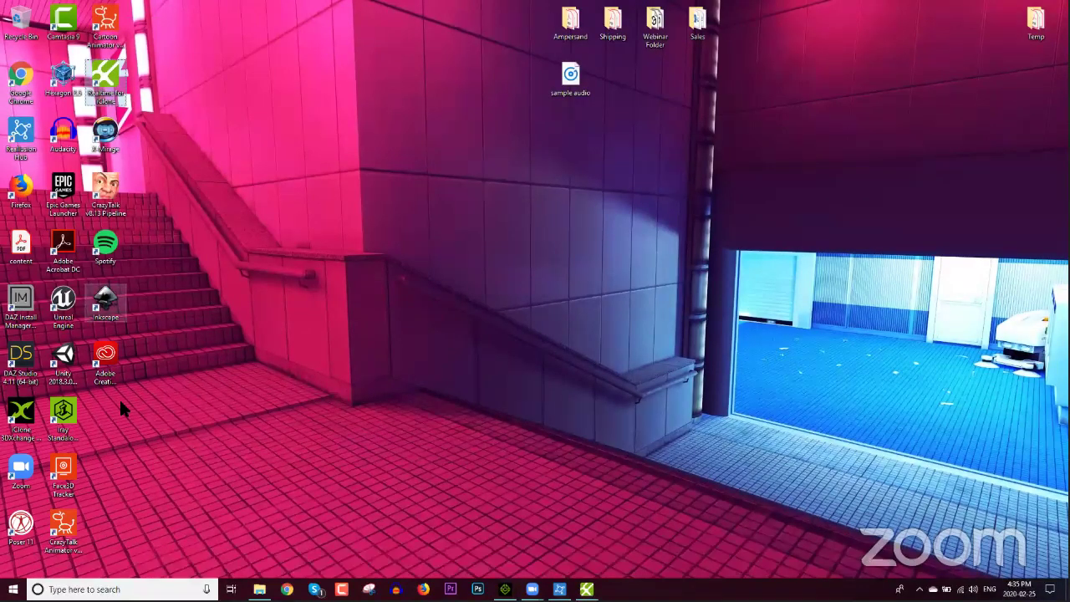
key("alt+Tab")
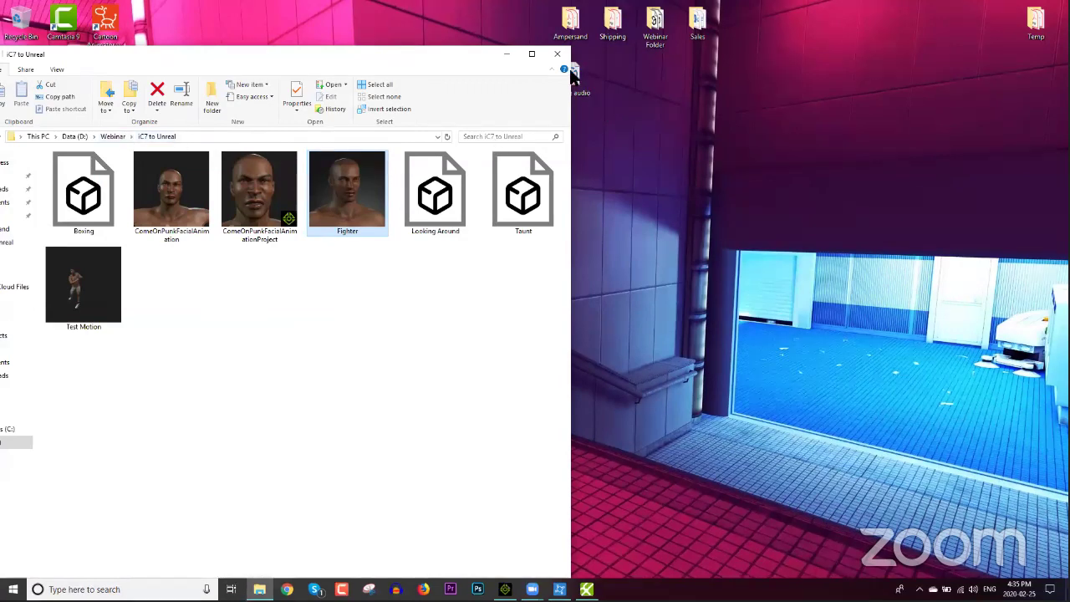
left_click(506, 53)
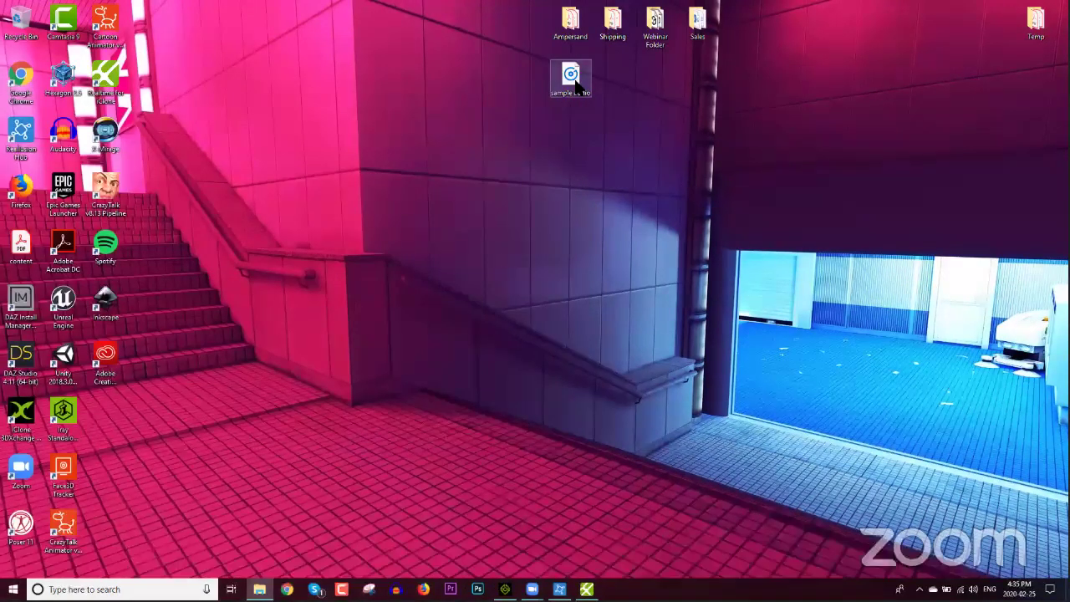
key("Return")
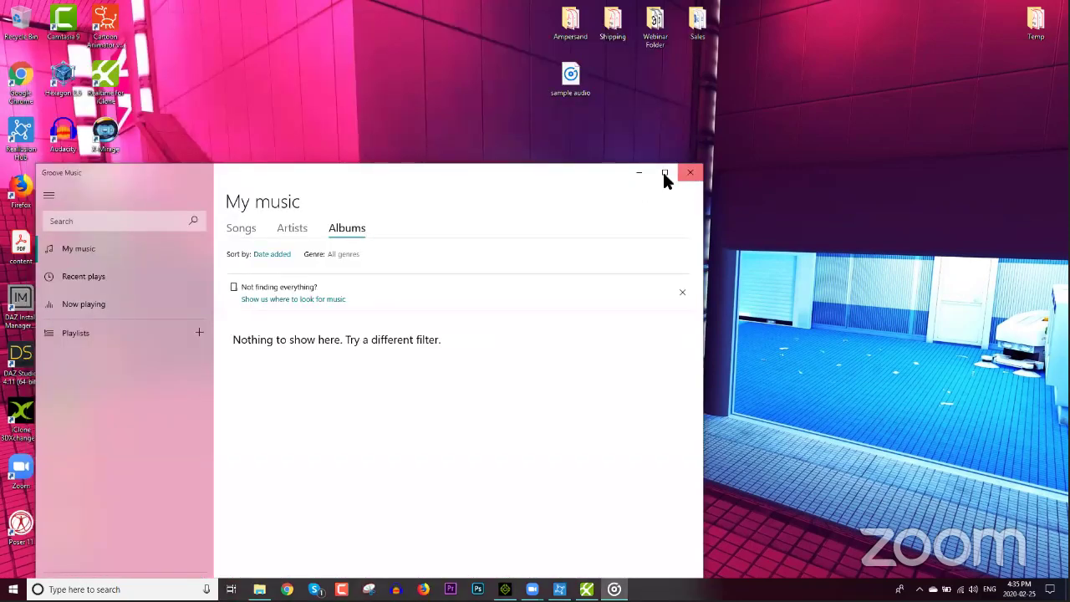
left_click(639, 173)
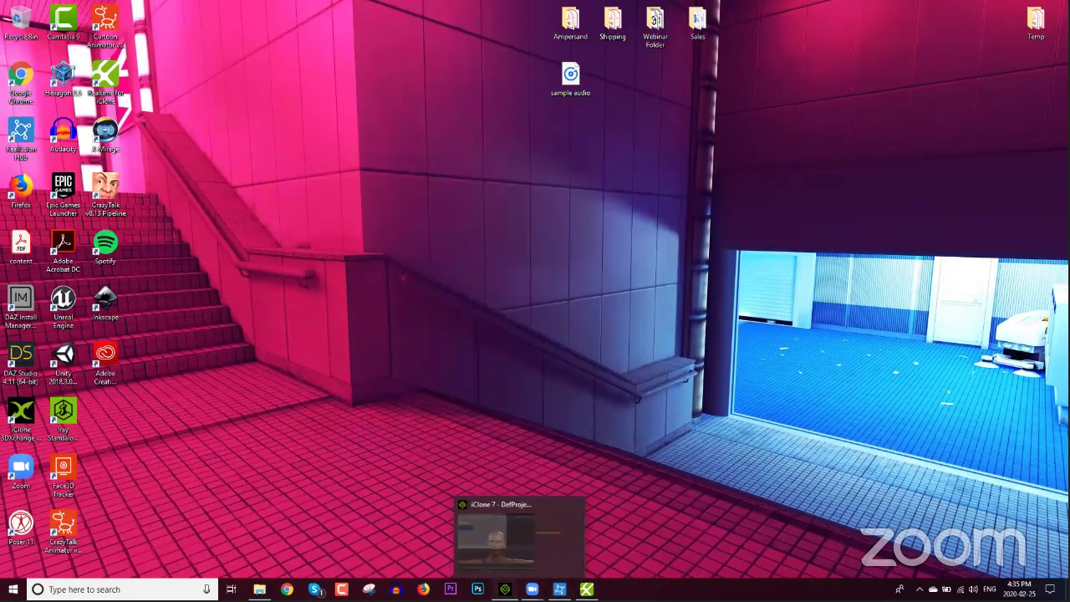
Return to iClone, stop the live preview, and bring Motion LIVE and Faceware Realtime back up side by side.
left_click(505, 590)
left_click(409, 241)
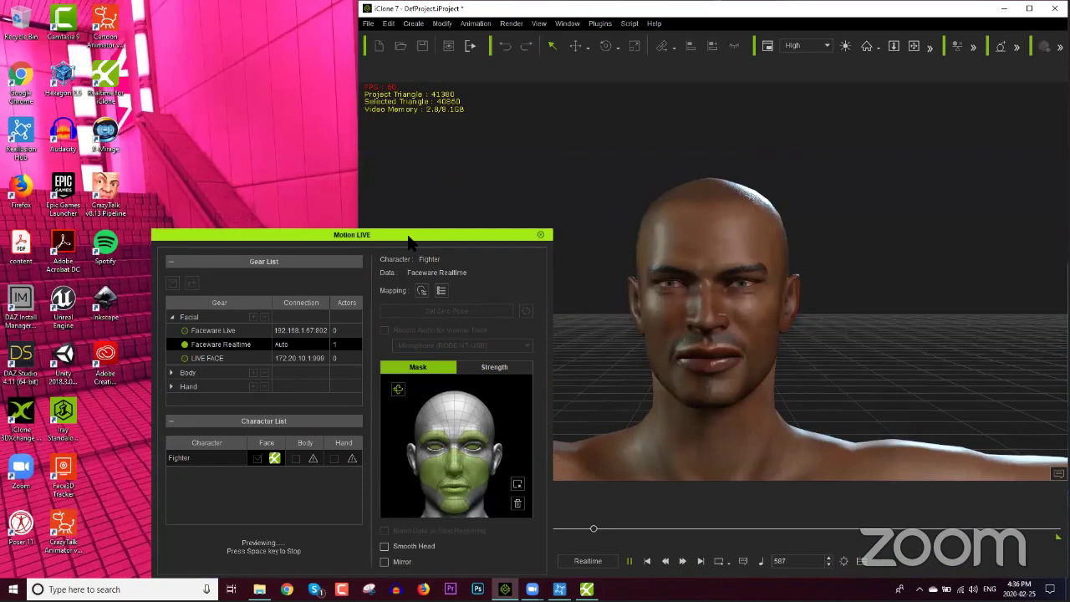
left_click(647, 561)
left_click_drag(484, 235, 422, 187)
left_click(587, 589)
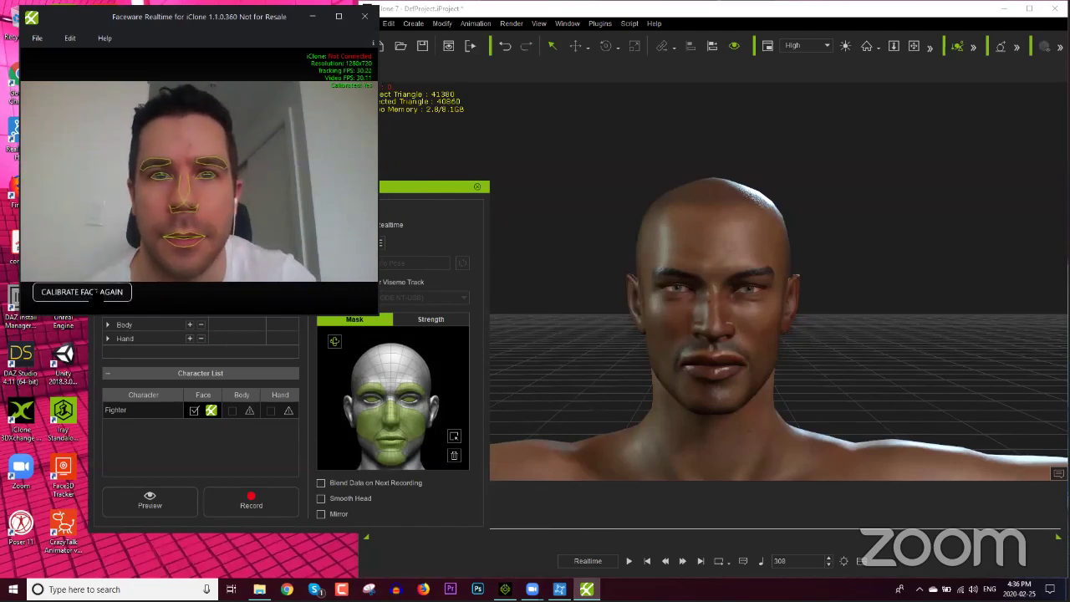
left_click(360, 400)
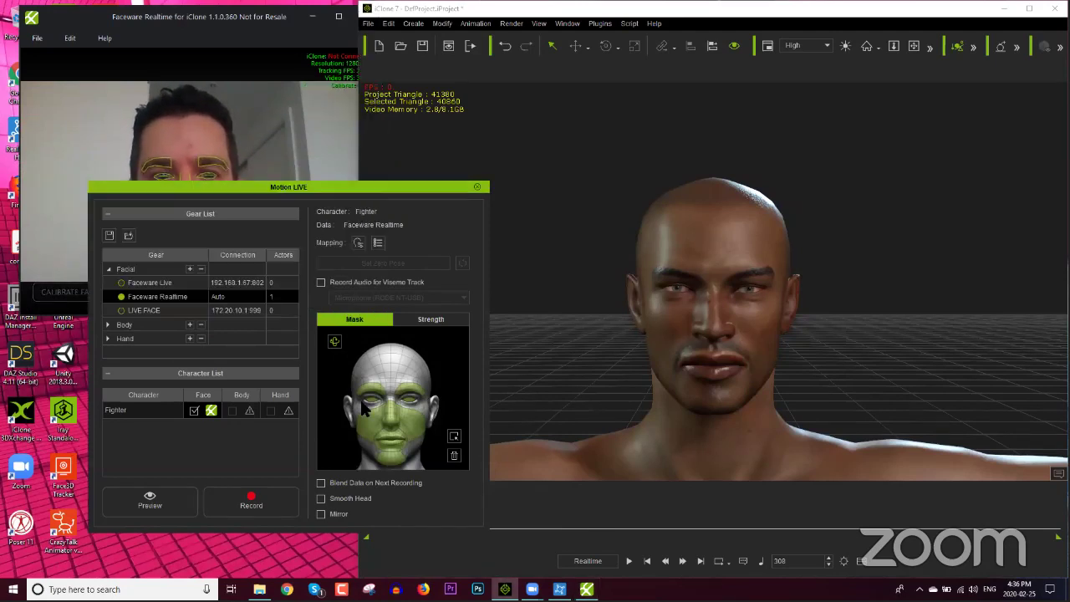
Enable Record Audio for Viseme Track and record a short facial take on the Fighter.
left_click(373, 284)
left_click(241, 500)
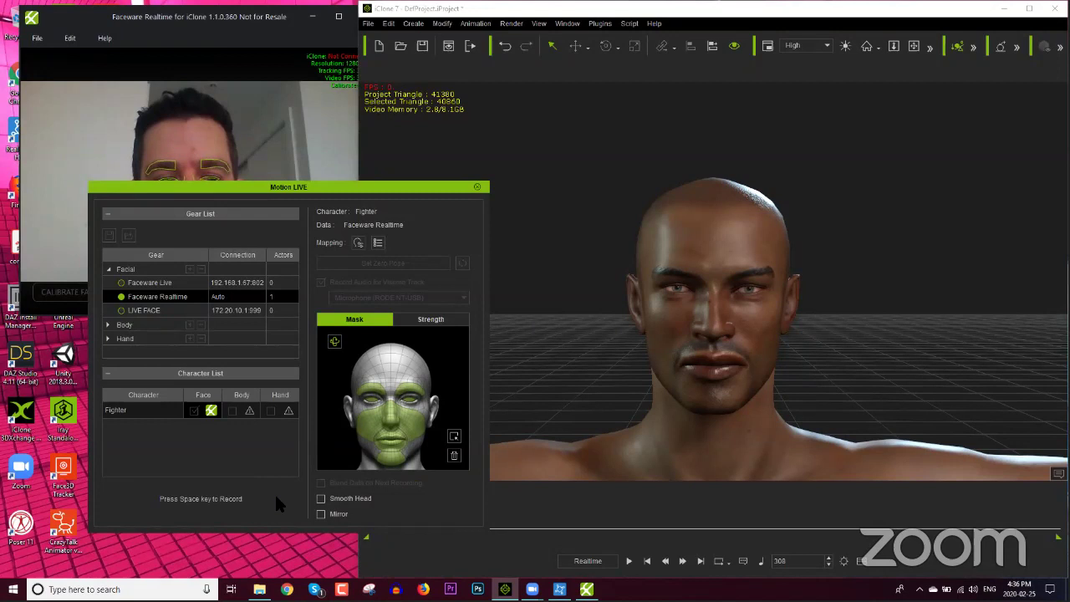
key("space")
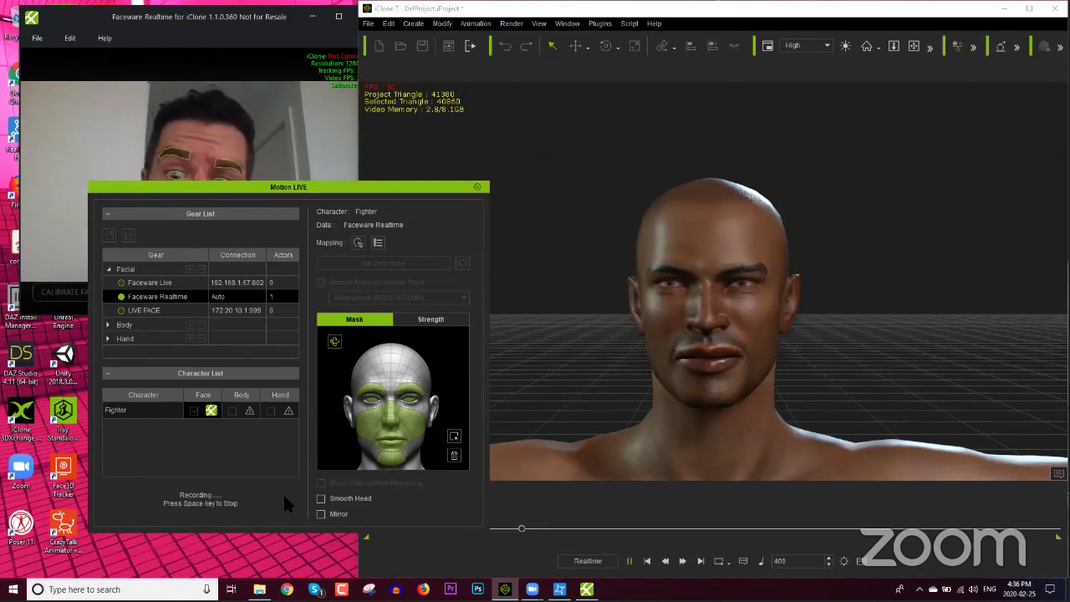
key("space")
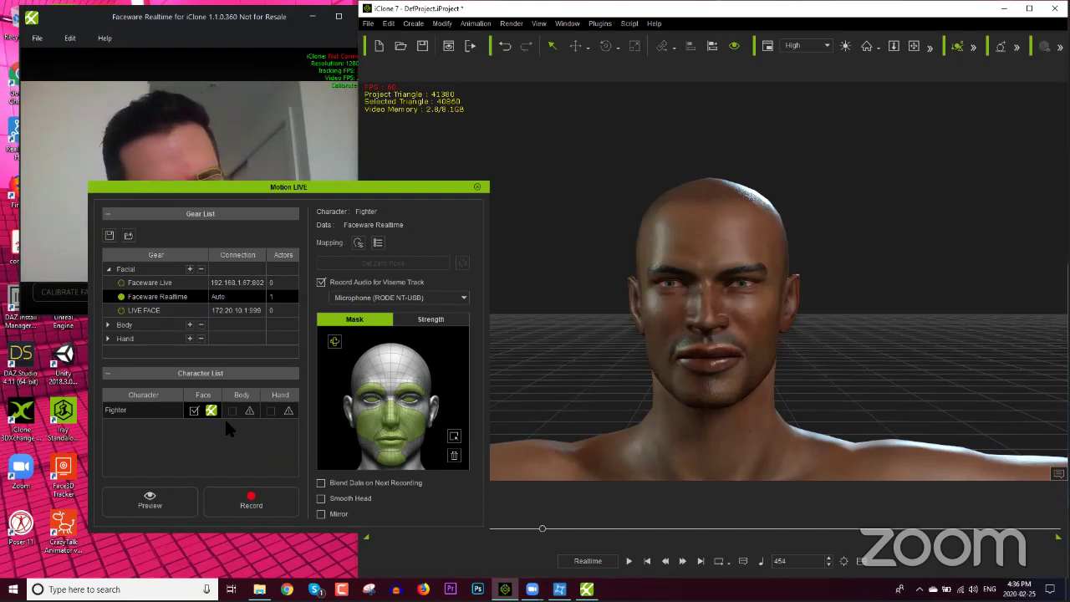
Rewind to the first frame and run a short live preview to check the face tracking.
left_click(646, 560)
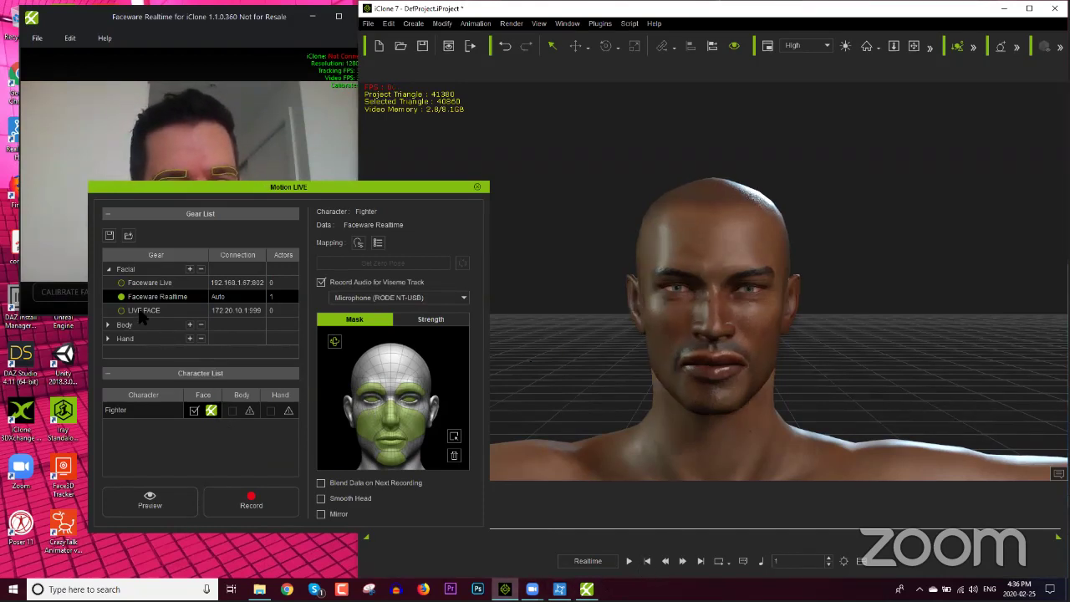
left_click(176, 504)
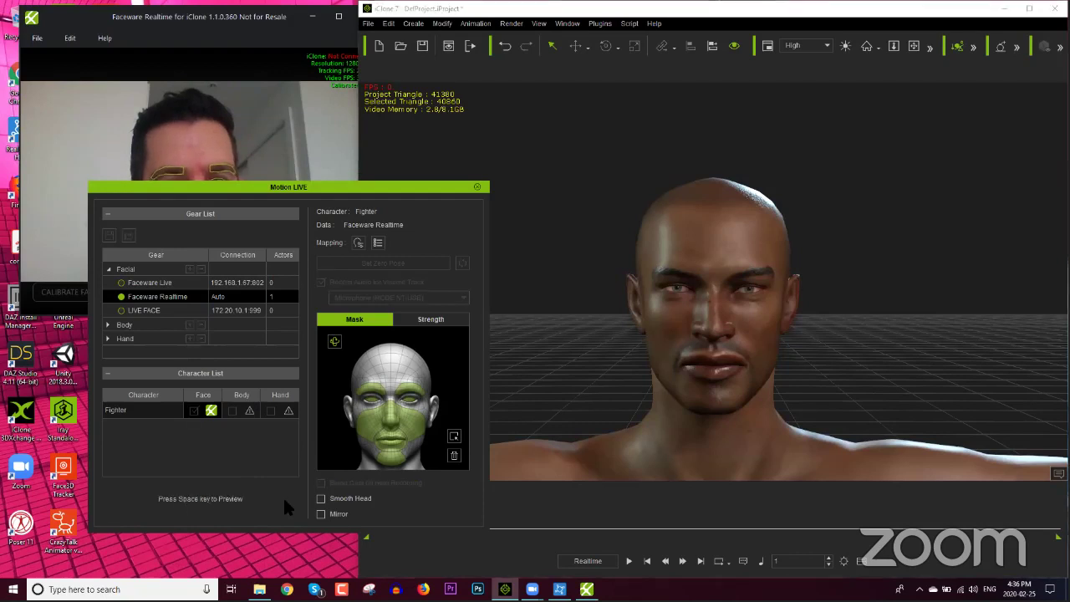
key("space")
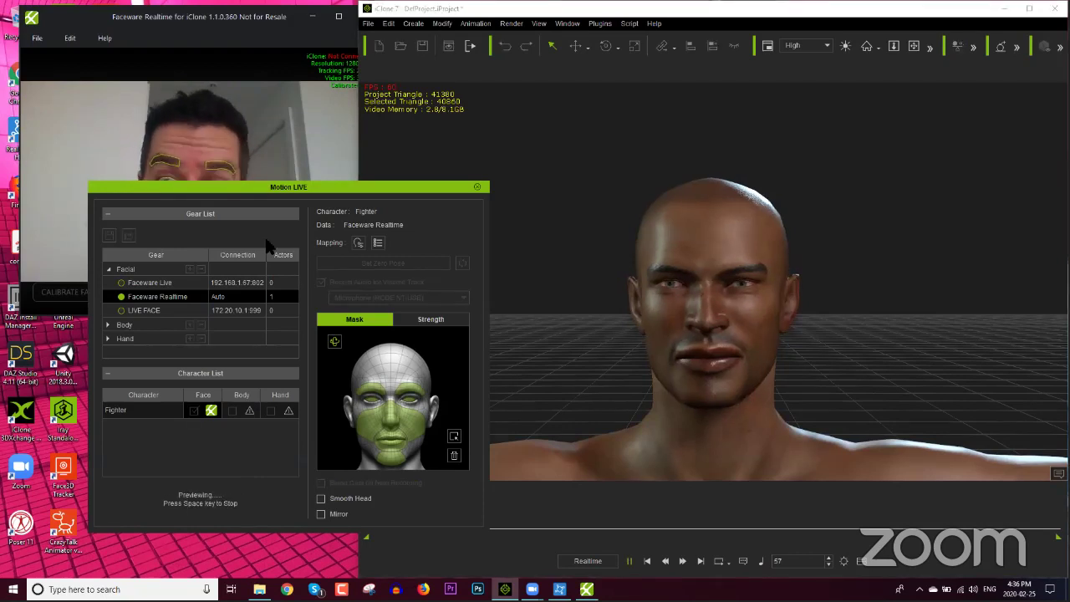
key("space")
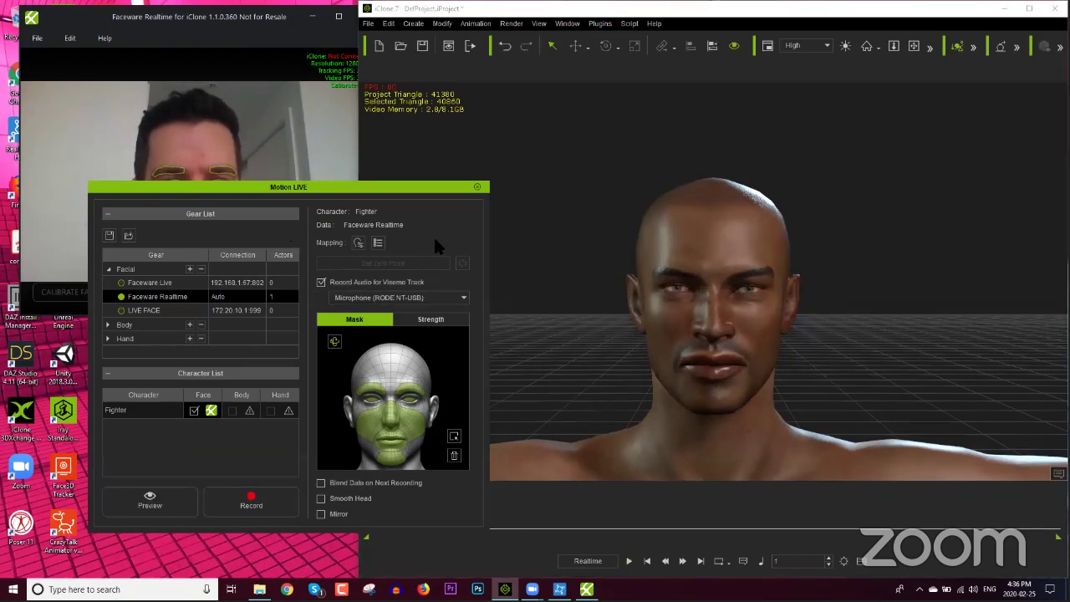
Close Motion LIVE, disconnecting its servers, and recalibrate the face in Faceware Realtime.
left_click(476, 188)
left_click(675, 332)
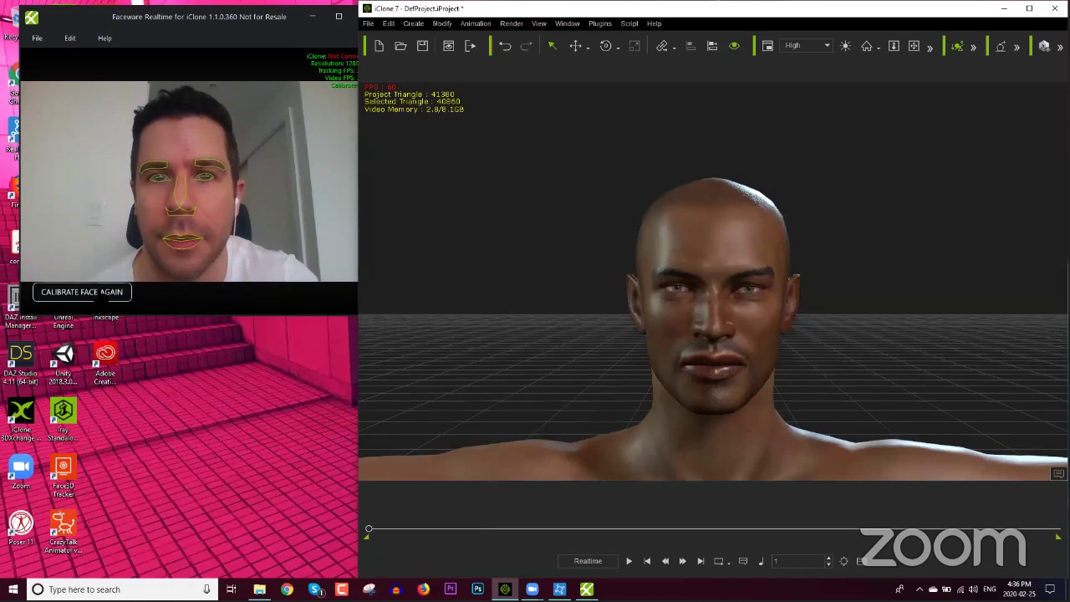
left_click(106, 292)
left_click(535, 61)
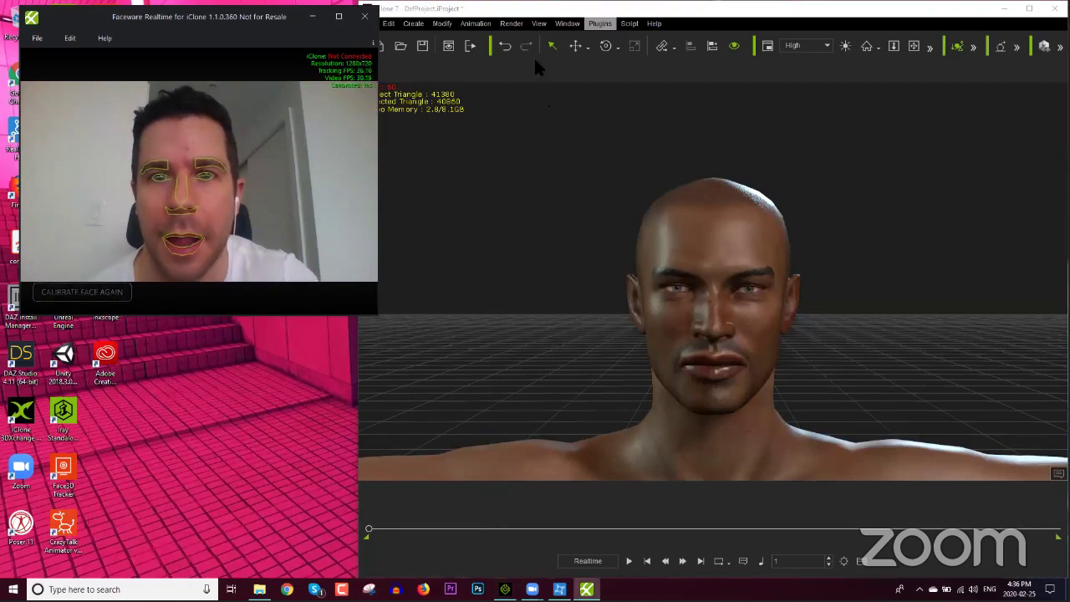
Reopen Motion LIVE, reassign Faceware Realtime as the Fighter's face data source, and test it with a live preview.
key("alt+p")
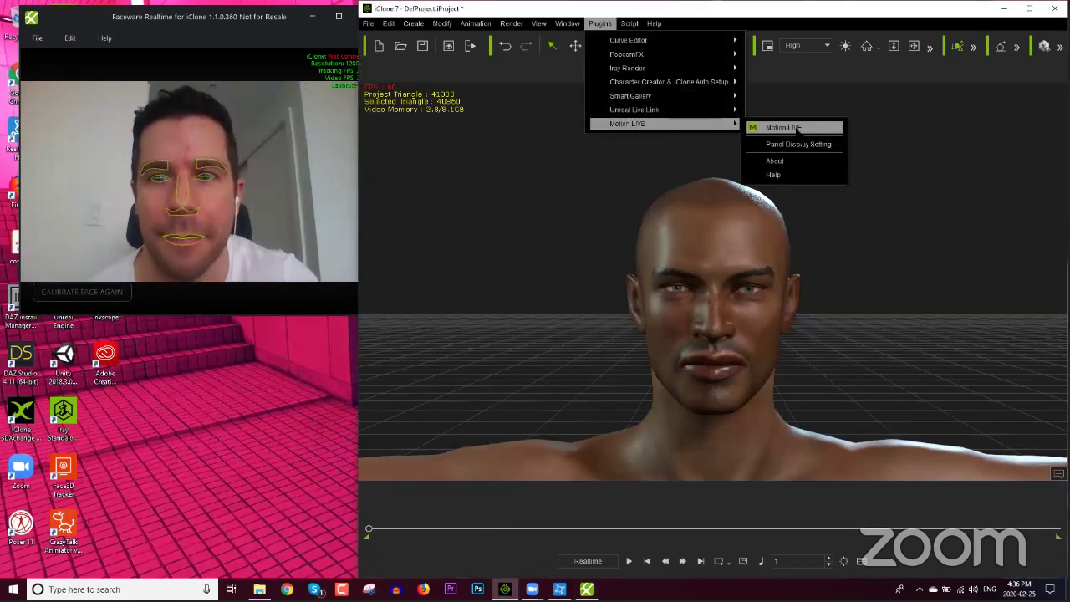
left_click(793, 126)
left_click(210, 411)
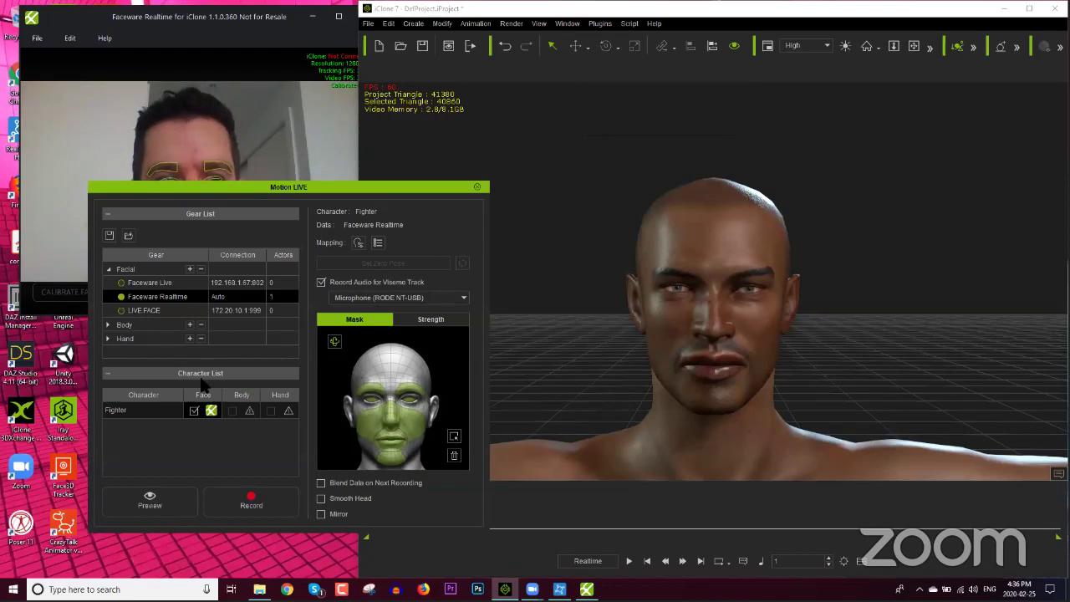
left_click(213, 411)
left_click(252, 433)
left_click(173, 491)
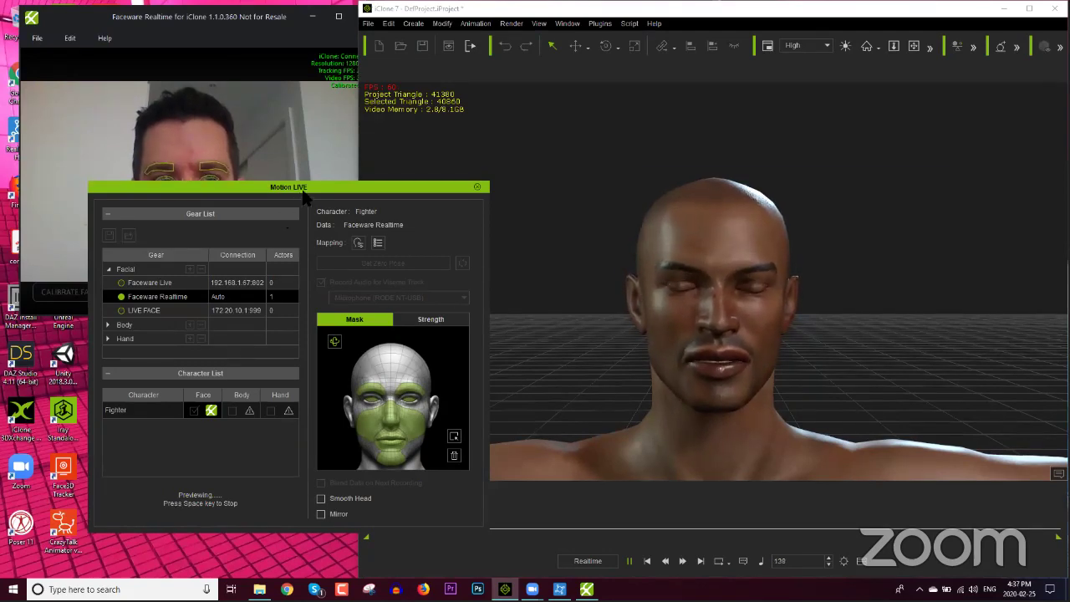
left_click_drag(317, 187, 344, 222)
key("space")
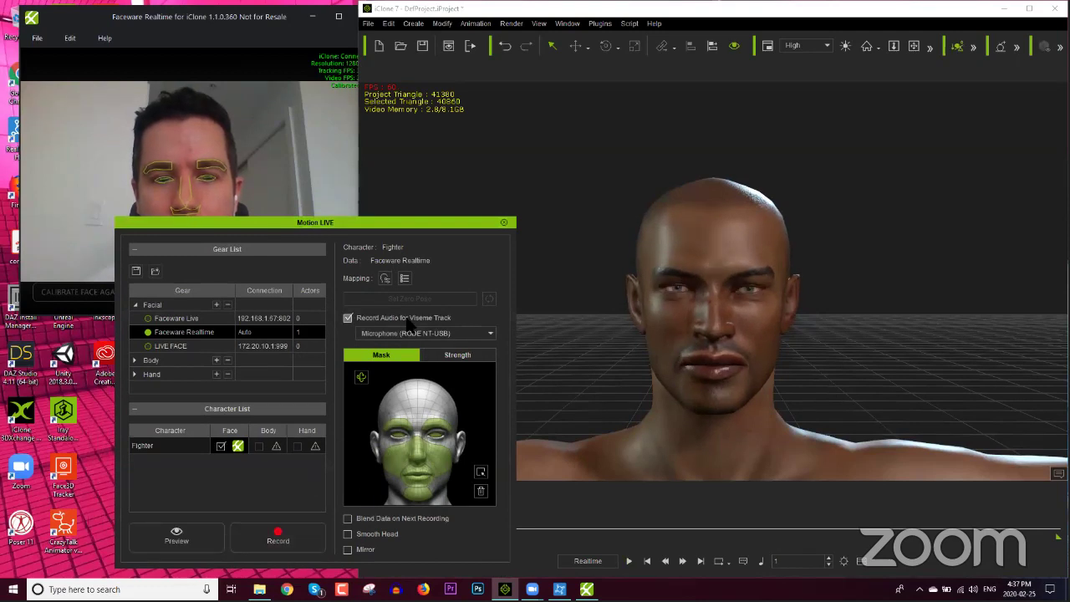
Record the Fighter's facial performance with viseme audio, starting from the first frame.
left_click(288, 539)
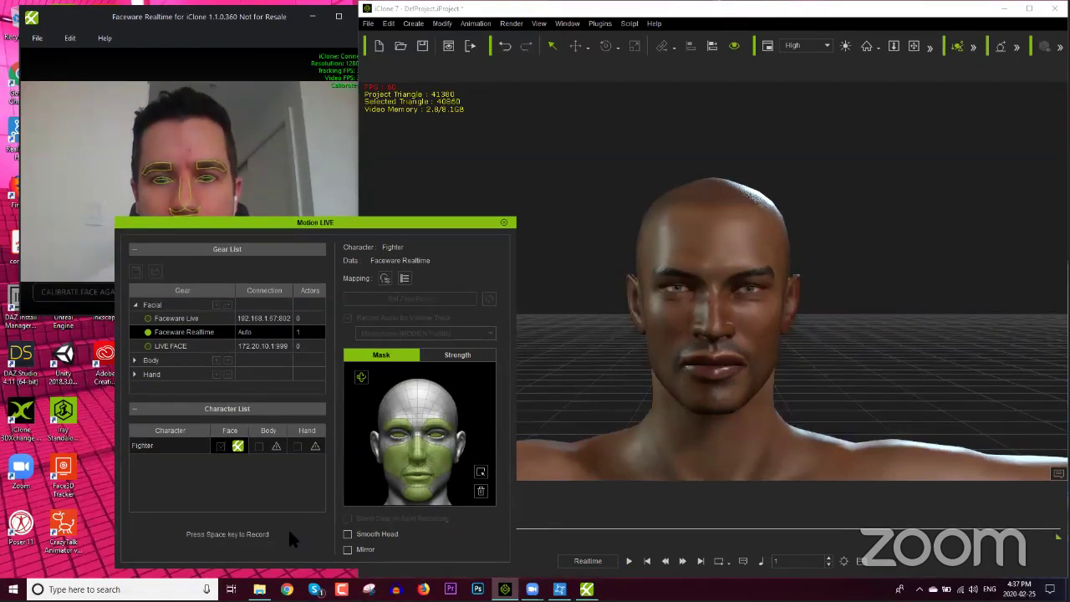
key("space")
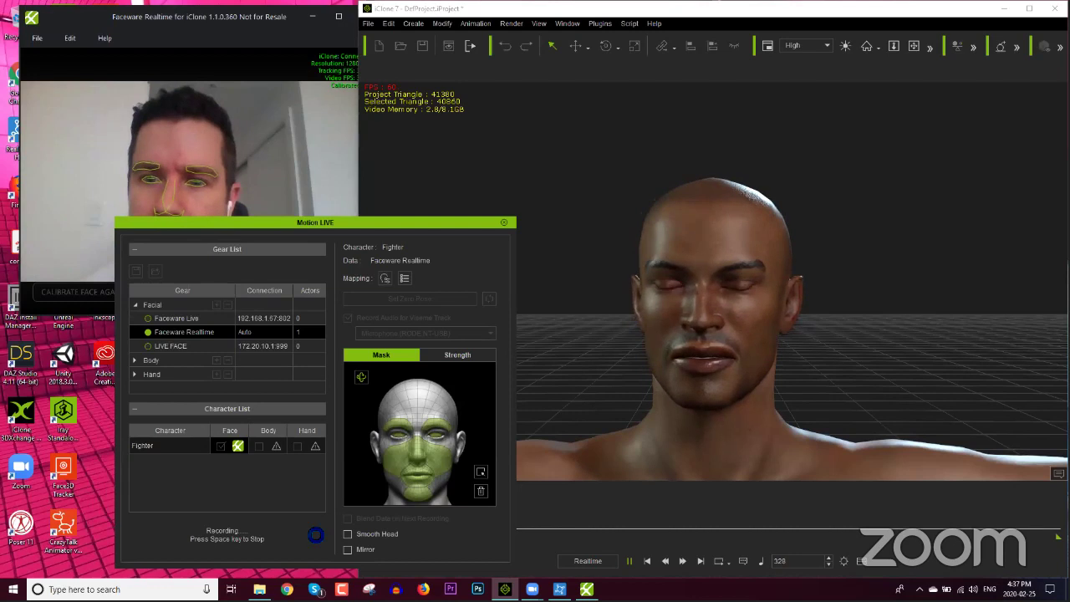
key("space")
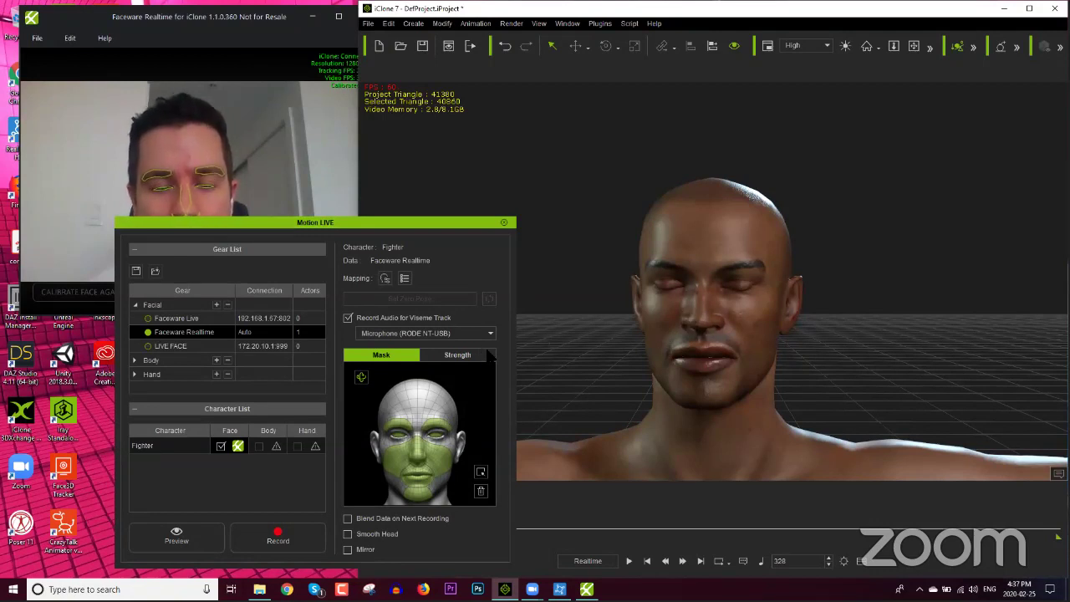
Show the facial Strength settings and play back the recorded facial take from the start.
left_click(463, 355)
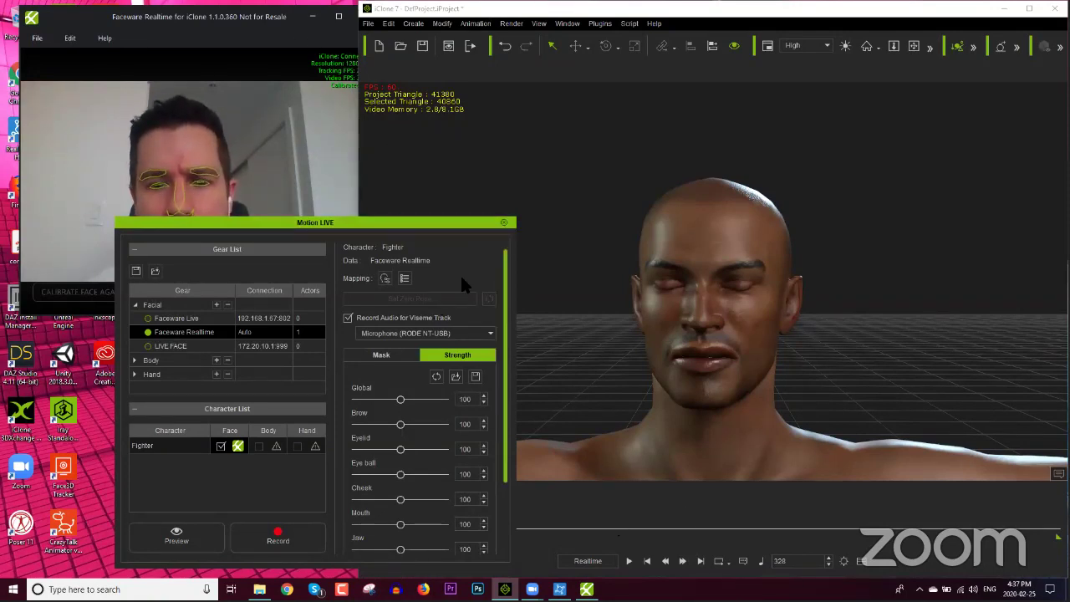
left_click_drag(473, 222, 407, 220)
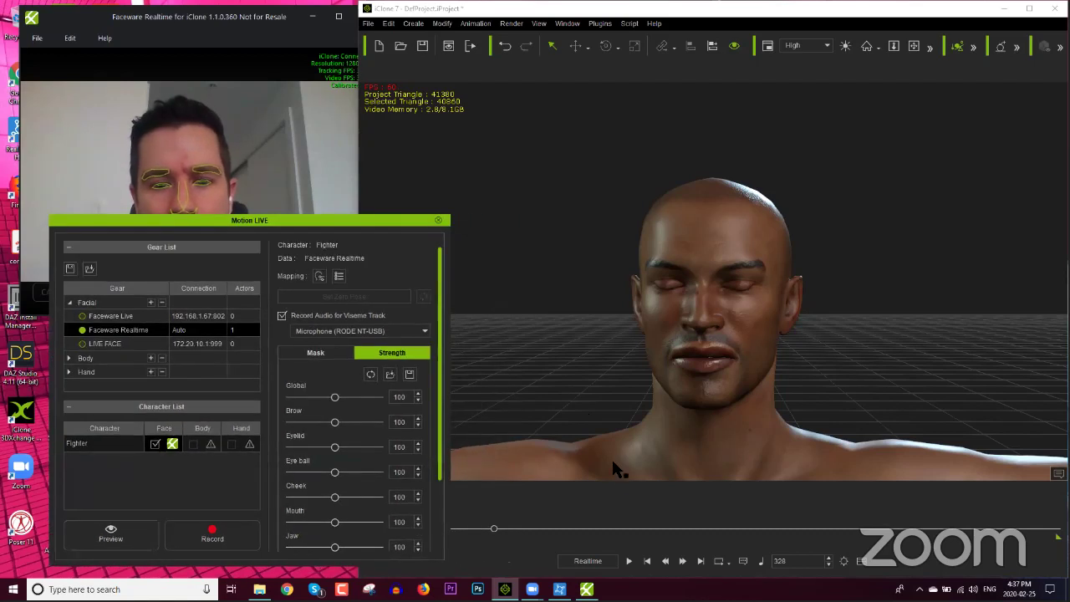
left_click(646, 561)
left_click(628, 560)
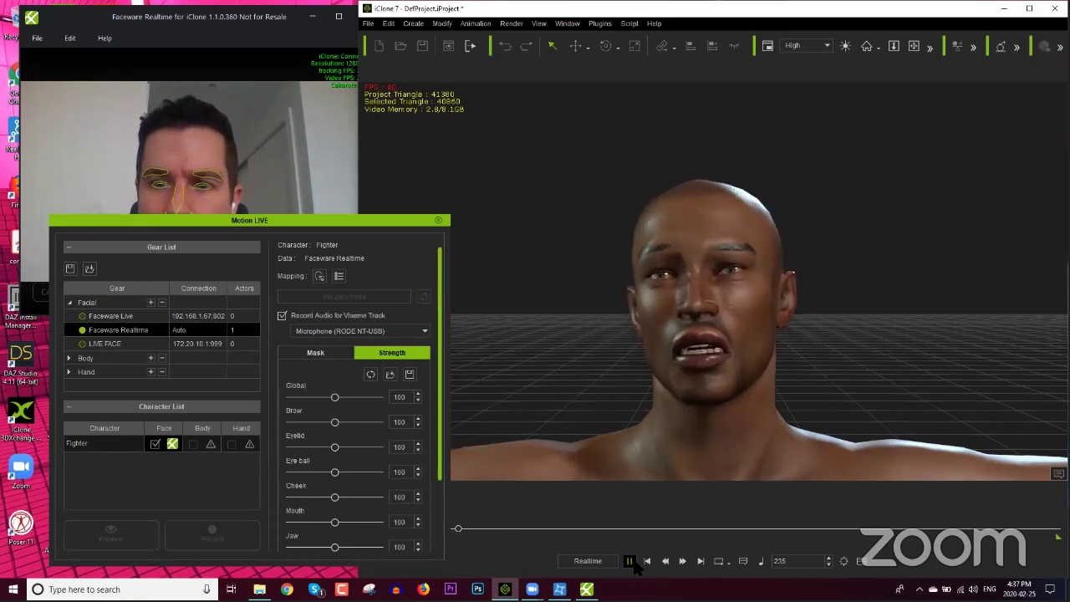
left_click(628, 562)
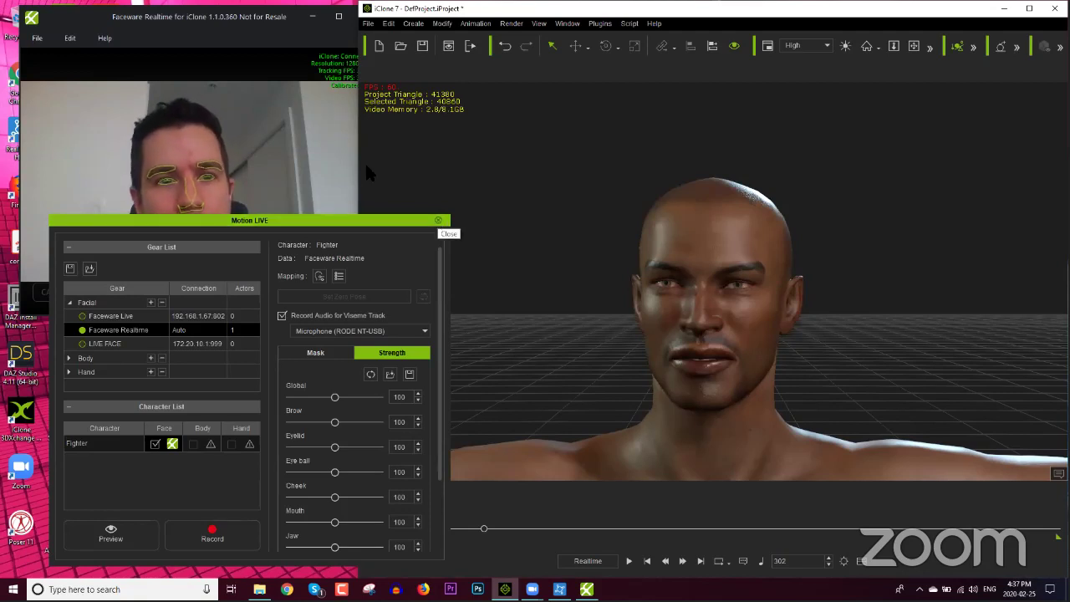
Close Faceware Realtime and Motion LIVE, accepting the server disconnection, and maximize the iClone window.
left_click(264, 38)
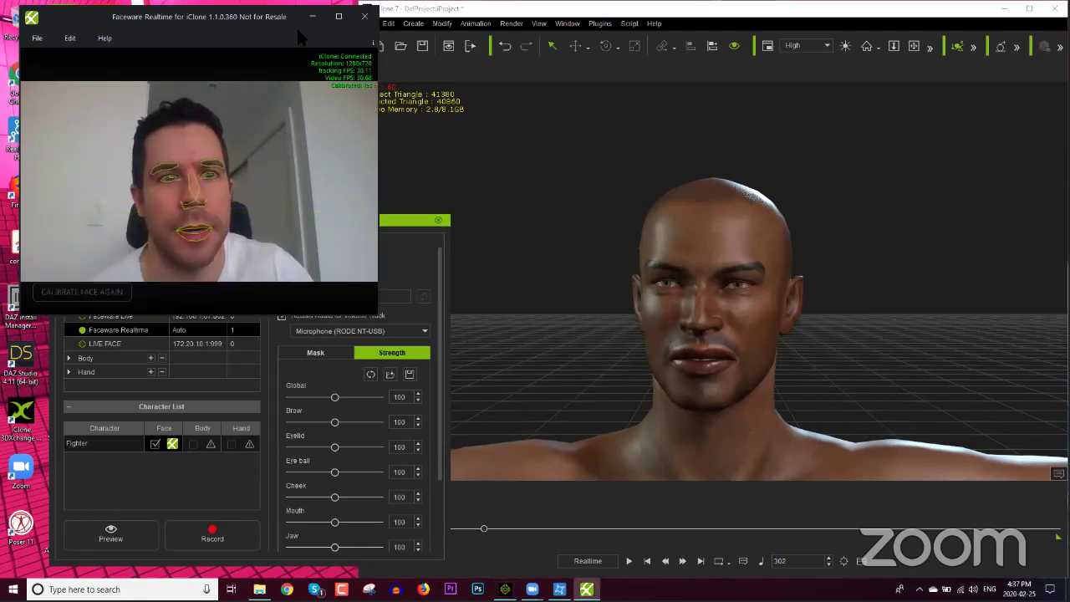
left_click(365, 18)
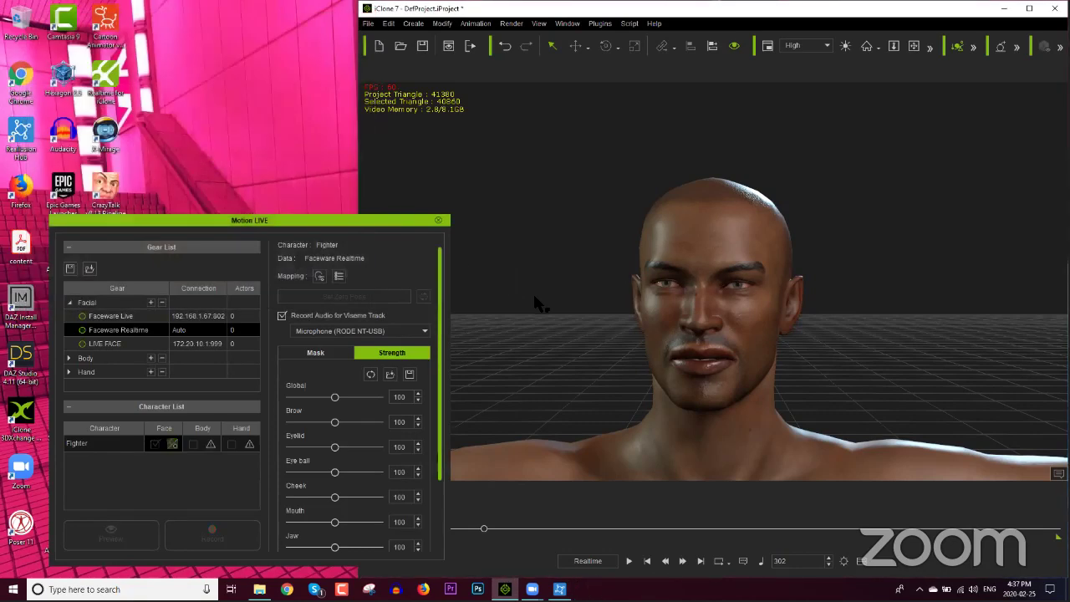
left_click(439, 221)
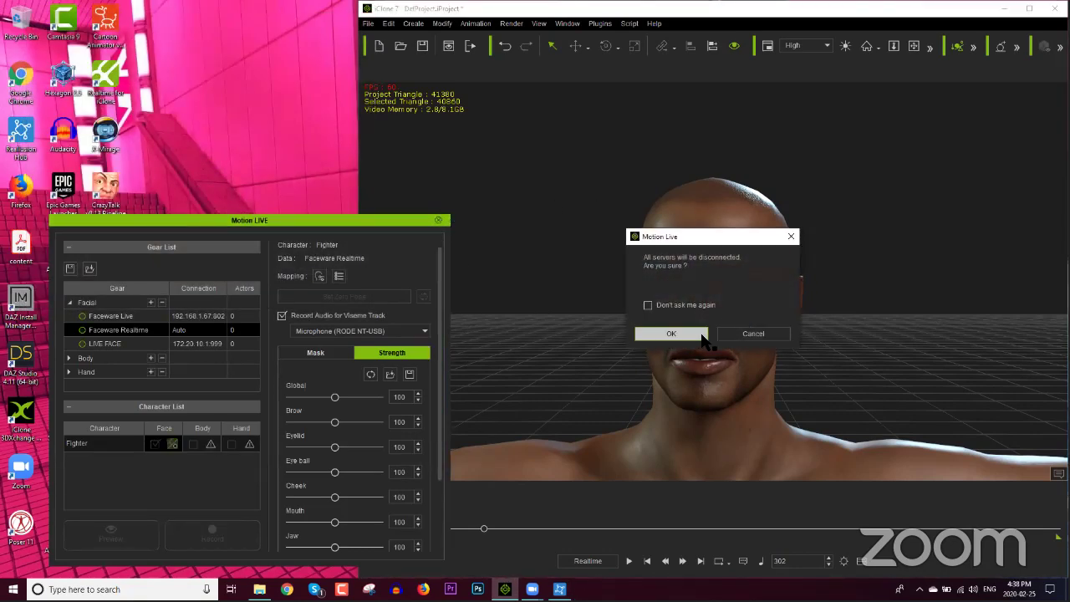
left_click(699, 333)
left_click(1029, 8)
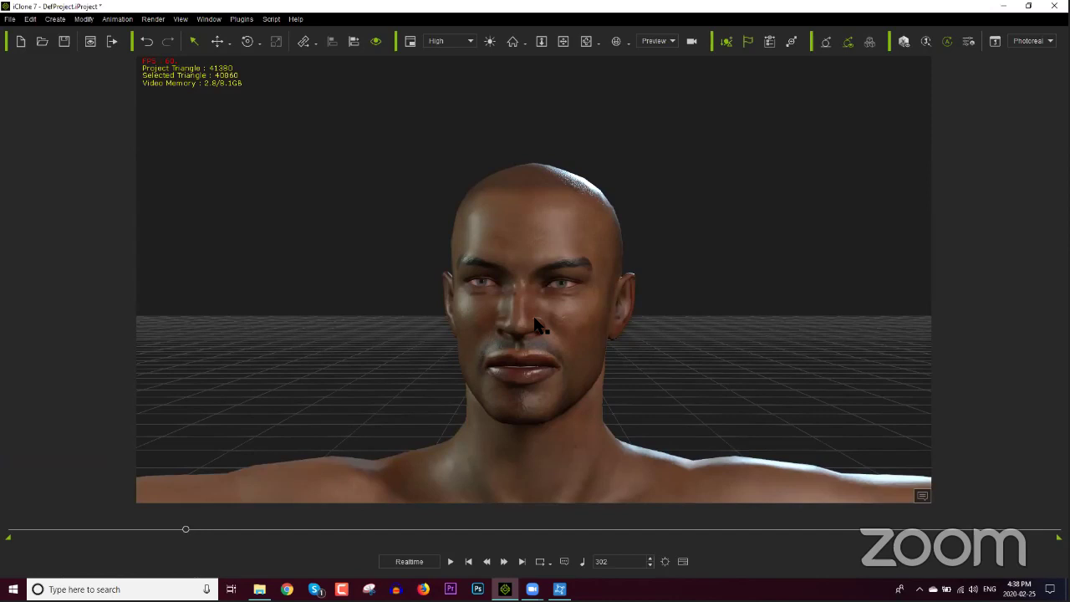
Bring back the Scene, Modify and Content panels in the workspace.
left_click(209, 19)
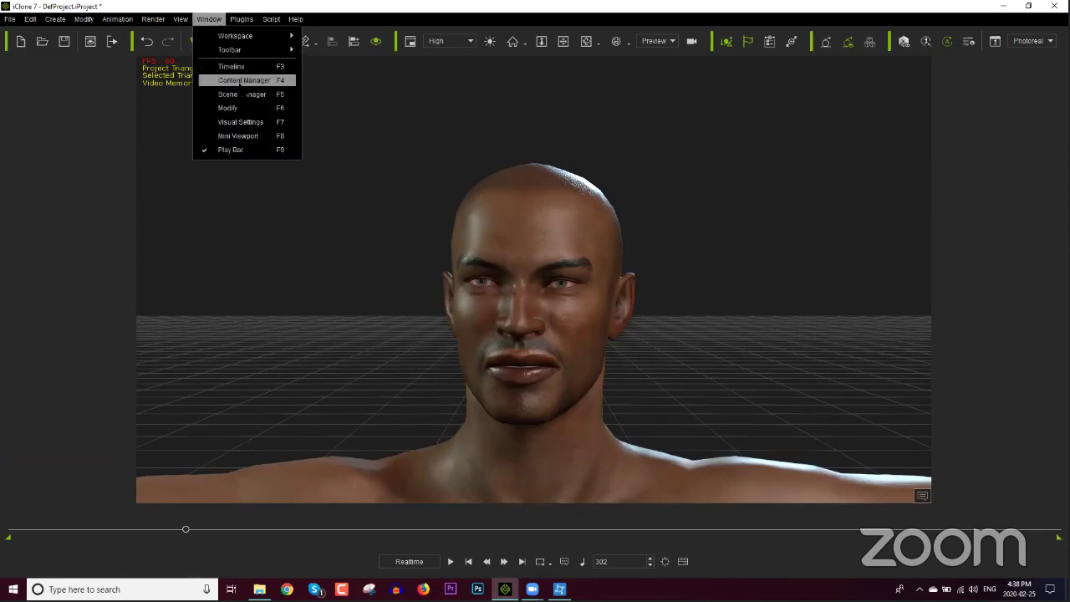
left_click(358, 5)
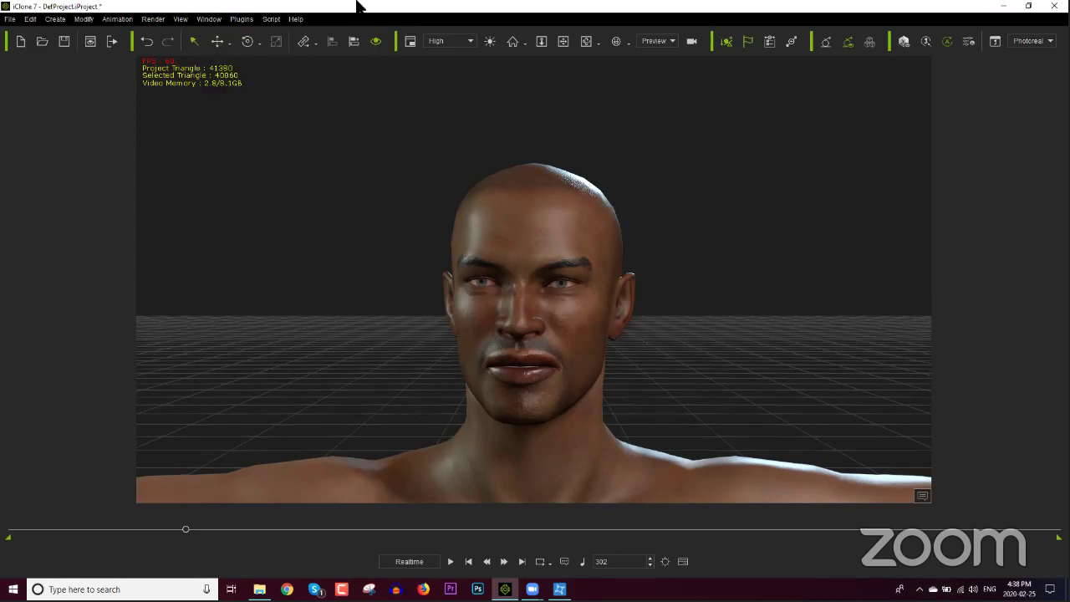
key("F2")
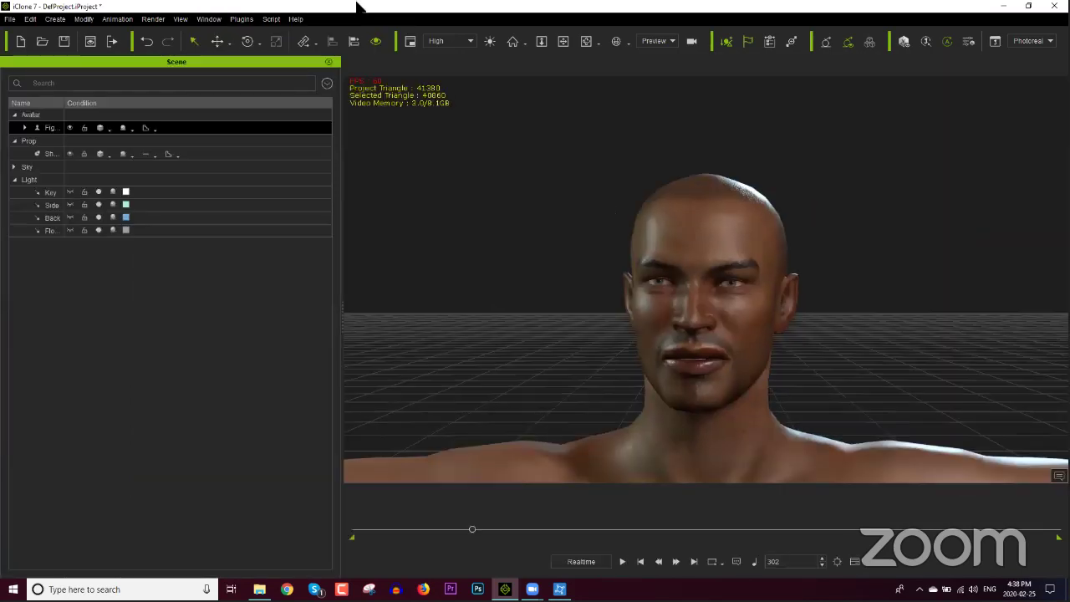
key("F3")
key("F4")
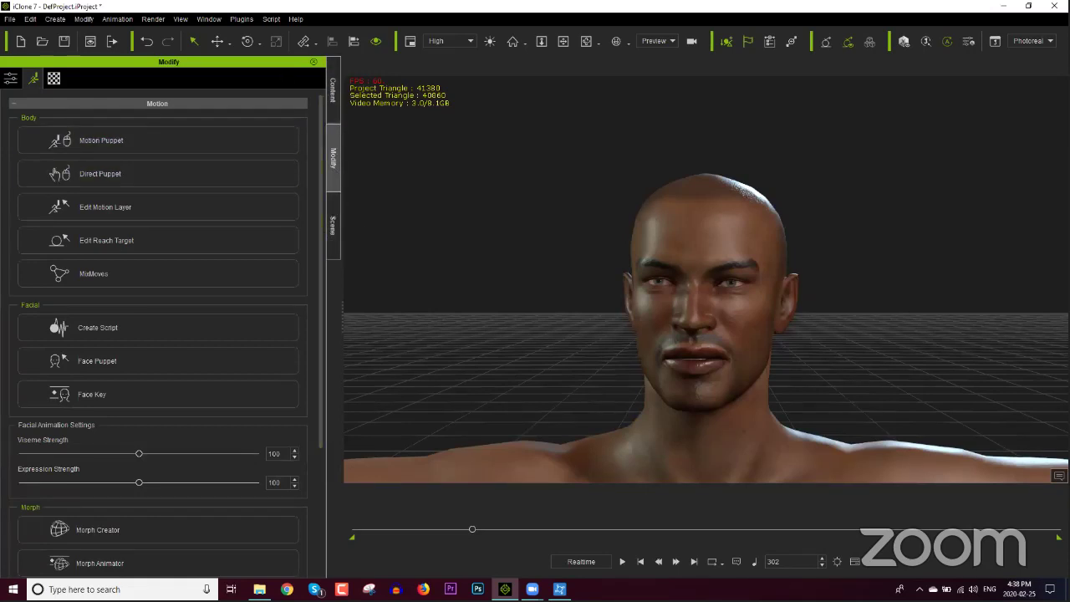
Load the Unreal Live Link plugin panel.
left_click(209, 18)
mouse_move(240, 20)
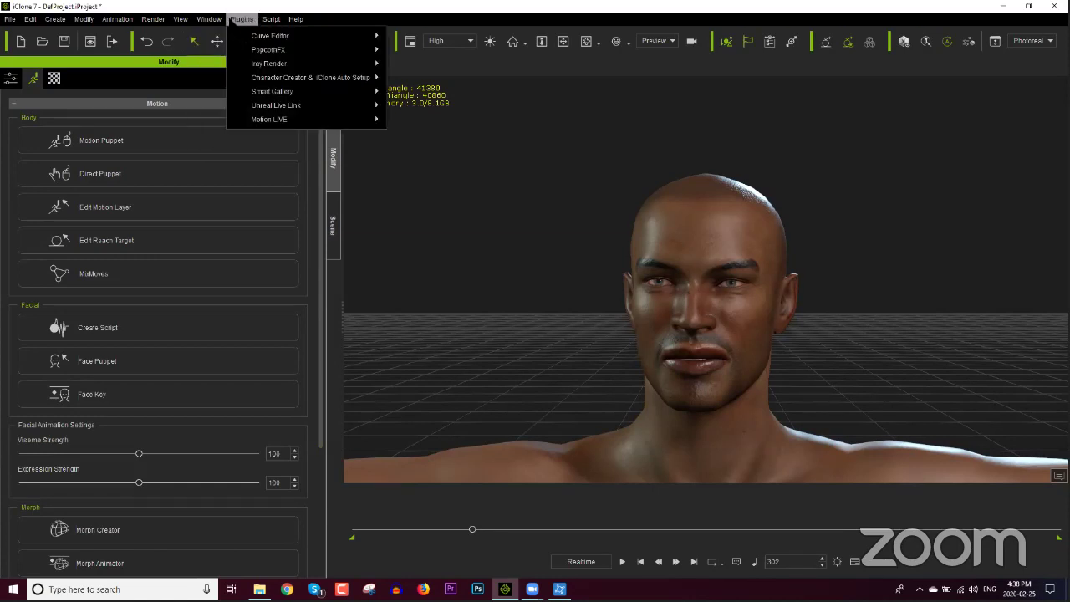
mouse_move(297, 106)
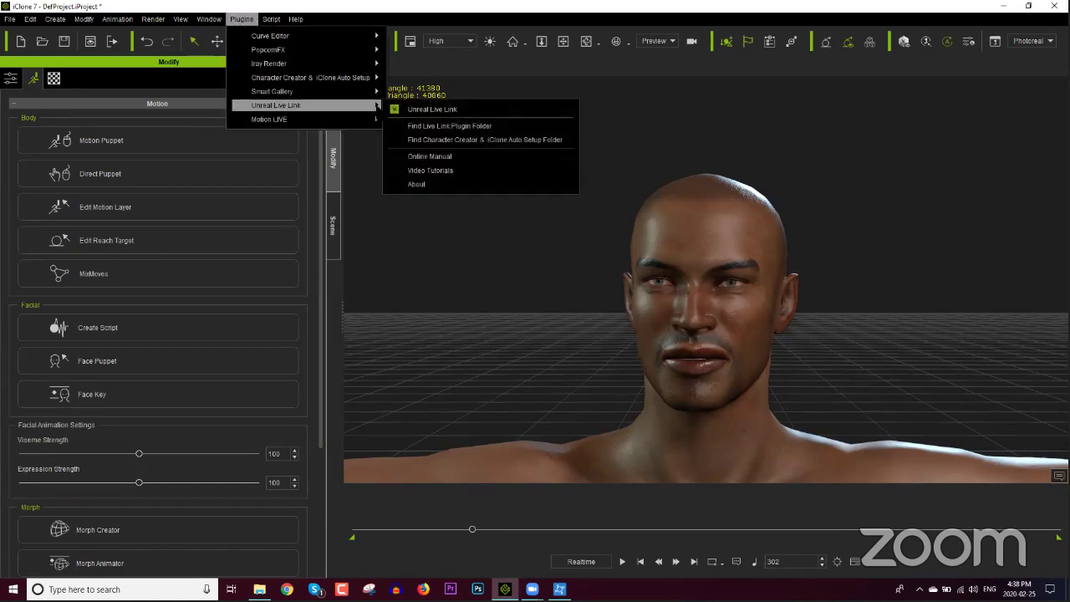
left_click(453, 107)
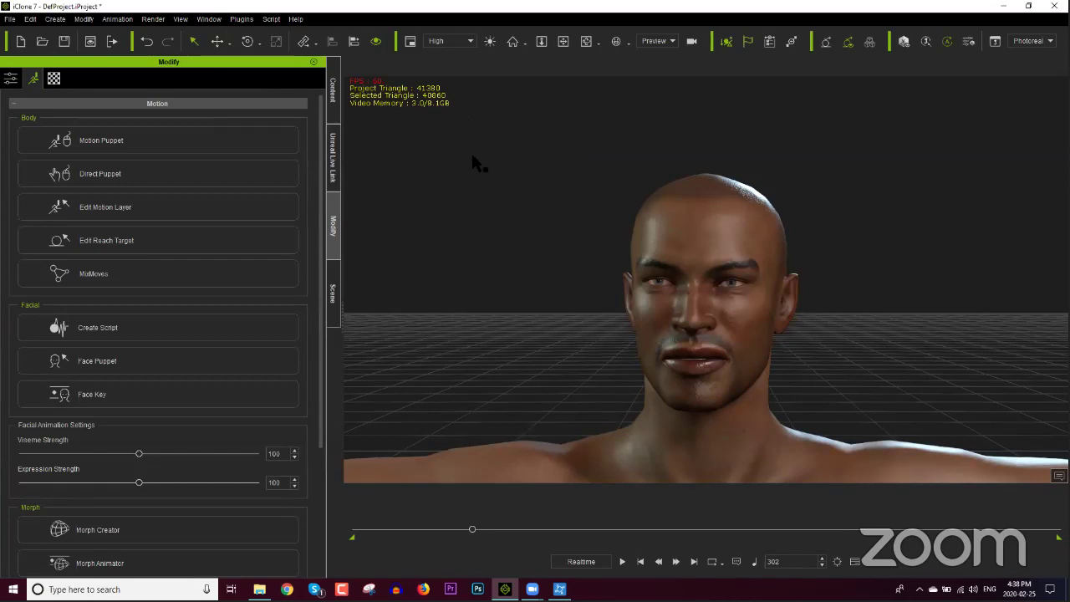
Close the Reallusion Hub window and show the desktop.
mouse_move(559, 589)
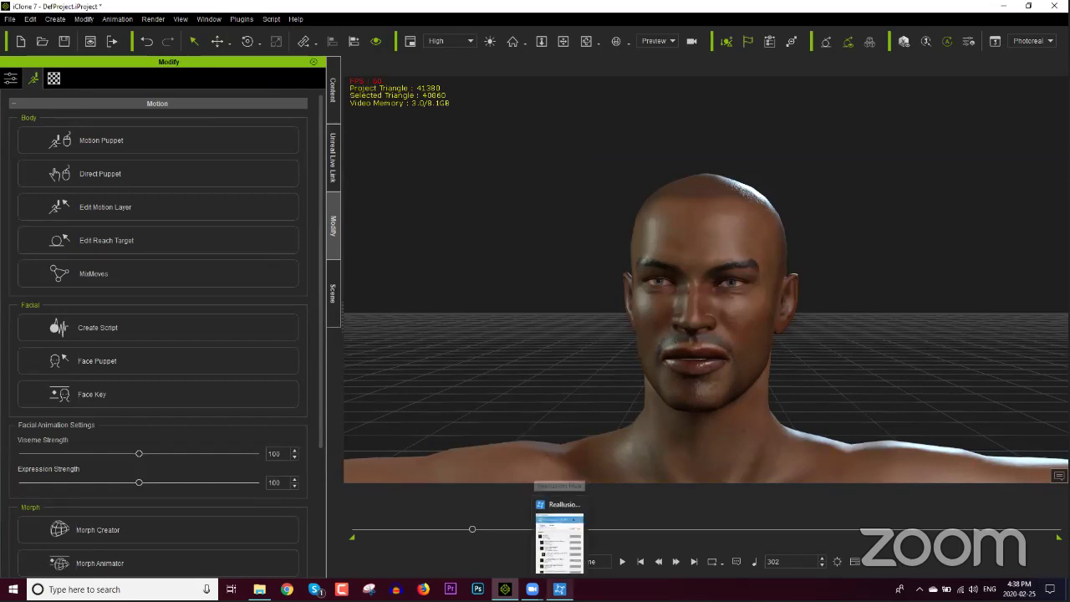
right_click(559, 590)
left_click(535, 567)
key("super+d")
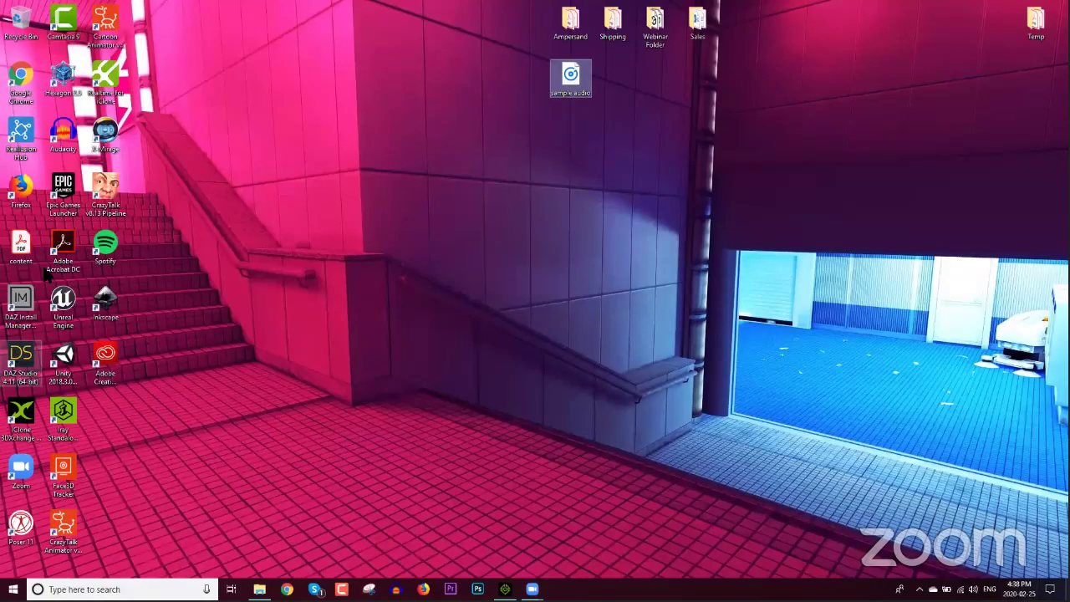
Start the Epic Games Launcher and launch the QA_Demo project from the Unreal Engine library.
double_click(63, 191)
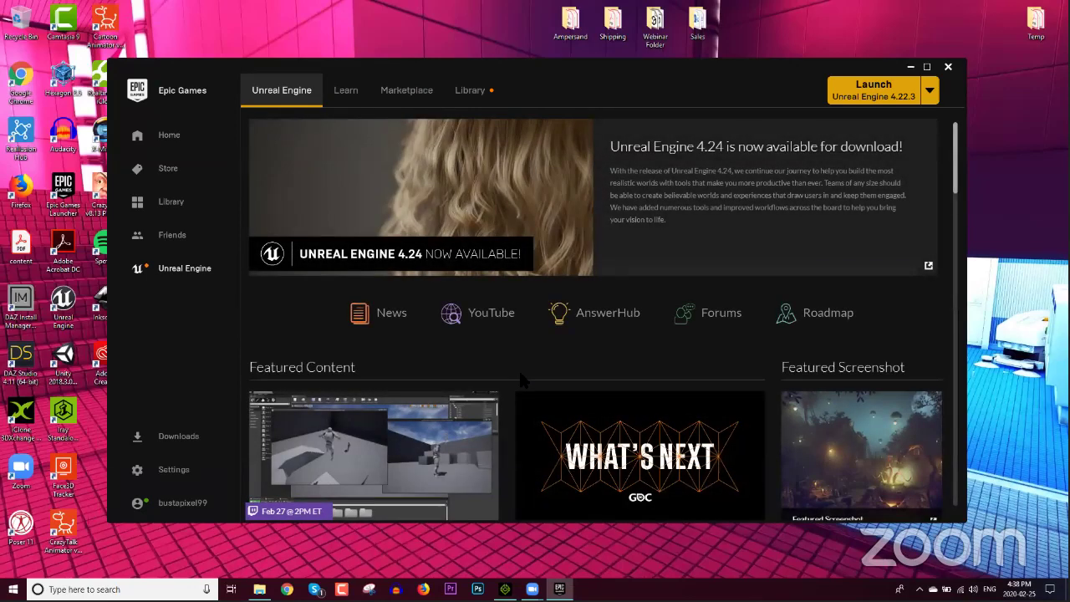
left_click(483, 98)
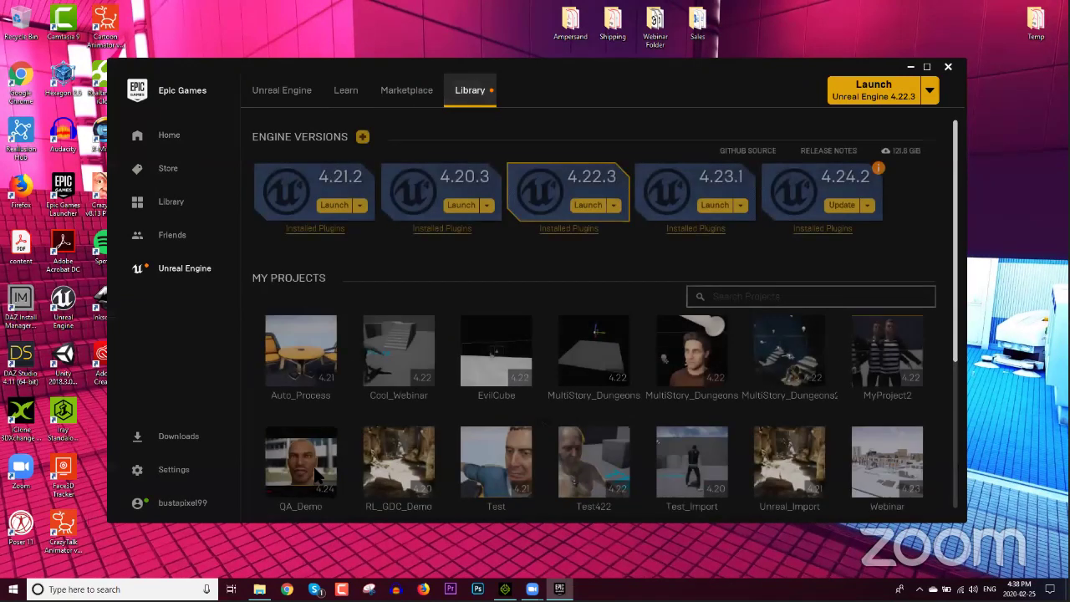
double_click(311, 460)
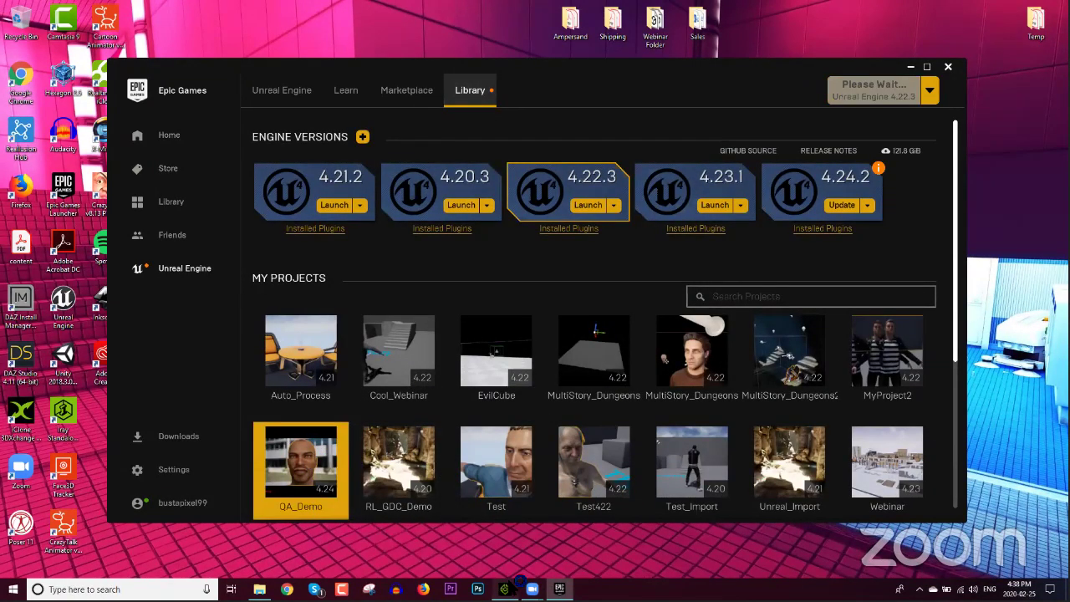
Switch back to iClone and show the Timeline with the Project, Transform and Motion tracks hidden.
left_click(505, 589)
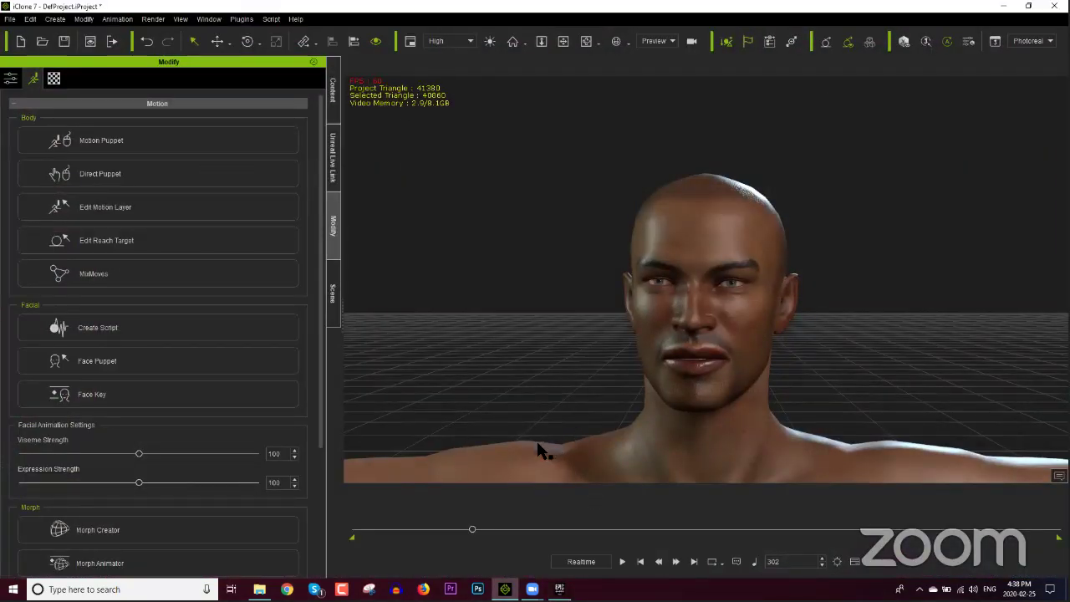
key("F3")
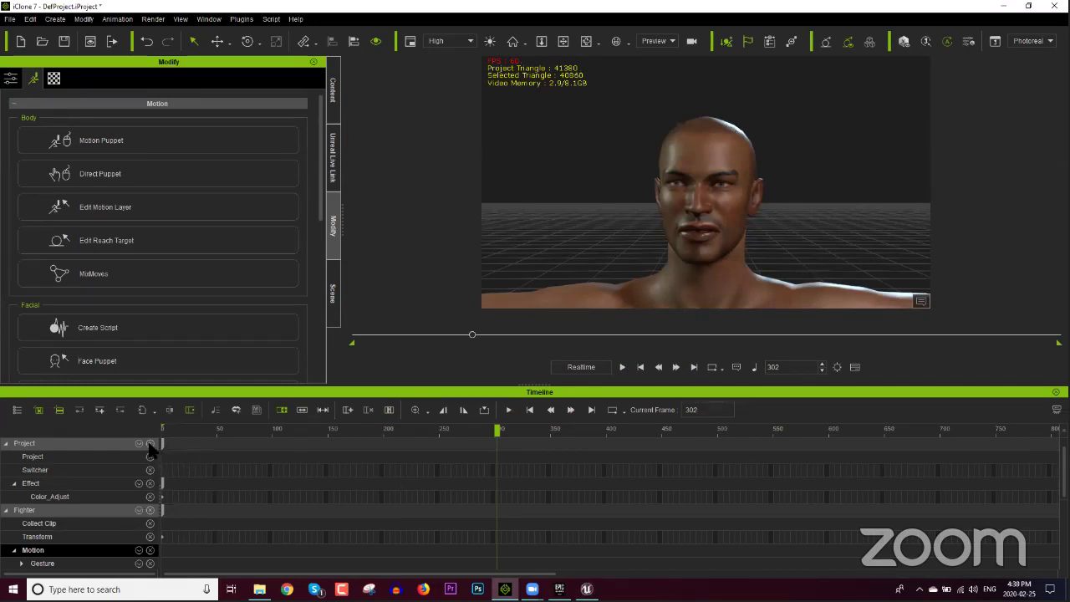
scroll(150, 447, "down", 2)
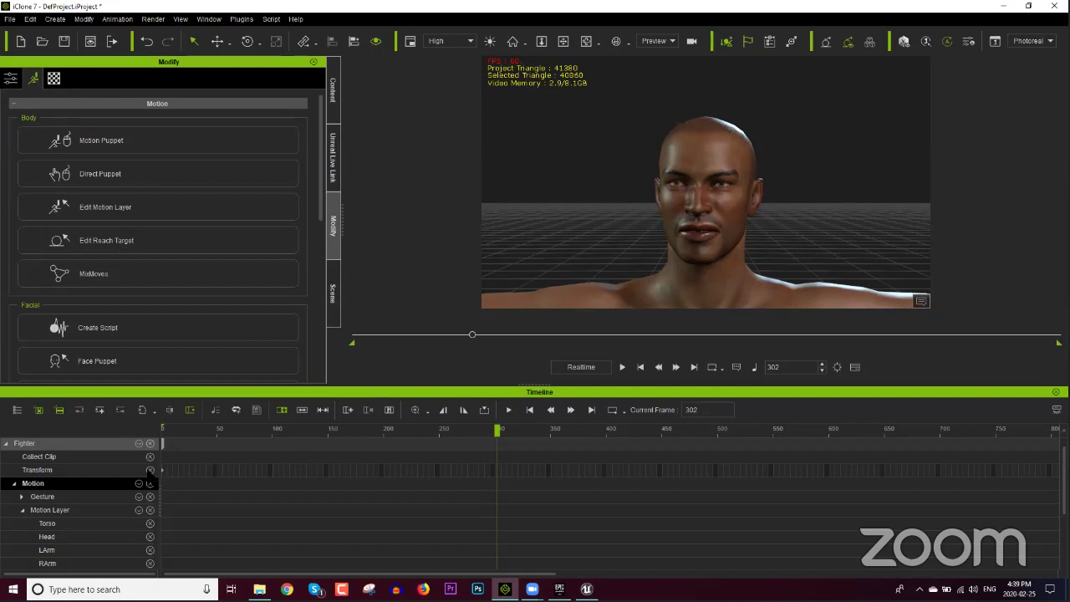
left_click(149, 470)
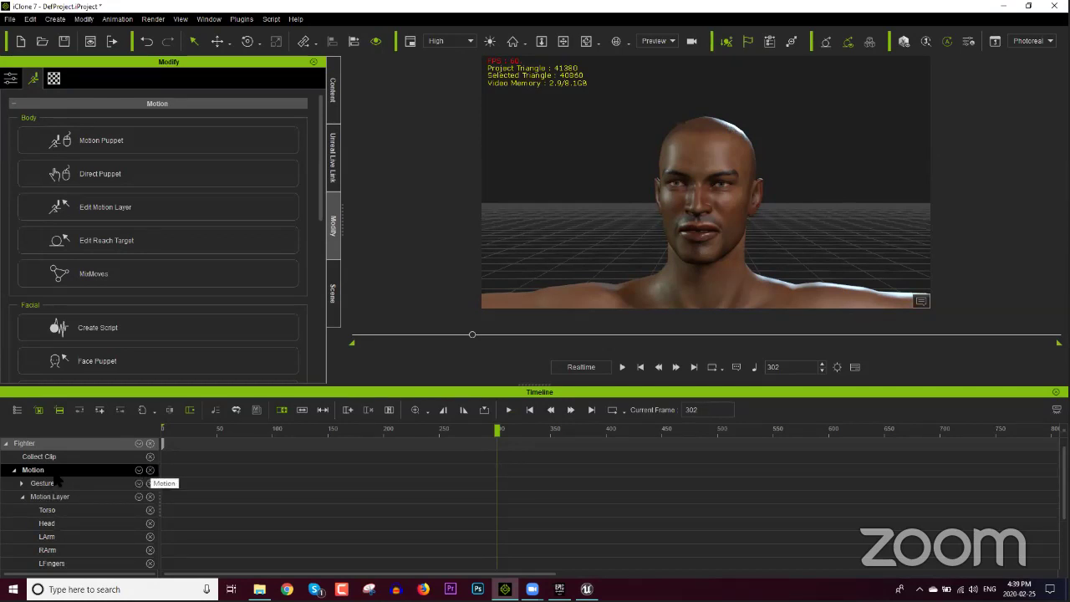
left_click(14, 471)
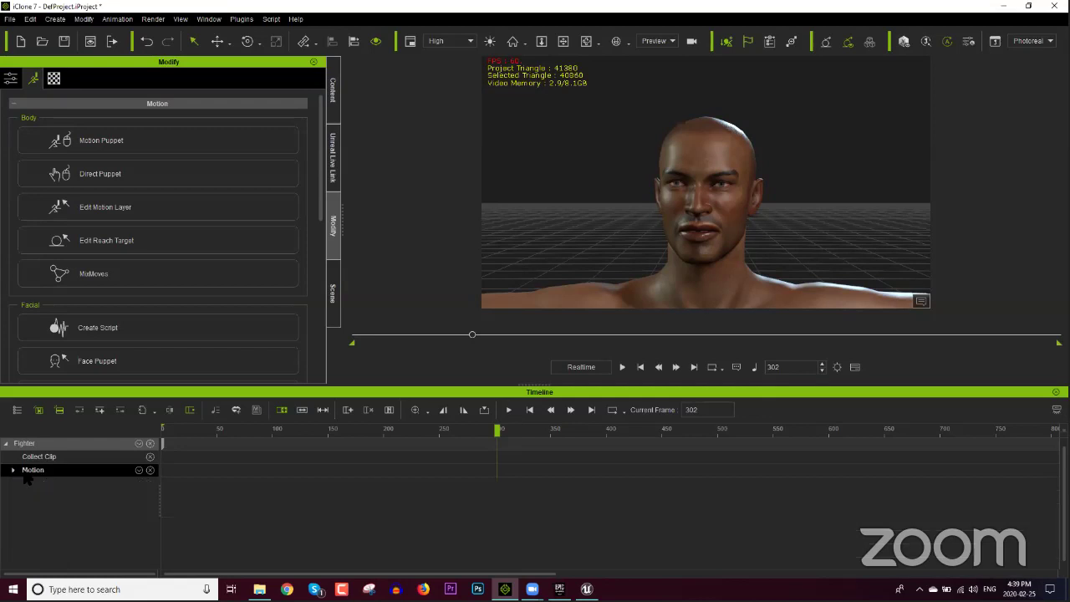
left_click(13, 471)
left_click(22, 496)
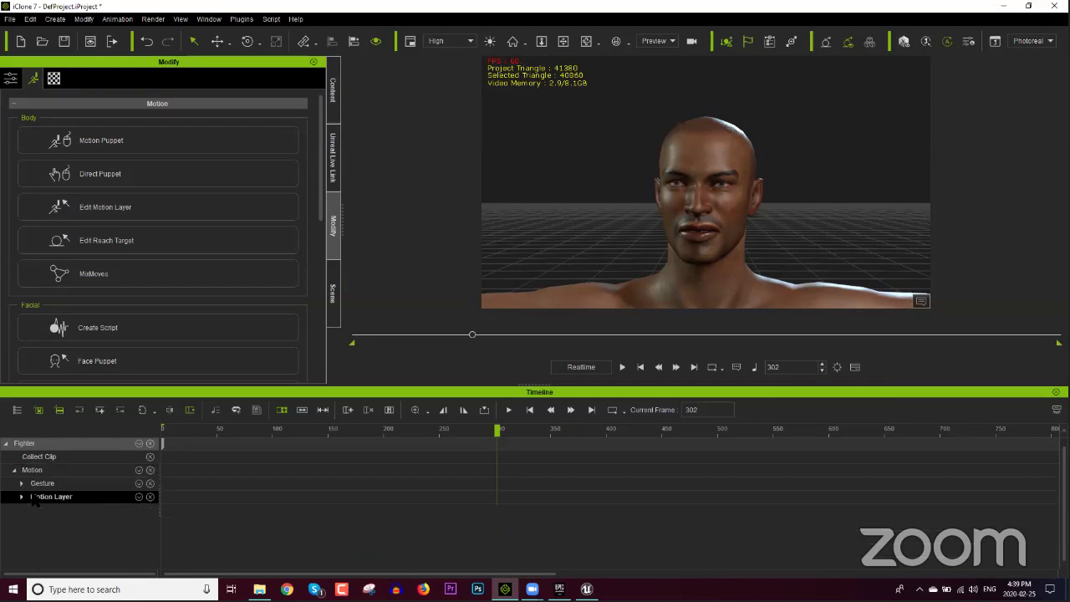
left_click(149, 469)
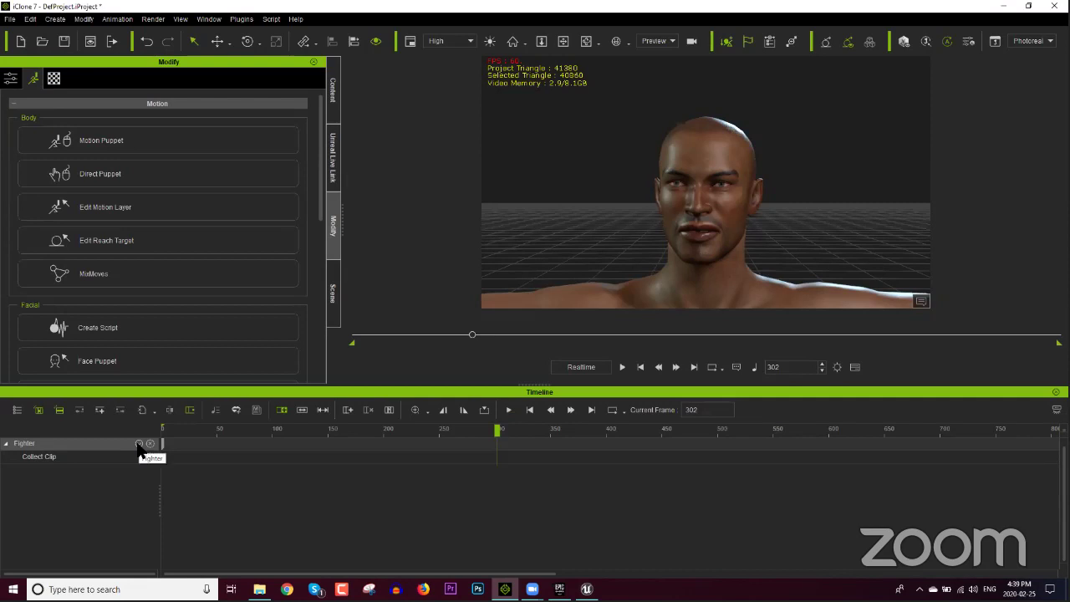
Show the Fighter's Viseme and Expression tracks in the Timeline.
left_click(138, 443)
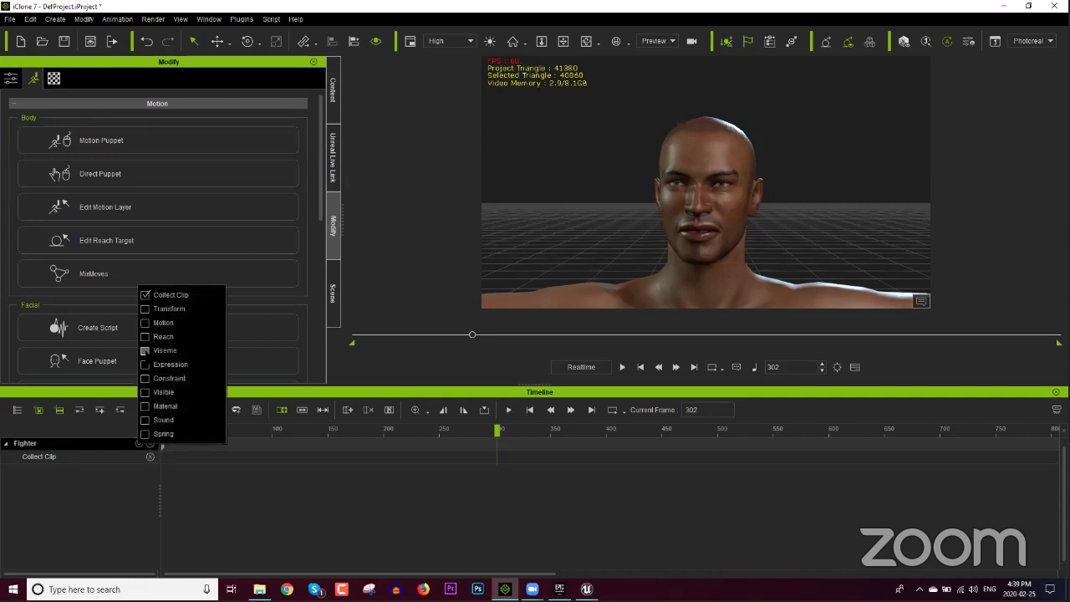
left_click(144, 350)
left_click(144, 364)
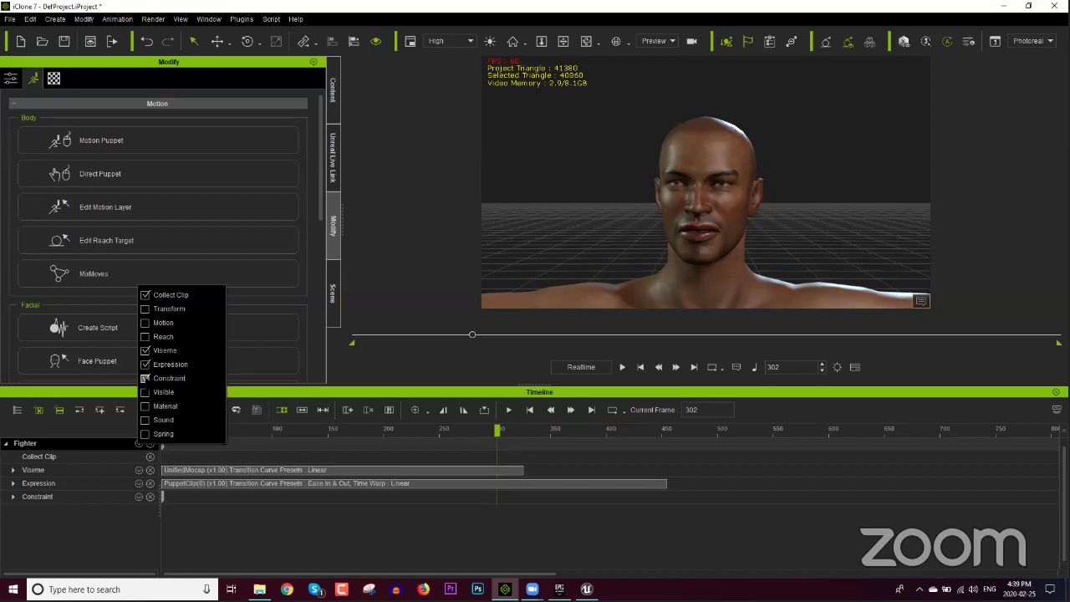
left_click(257, 393)
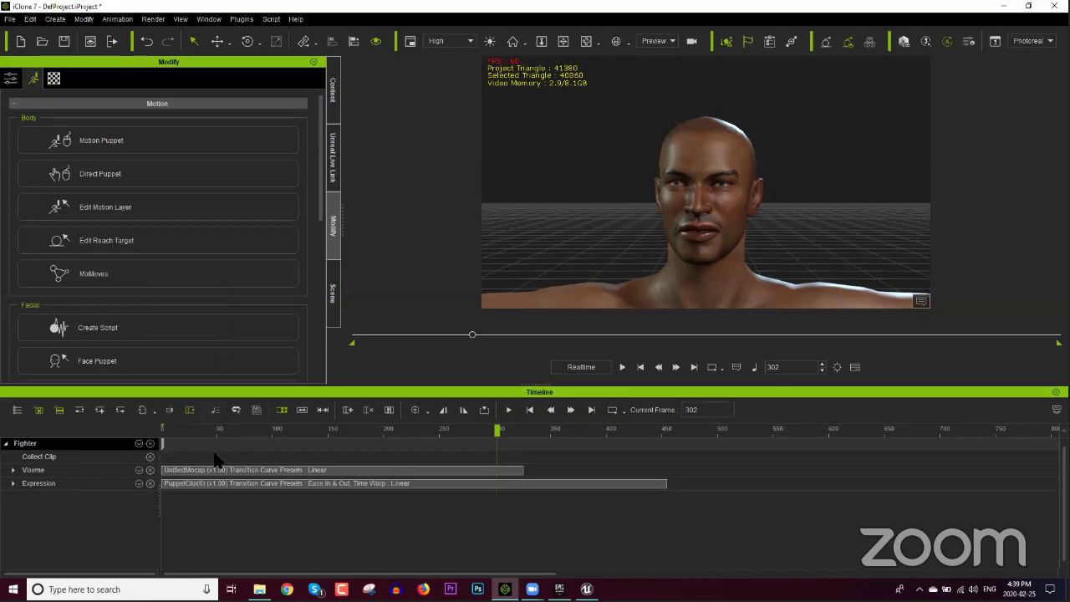
Starting from the first frame, expand the Viseme track and review the Lip Options clip's settings without changing them.
left_click_drag(201, 428, 146, 430)
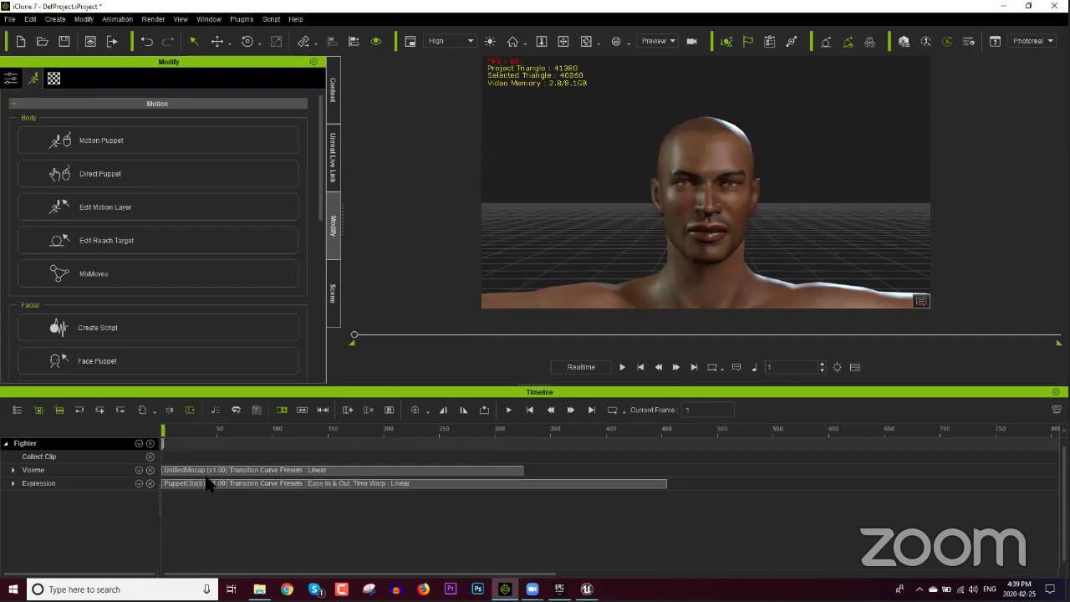
left_click(14, 470)
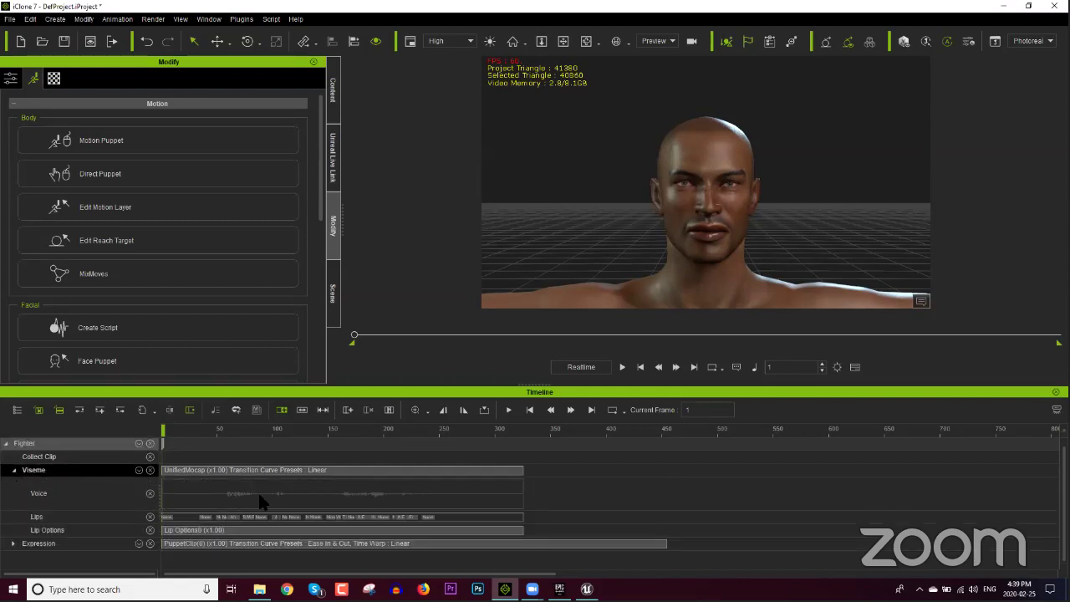
left_click(234, 530)
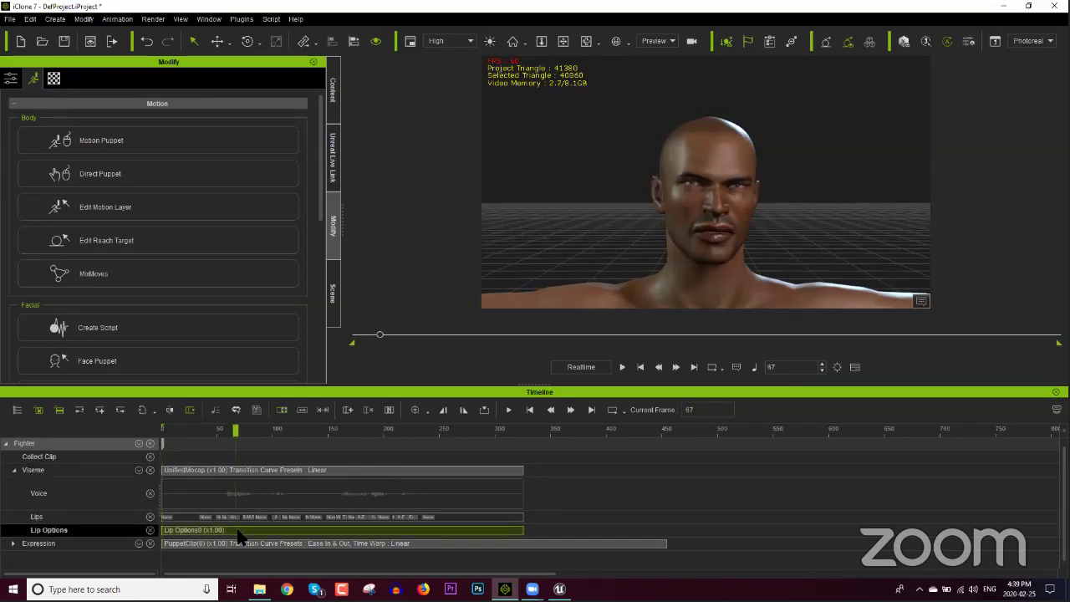
right_click(239, 536)
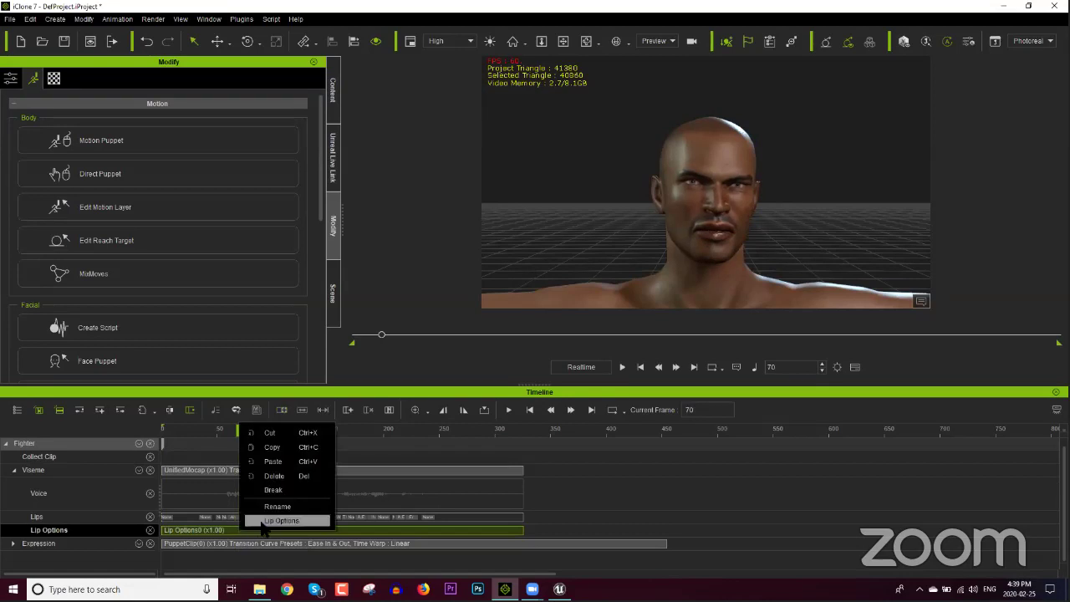
left_click(263, 521)
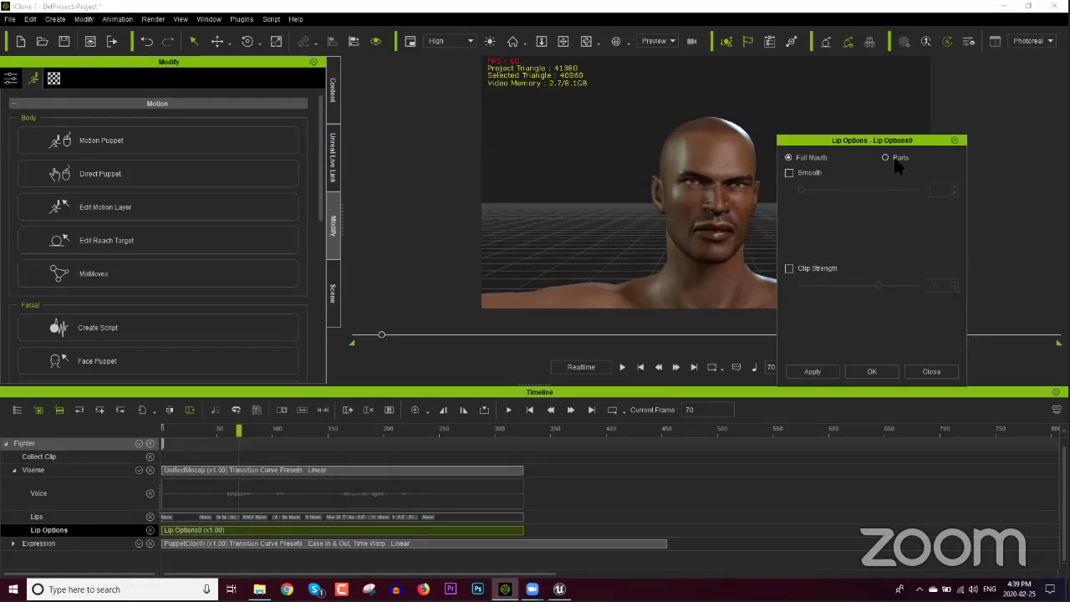
left_click(957, 142)
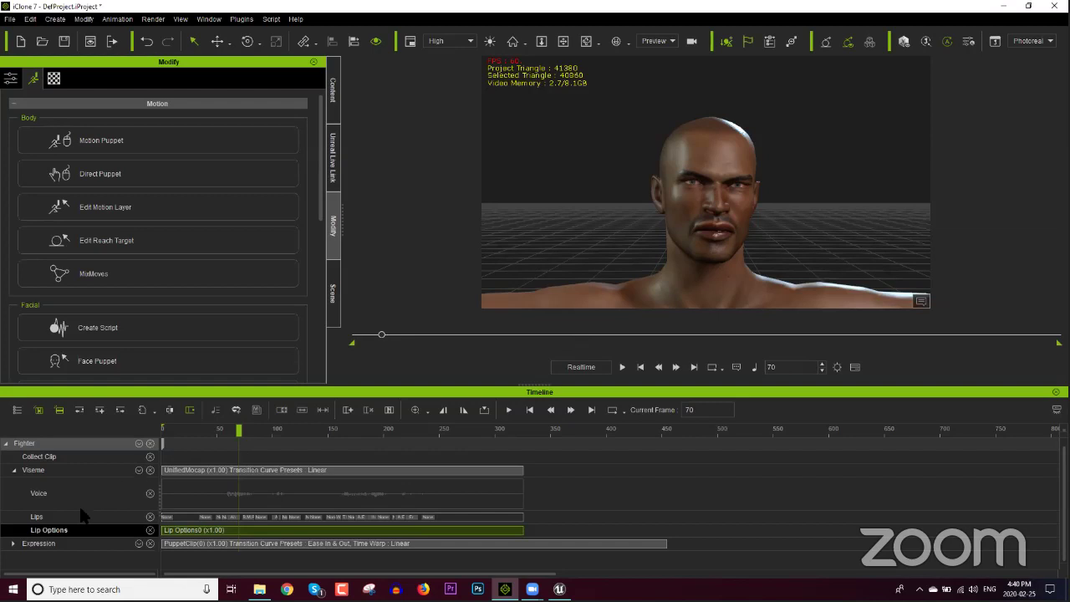
Expand the Expression track to show its Muscle, Eyeball and Head sub-tracks and select its recorded clip.
left_click(14, 544)
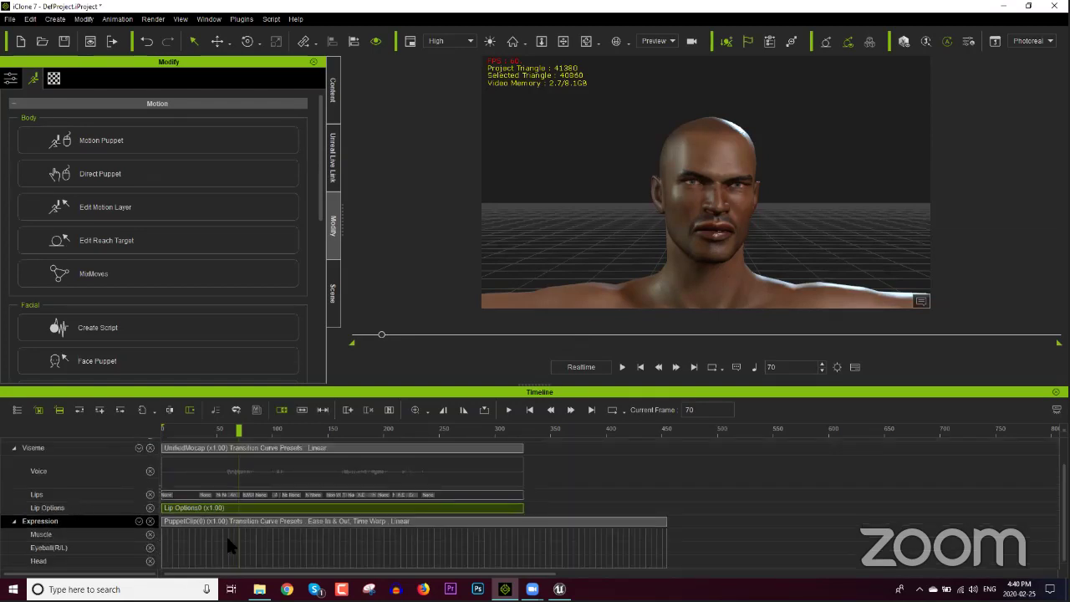
left_click(259, 520)
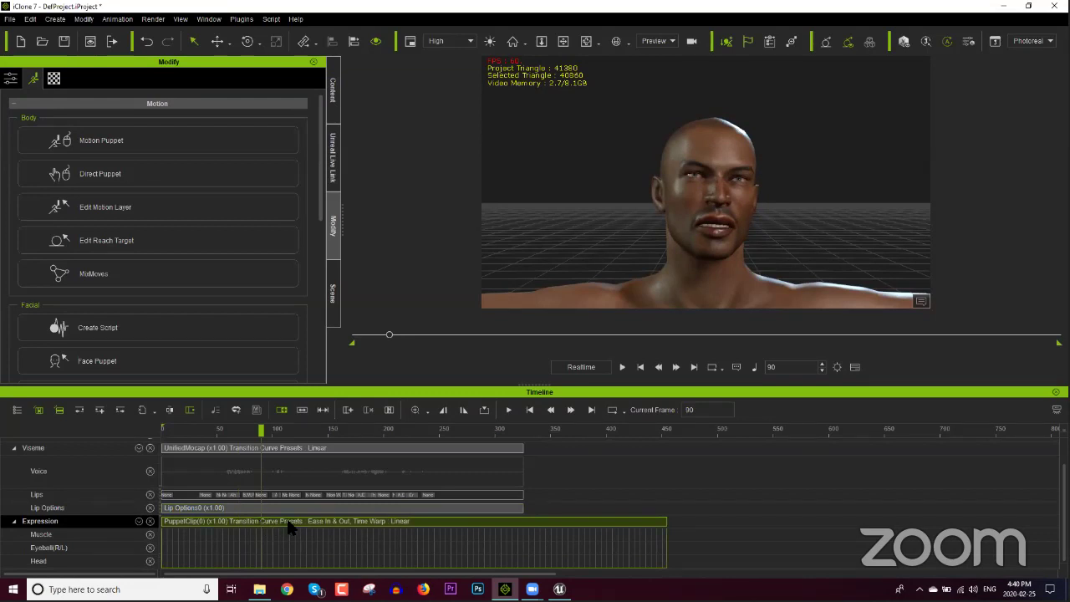
scroll(282, 522, "up", 1)
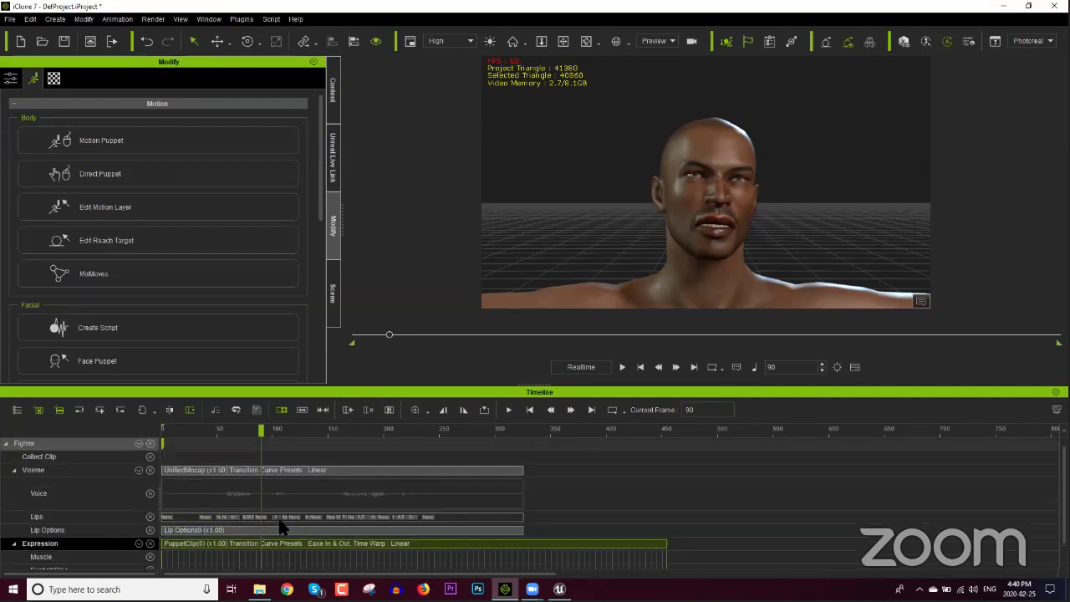
Play the Fighter's facial animation from the start to check it, and return to about frame 86.
left_click_drag(190, 429, 154, 431)
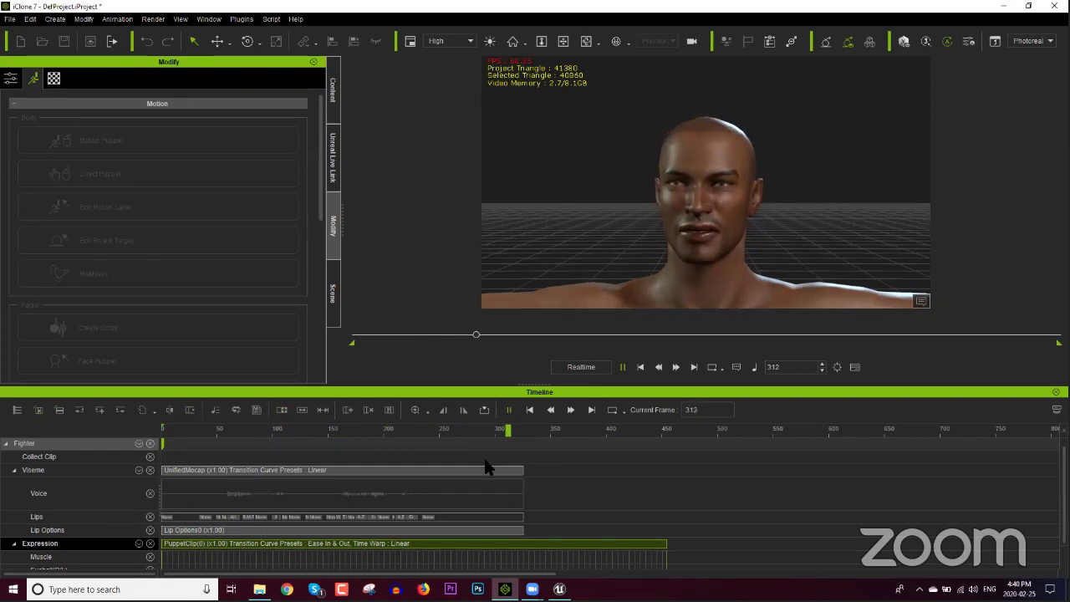
key("space")
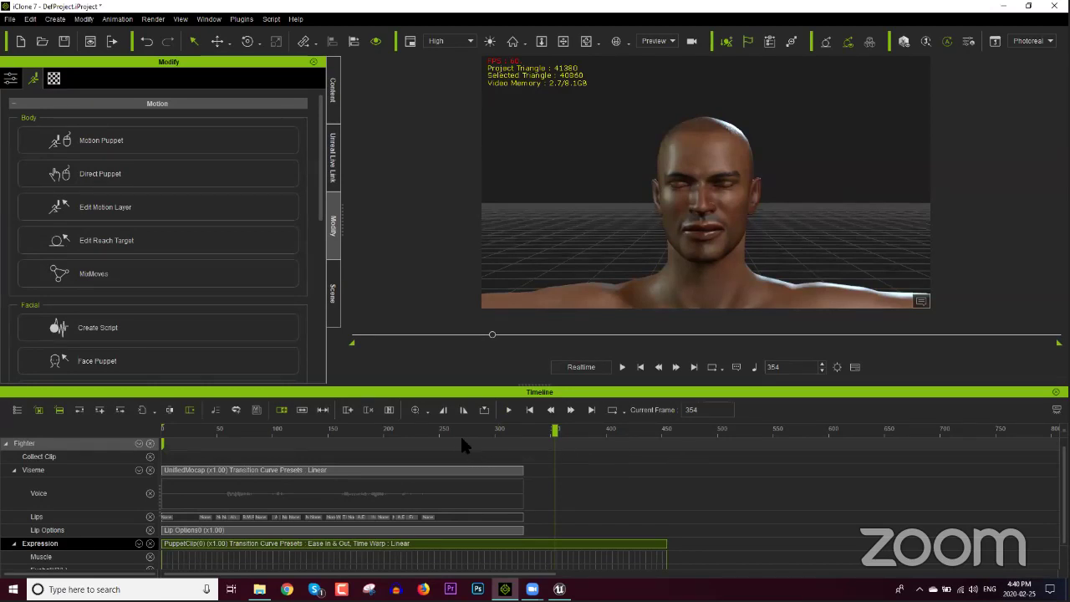
left_click_drag(458, 427, 281, 435)
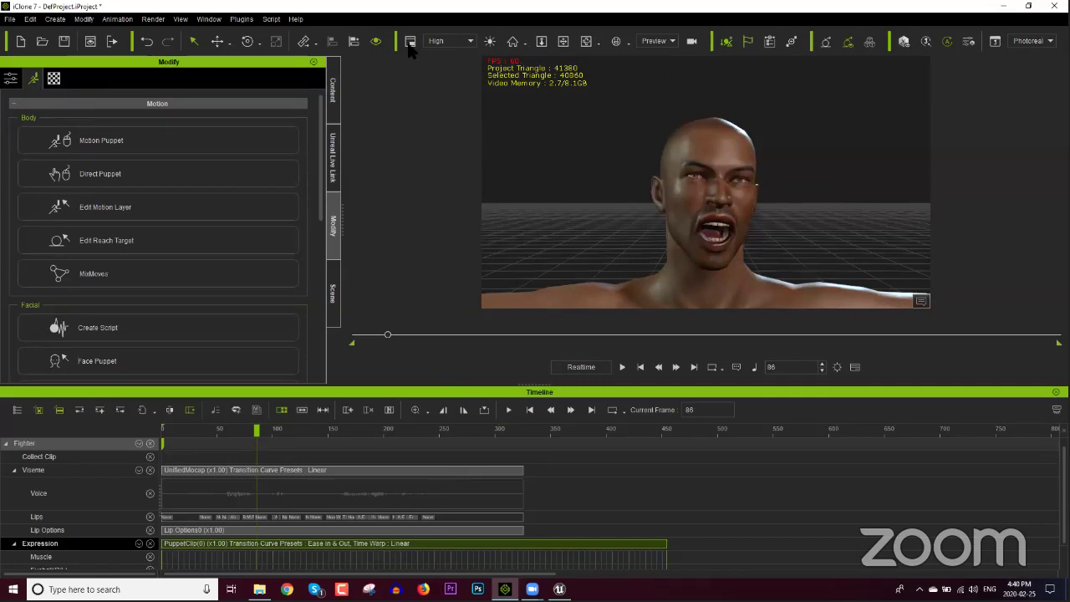
Create a new camera from the current view and rename it MainCam in the scene list.
left_click(55, 19)
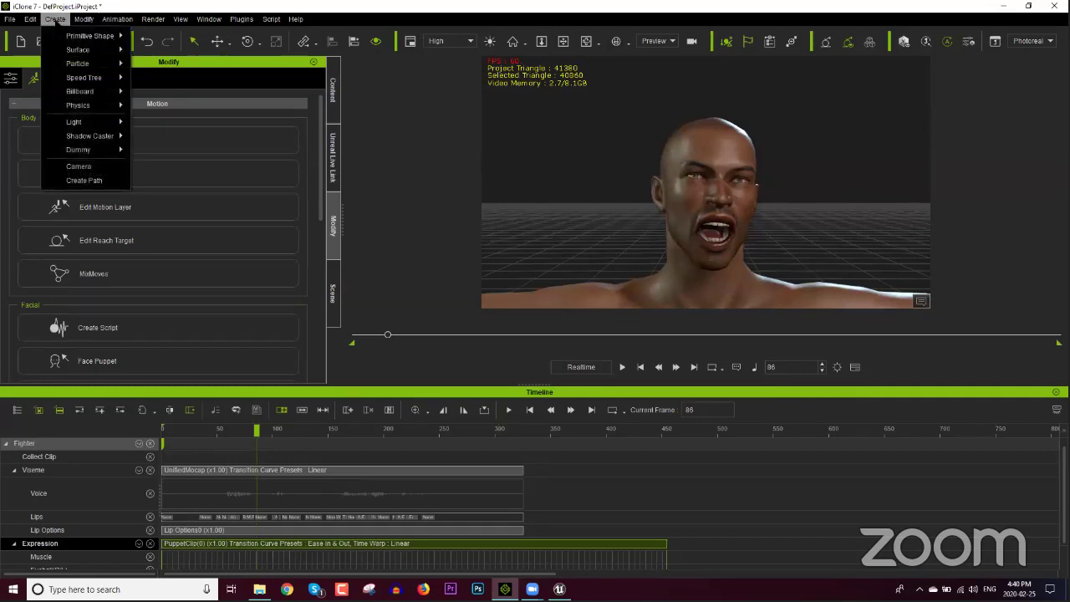
left_click(79, 166)
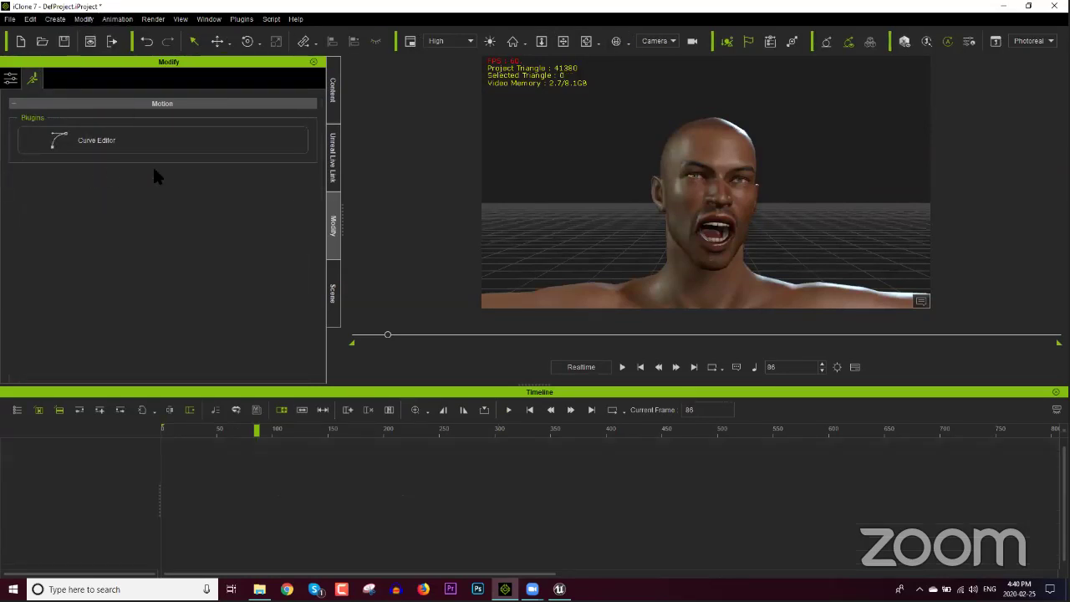
left_click(333, 292)
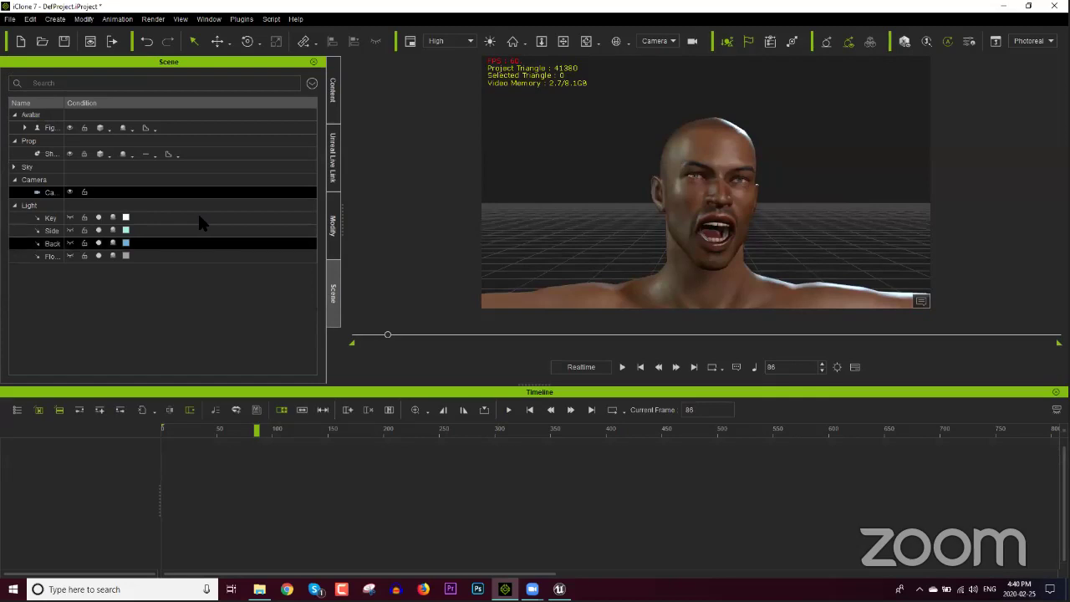
left_click_drag(65, 103, 118, 103)
double_click(85, 197)
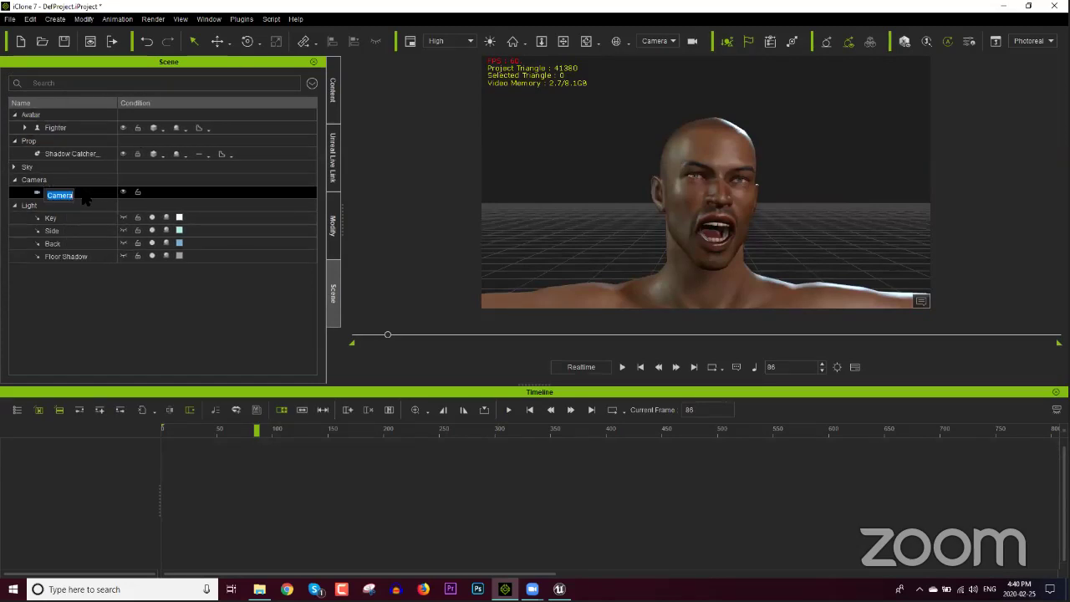
type("Main")
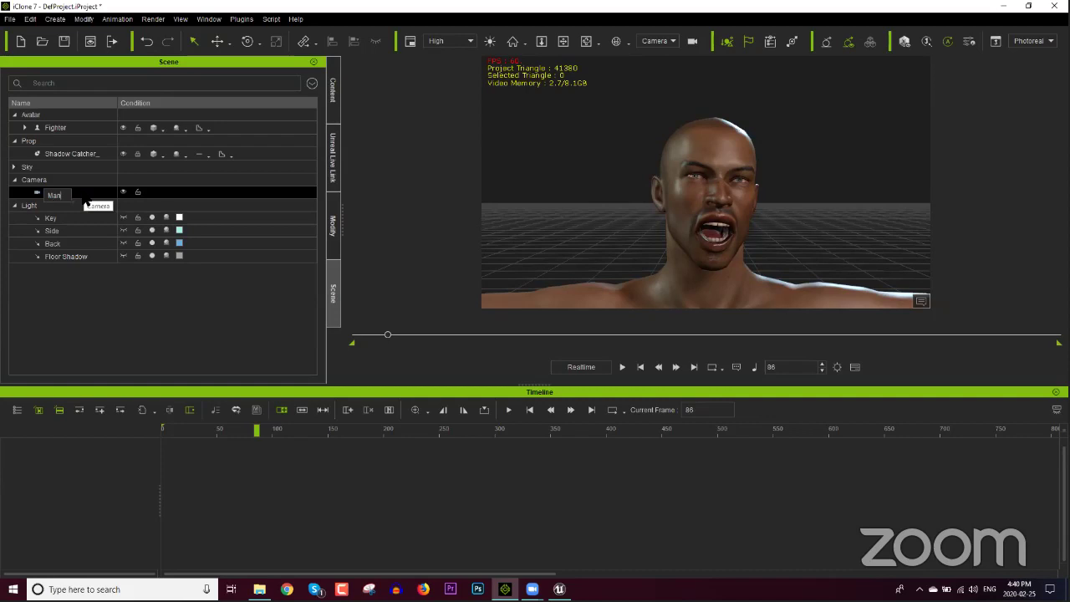
type("Cam")
key("Return")
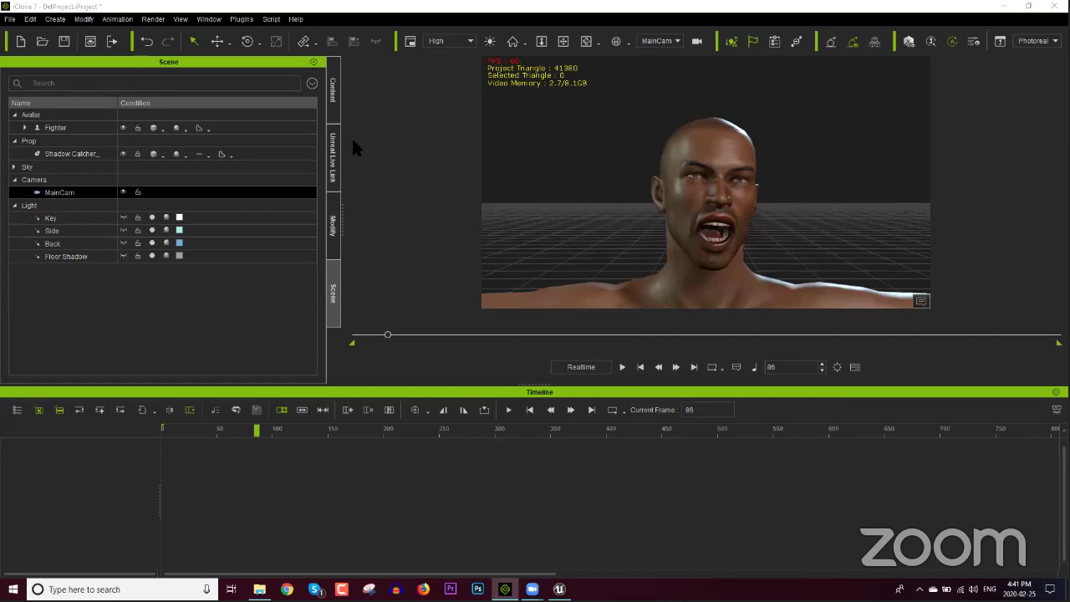
Make the Fighter look at MainCam and set the Look at Weight to about a third of the way from Eye to Head.
left_click(332, 92)
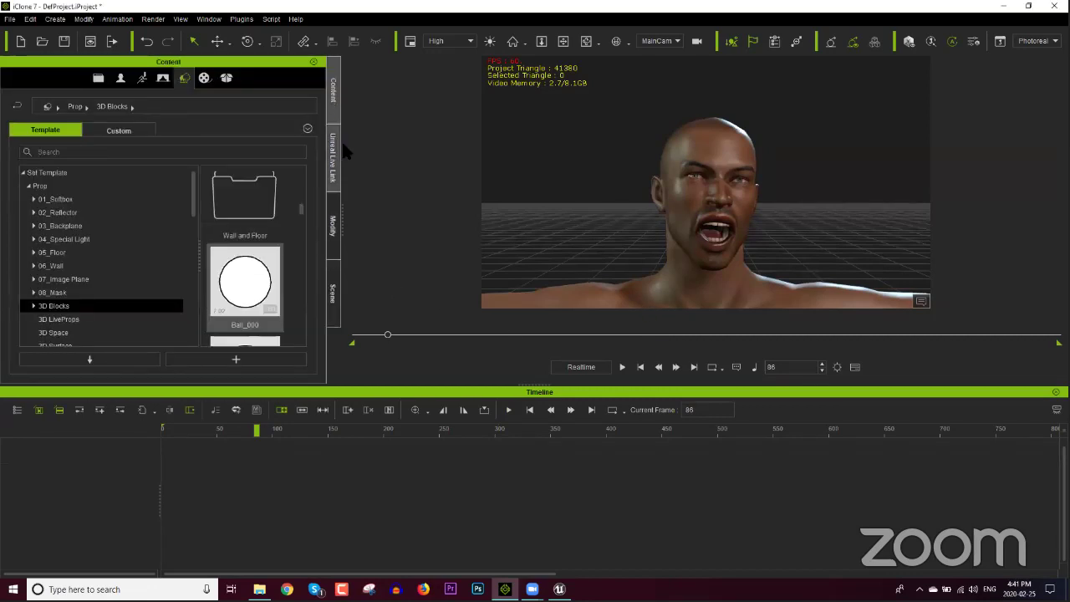
left_click(331, 236)
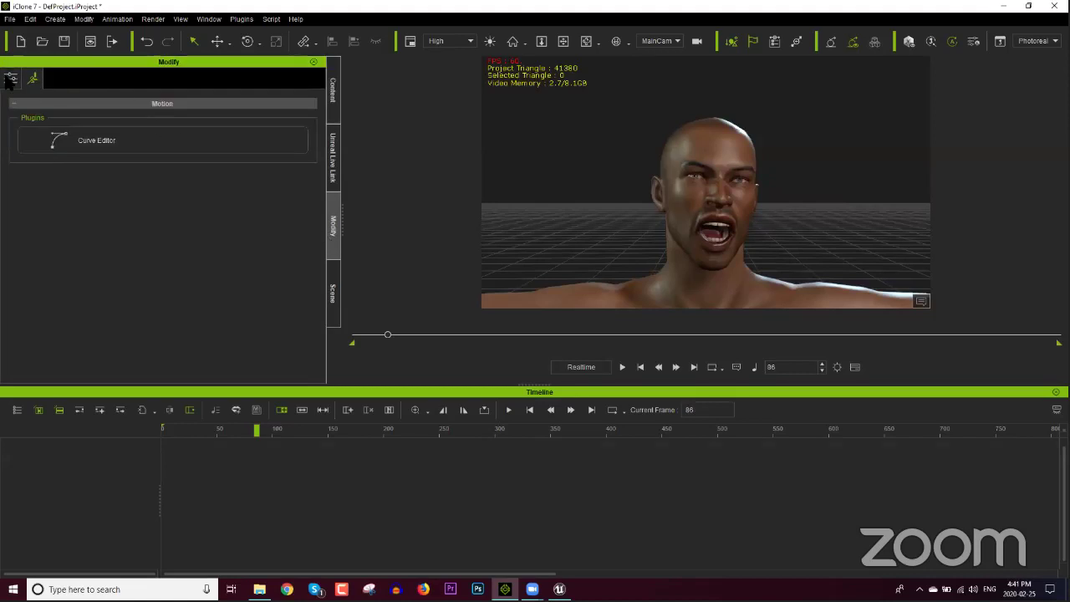
left_click(10, 79)
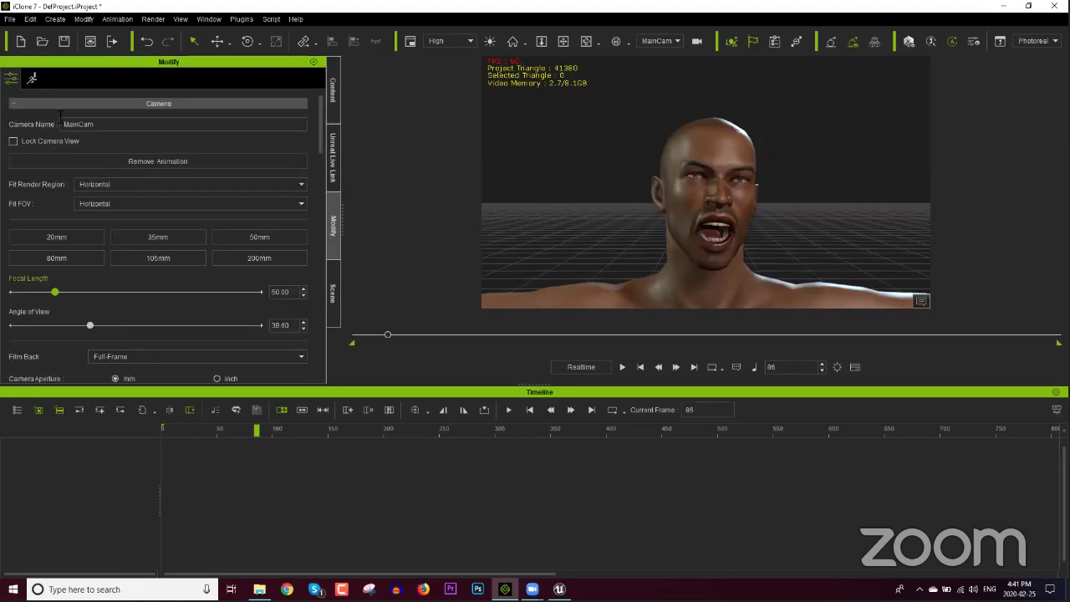
left_click(726, 163)
left_click_drag(320, 144, 326, 219)
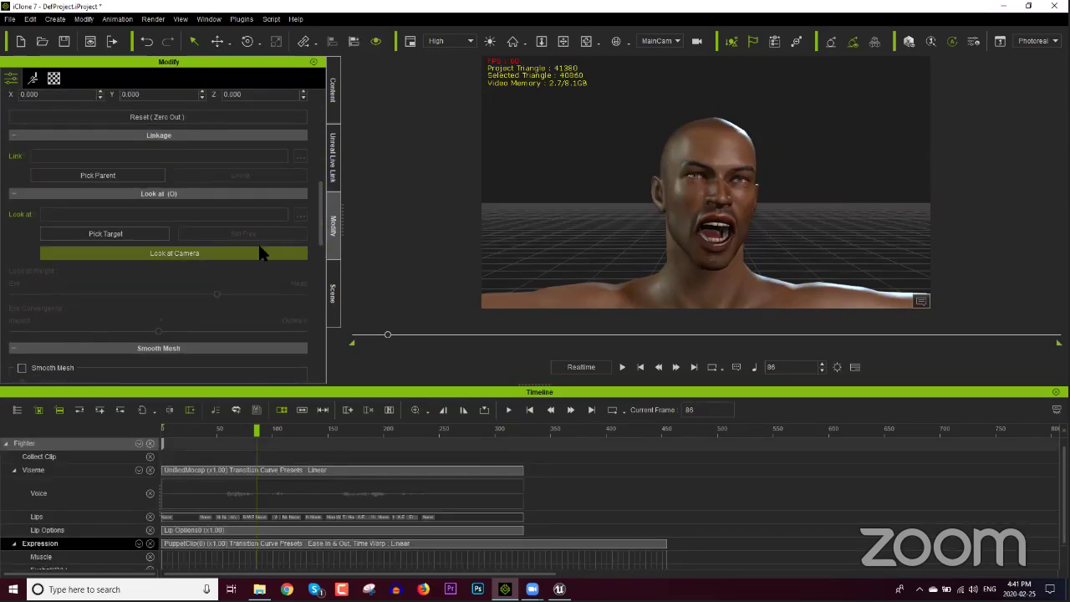
left_click(186, 256)
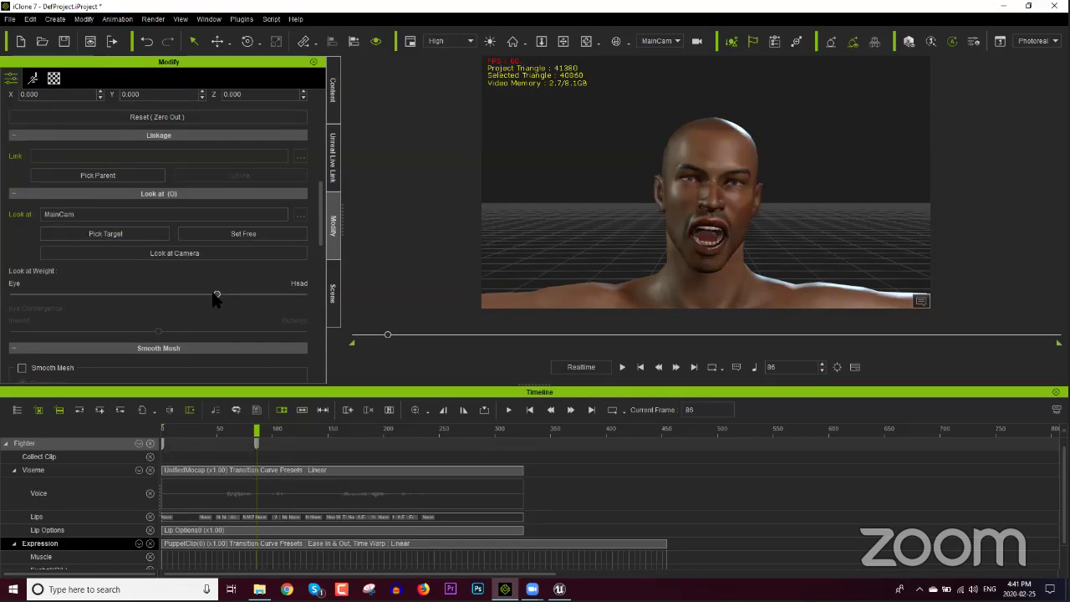
left_click_drag(144, 305, 235, 301)
left_click_drag(226, 297, 133, 303)
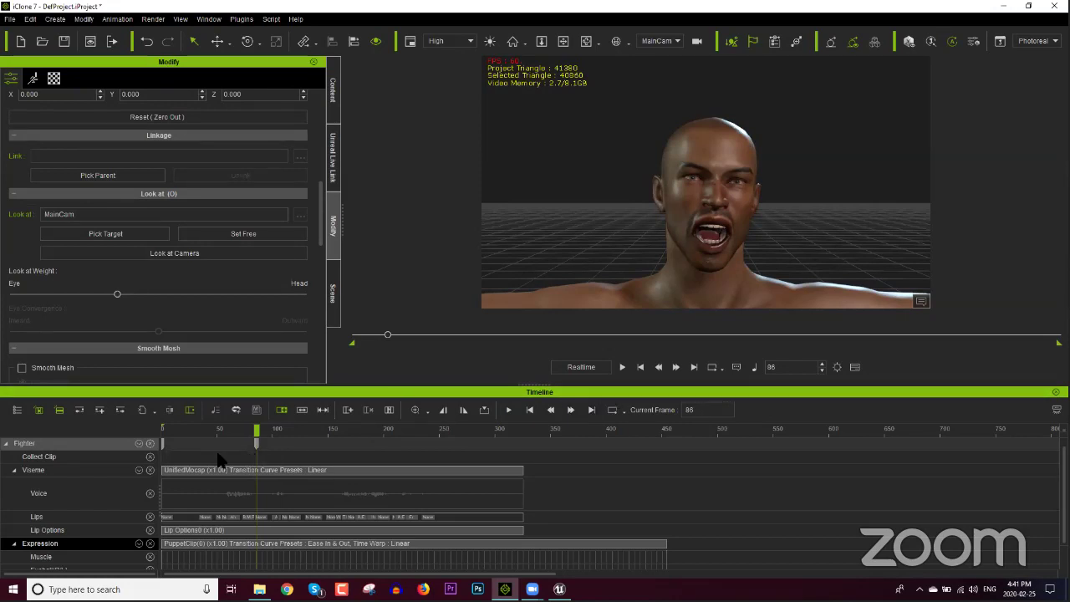
Show and expand the Fighter's Constraint track in the Timeline and move its Look At key to the first frame.
left_click(140, 445)
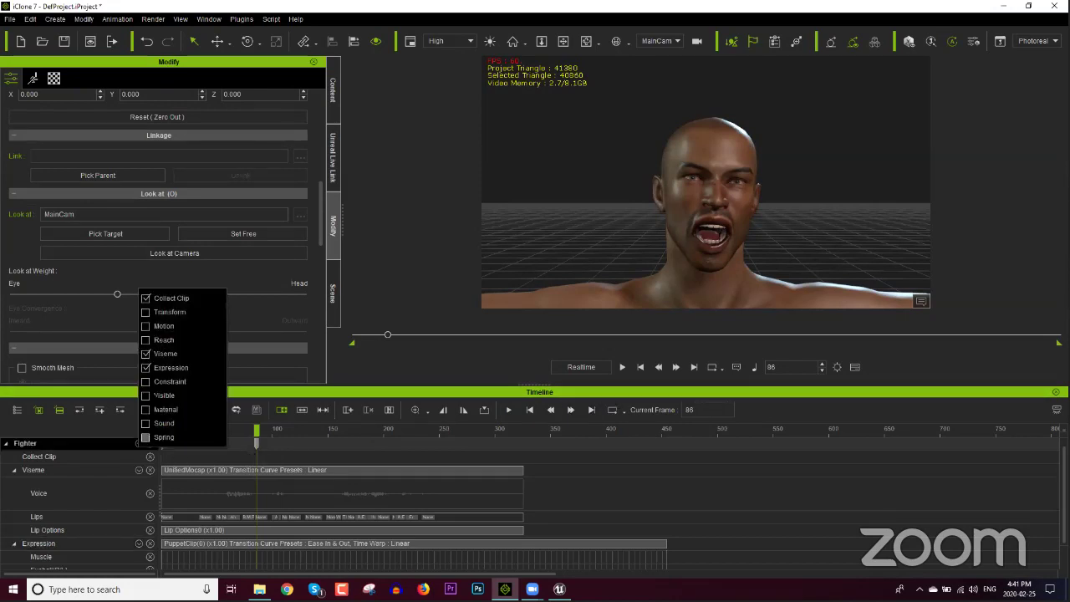
left_click(250, 393)
scroll(276, 514, "down", 2)
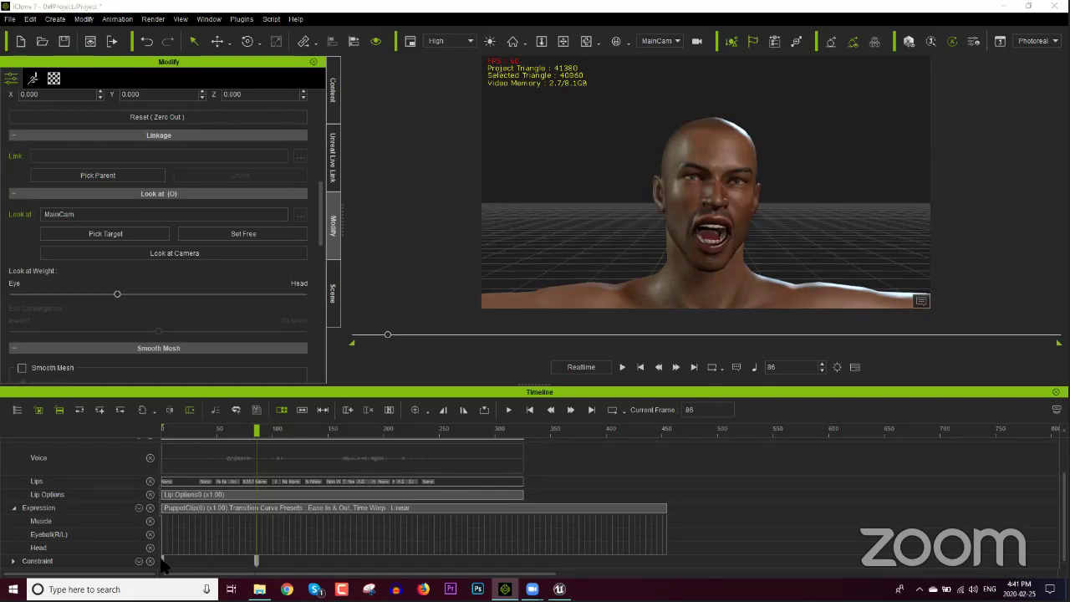
left_click(13, 561)
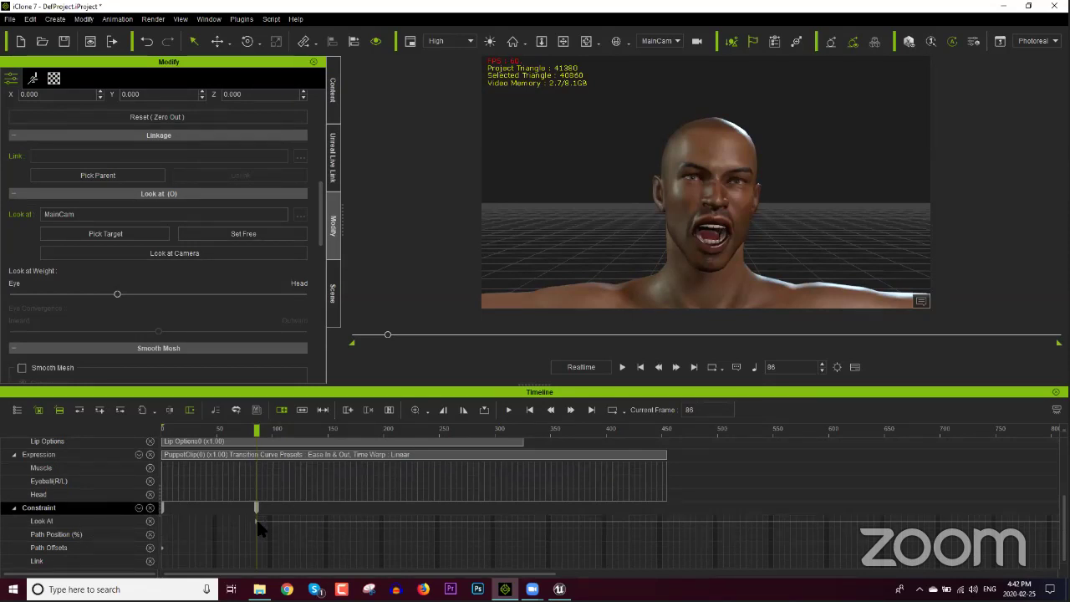
left_click_drag(256, 521, 155, 530)
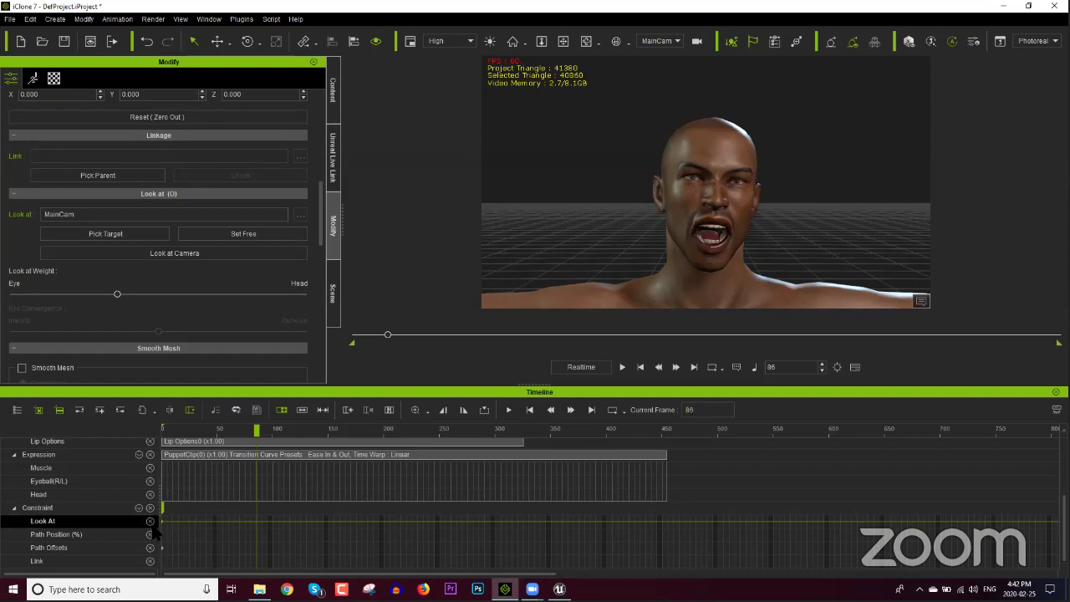
Play the animation to check the Fighter's gaze toward the camera, and return to frame 1.
left_click_drag(207, 432, 185, 432)
key("space")
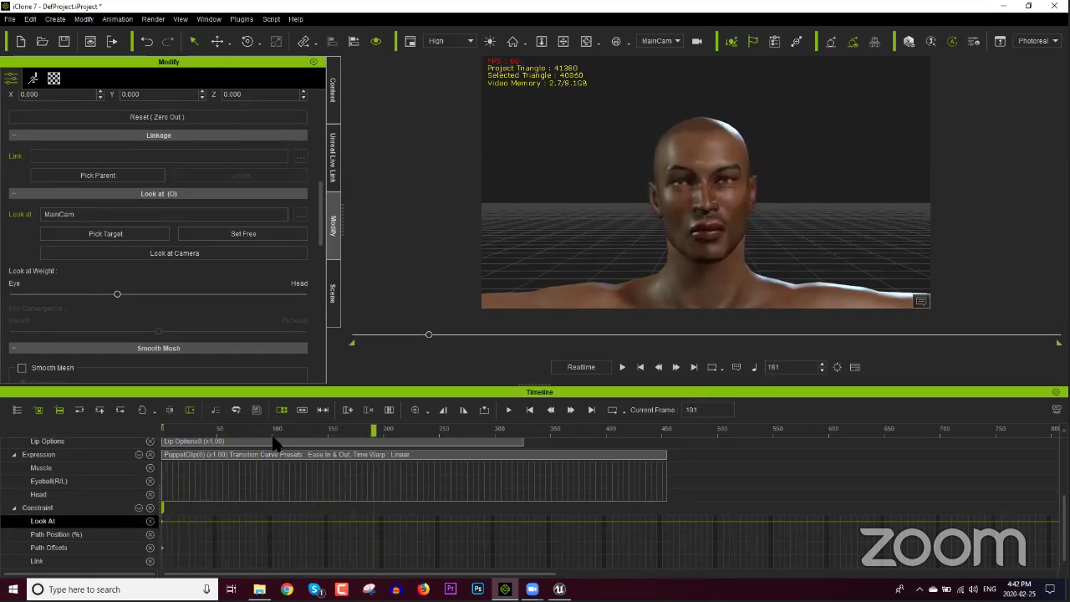
left_click(623, 367)
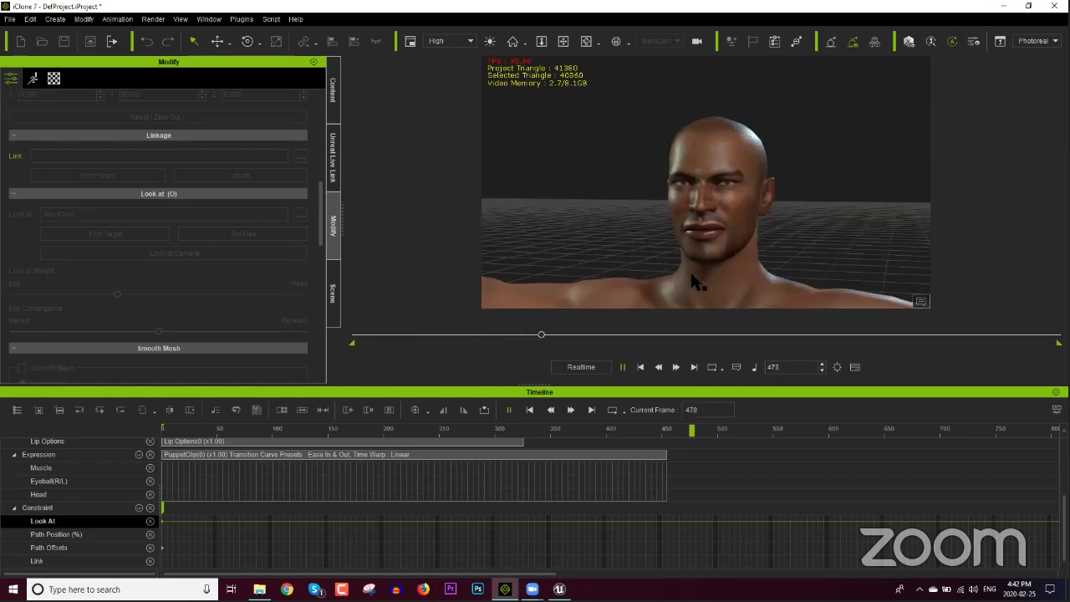
key("space")
left_click_drag(355, 337, 290, 355)
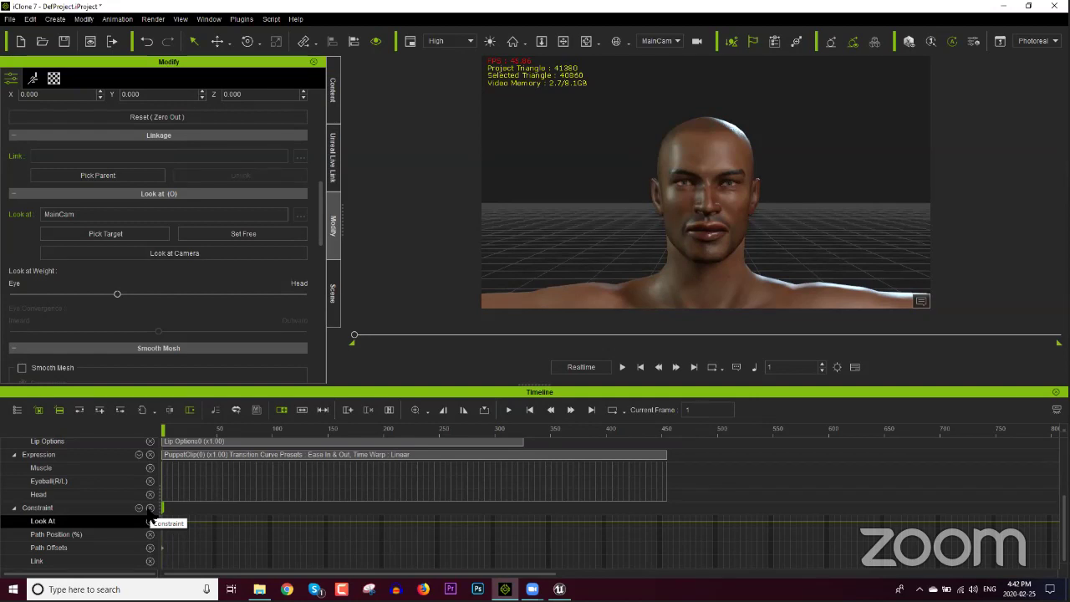
Switch the view to the Preview camera, frame the Fighter's face in close-up and shrink the Timeline to enlarge the viewport.
scroll(151, 520, "up", 2)
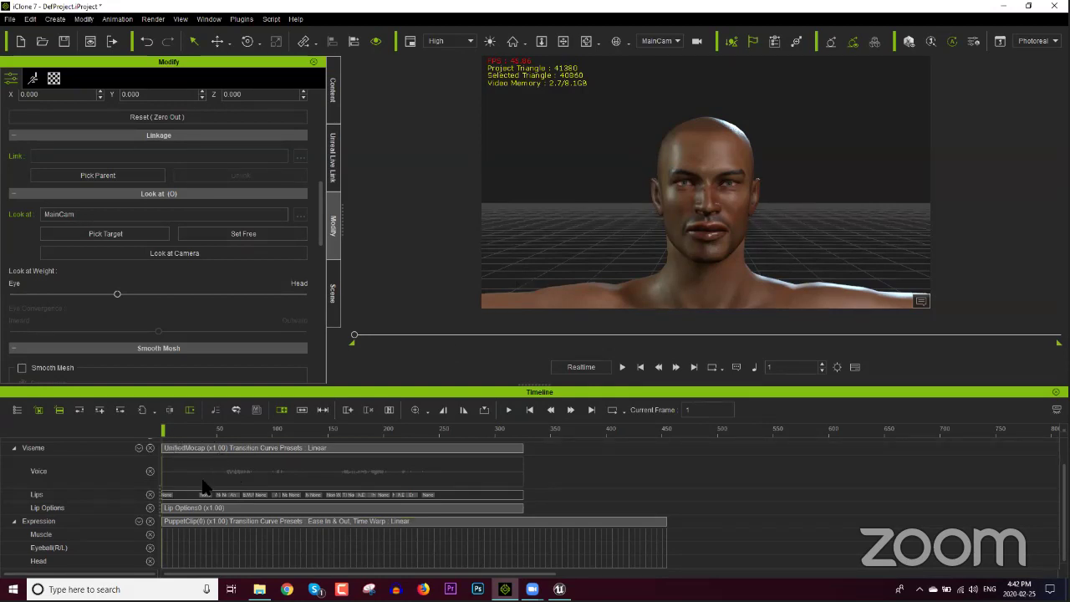
left_click(659, 41)
left_click(662, 51)
left_click(754, 367)
scroll(722, 262, "up", 3)
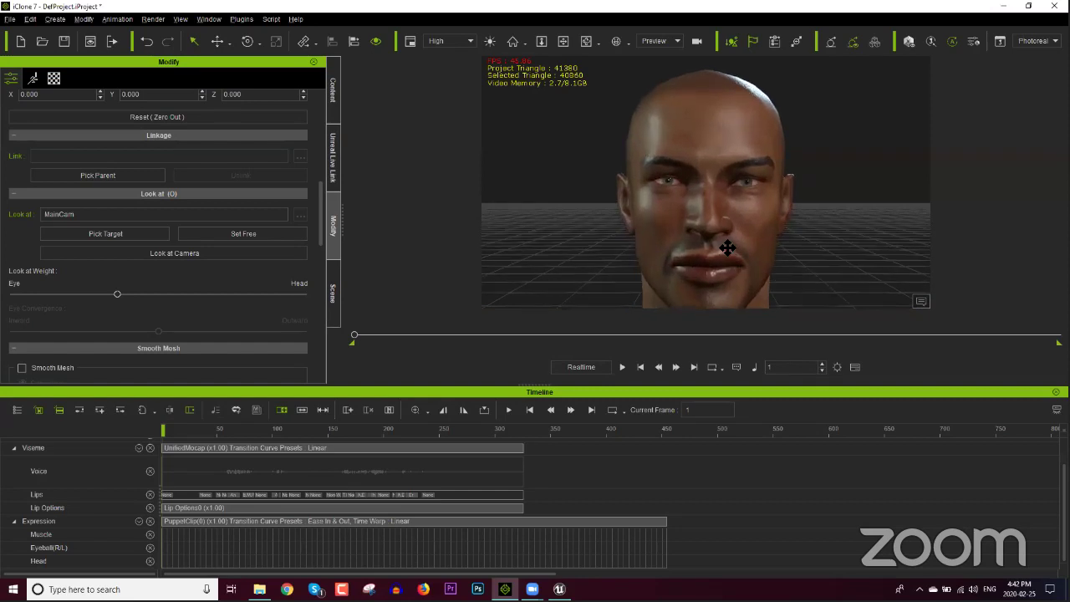
middle_click_drag(716, 251, 727, 224)
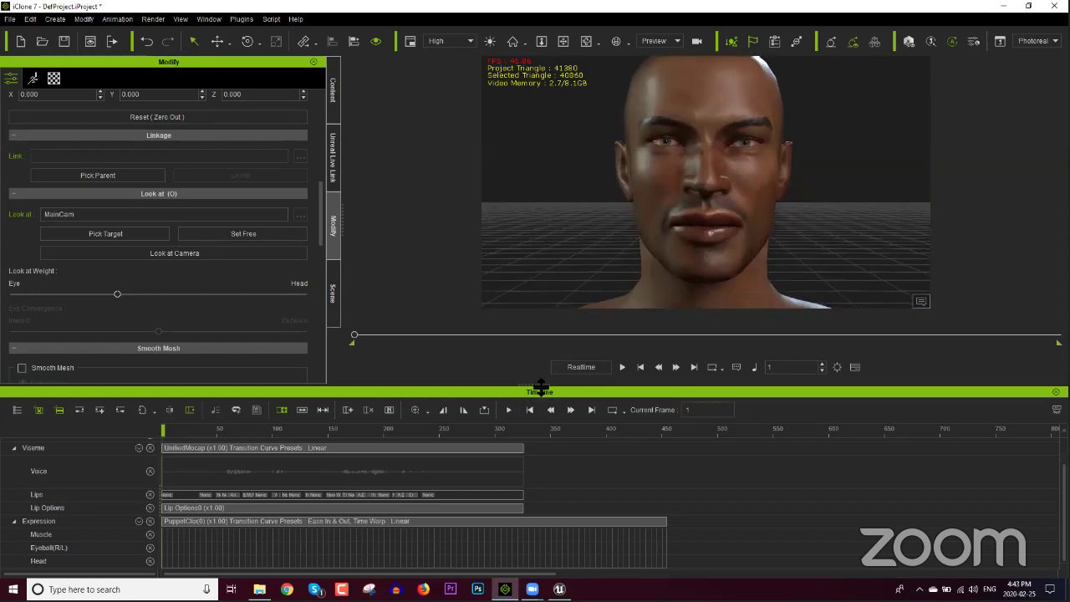
left_click_drag(539, 410, 540, 495)
Play the animation in close-up and scrub to frame 218 to examine the face, eyes and lips.
left_click(622, 452)
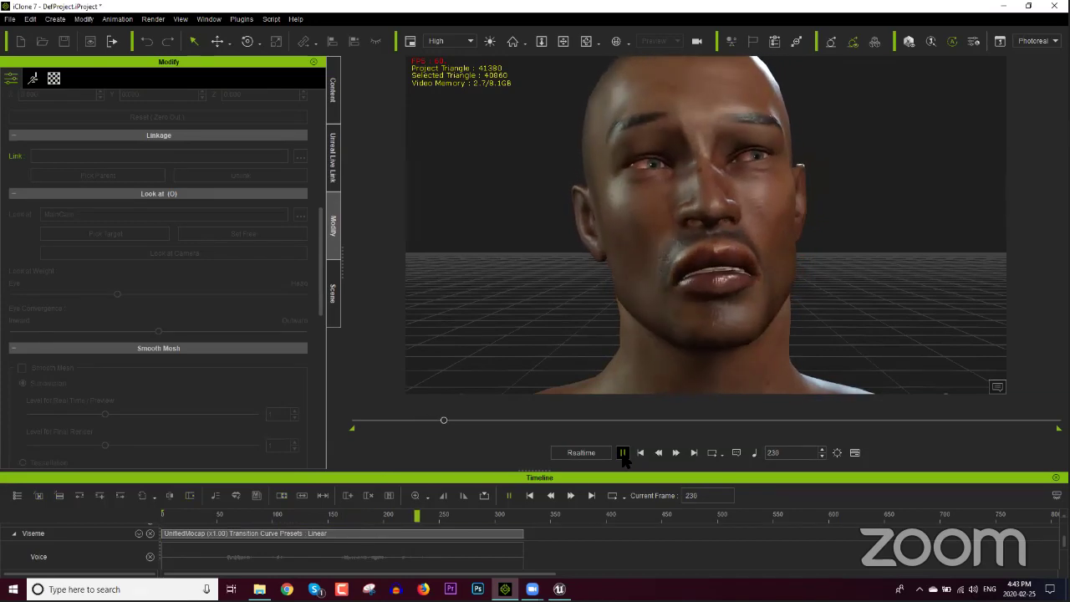
left_click(622, 453)
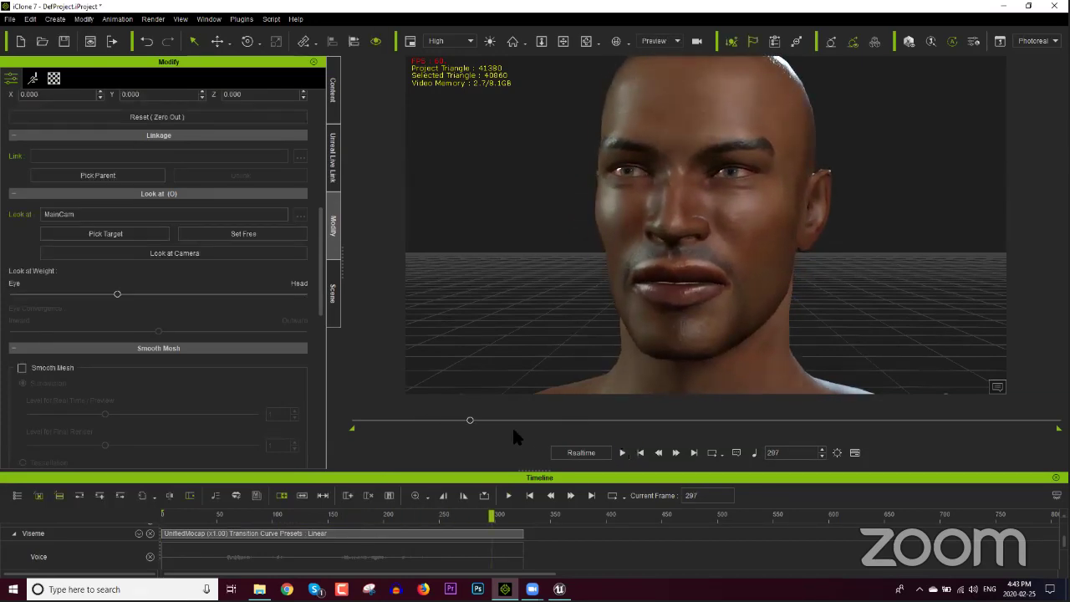
left_click_drag(469, 422, 420, 427)
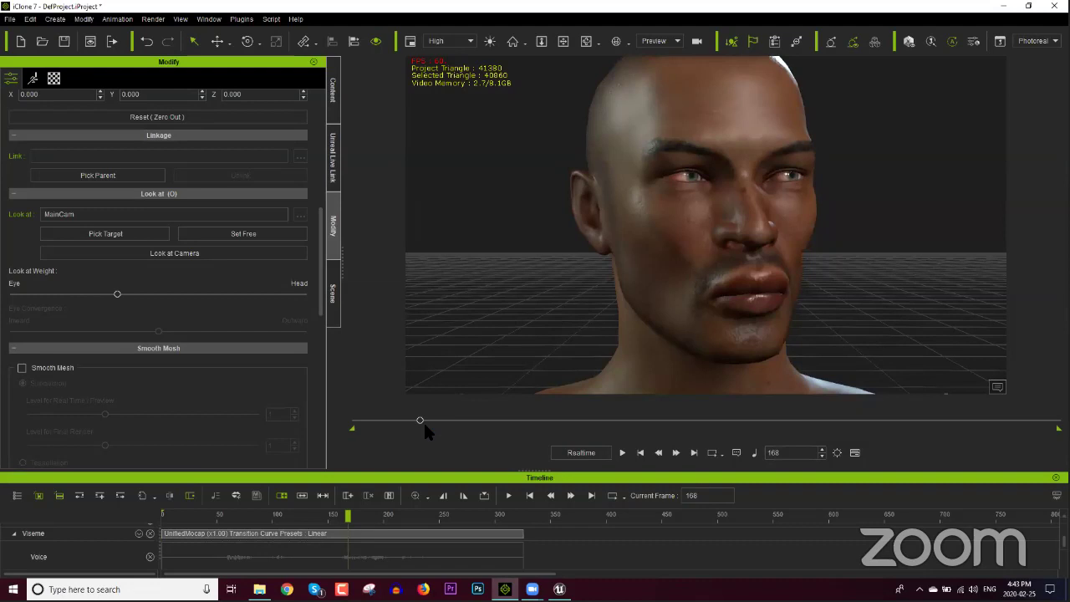
left_click_drag(333, 517, 402, 522)
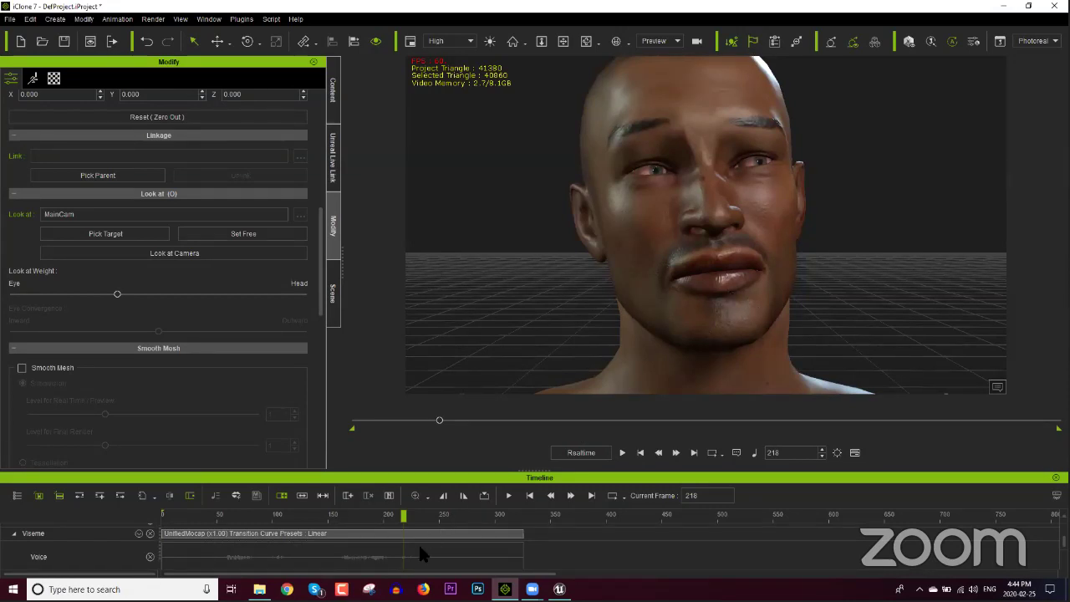
Enlarge the Timeline to show the Fighter's Viseme and Expression tracks together.
scroll(422, 556, "down", 2)
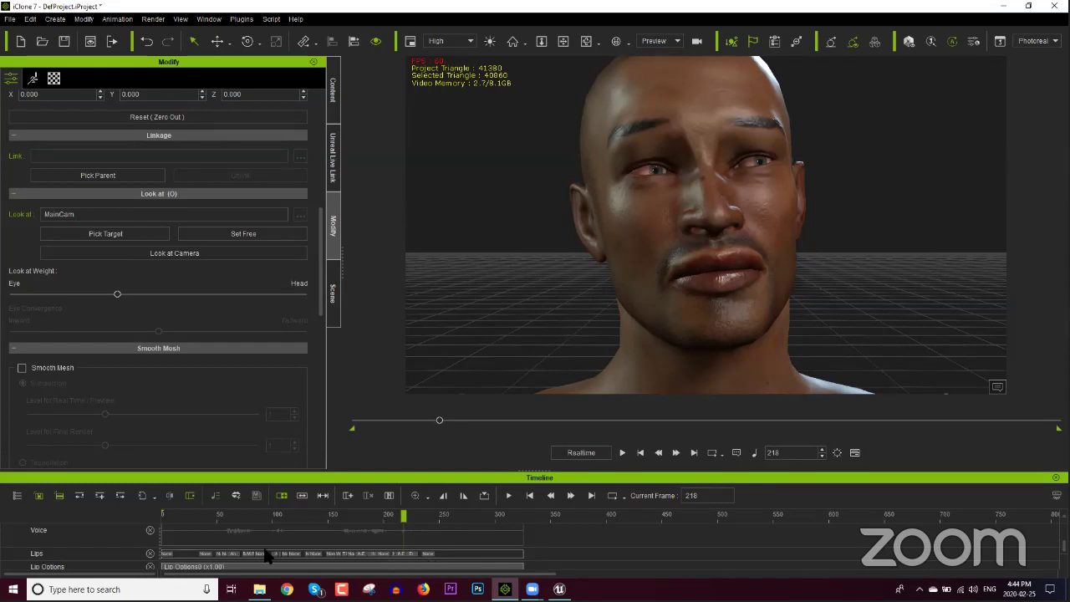
scroll(316, 544, "down", 1)
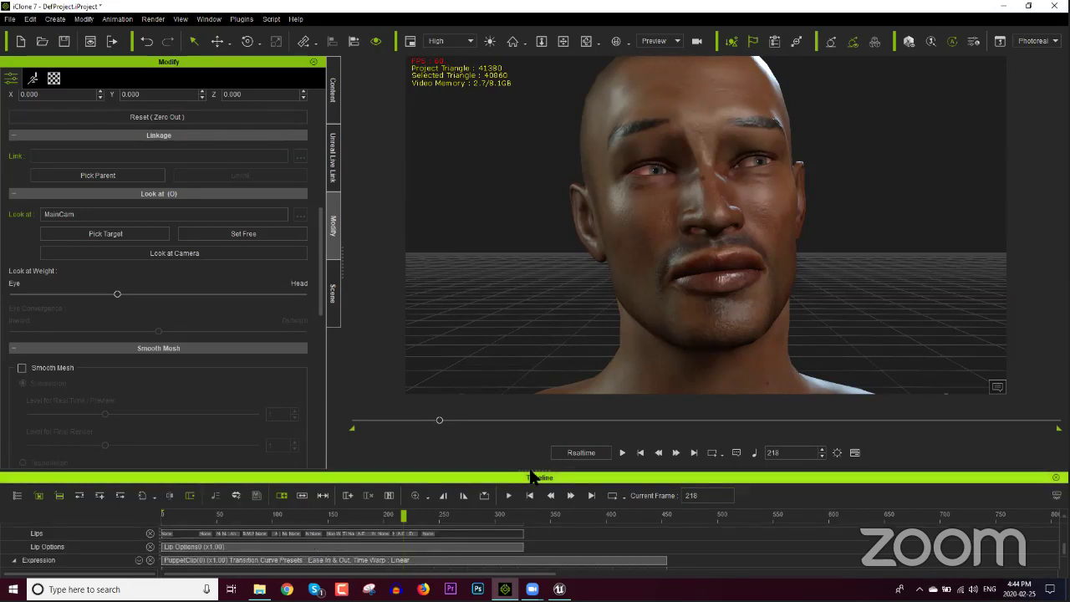
left_click_drag(532, 474, 540, 373)
Minimize the QA_Demo Unreal Editor window after bringing it up, and select the Fighter's Expression clip in iClone at frame 96.
left_click(559, 588)
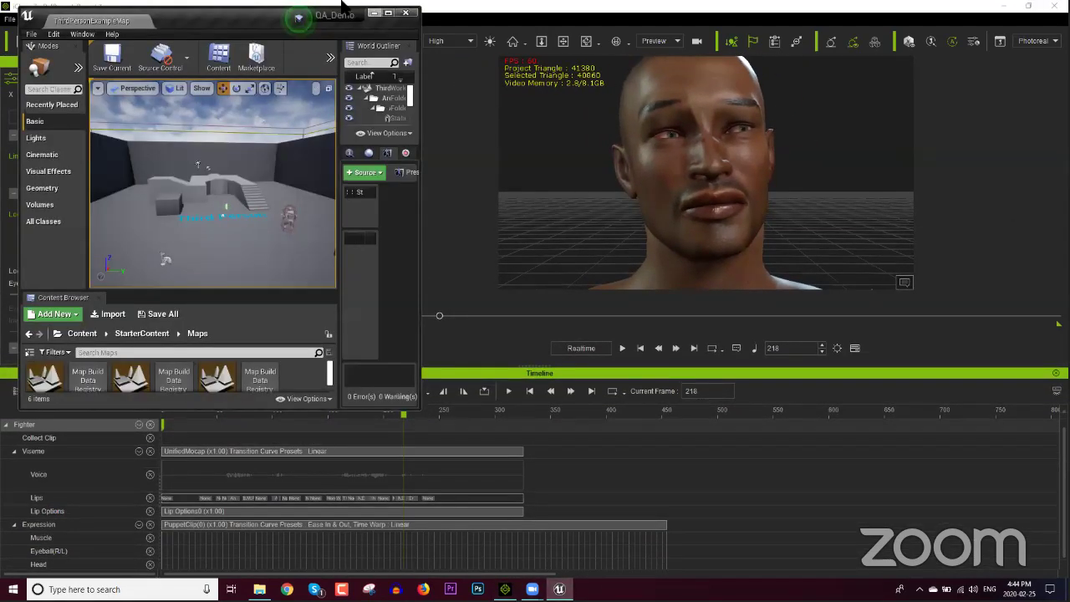
left_click(375, 13)
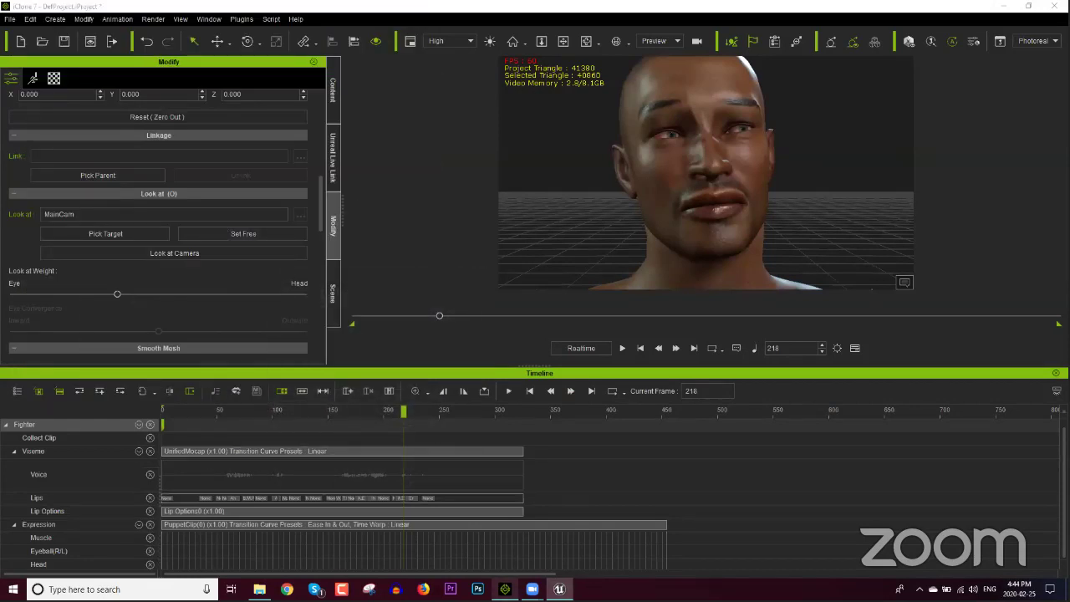
left_click(214, 527)
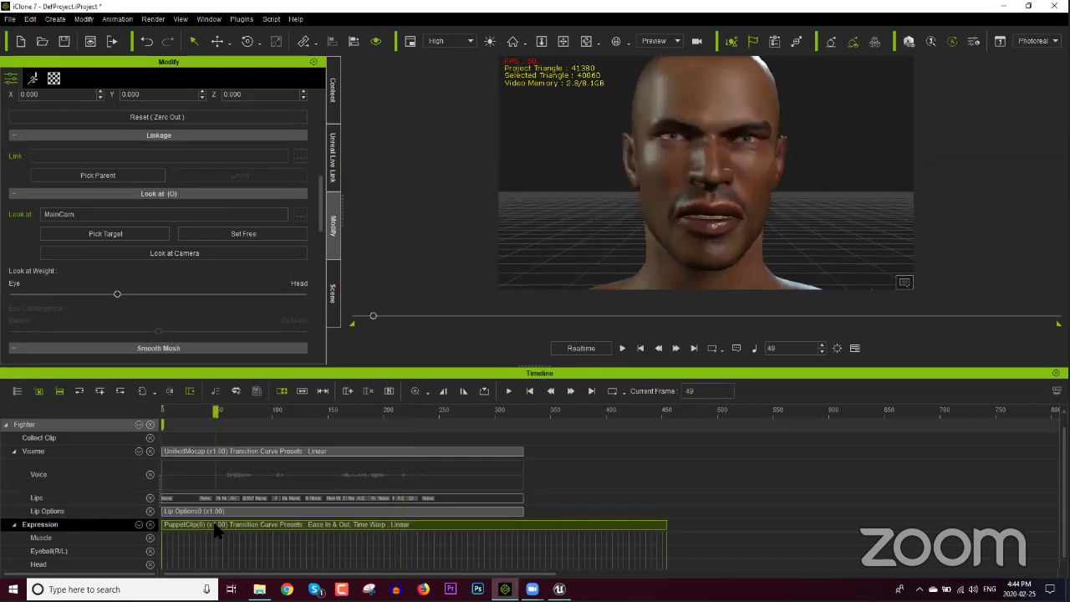
left_click(268, 411)
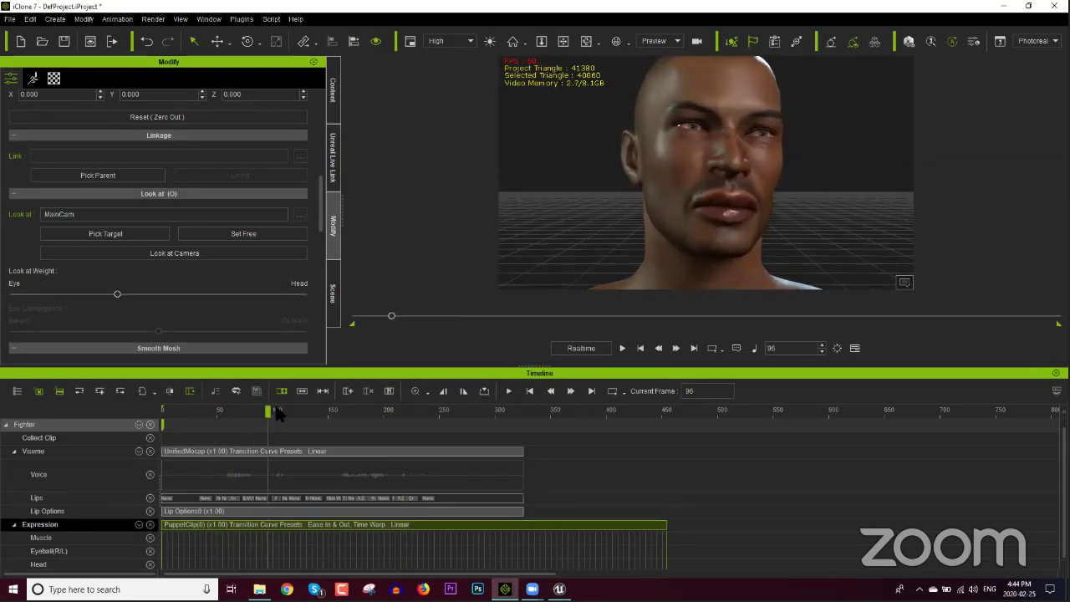
Open the Face Key editor for the Fighter and move the playhead to frame 215.
left_click(194, 410)
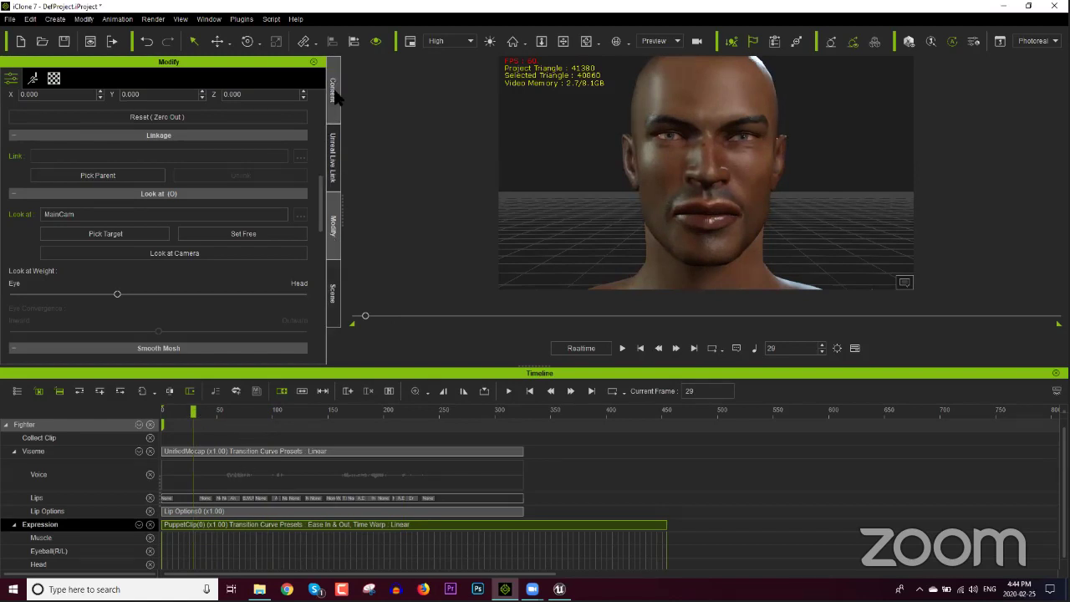
left_click(35, 85)
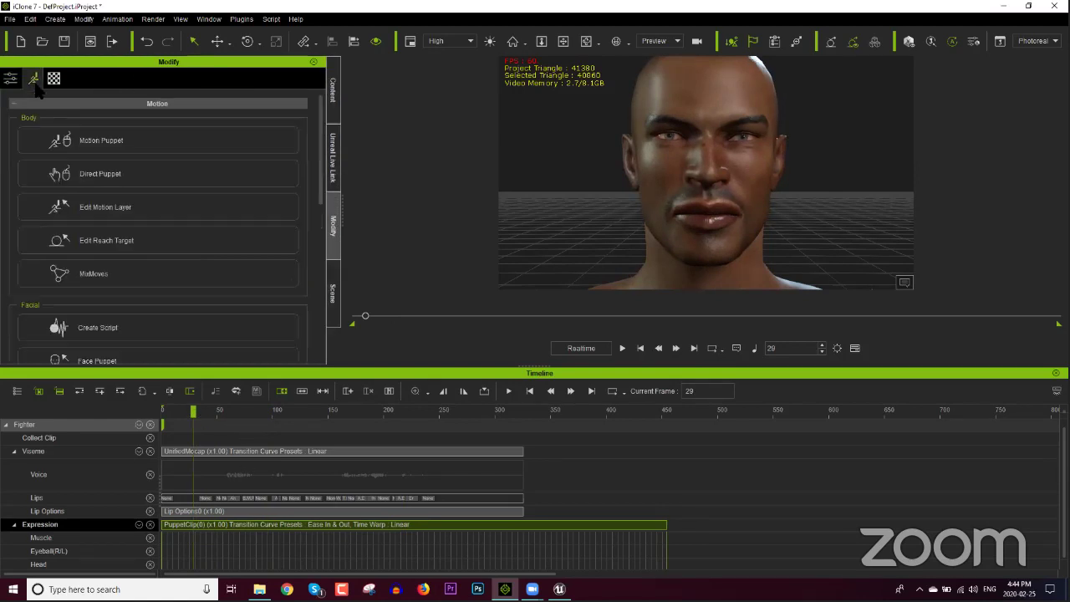
scroll(210, 242, "down", 3)
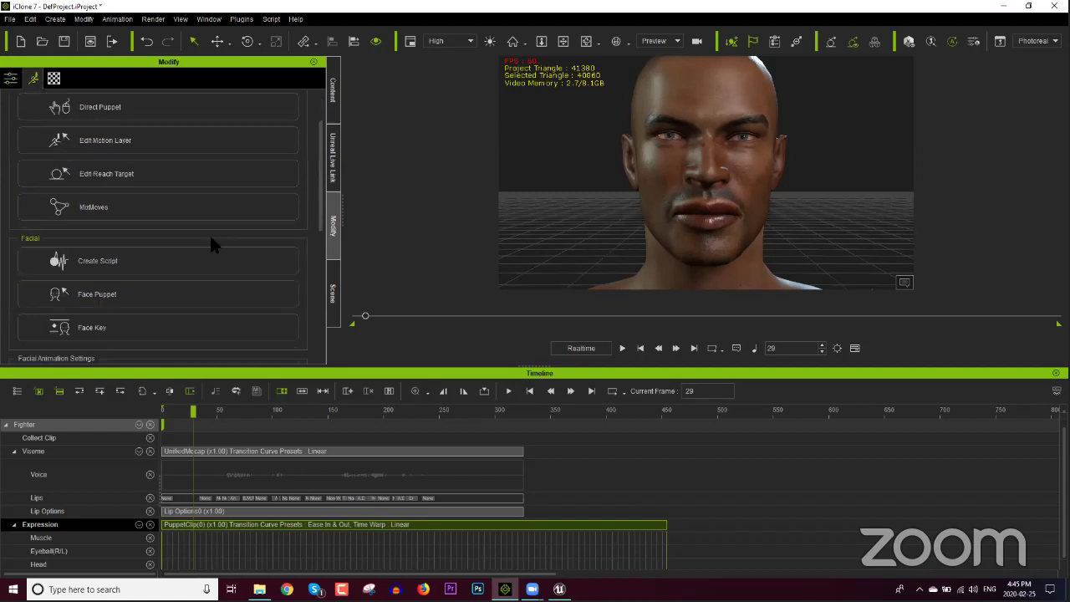
left_click(116, 295)
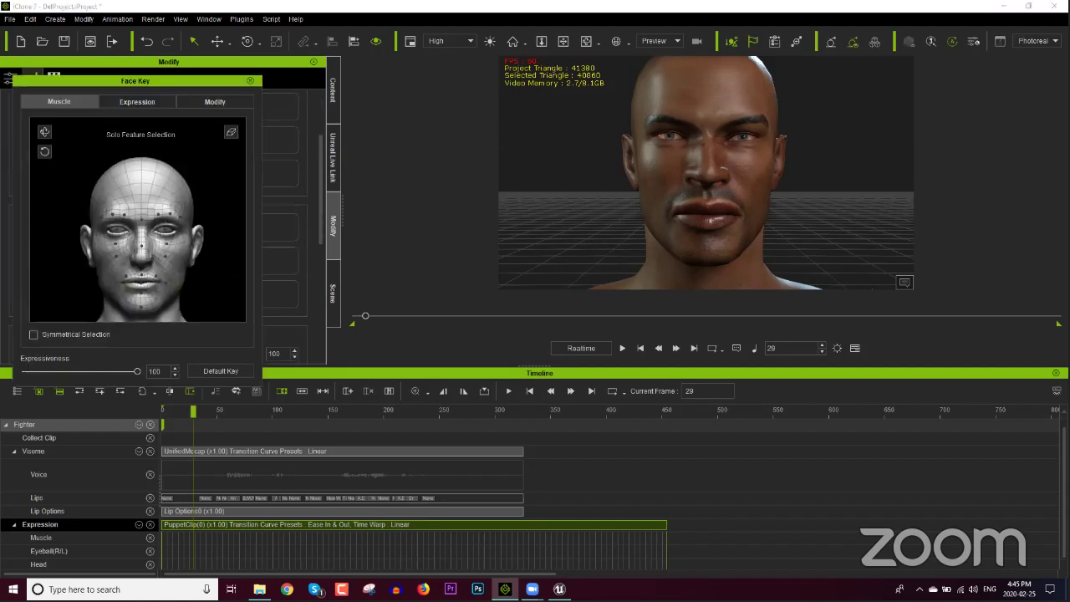
left_click_drag(334, 405, 400, 417)
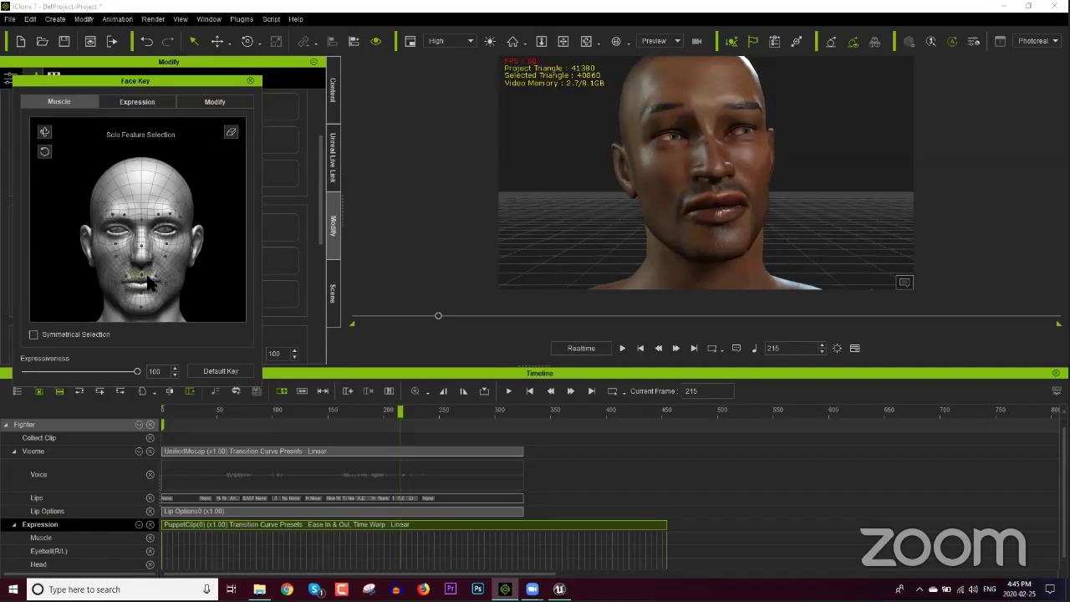
Try reshaping the lip and brow muscles at frame 215, clearing the feature selection before adjusting the mouth again.
mouse_move(145, 284)
left_mouse_down()
mouse_move(141, 338)
mouse_move(142, 288)
left_mouse_up()
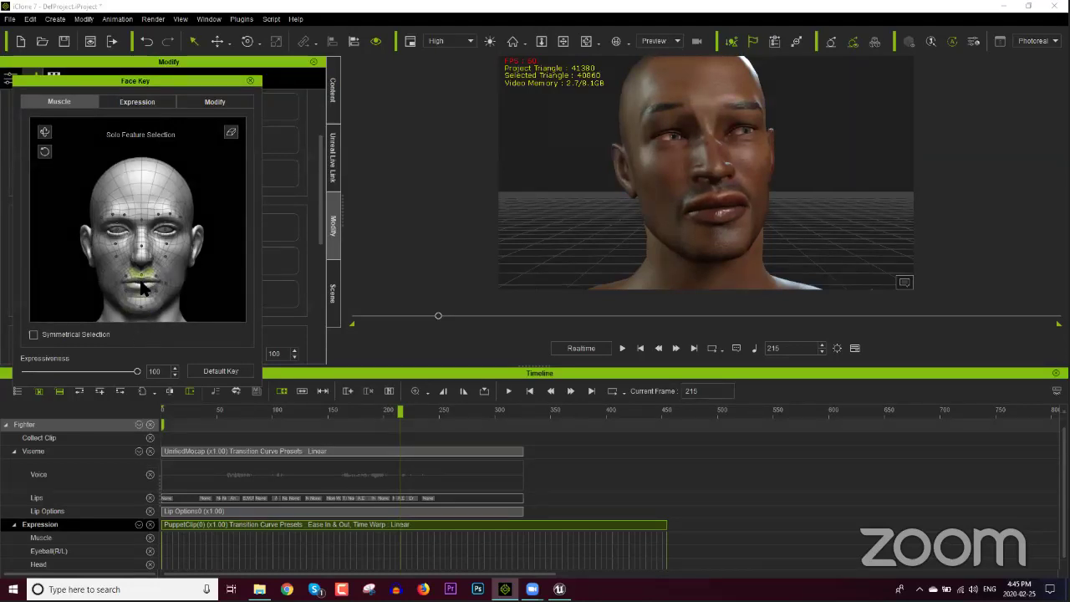
left_click(140, 225)
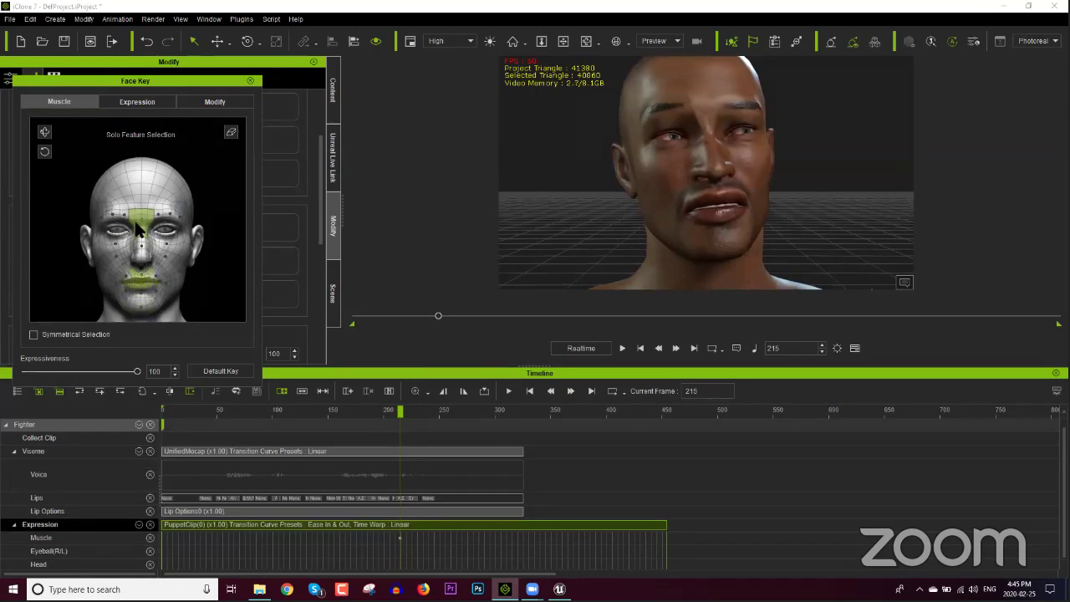
left_click(106, 214)
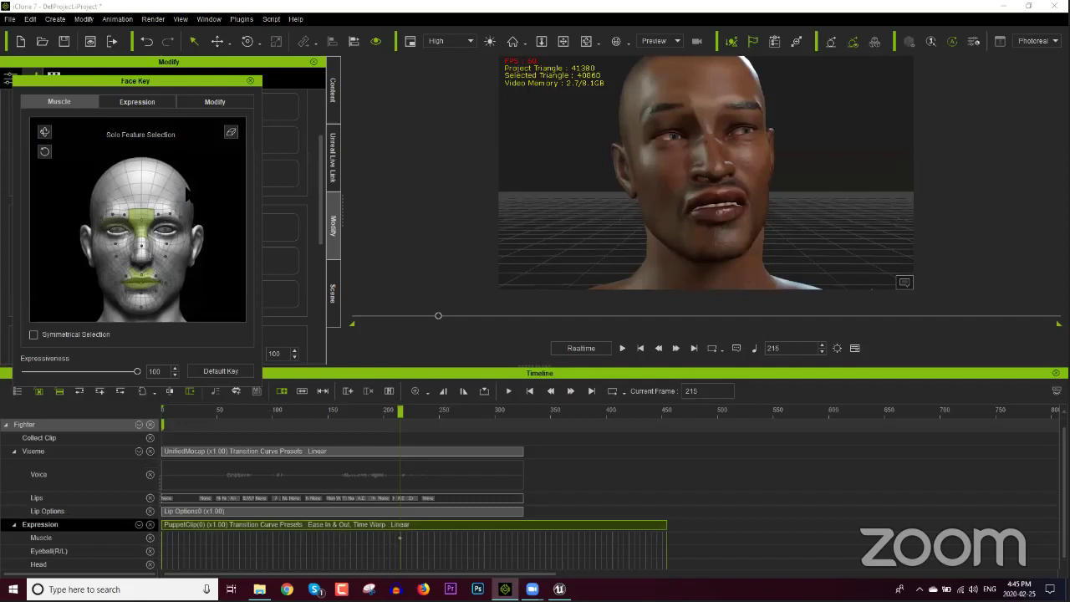
left_click(231, 132)
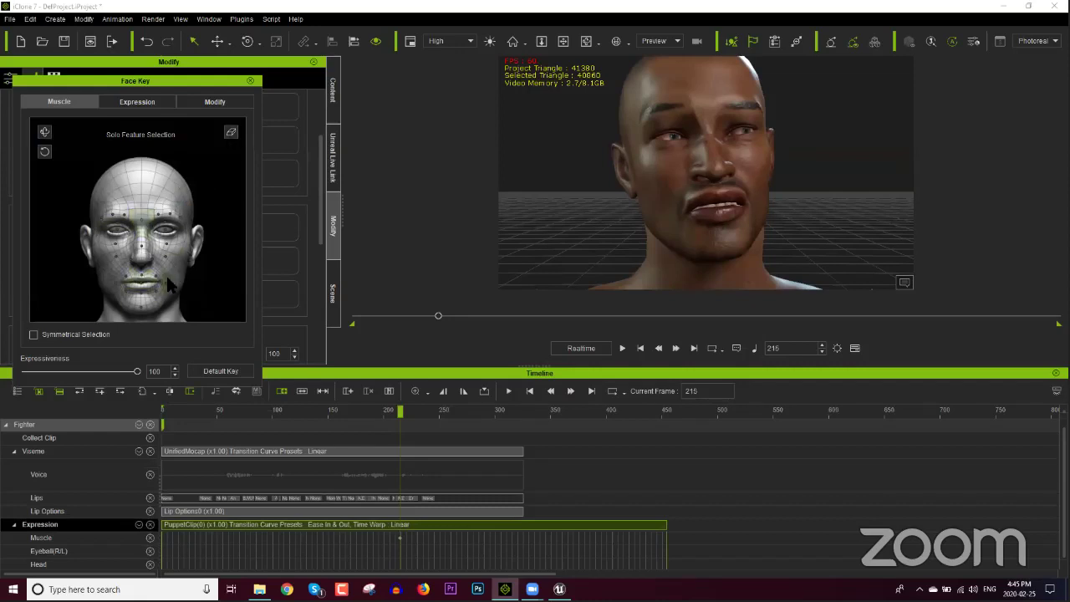
left_click_drag(134, 289, 135, 284)
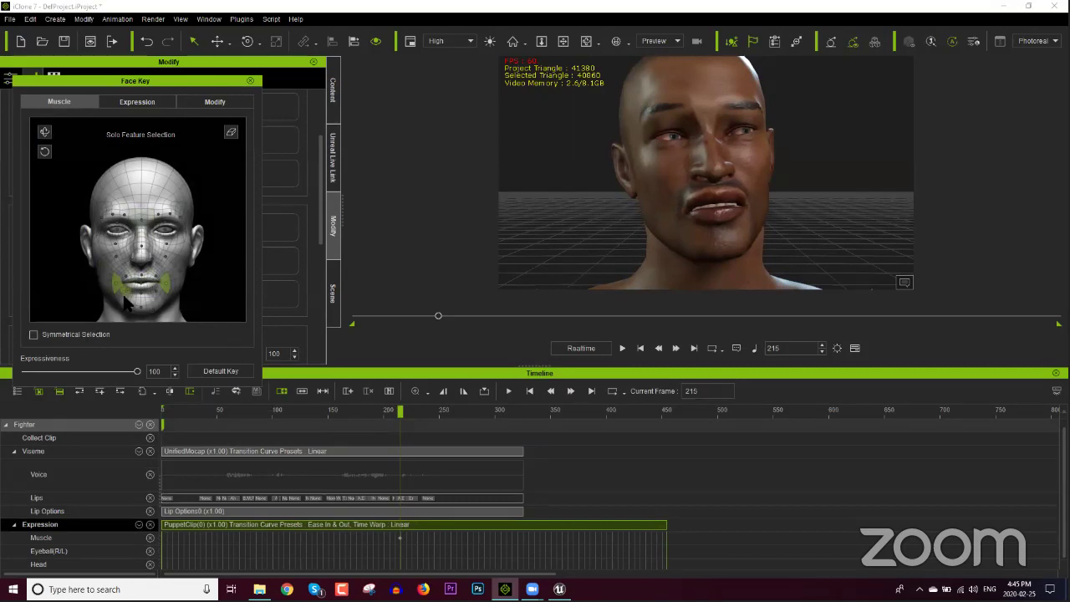
Enable symmetrical selection and try adjusting the chin, lower lip and mouth-corner muscles at frame 215.
left_click(47, 334)
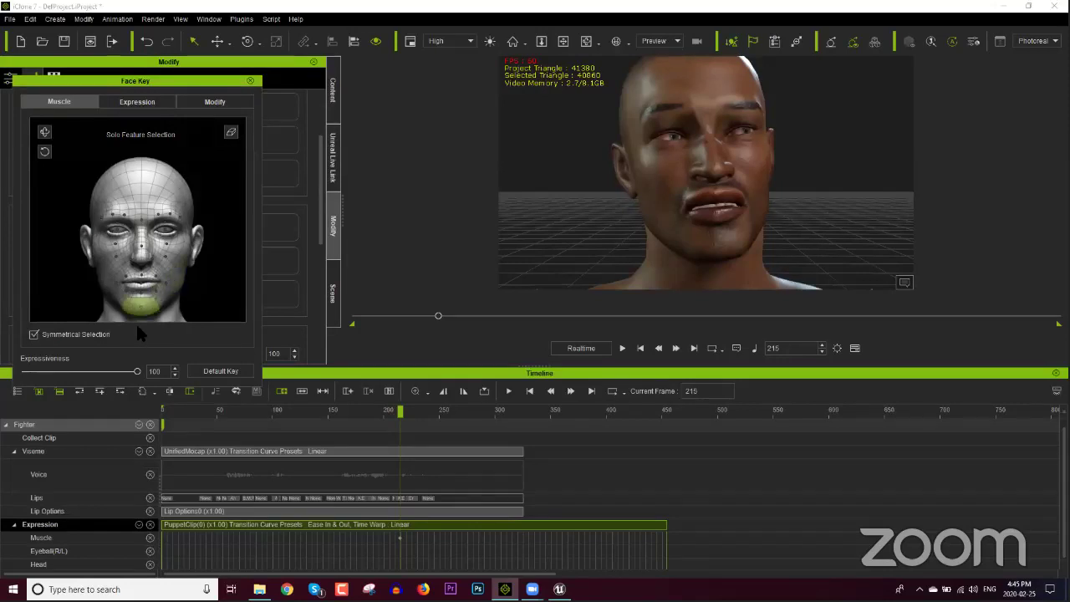
mouse_move(153, 311)
left_mouse_down()
mouse_move(149, 284)
mouse_move(148, 301)
left_mouse_up()
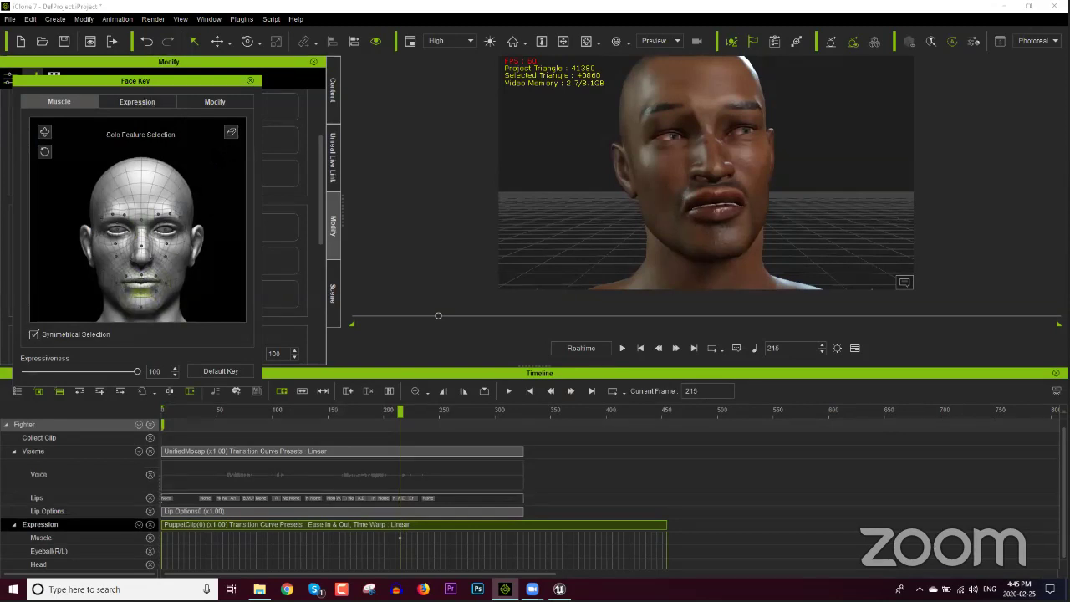
left_click(154, 284)
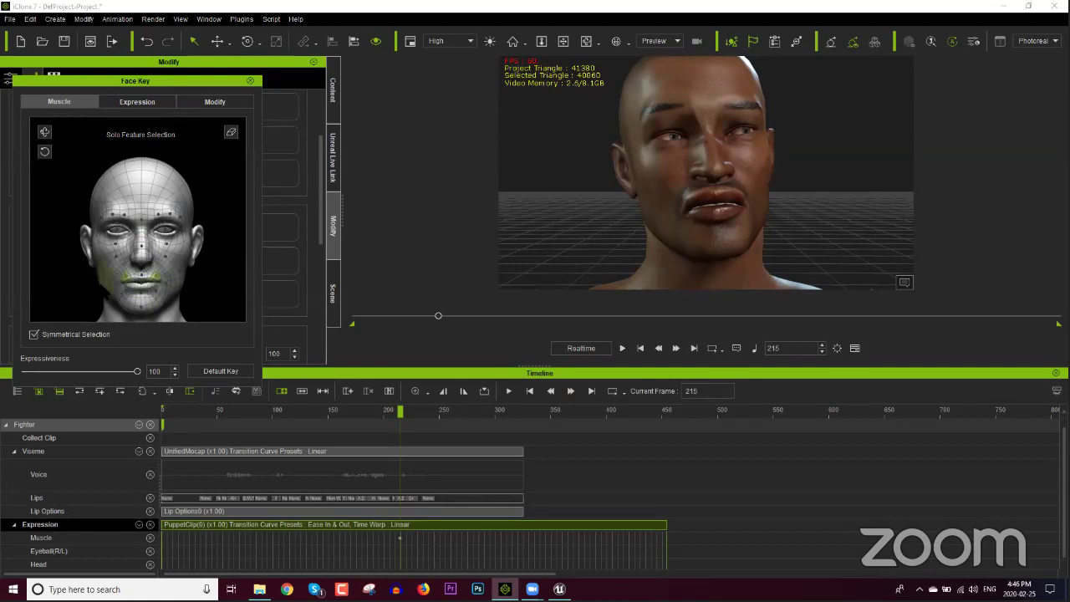
left_click_drag(99, 264, 3, 309)
Delete the Muscle key at frame 215 and close the Face Key editor.
left_click(398, 539)
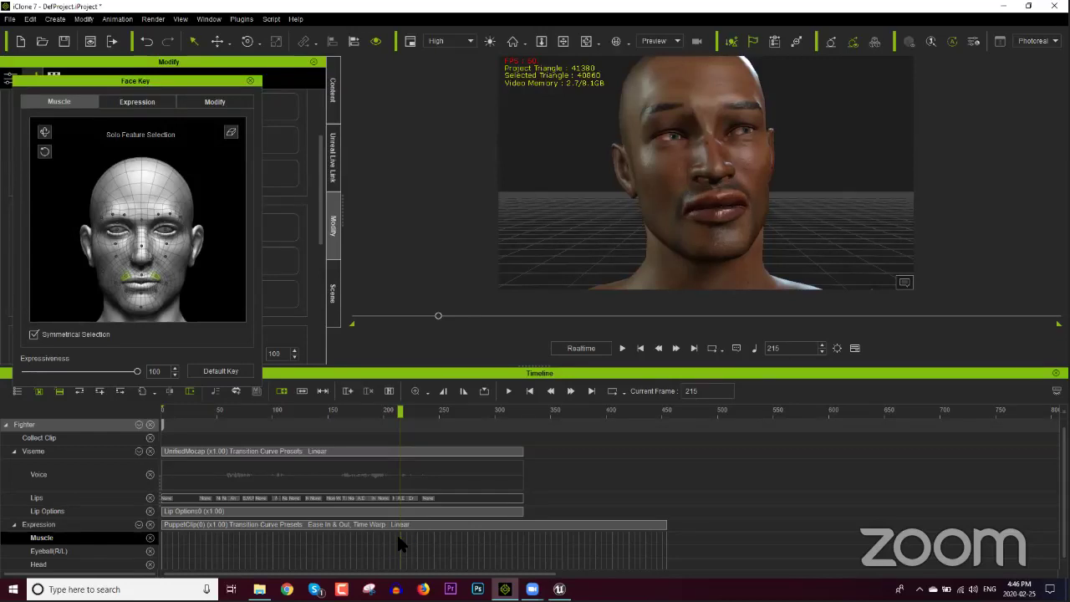
left_click(248, 81)
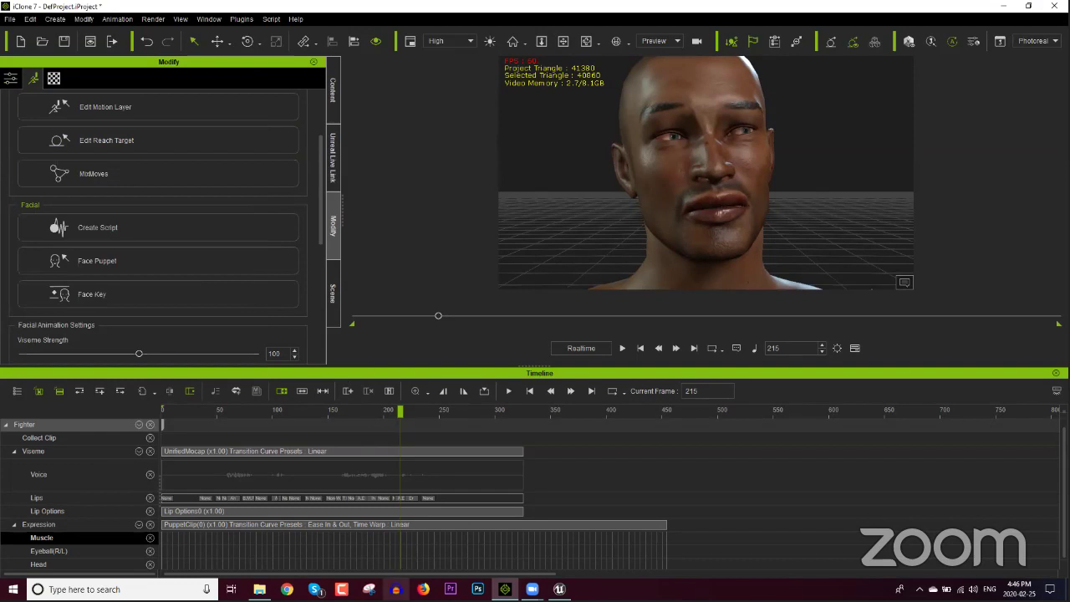
Start Audacity, dismiss its welcome message, and return to iClone to rewind the animation to frame 1.
left_click(396, 589)
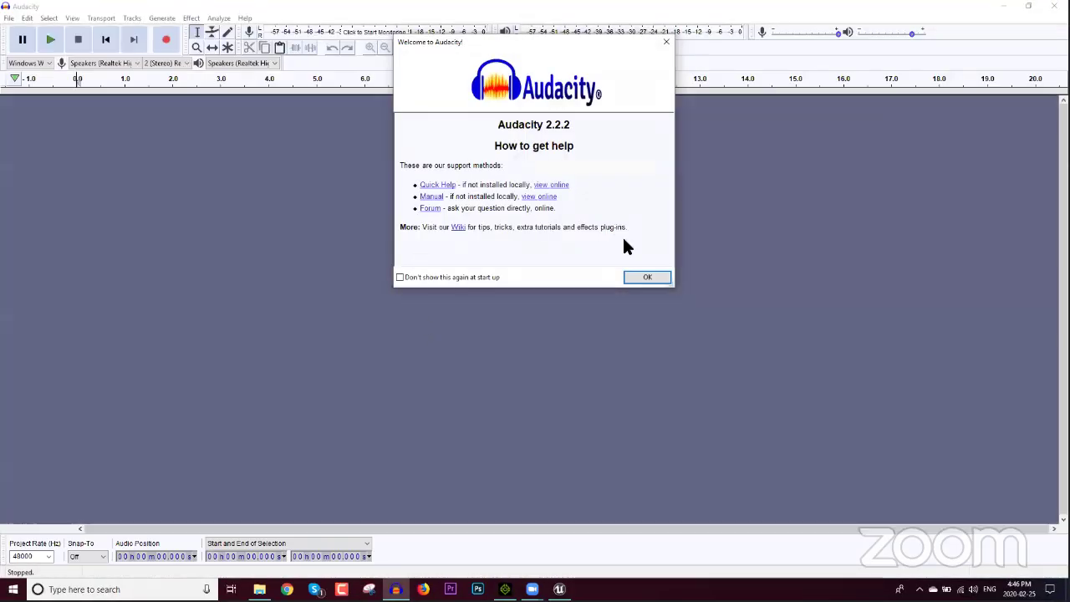
left_click(640, 279)
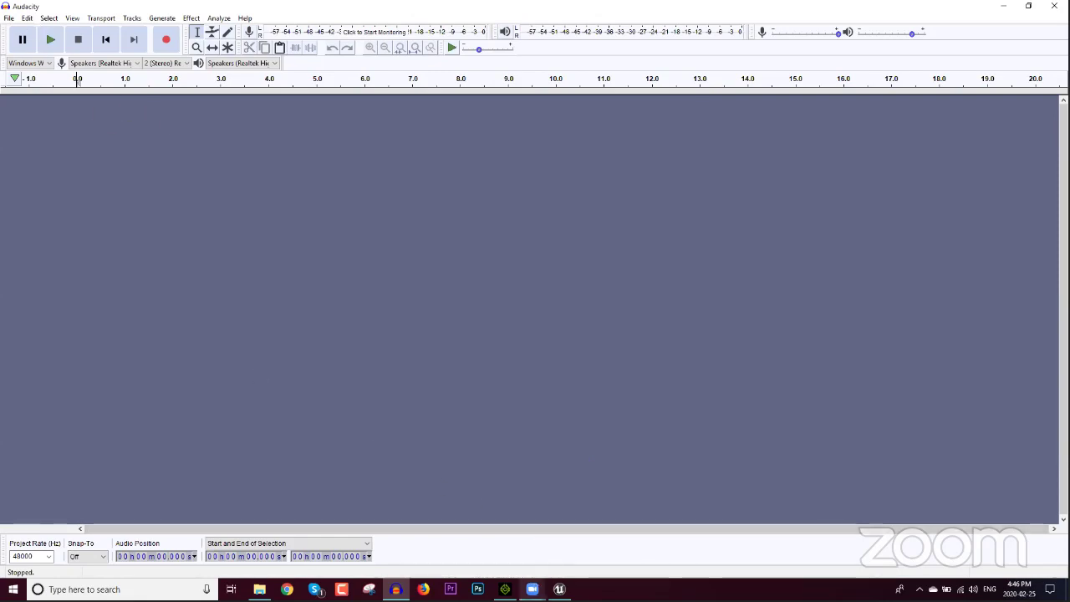
left_click(505, 589)
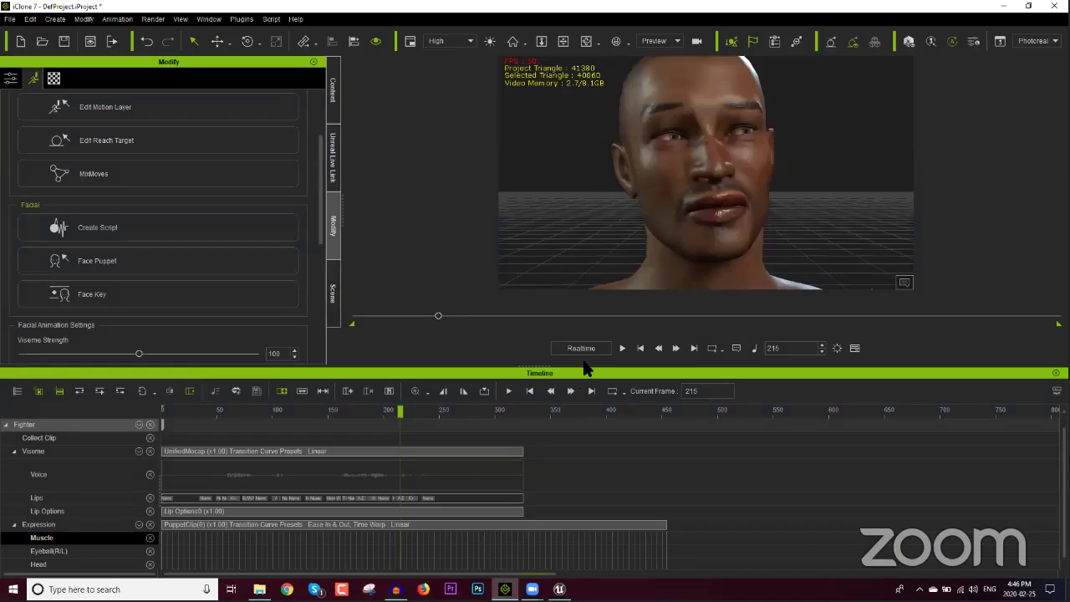
left_click(640, 348)
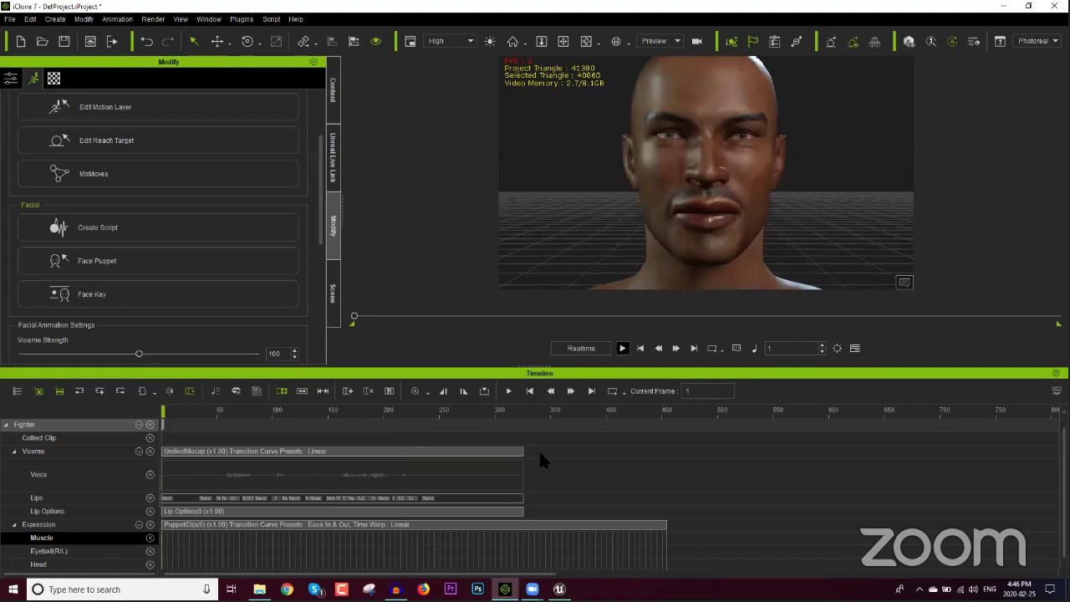
Record the Fighter's voice in Audacity while the iClone animation plays through, then stop the playback and the recording.
left_click(396, 590)
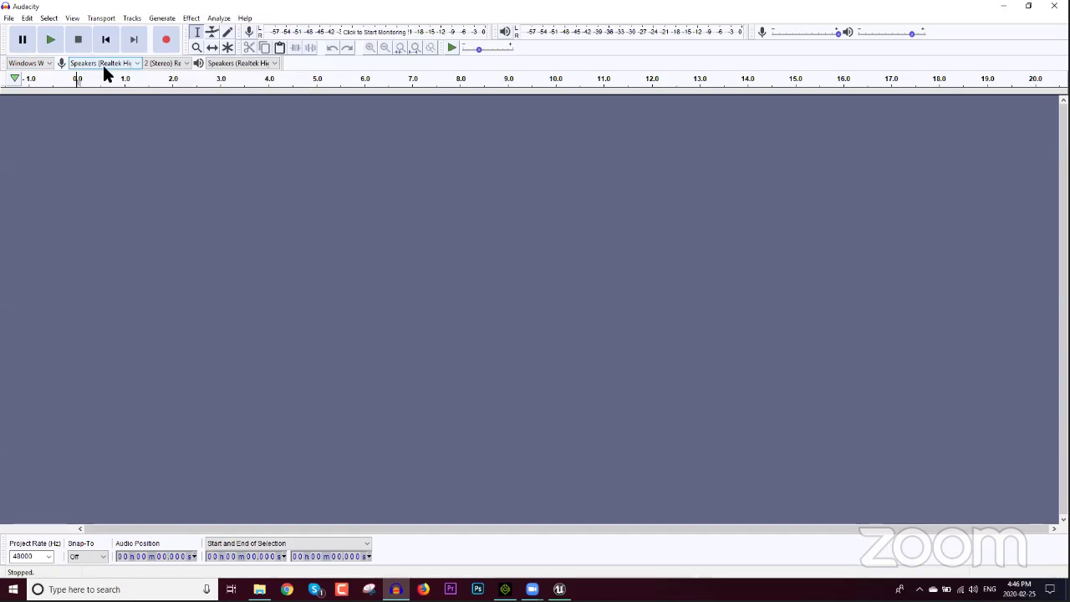
left_click(165, 40)
key("alt+Tab")
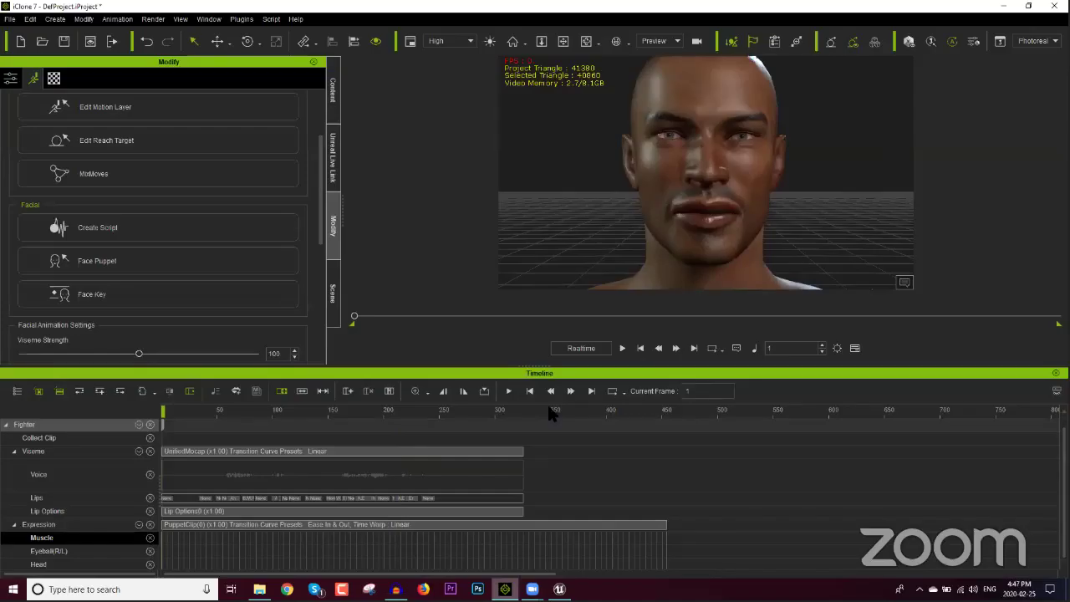
left_click(622, 348)
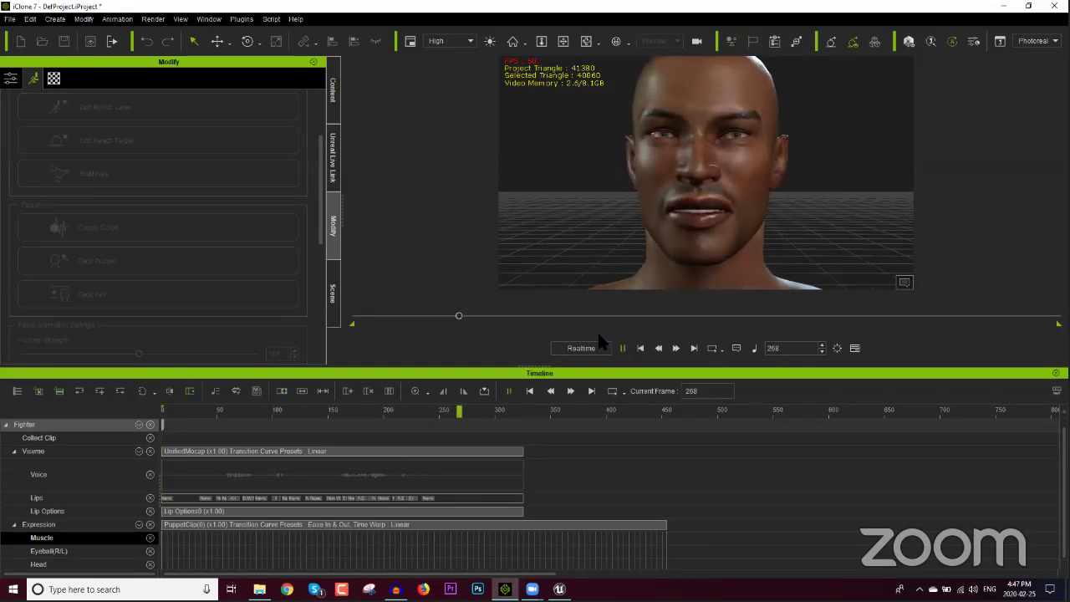
left_click(622, 348)
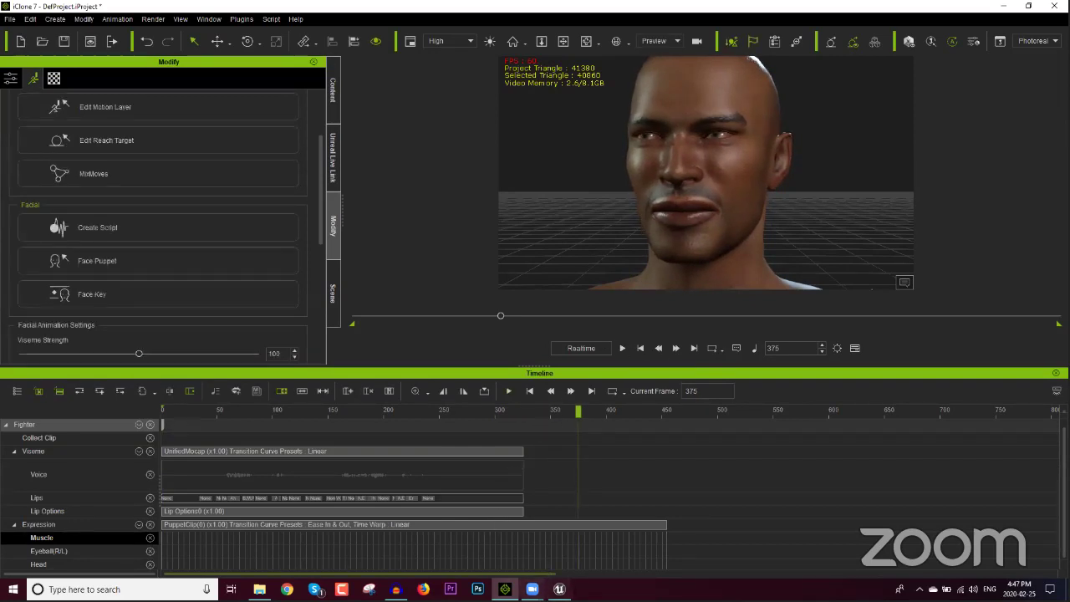
left_click(397, 590)
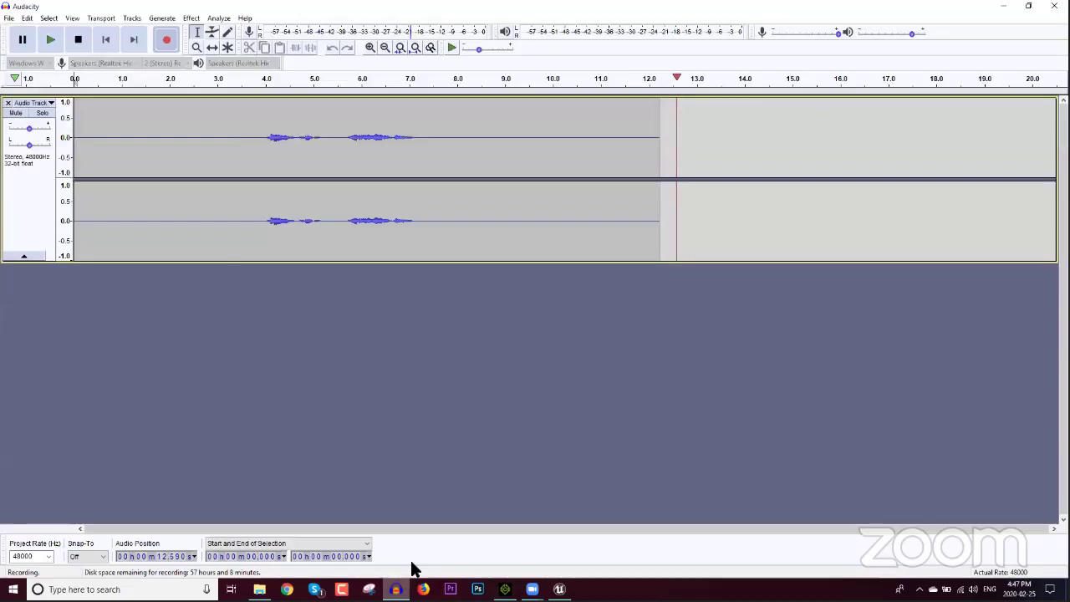
left_click(257, 142)
key("space")
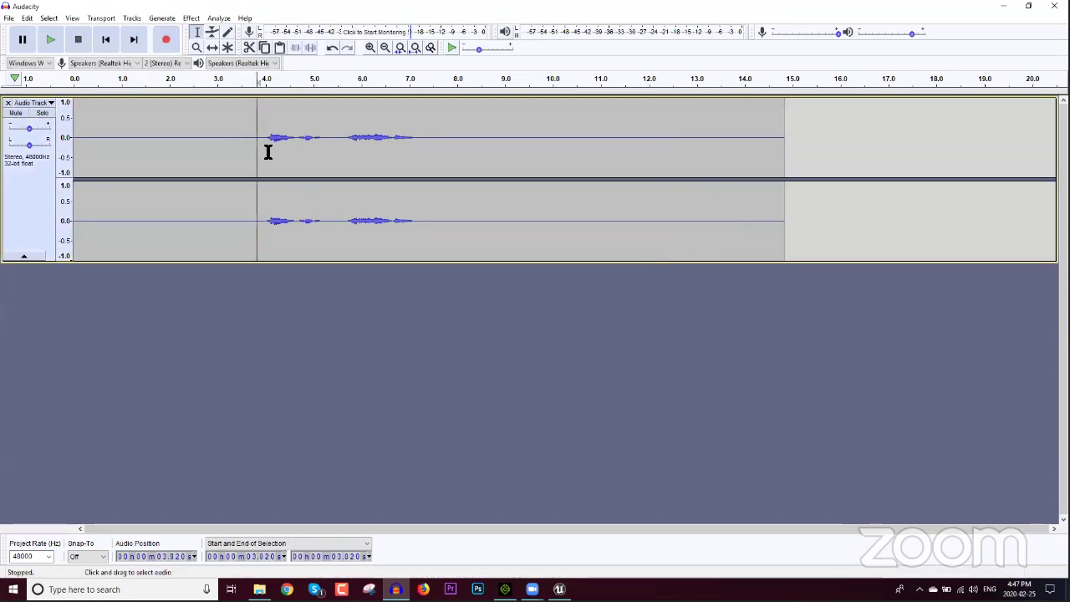
Play back the recorded voice from about 3.96 seconds to check how it sounds.
left_click(264, 153)
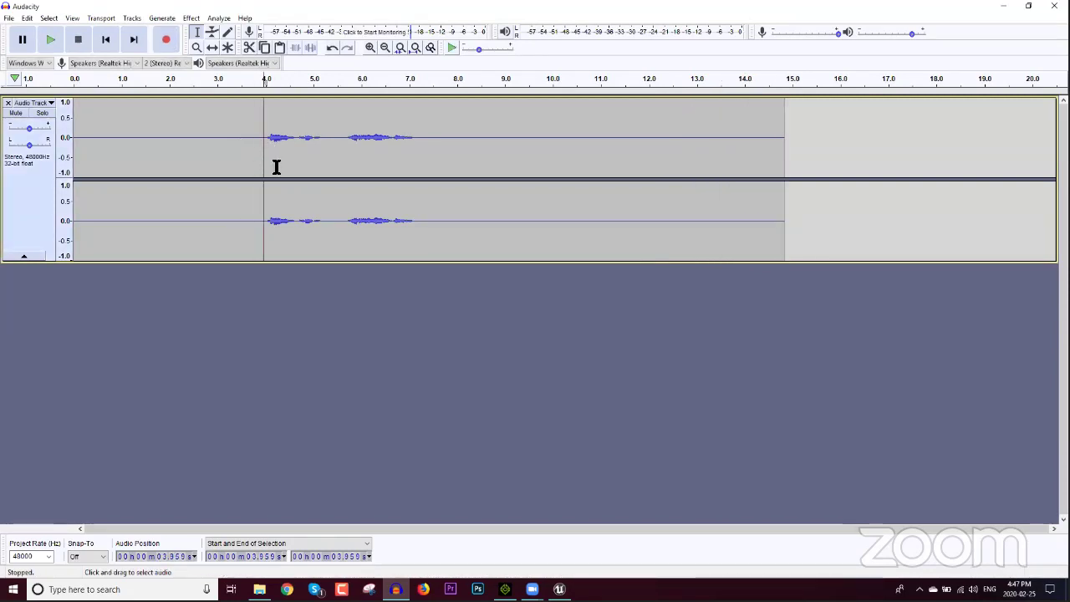
key("space")
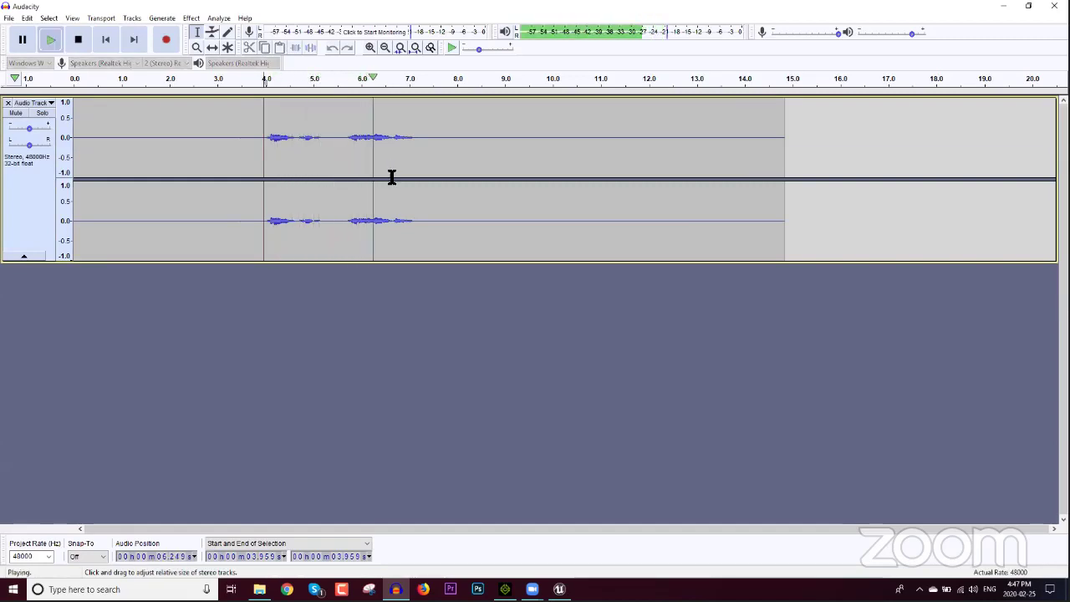
key("space")
Capture a Noise Reduction profile from the silent section between about 8.0 and 8.5 seconds.
left_click_drag(459, 151, 482, 158)
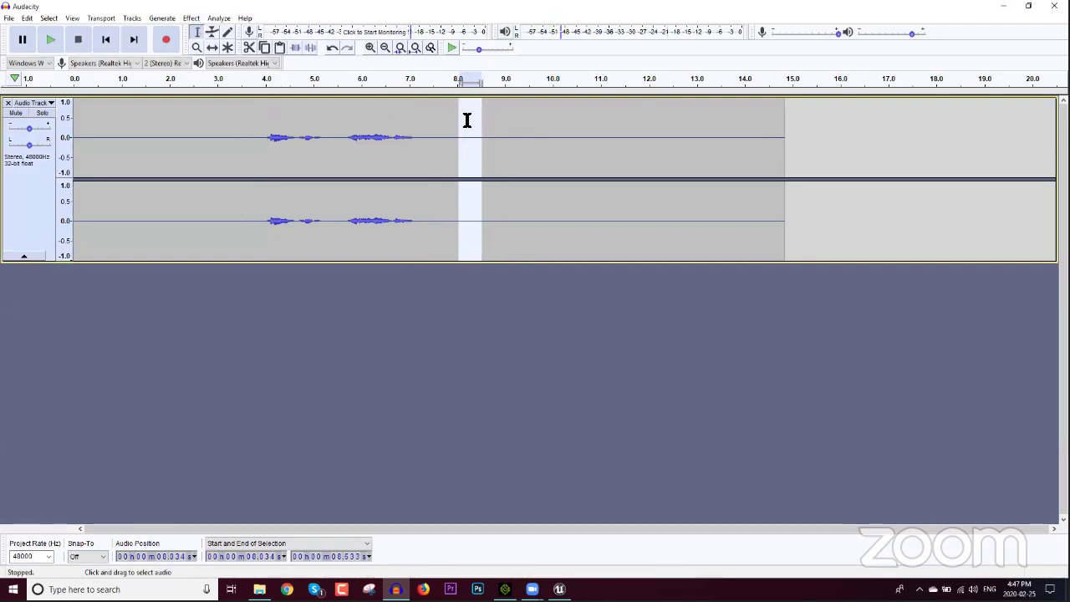
left_click(190, 19)
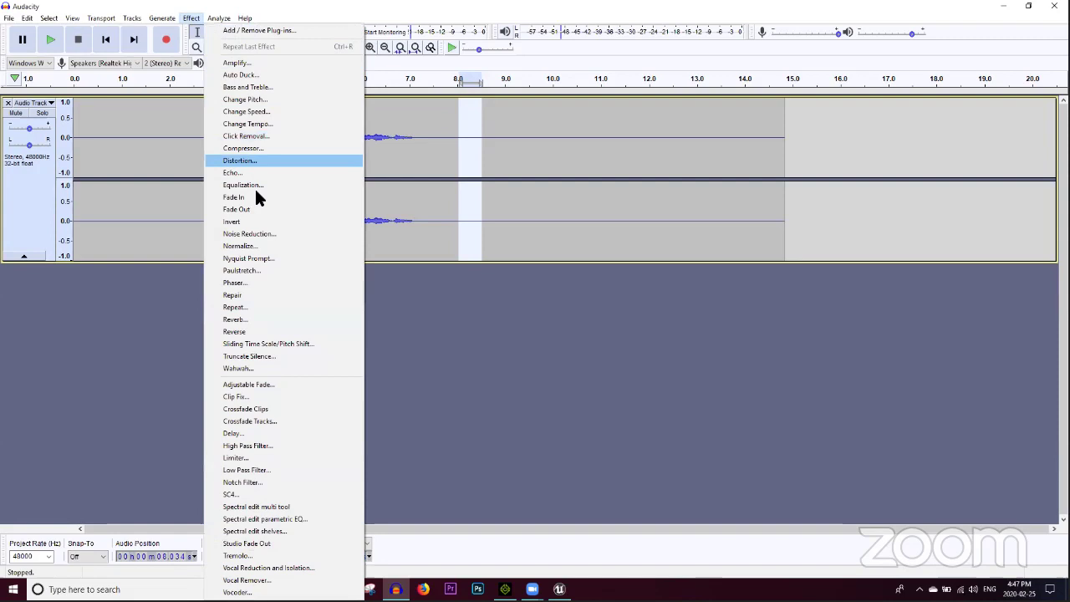
left_click(301, 234)
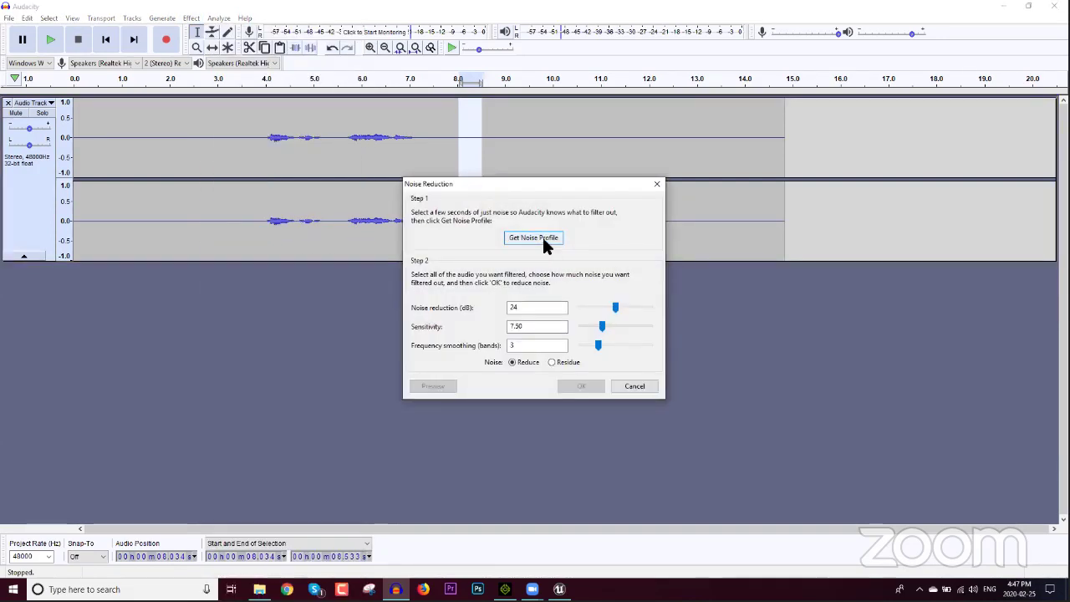
left_click(543, 237)
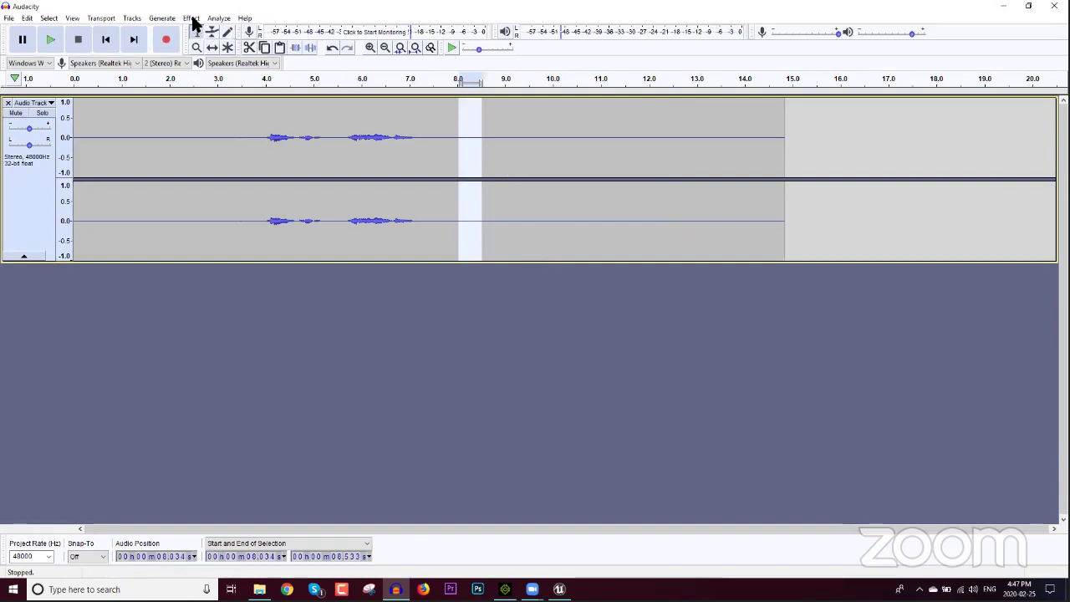
Apply Noise Reduction to the entire audio track with 24 dB reduction, sensitivity 7.50 and frequency smoothing of 3 bands.
key("ctrl+a")
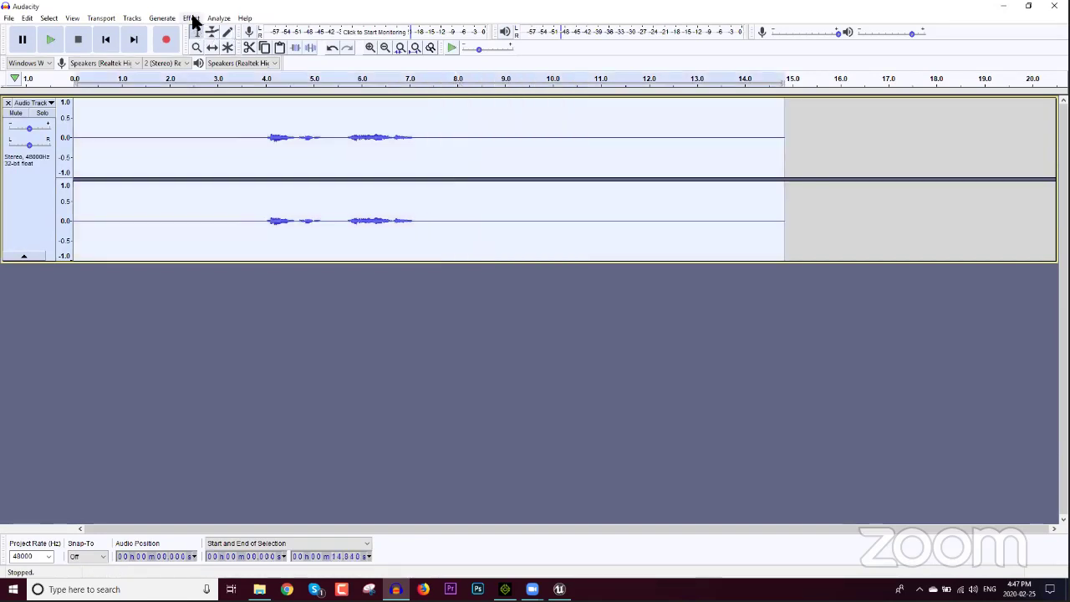
left_click(192, 18)
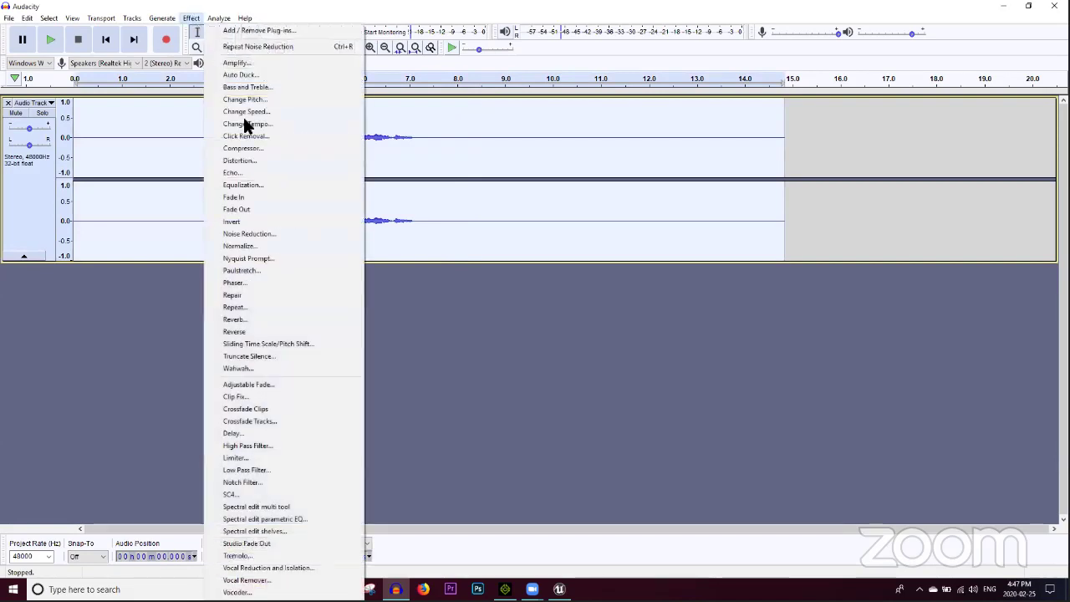
left_click(258, 236)
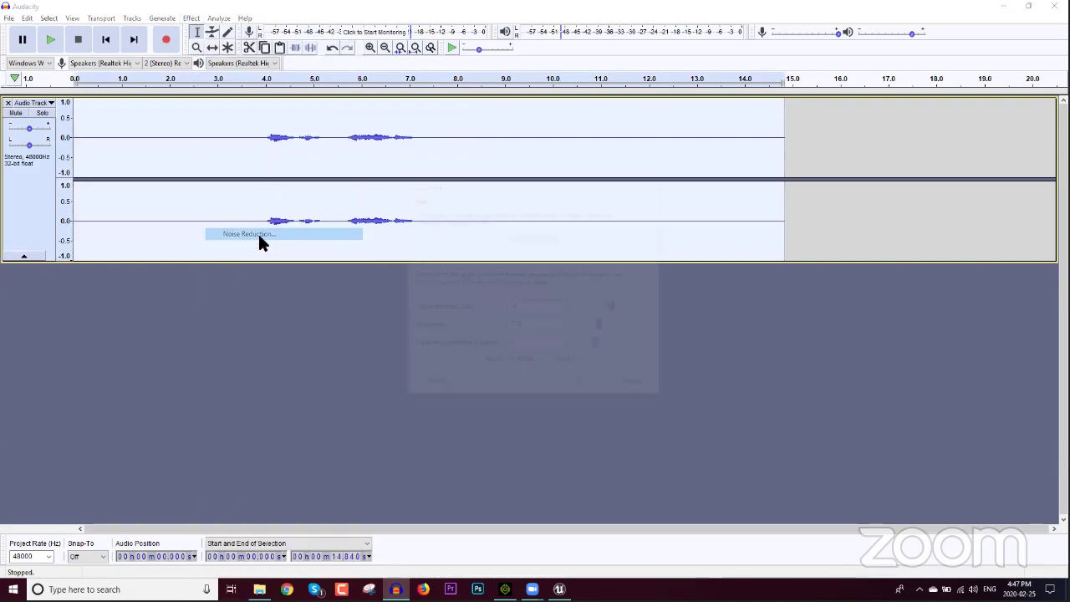
left_click(599, 386)
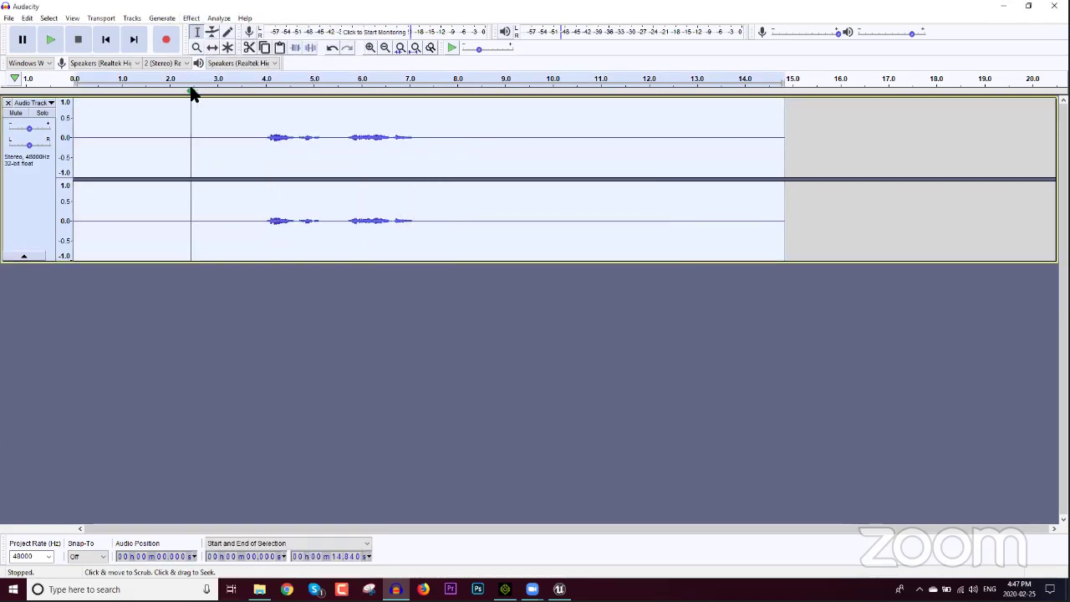
left_click(192, 18)
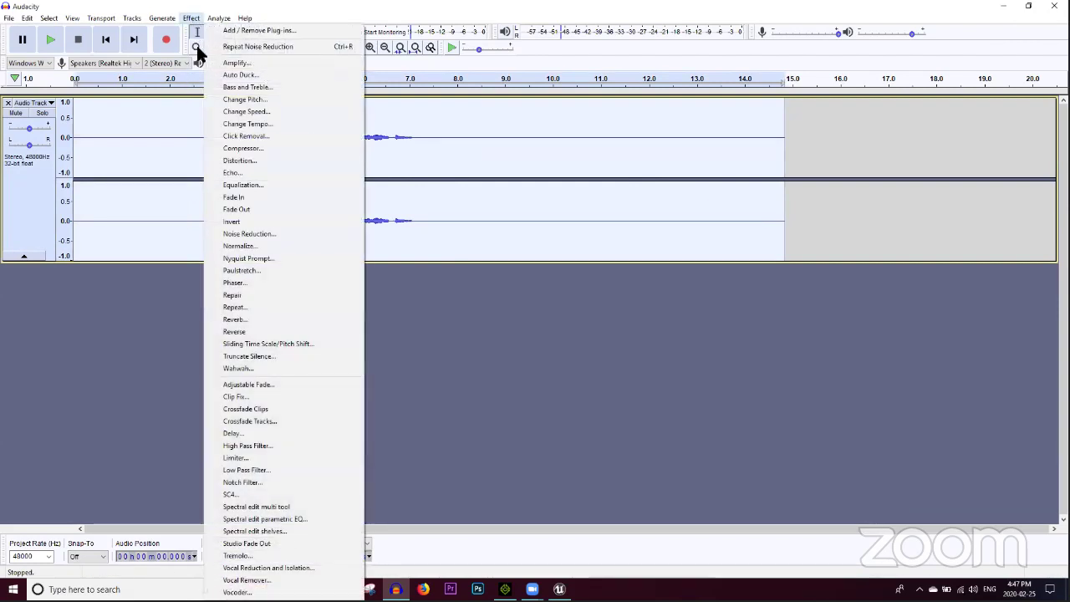
left_click(251, 64)
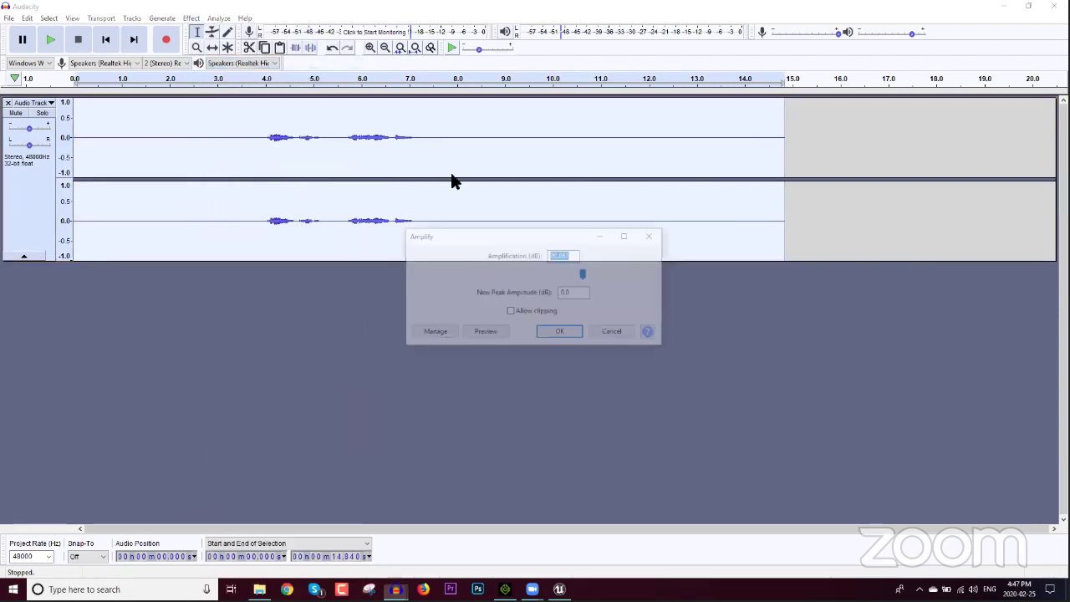
left_click(609, 331)
Normalize the whole track to a maximum amplitude of -1.0 dB with DC offset removal, and play it back from about 3.95 seconds.
left_click(193, 18)
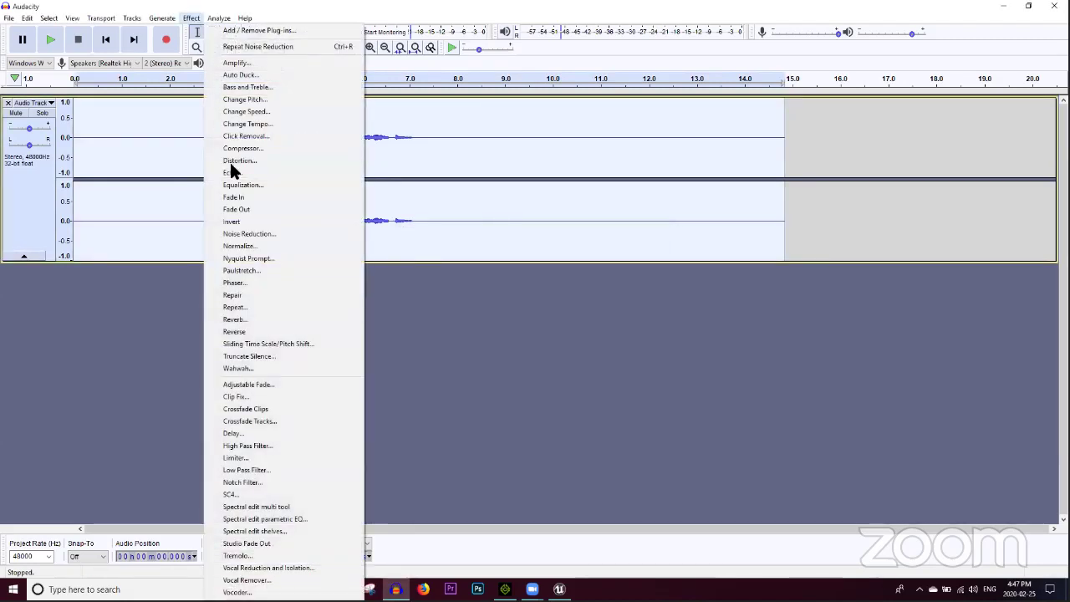
left_click(250, 246)
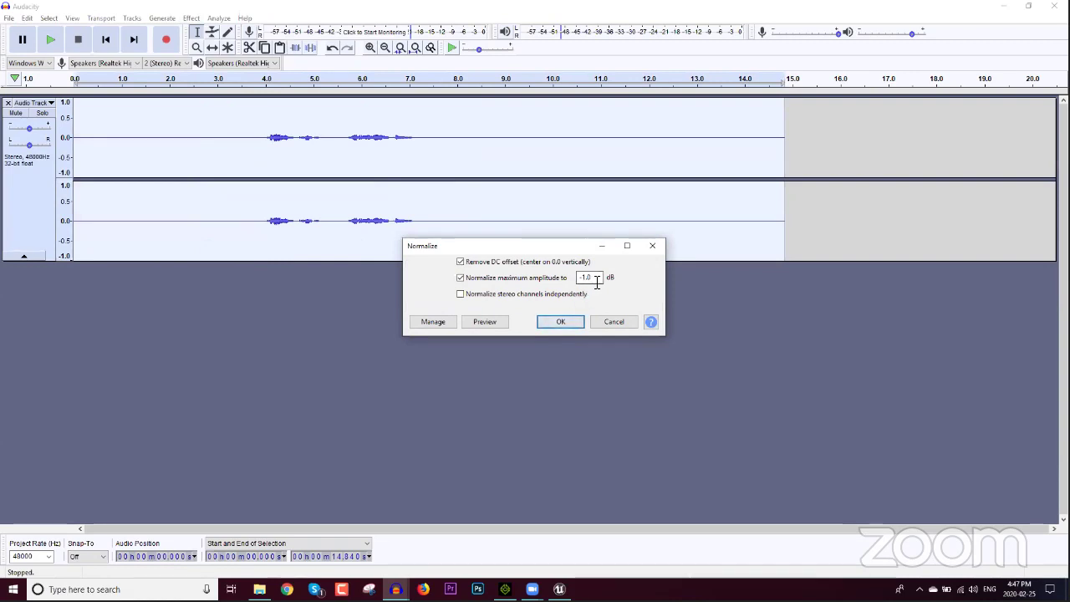
left_click(561, 322)
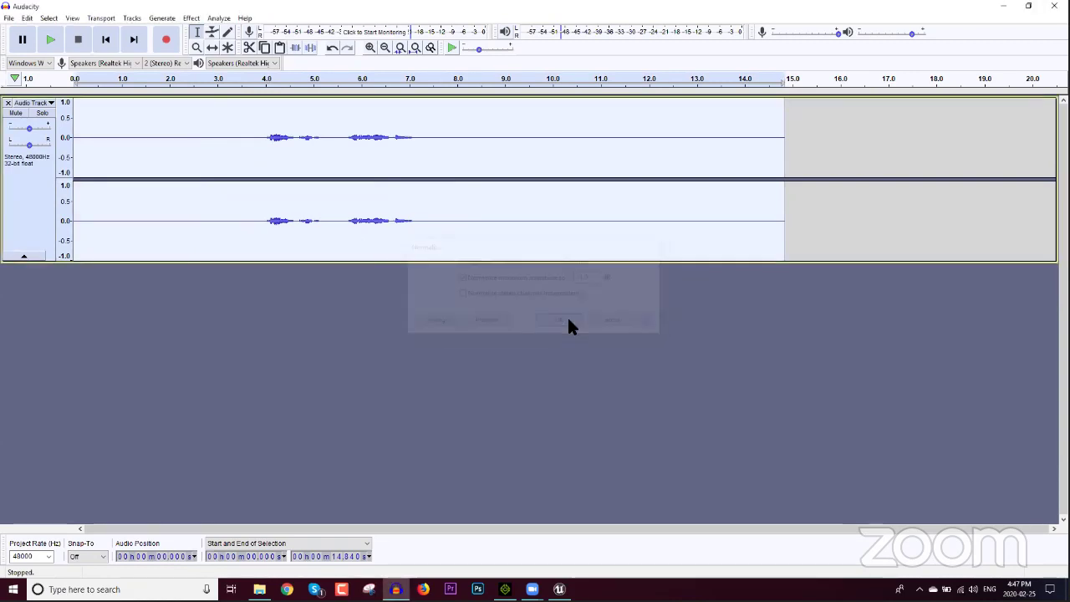
left_click(264, 157)
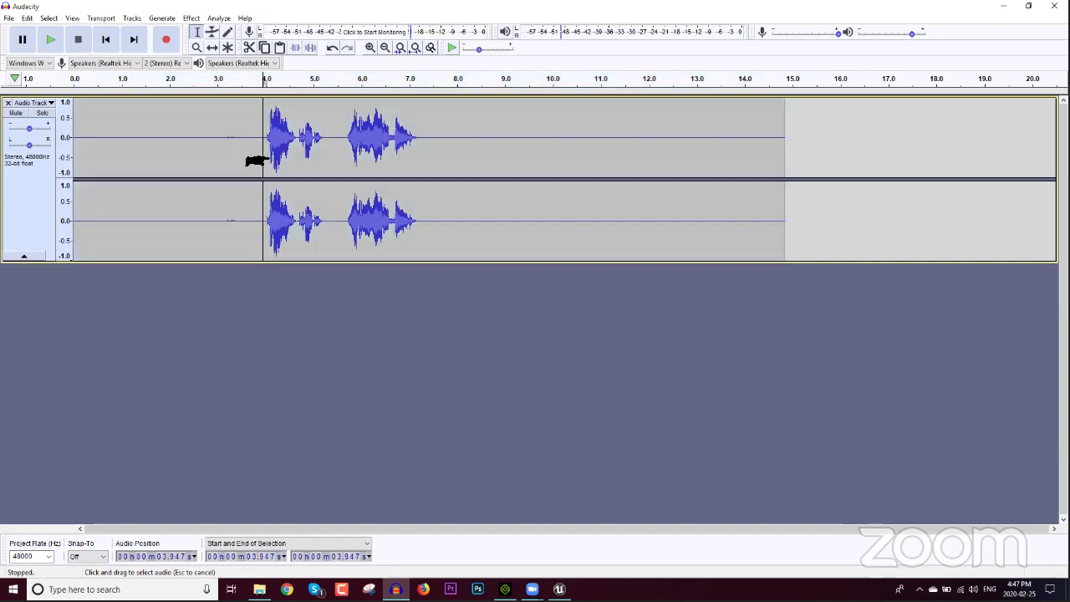
key("space")
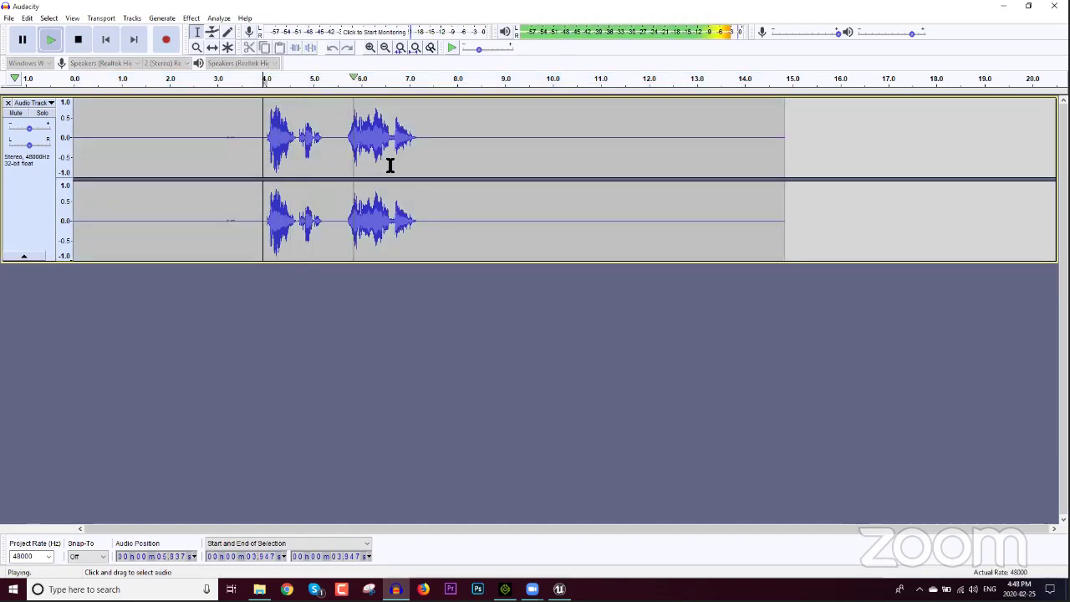
Capture a new Noise Reduction profile from the silent section between about 7.85 and 8.2 seconds.
left_click_drag(452, 151, 468, 153)
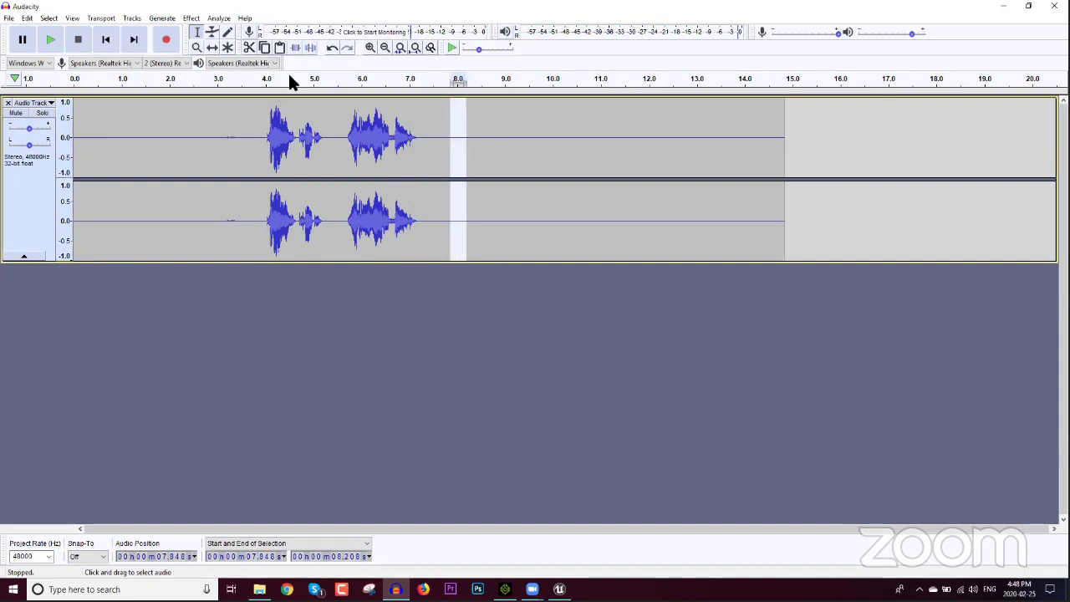
left_click(191, 18)
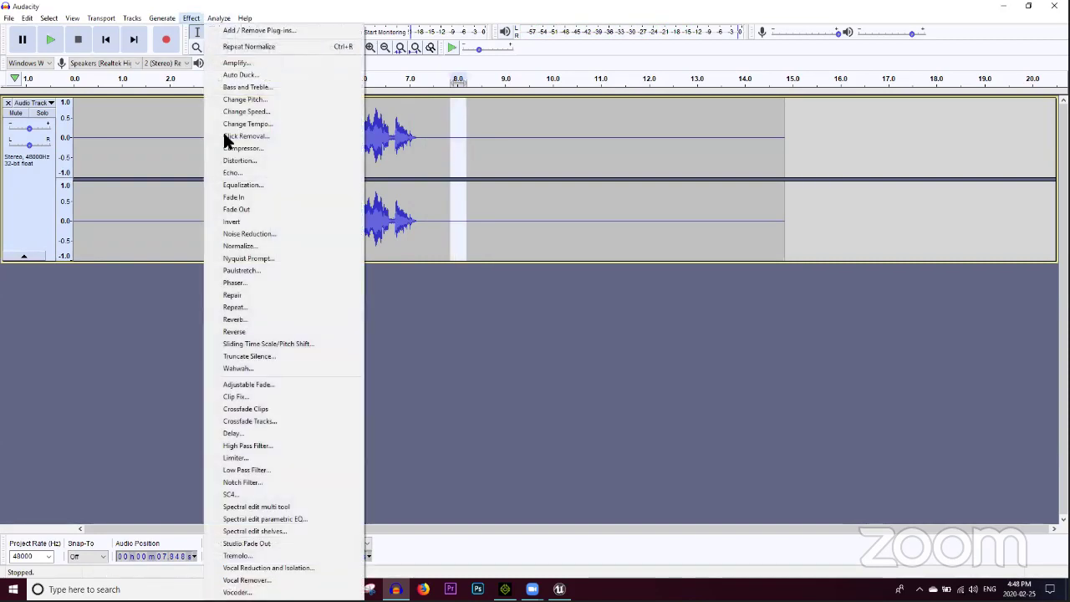
left_click(272, 235)
left_click(551, 239)
Apply Noise Reduction again to the entire normalized track with 24 dB reduction, sensitivity 7.50 and 3 smoothing bands.
key("ctrl+a")
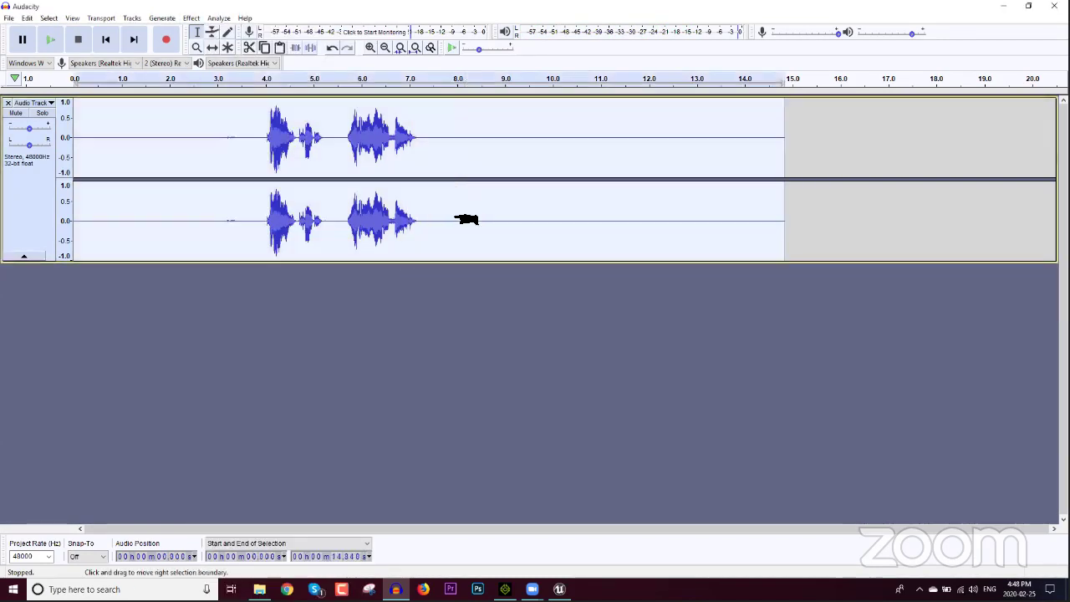
left_click(189, 23)
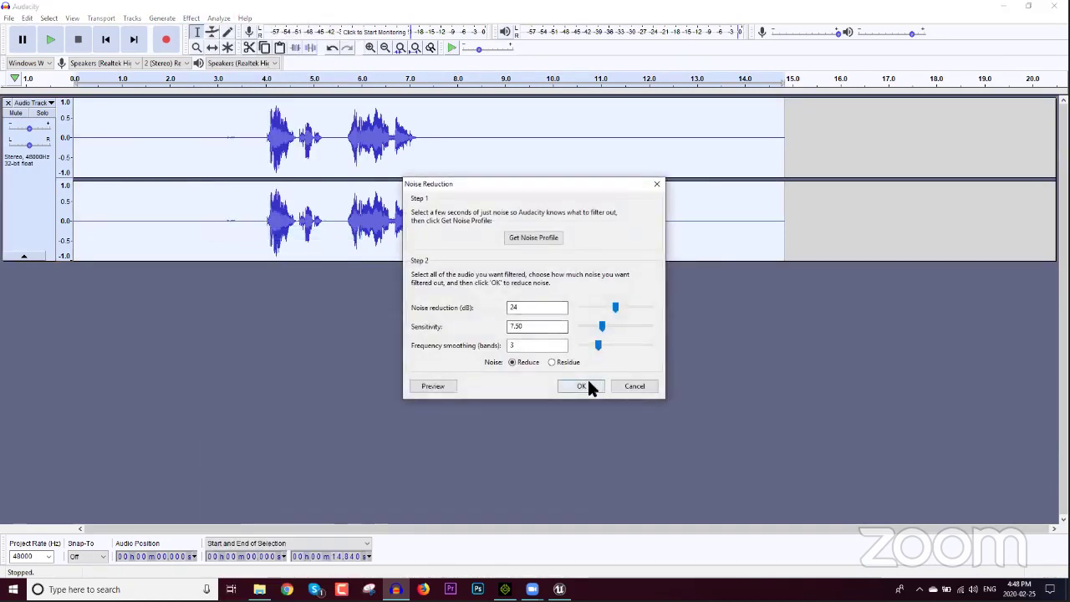
left_click(586, 384)
Trim the silence before the speech, about the first 3.9 seconds, and delete everything after about 3.3 seconds of the shortened track.
left_click_drag(264, 145, 74, 151)
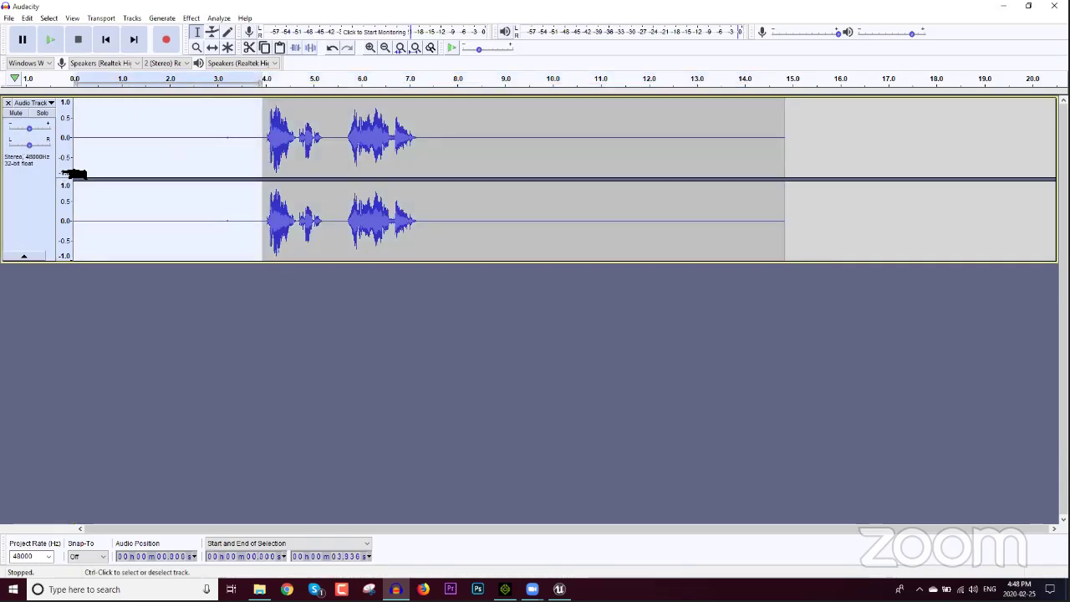
key("Delete")
left_click_drag(233, 156, 674, 156)
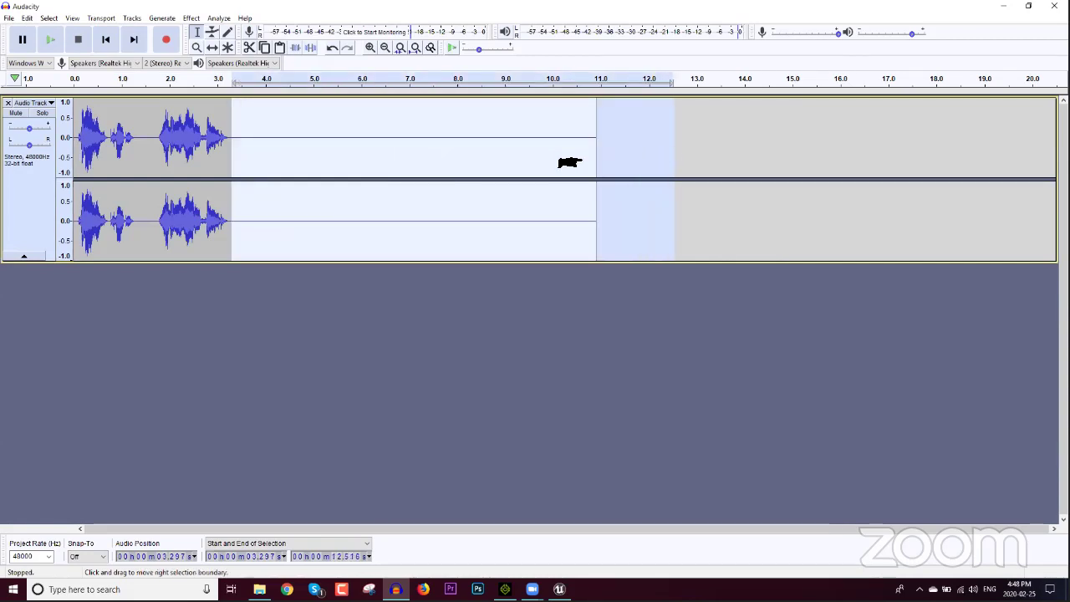
key("Delete")
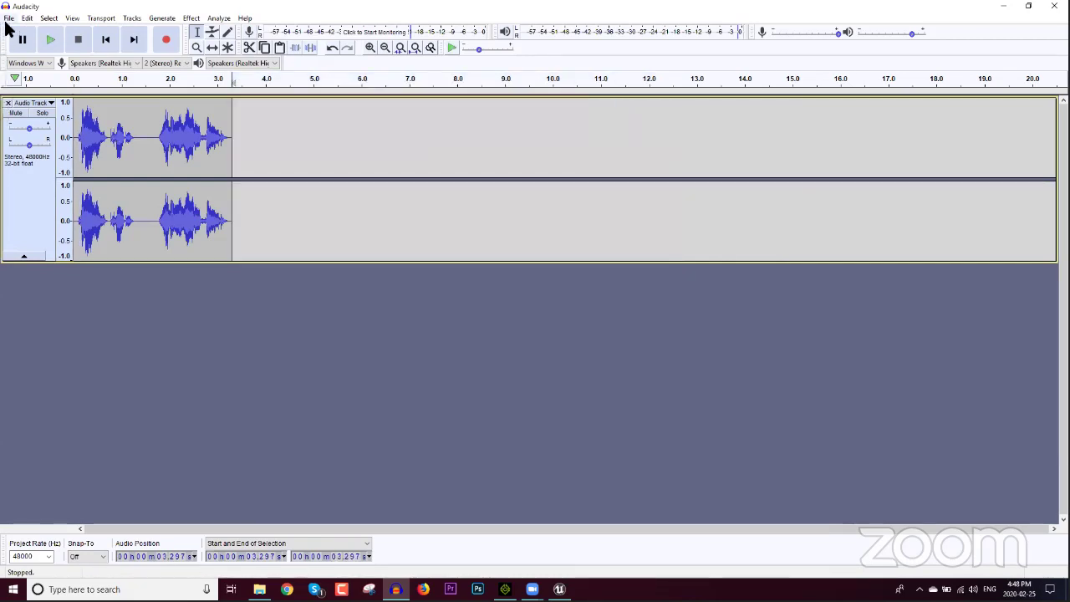
Start an MP3 export of the audio and choose the iC7 to Unreal folder inside Webinar on the Data (D:) drive.
left_click(7, 20)
mouse_move(31, 108)
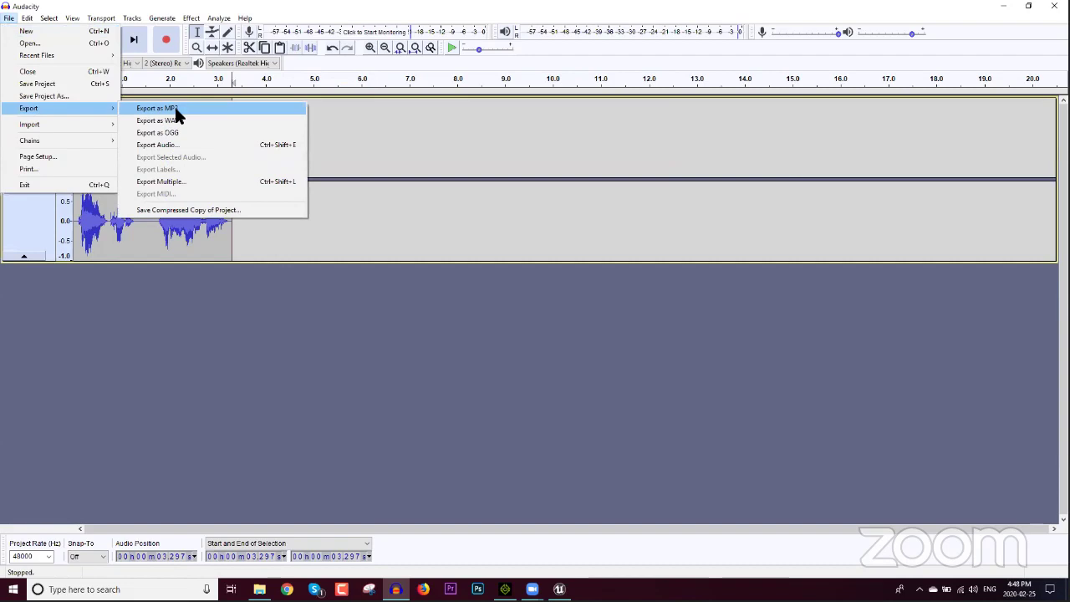
left_click(167, 108)
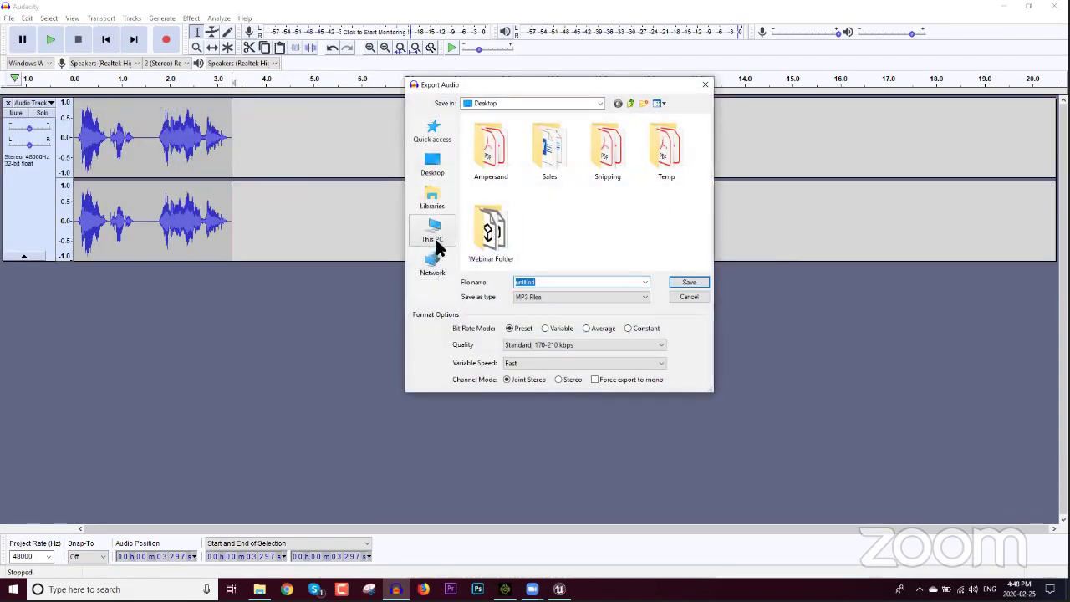
left_click(432, 164)
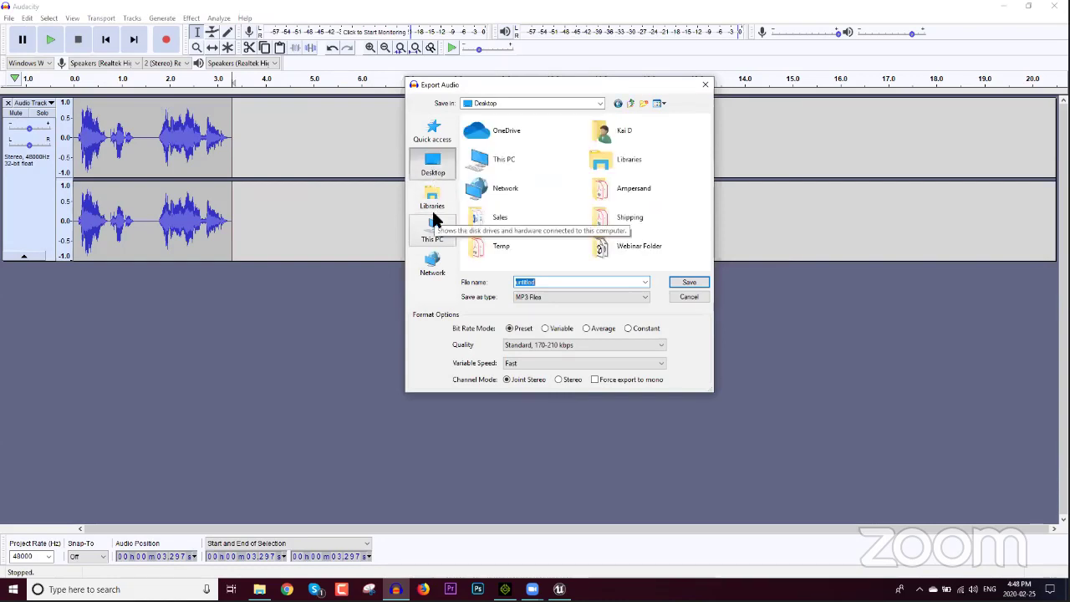
left_click(433, 230)
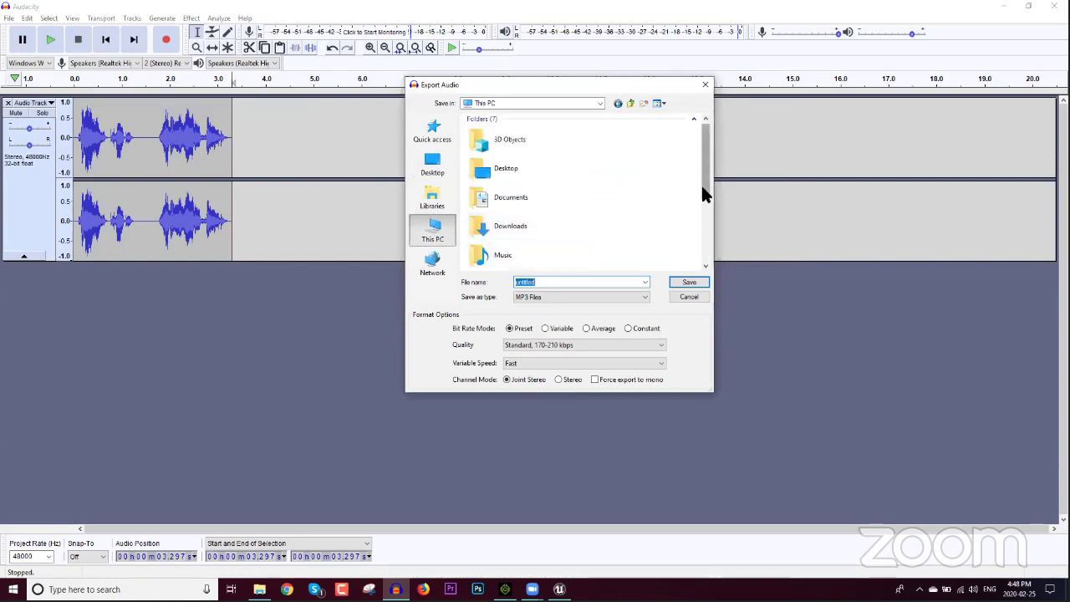
scroll(700, 183, "down", 3)
double_click(522, 252)
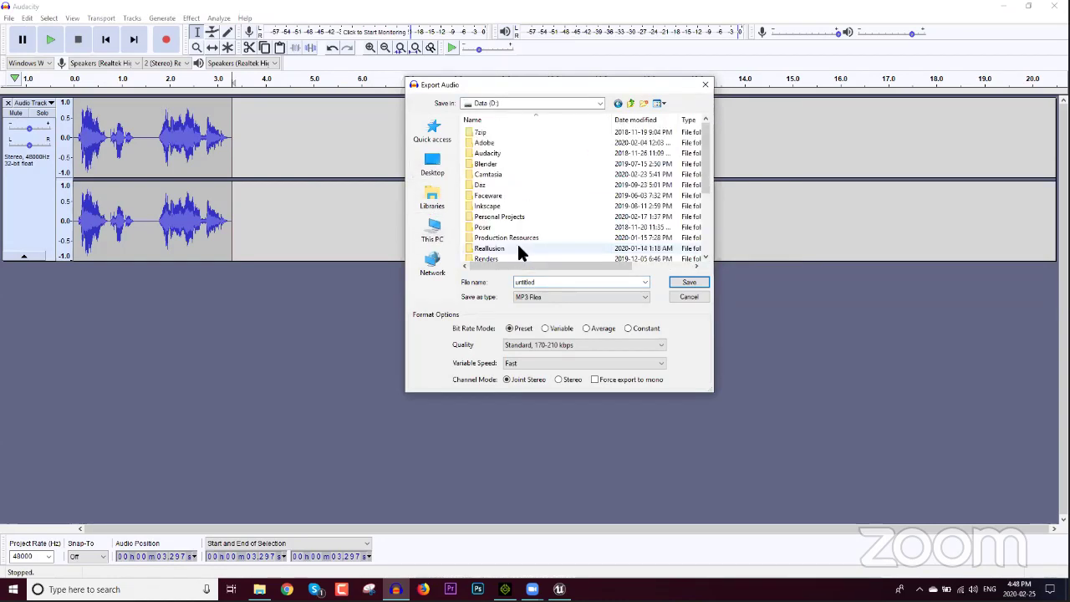
scroll(530, 219, "down", 3)
double_click(497, 243)
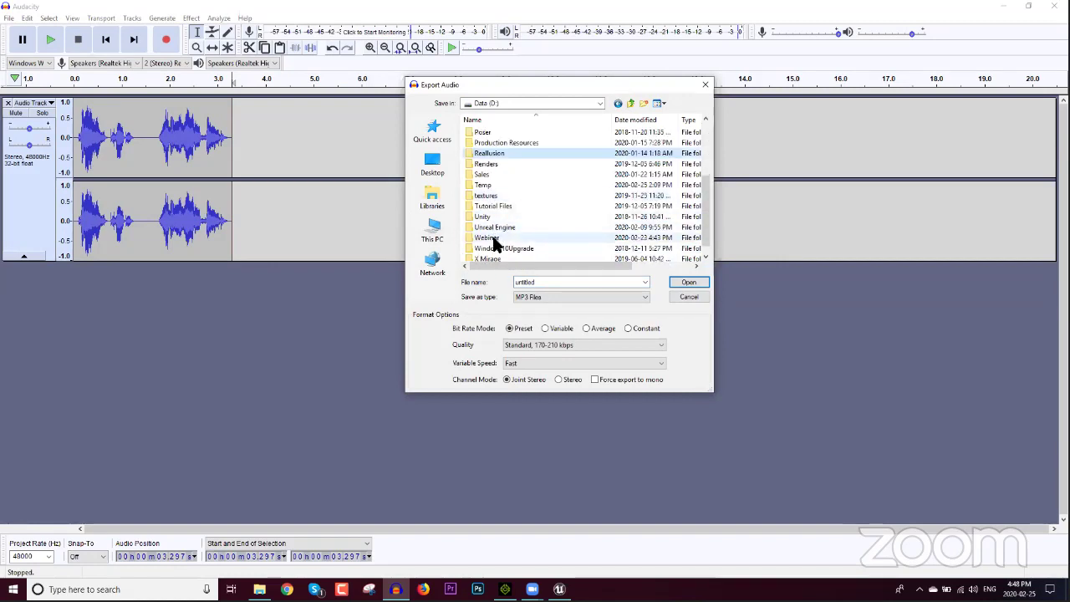
double_click(510, 184)
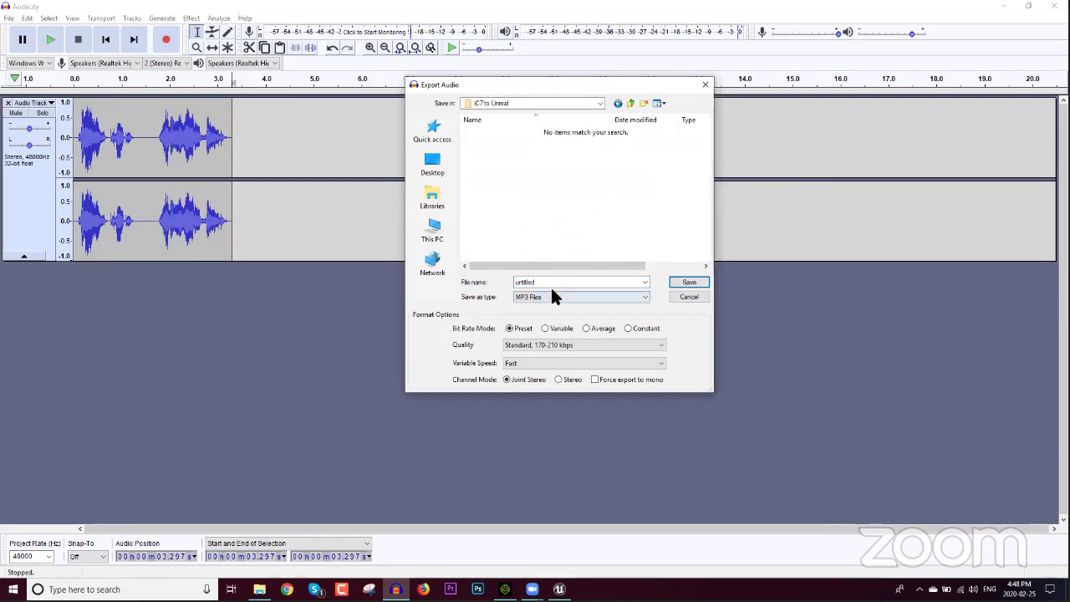
Name the exported file Sample Audio and save it as an MP3 with the standard 170-210 kbps preset.
double_click(554, 284)
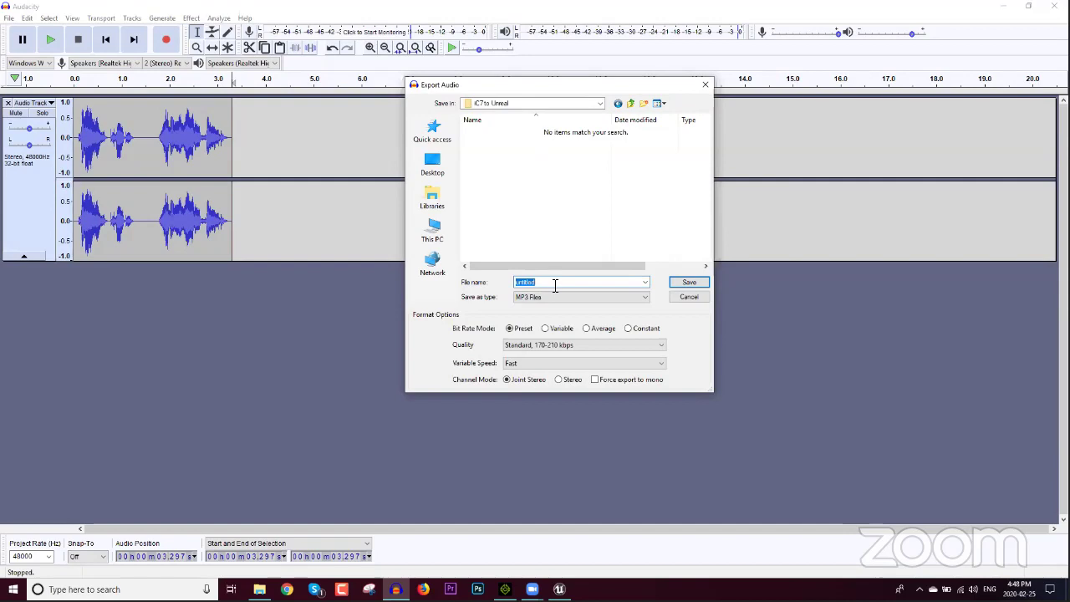
type("Sample Audio")
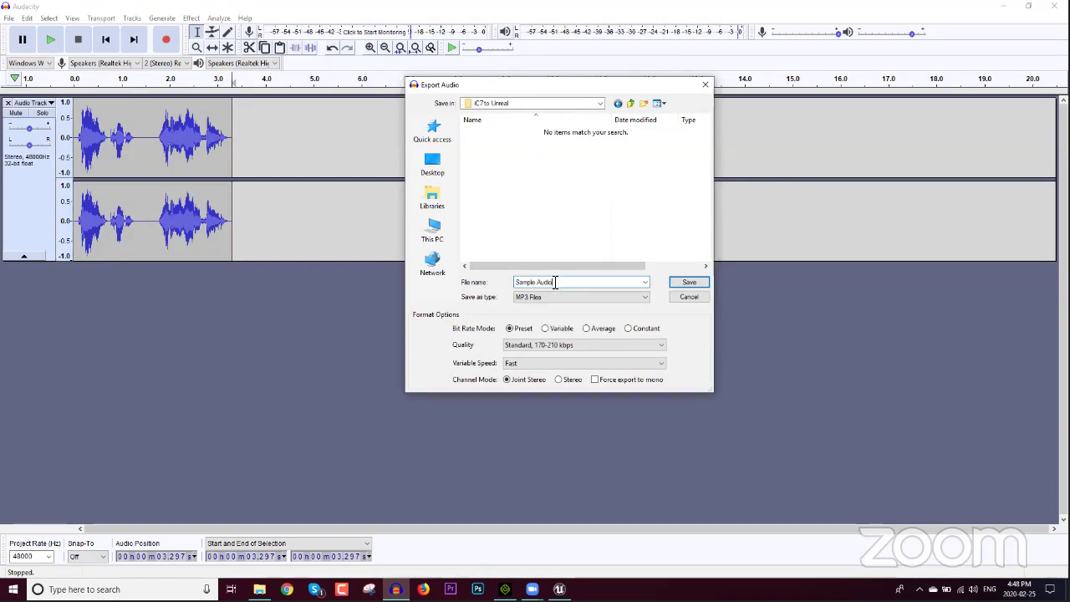
left_click(694, 282)
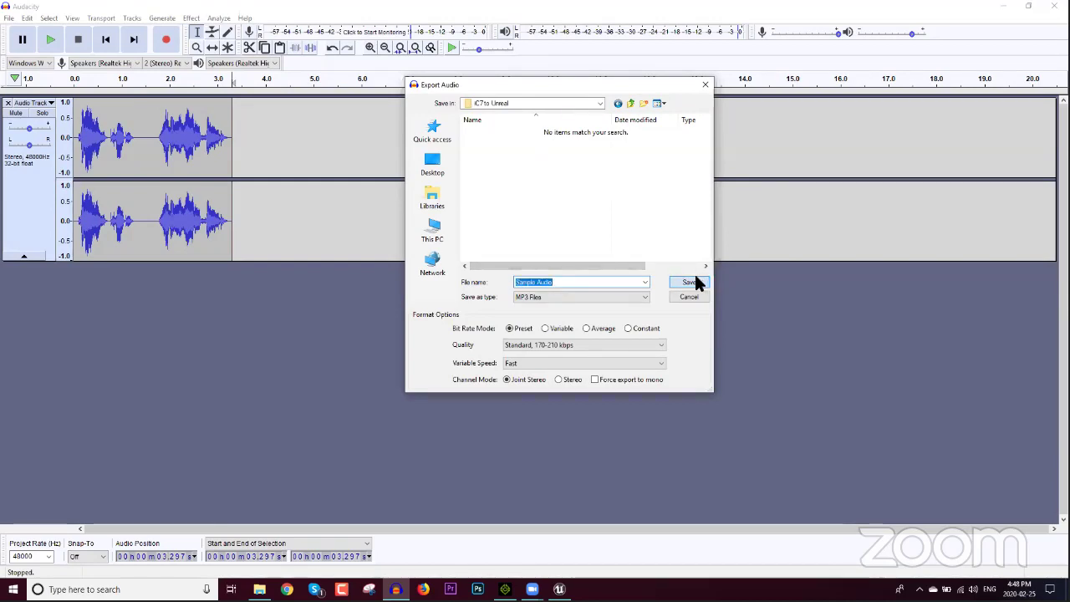
left_click(590, 382)
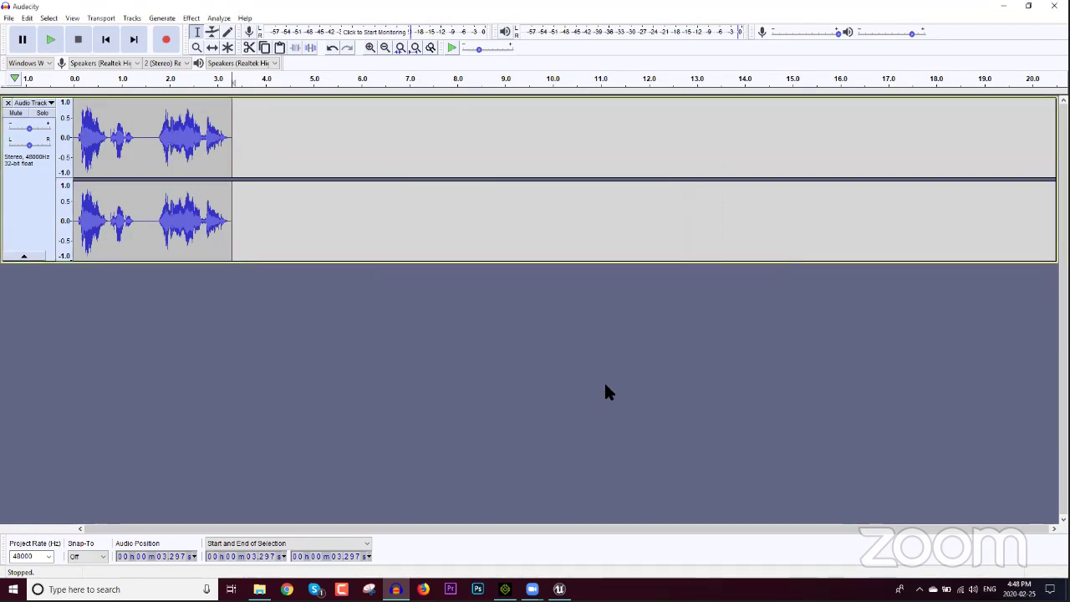
Play the trimmed audio from its beginning, then close the Audacity project without saving and return to iClone.
left_click(77, 159)
key("space")
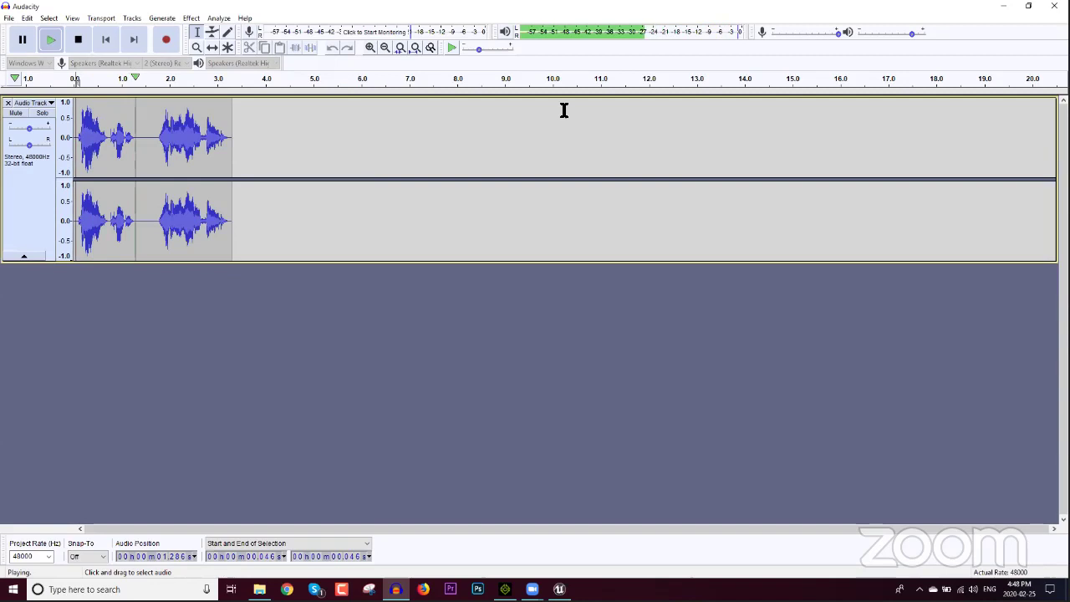
key("ctrl+w")
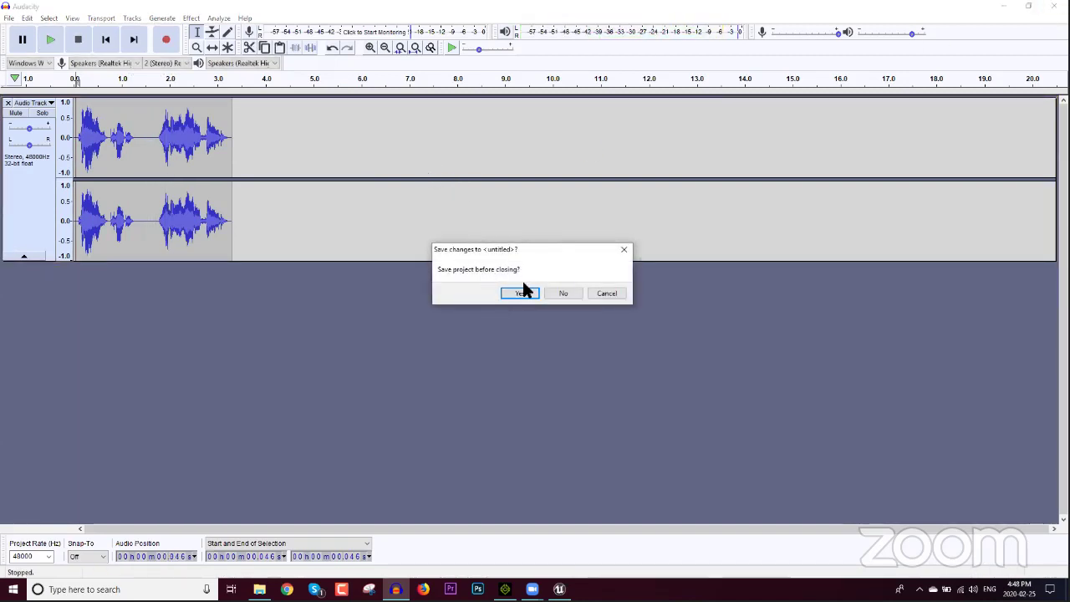
left_click(566, 295)
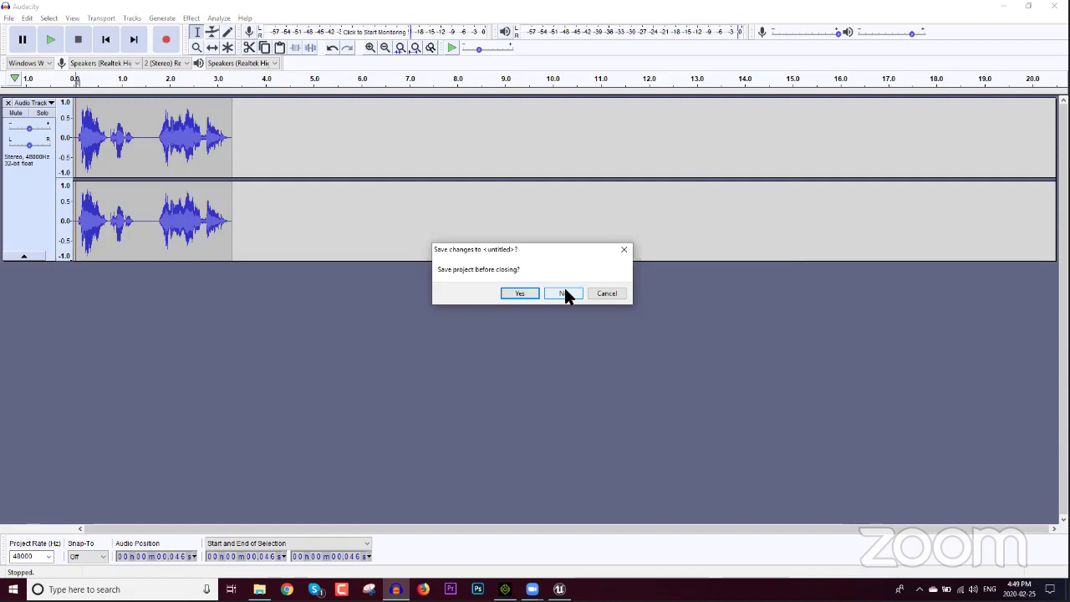
left_click(564, 292)
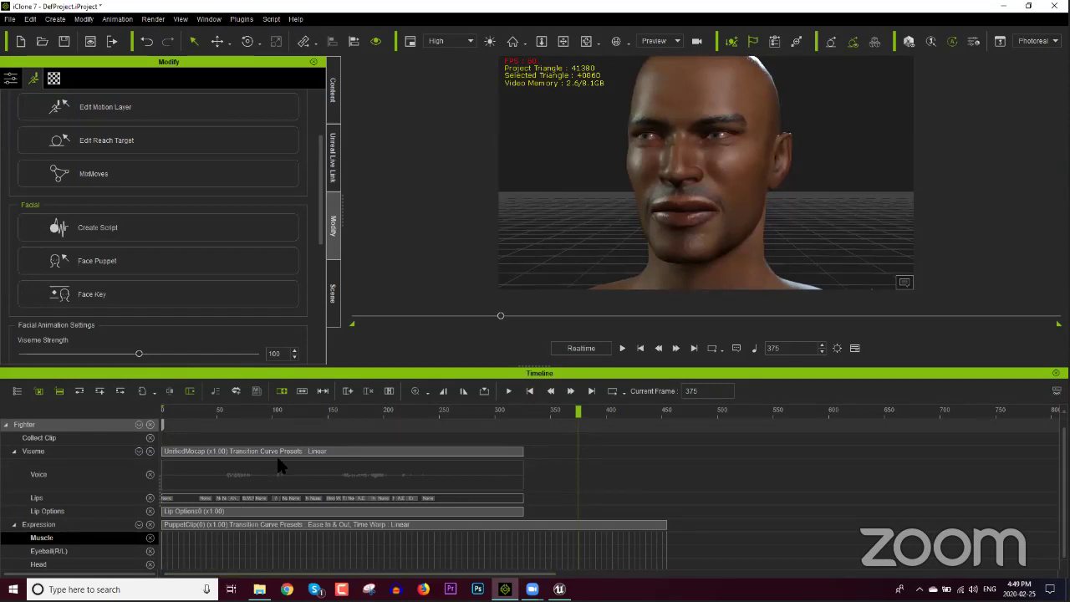
Open the lip key near frame 90 of the Fighter's Lips track in the Lips Editor and lower its Expressiveness close to the minimum.
left_click(305, 412)
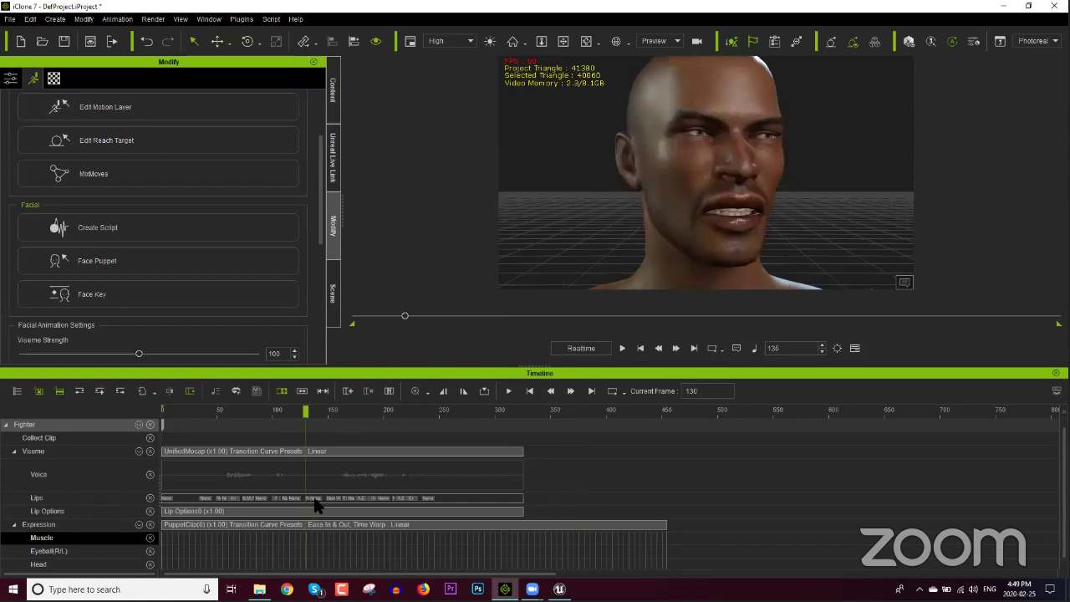
left_click(261, 499)
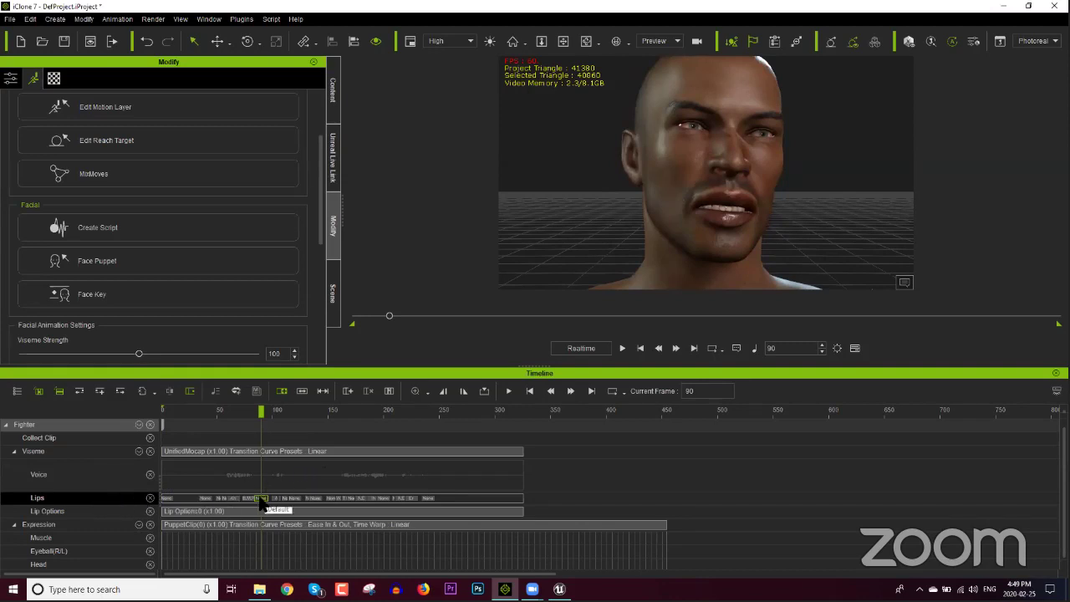
double_click(262, 500)
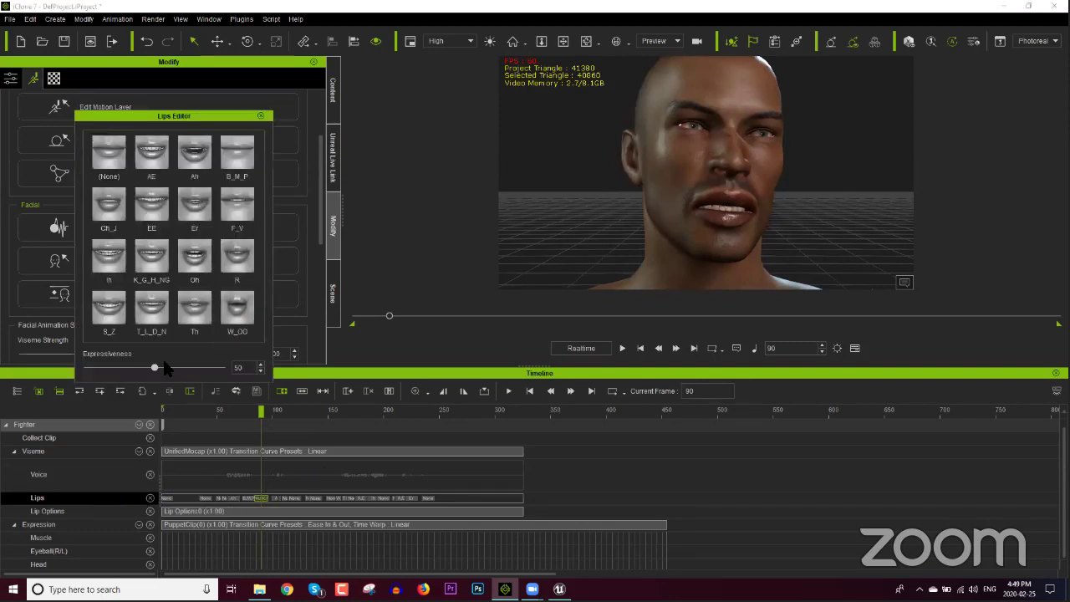
left_click_drag(157, 369, 90, 370)
Select the UnifiedMocap viseme clip and place the playhead at frame 55, just before the voice waveform begins.
left_click(215, 455)
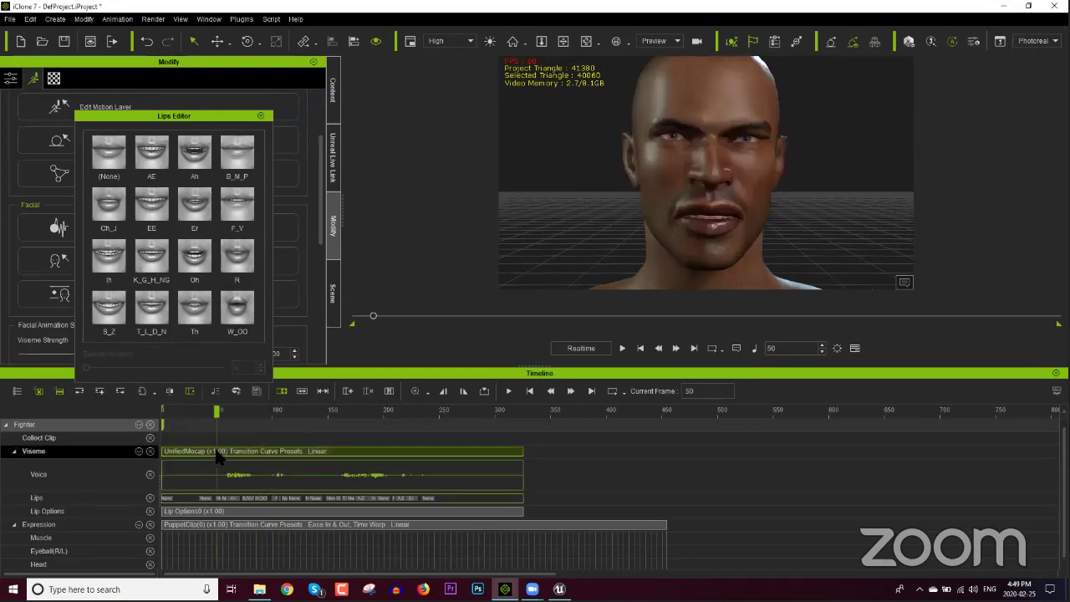
left_click_drag(238, 411, 223, 411)
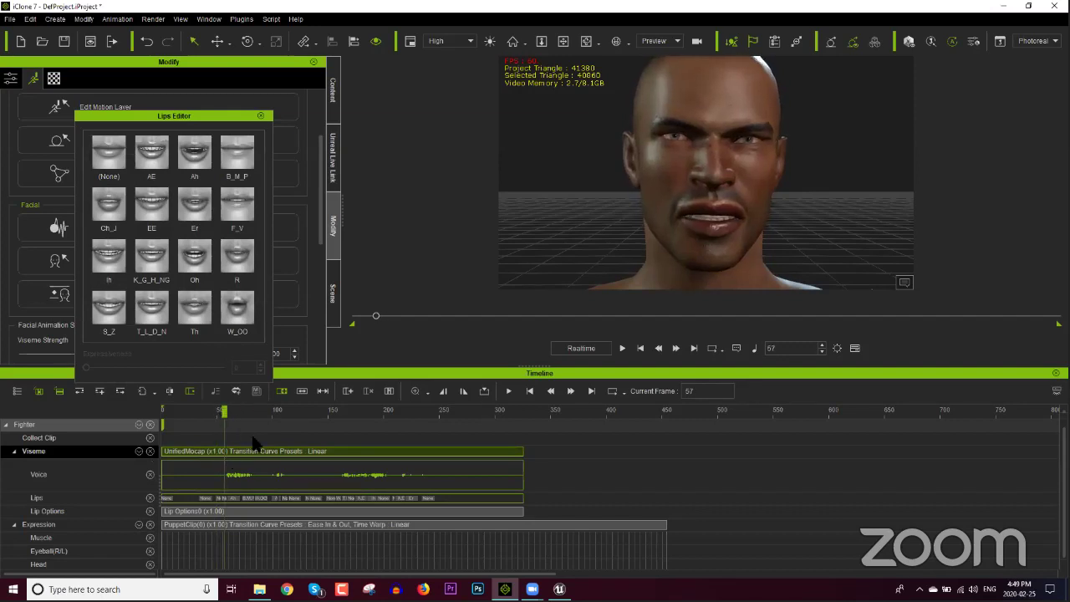
left_click_drag(225, 410, 222, 413)
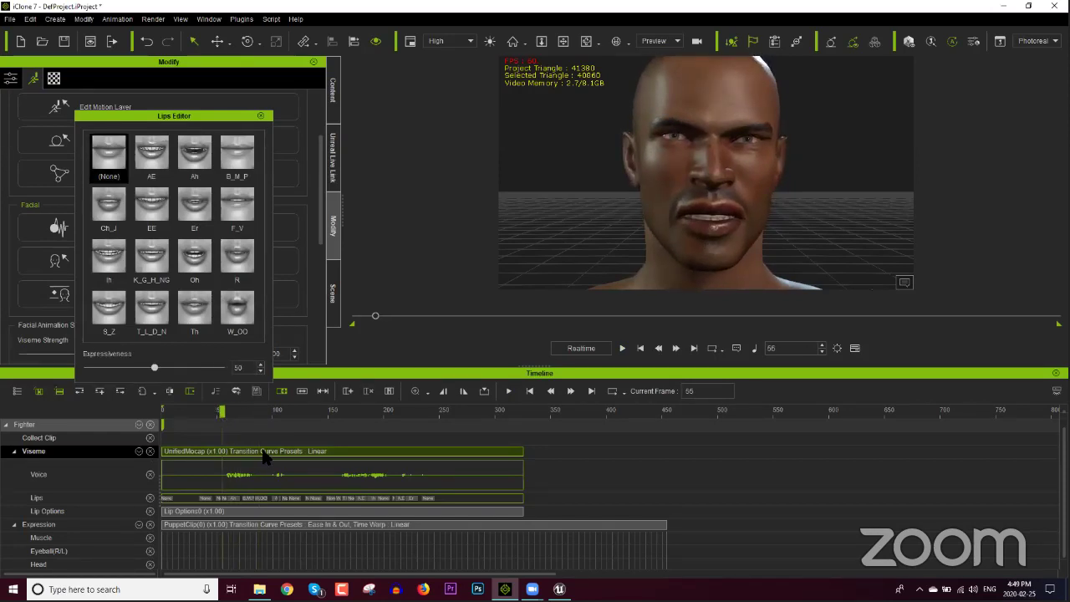
Delete the Fighter's UnifiedMocap viseme clip, then place the playhead at frame 56.
key("Delete")
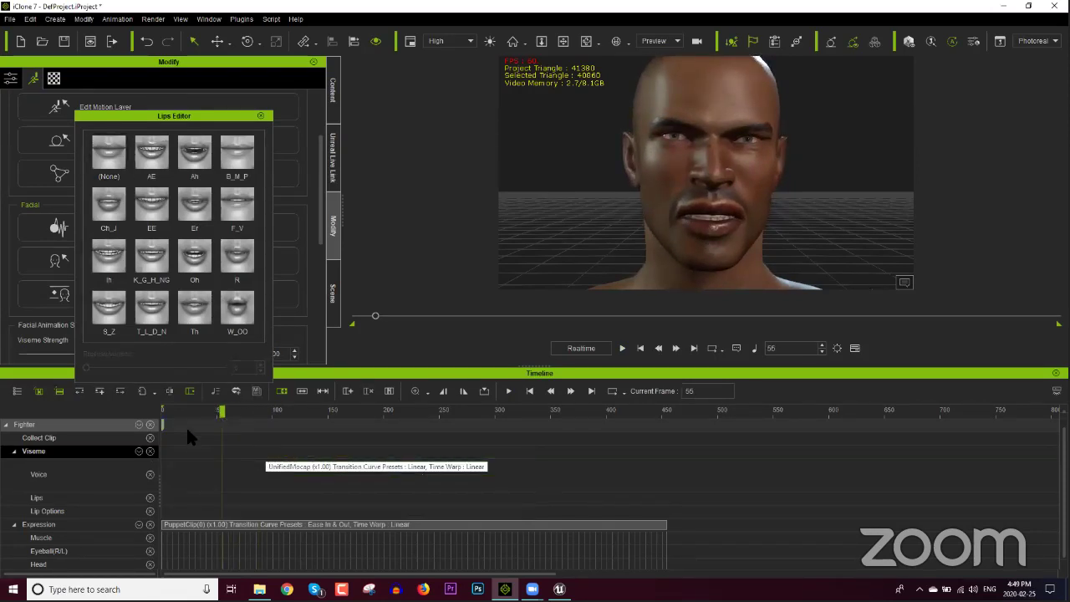
key("space")
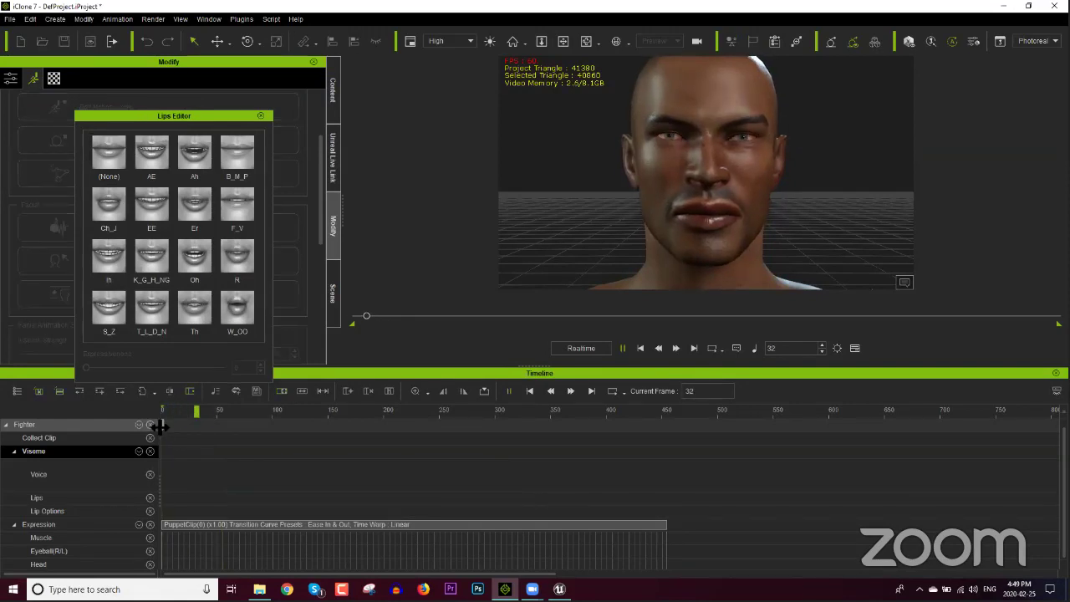
left_click(272, 410)
left_click(238, 409)
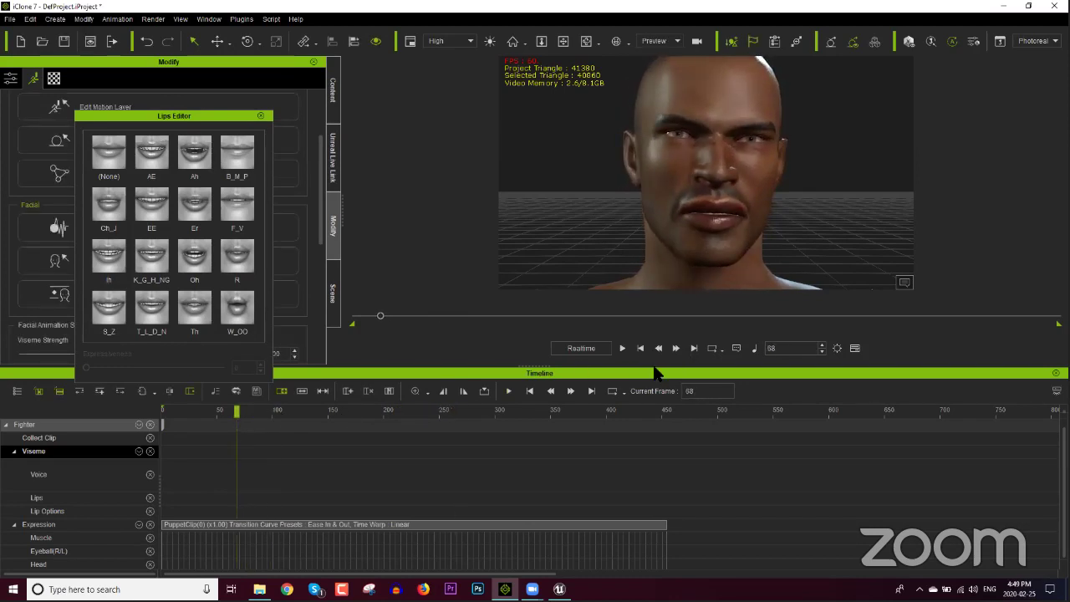
scroll(820, 352, "down", 9)
scroll(824, 351, "down", 3)
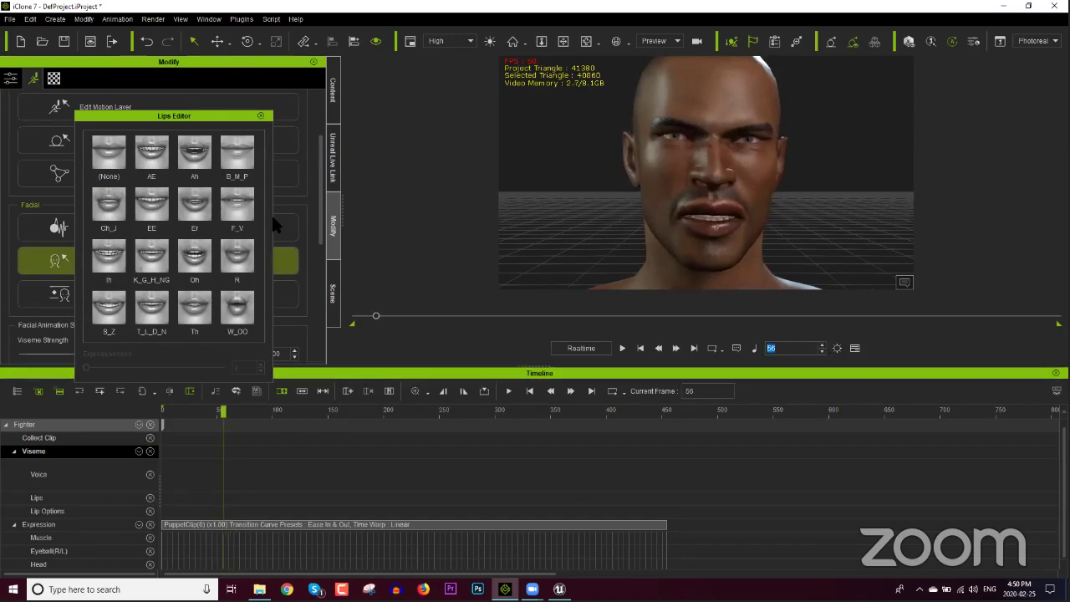
Create a facial script for the Fighter from the voice audio file in the D: drive's Webinar > iC7 to Unreal folder.
left_click(261, 116)
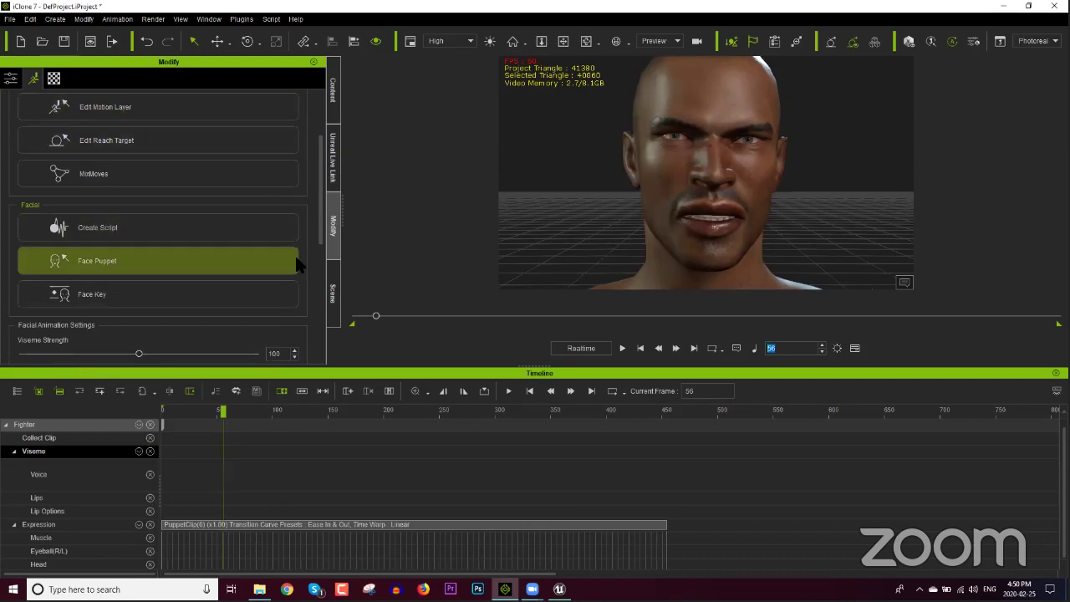
left_click(157, 223)
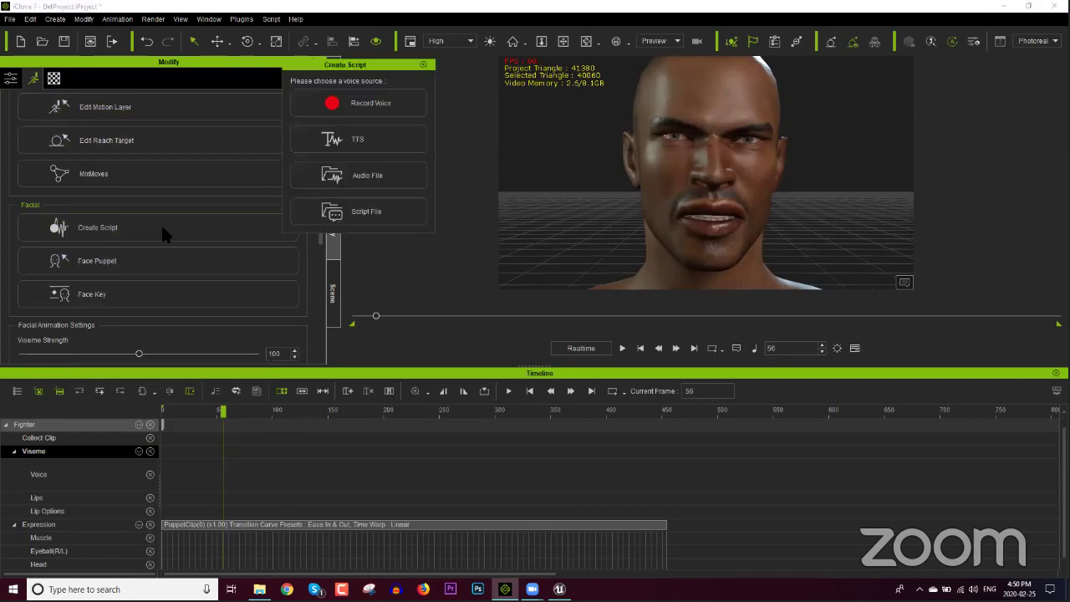
left_click(376, 171)
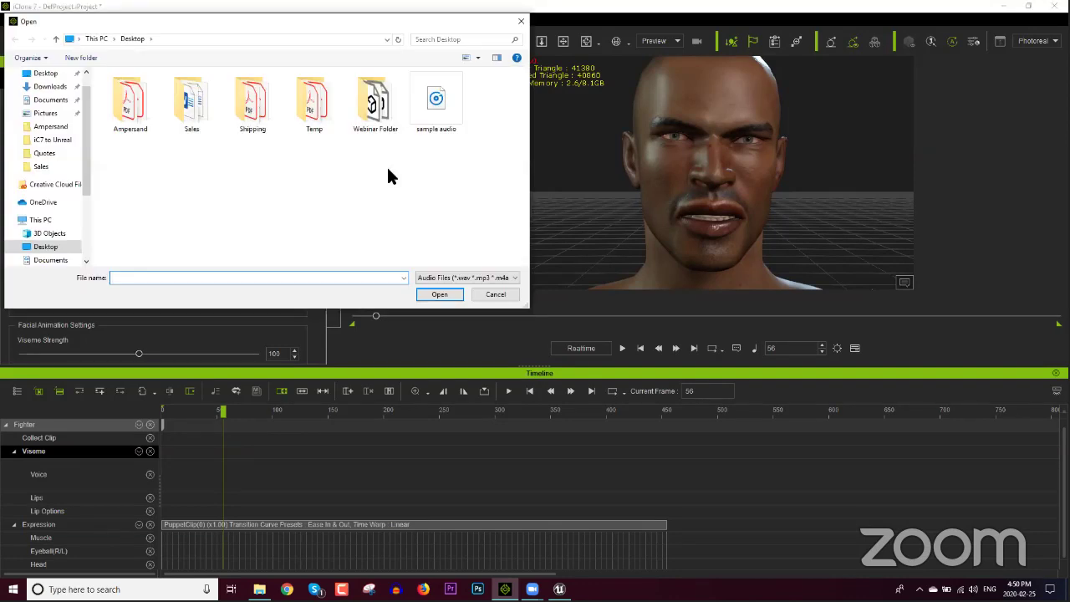
scroll(72, 231, "down", 2)
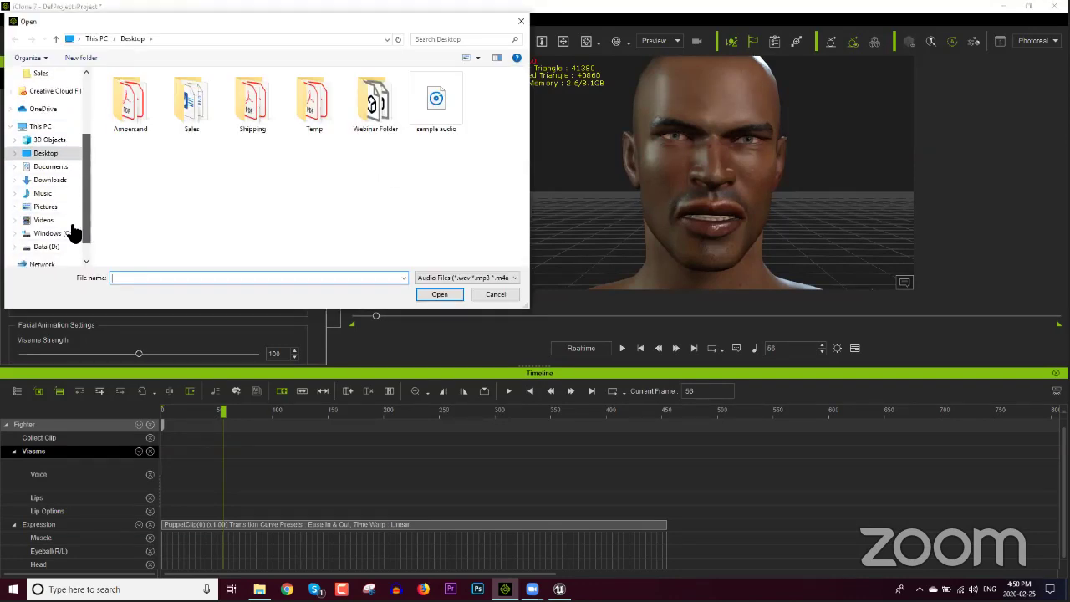
left_click(59, 246)
left_click(121, 244)
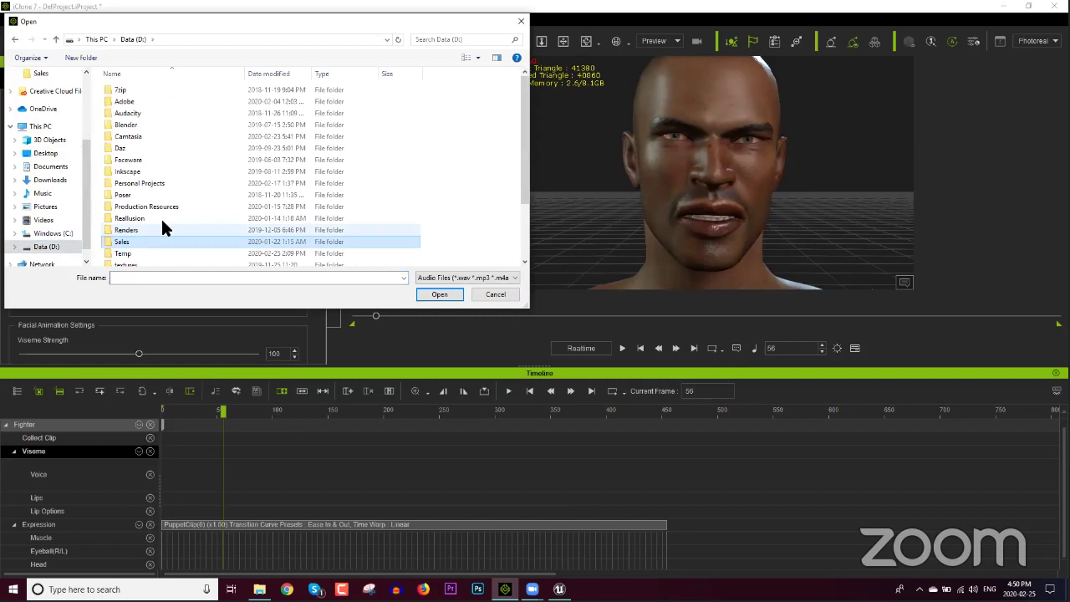
scroll(160, 219, "down", 2)
double_click(132, 248)
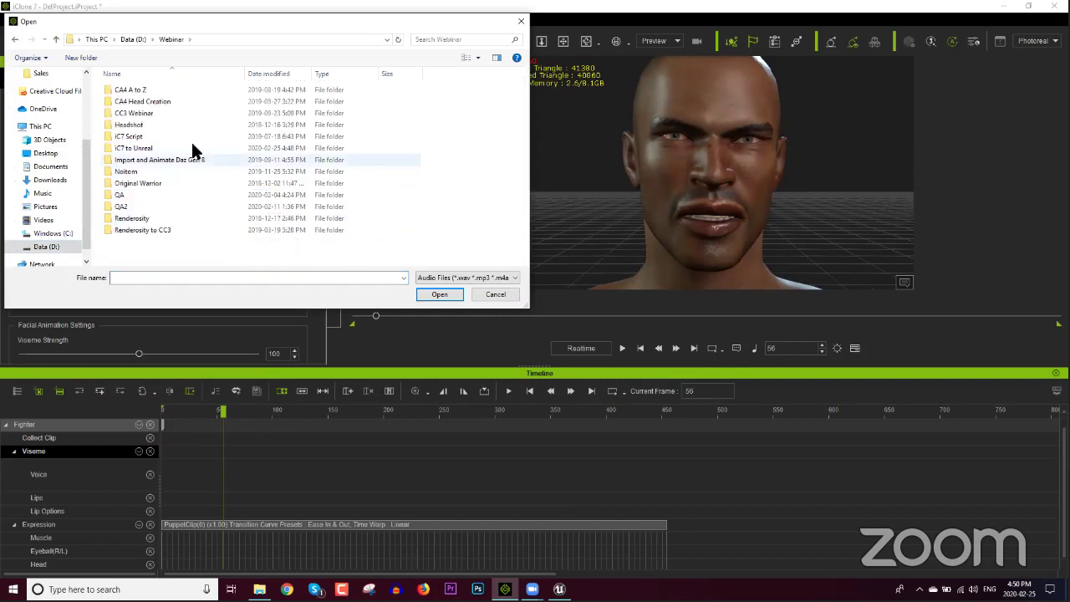
left_click(146, 151)
double_click(146, 152)
double_click(141, 91)
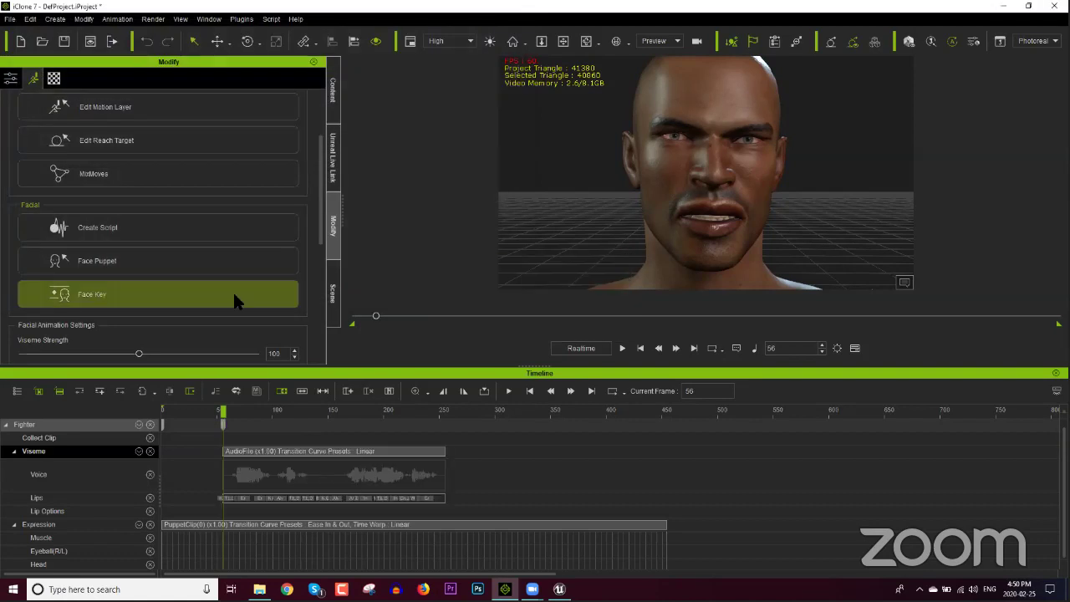
Play the new AudioFile viseme clip from just before its start, then replay it from about frame 106.
scroll(267, 516, "up", 5)
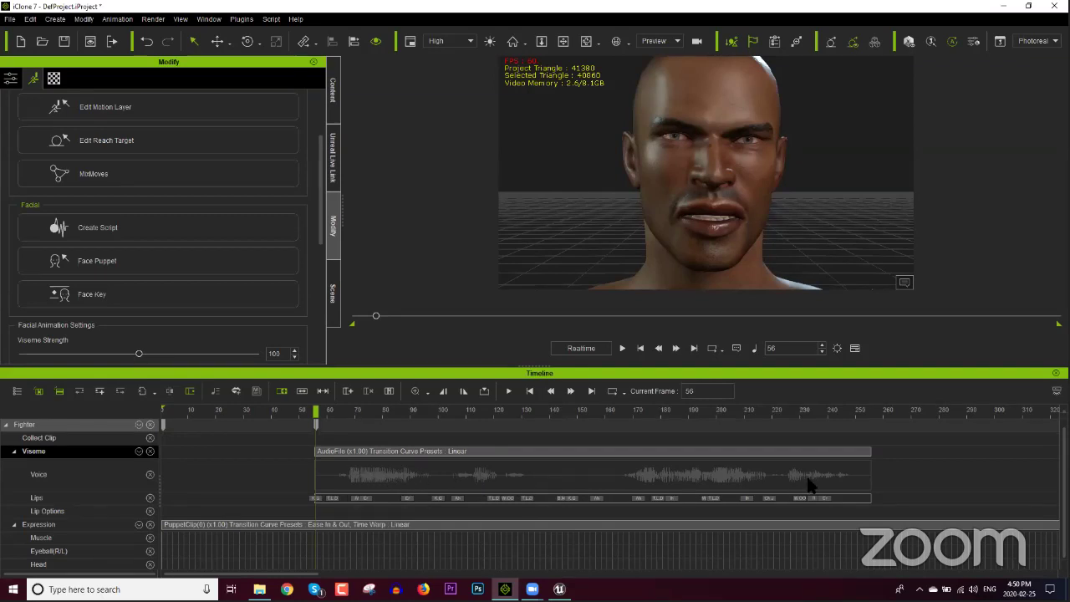
left_click(293, 409)
key("space")
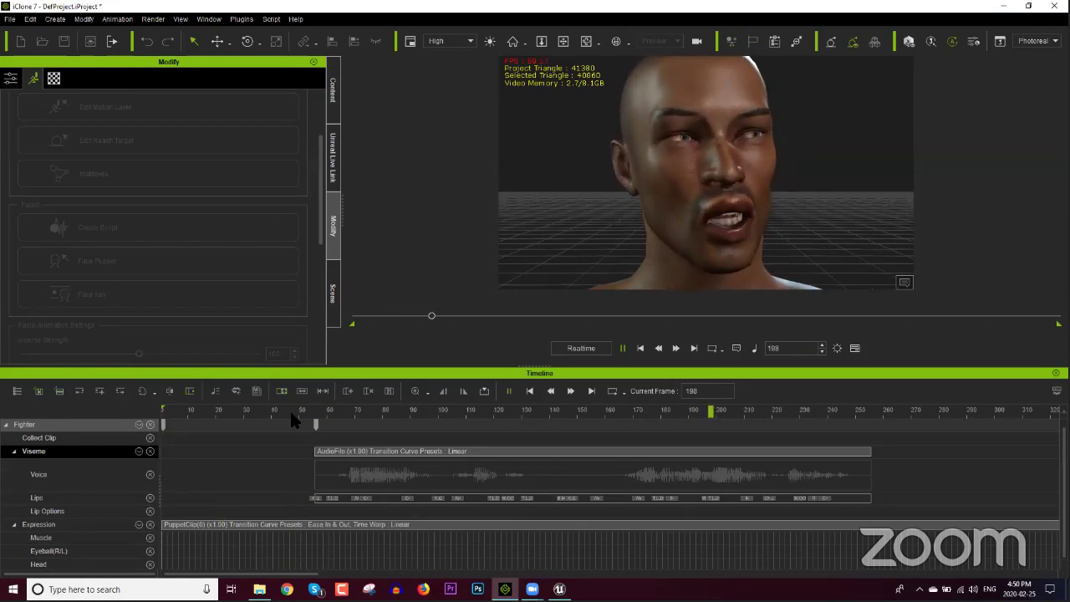
key("space")
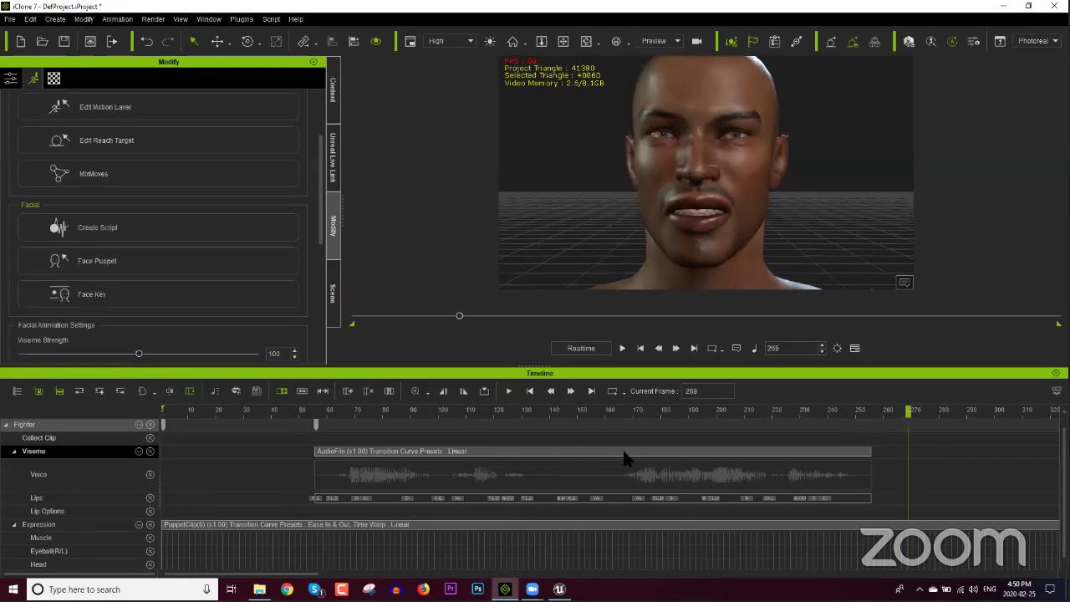
left_click(525, 409)
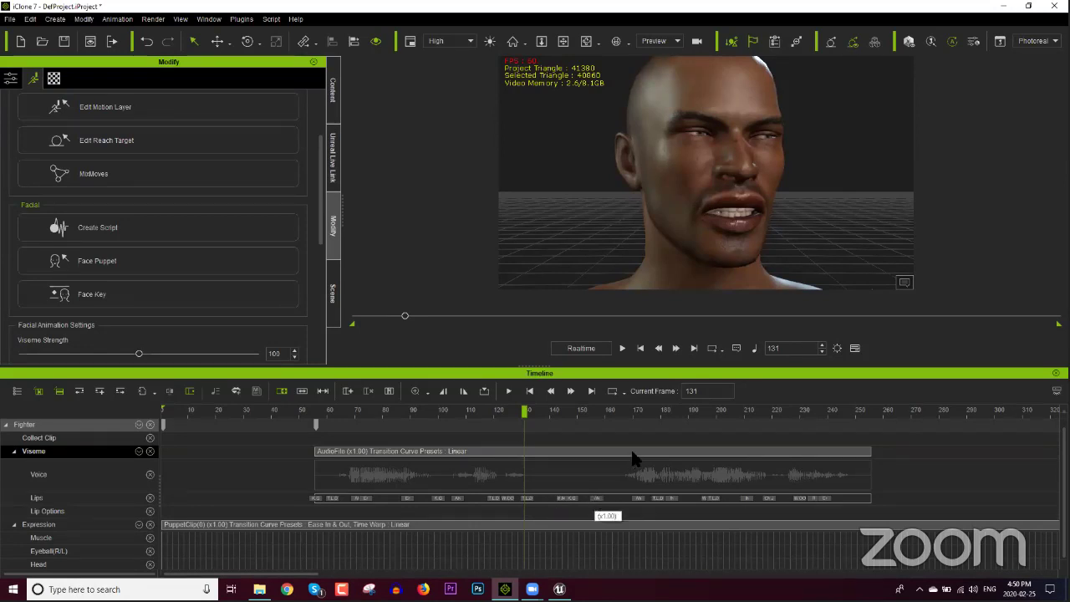
left_click(467, 410)
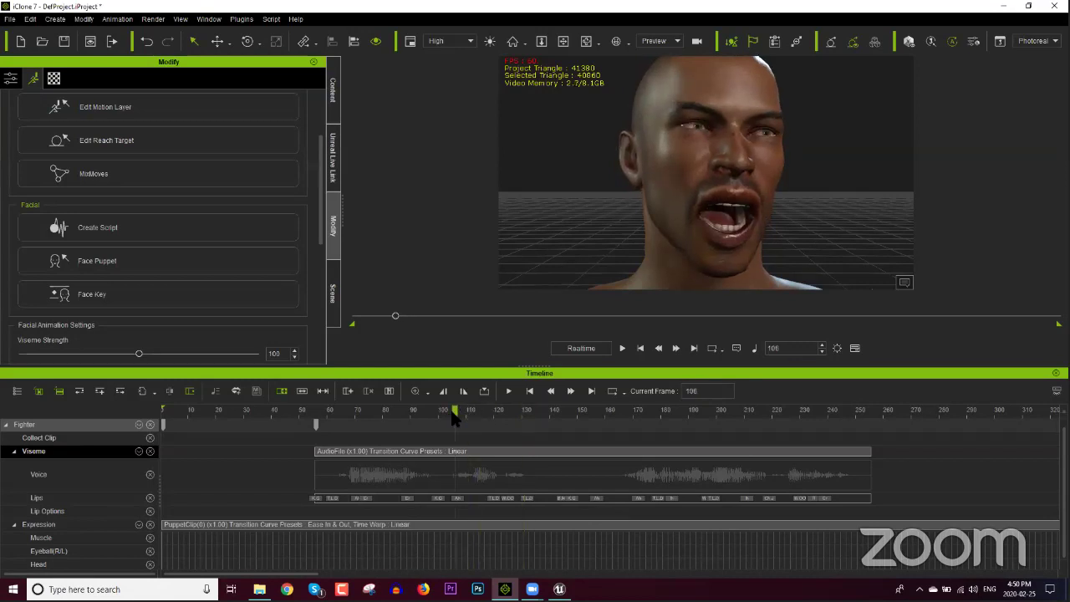
key("space")
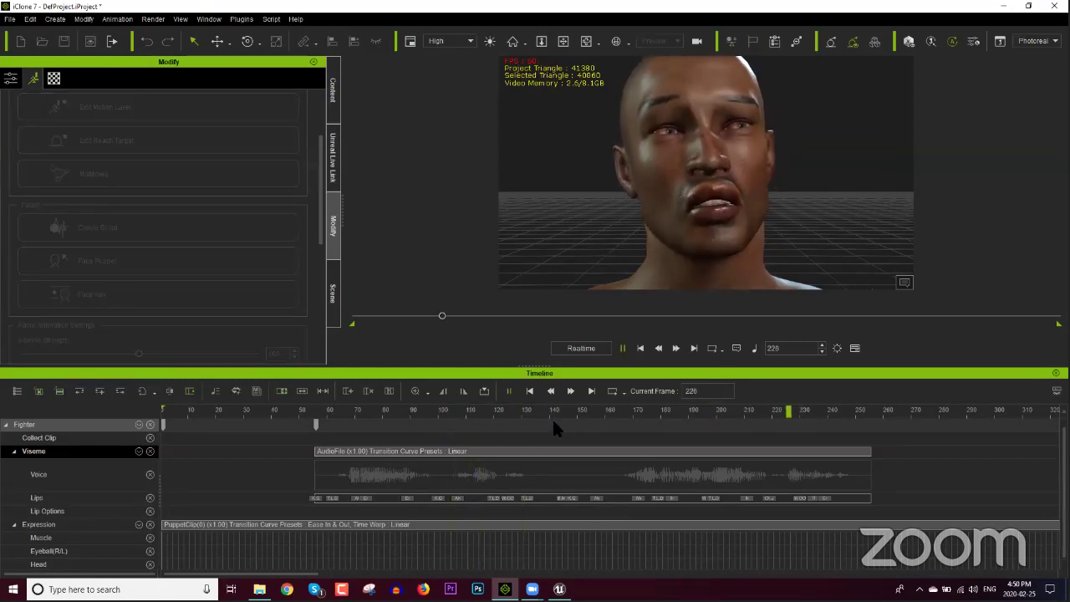
key("space")
Change the lip key at frame 219 of the Lips track to F_V and set its Expressiveness to 95.
left_click_drag(740, 412, 771, 420)
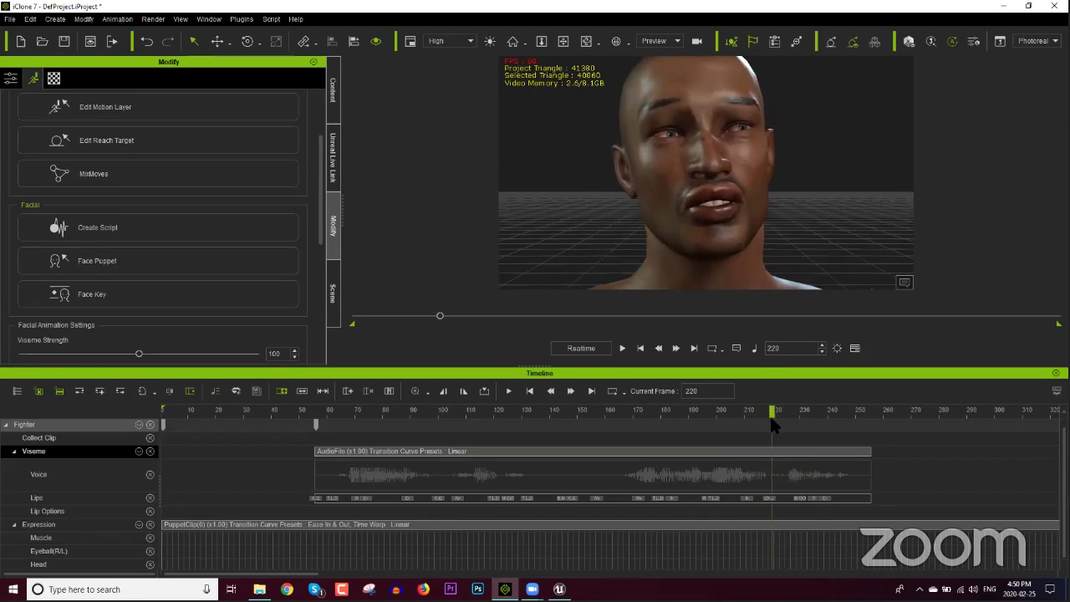
double_click(767, 498)
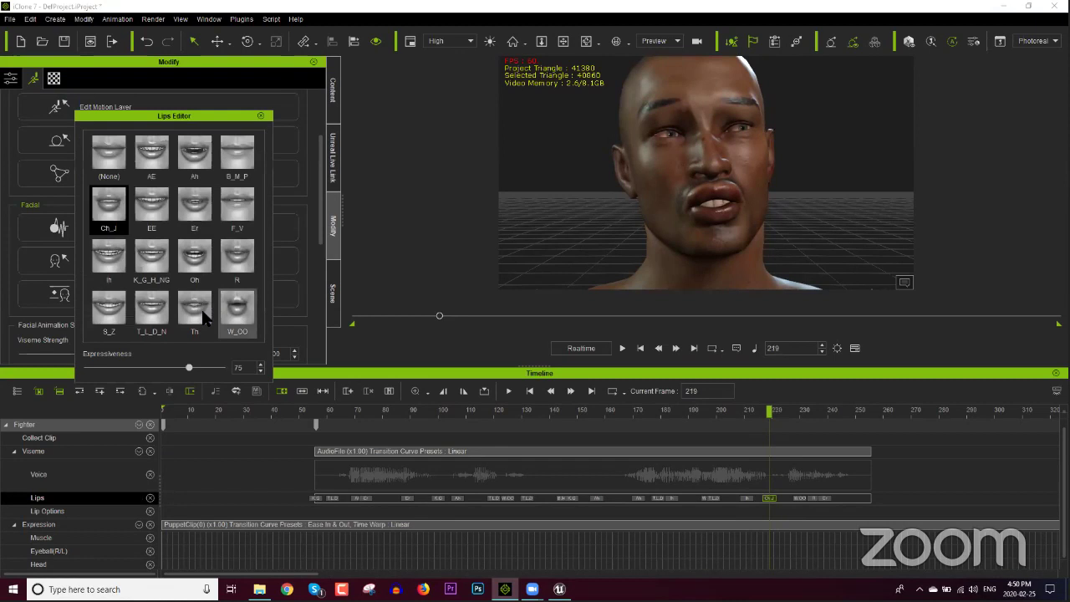
left_click(238, 209)
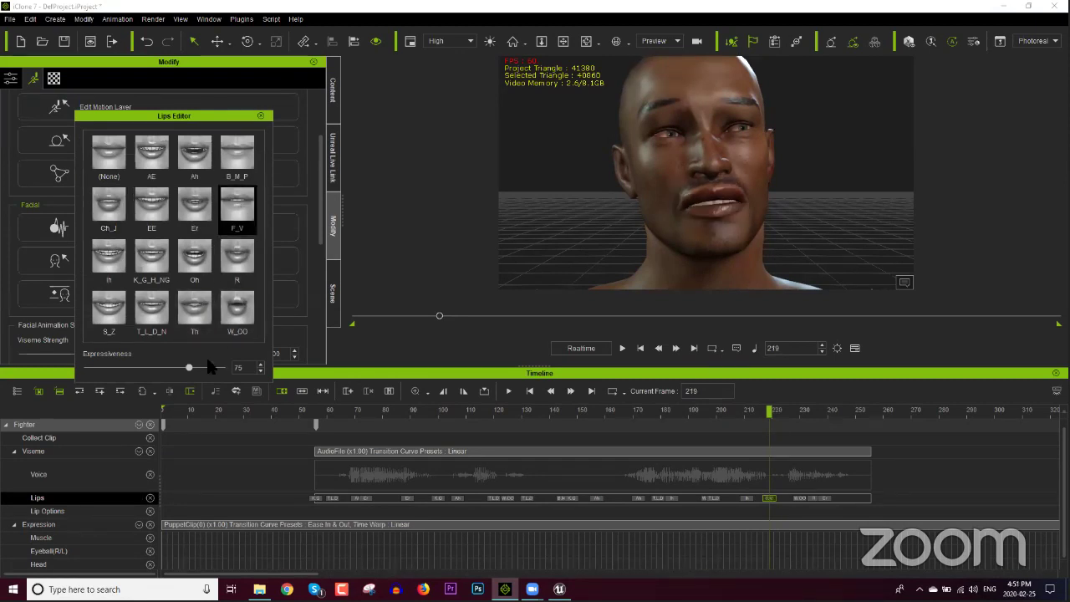
left_click_drag(189, 368, 241, 375)
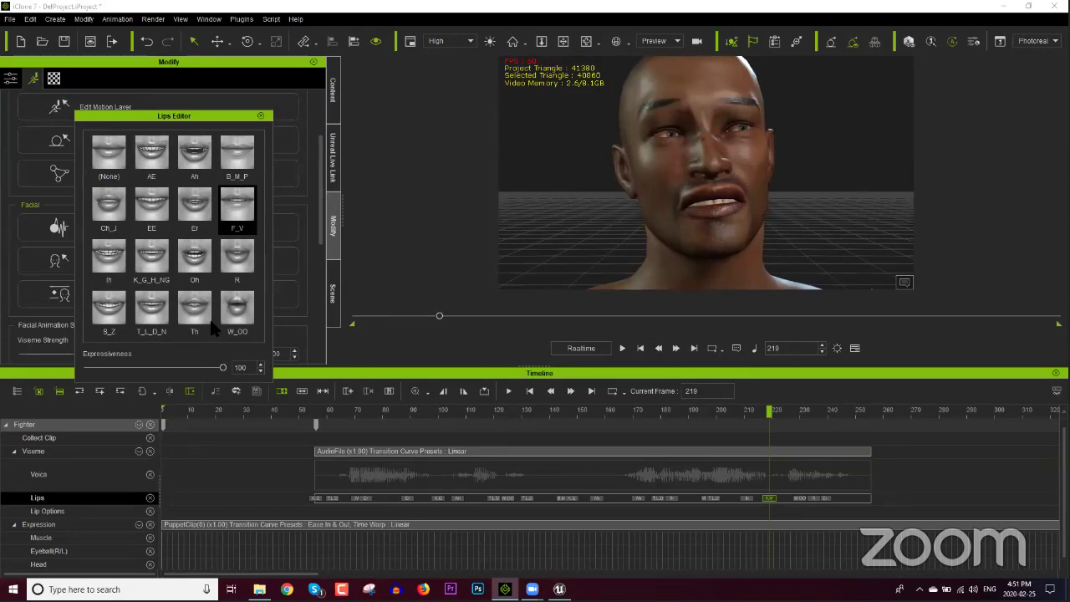
left_click_drag(223, 368, 137, 369)
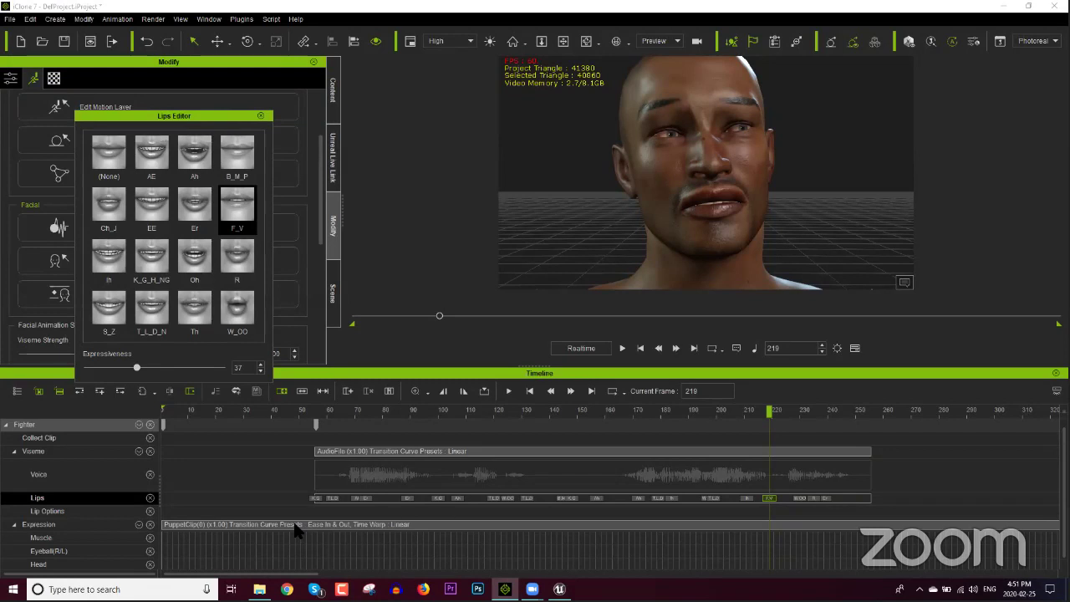
left_click_drag(138, 372, 217, 372)
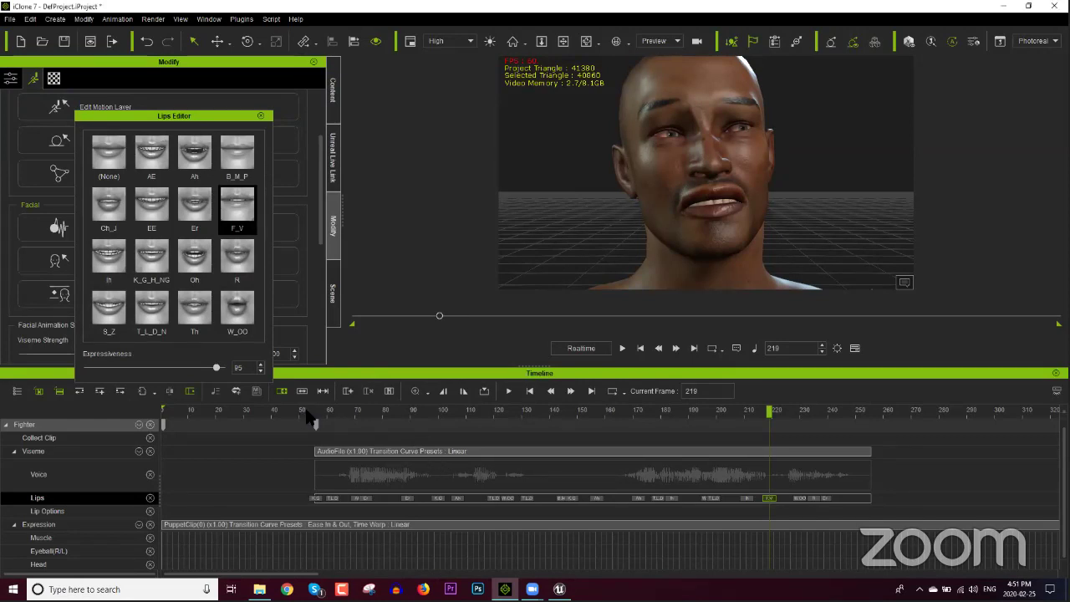
Play the lip-sync from before the voice clip to review the adjusted key, then close the Lips Editor.
left_click(277, 412)
key("space")
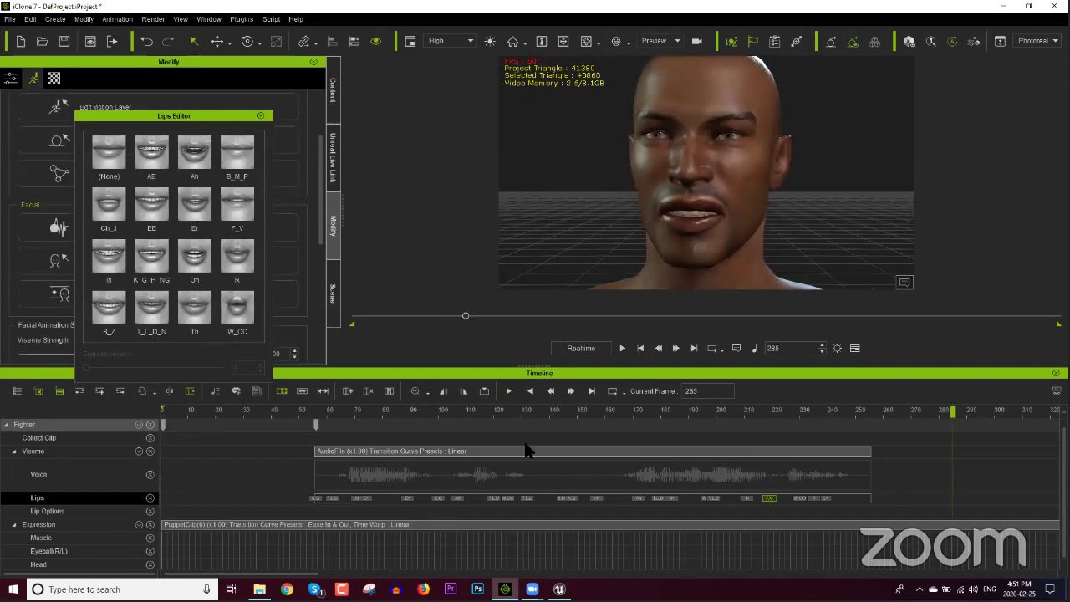
left_click(558, 412)
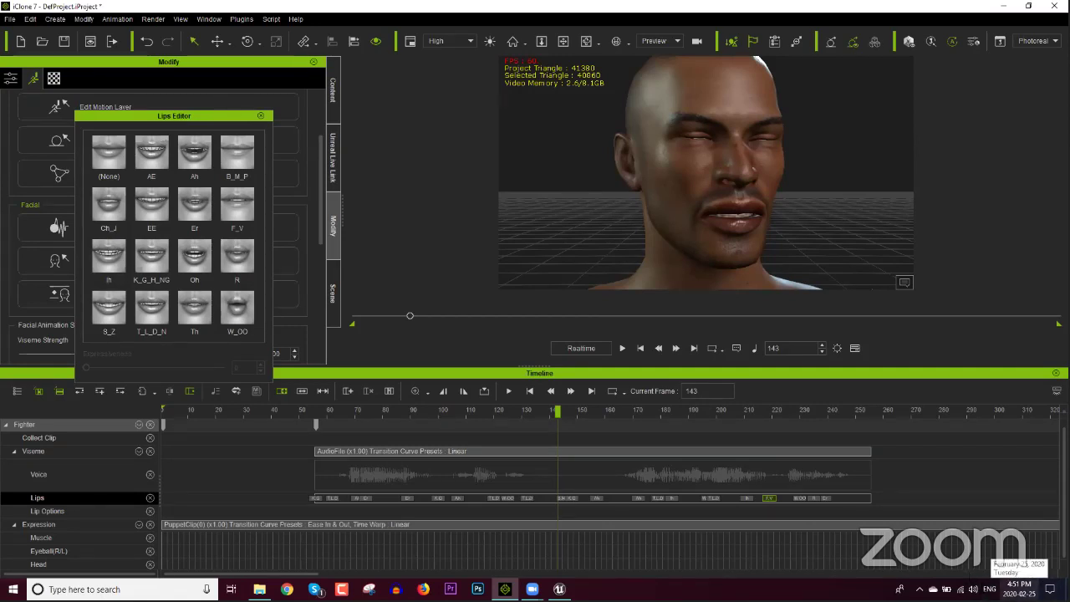
left_click(260, 132)
left_click(261, 115)
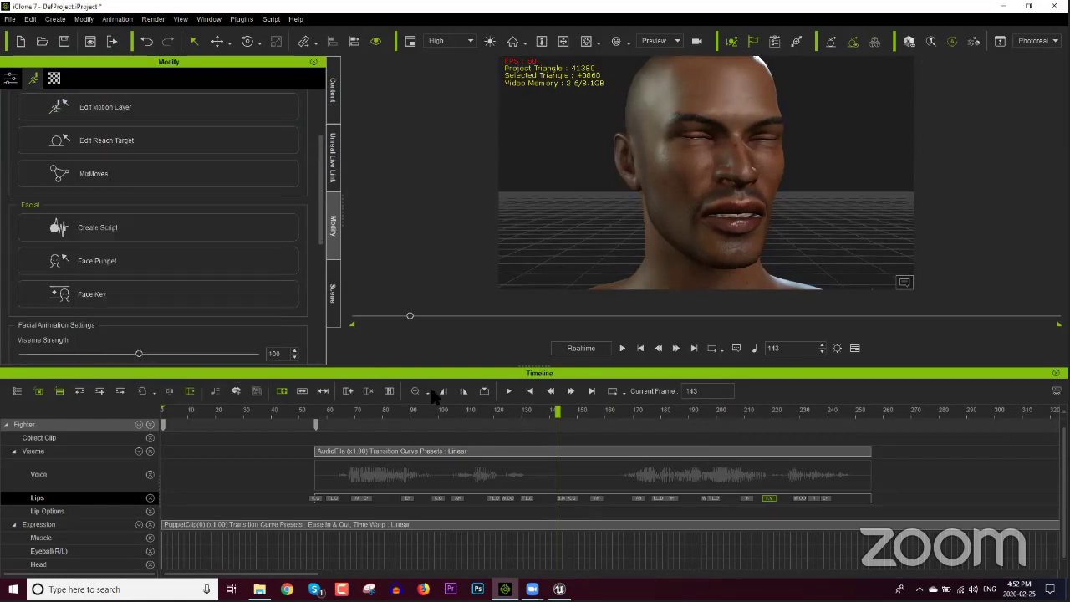
Switch the viewport camera to MainCam and return the playhead to the first frame.
left_click(344, 411)
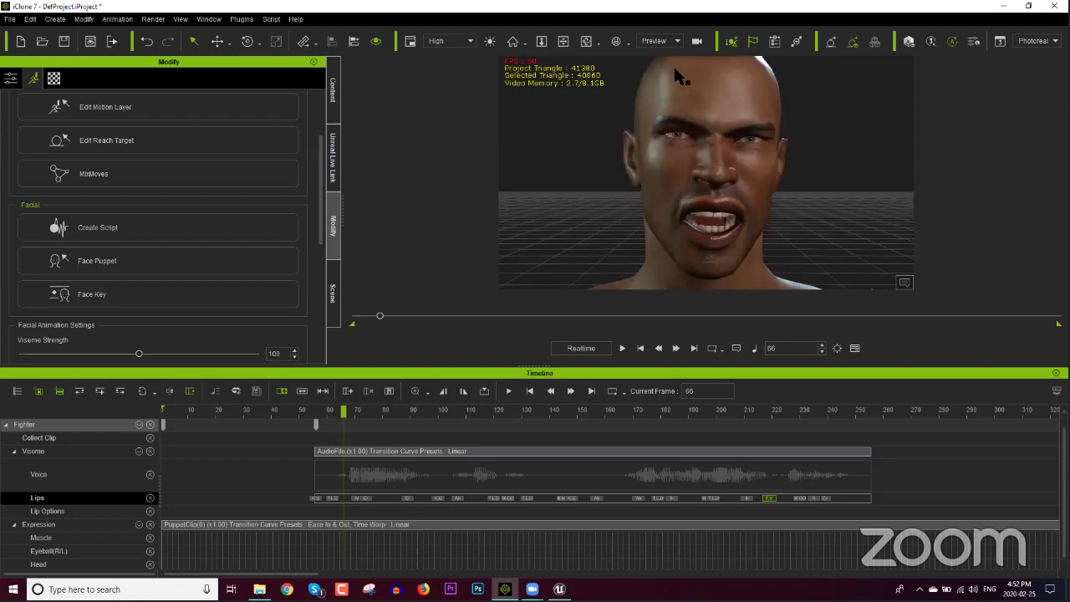
left_click(669, 40)
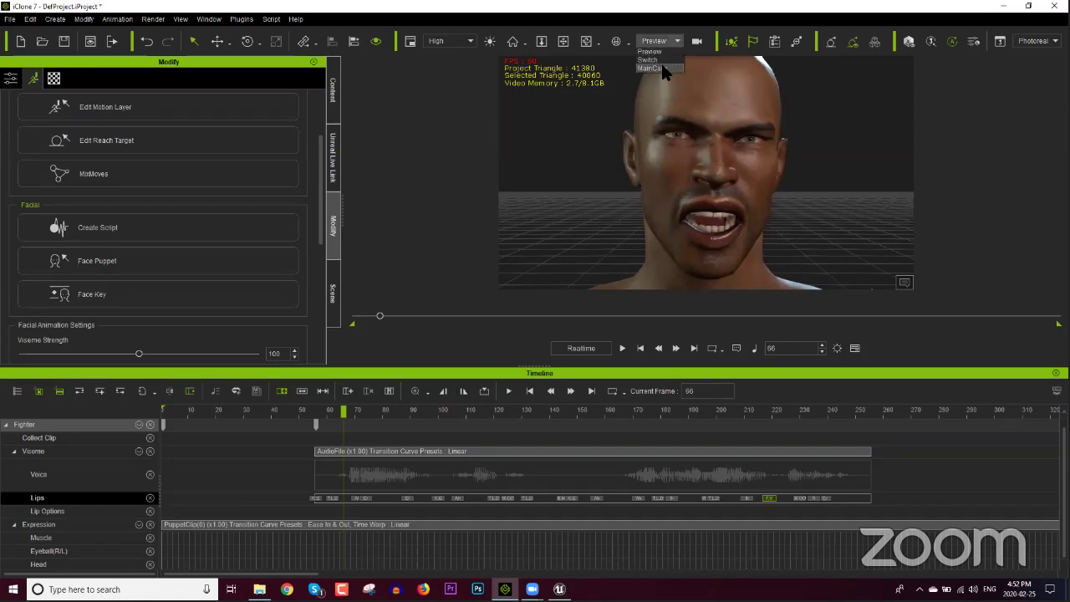
left_click(652, 68)
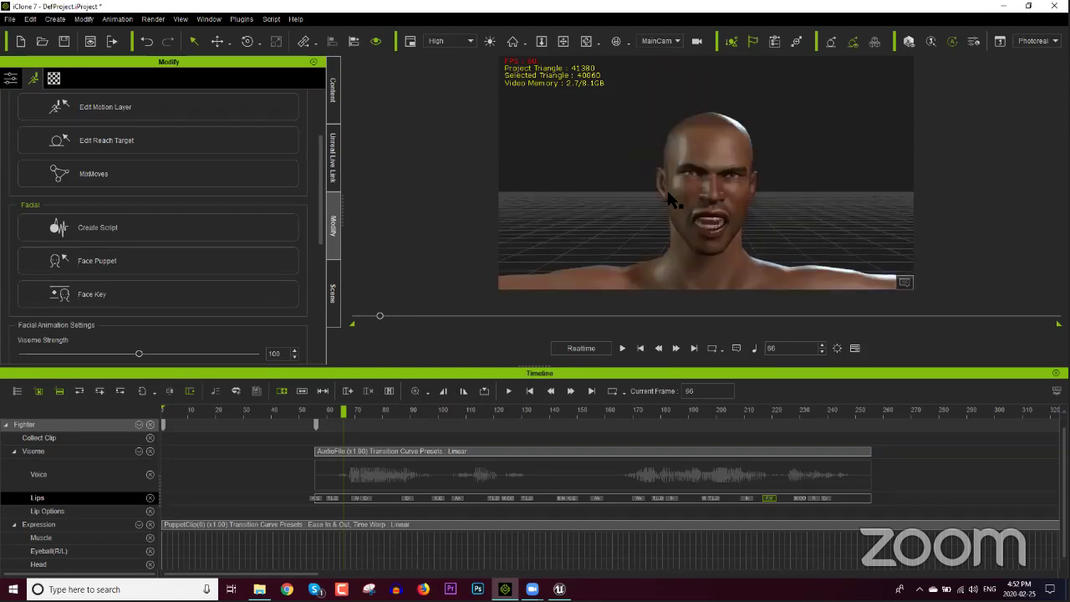
left_click(640, 347)
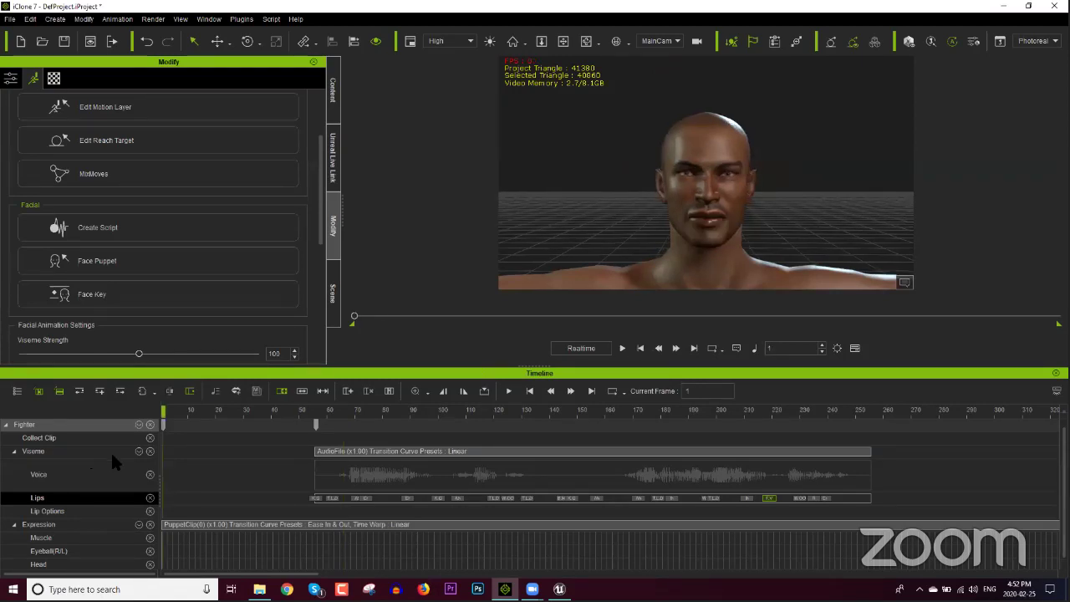
Show the MainCam track in the timeline and collapse the Fighter's Viseme track.
left_click(17, 392)
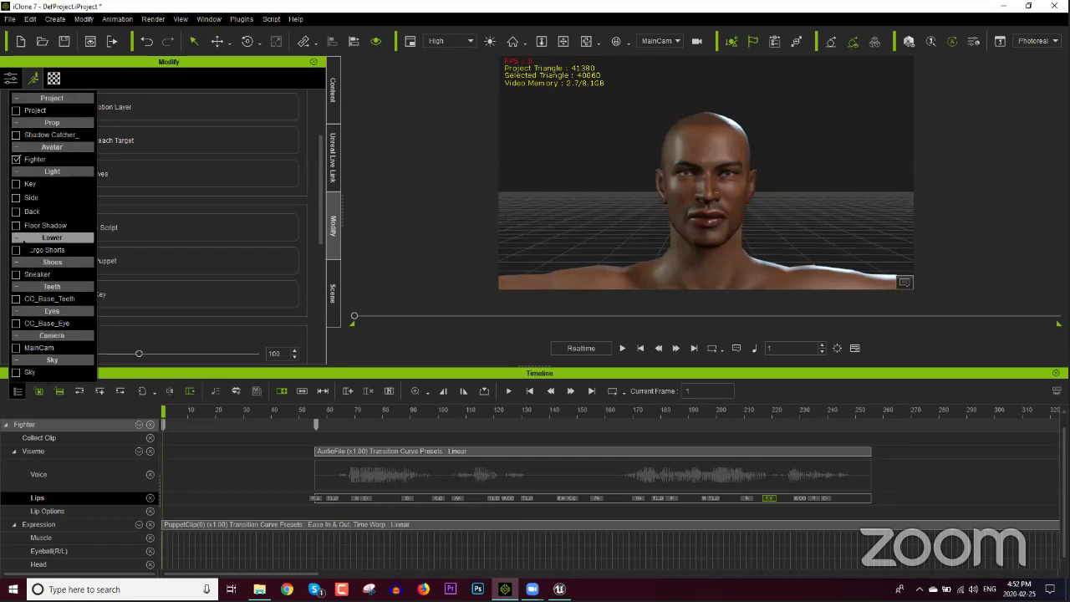
left_click(17, 348)
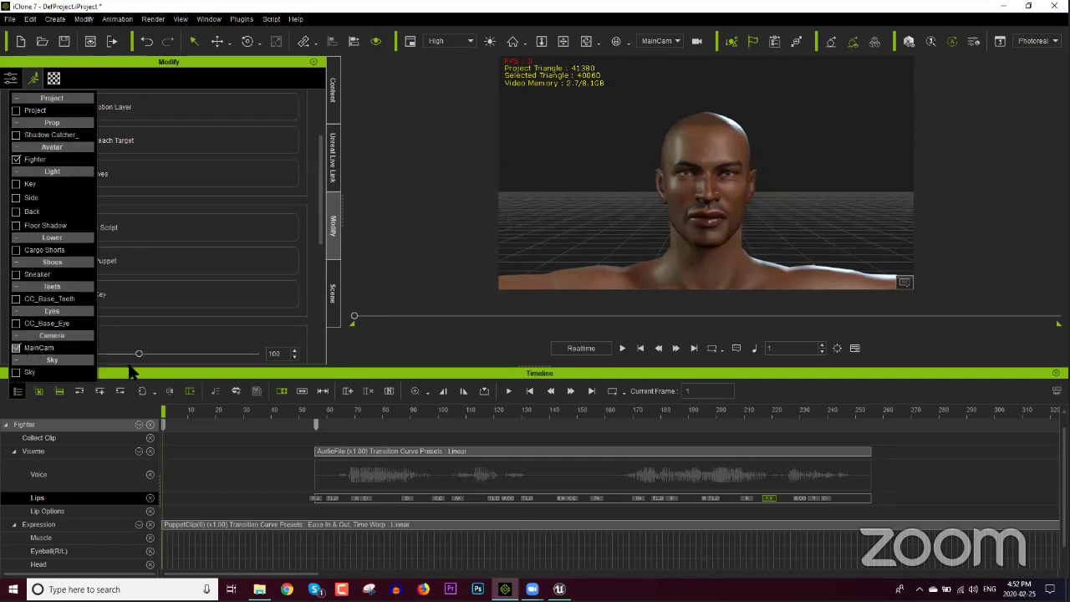
left_click(147, 424)
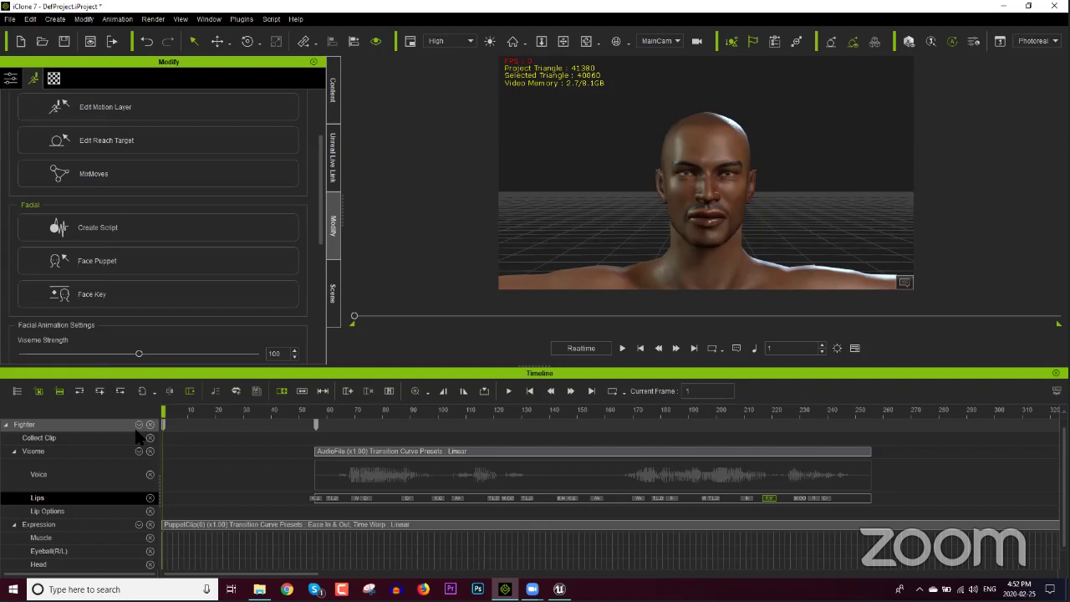
left_click(14, 451)
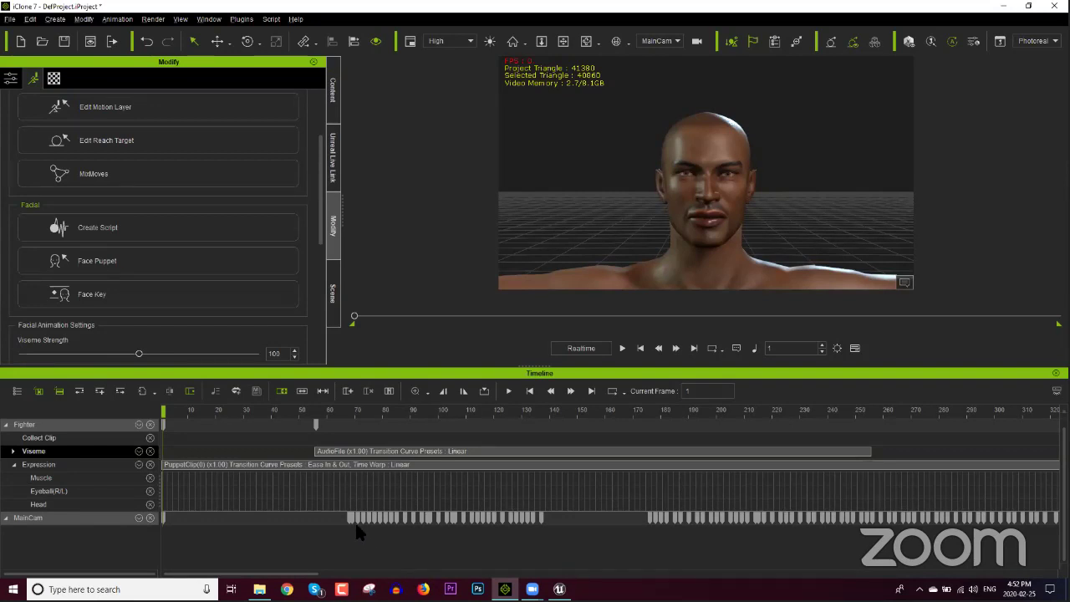
Delete every MainCam key after the first frame and return the playhead to frame 1.
scroll(358, 532, "down", 5)
left_click(215, 518)
left_click_drag(216, 518, 683, 519)
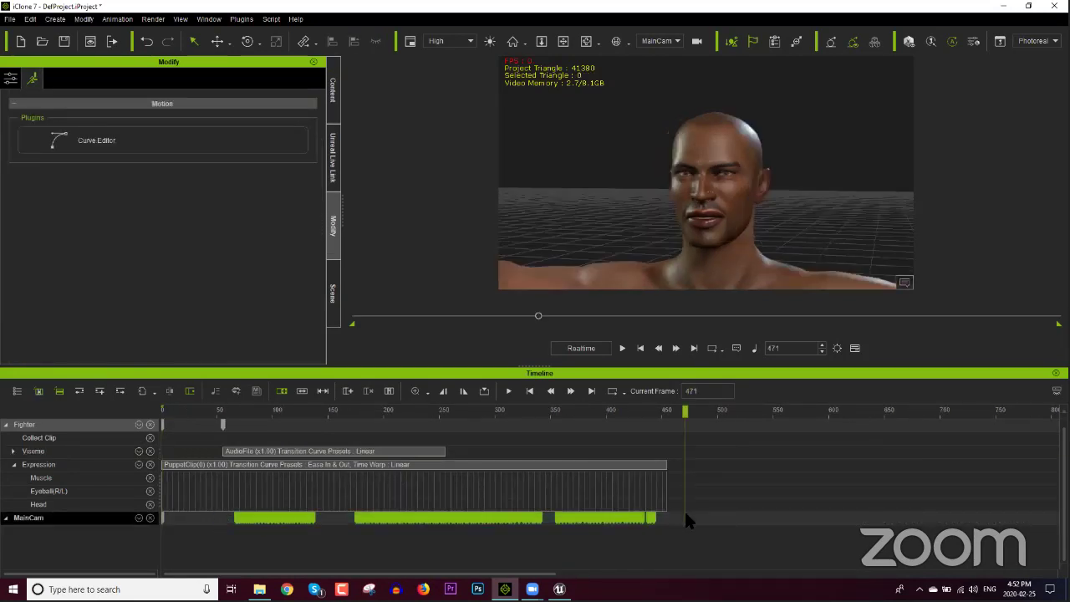
key("Delete")
left_click(163, 409)
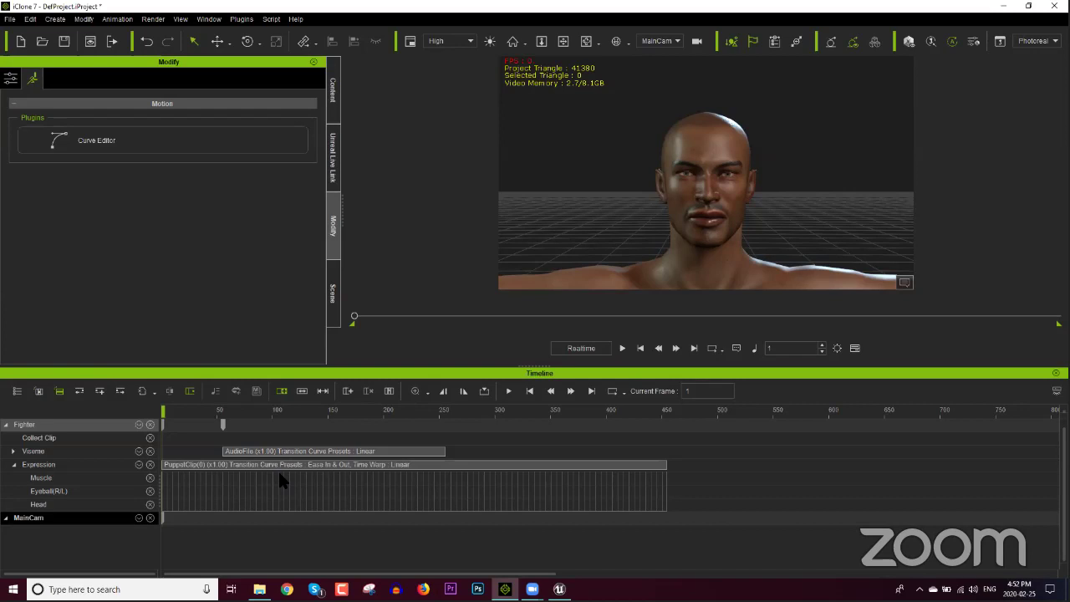
Move the playhead to frame 57, at the start of the voice clip, and open the Face Key editor for the Fighter.
left_click_drag(229, 410, 245, 418)
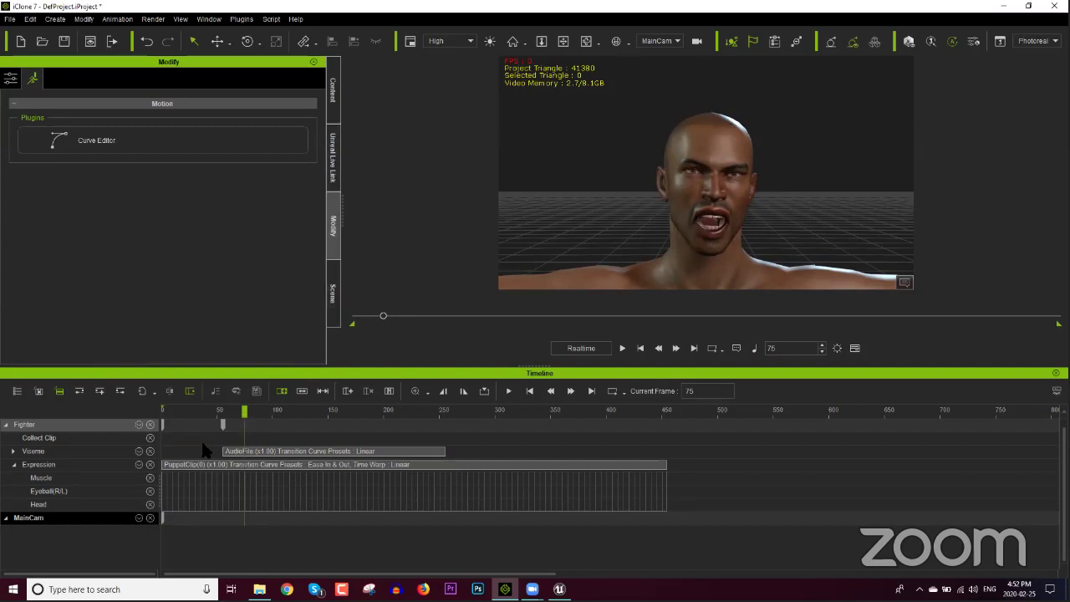
left_click_drag(178, 409, 223, 416)
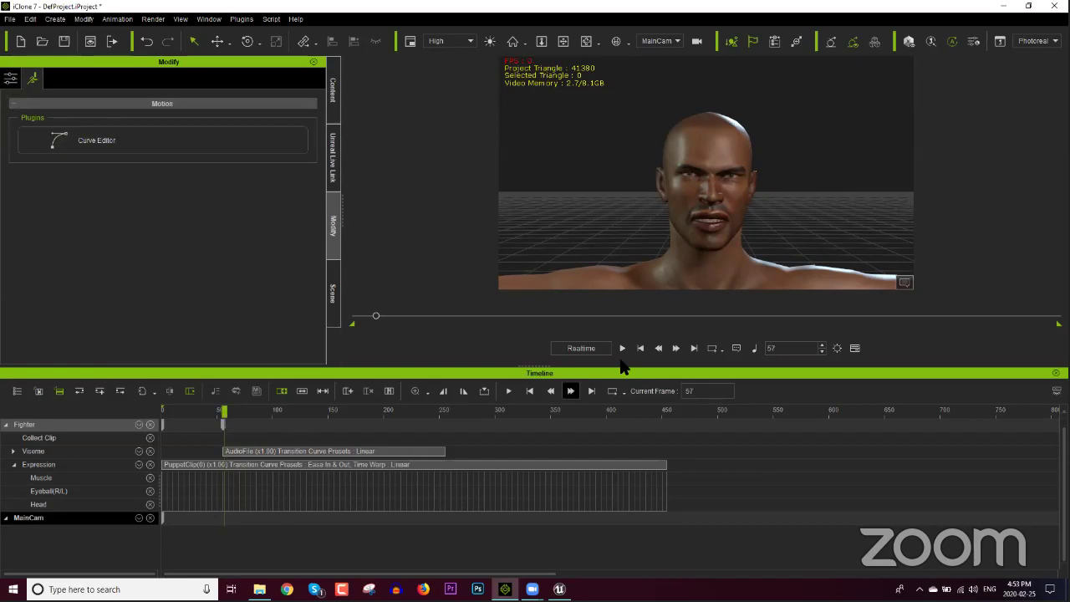
left_click(702, 284)
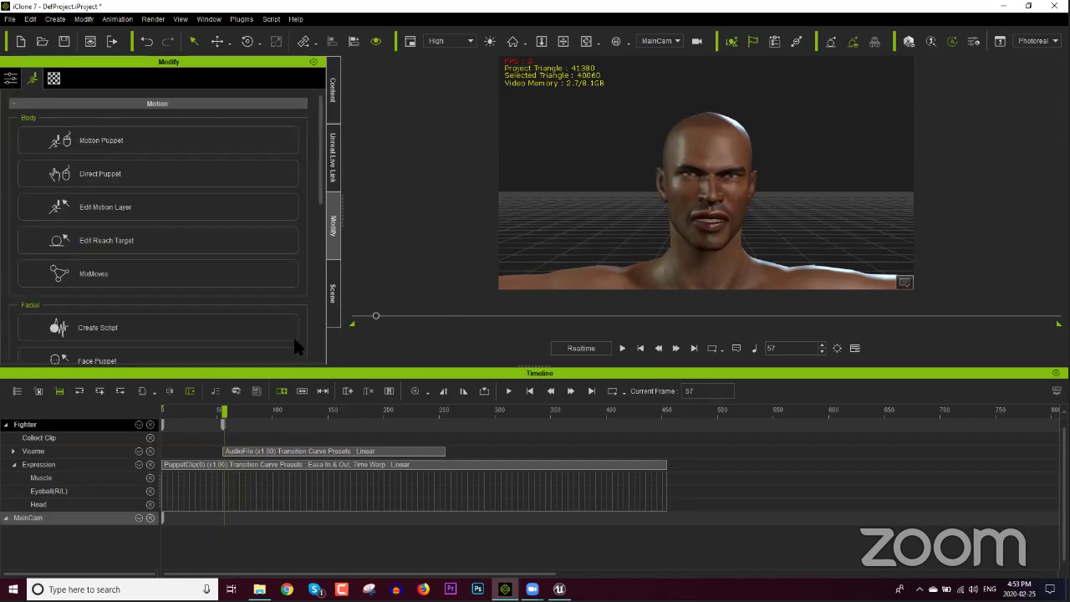
scroll(152, 283, "down", 2)
left_click(138, 326)
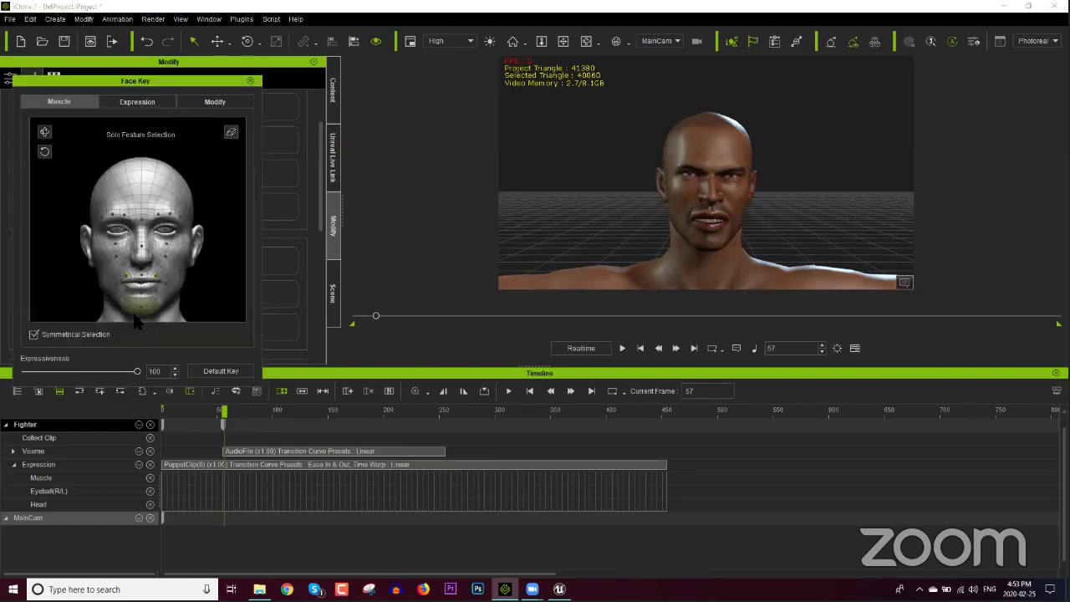
Apply the Angry_1 preset from the 03-Angry expression style at frame 57 with Expressiveness 76.
left_click(156, 100)
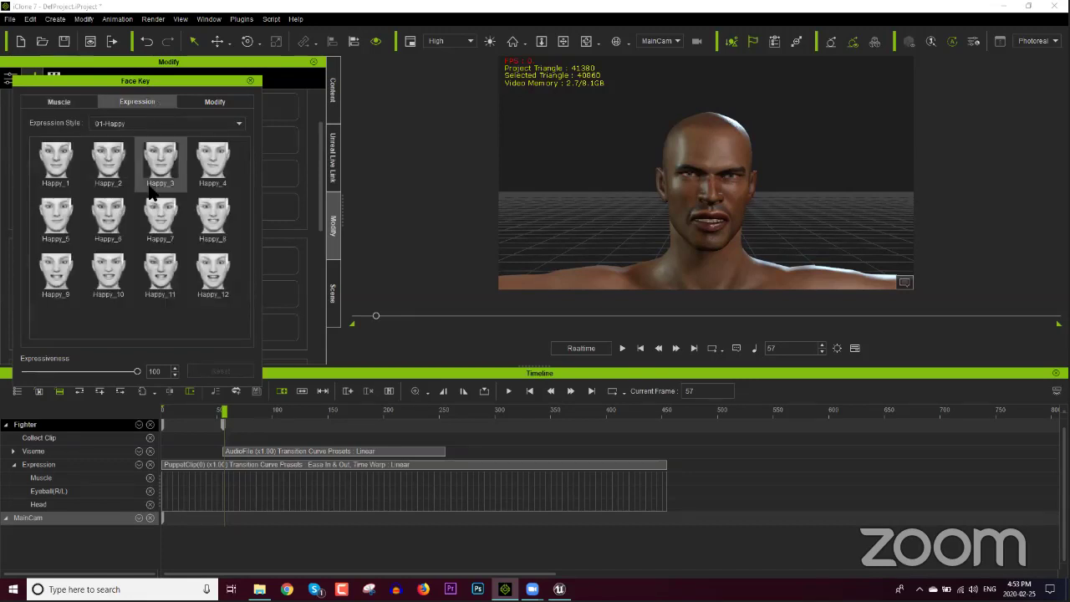
left_click(203, 125)
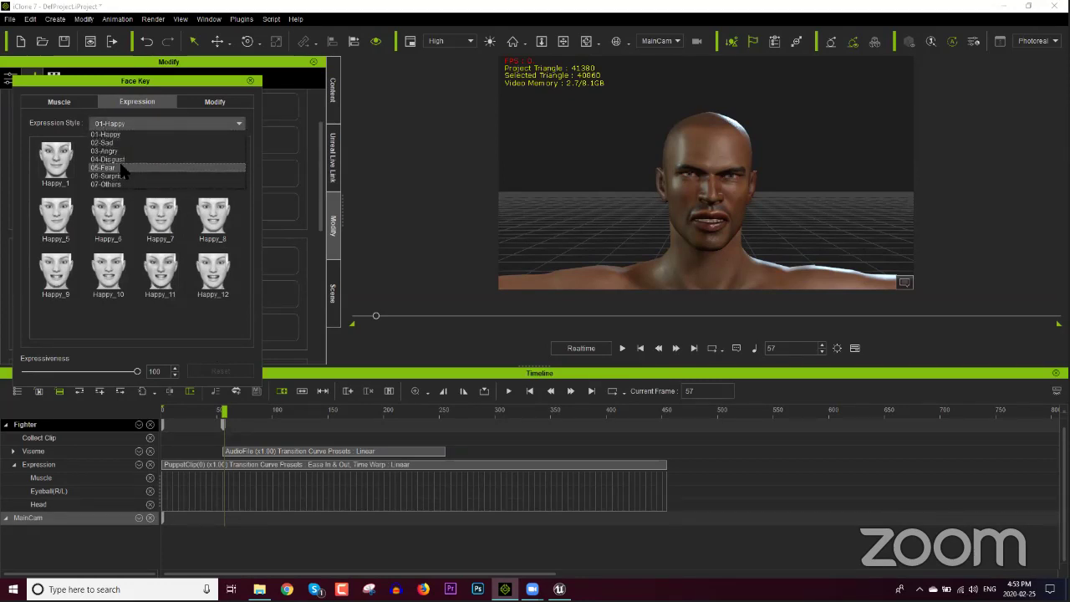
left_click(104, 150)
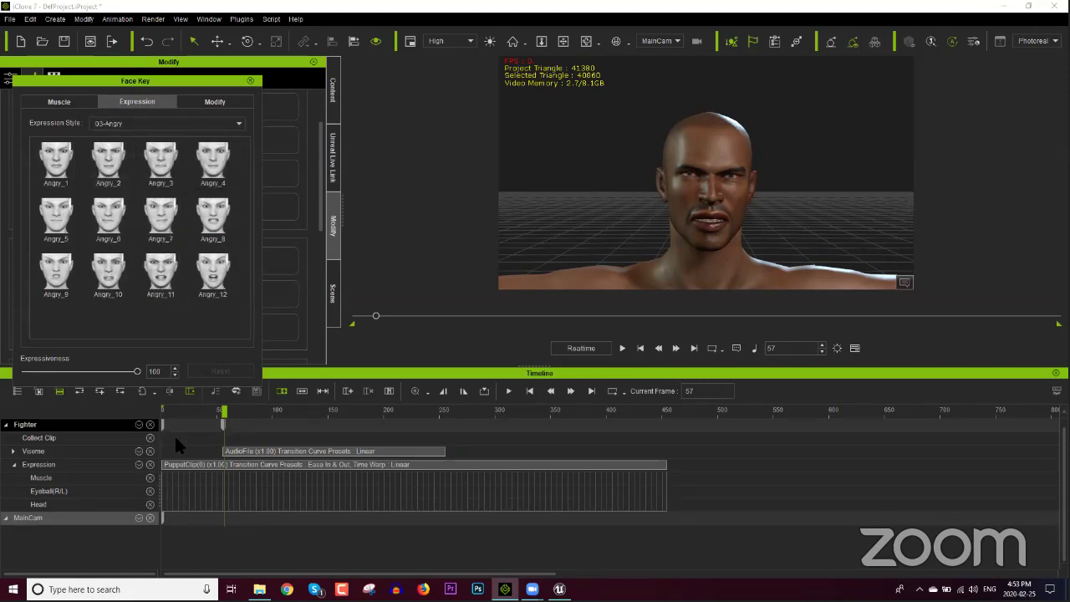
left_click(65, 204)
left_click(69, 162)
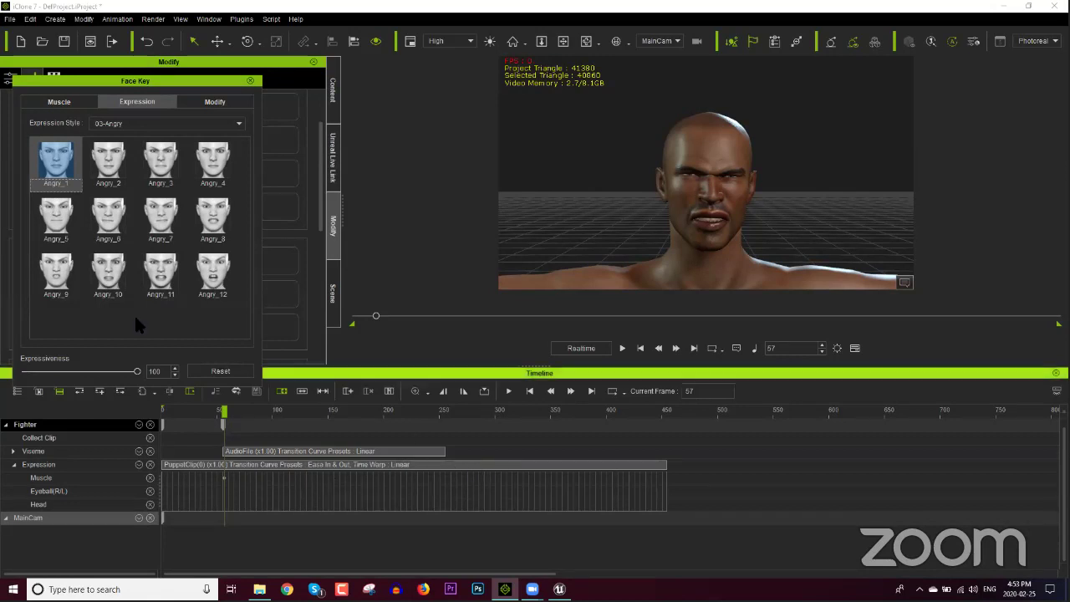
left_click_drag(137, 371, 112, 376)
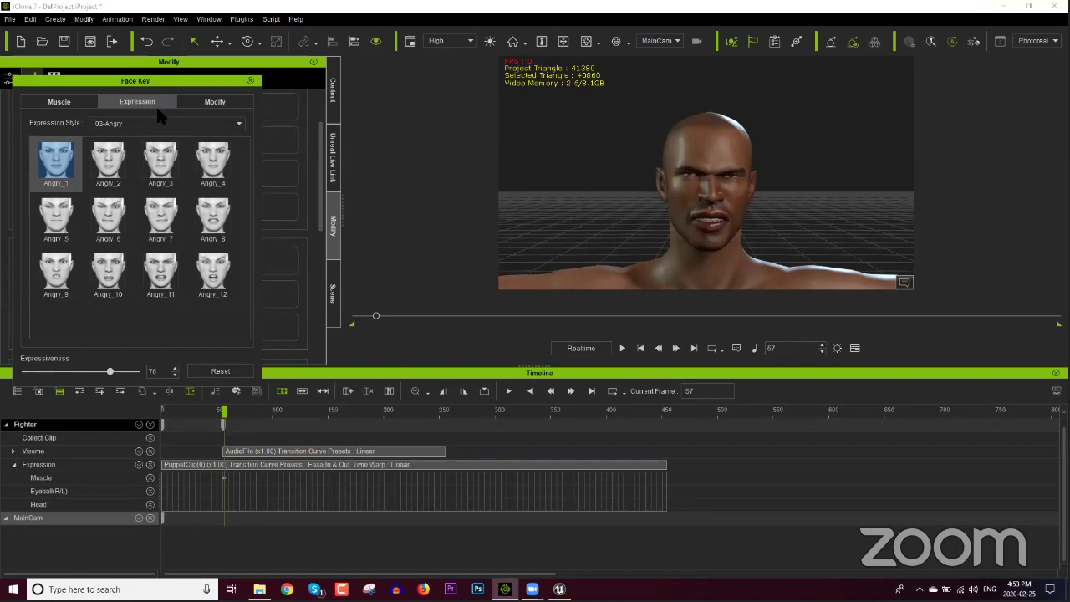
Pose the Fighter's mid-brow, inner brow and outer brow muscles symmetrically at frame 57 to strengthen the angry look.
left_click(82, 102)
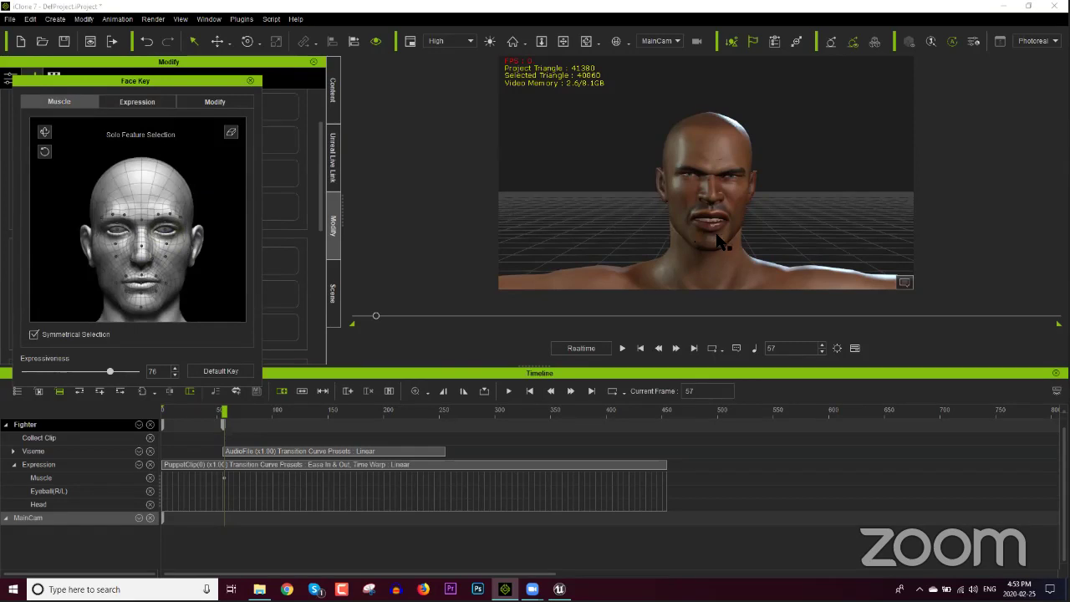
scroll(732, 234, "up", 3)
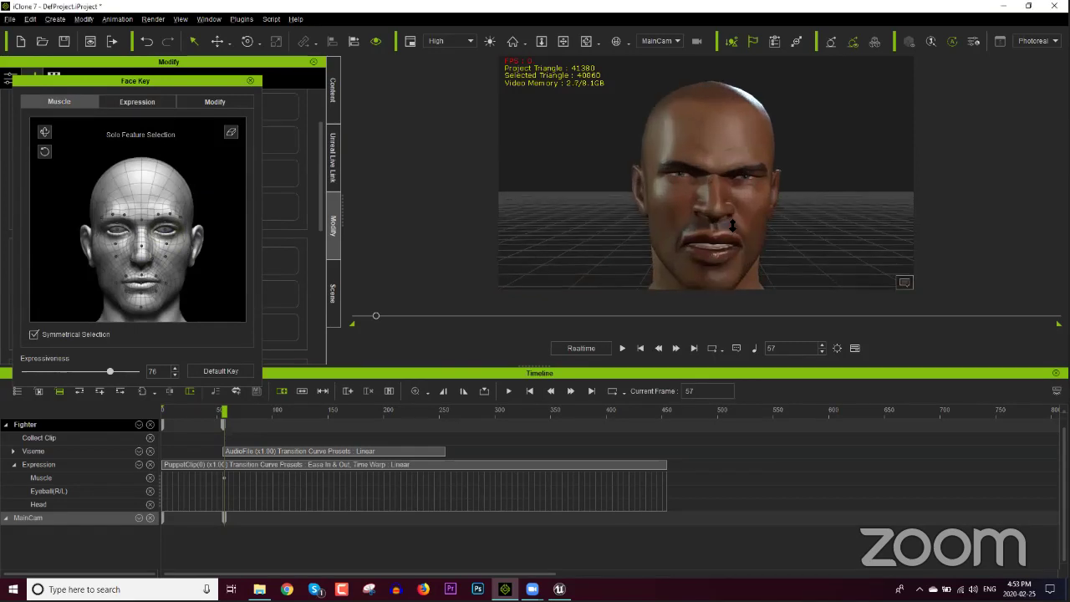
left_click_drag(732, 230, 710, 227)
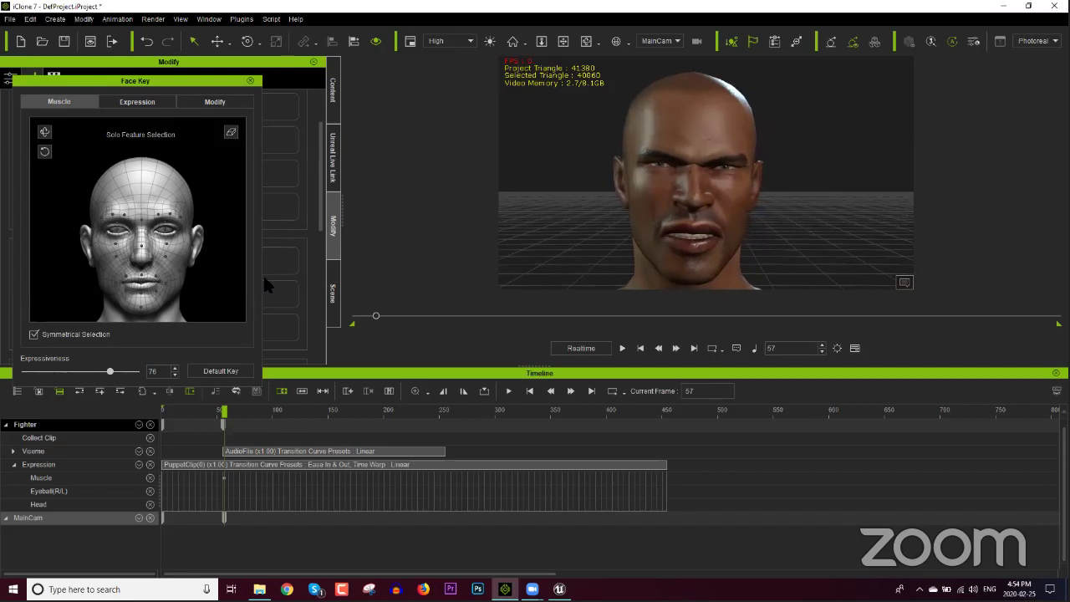
left_click(146, 219)
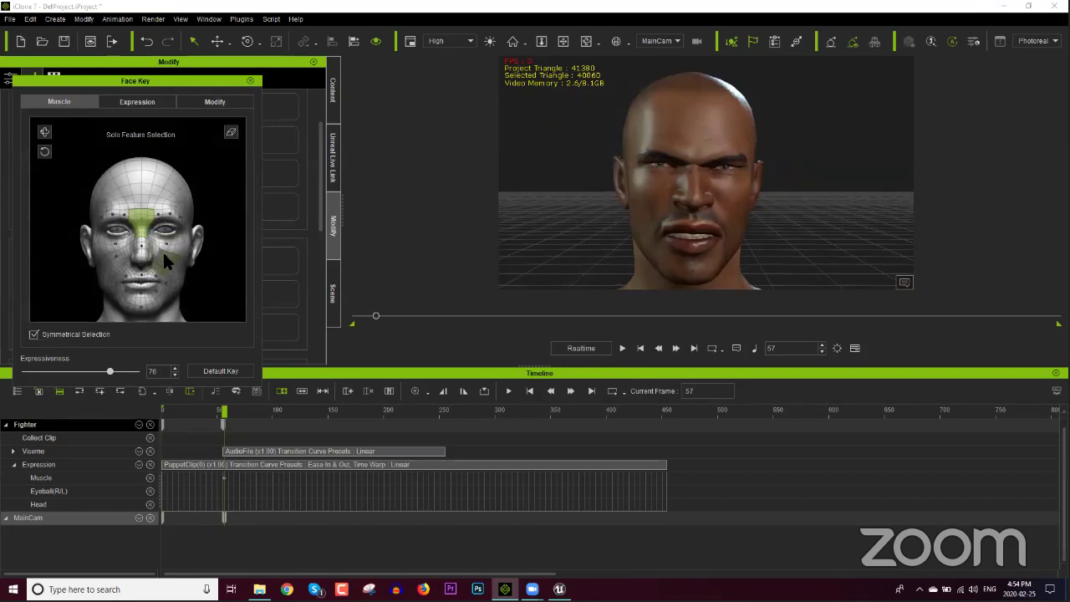
left_click(230, 132)
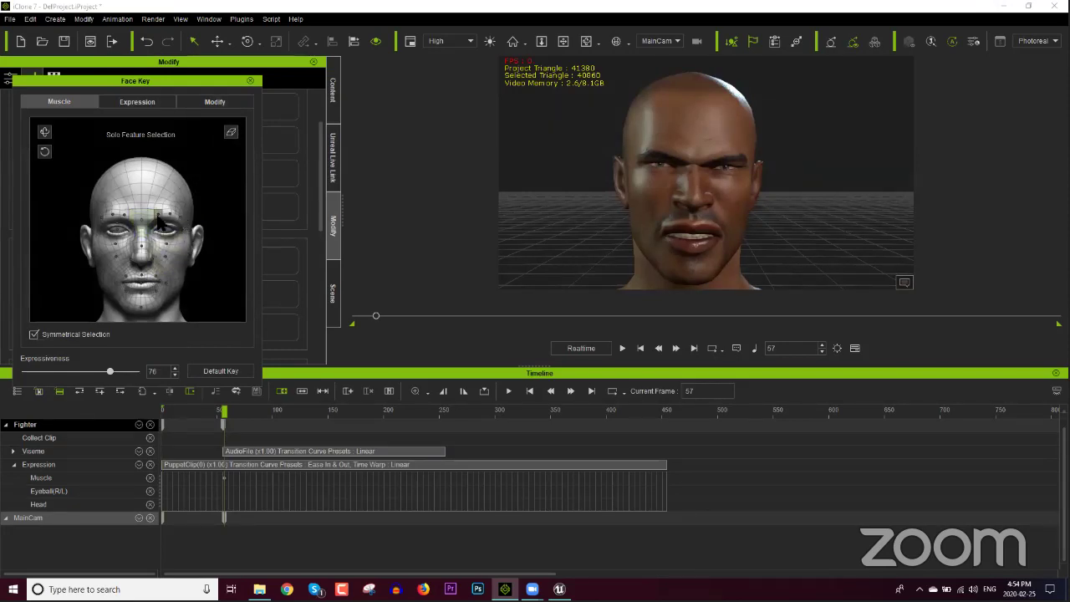
left_click(158, 217)
left_click(231, 132)
left_click(178, 221)
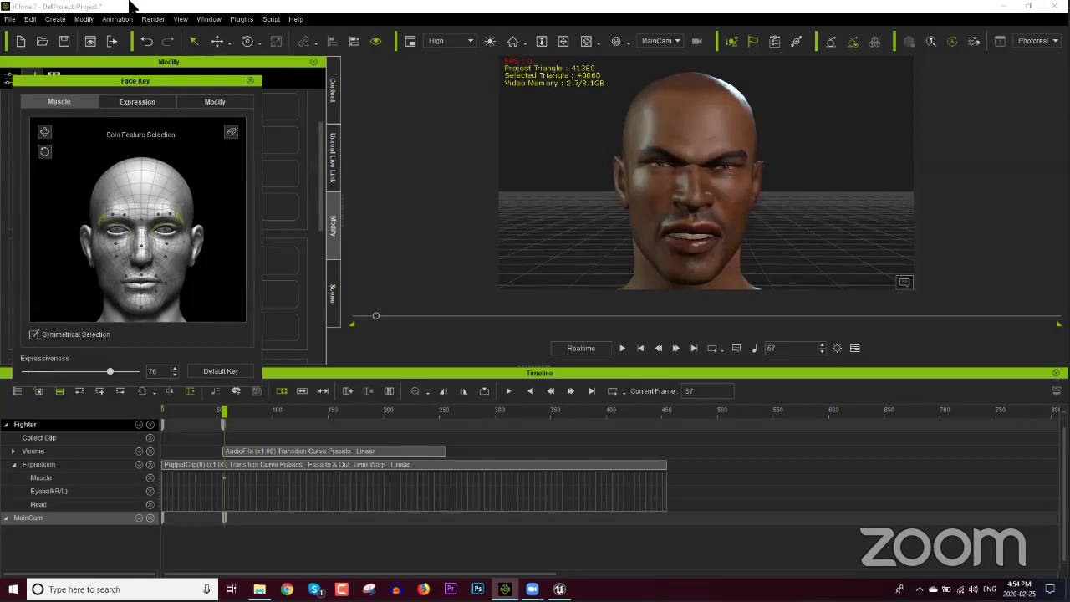
Pose the muscles beside the nose and at the mouth corners symmetrically at frame 57.
left_click(232, 132)
left_click(152, 260)
left_click(232, 132)
left_click(165, 288)
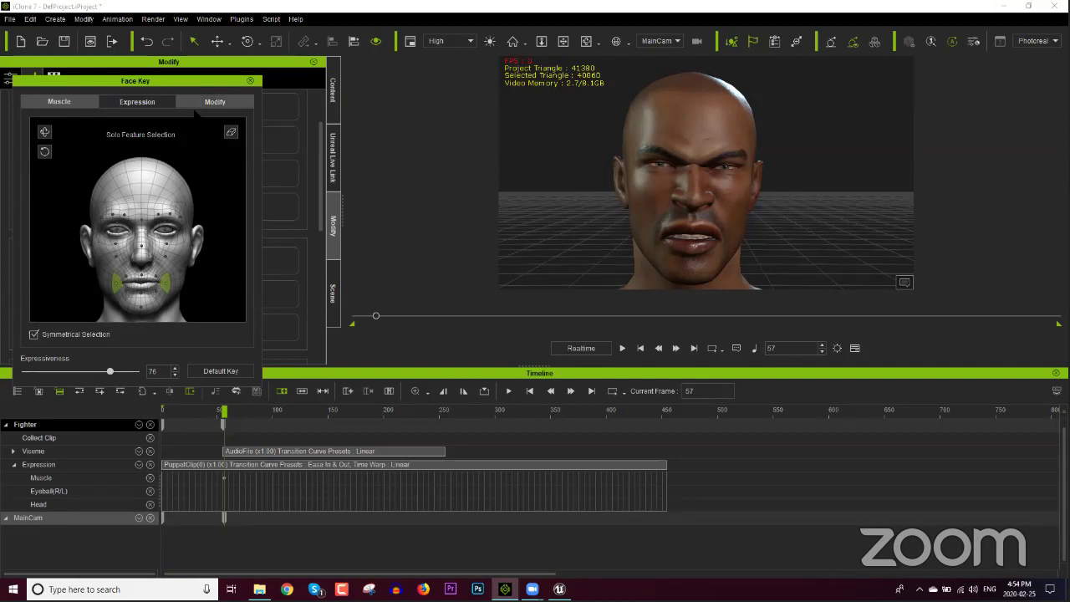
Set Brow Raise Outer Left to 100, increase Brow Raise Outer Right, and return to the muscle controls.
left_click(214, 103)
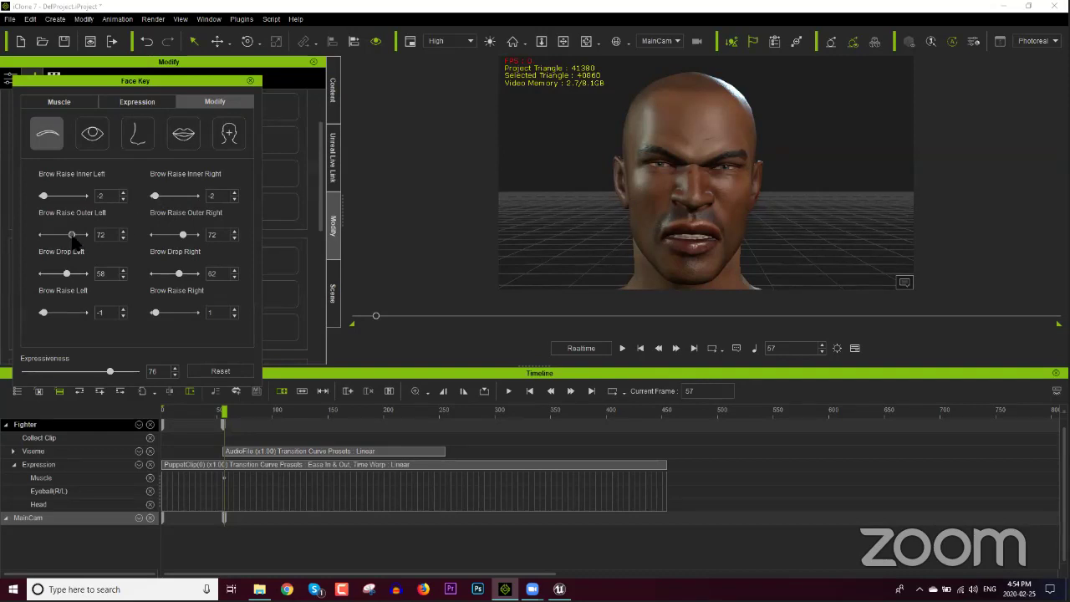
left_click_drag(72, 235, 122, 240)
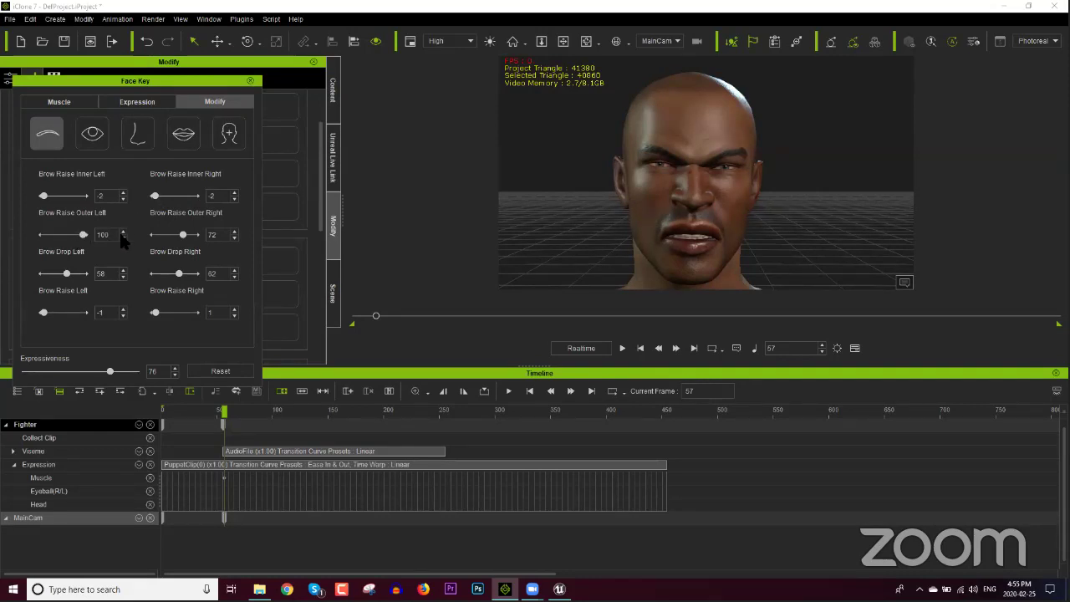
left_click_drag(192, 238, 217, 234)
left_click(61, 101)
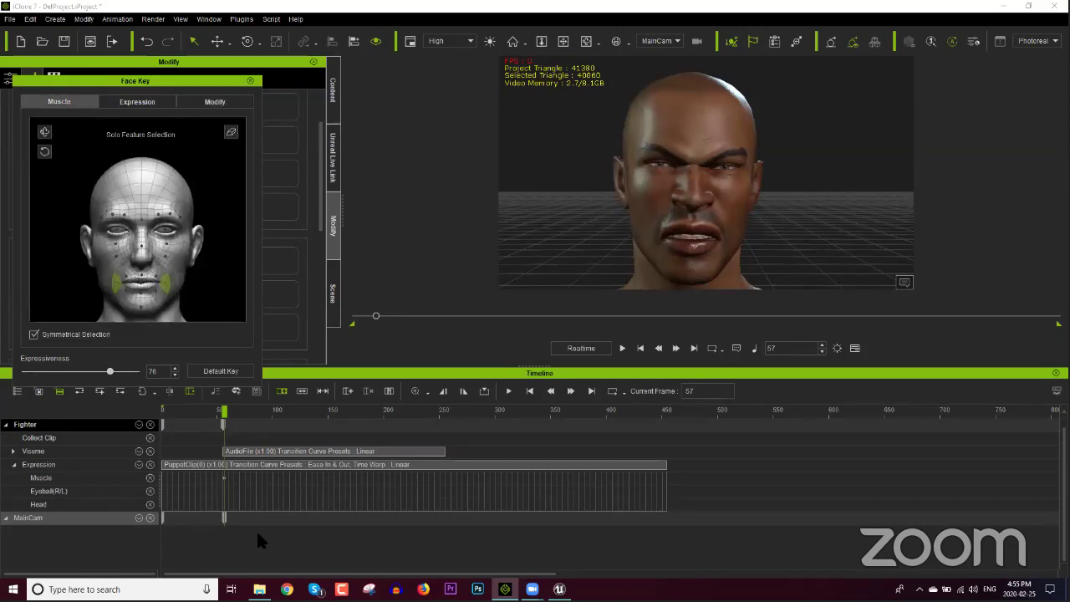
Add a Muscle key at frame 155, and key an uneven brow pose at frame 169 with Symmetrical Selection turned off.
left_click_drag(223, 410, 332, 418)
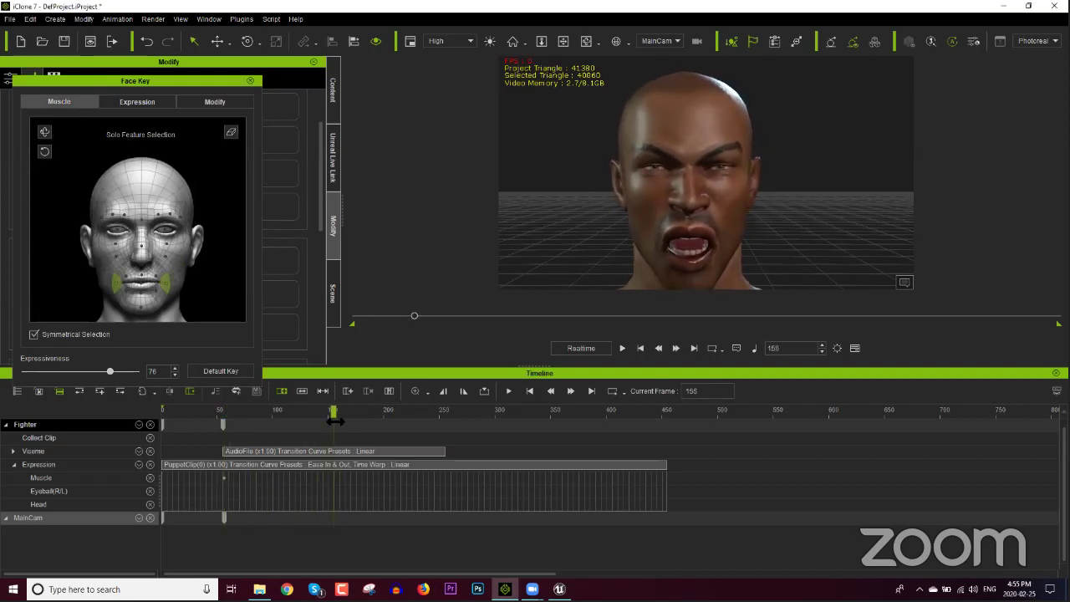
left_click(333, 476)
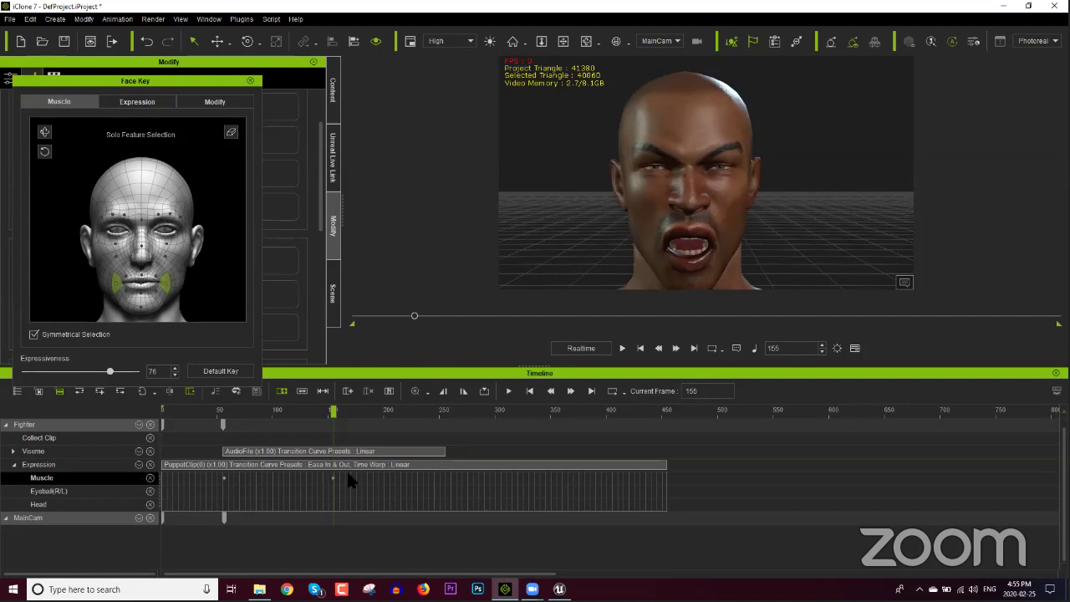
left_click_drag(341, 413, 348, 411)
left_click(231, 131)
left_click(117, 215)
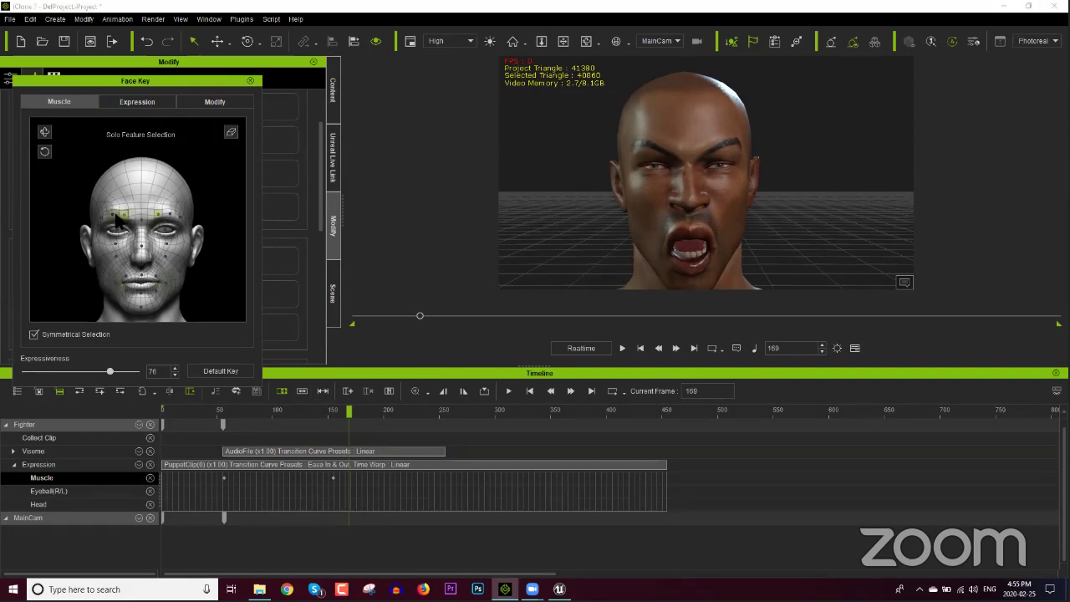
left_click(65, 335)
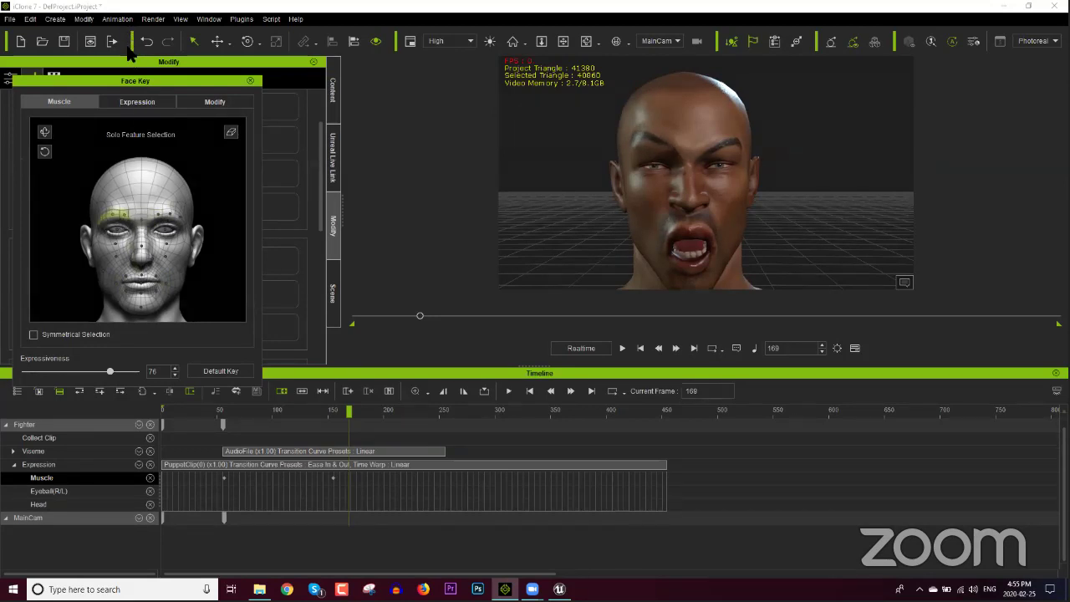
left_click_drag(121, 217, 107, 219)
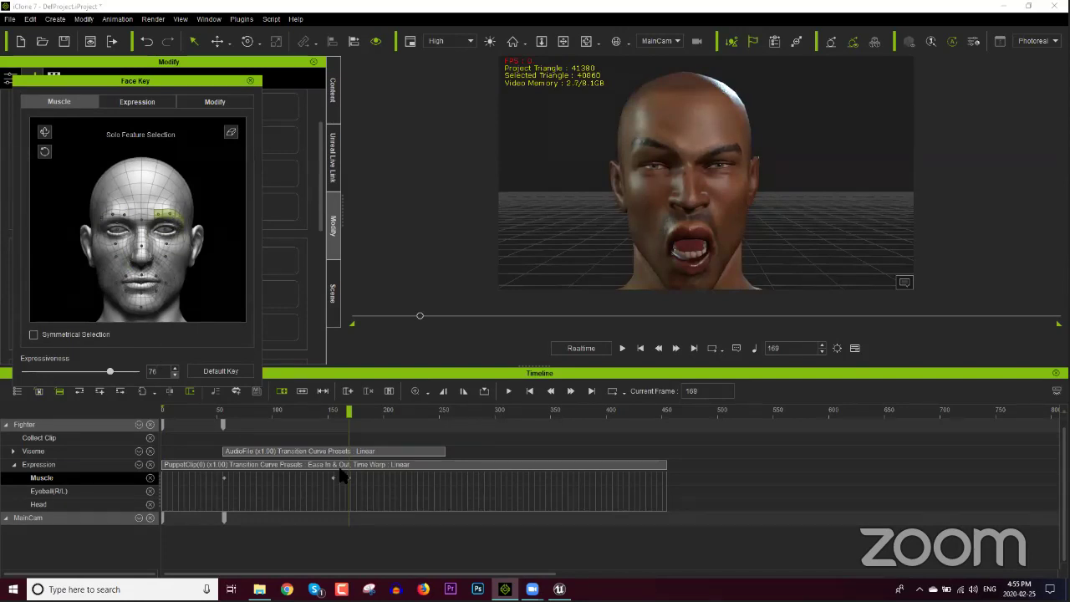
Scrub through the new brow movement and copy the Muscle key from frame 169 to frame 230.
left_click(330, 410)
left_click_drag(328, 412, 360, 418)
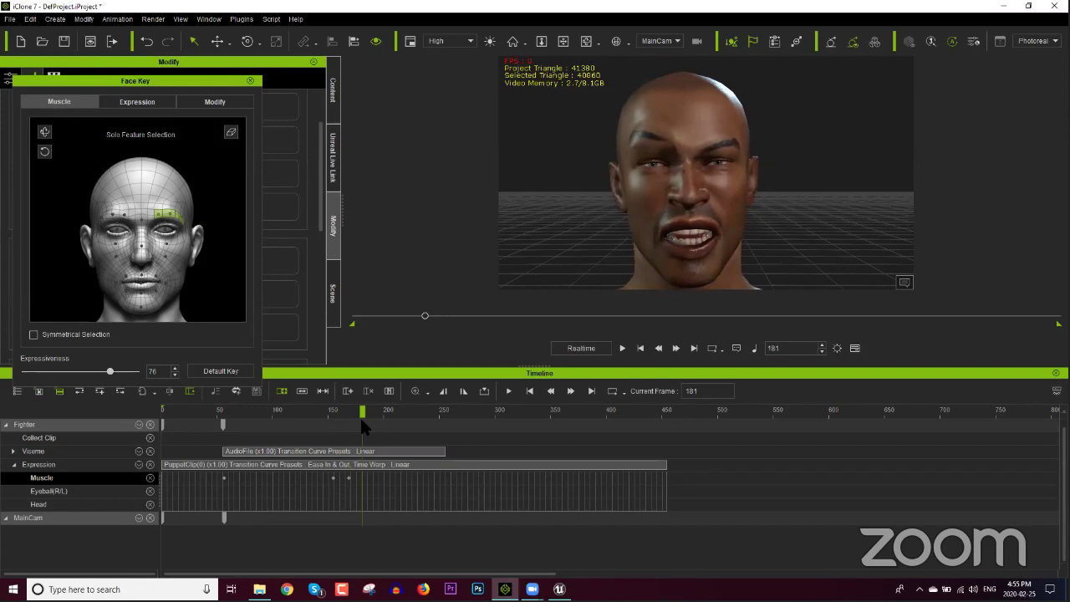
left_click(349, 483)
right_click(349, 480)
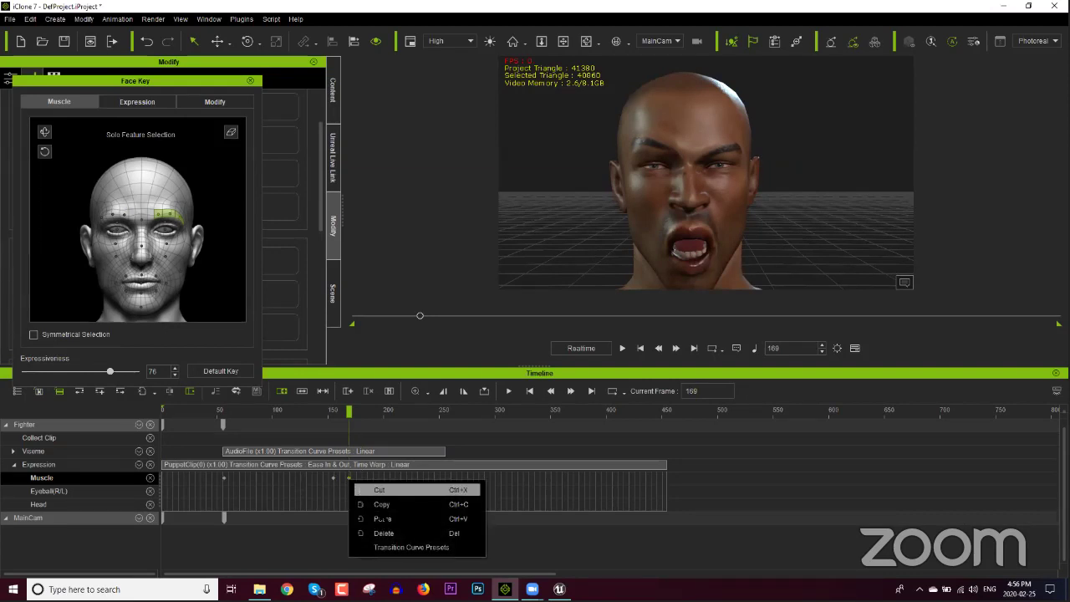
left_click(383, 411)
left_click_drag(359, 414, 413, 420)
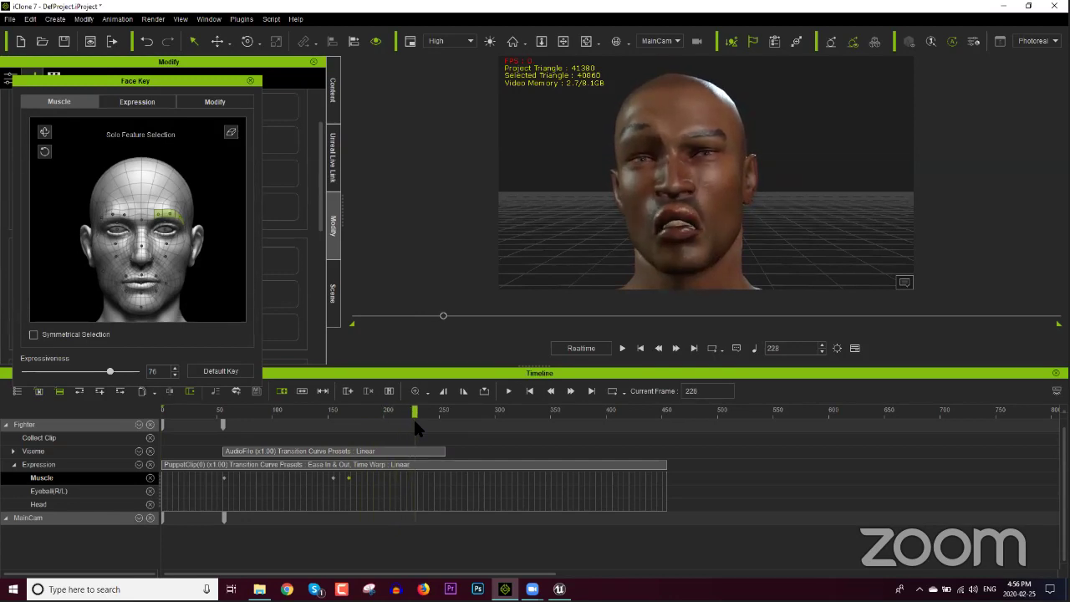
right_click(414, 479)
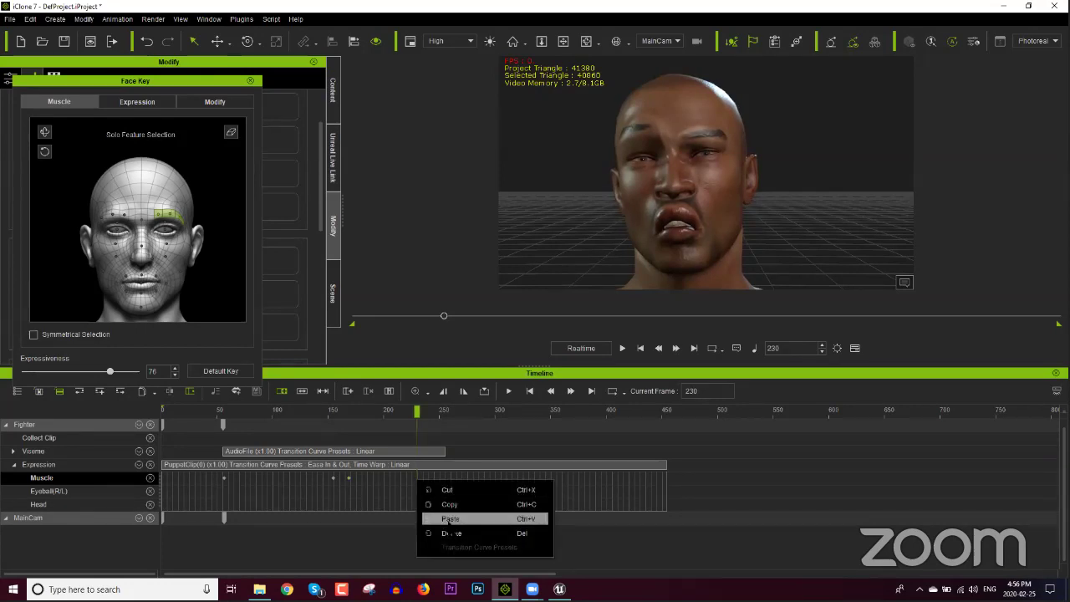
left_click(448, 518)
Copy the Muscle key from frame 155 and paste it at frame 242.
left_click_drag(417, 411, 434, 414)
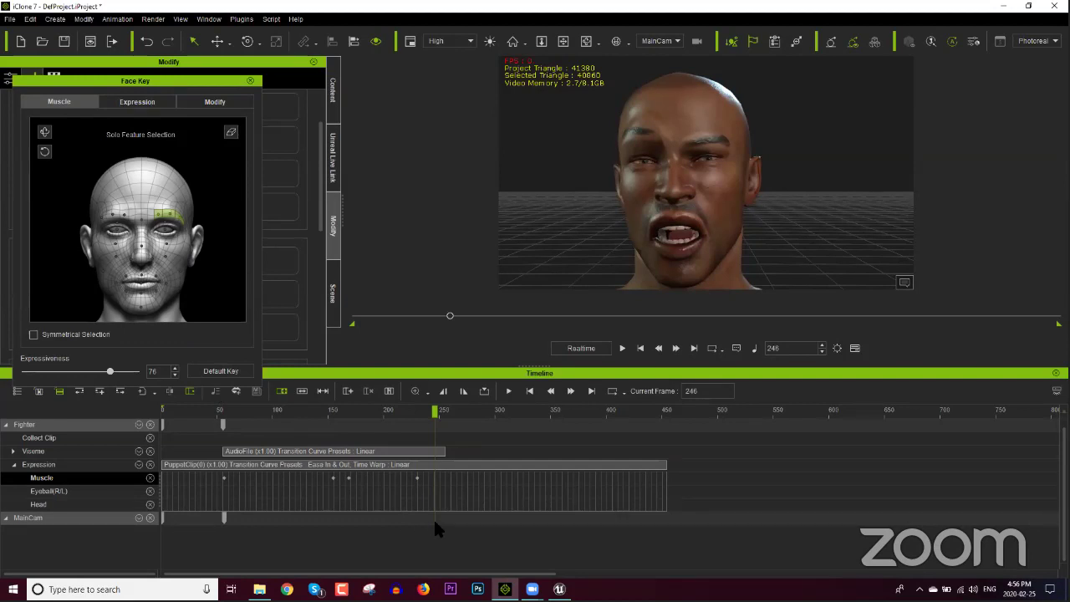
left_click(331, 477)
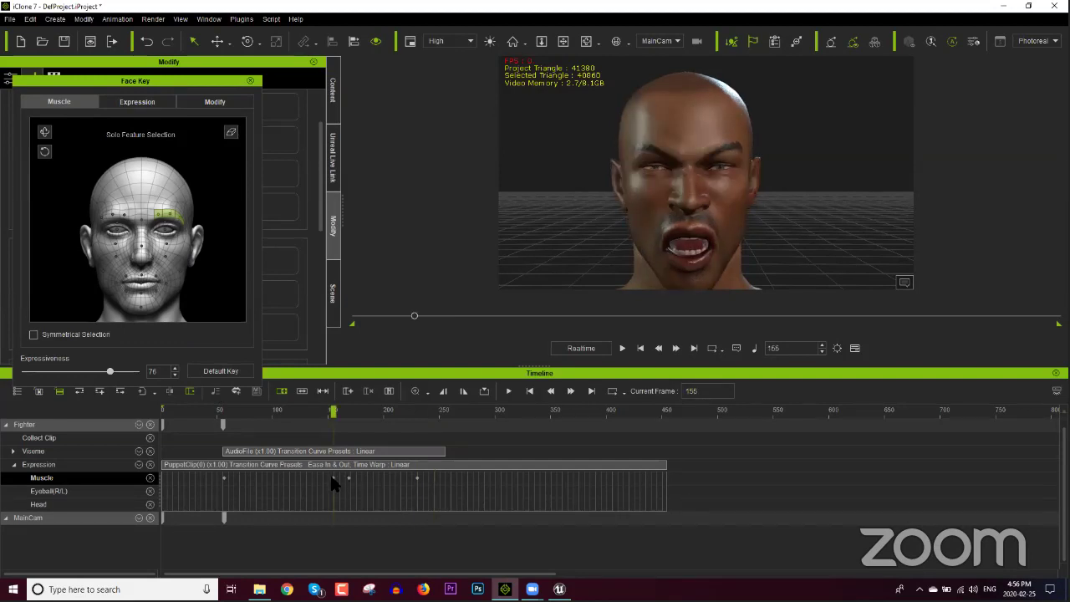
right_click(332, 479)
left_click(368, 501)
left_click(432, 477)
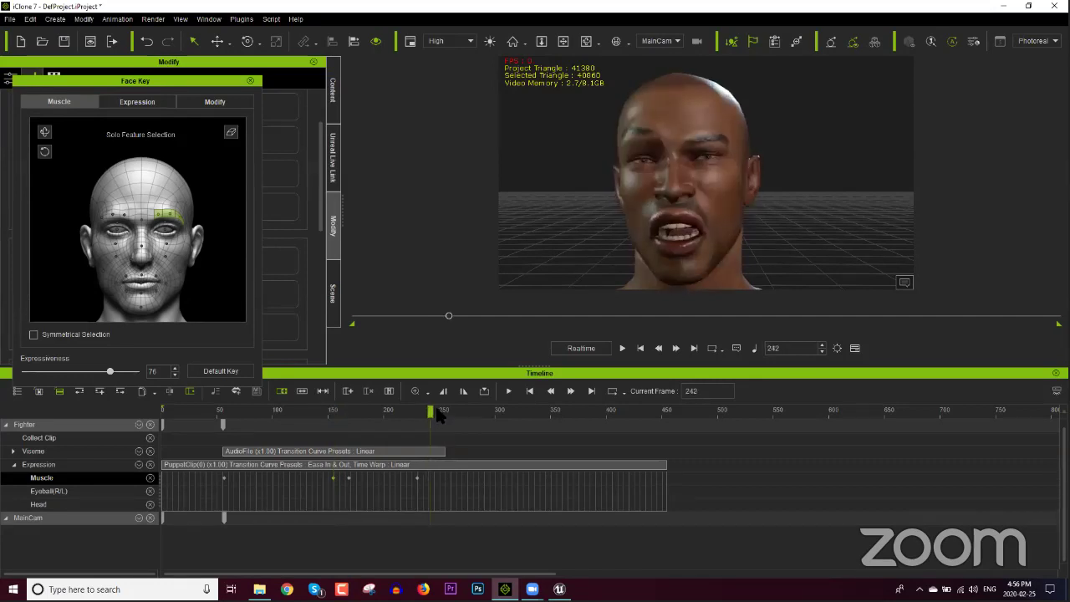
right_click(430, 477)
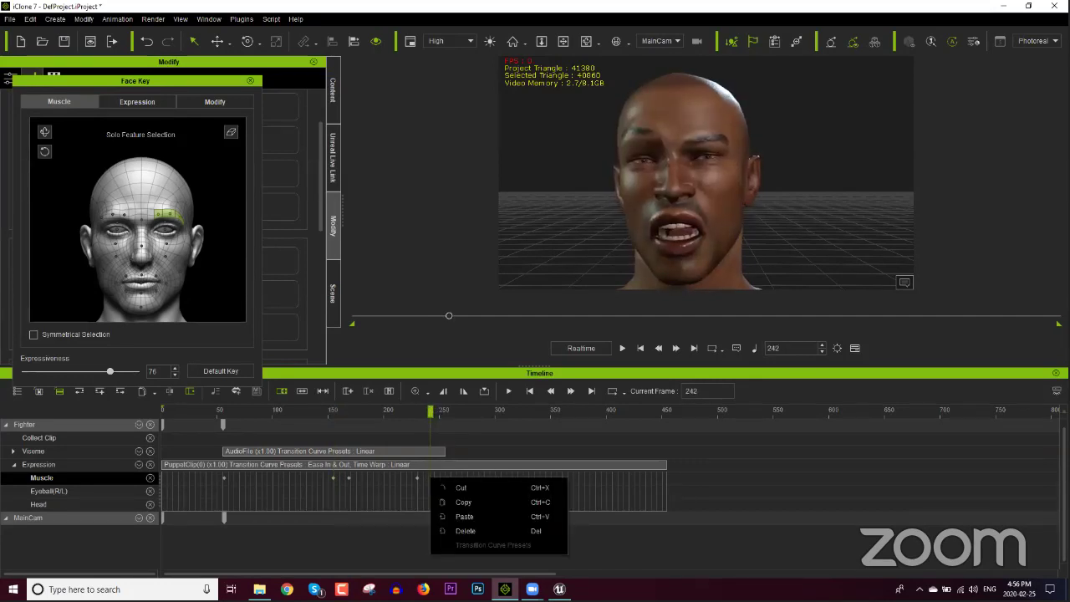
left_click(466, 515)
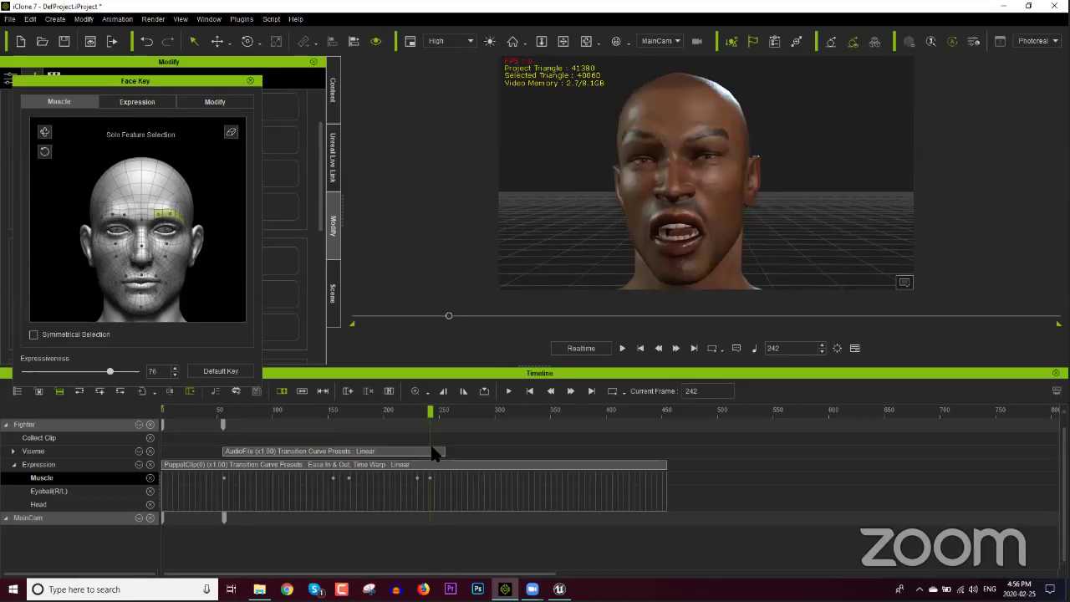
Play back the keyed brow movement from about frame 144 to check its timing.
left_click(331, 410)
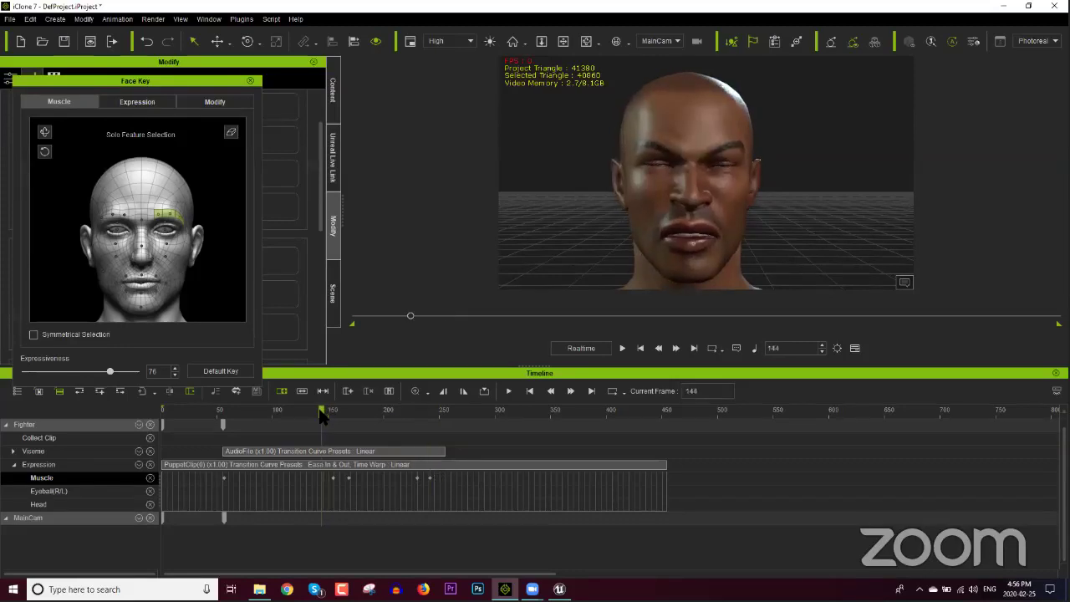
key("space")
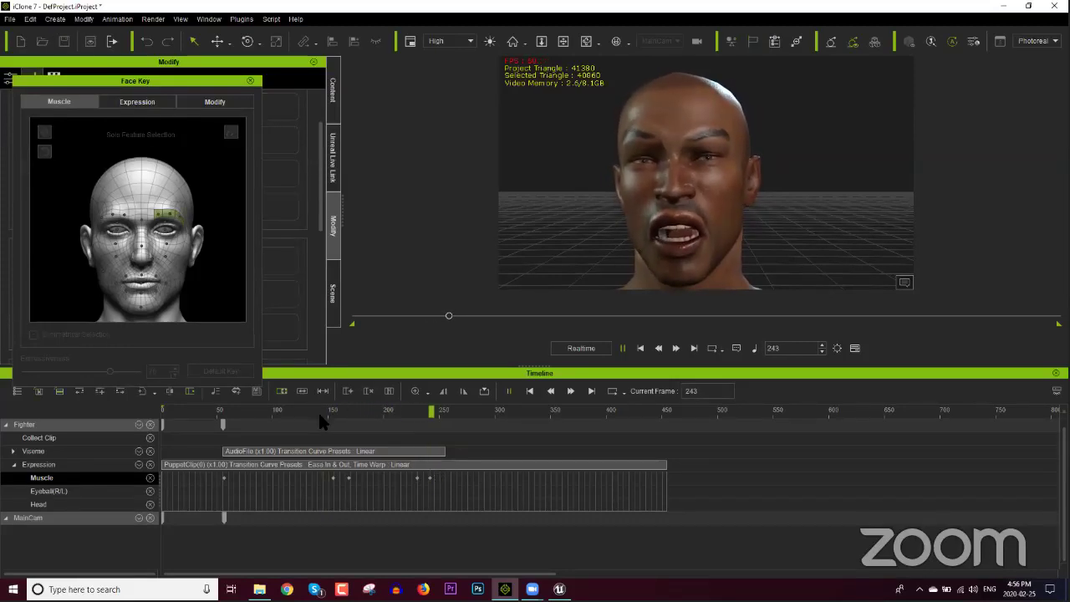
key("space")
Shift the last two Muscle keys forward in time and space them apart, placing the final one at about frame 303.
left_click(429, 478)
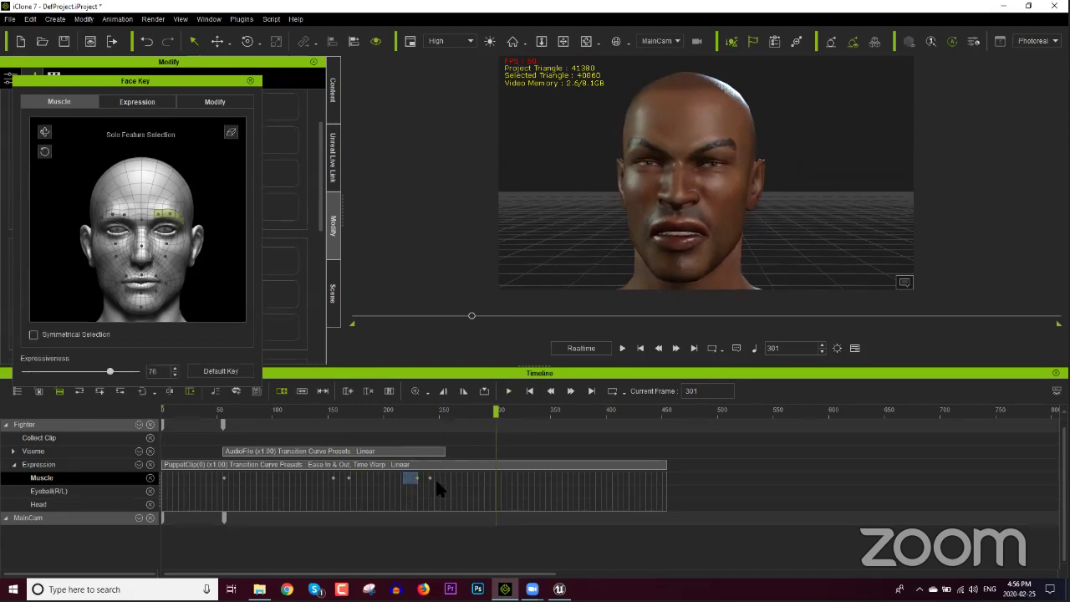
left_click_drag(416, 478, 455, 480)
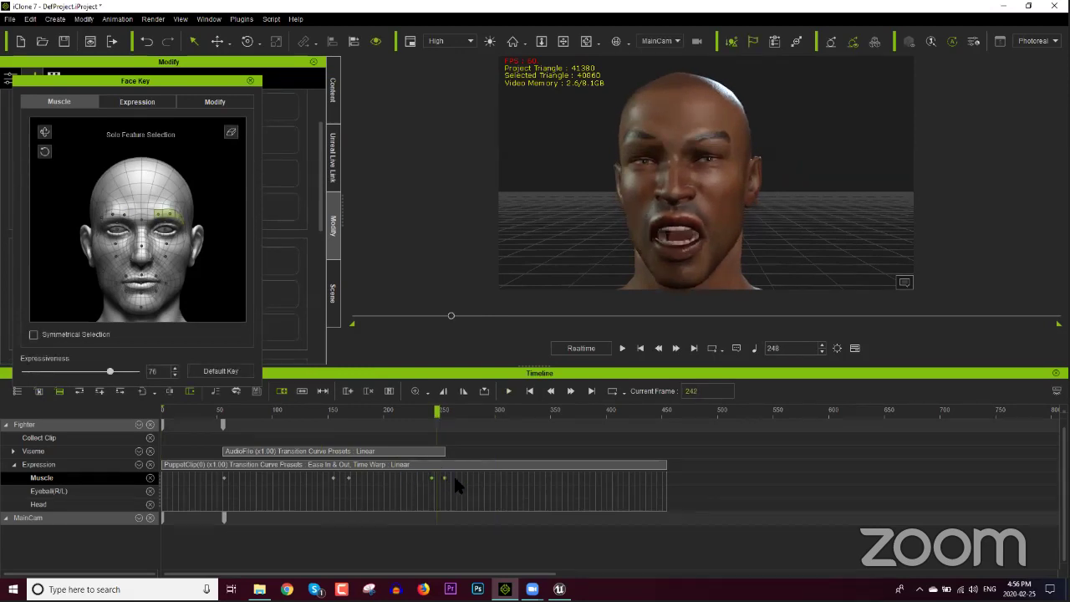
left_click(465, 477)
left_click(478, 478)
left_click_drag(495, 478, 504, 479)
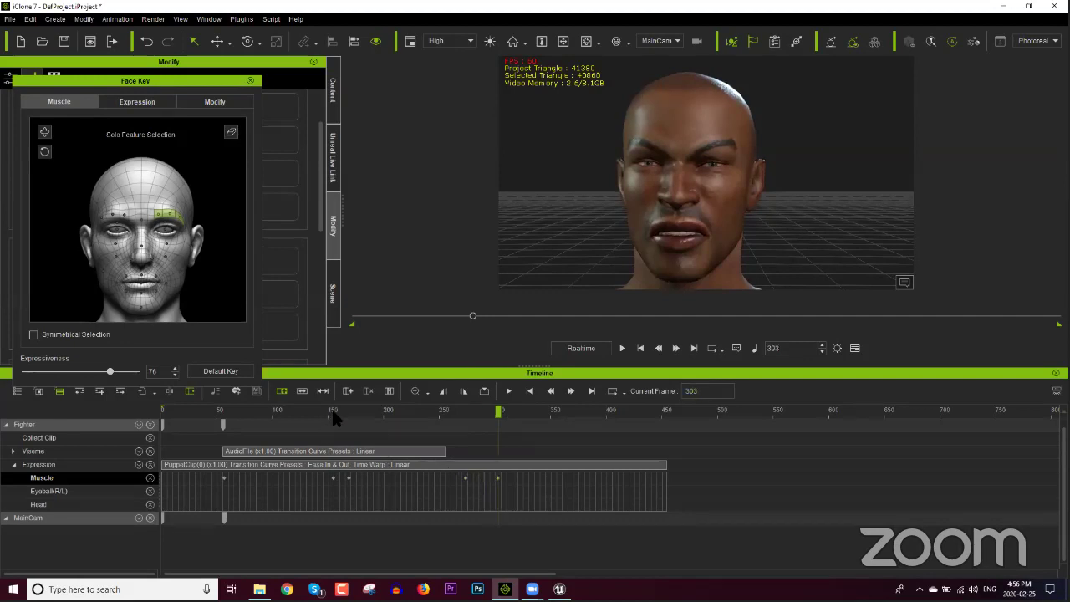
Preview the retimed brow keys by playing the animation from about frame 148.
left_click(325, 411)
key("space")
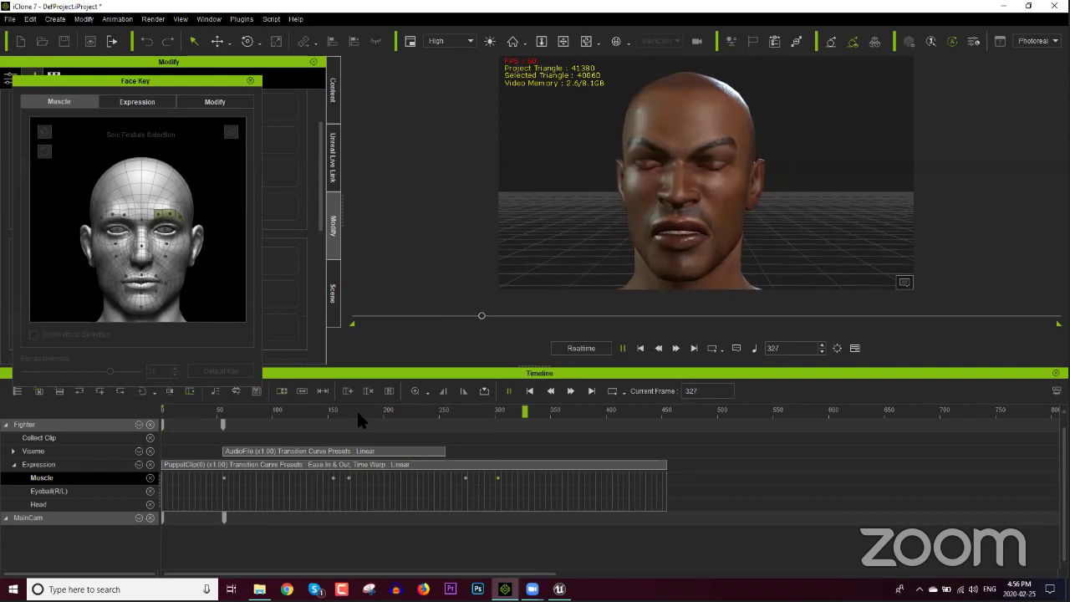
key("space")
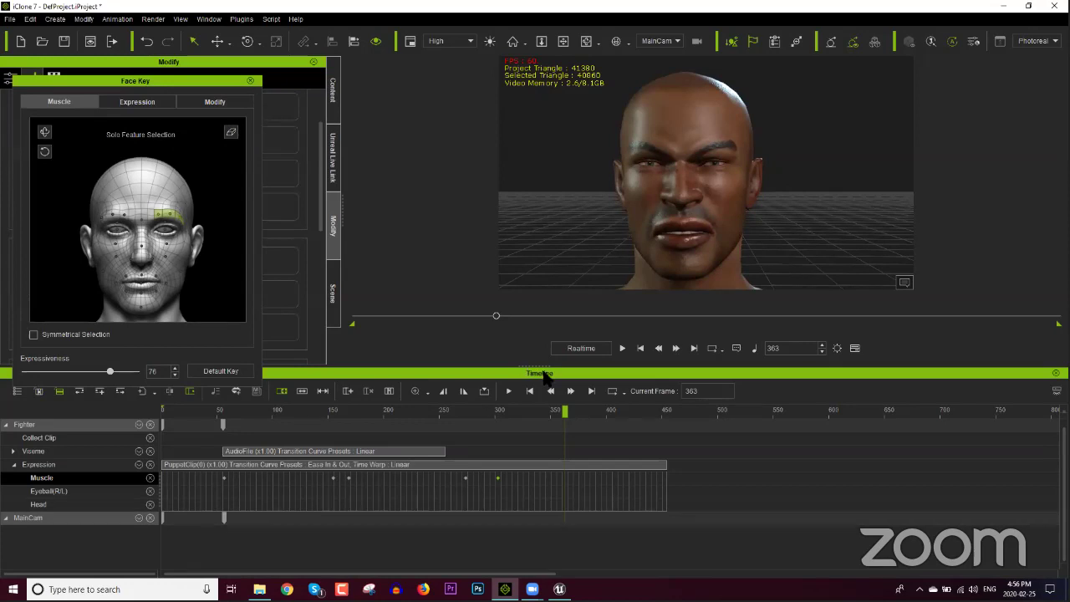
Close Face Key and delete the MainCam key at frame 57.
left_click(250, 82)
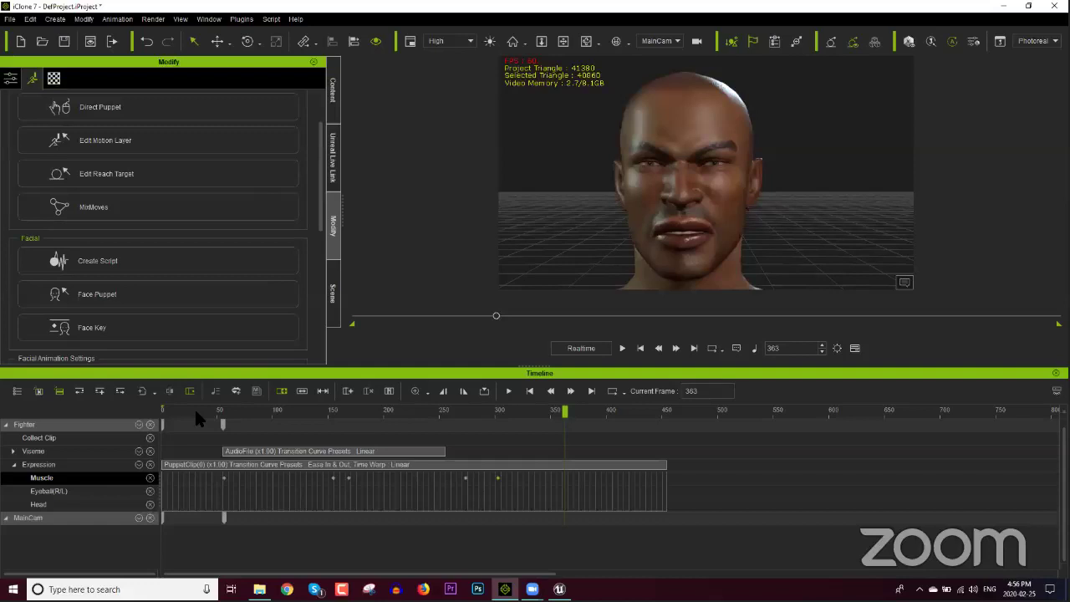
left_click(164, 410)
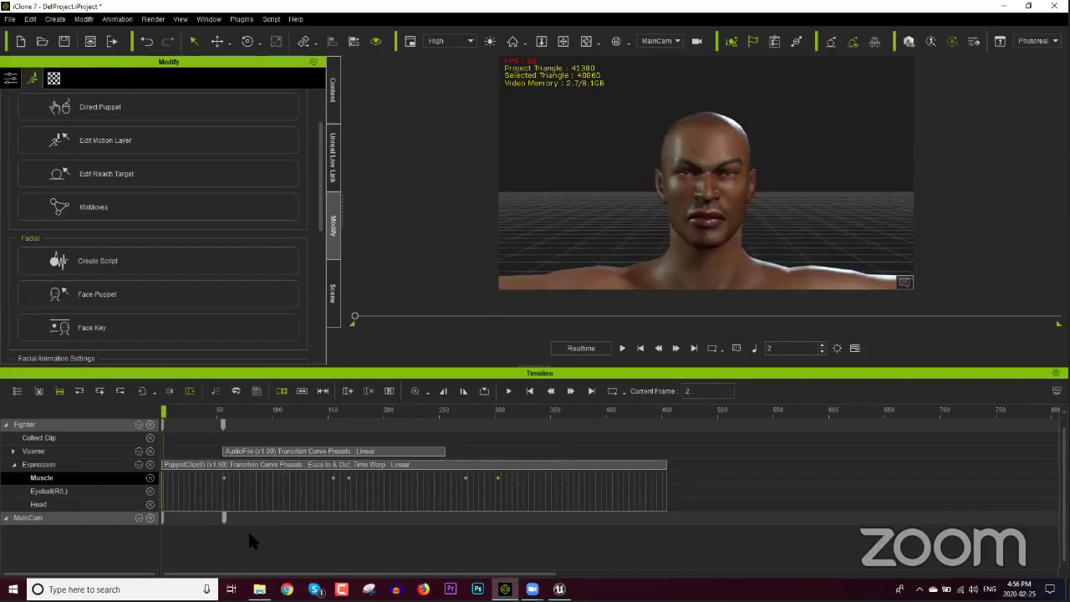
left_click(226, 518)
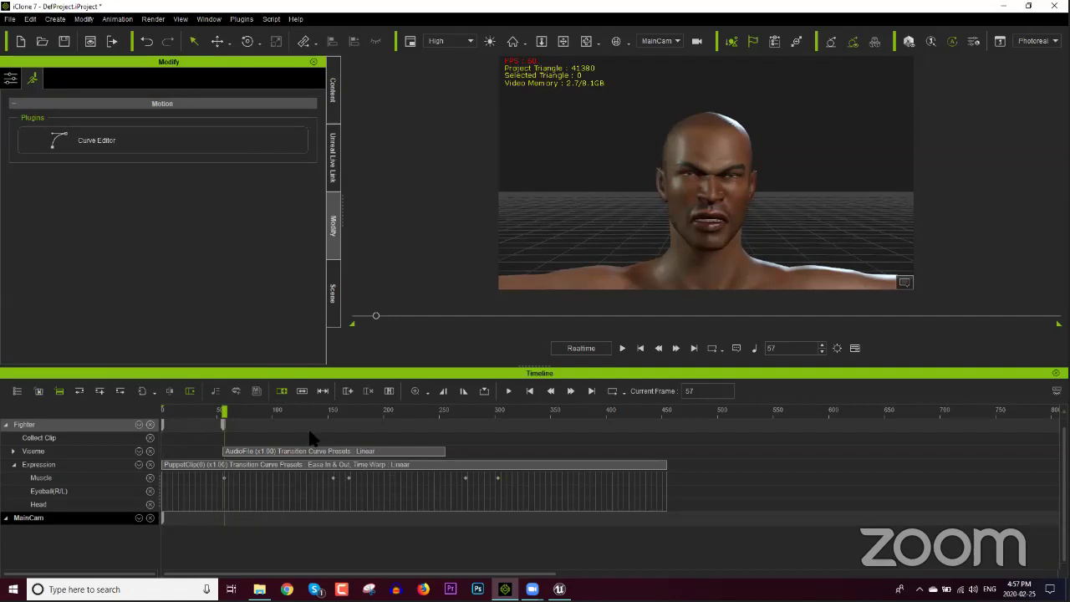
Mark the Fighter's Collect Clip range from the start to frame 303 and add it to the library as MotionPlus with Motion unticked.
mouse_move(505, 414)
left_mouse_down()
mouse_move(575, 408)
mouse_move(441, 419)
mouse_move(495, 416)
left_mouse_up()
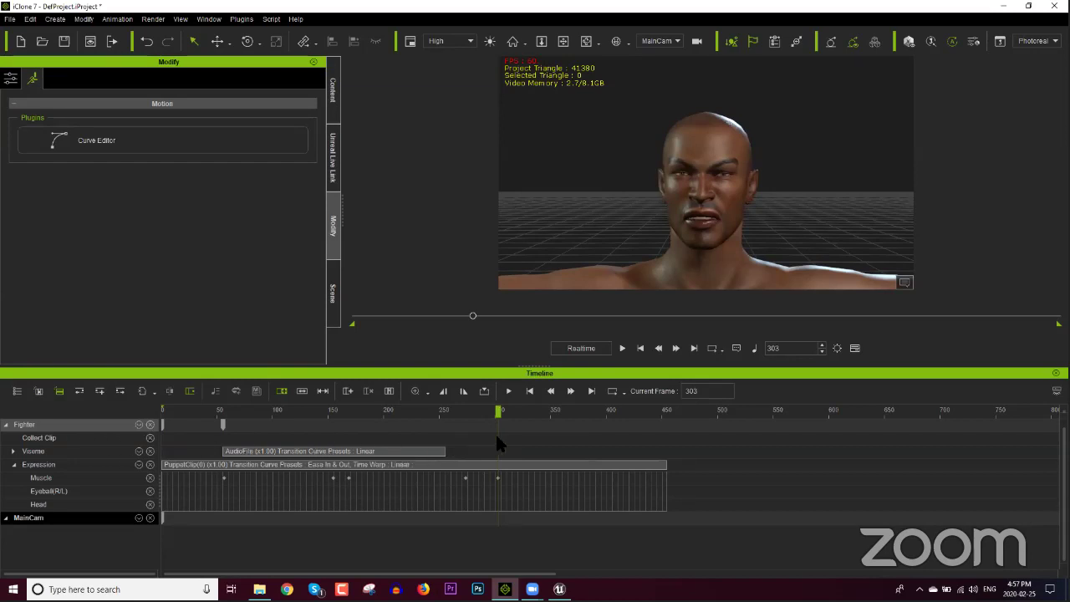
left_click_drag(480, 437, 163, 438)
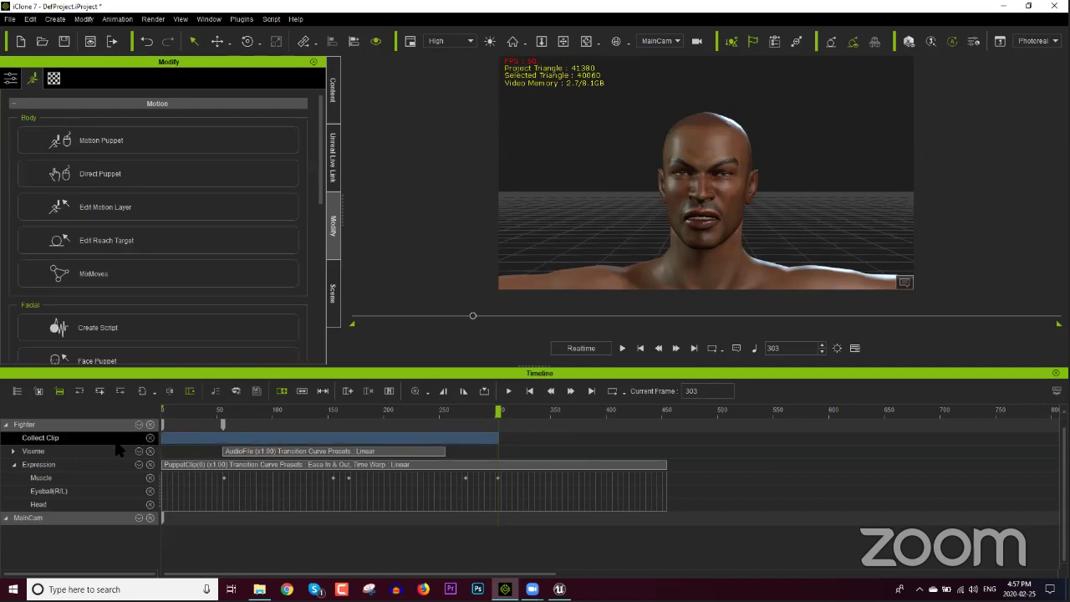
right_click(266, 441)
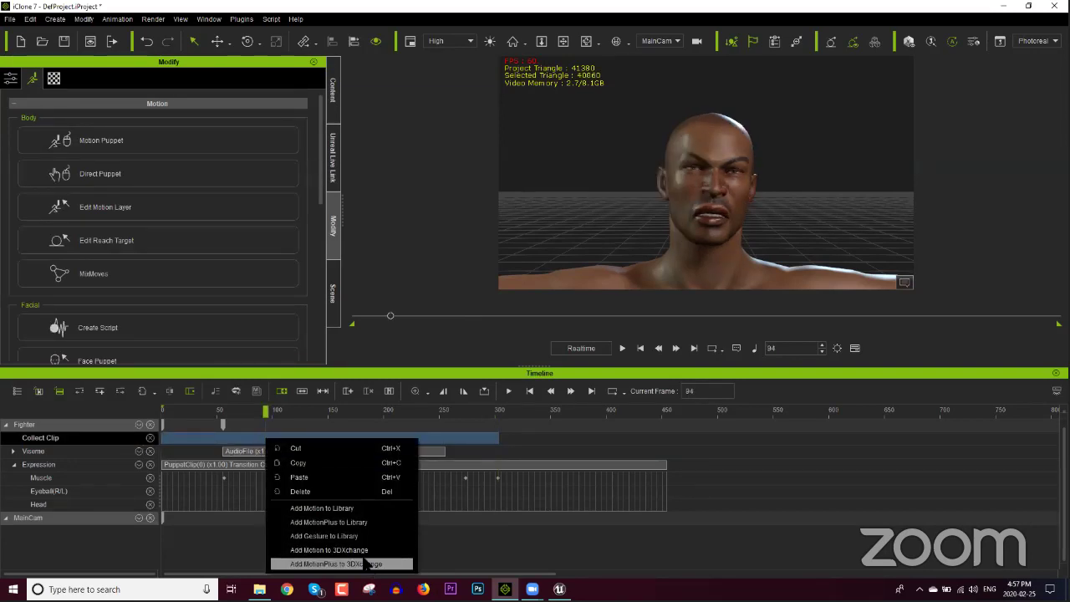
left_click(345, 523)
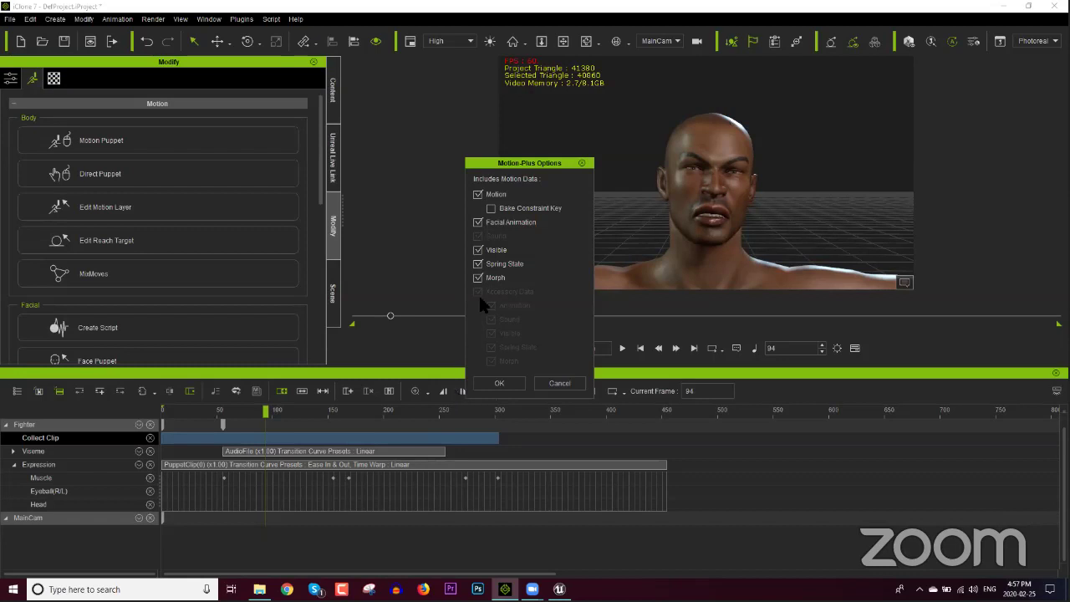
left_click(496, 196)
left_click(496, 380)
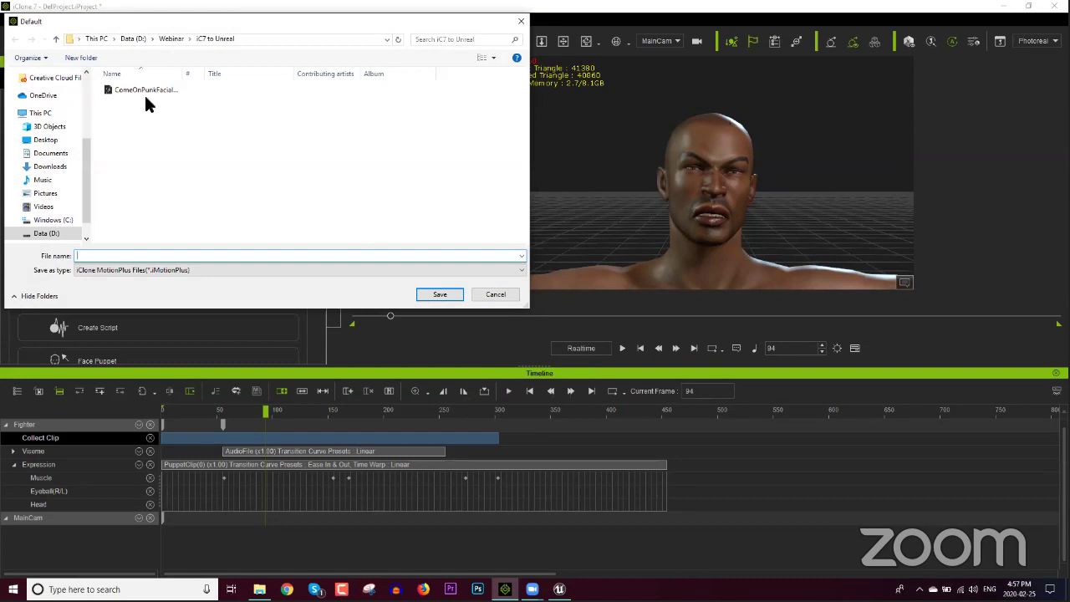
Save the MotionPlus file as ComeOnPunkFacialAnimation in the iC7 to Unreal folder, replacing the existing file.
left_click(144, 90)
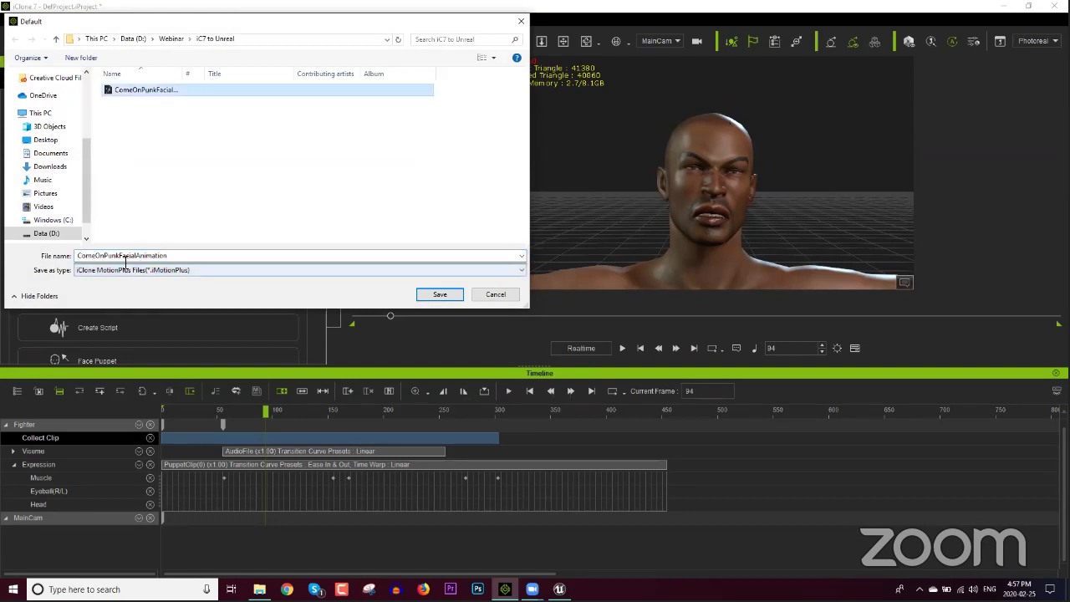
left_click(435, 294)
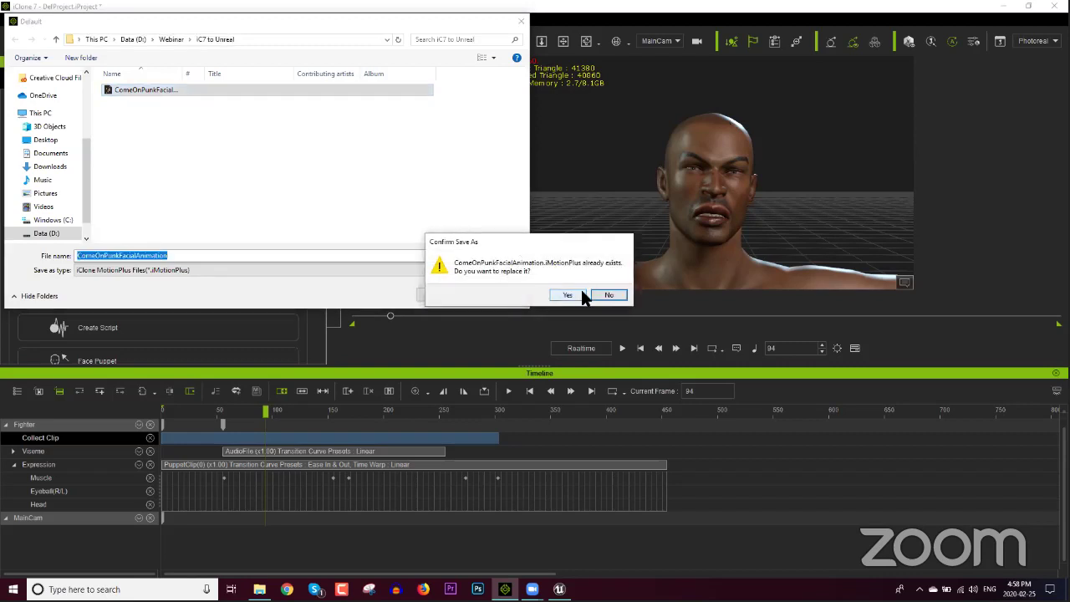
left_click(577, 295)
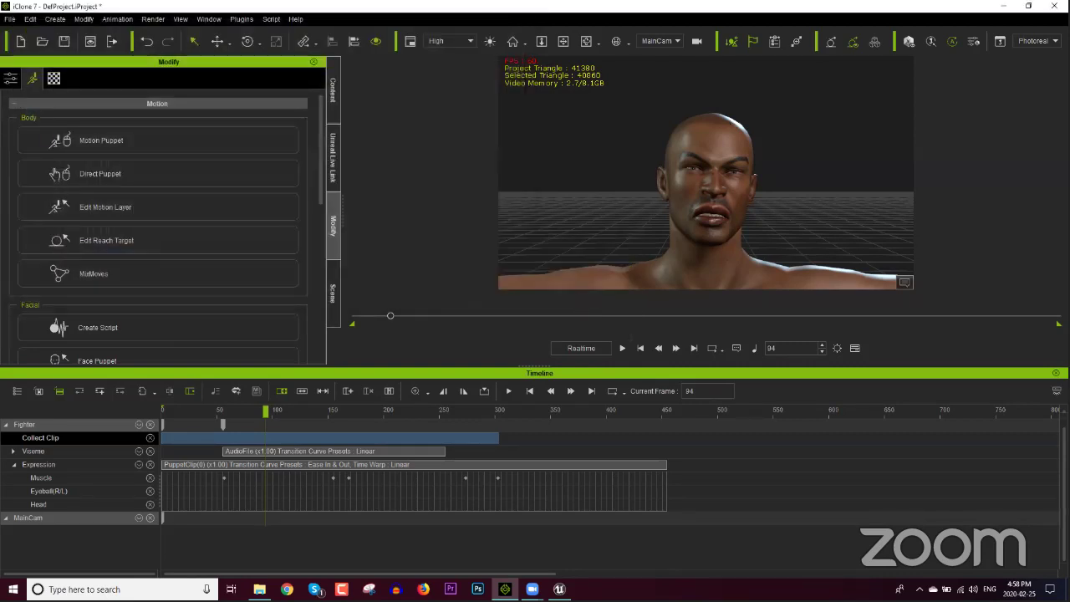
Close the Timeline and switch to the Unreal Editor's QA_Demo project in a maximized window.
left_click(1056, 373)
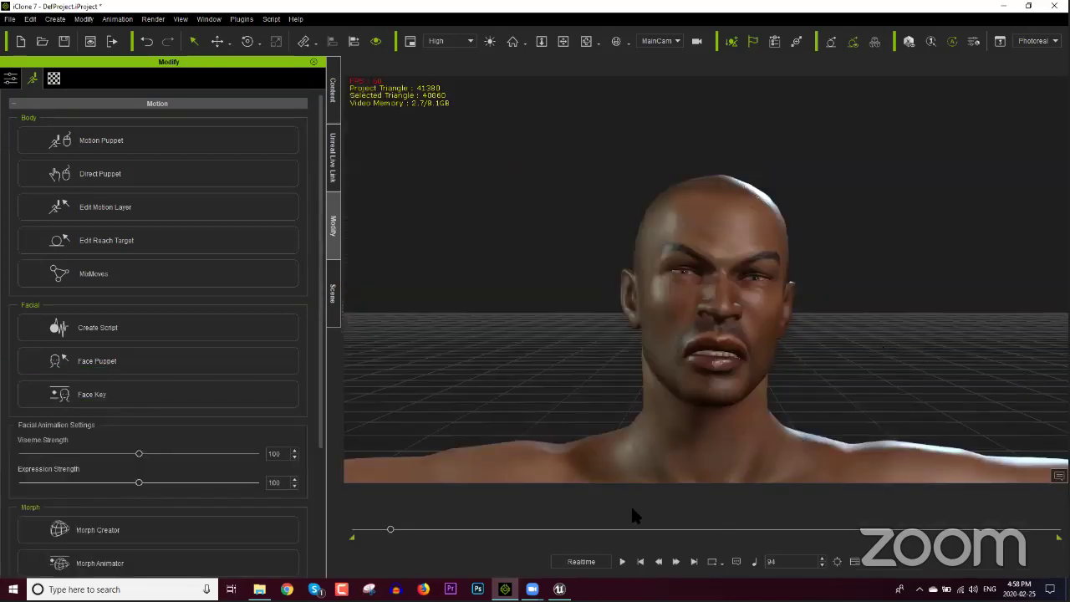
left_click(575, 542)
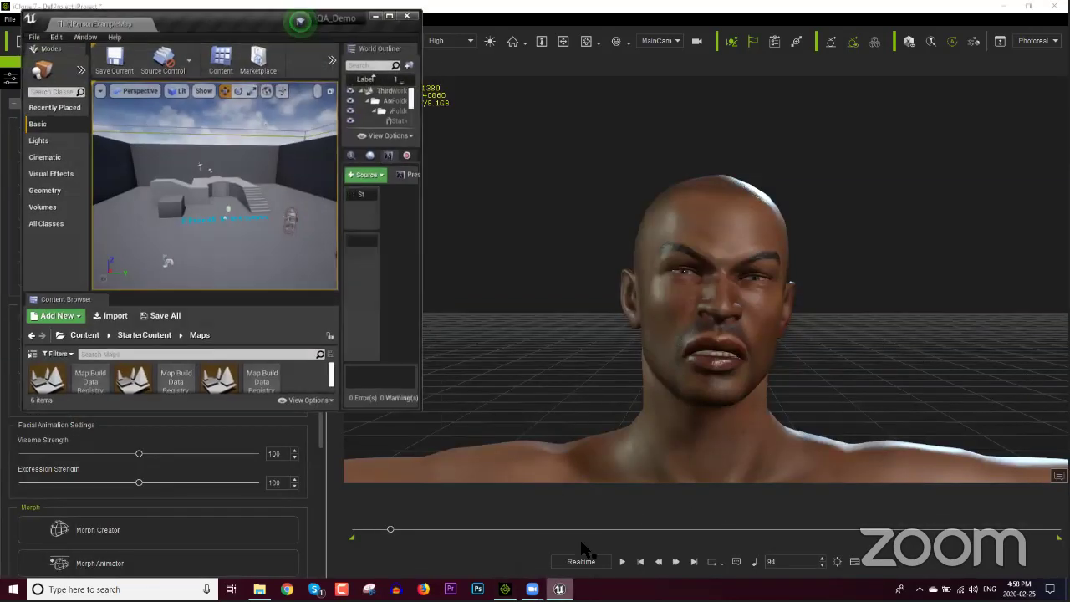
left_click(388, 14)
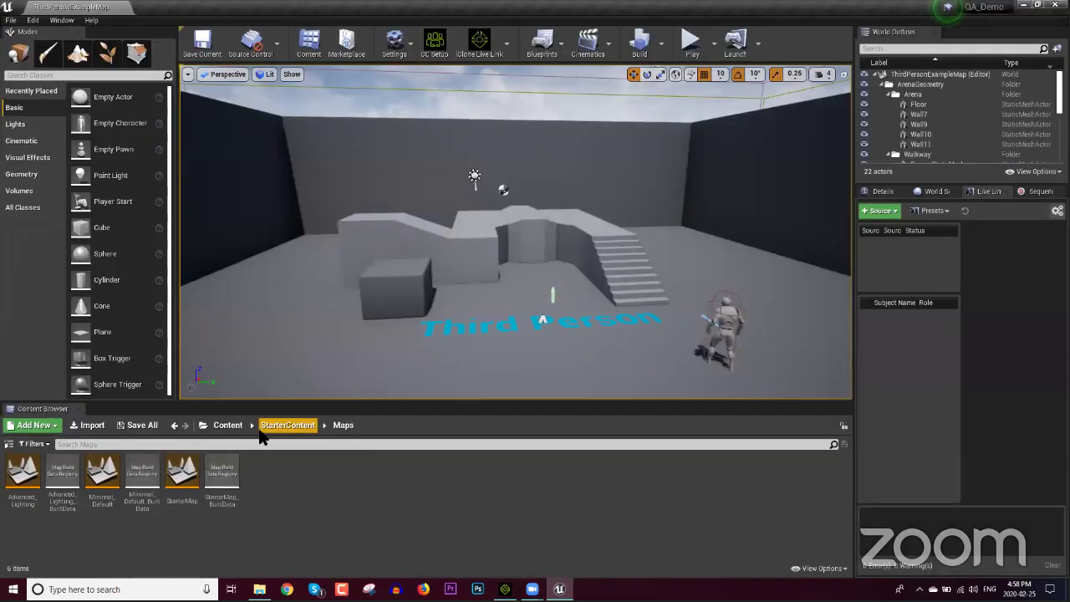
Go up to the project's root Content folder and open StarterContent.
left_click(229, 427)
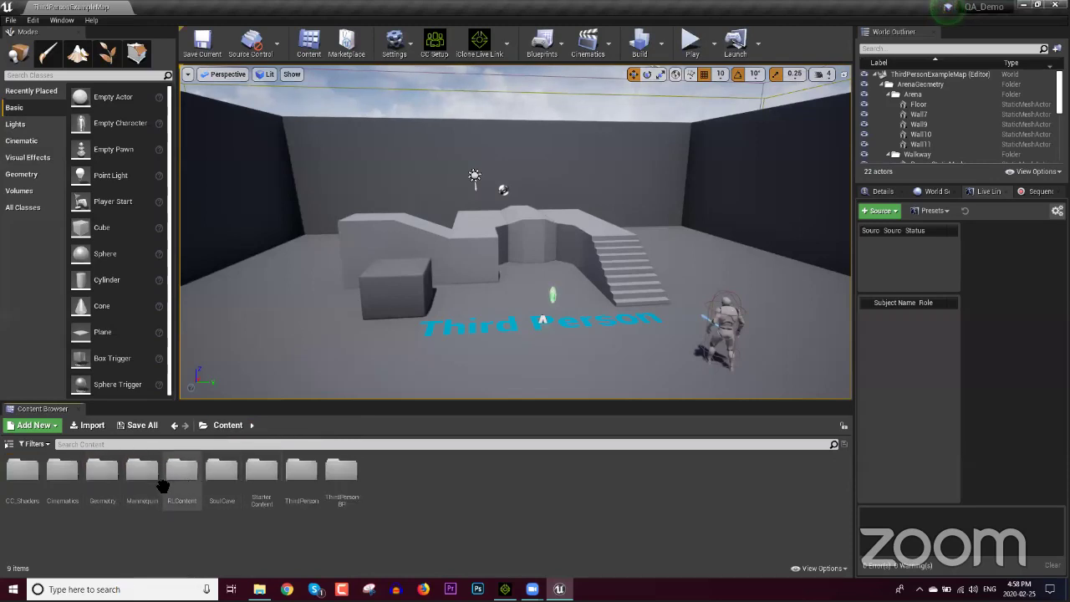
double_click(260, 471)
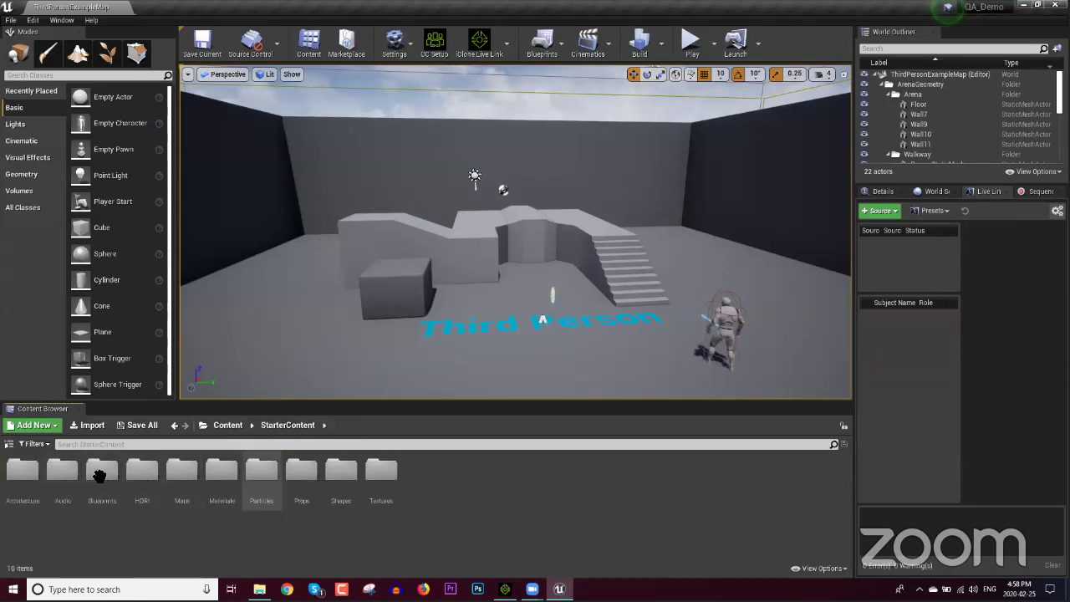
Open the Advanced_Lighting level from the StarterContent Maps folder.
double_click(181, 471)
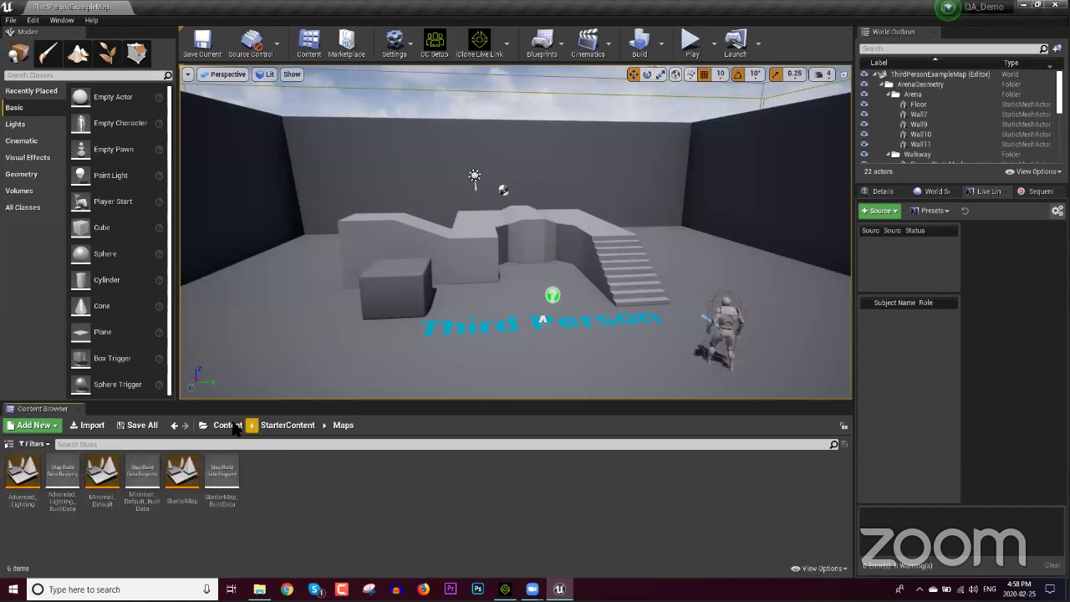
double_click(18, 478)
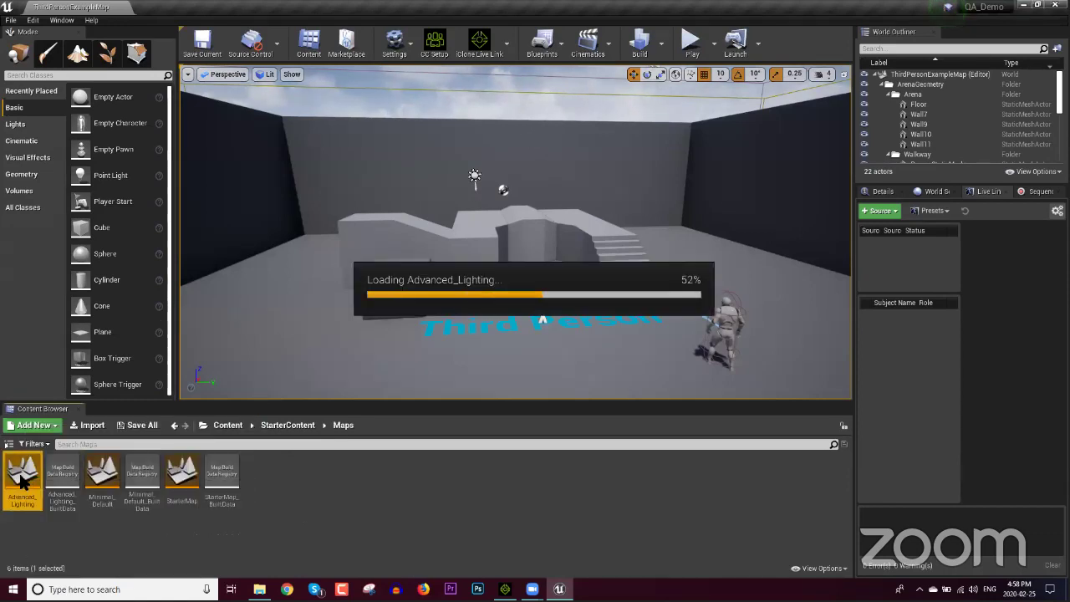
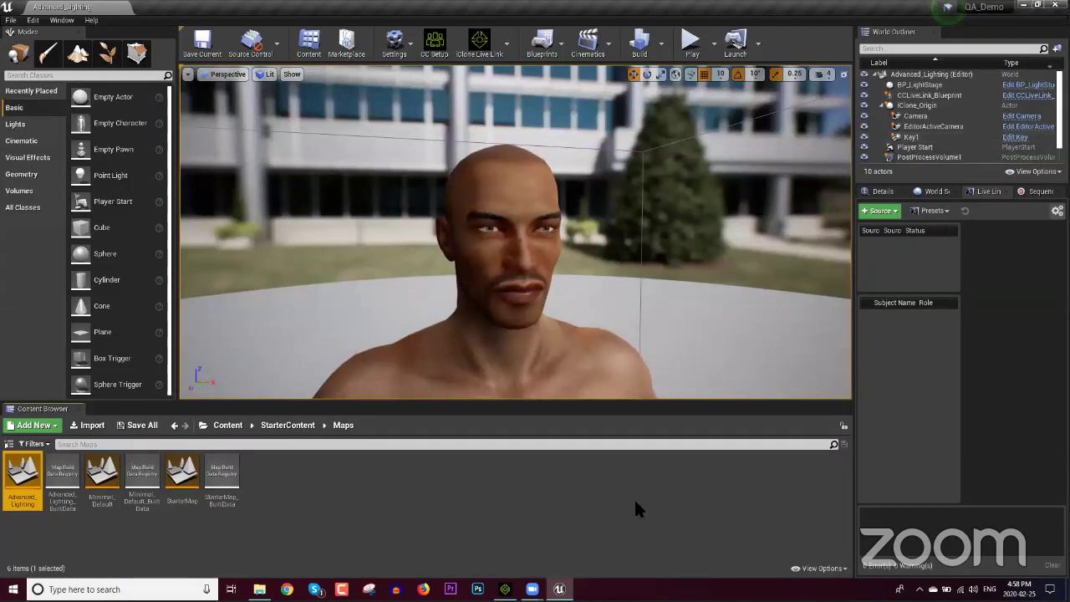
Switch to iClone, return the animation to its first frame, and activate the Unreal Live Link for the listed scene items.
left_click(505, 590)
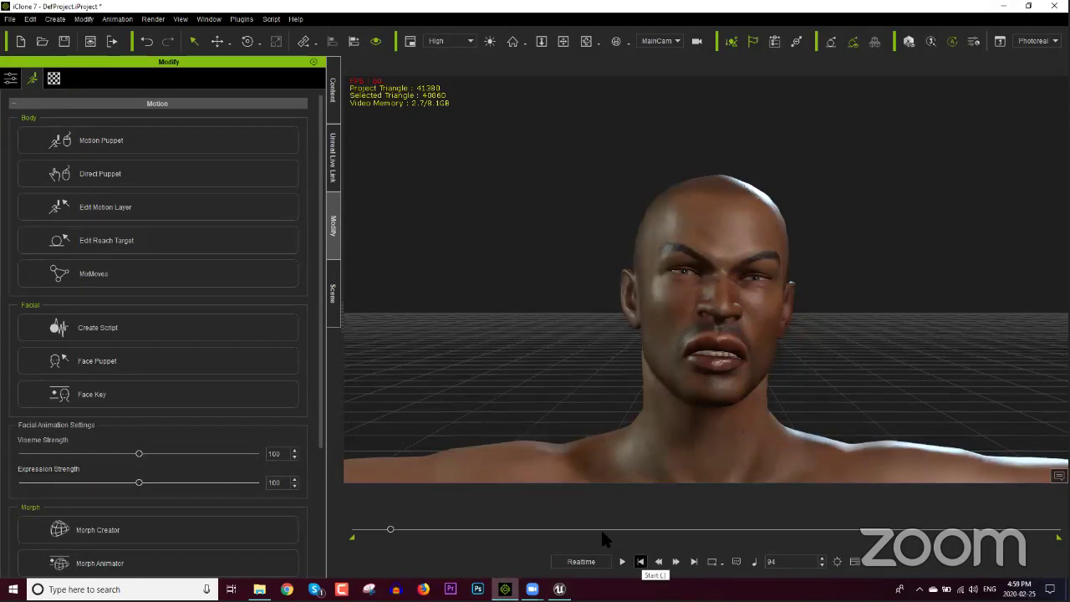
key("period")
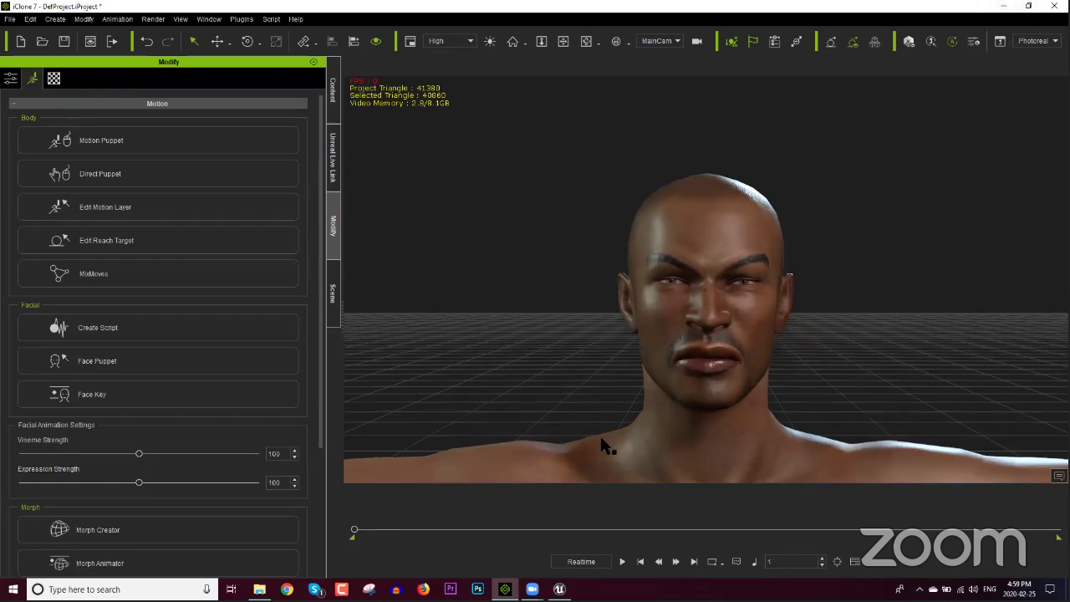
left_click(333, 160)
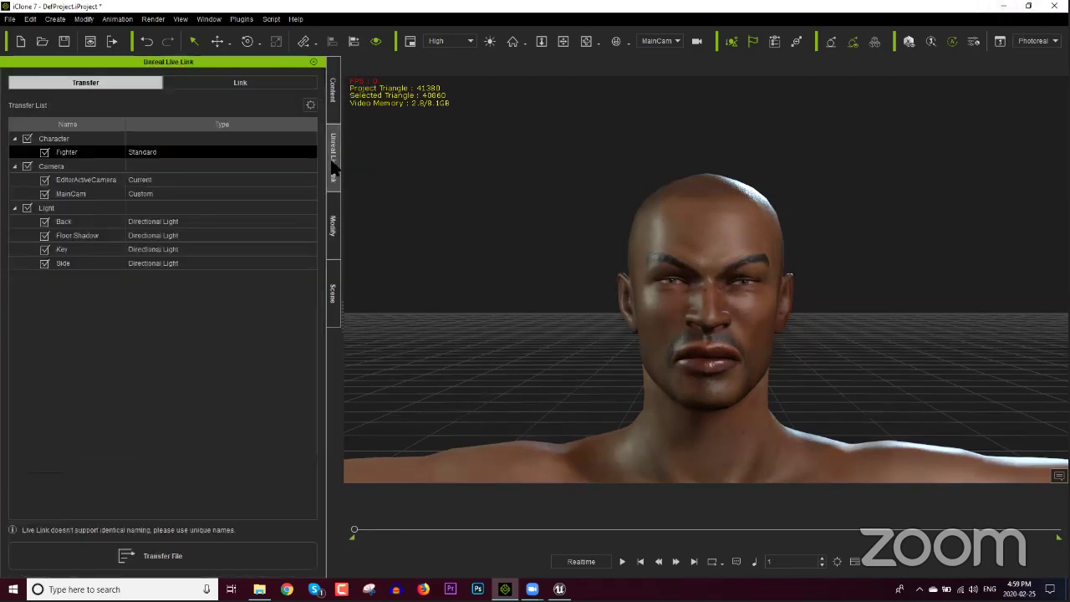
left_click(242, 18)
mouse_move(351, 105)
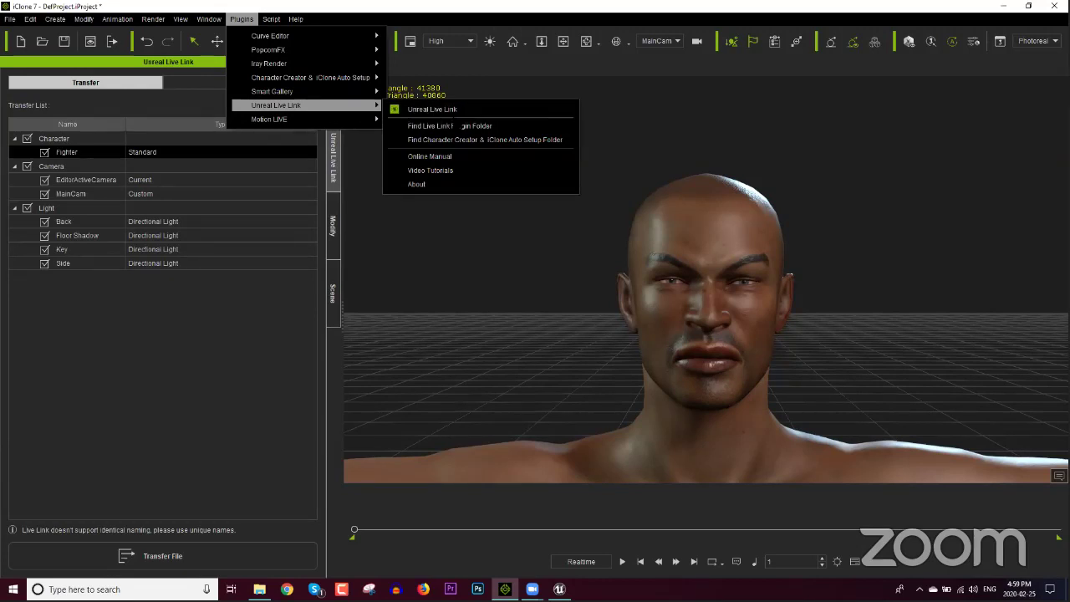
left_click(353, 26)
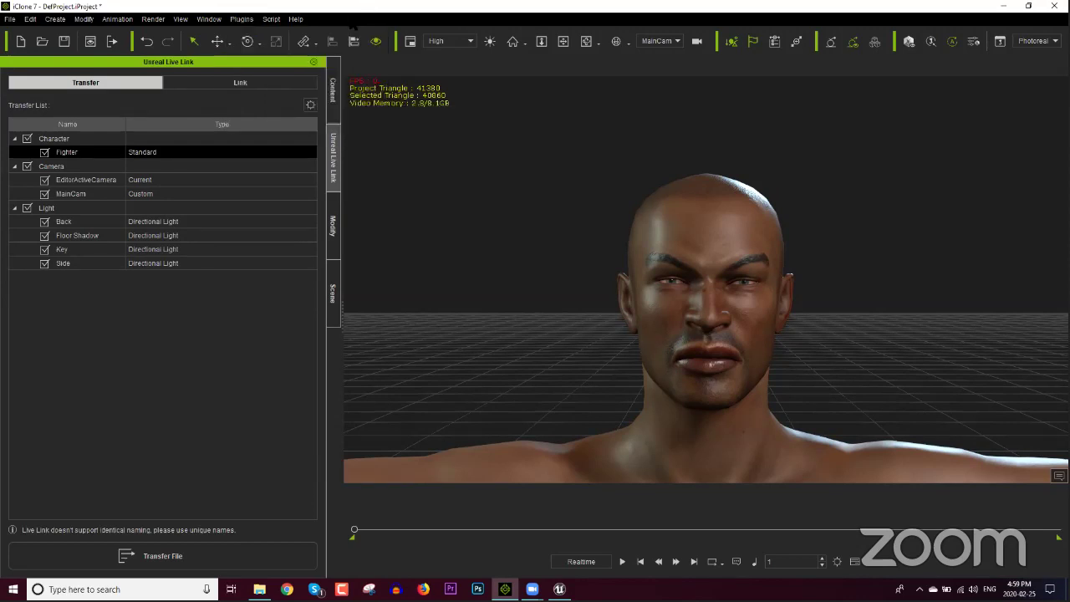
left_click(216, 84)
left_click(176, 565)
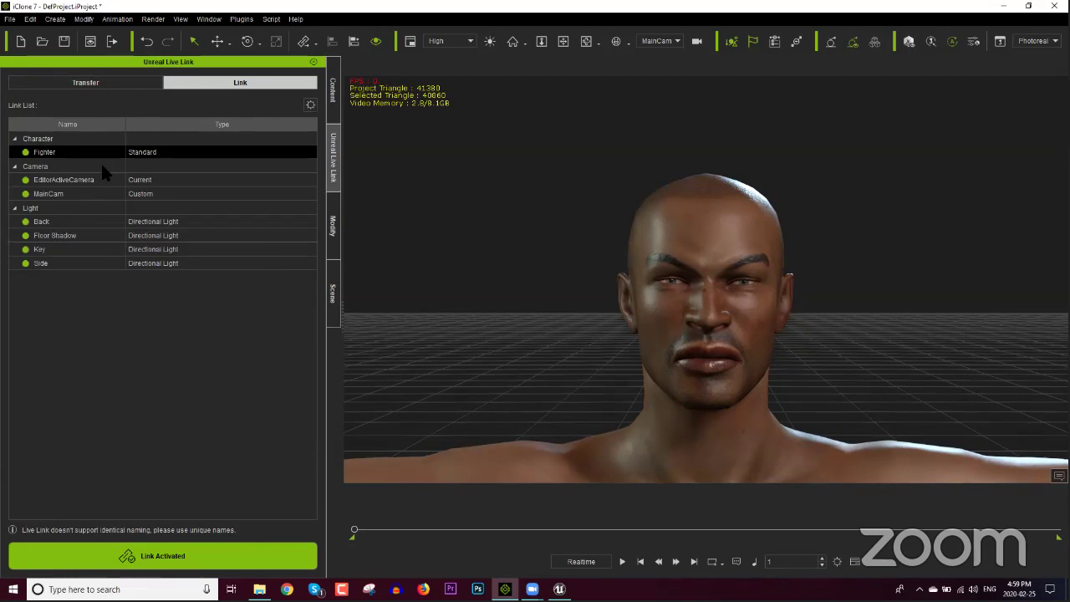
left_click(132, 90)
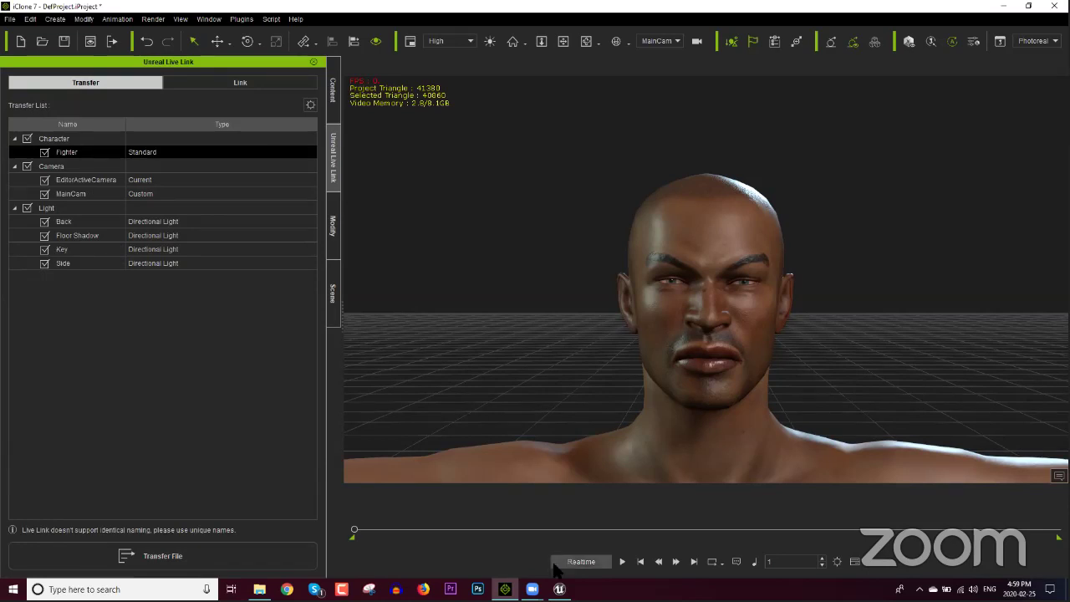
Restore the iClone and Unreal Editor windows from full screen and enlarge the Unreal window beside the iClone viewport.
left_click(1028, 6)
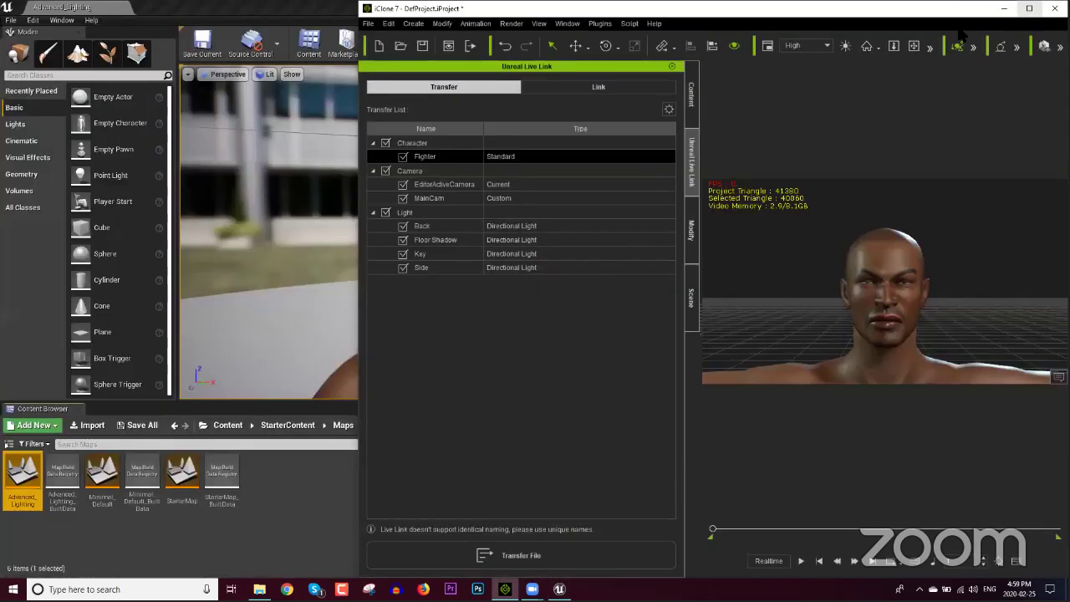
left_click(278, 15)
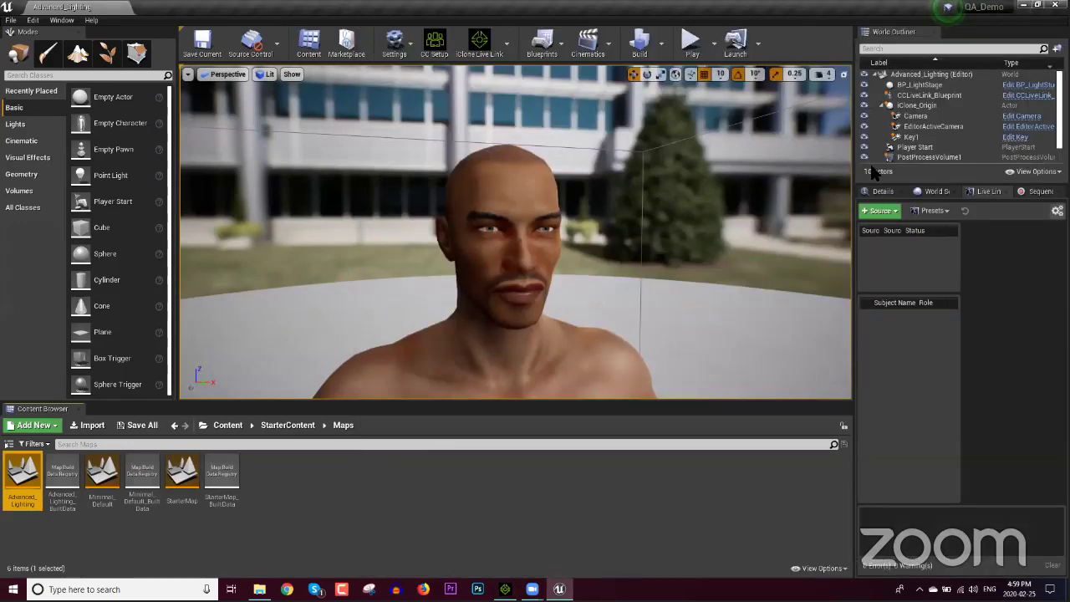
left_click(1037, 6)
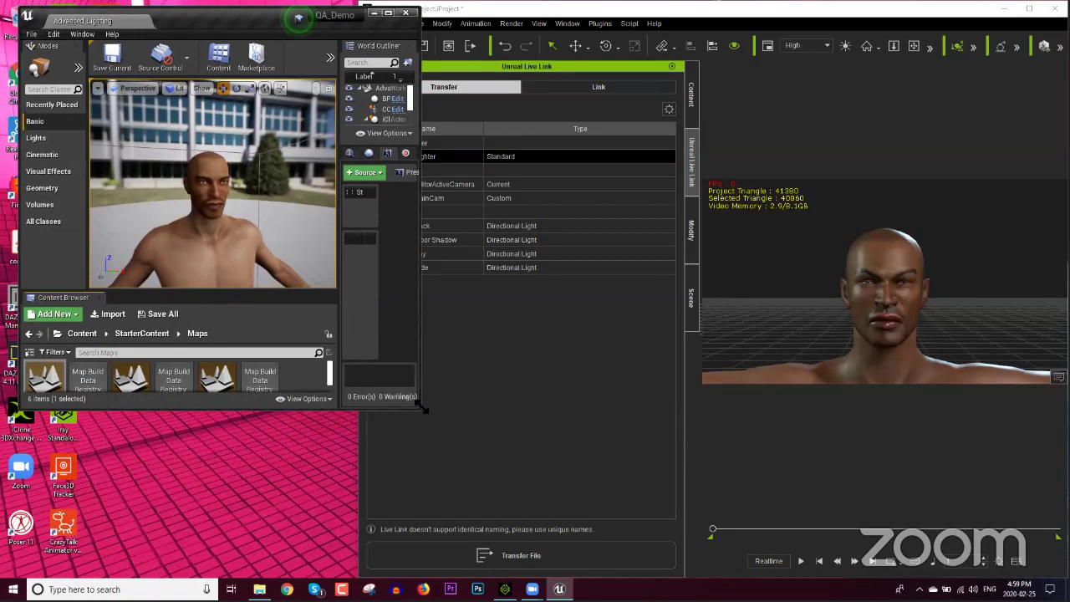
left_click_drag(420, 409, 650, 577)
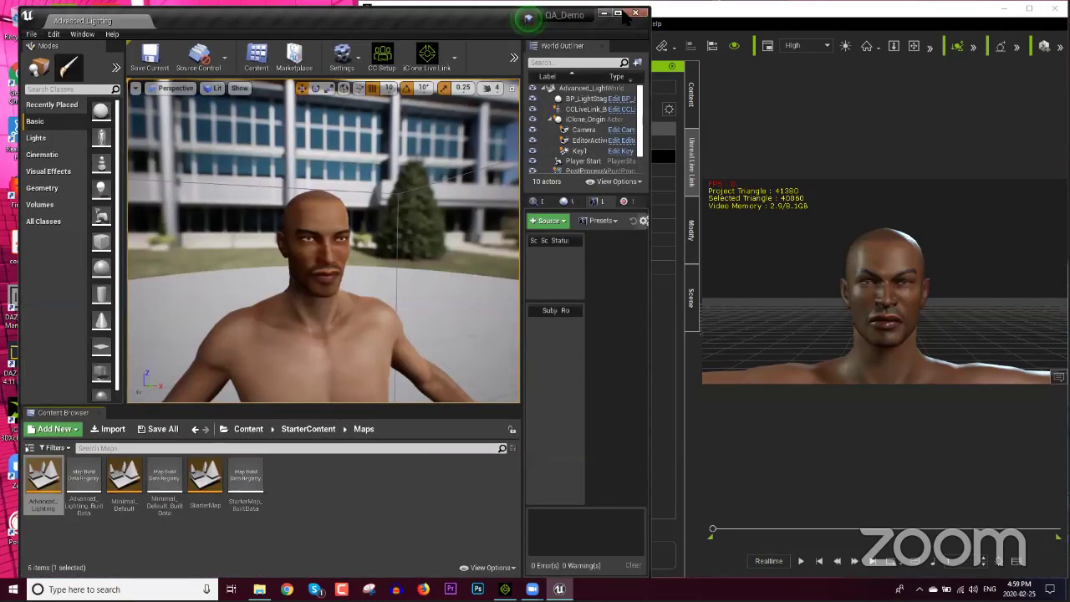
Maximize the Unreal Editor and add iClone LiveLink as a live link source.
left_click(618, 14)
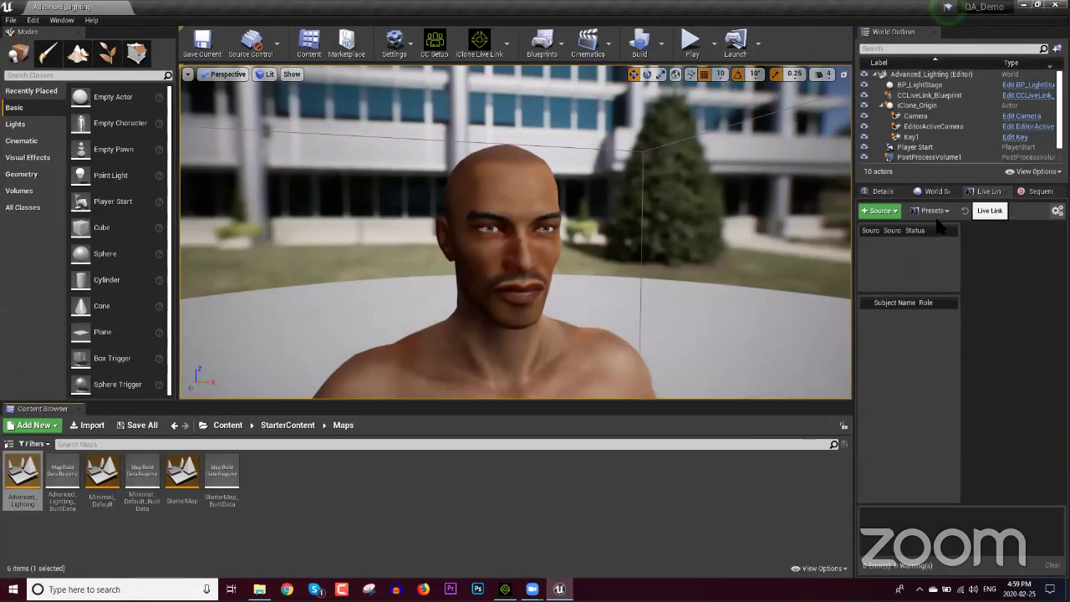
left_click(880, 211)
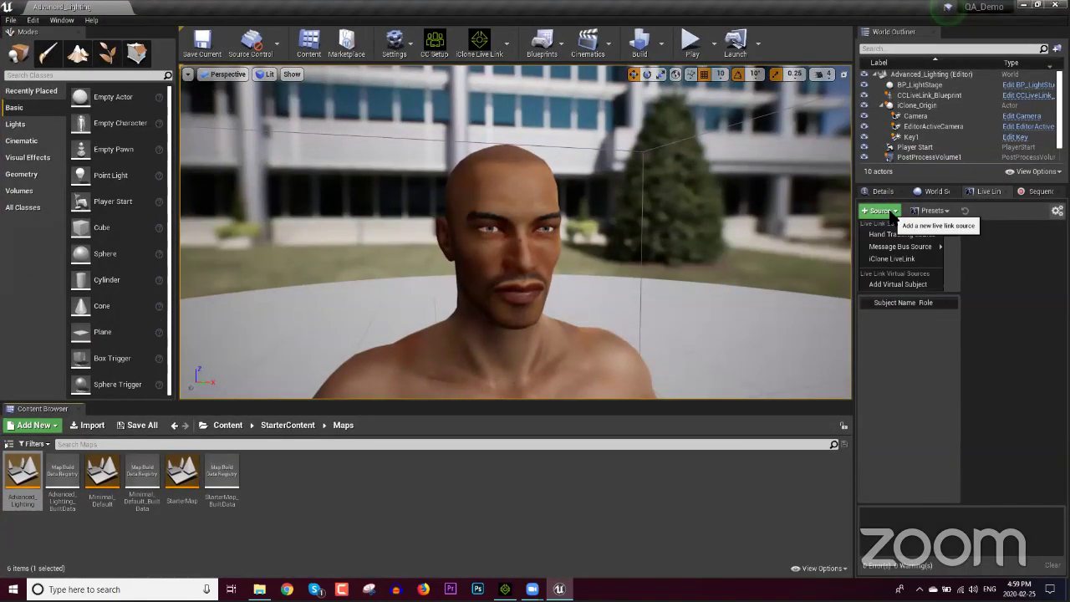
left_click(894, 258)
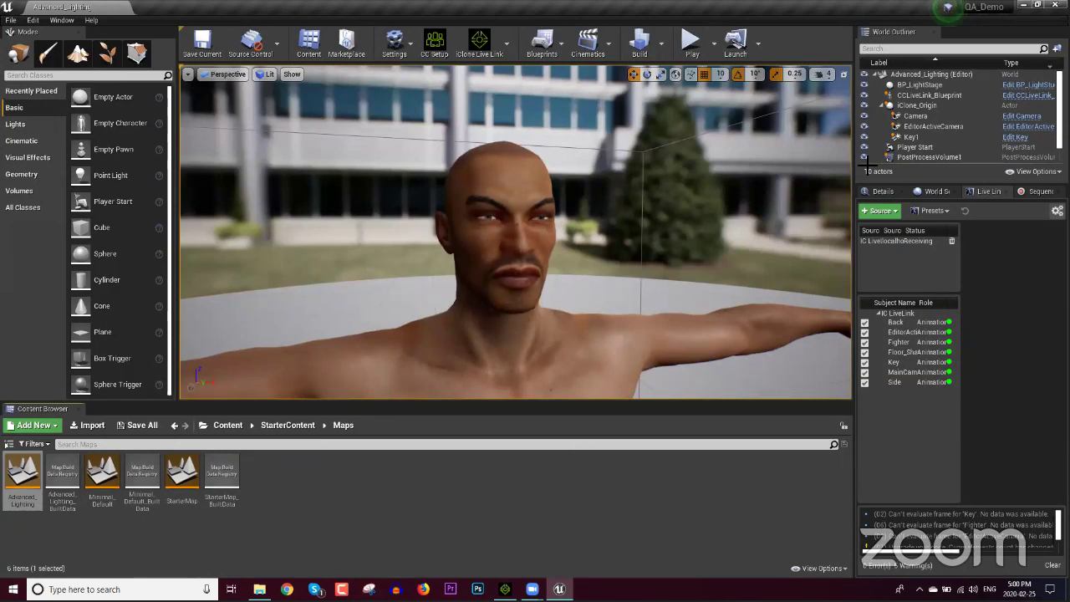
Restore the Unreal window beside iClone and scrub the iClone timeline to test the linked facial animation.
left_click(1037, 5)
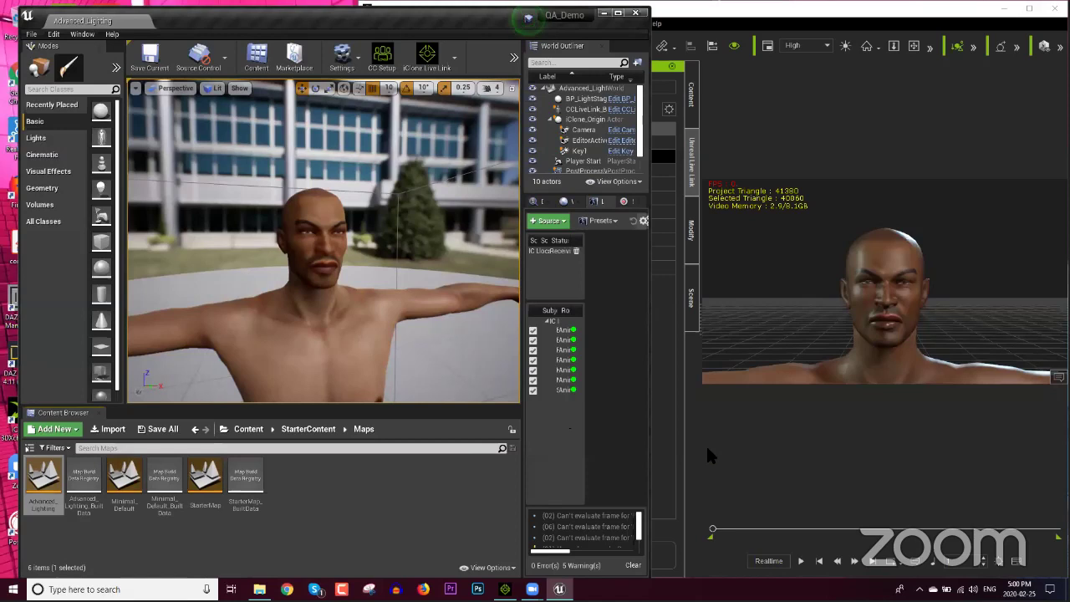
left_click(708, 519)
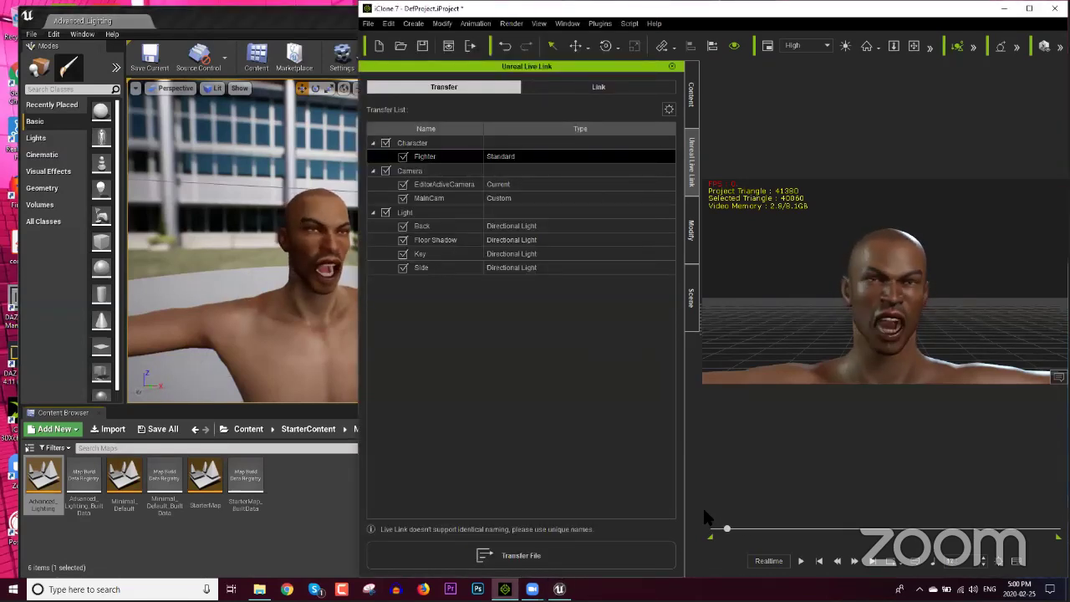
left_click(266, 32)
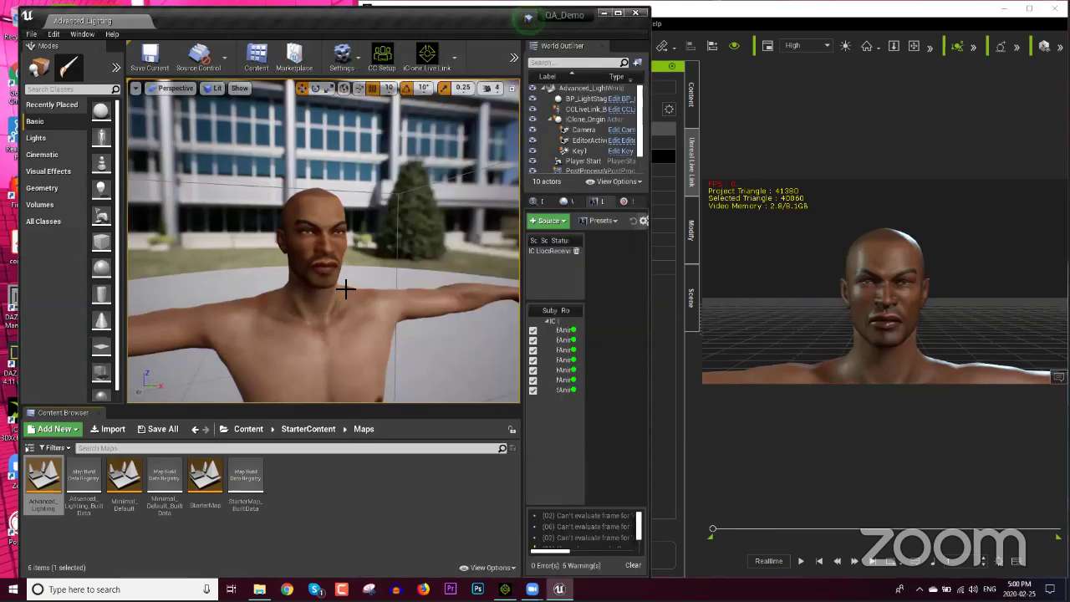
Expand the Unreal viewport to fill its window and play the iClone animation to compare both characters.
left_click(338, 288)
key("F11")
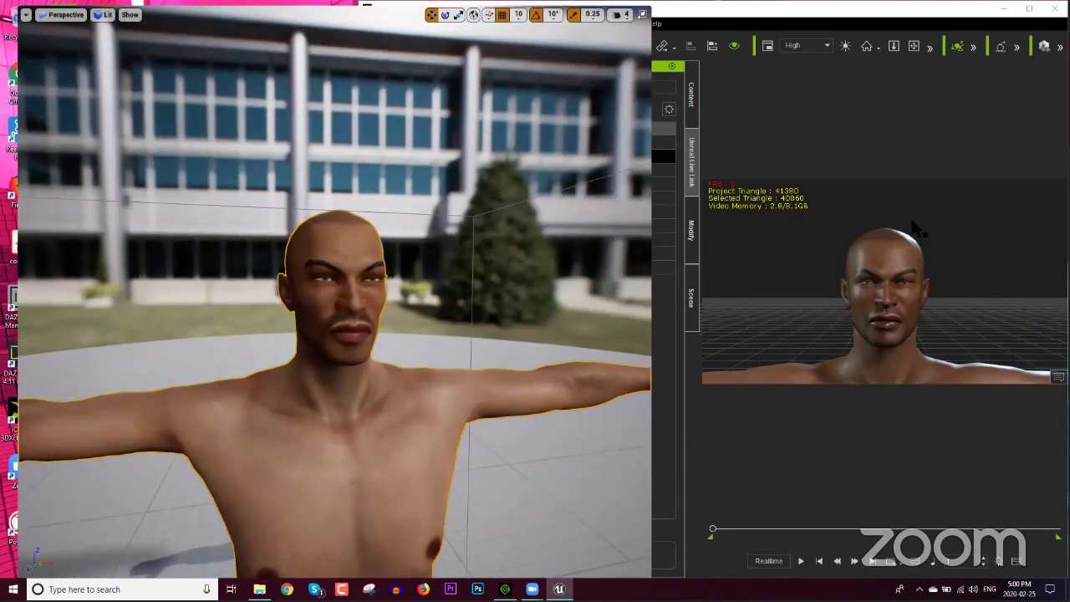
left_click(807, 107)
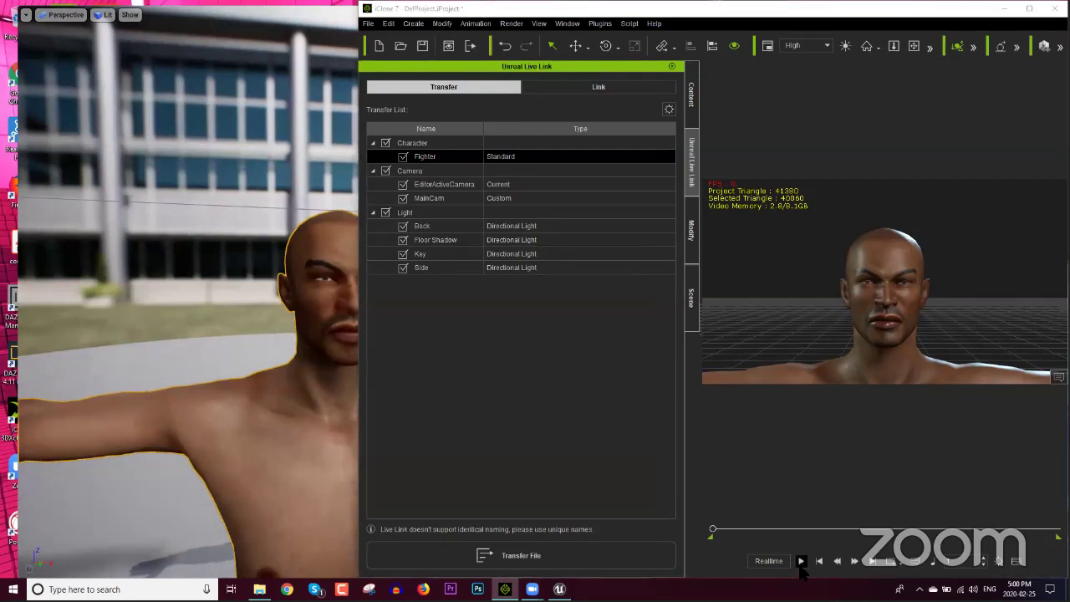
left_click(291, 189)
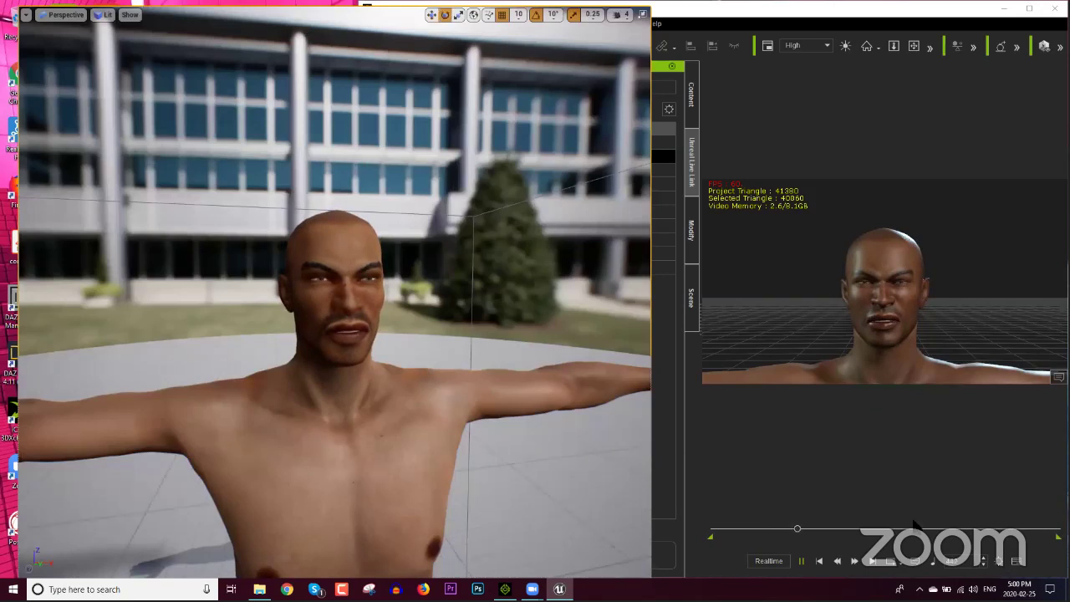
Shorten the iClone playback range to end at about frame 396 and stop playback there.
left_click(664, 139)
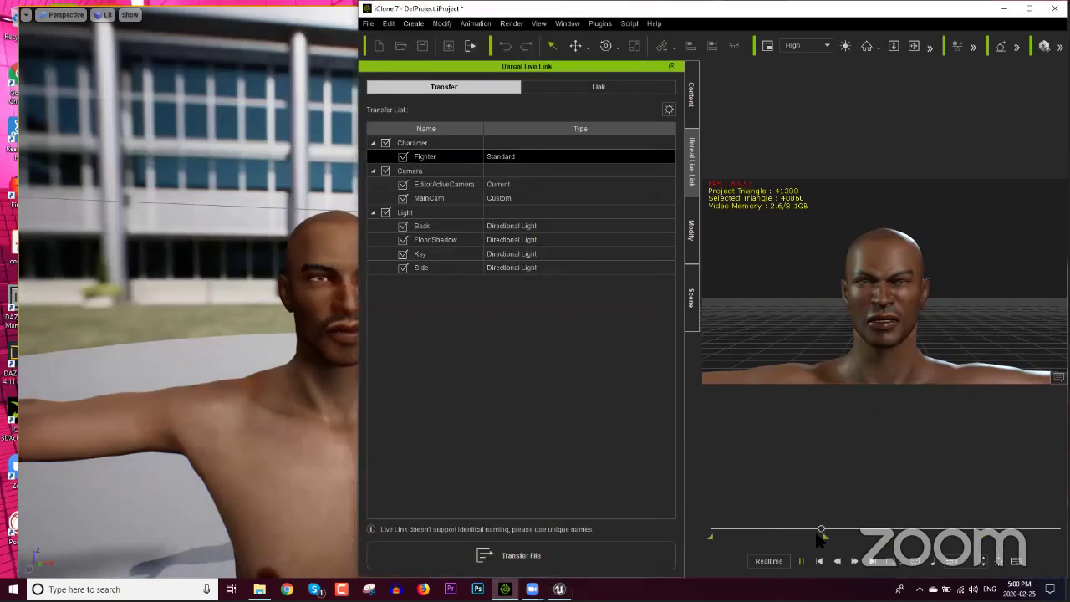
left_click(788, 530)
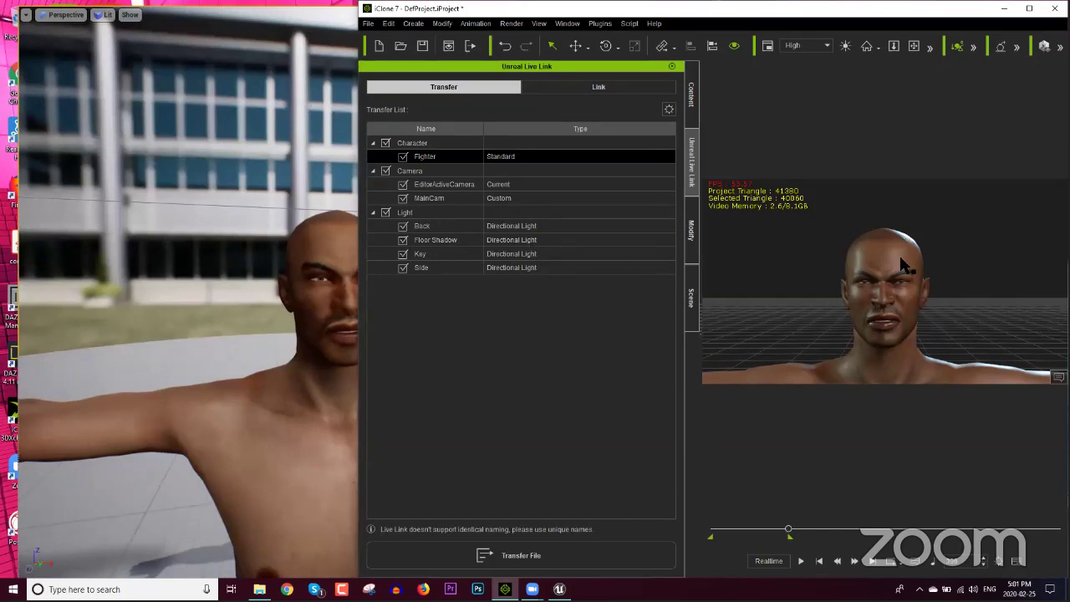
Maximize iClone and save the project over the existing ComeOnPunkFacialAnimationProject file in the iC7 to Unreal folder.
double_click(878, 12)
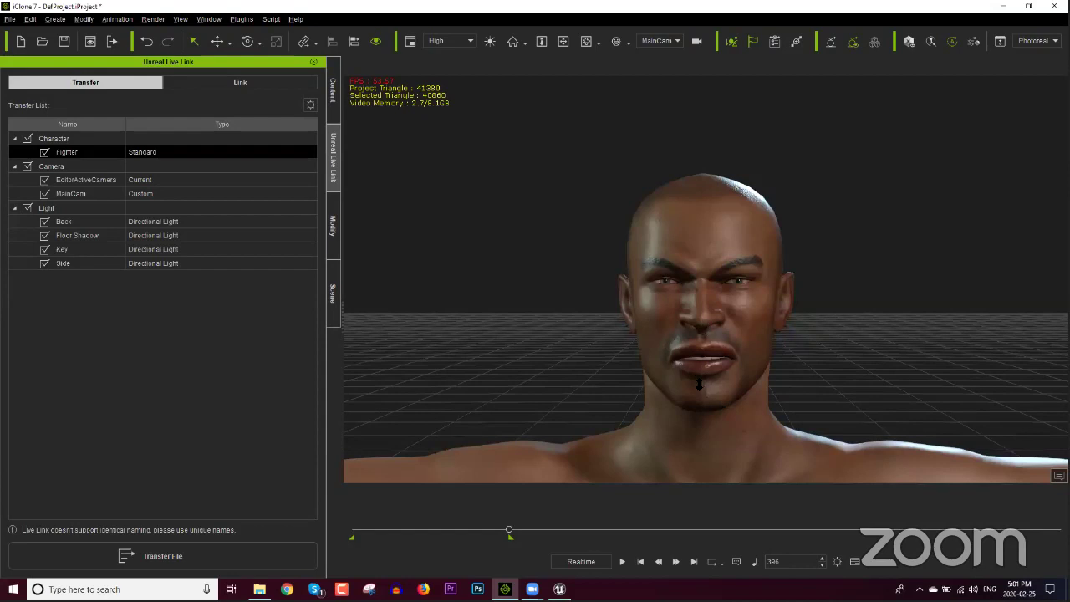
scroll(699, 382, "down", 5)
scroll(668, 365, "up", 2)
right_click_drag(695, 331, 605, 224)
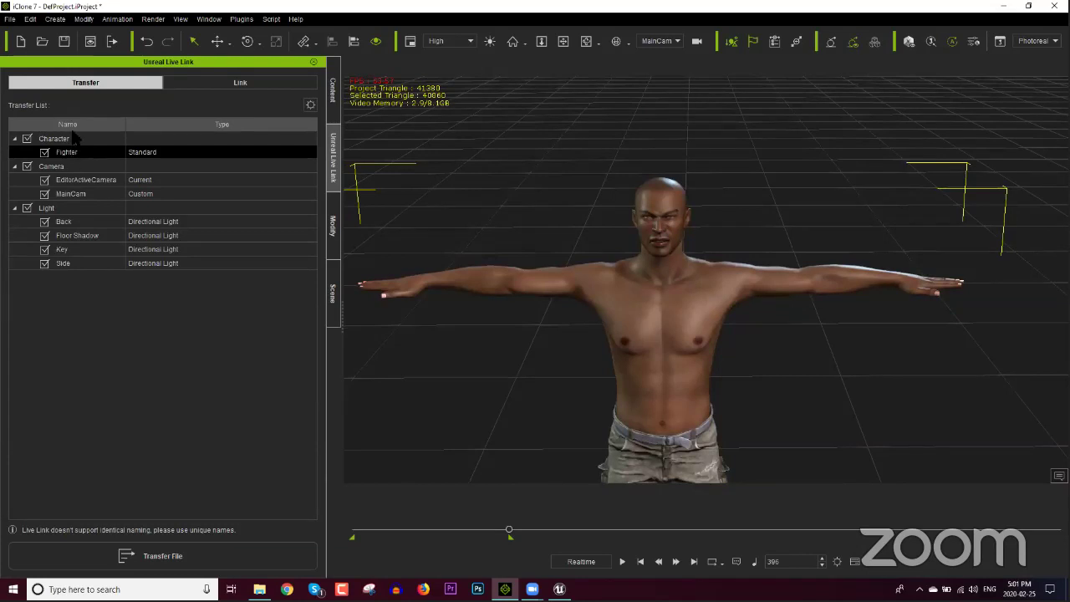
left_click(10, 18)
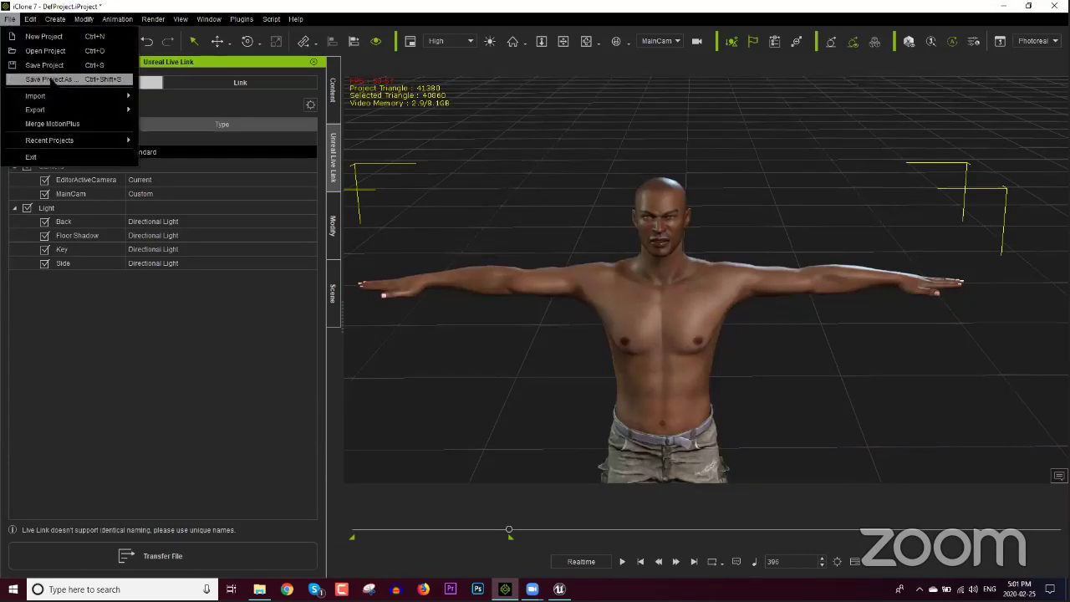
left_click(52, 79)
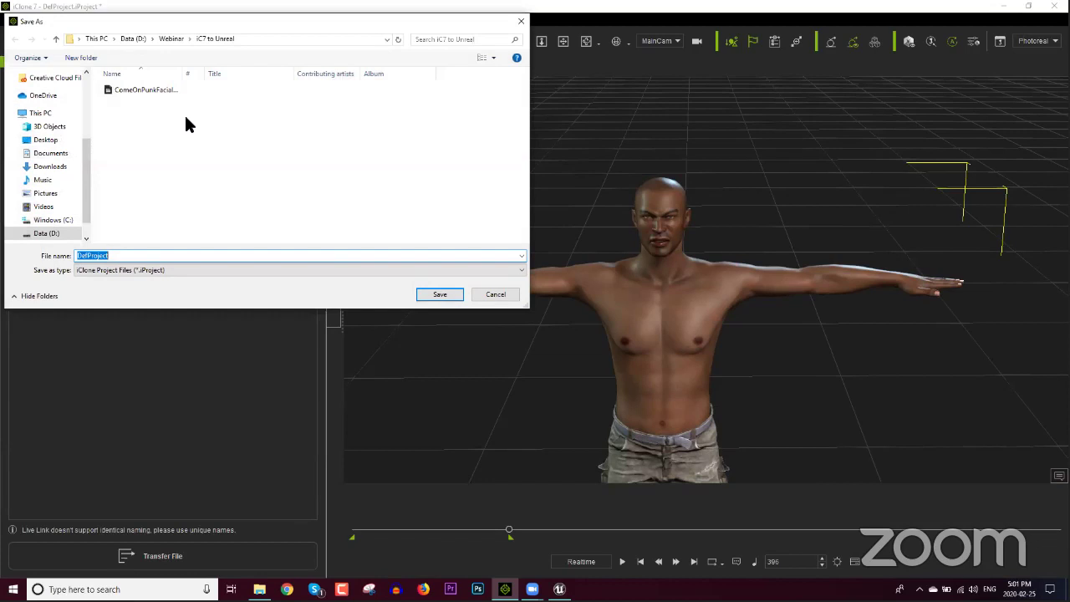
left_click(152, 90)
left_click(440, 292)
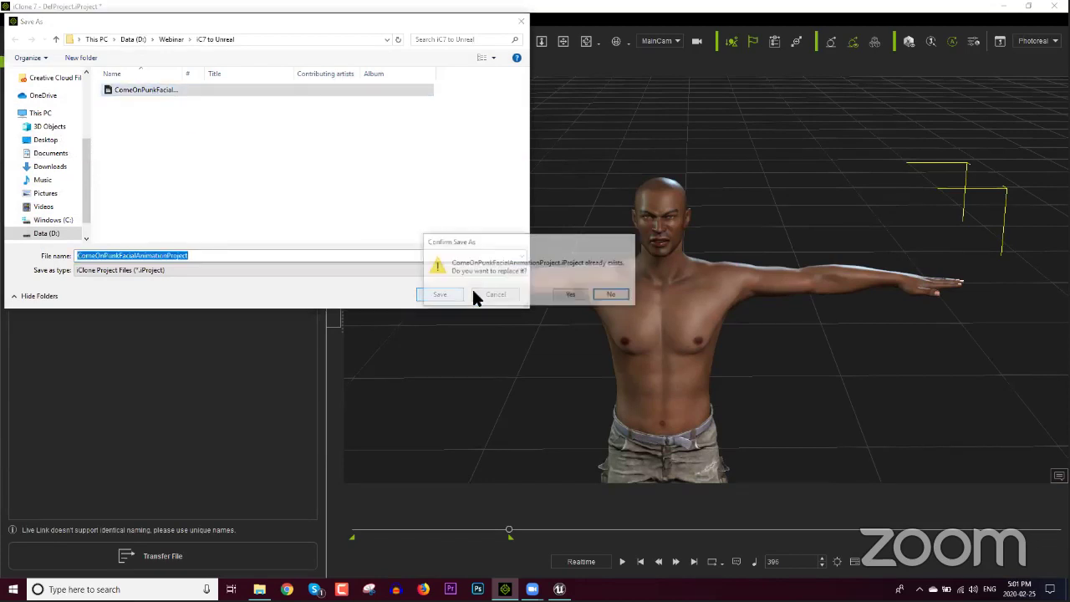
left_click(575, 294)
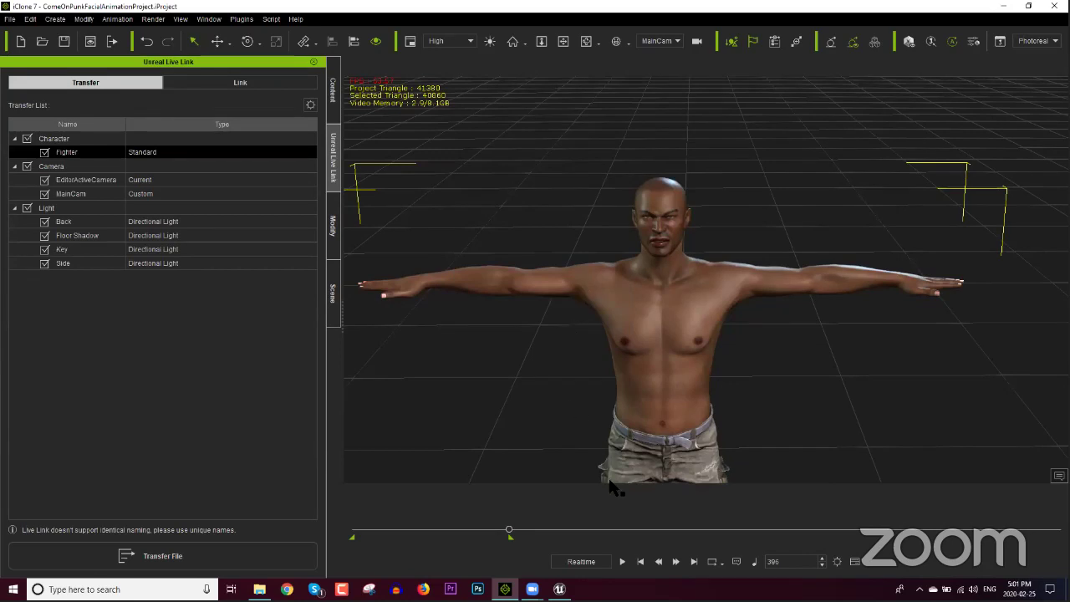
Return the animation to the first frame and switch the viewport to the Preview camera.
left_click(658, 561)
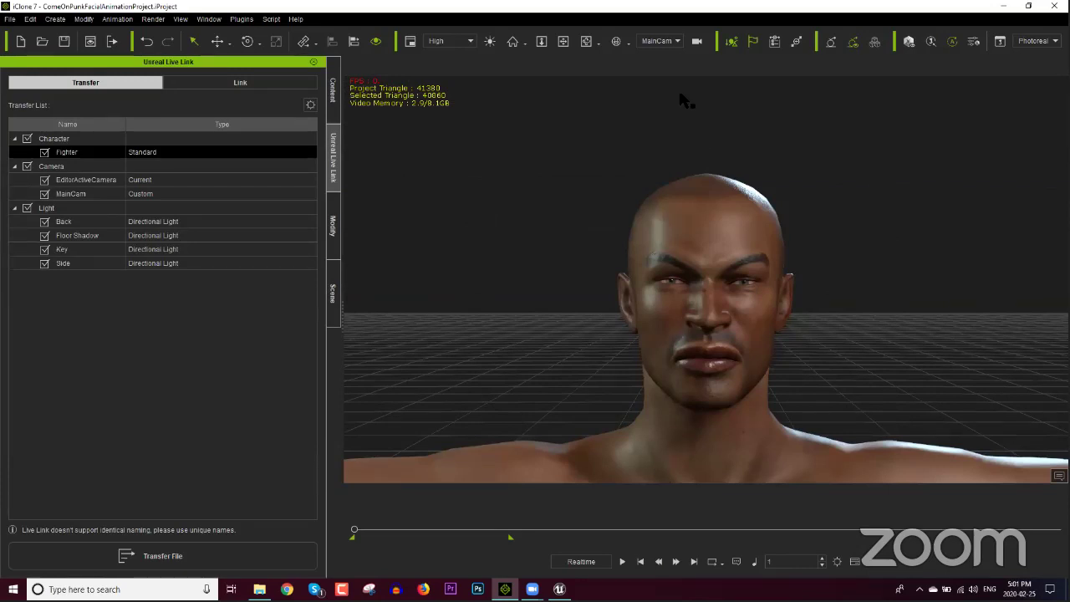
left_click(672, 41)
left_click(669, 51)
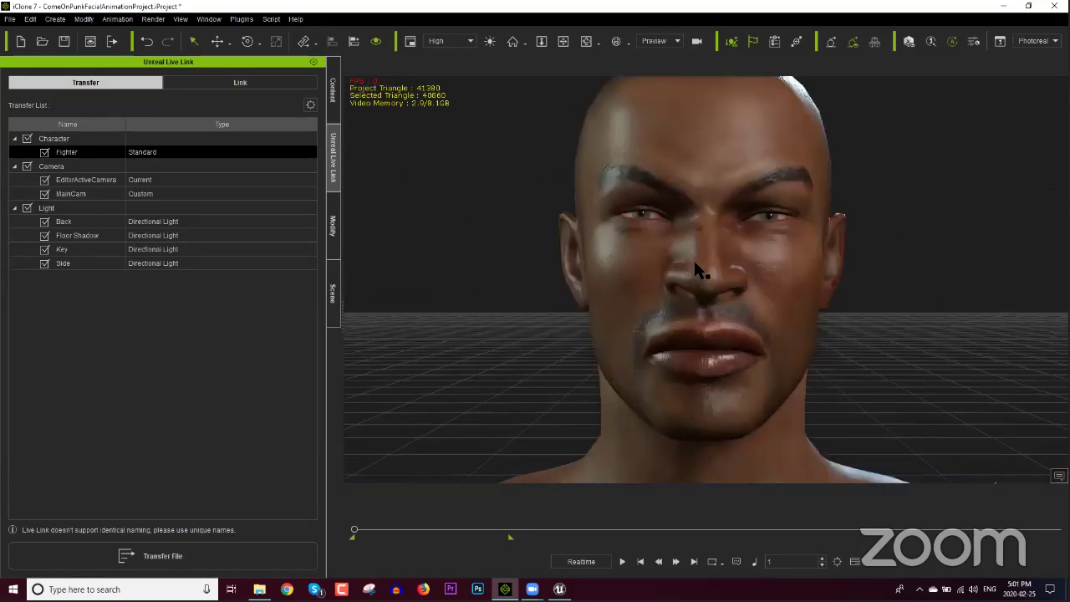
Select the MainCam camera object in front of the fighter and display it in the scene list.
scroll(698, 318, "down", 5)
right_click_drag(702, 306, 543, 265)
left_click(543, 265)
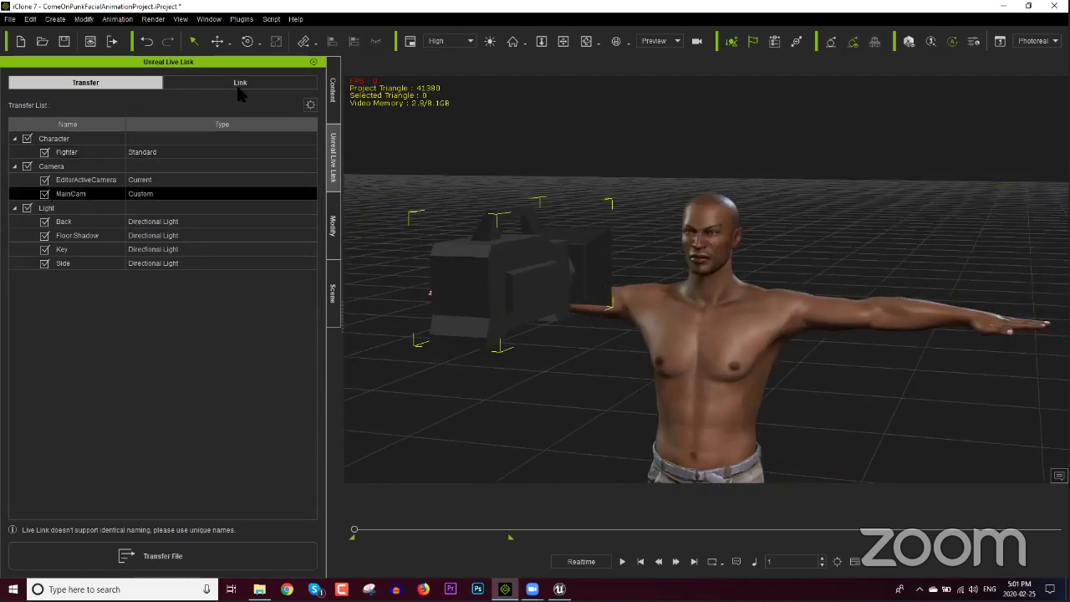
left_click(333, 294)
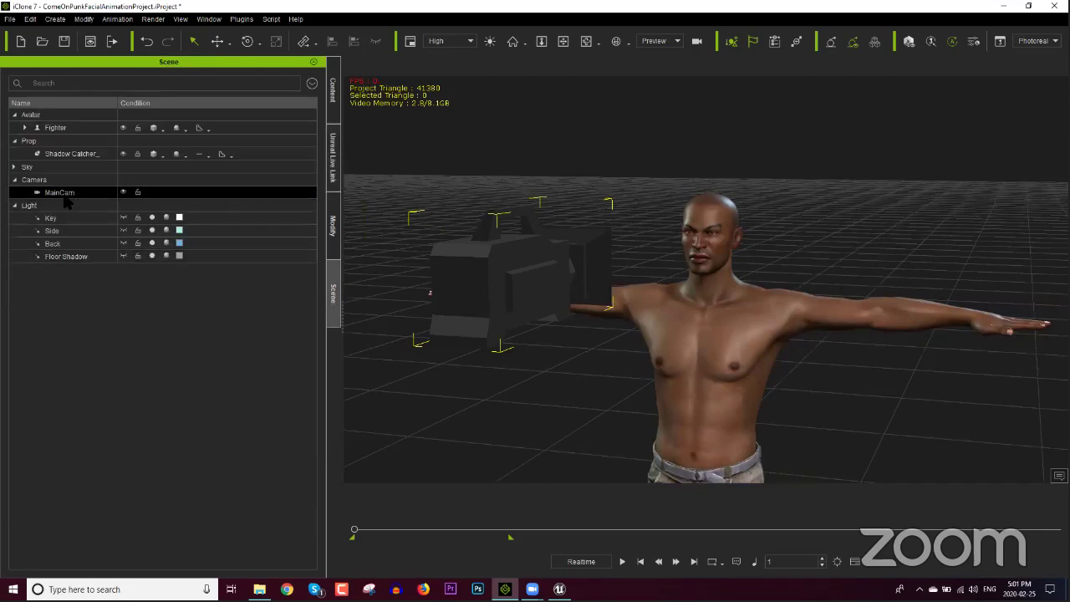
Hide the MainCam camera object and select the Fighter avatar in the viewport.
left_click(123, 192)
left_click(730, 336)
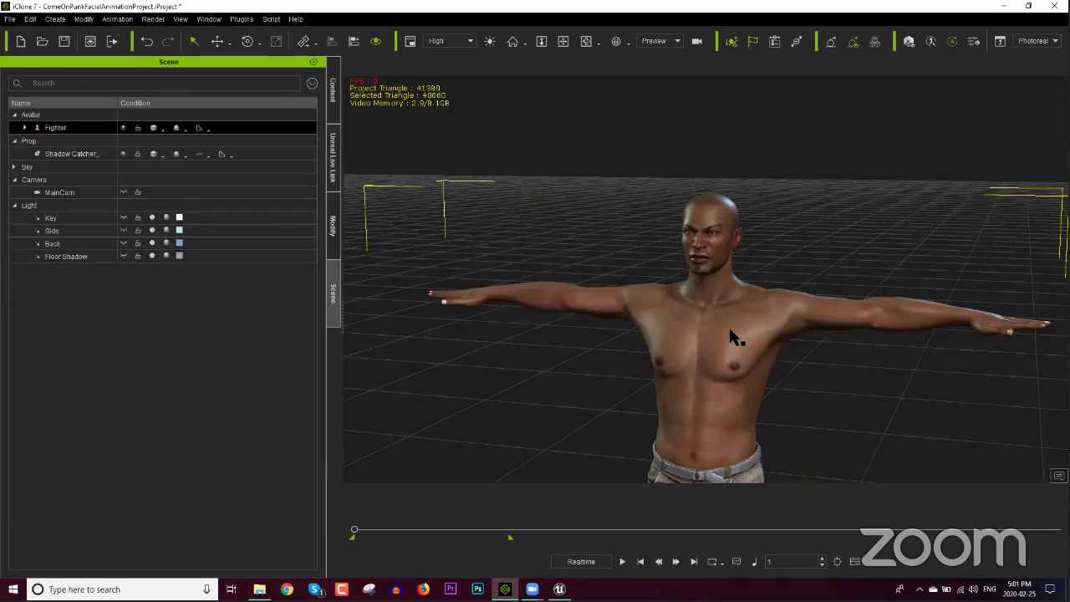
Browse the custom Motion folders in the animation content library.
left_click(333, 92)
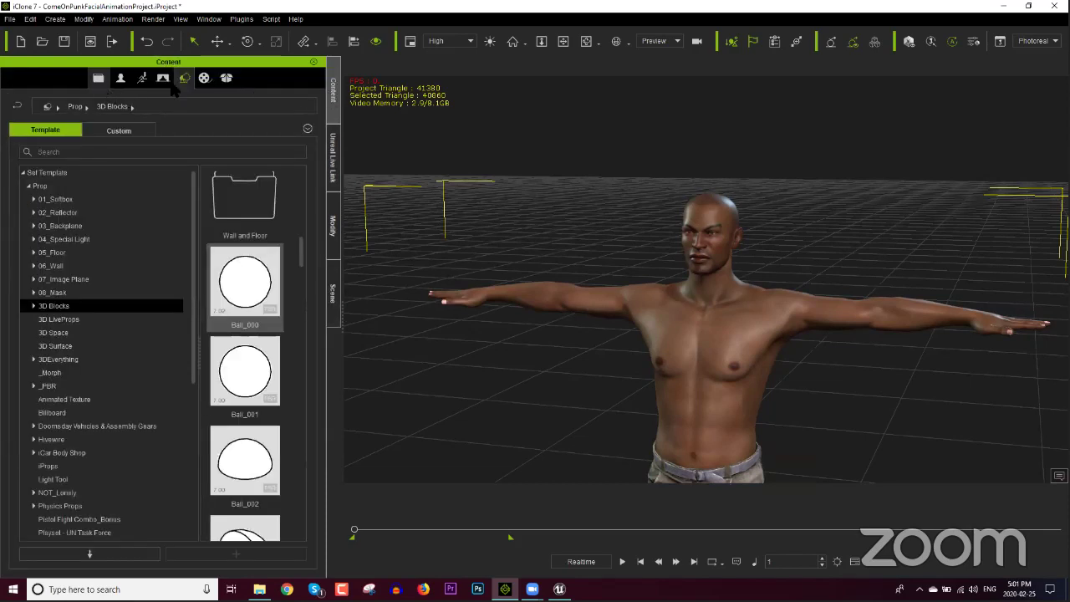
left_click(142, 79)
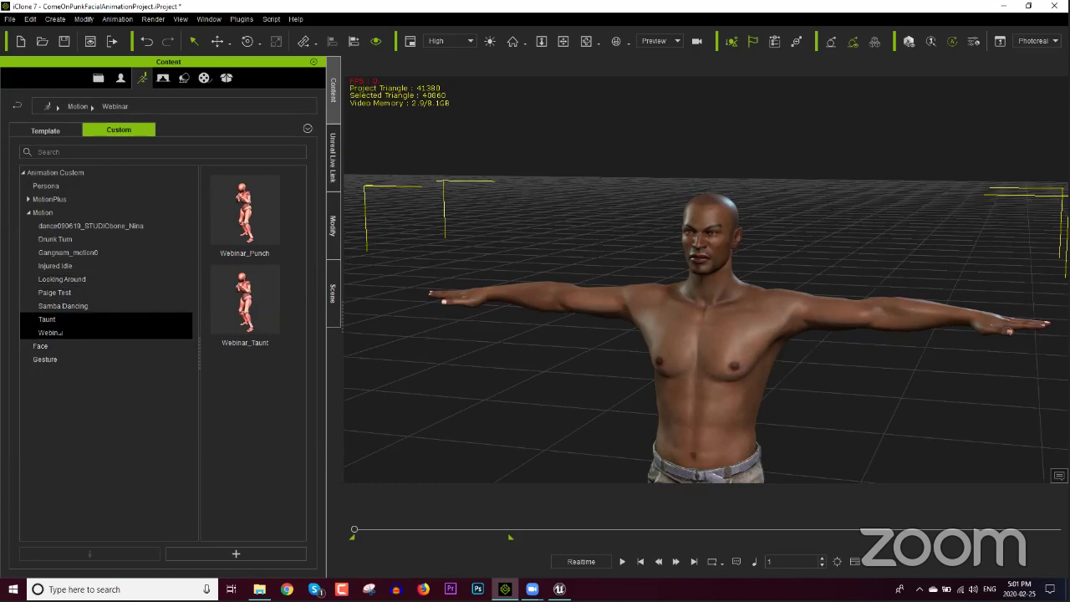
left_click(64, 215)
left_click_drag(301, 260, 297, 514)
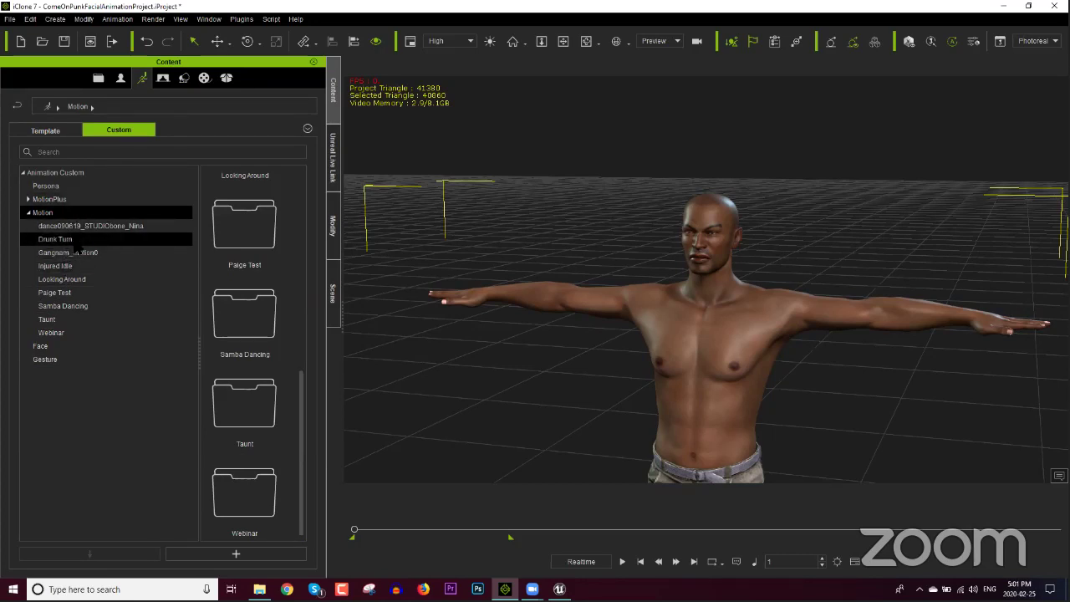
Apply the Test Motion file from the iC7 to Unreal folder to the Fighter character.
left_click(259, 589)
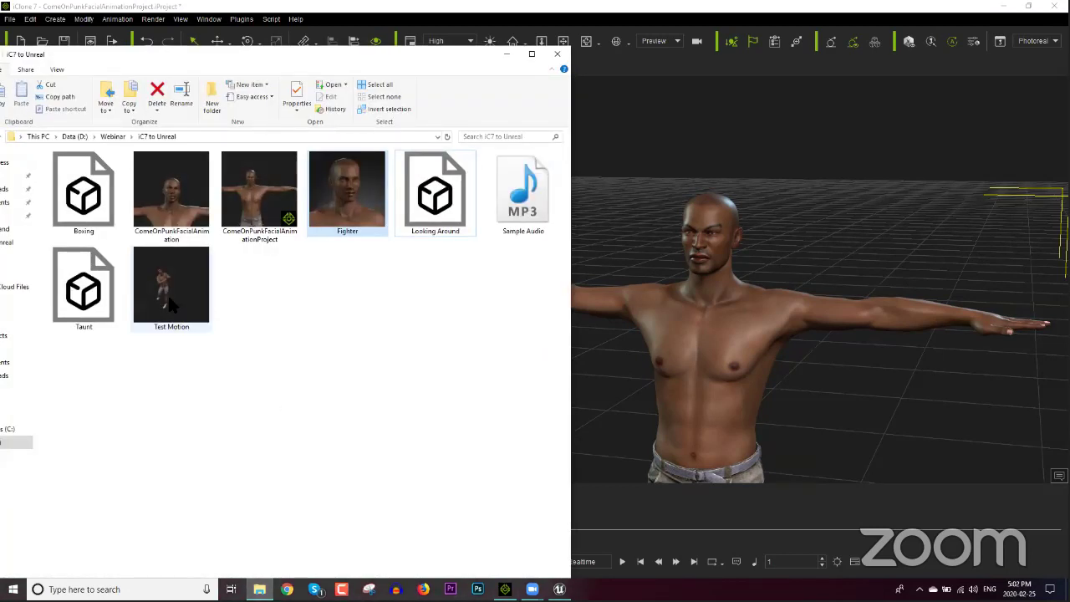
left_click(171, 305)
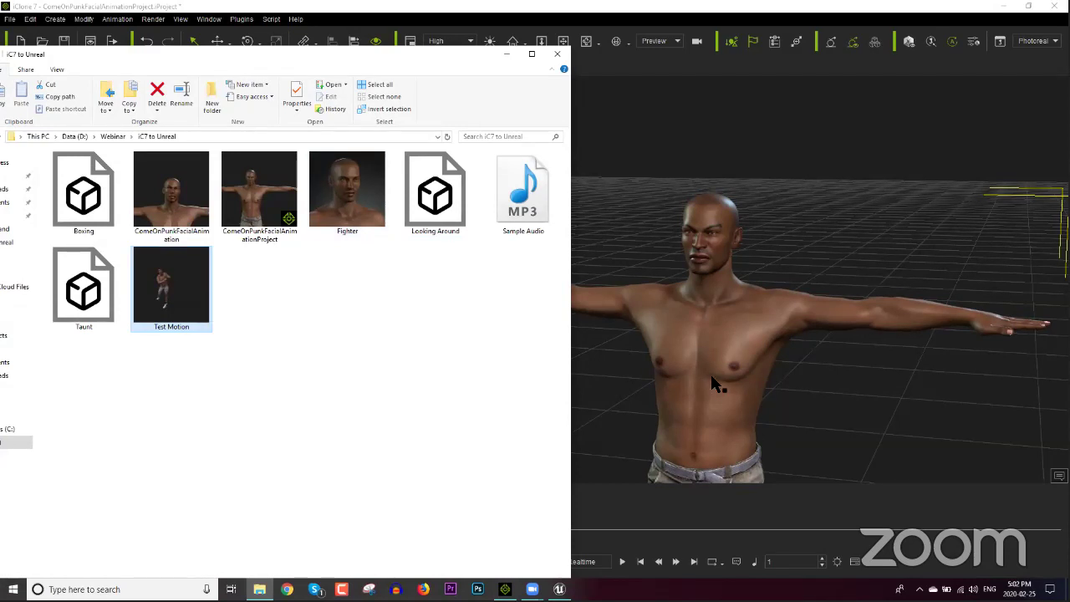
right_click(711, 332)
left_click(752, 484)
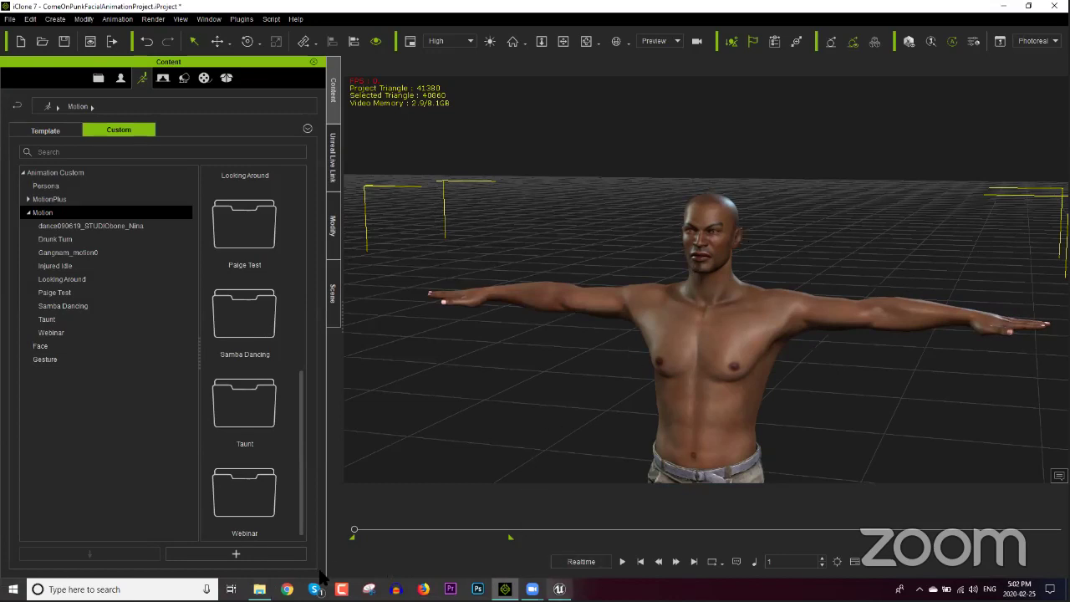
mouse_move(259, 589)
left_click(264, 544)
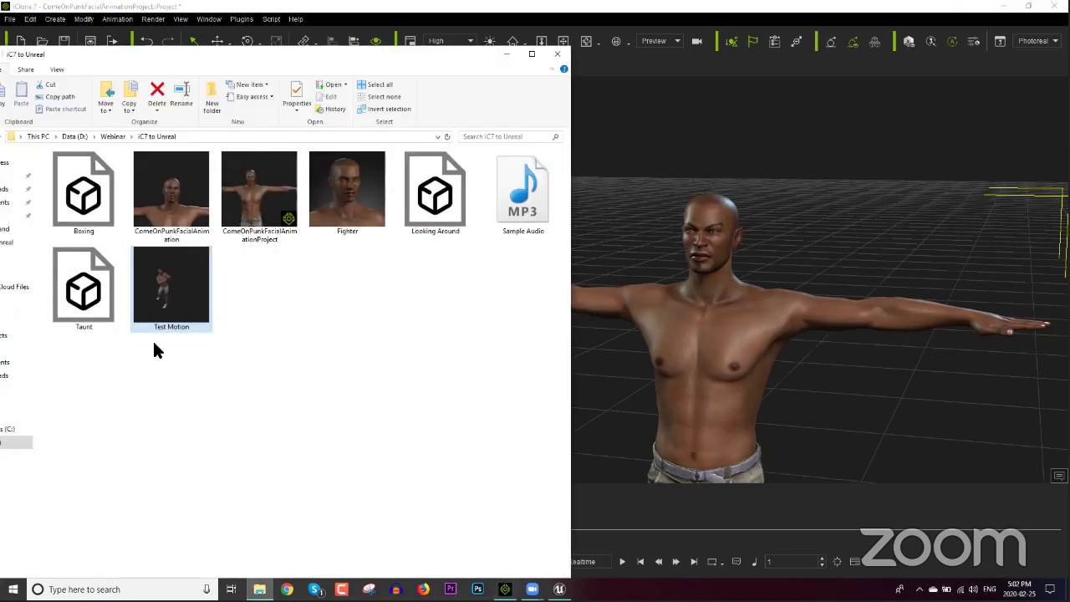
left_click_drag(171, 289, 689, 350)
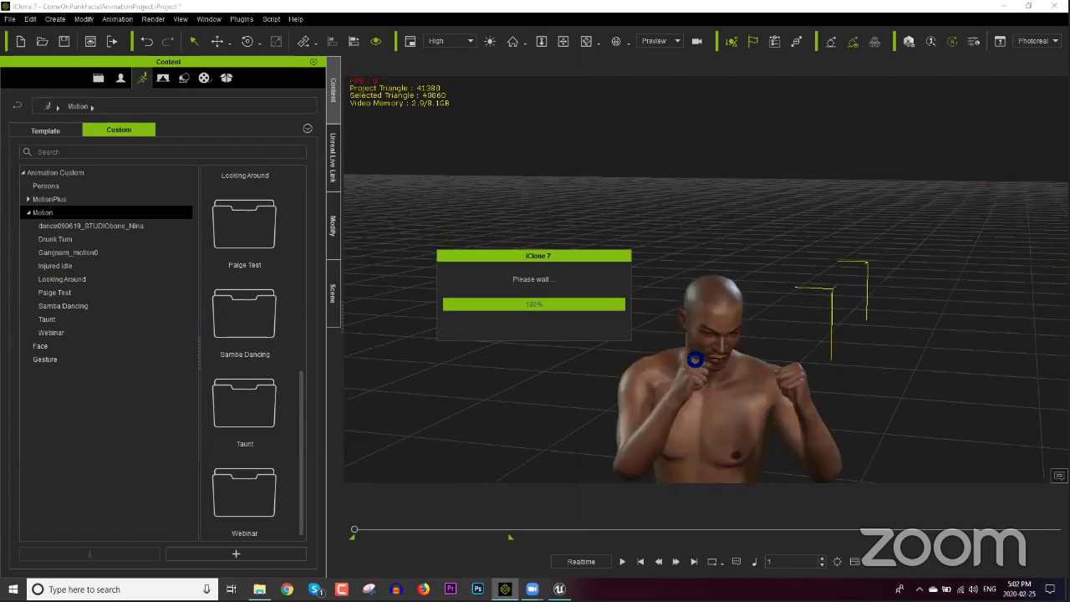
Play the Fighter's applied body motion, stop it and scrub back to frame 37.
scroll(668, 418, "up", 5)
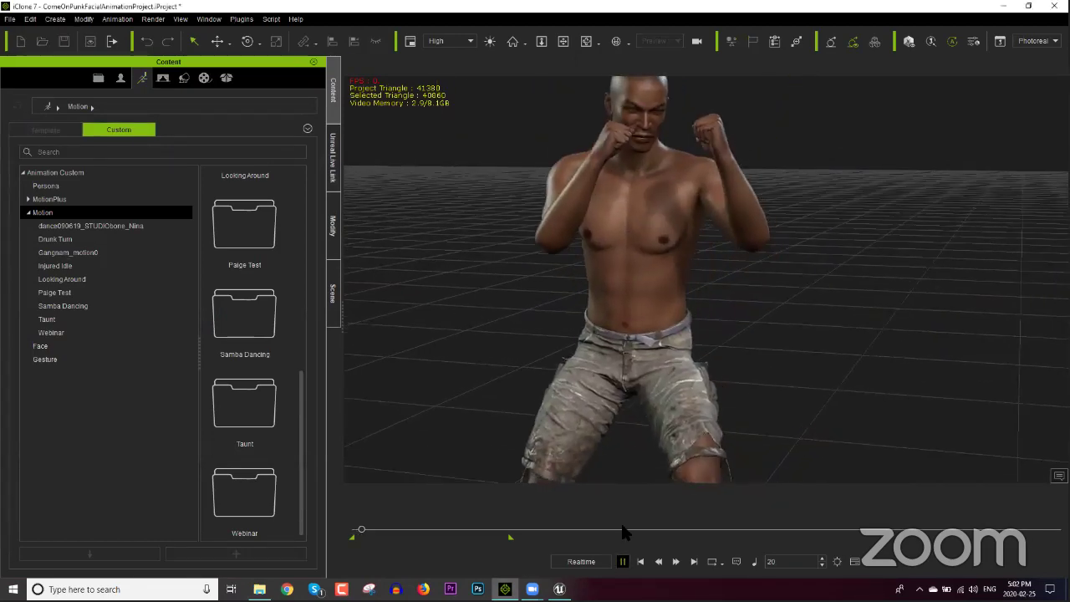
left_click(622, 561)
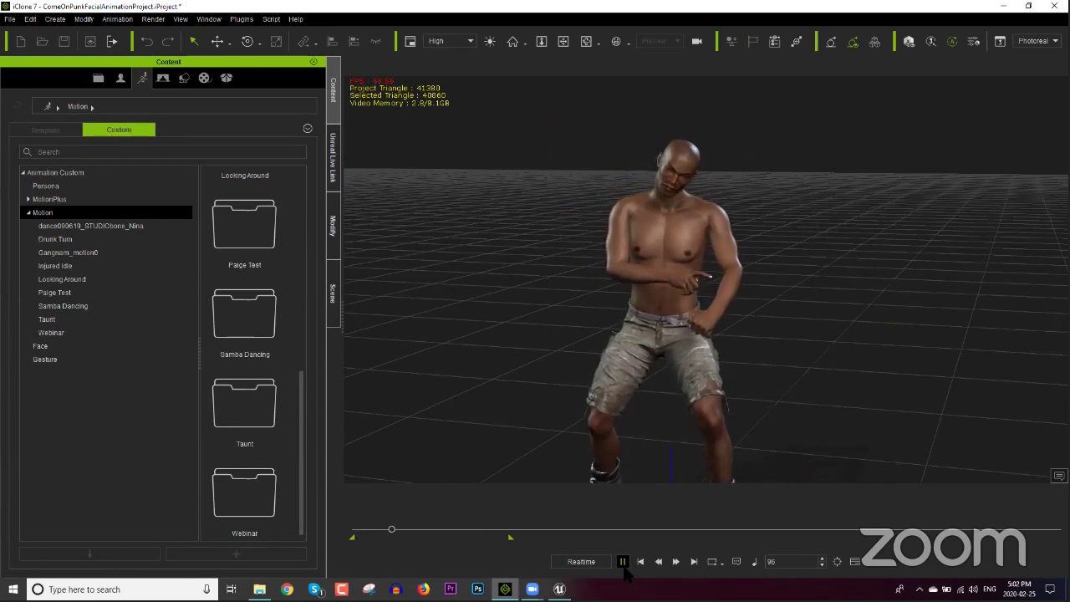
left_click(621, 561)
left_click_drag(392, 533, 371, 536)
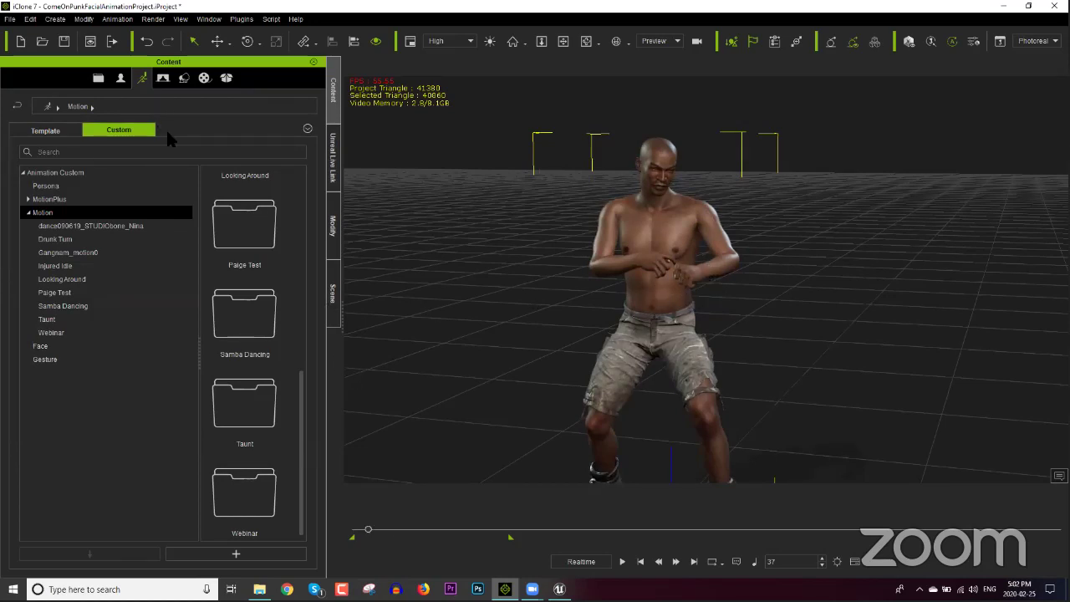
Examine the custom MotionPlus folder and the ComeOnPunkFacialAnimation file in the iC7 to Unreal folder.
double_click(36, 204)
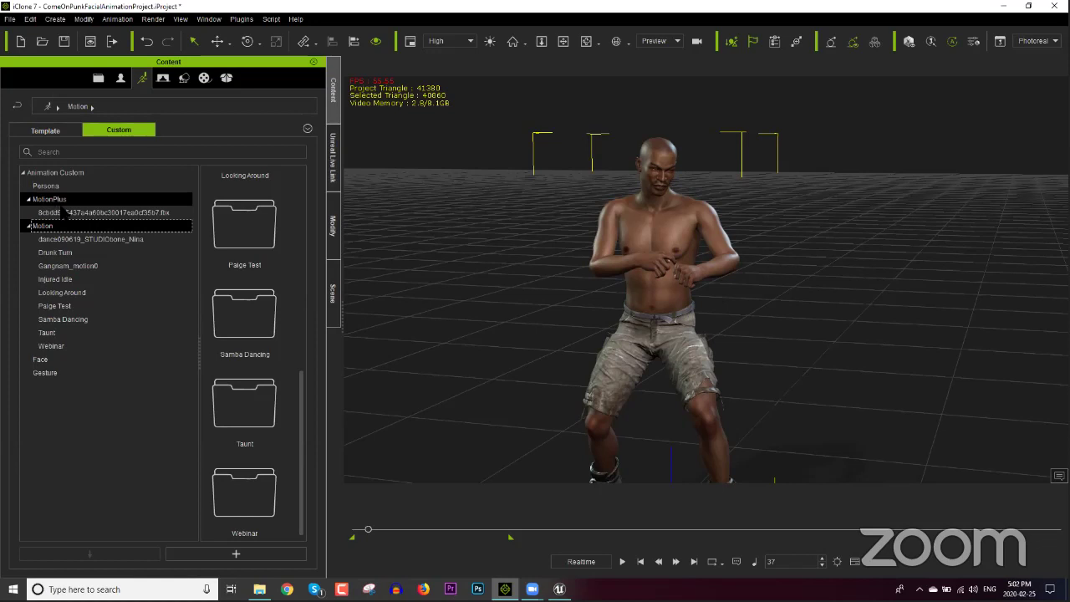
left_click(79, 214)
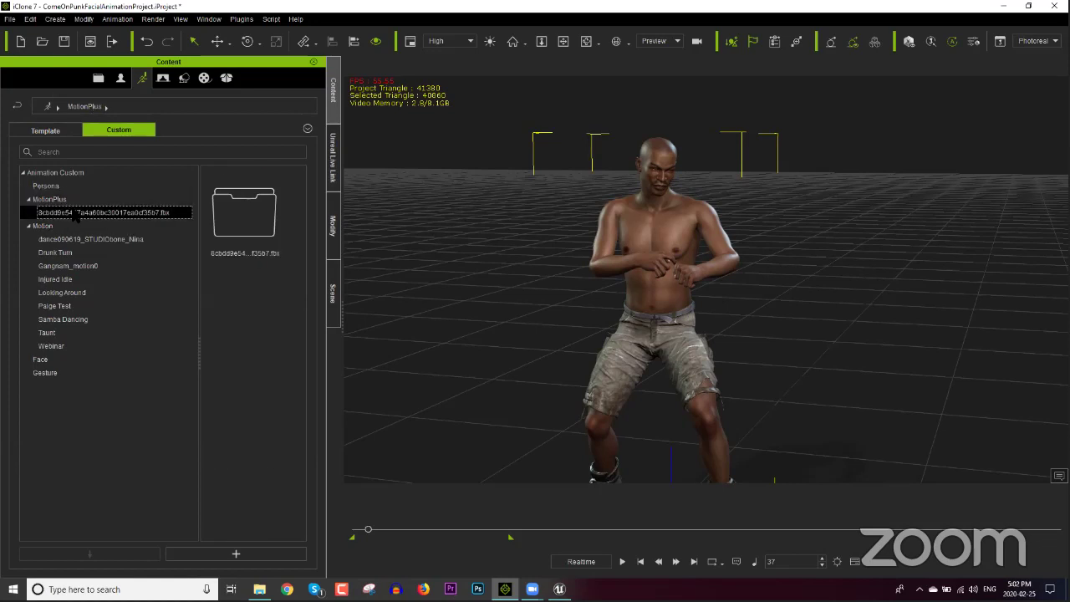
left_click(71, 204)
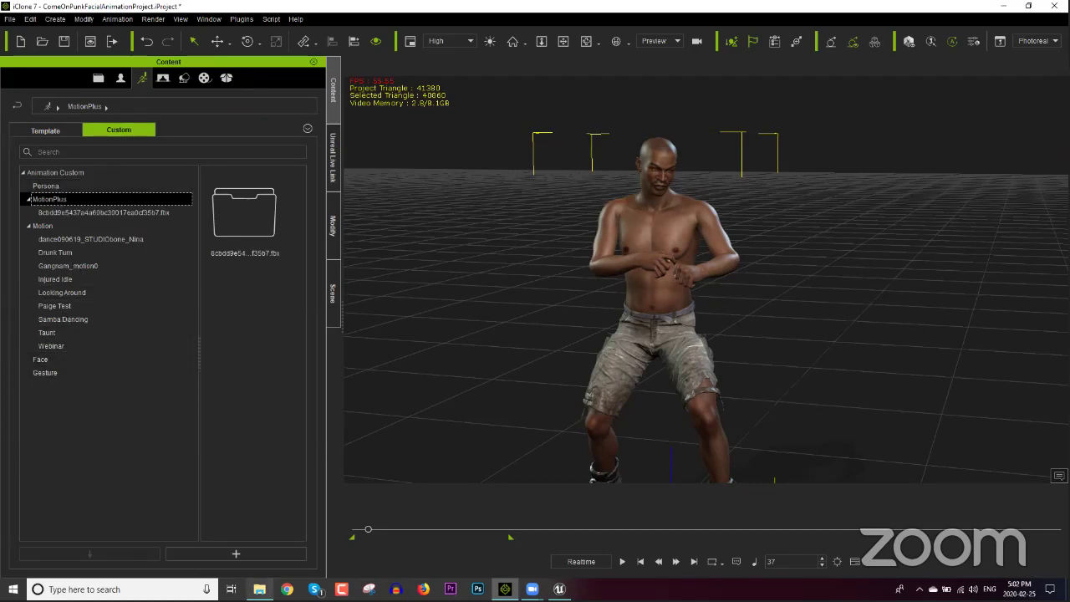
left_click(259, 589)
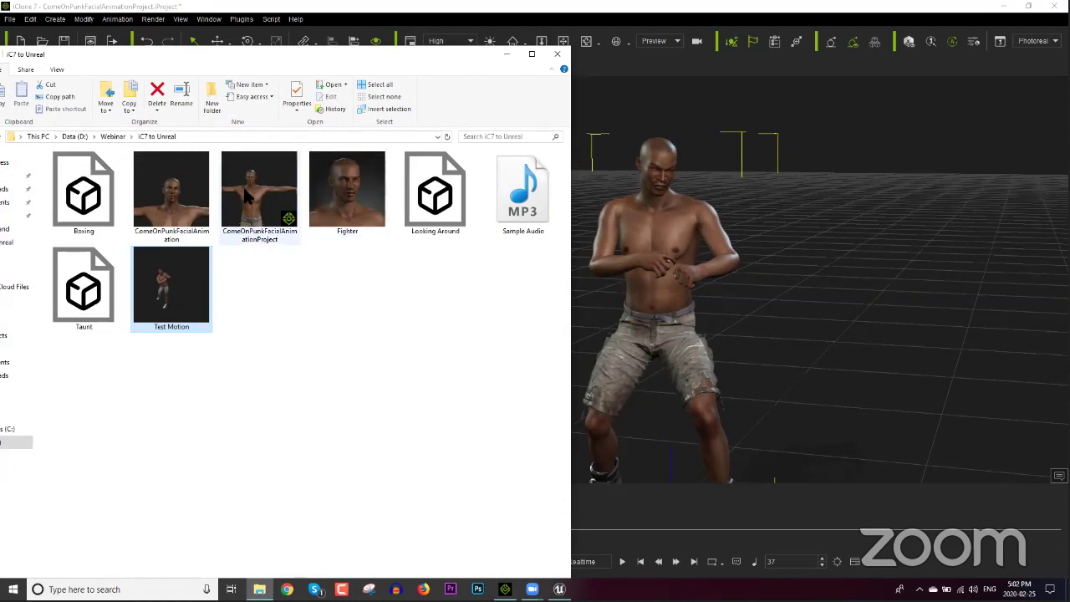
left_click(195, 203)
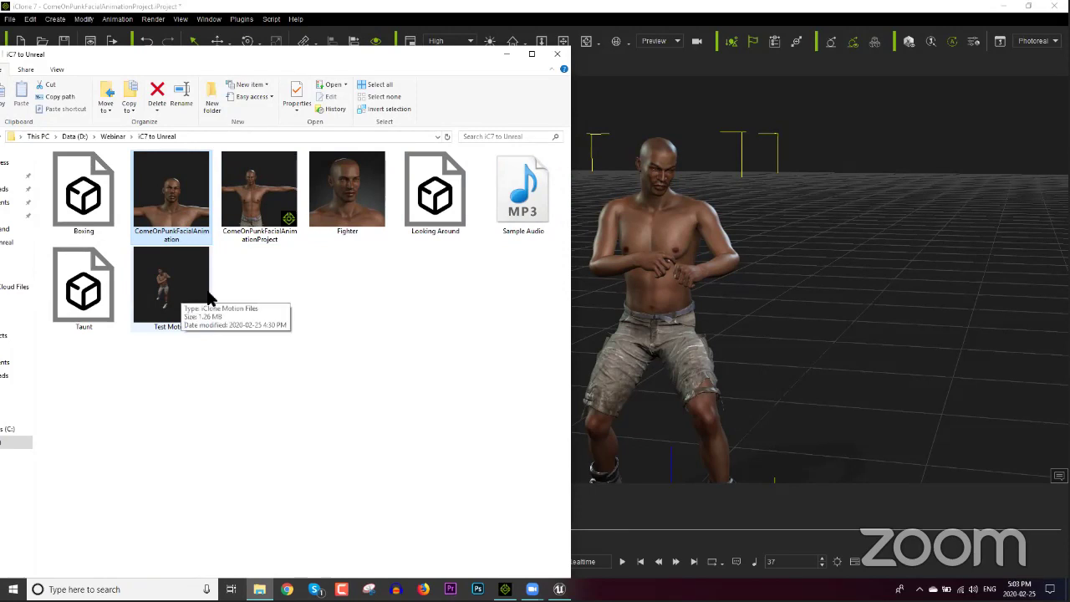
left_click(472, 6)
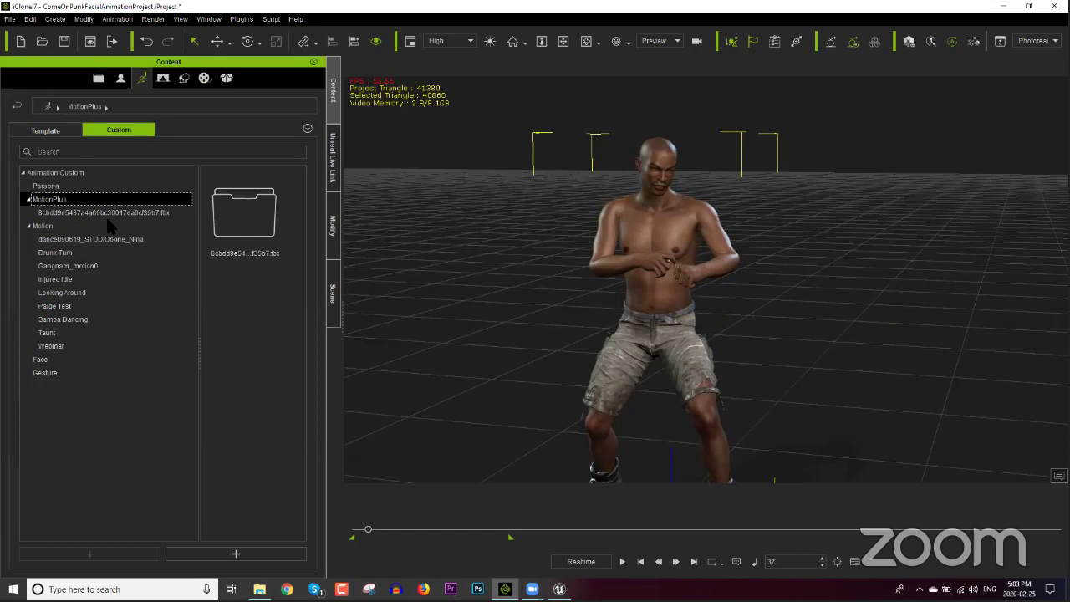
Look through the motion clips in the custom Webinar and Taunt folders.
left_click(64, 346)
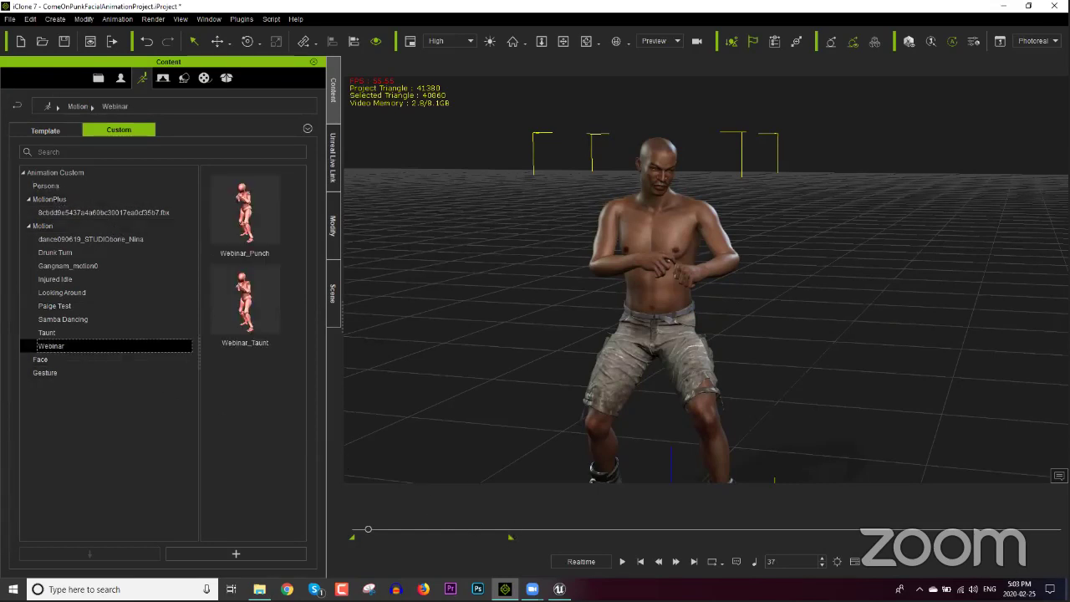
key("super+d")
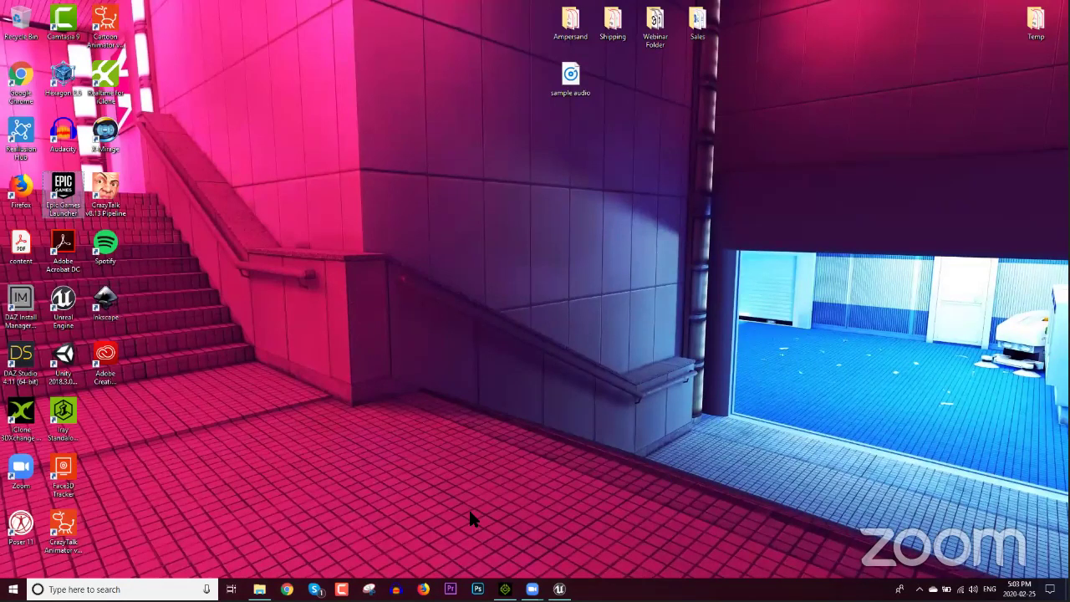
left_click(505, 590)
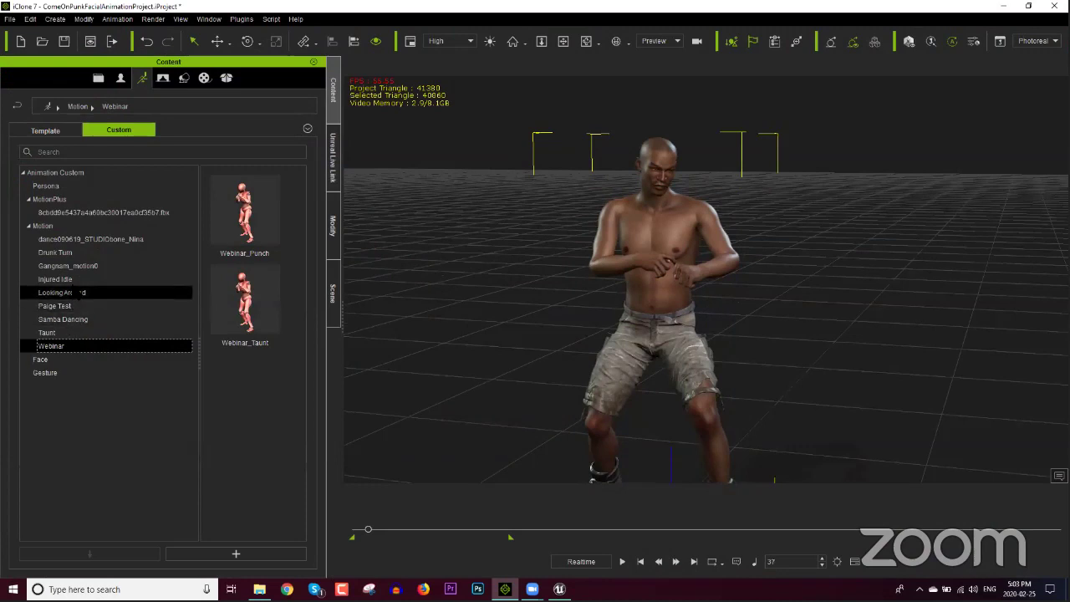
left_click(67, 334)
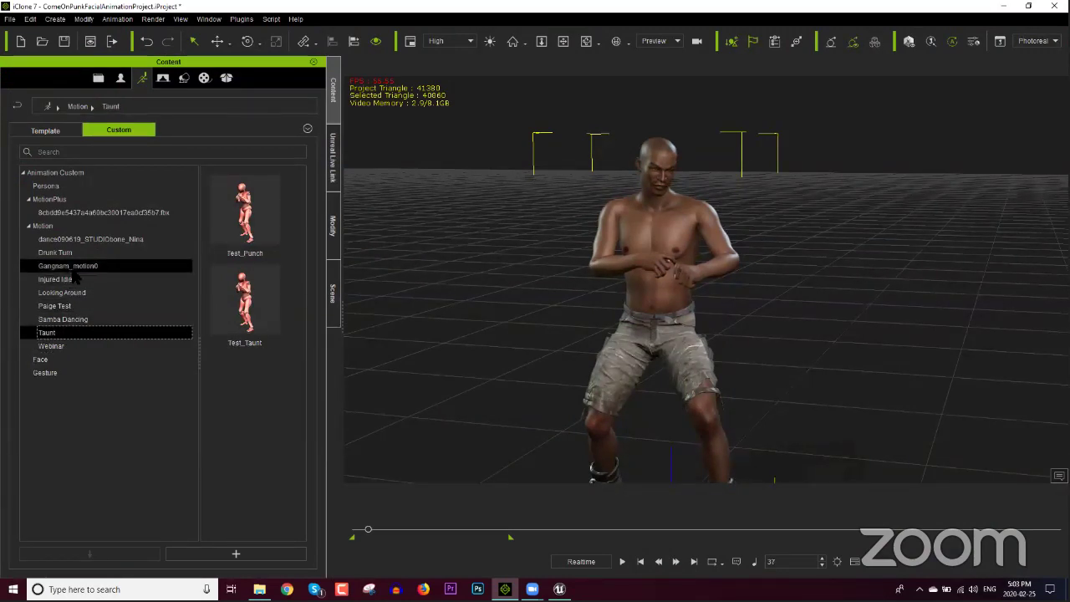
Reopen ComeOnPunkFacialAnimationProject from the Webinar folder's iC7 to Unreal subfolder, discarding the unsaved changes.
left_click(10, 18)
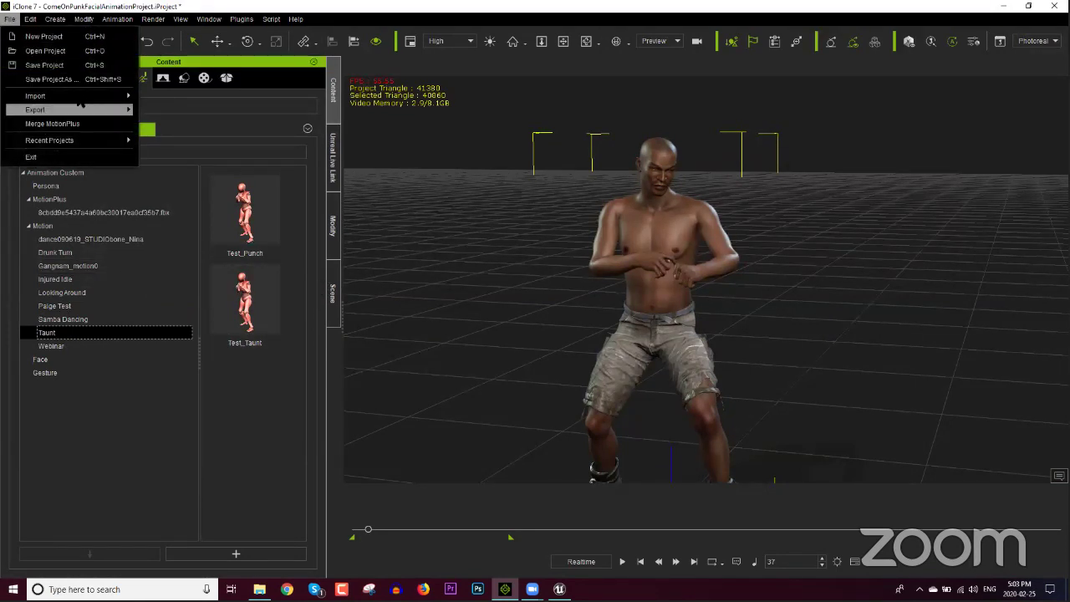
left_click(46, 50)
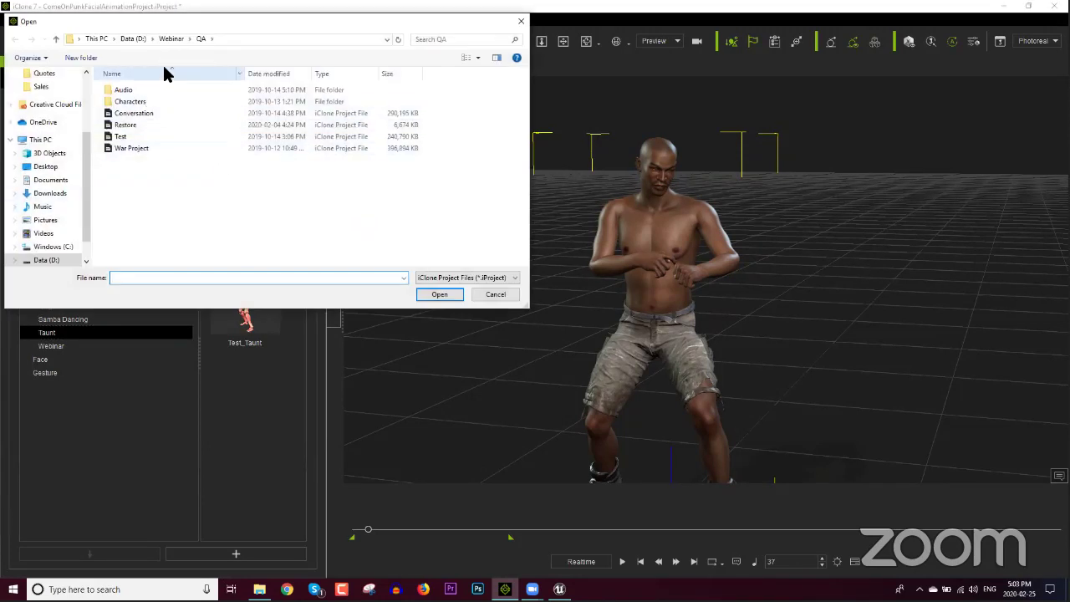
left_click(170, 39)
double_click(157, 148)
double_click(147, 88)
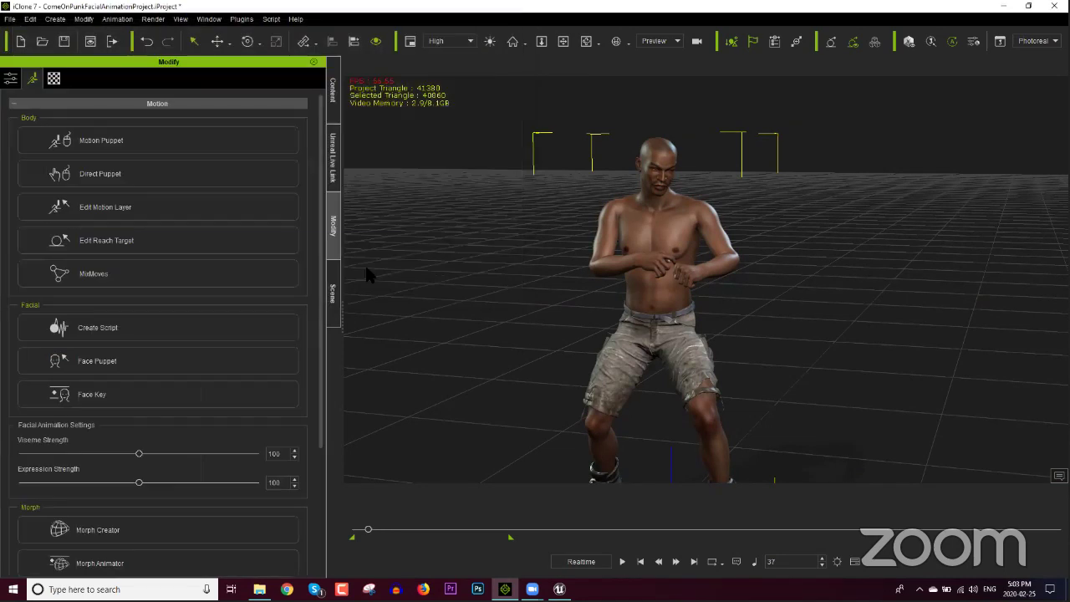
left_click(522, 320)
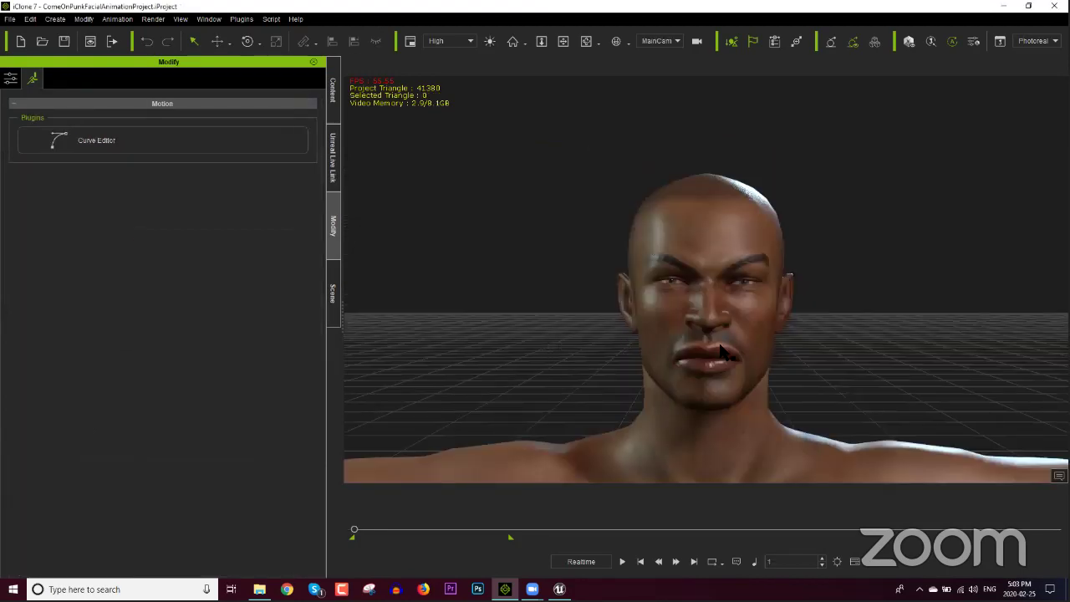
Show the Fighter's tracks in the timeline, move to about frame 291 and switch the viewport to the Preview camera.
left_click(719, 354)
key("F3")
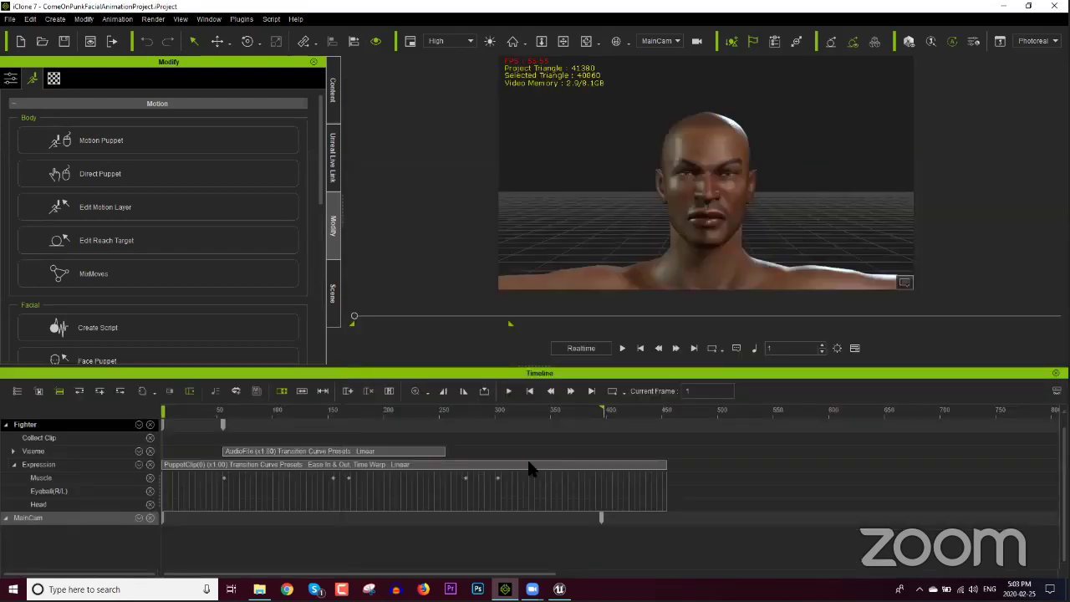
left_click(484, 410)
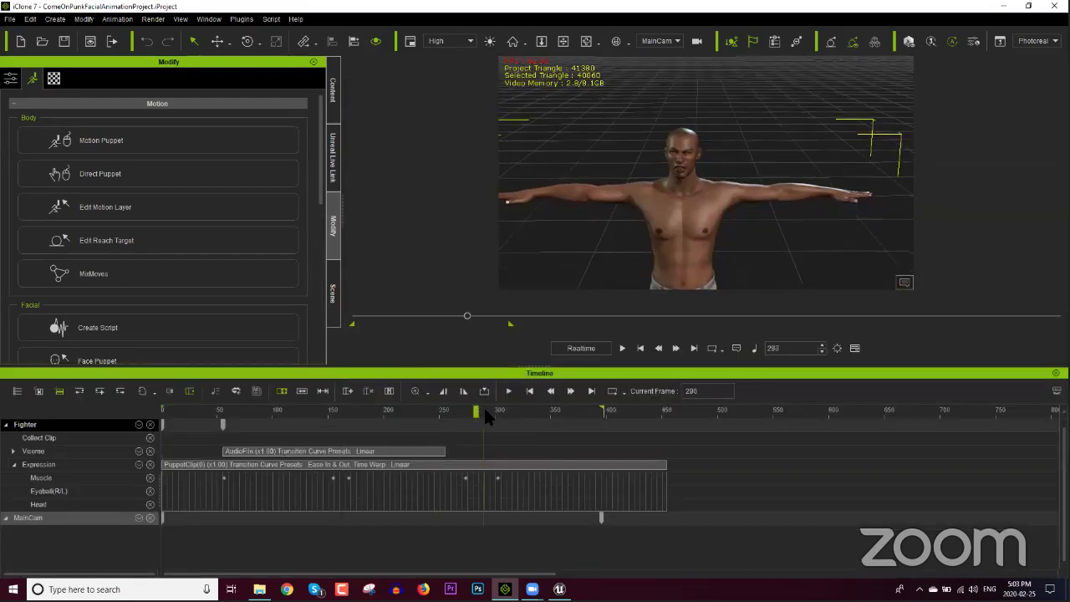
left_click(658, 40)
left_click(656, 54)
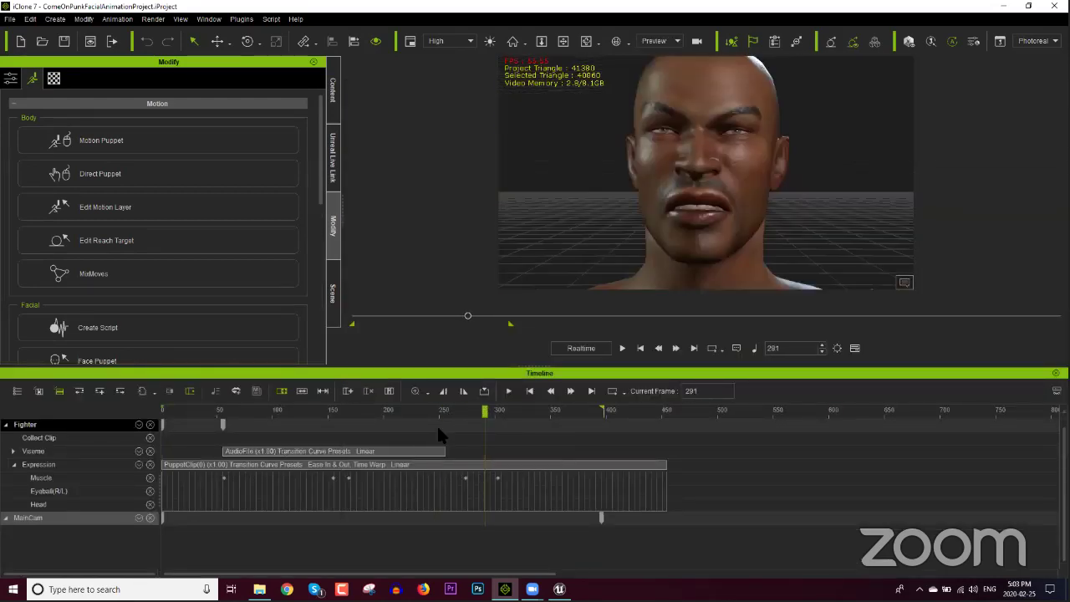
Collect the Fighter's animation from the start to about frame 340 and save it as MotionPlus over the existing ComeOnPunkFacialAnimation file.
left_click(415, 411)
left_click_drag(453, 416, 104, 451)
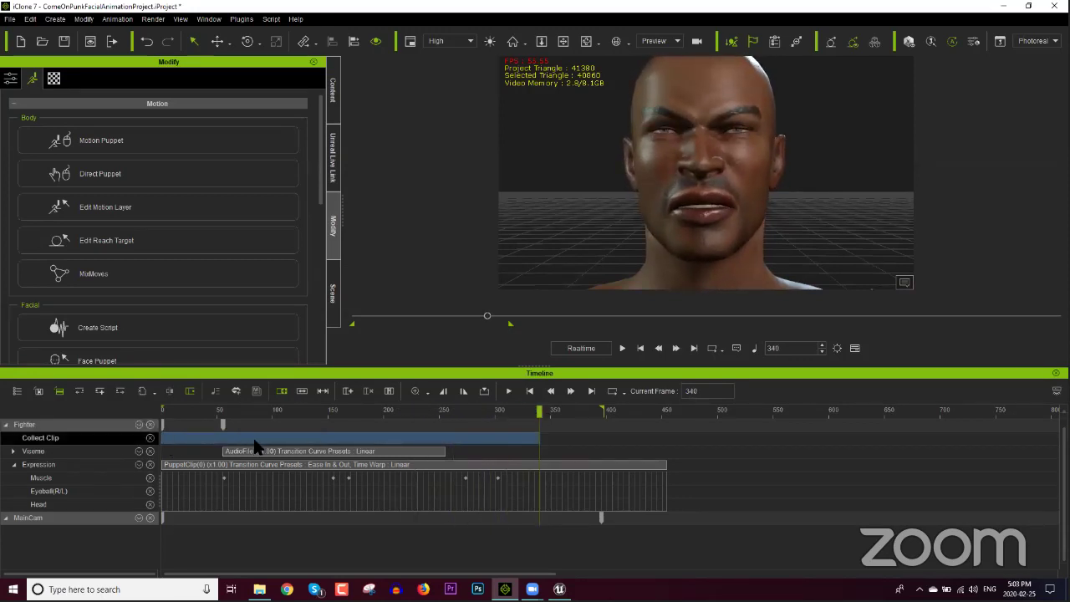
right_click(255, 445)
left_click(334, 525)
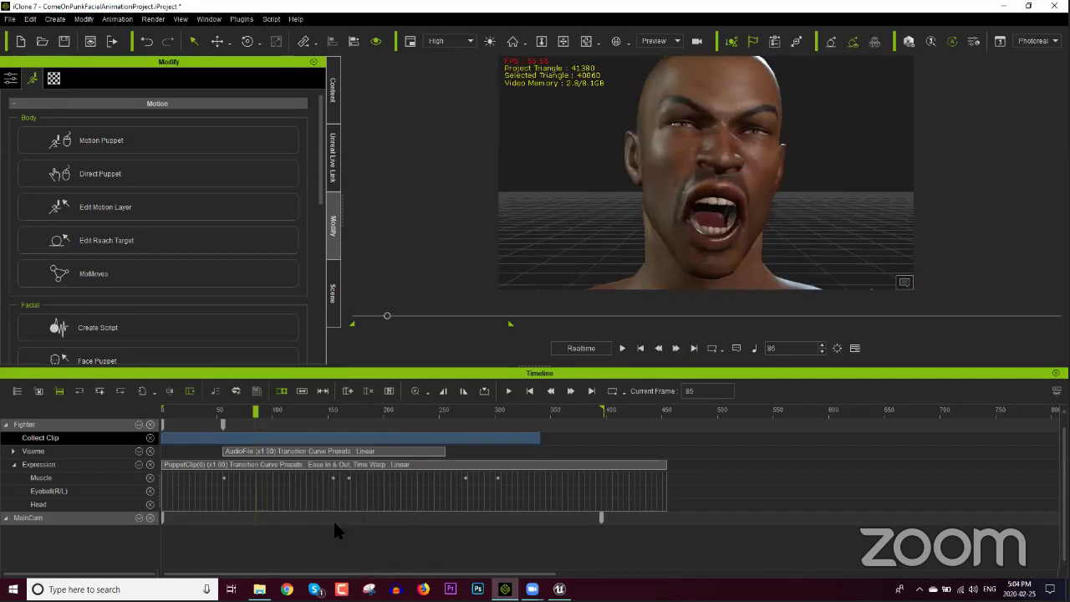
left_click(499, 383)
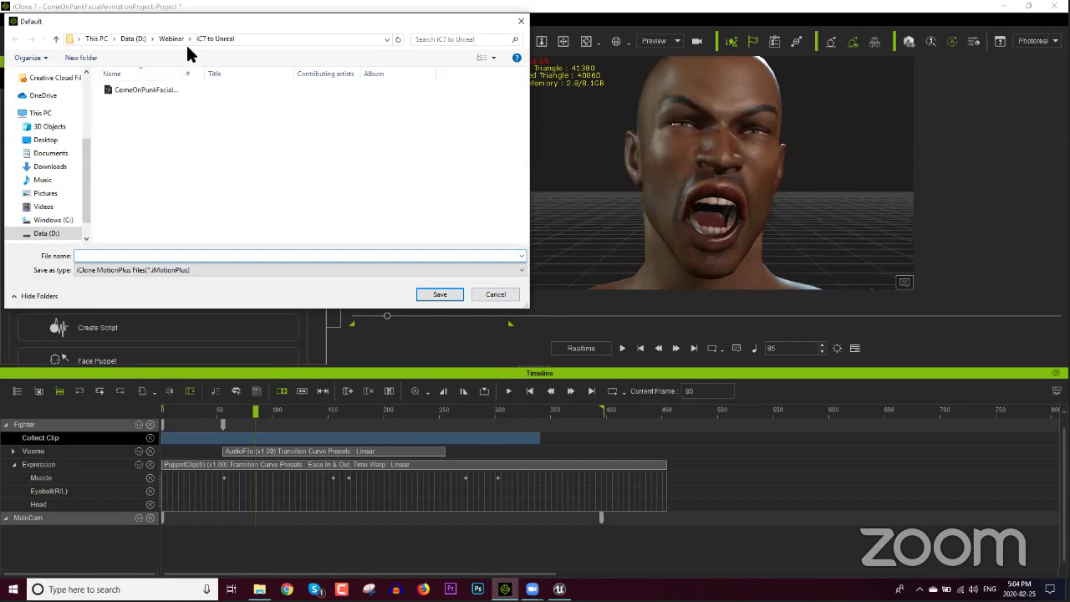
left_click(152, 99)
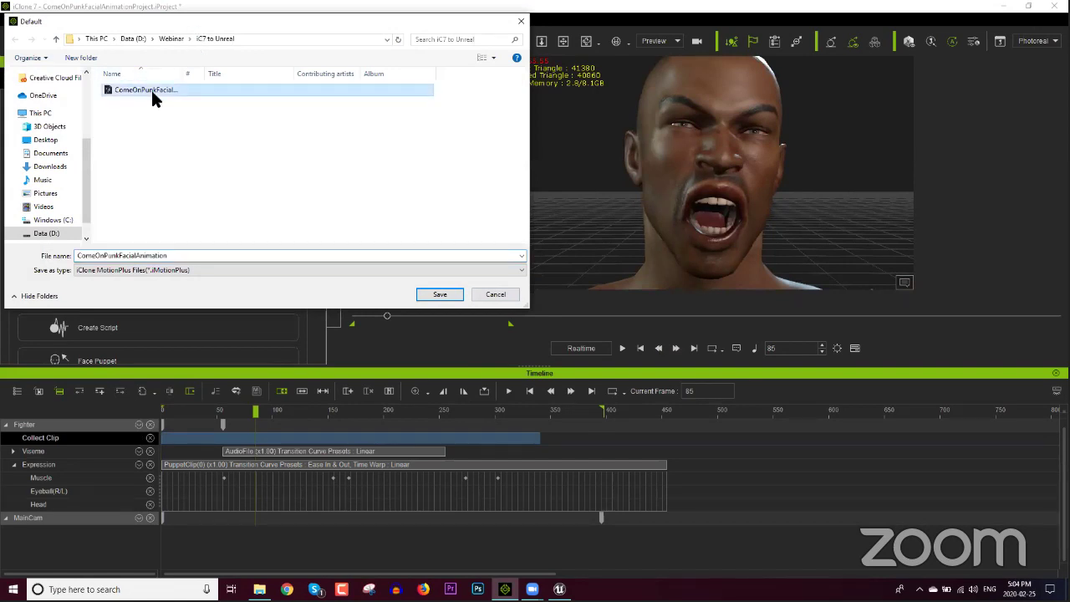
left_click(441, 295)
left_click(570, 296)
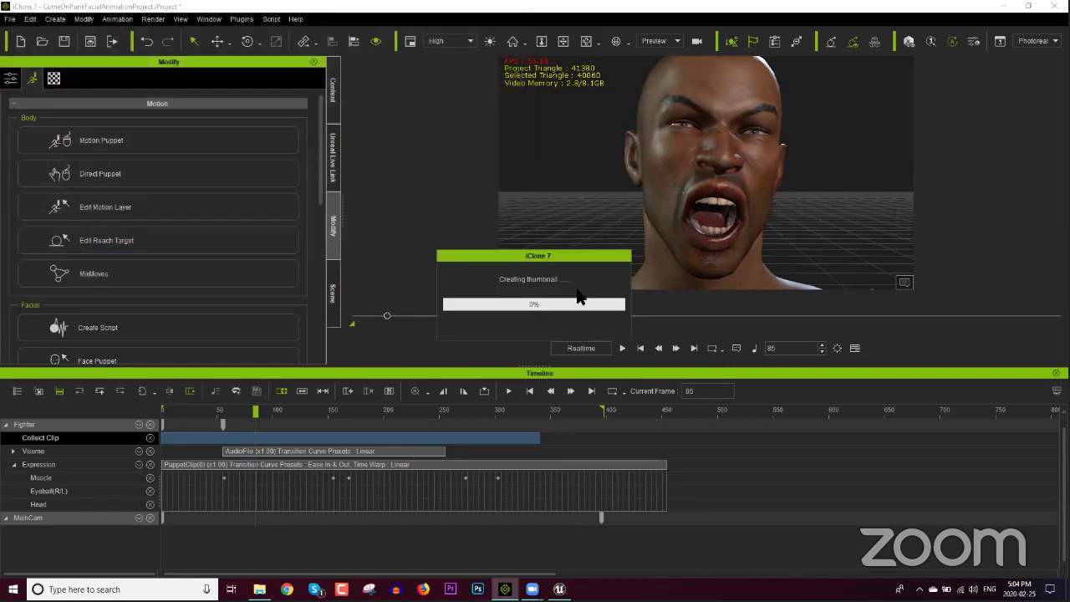
Hide the timeline, return to the first frame and remove the Fighter's existing object animation.
left_click(10, 19)
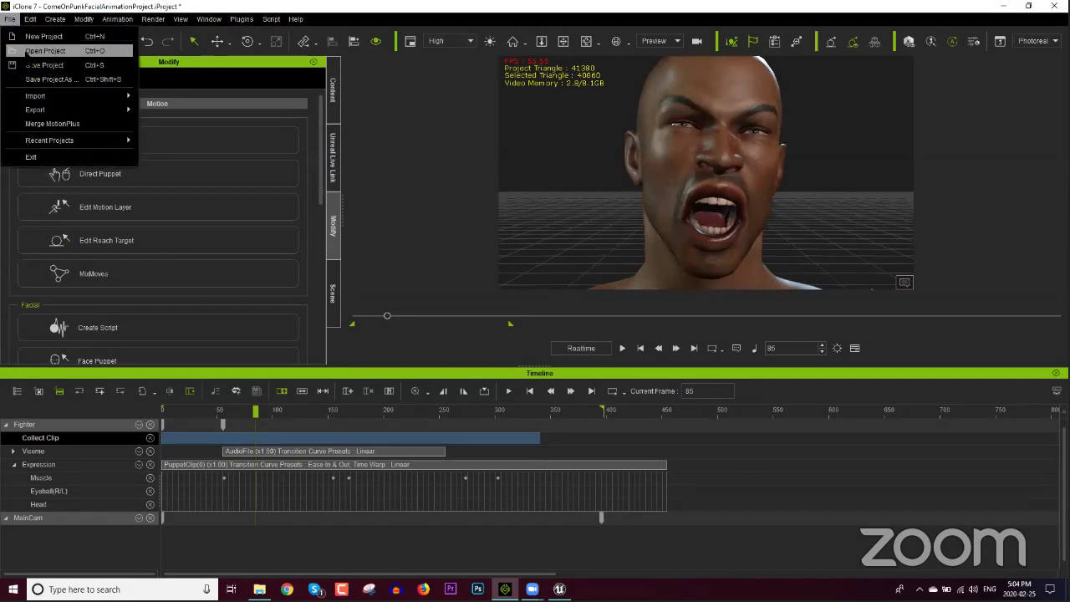
left_click(558, 296)
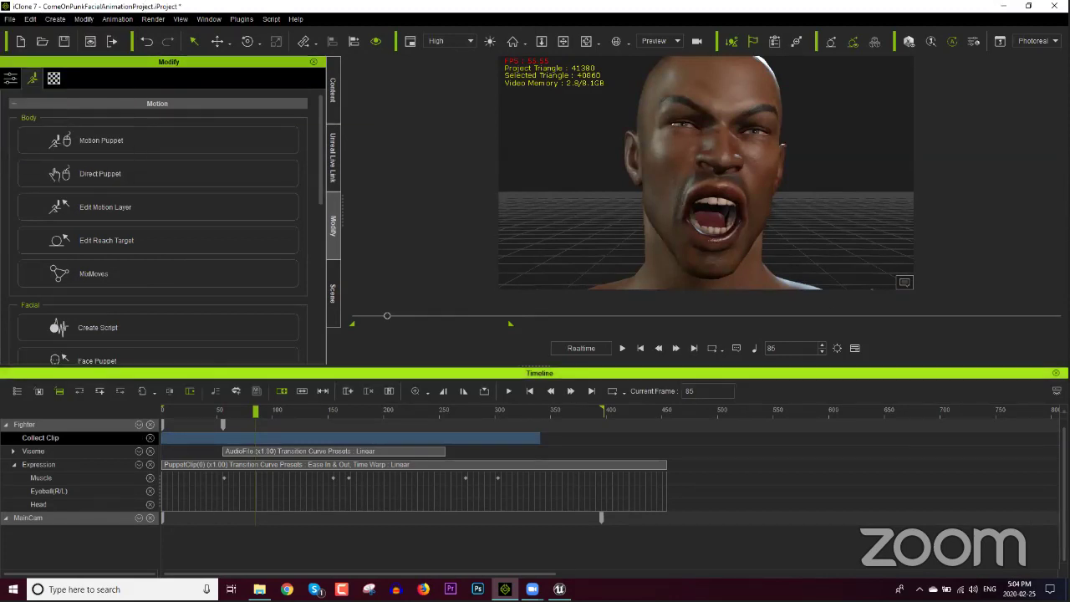
key("F3")
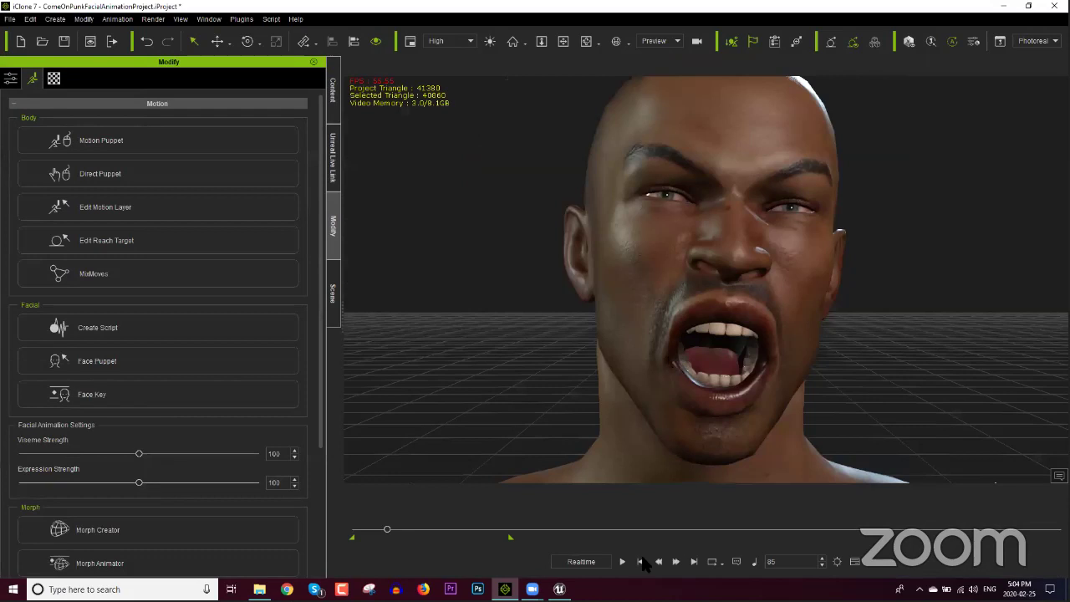
left_click(641, 562)
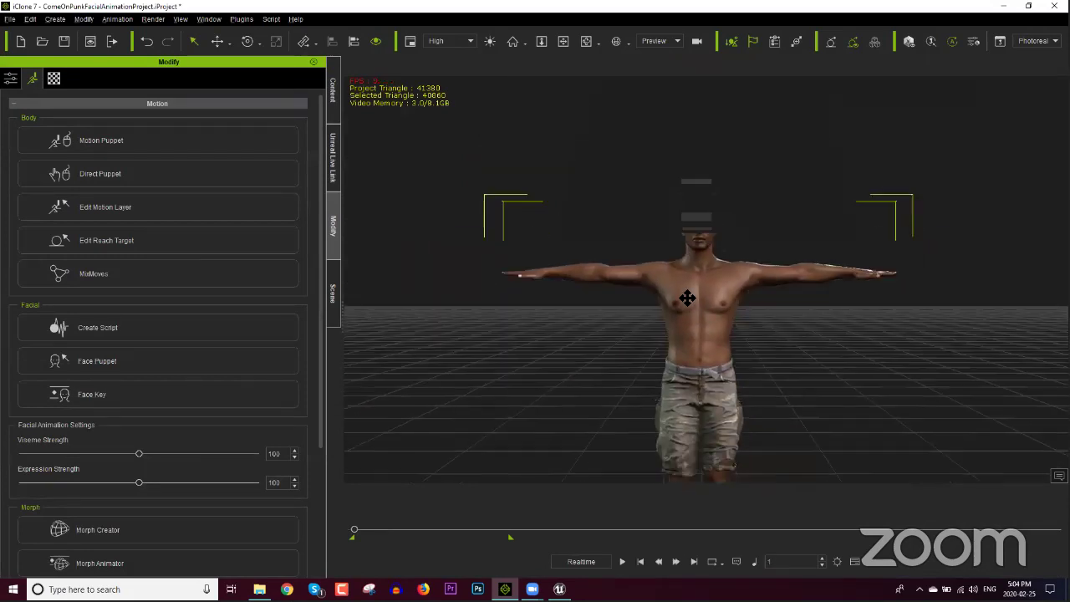
right_click(670, 283)
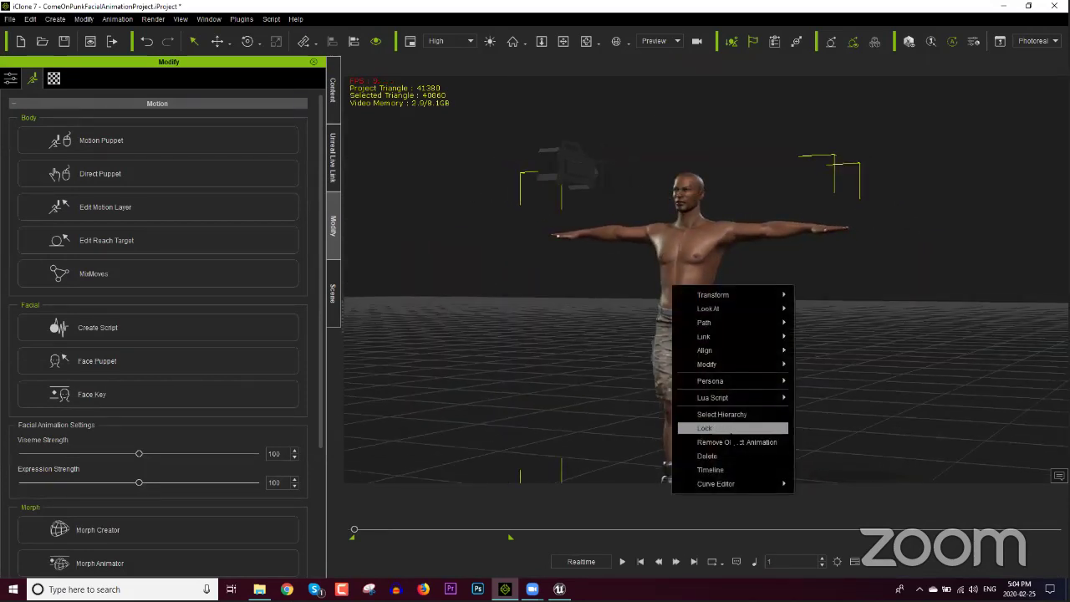
left_click(731, 442)
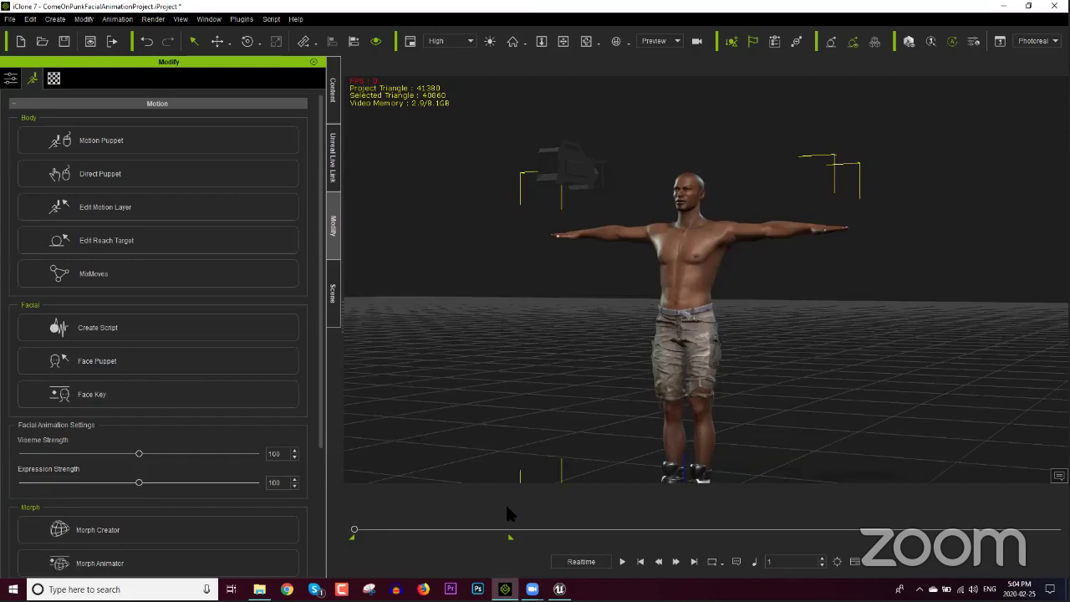
Apply the Test Motion clip from the Webinar folder's iC7 to Unreal subfolder to the Fighter at the first frame.
left_click(259, 590)
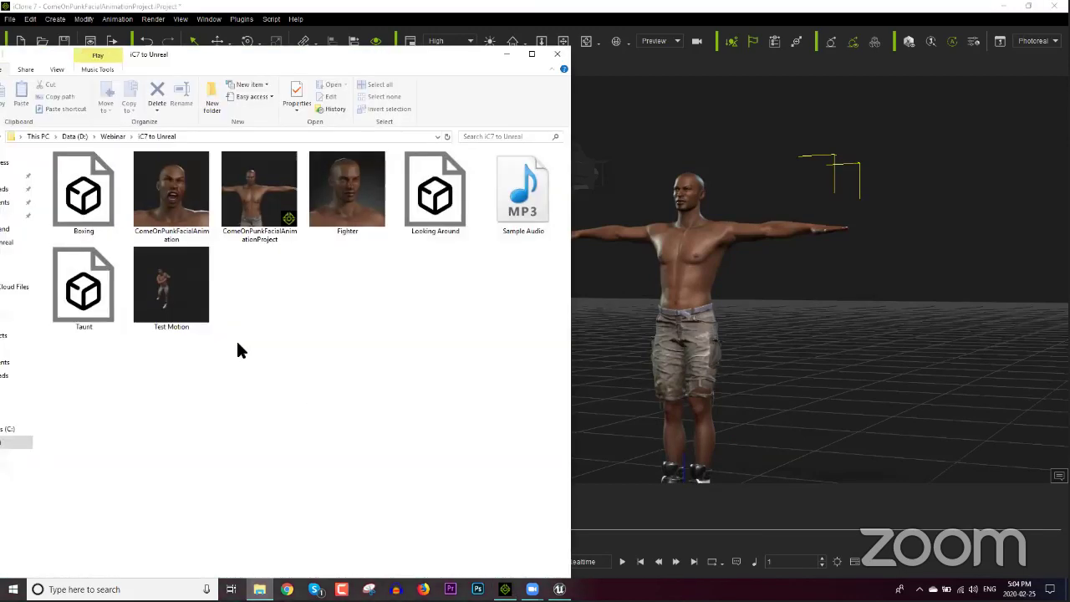
left_click(175, 284)
left_click_drag(176, 289, 694, 274)
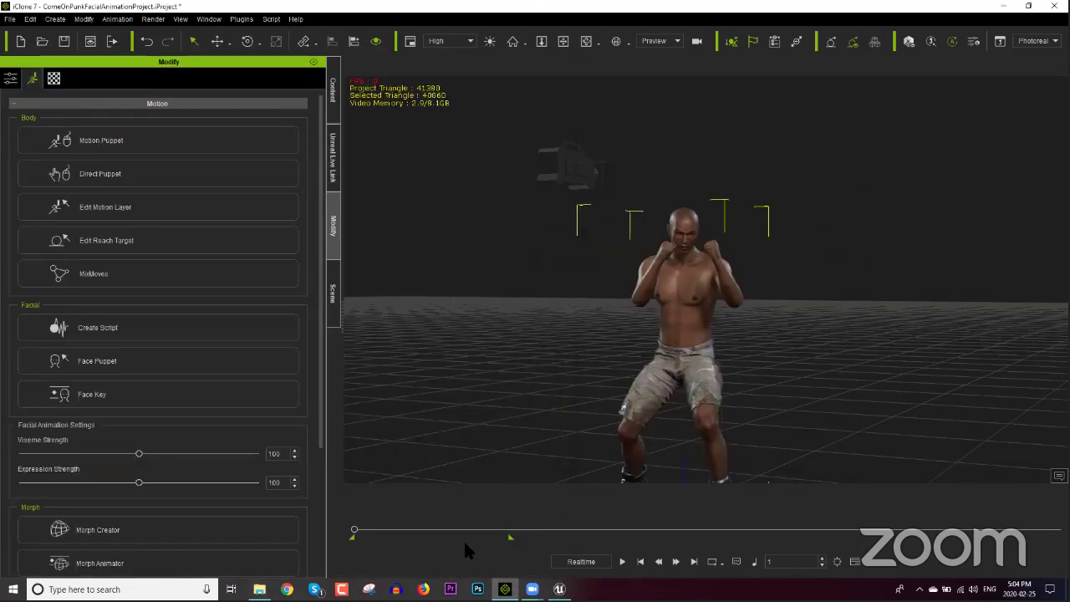
Apply the ComeOnPunkFacialAnimation clip from the iC7 to Unreal folder to the Fighter at frame 37 and play back the combined motion.
left_click_drag(351, 531, 369, 530)
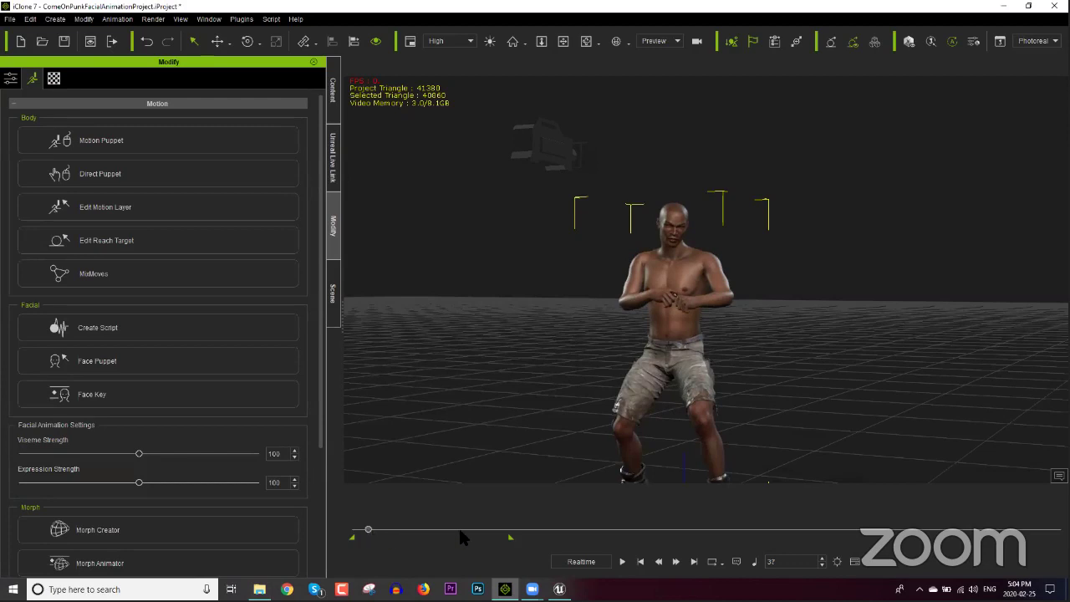
mouse_move(259, 588)
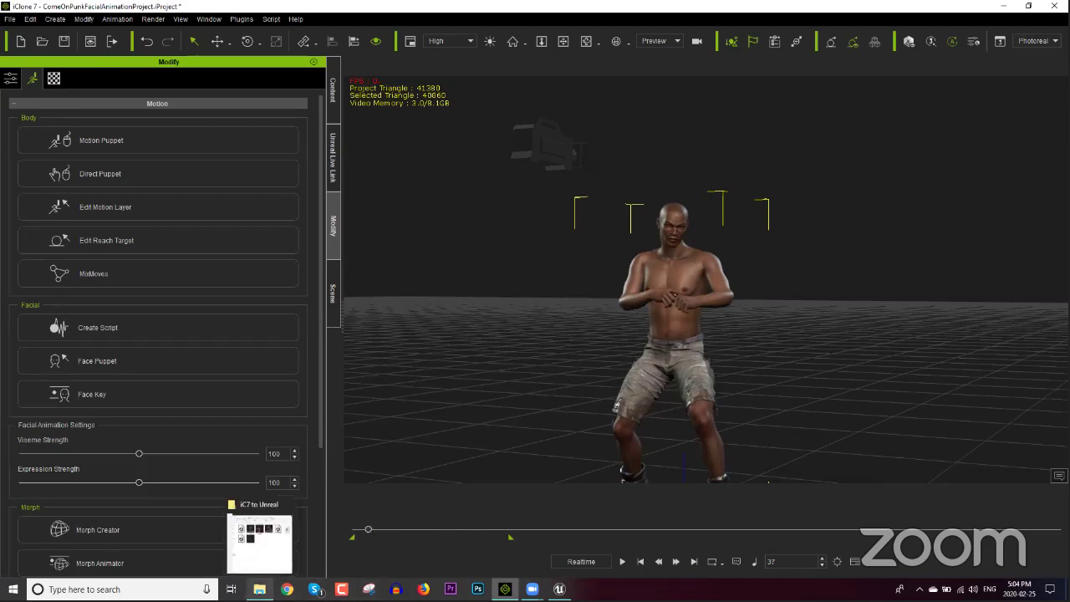
left_click(257, 553)
left_click_drag(198, 204, 693, 308)
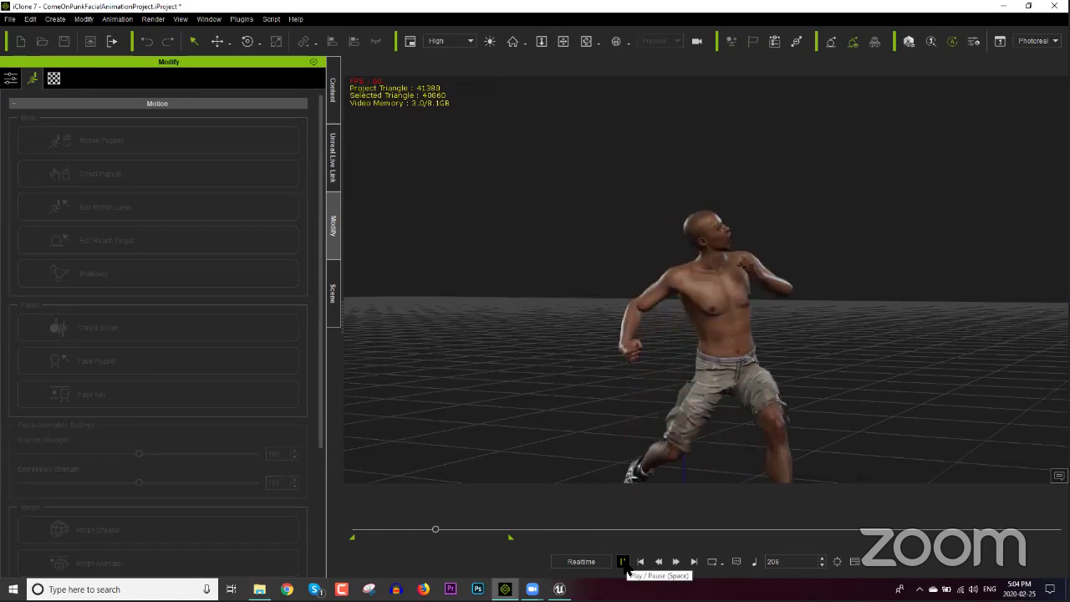
left_click(622, 562)
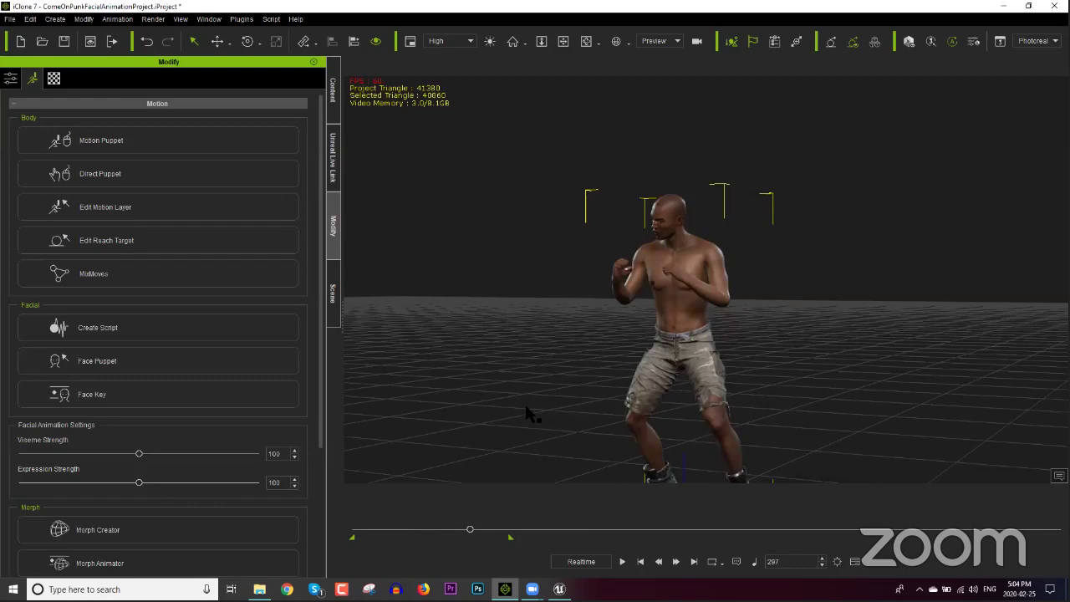
Shift the Fighter's facial animation clips in the timeline so they start at frame 1, and preview the result from the beginning.
key("F3")
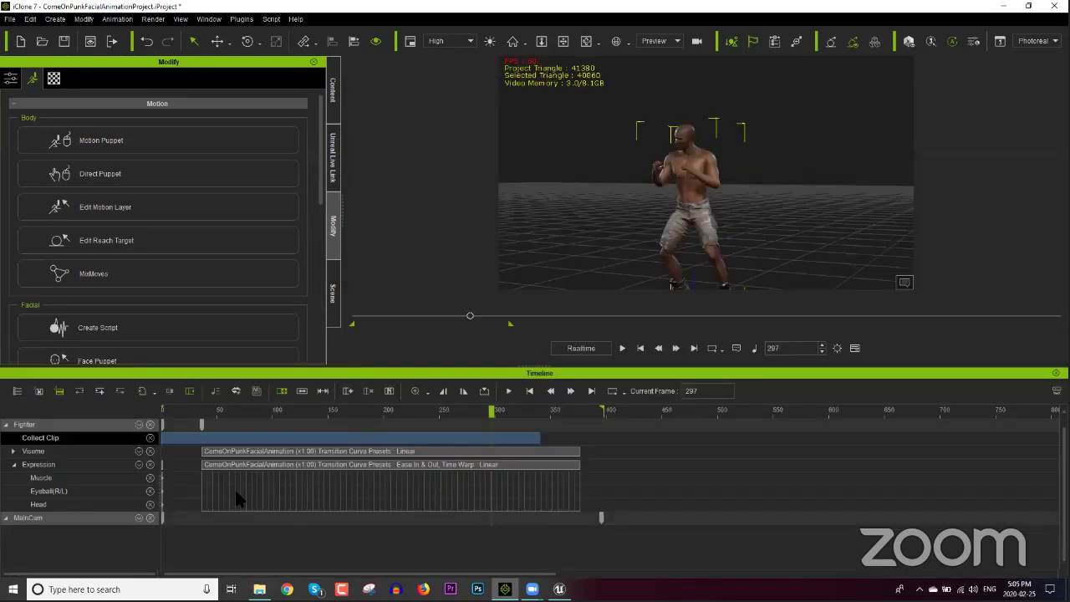
left_click_drag(334, 450, 236, 453)
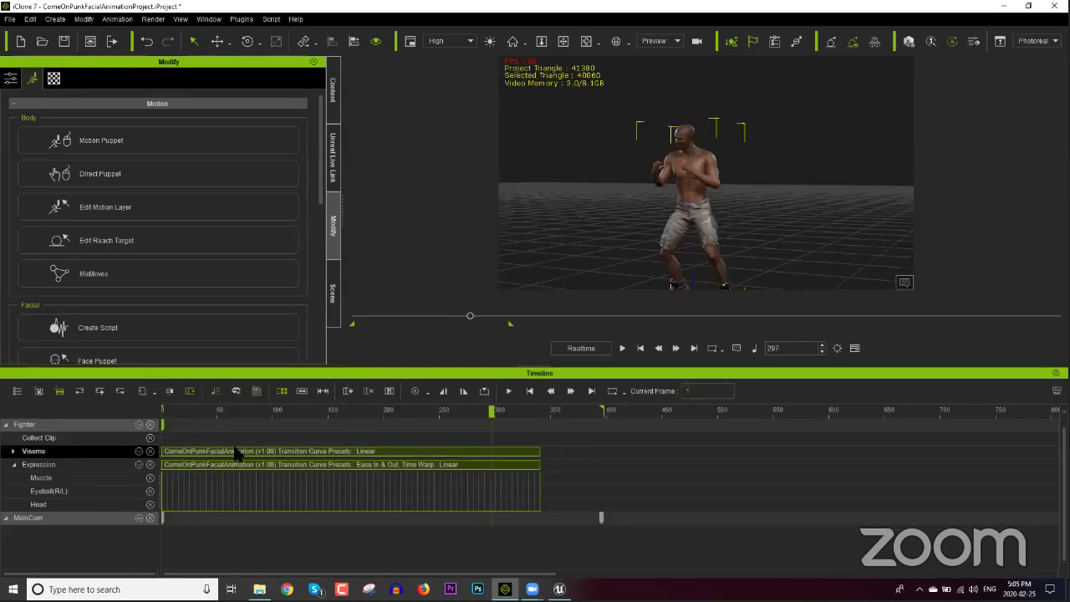
left_click(162, 410)
key("space")
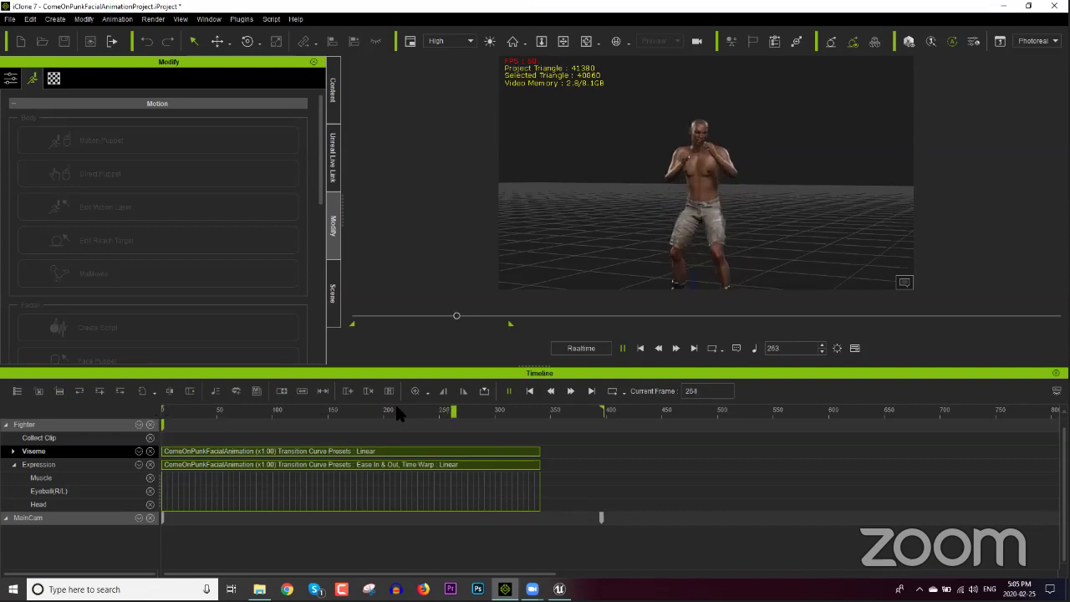
key("space")
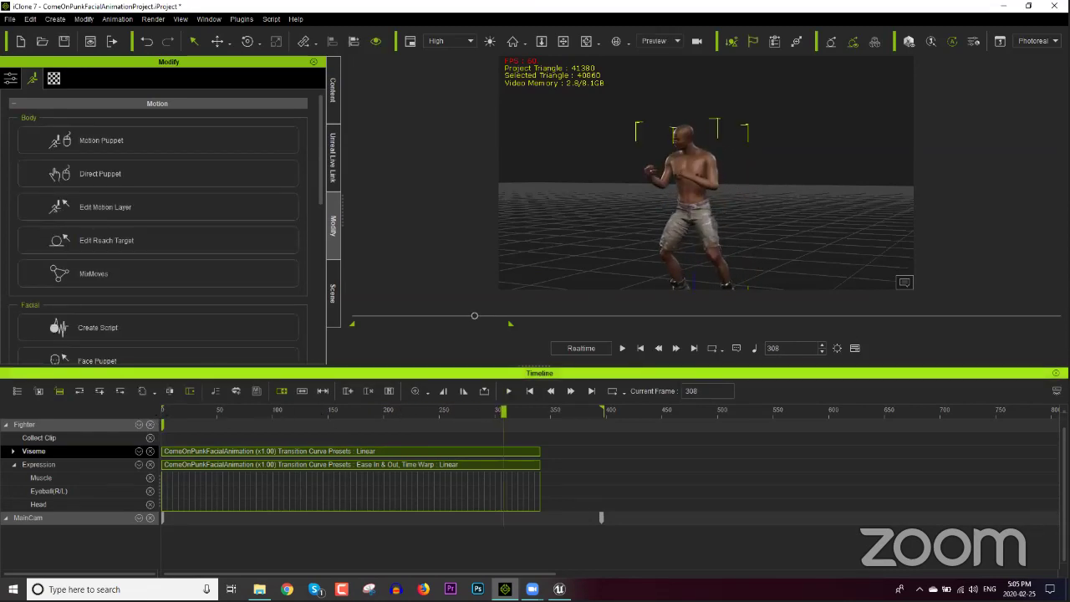
left_click(1056, 373)
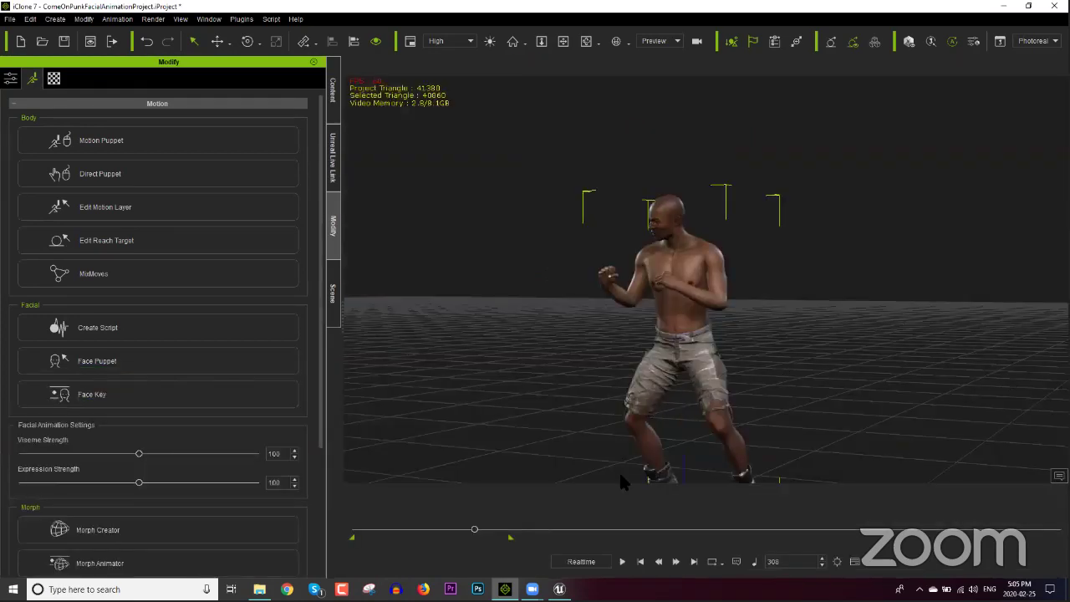
left_click(640, 561)
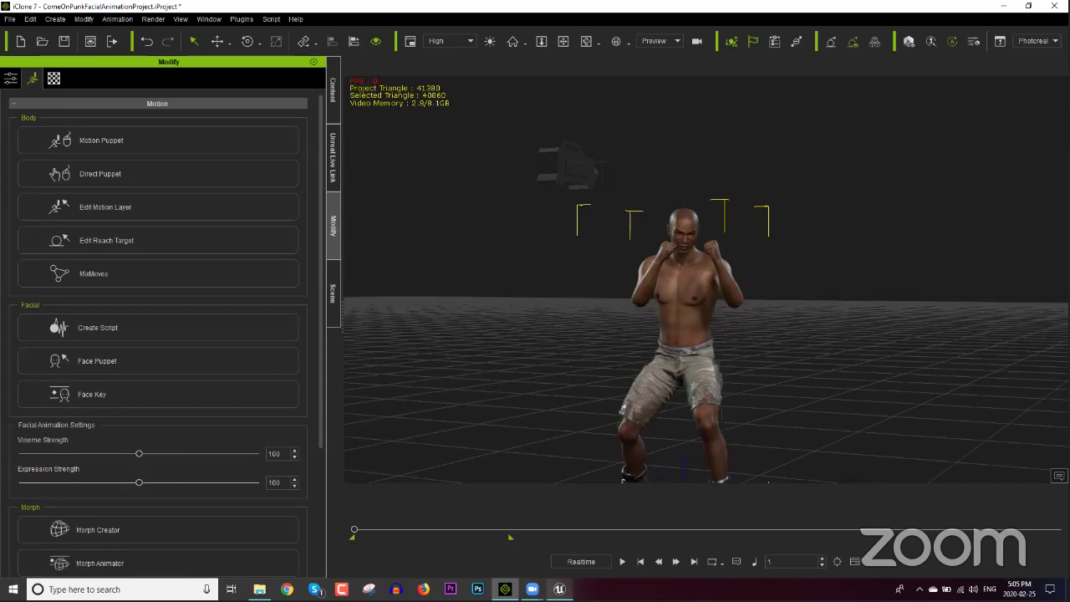
Switch to Unreal Engine, exit the full-screen viewport and remove the existing iClone Live Link source.
left_click(559, 588)
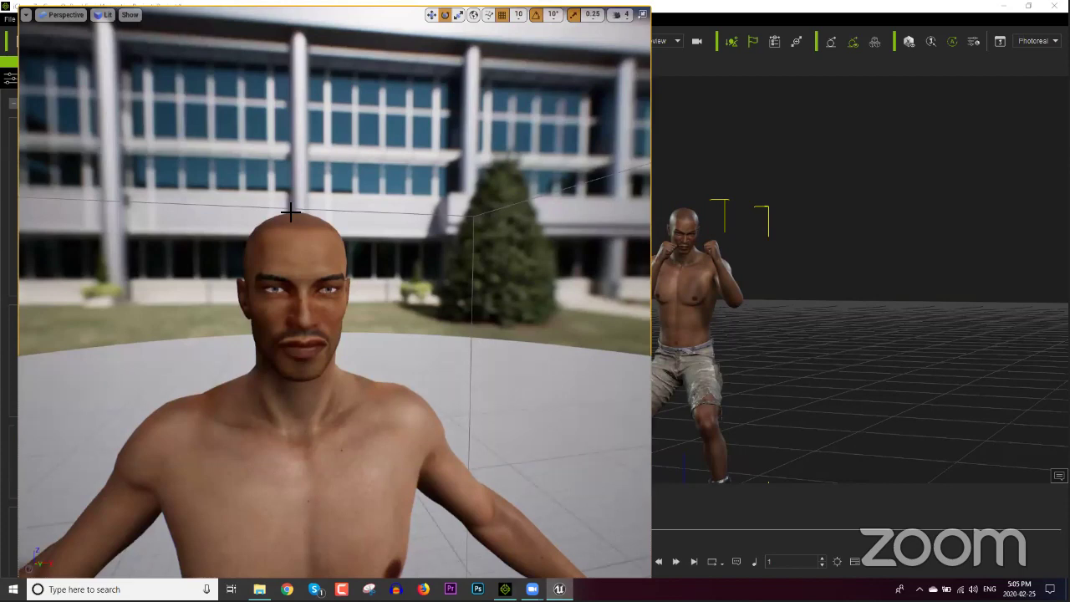
key("F11")
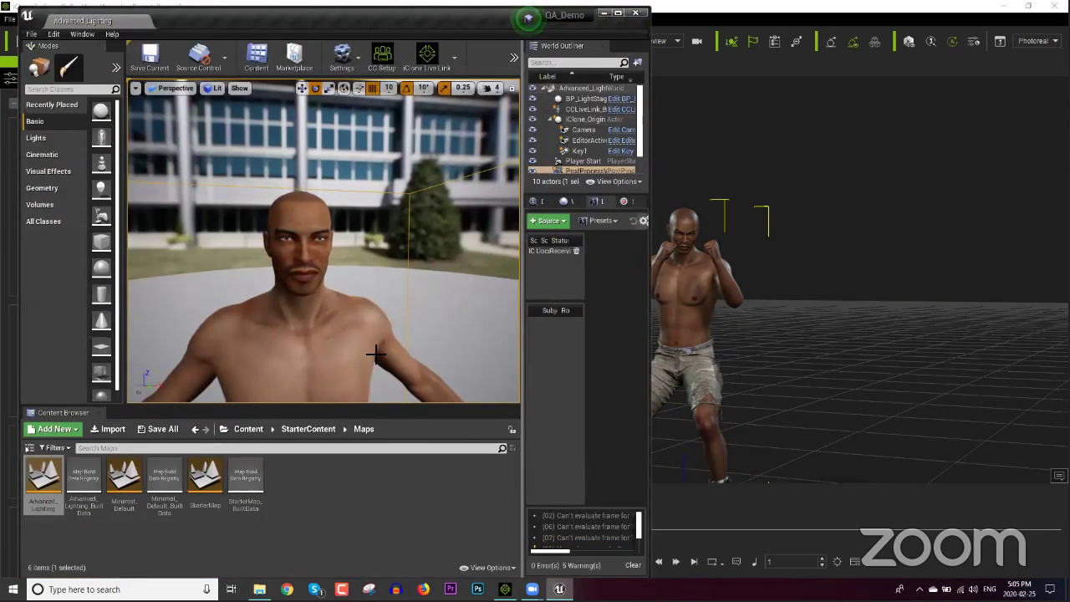
left_click(574, 250)
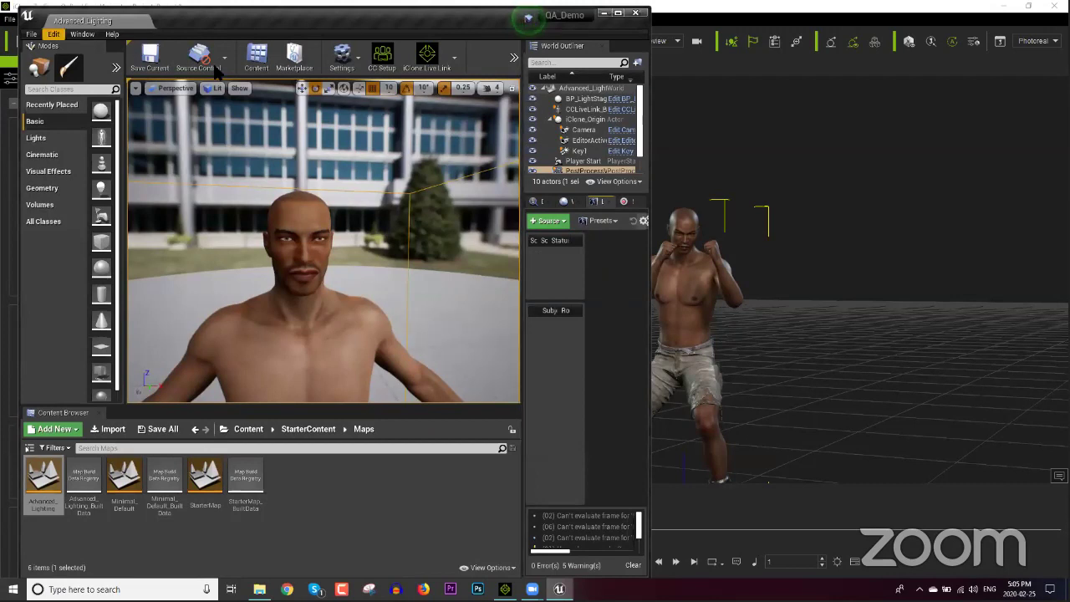
Return to iClone and activate the Unreal Live Link for the Fighter, cameras and lights.
left_click(549, 221)
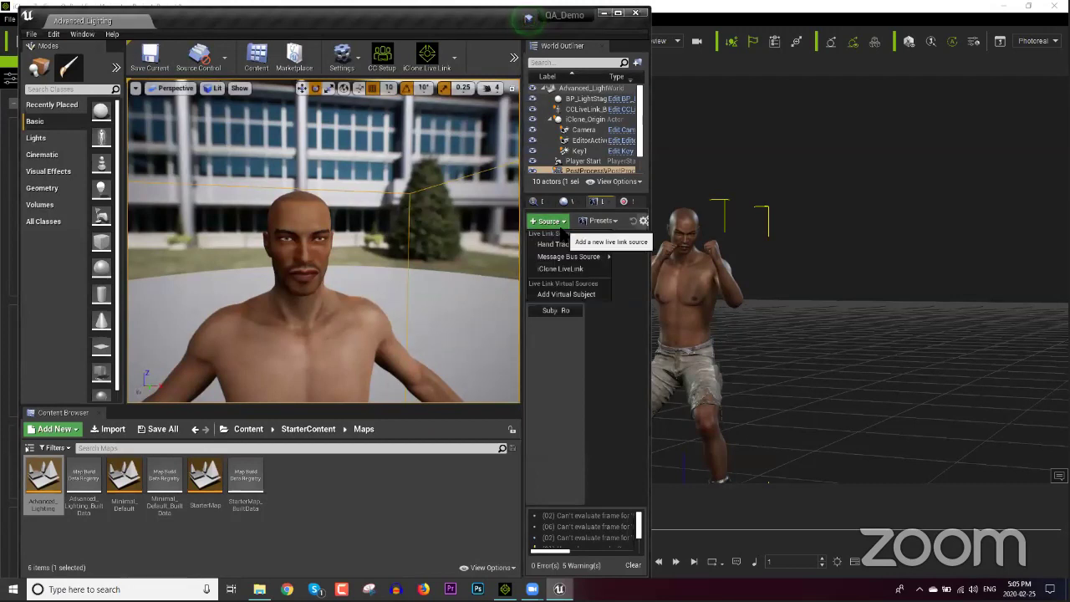
left_click(752, 33)
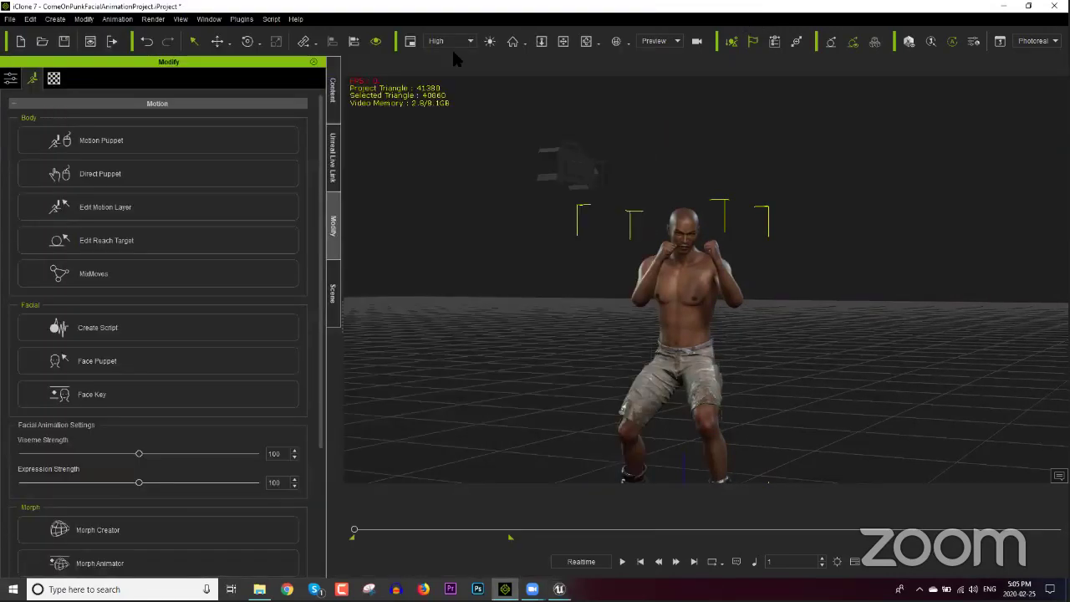
left_click(333, 158)
left_click(229, 84)
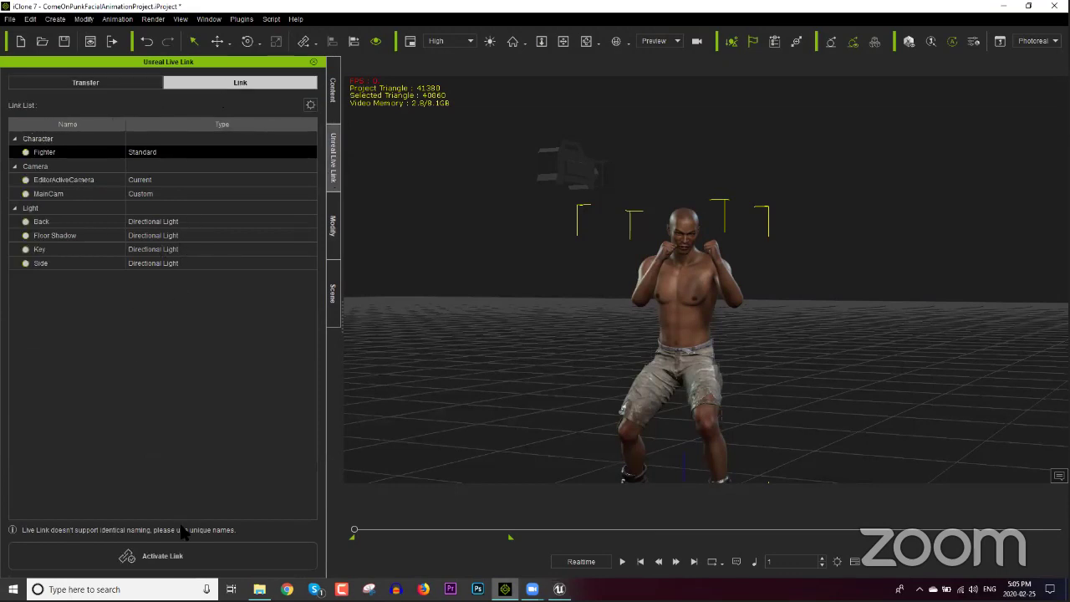
left_click(162, 556)
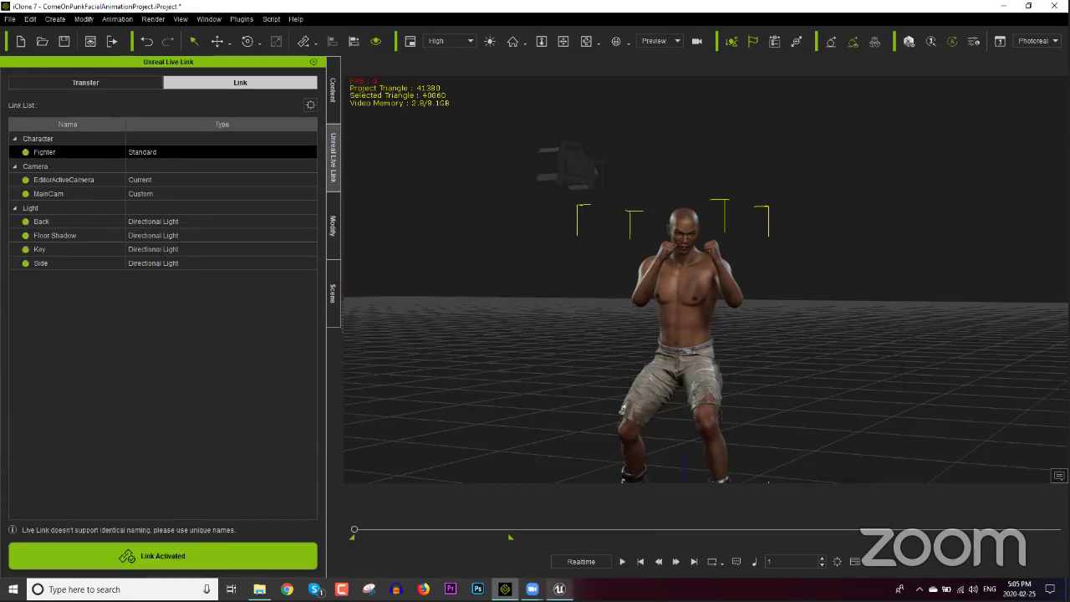
Add an iClone LiveLink source in Unreal Engine and frame the linked Fighter character in the viewport.
left_click(559, 589)
left_click(549, 220)
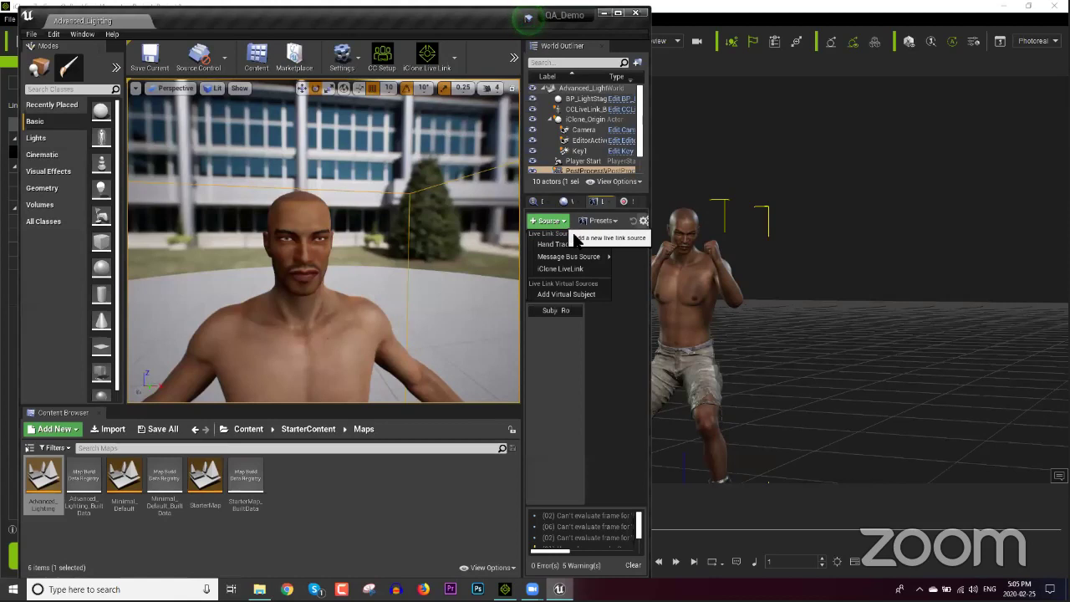
left_click(577, 269)
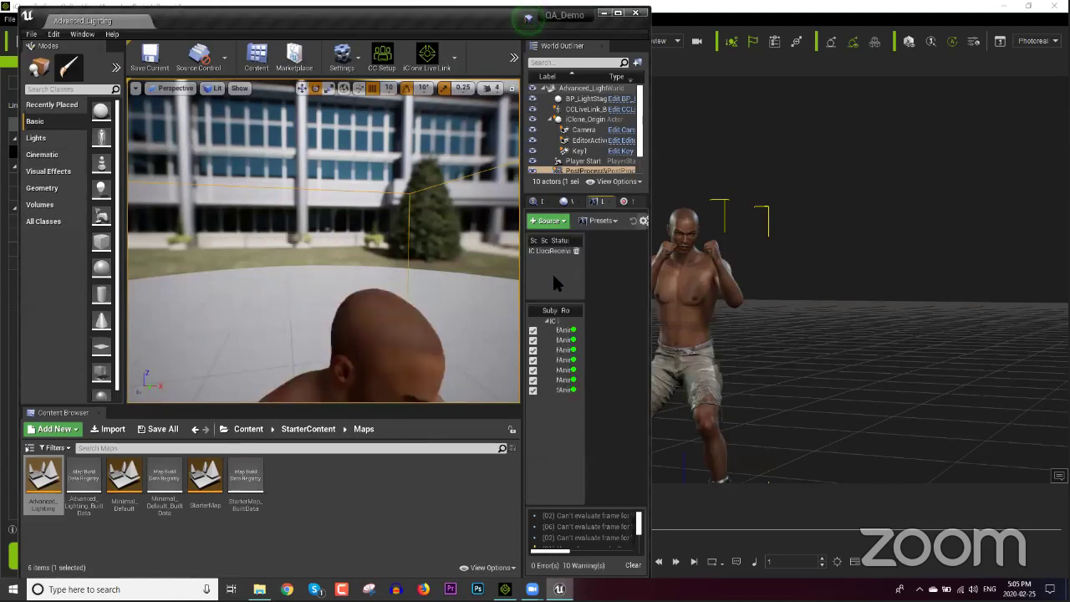
left_click(388, 372)
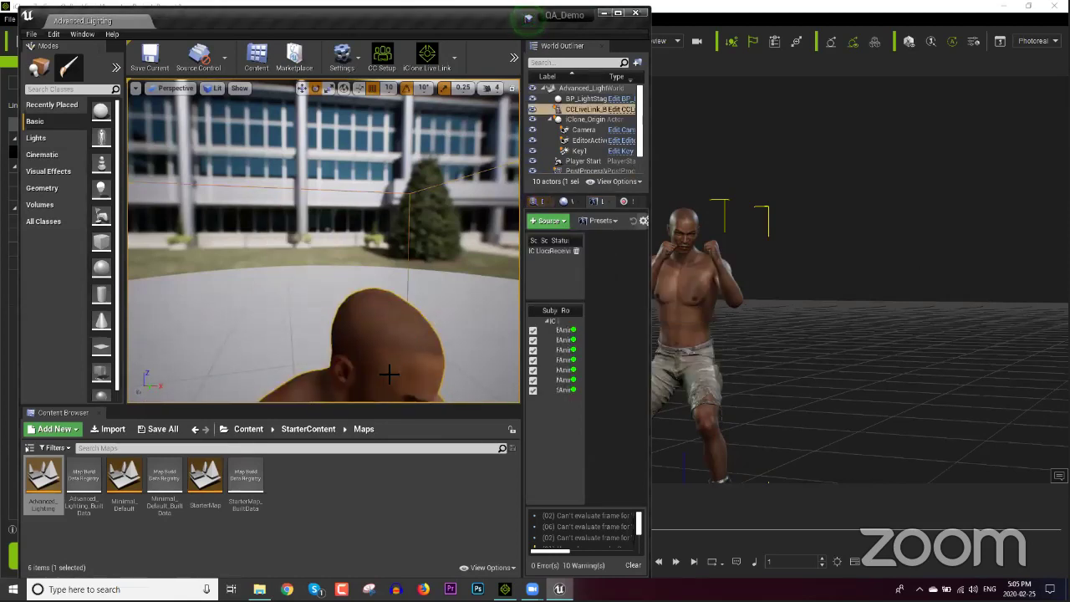
right_click_drag(403, 381, 412, 321)
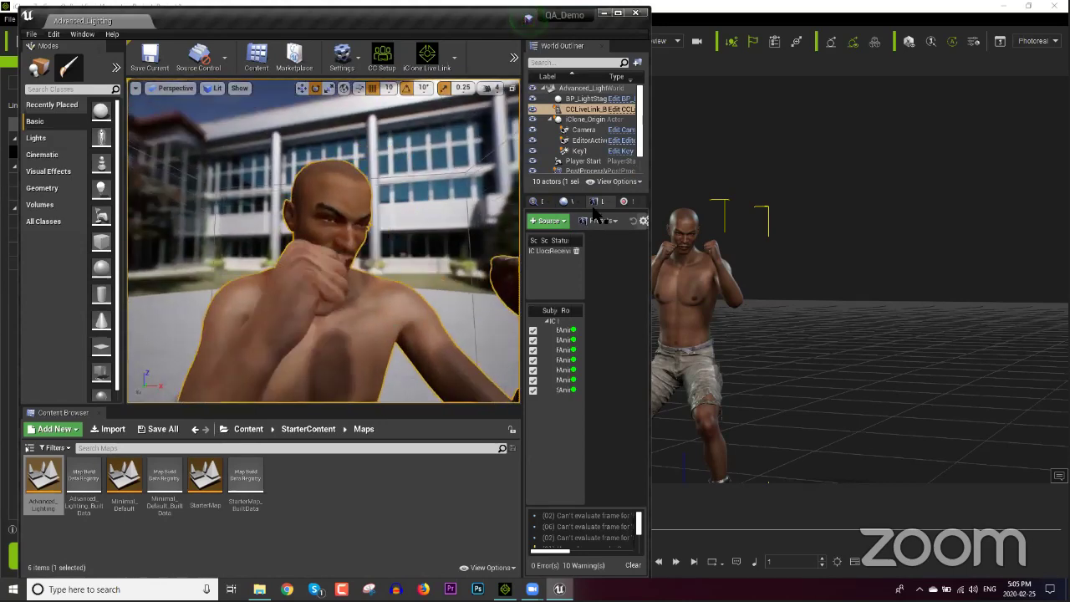
Switch back to iClone, select MainCam and remove its object animation at the first frame.
left_click(775, 8)
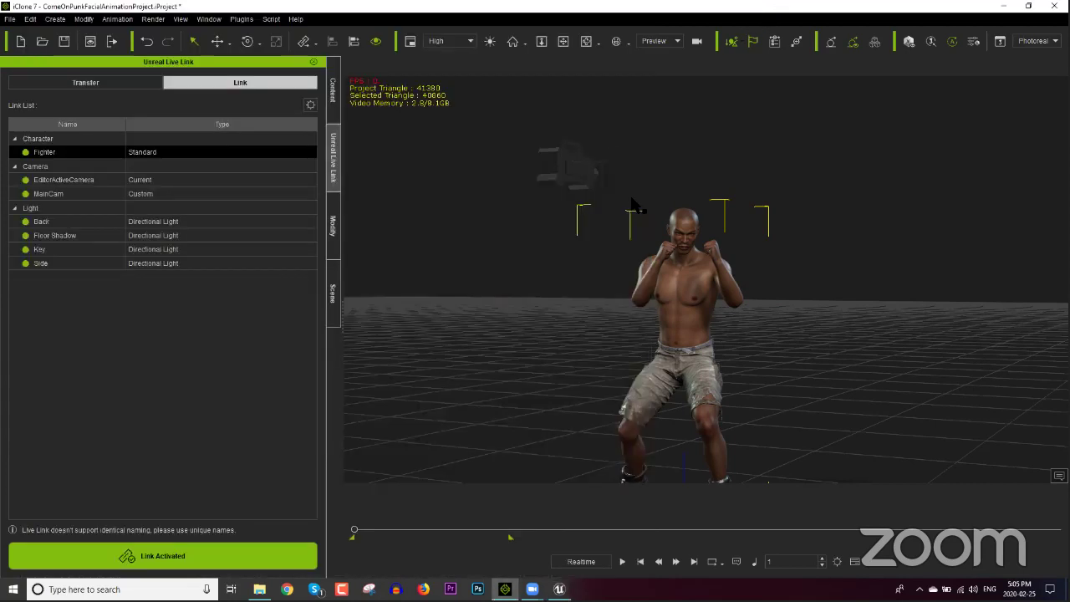
left_click(579, 167)
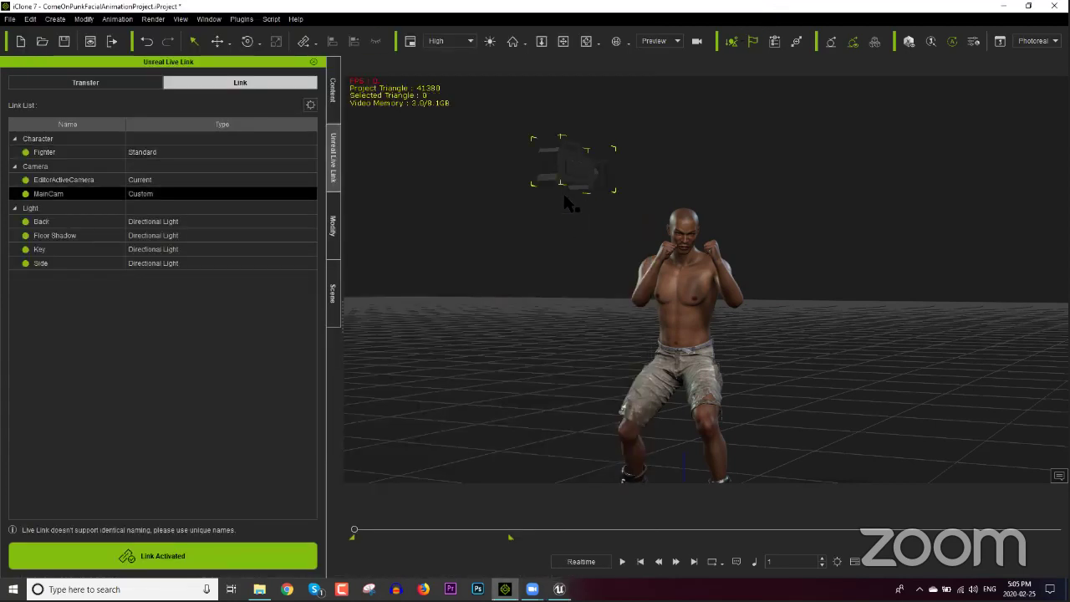
left_click(330, 289)
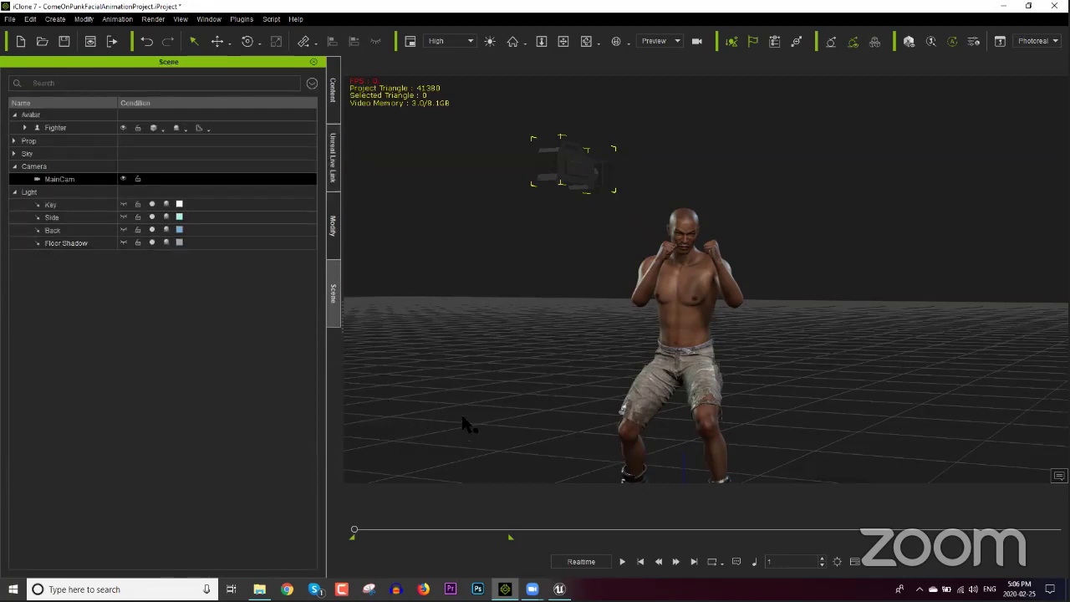
mouse_move(353, 530)
left_mouse_down()
mouse_move(401, 533)
mouse_move(354, 531)
left_mouse_up()
right_click(573, 161)
left_click(611, 277)
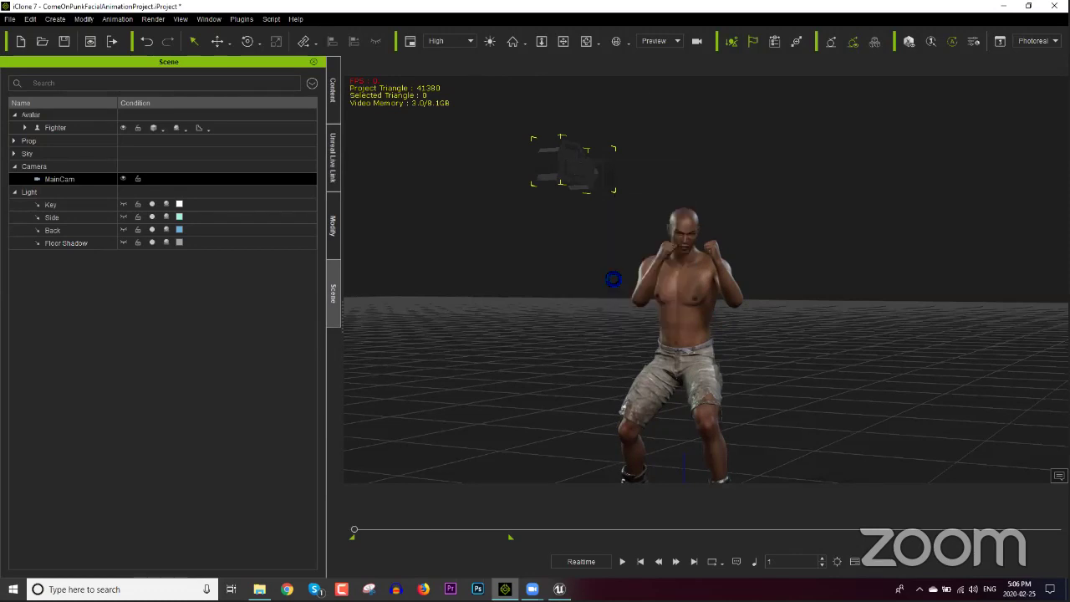
Switch the view to MainCam and frame the Fighter's head and upper body from the front, scrubbing the timeline to check the framing.
left_click(669, 41)
left_click(660, 68)
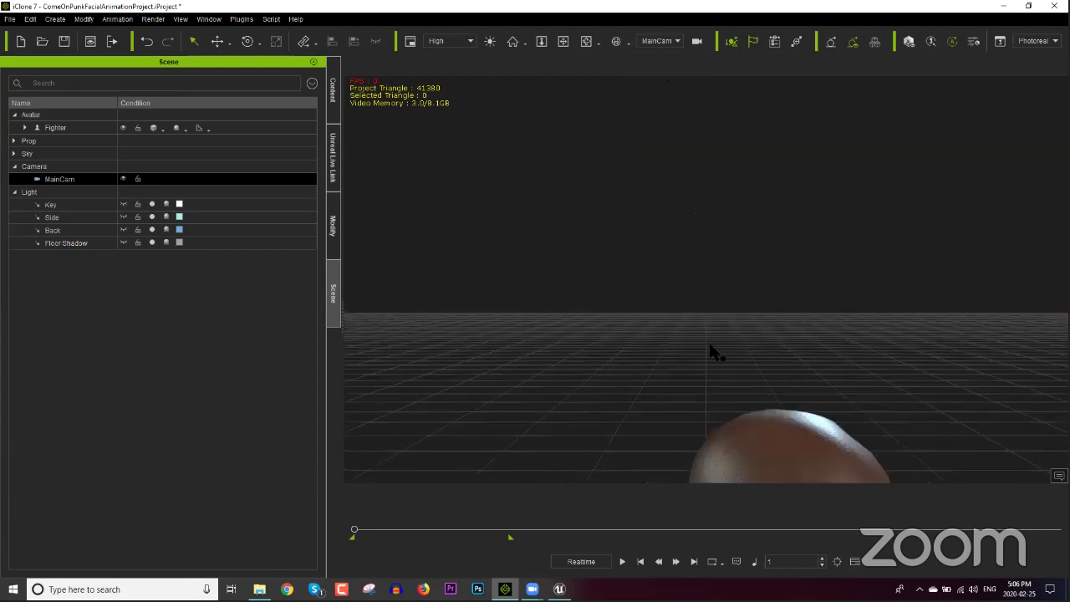
left_click(773, 453)
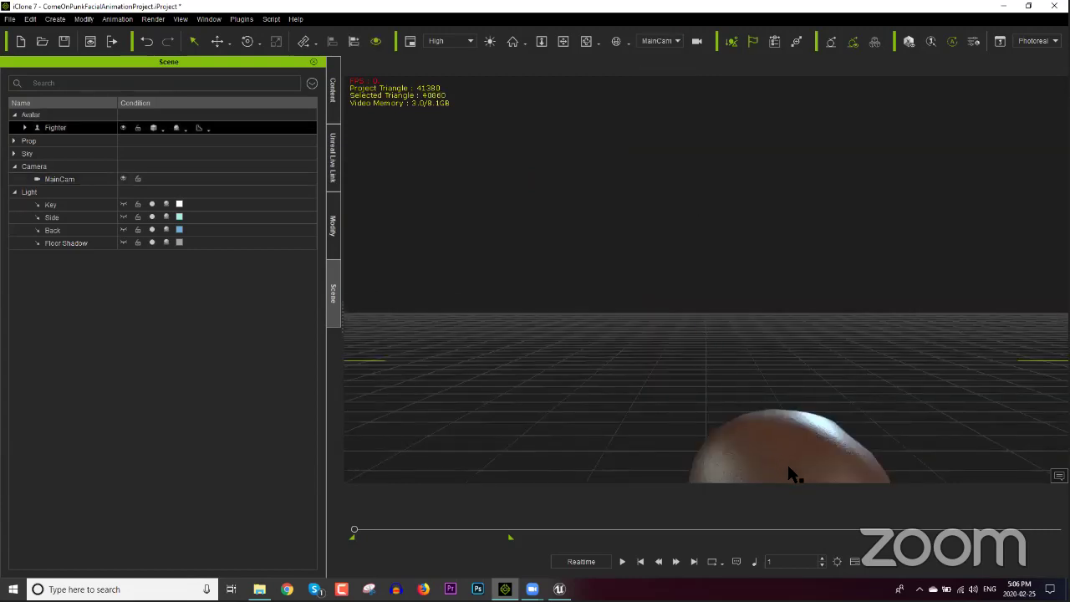
scroll(788, 254, "up", 5)
right_click_drag(796, 265, 645, 275)
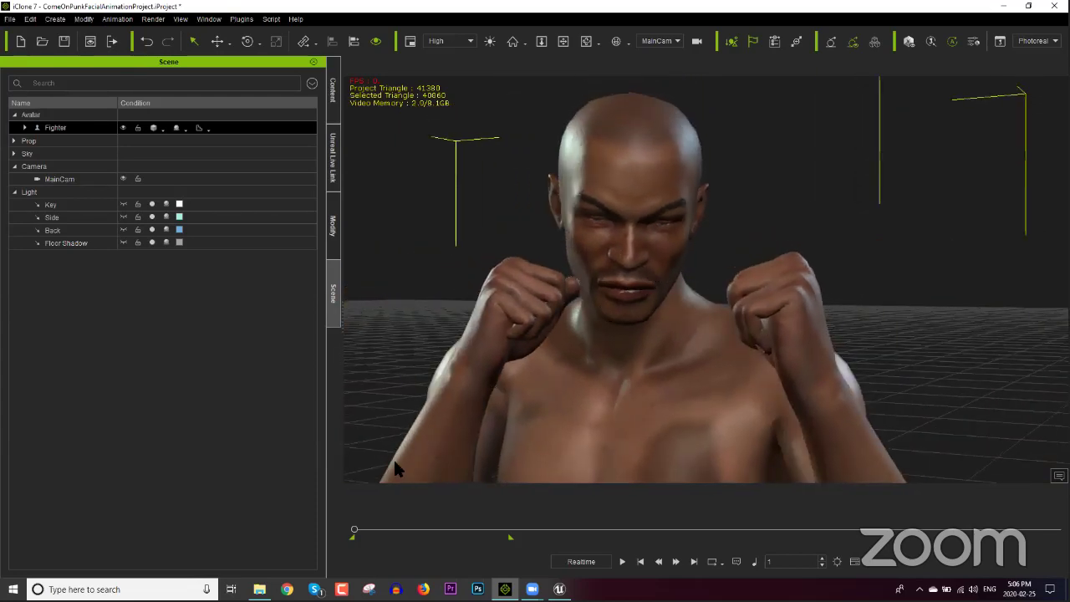
left_click_drag(361, 532, 331, 531)
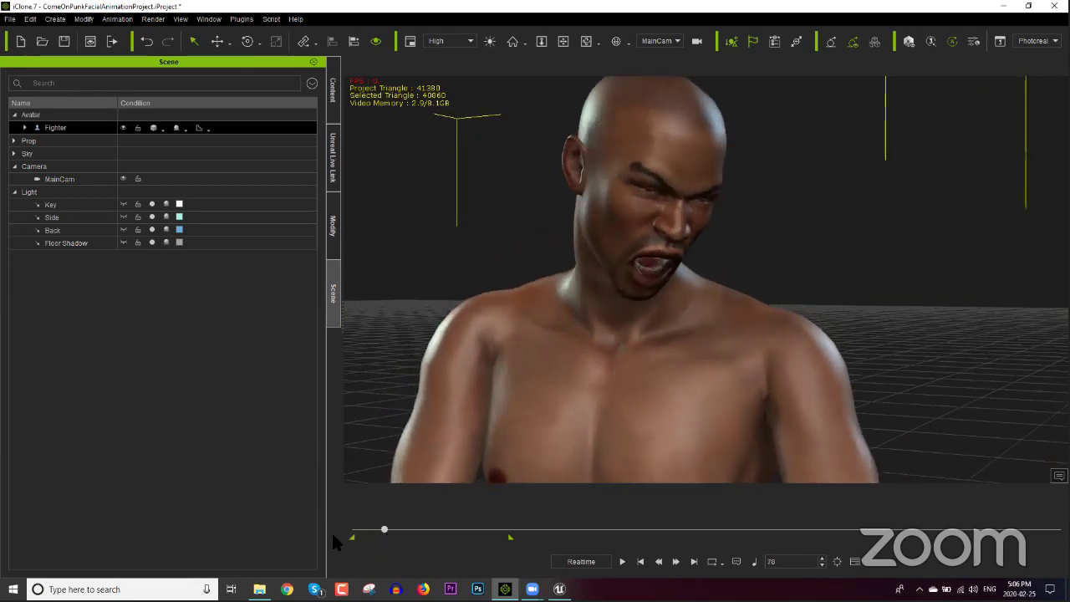
right_click_drag(588, 332, 625, 311)
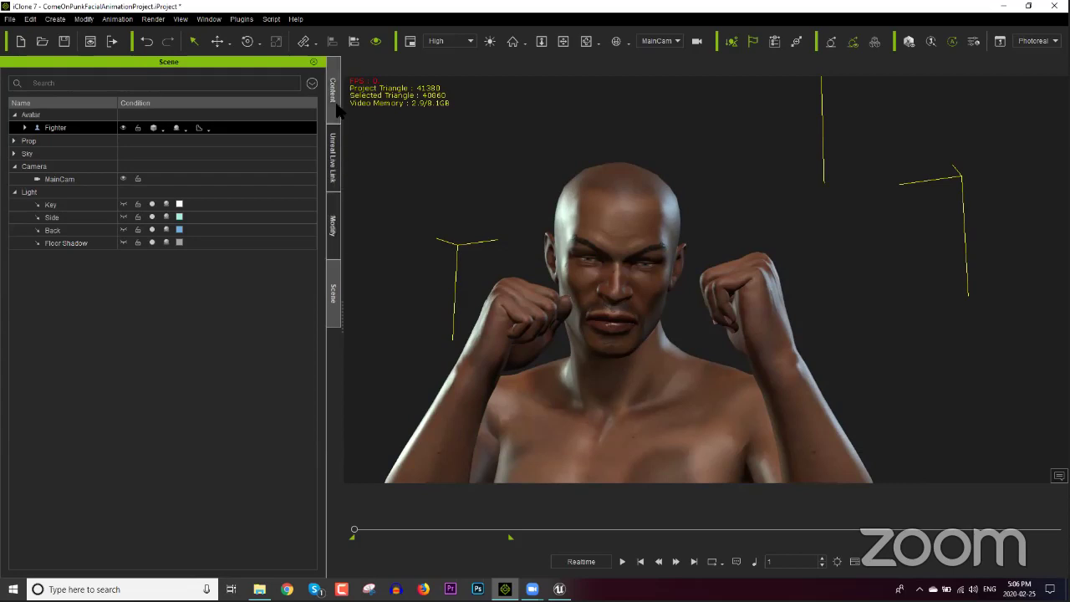
Make the Fighter look at MainCam and shift the look-at weight towards the eyes.
left_click(333, 201)
left_click(10, 78)
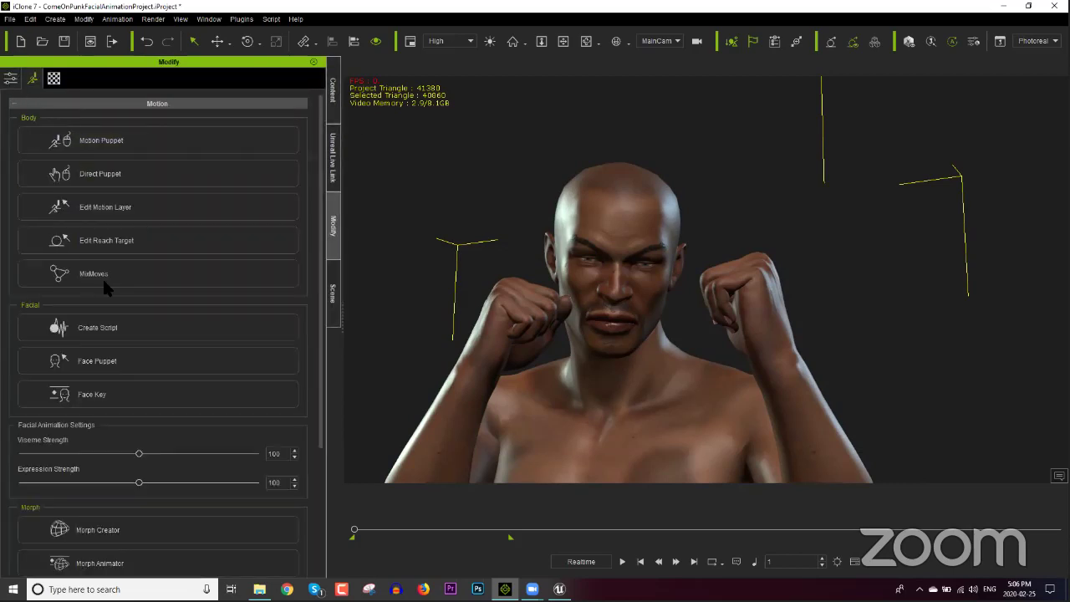
left_click(150, 260)
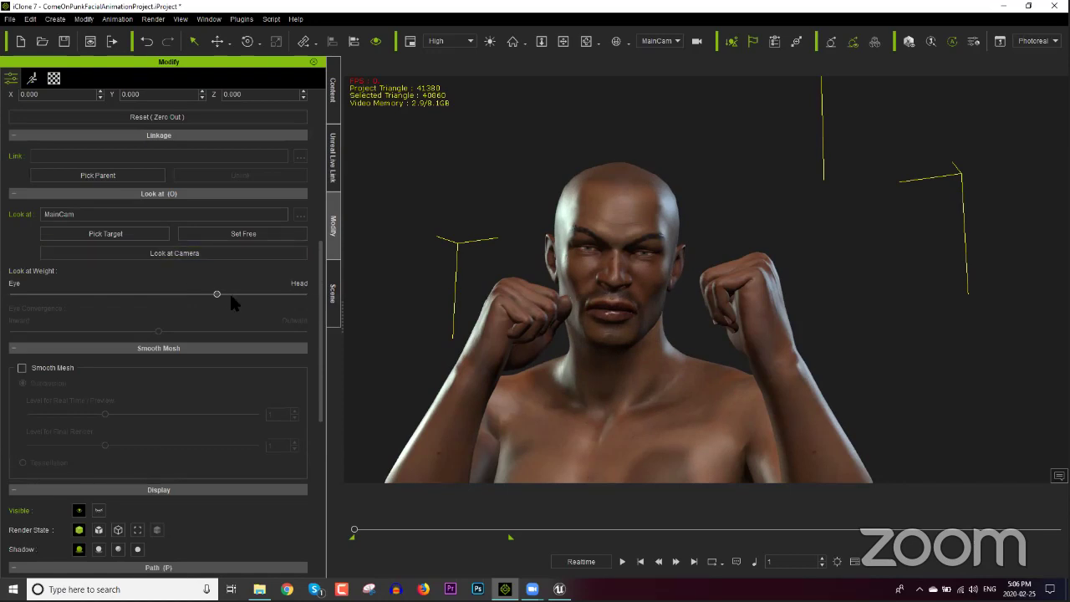
left_click_drag(216, 294, 91, 294)
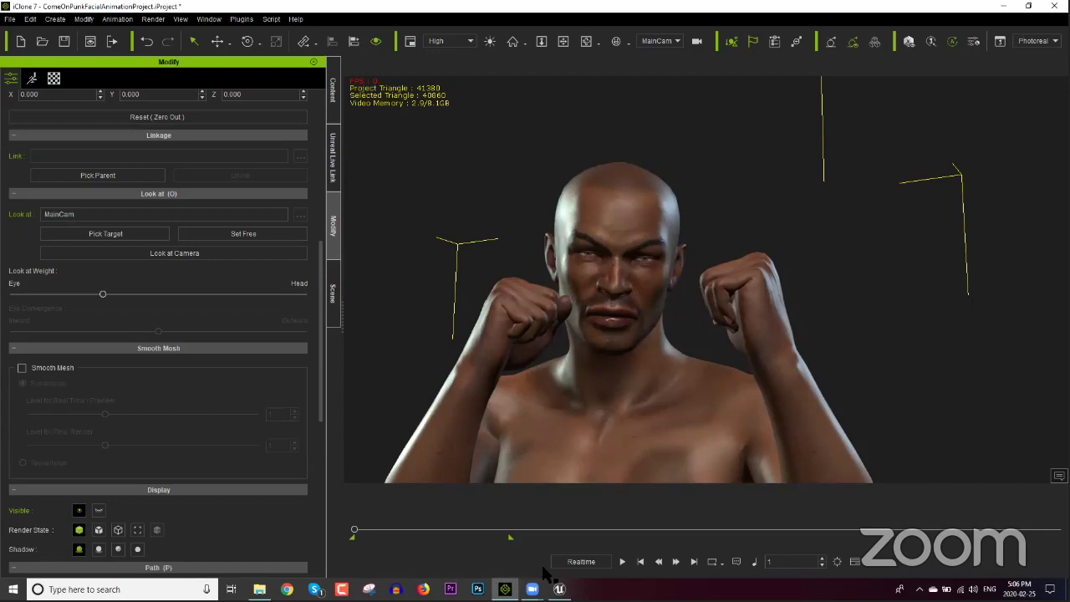
left_click(1028, 6)
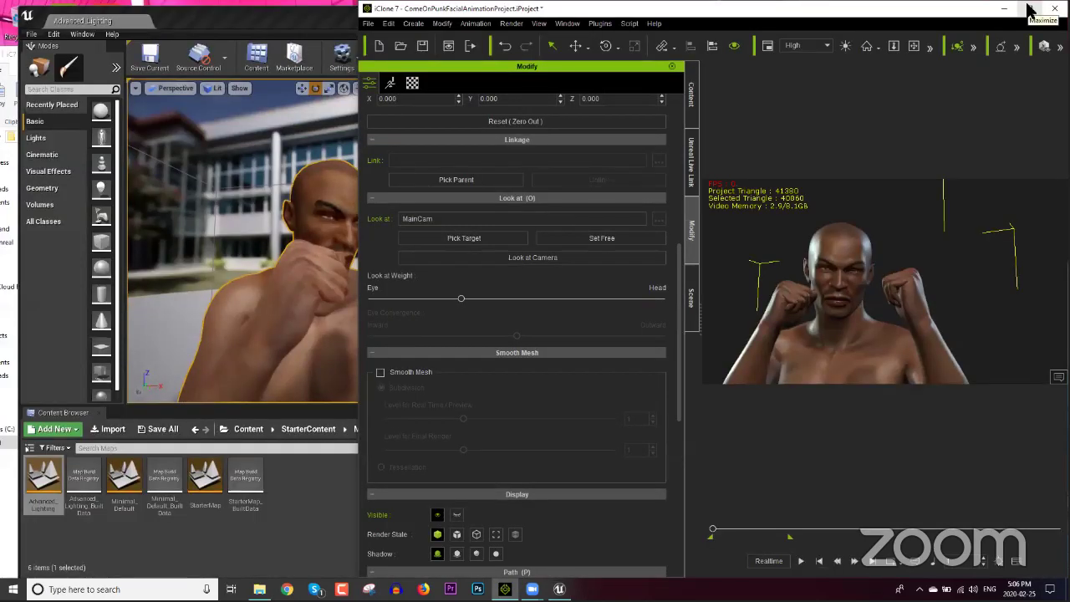
left_click(1028, 8)
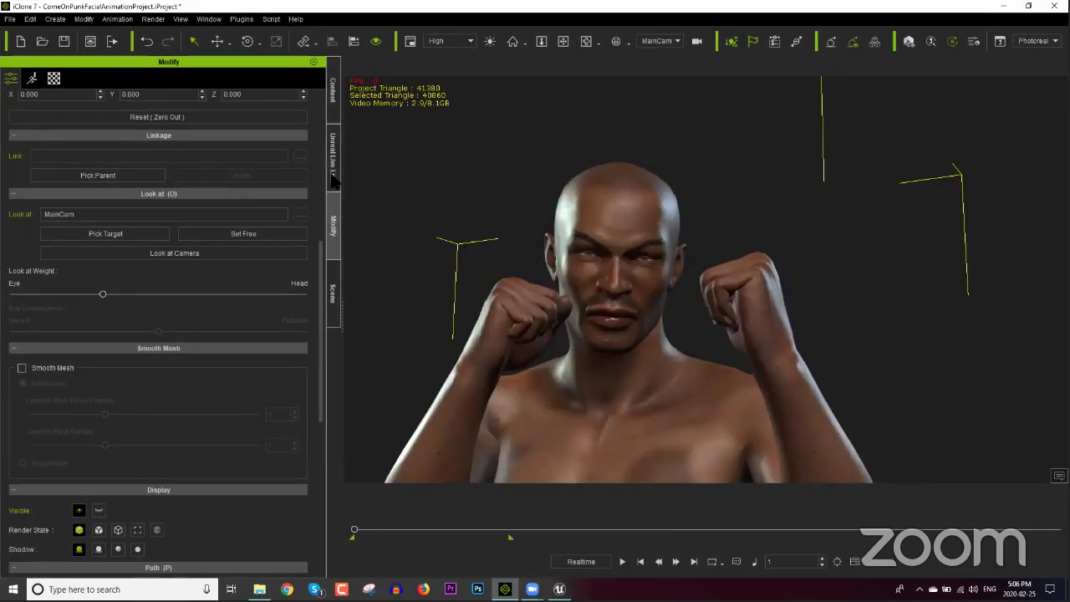
Try to transfer the Fighter, both cameras and the four lights to Unreal Engine through Unreal Live Link.
left_click(333, 151)
left_click(93, 82)
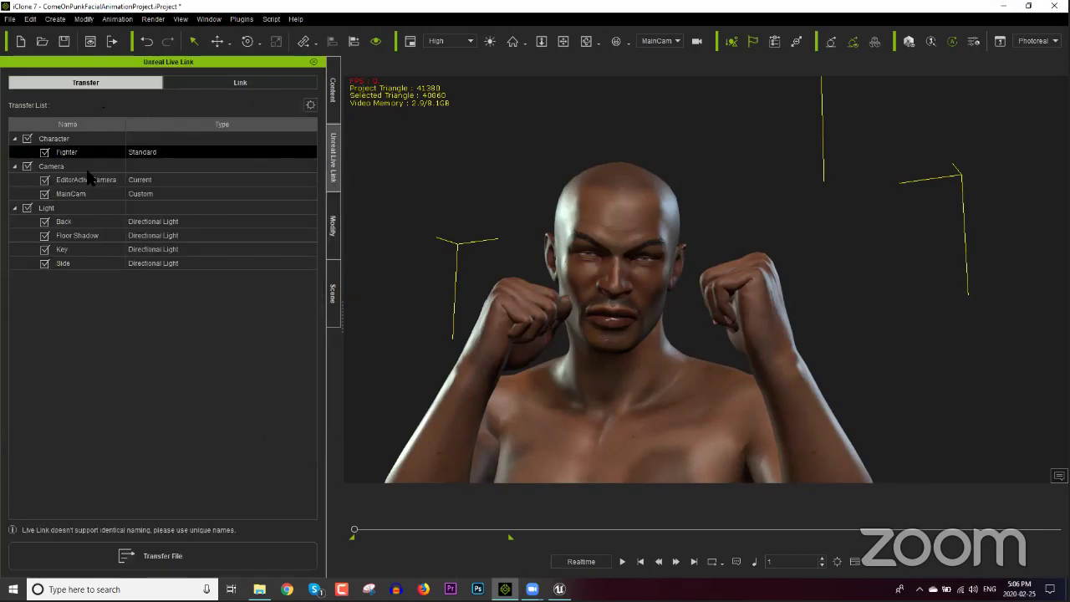
left_click(92, 194)
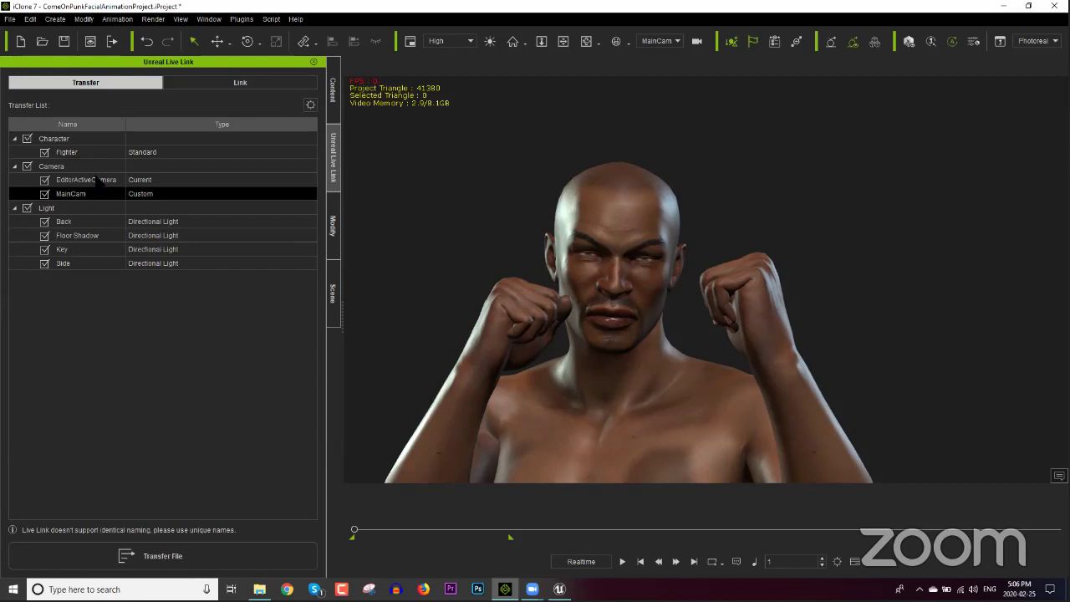
left_click(97, 181)
left_click(95, 194)
left_click(163, 555)
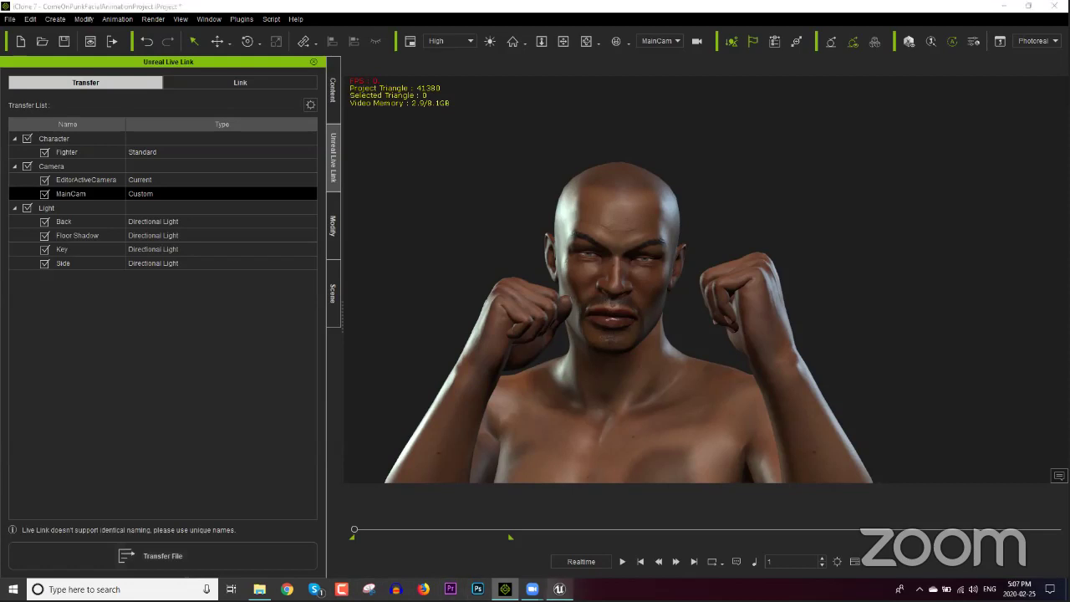
mouse_move(532, 588)
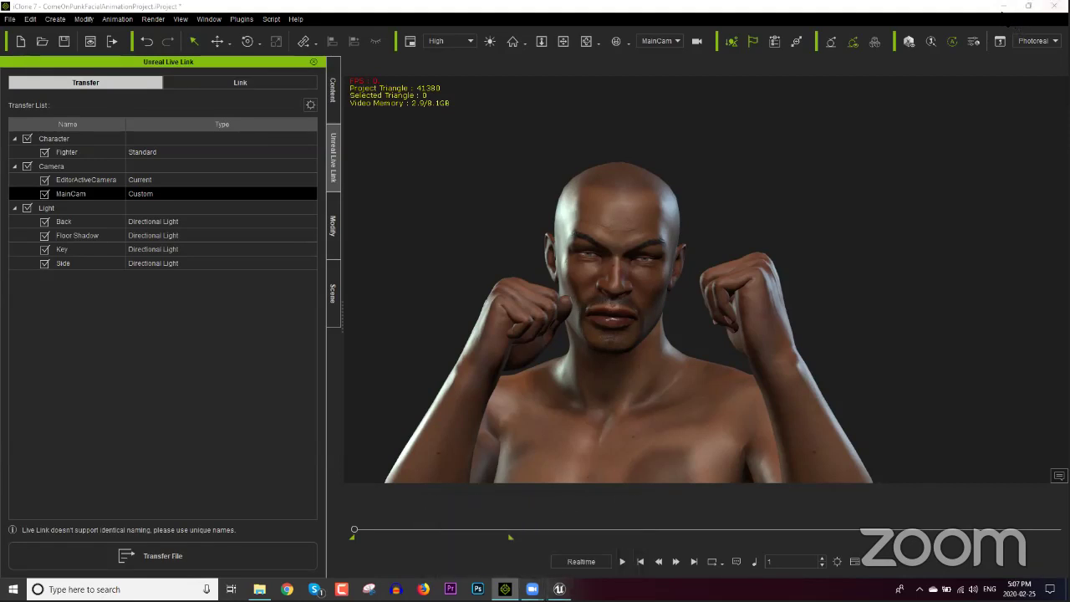
left_click(1003, 5)
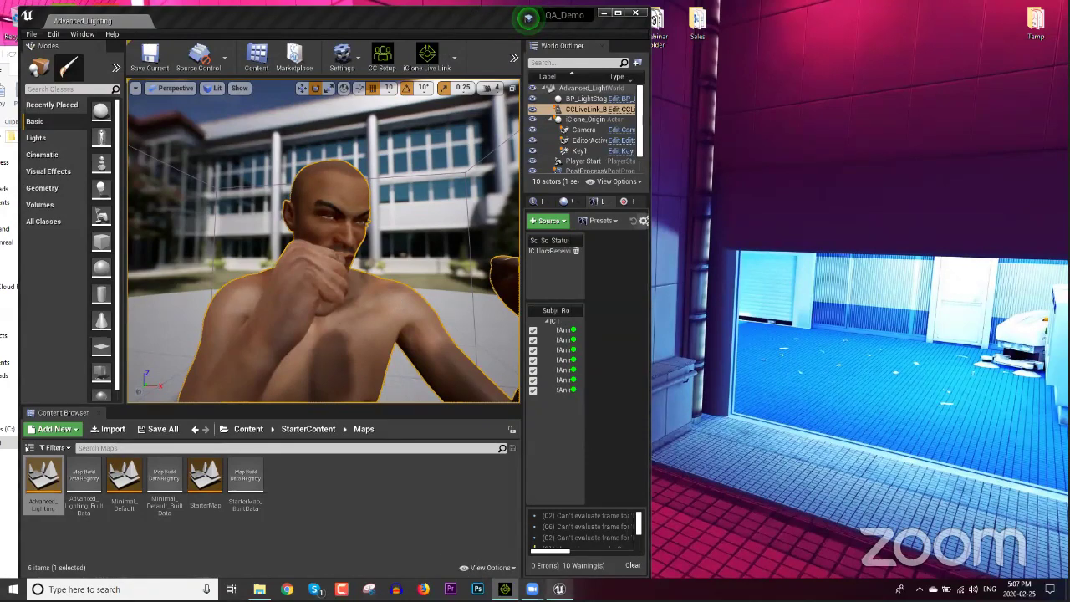
left_click(505, 589)
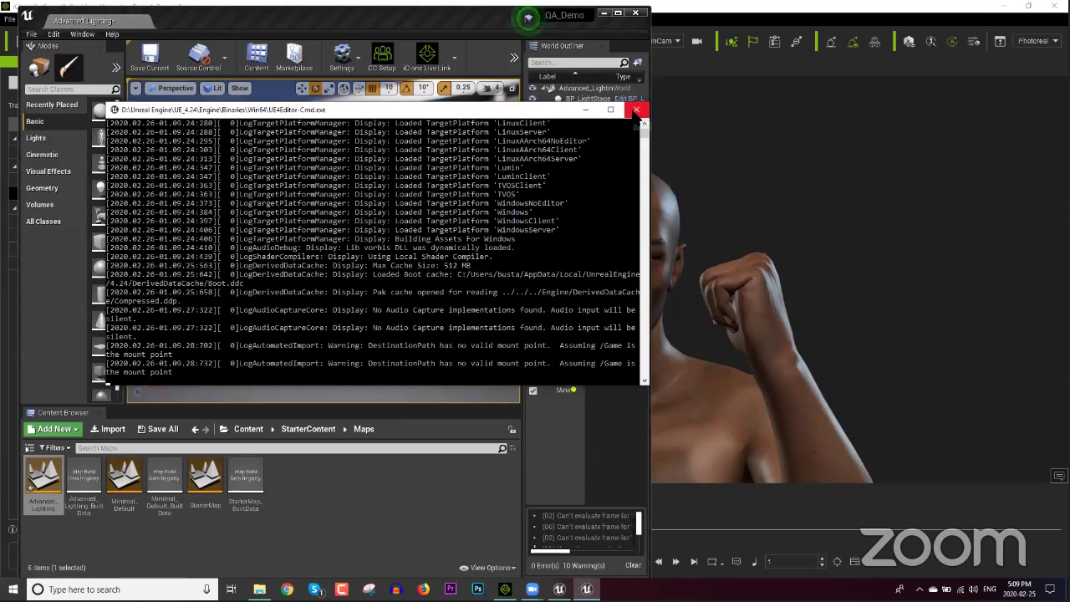
Close the UE4Editor-Cmd console window and quit Unreal Engine without saving the Advanced_Lighting level.
left_click(636, 109)
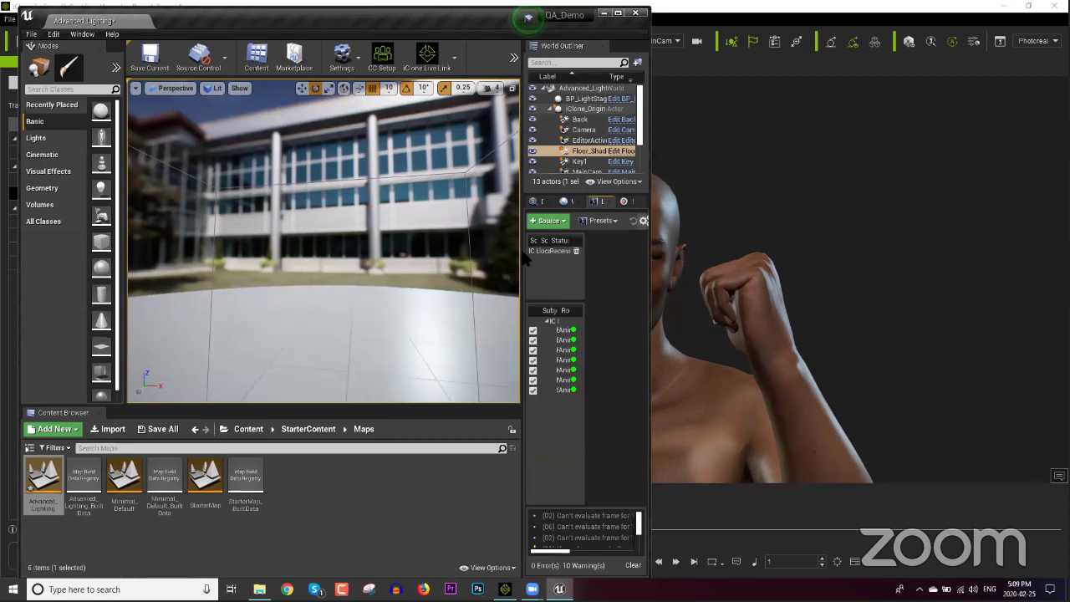
left_click(576, 151)
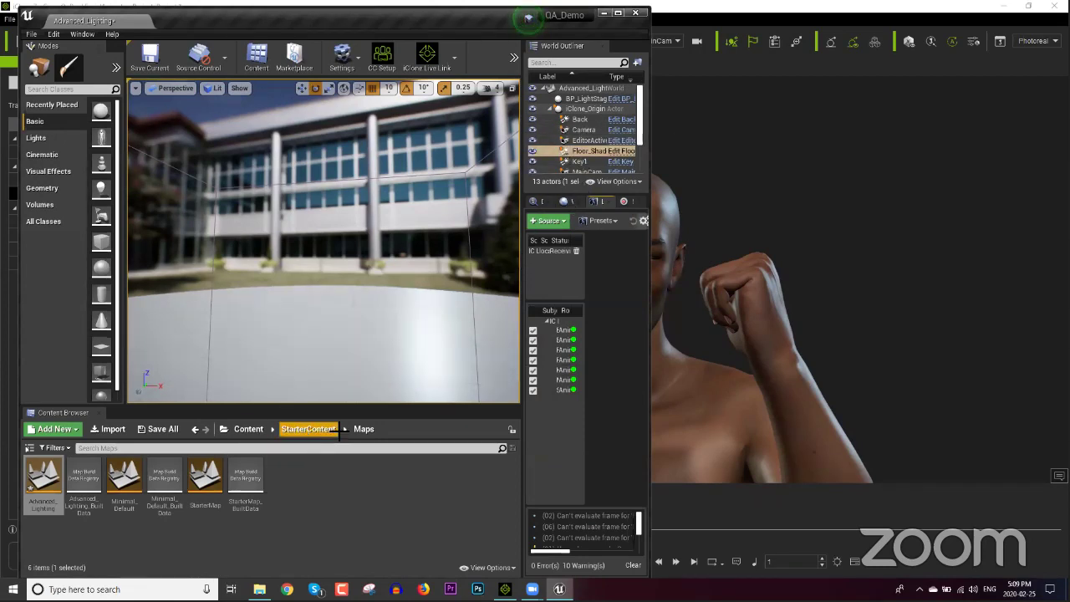
left_click(635, 13)
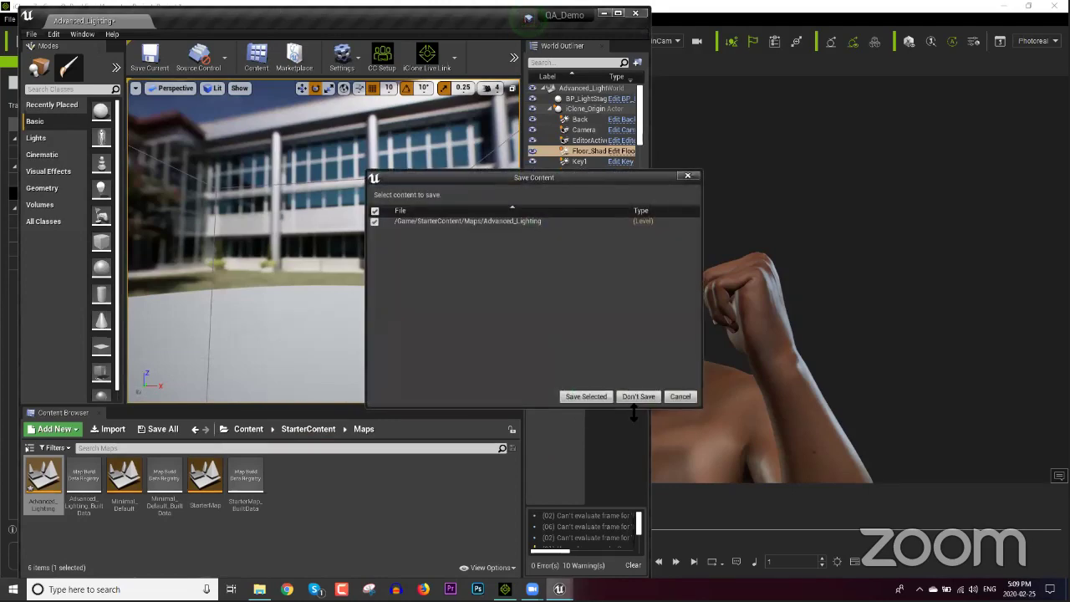
left_click(638, 397)
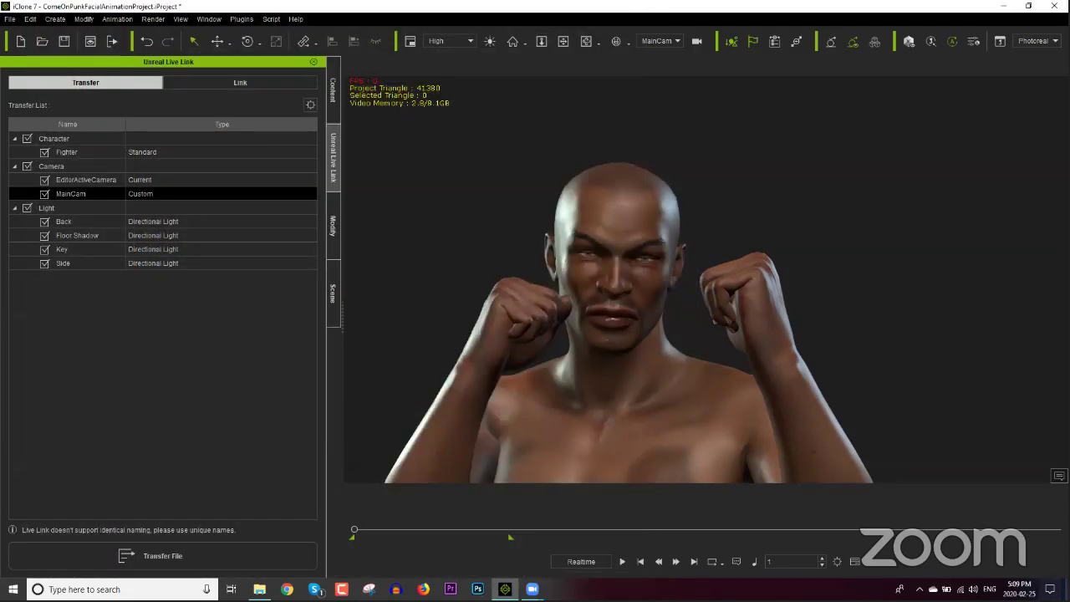
Dismiss the Unreal crash report without sending it and reopen the QA_Demo project from the Epic Games Launcher library.
key("super+d")
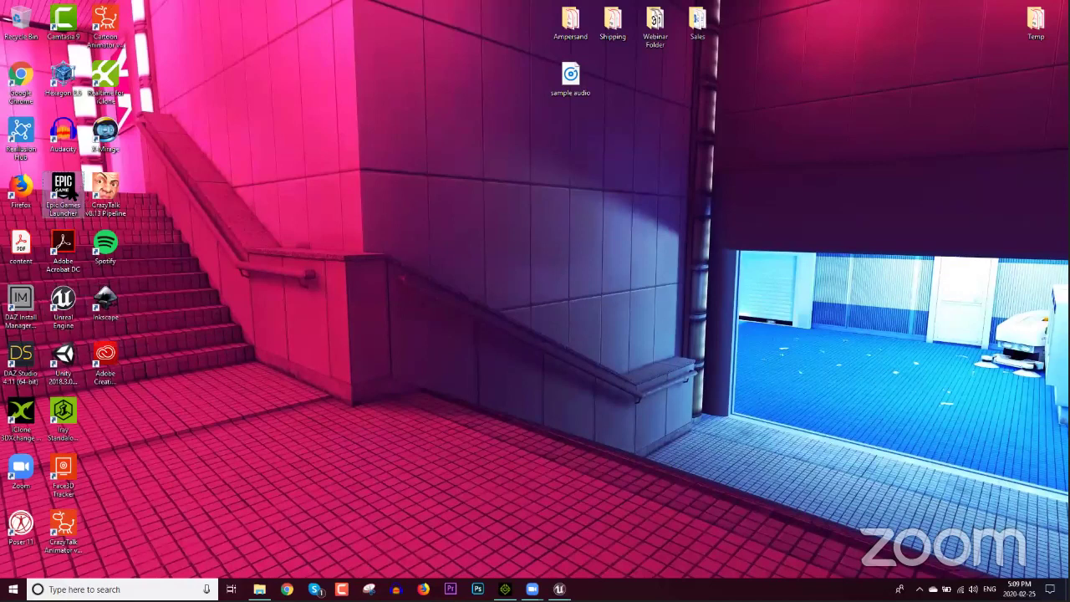
double_click(63, 190)
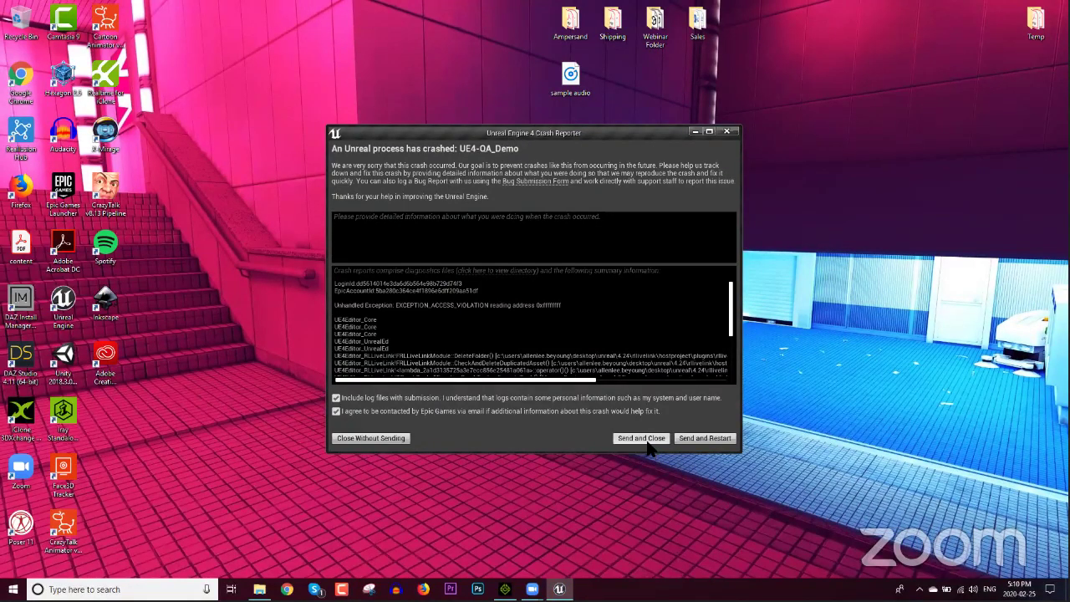
left_click(386, 438)
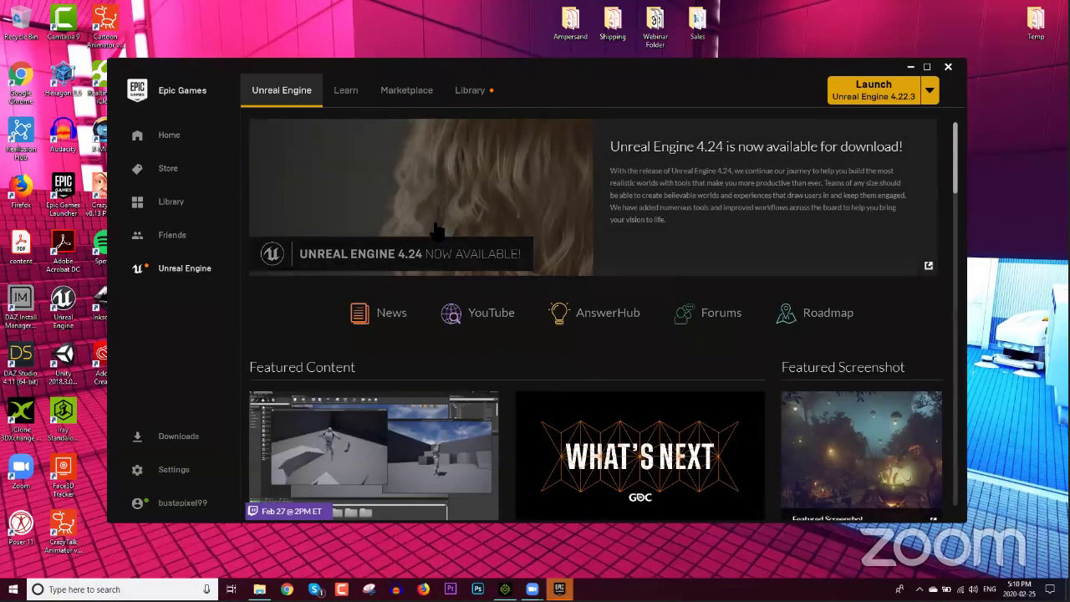
left_click(470, 90)
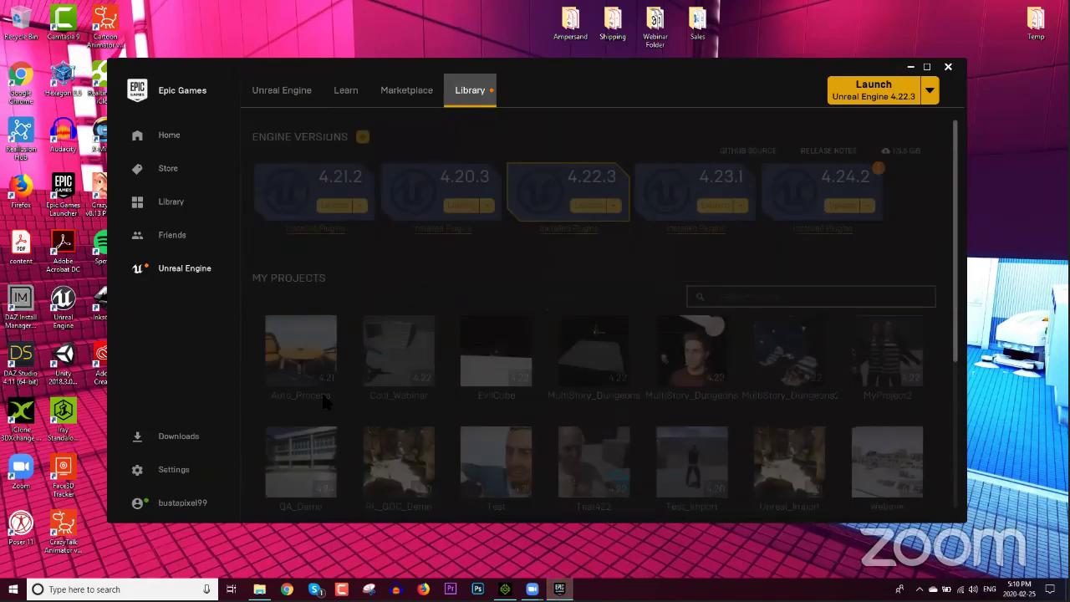
double_click(303, 465)
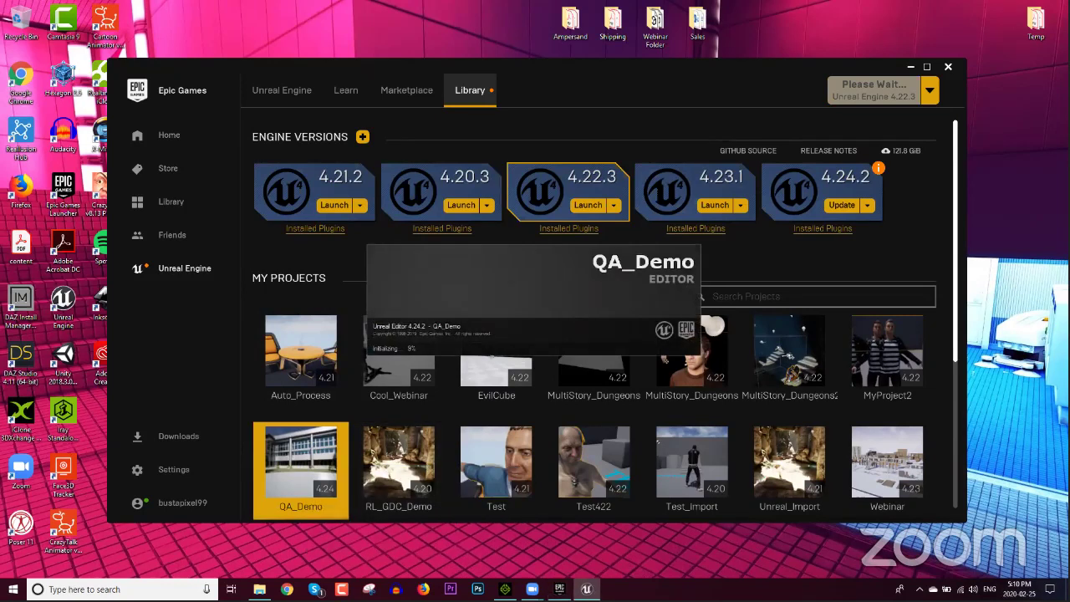
mouse_move(505, 588)
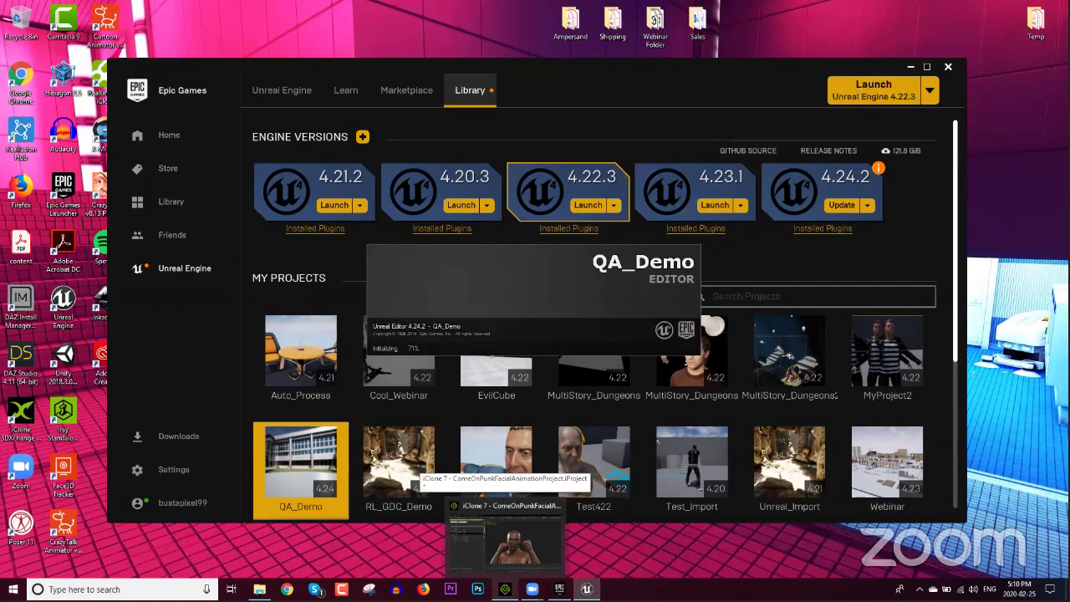
left_click(505, 588)
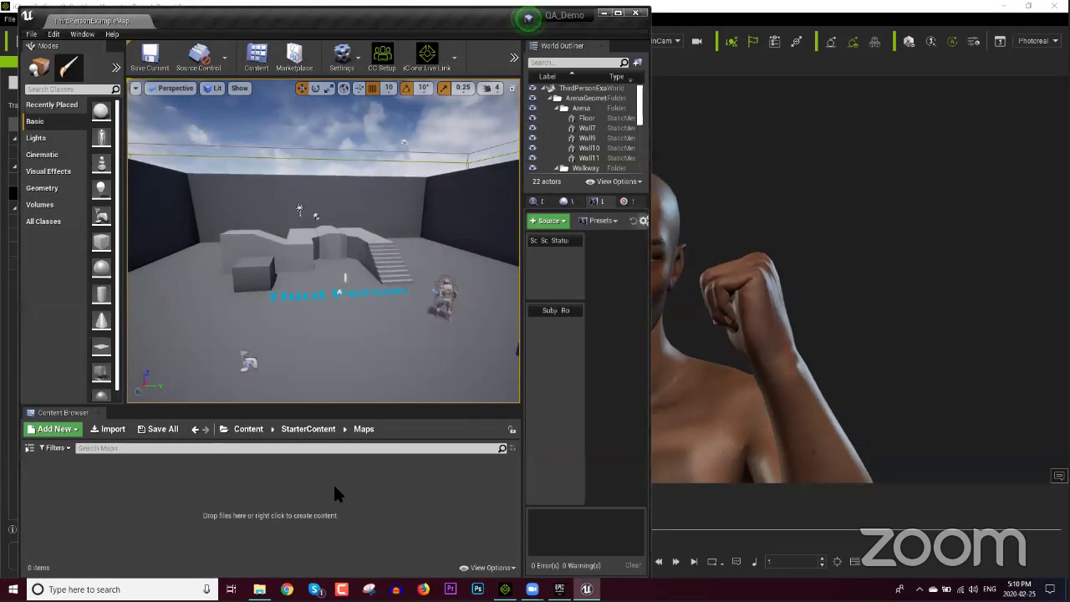
Load the Advanced_Lighting map from StarterContent/Maps, return to the Content folder and maximize the Unreal Engine window.
left_click(249, 429)
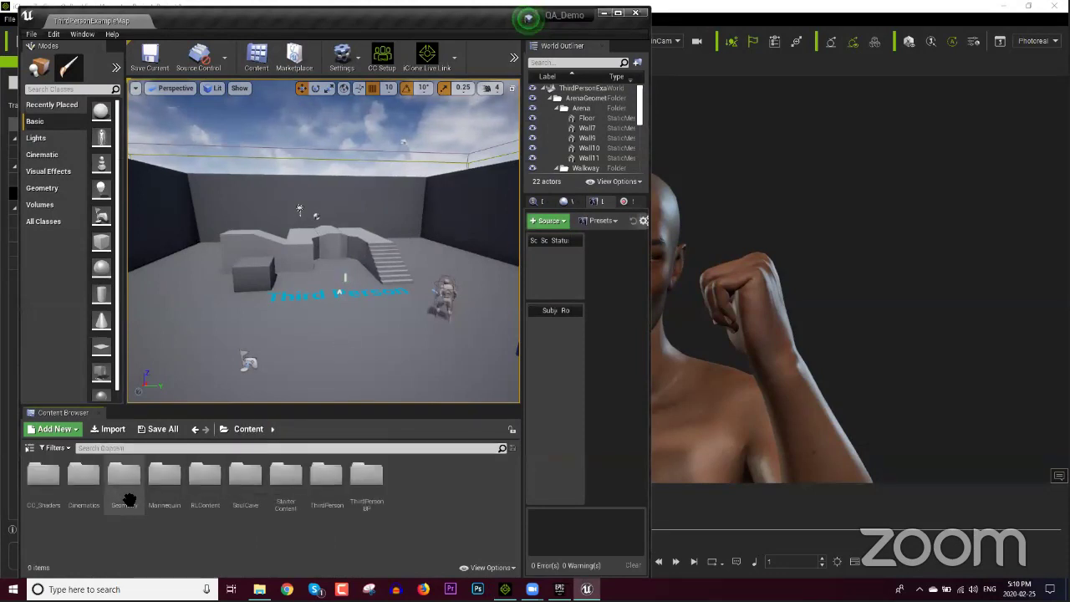
double_click(296, 493)
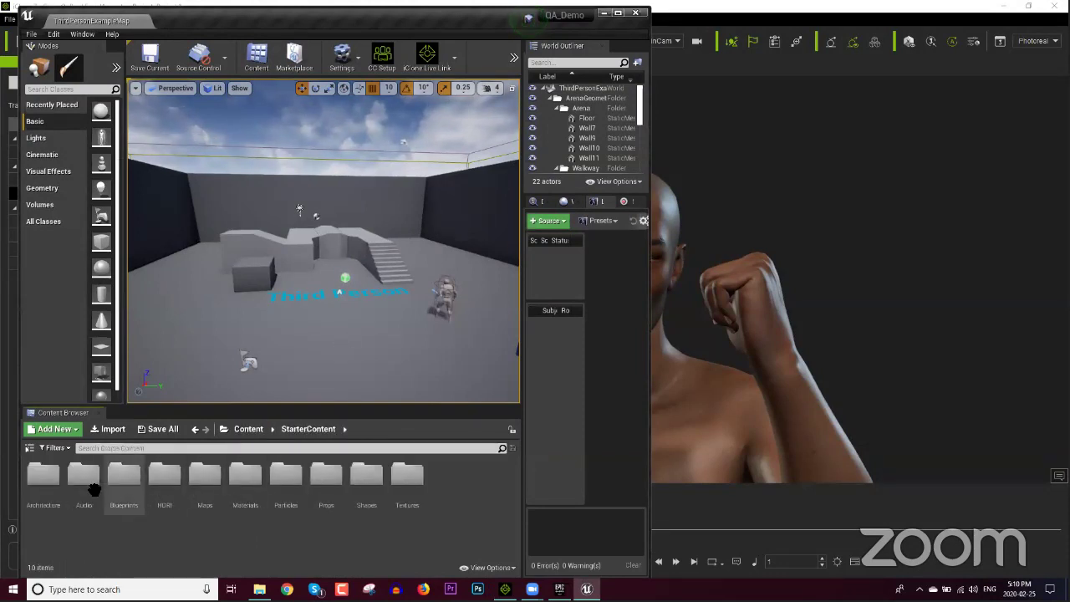
double_click(205, 493)
double_click(44, 481)
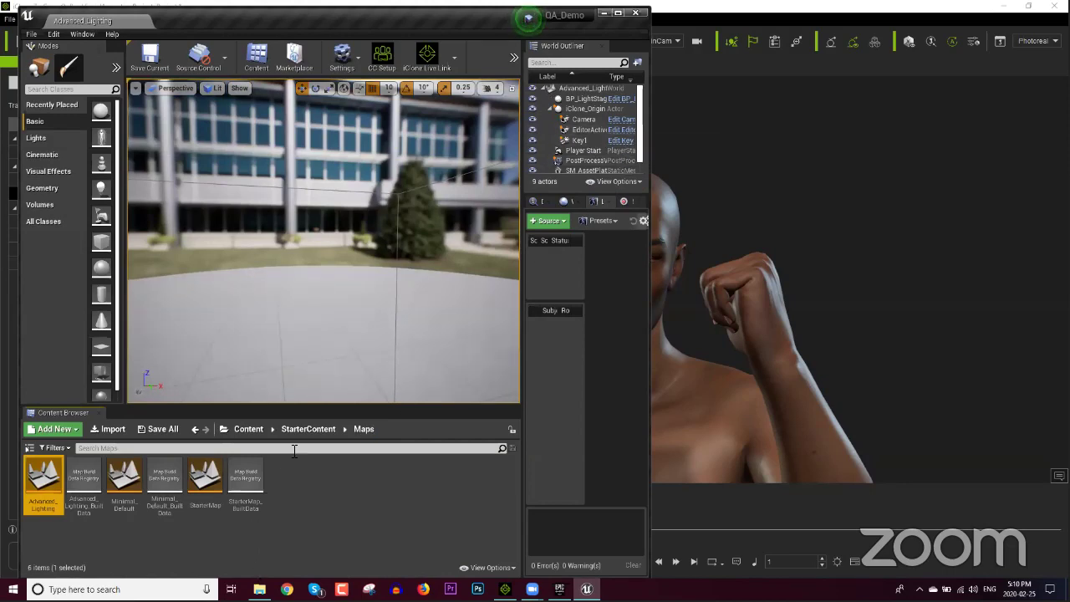
left_click(249, 429)
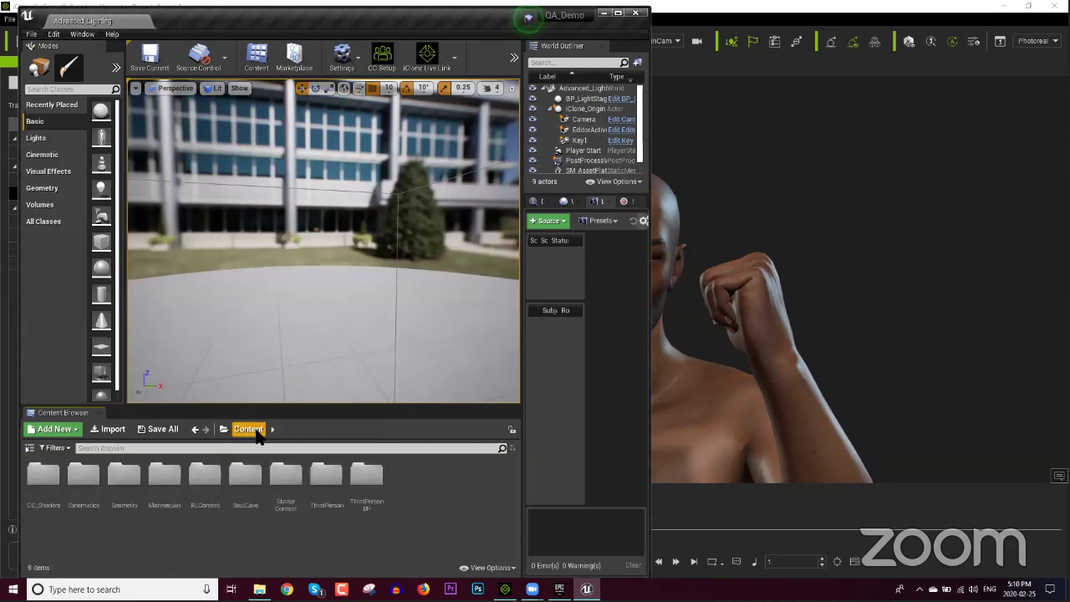
left_click(617, 14)
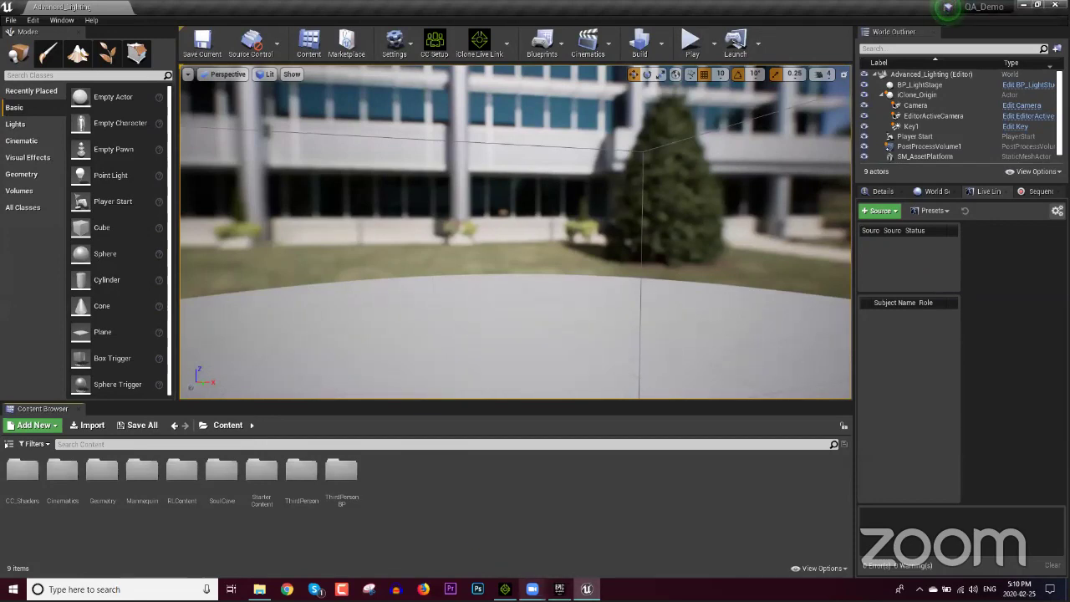
Switch to iClone, activate the Unreal Live Link for the Fighter, cameras and lights, and reopen the transfer list.
left_click(506, 587)
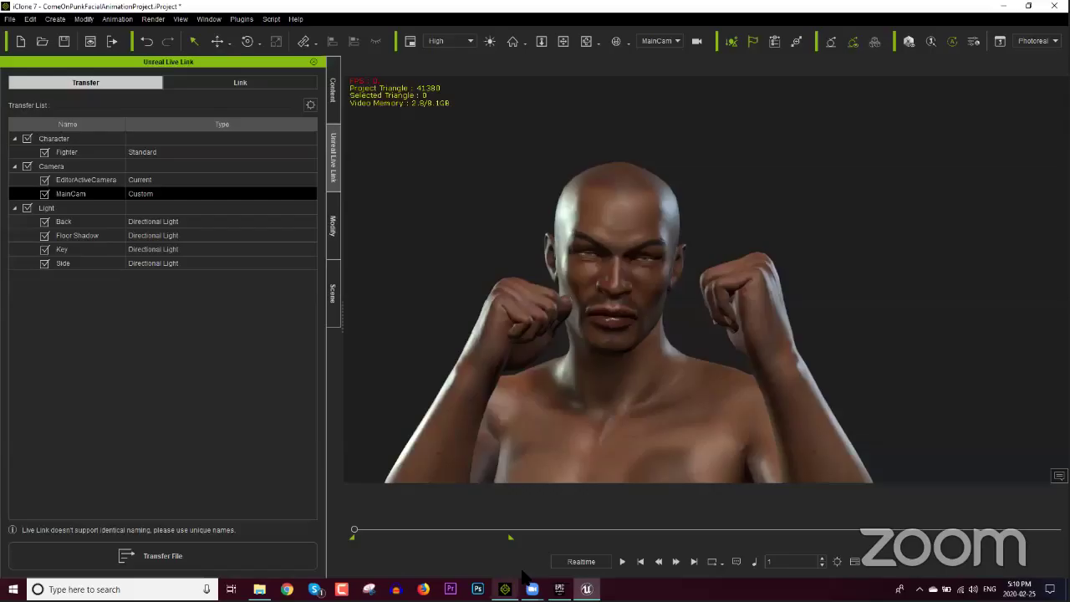
left_click(284, 84)
left_click(212, 551)
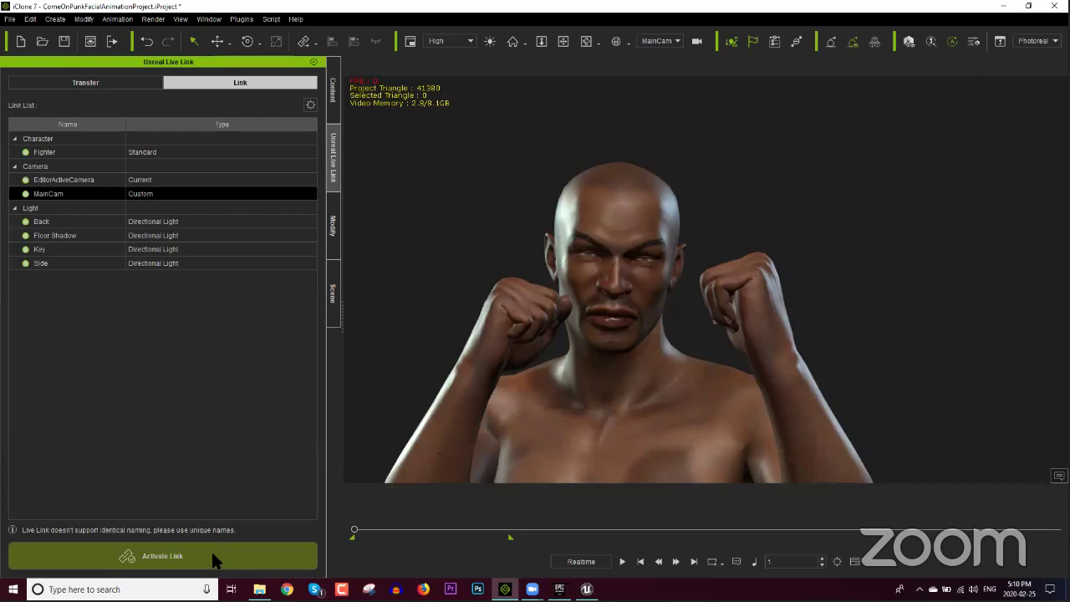
left_click(201, 564)
left_click(156, 83)
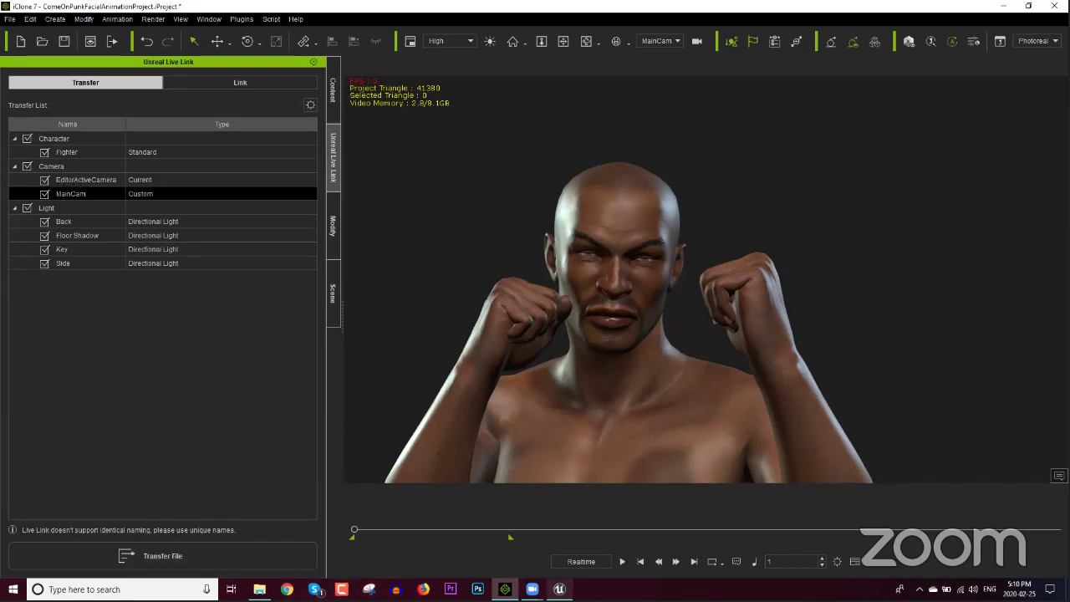
Open the RLContent folder in Unreal Engine, return to iClone and transfer the listed Fighter, cameras and lights to Unreal.
left_click(559, 588)
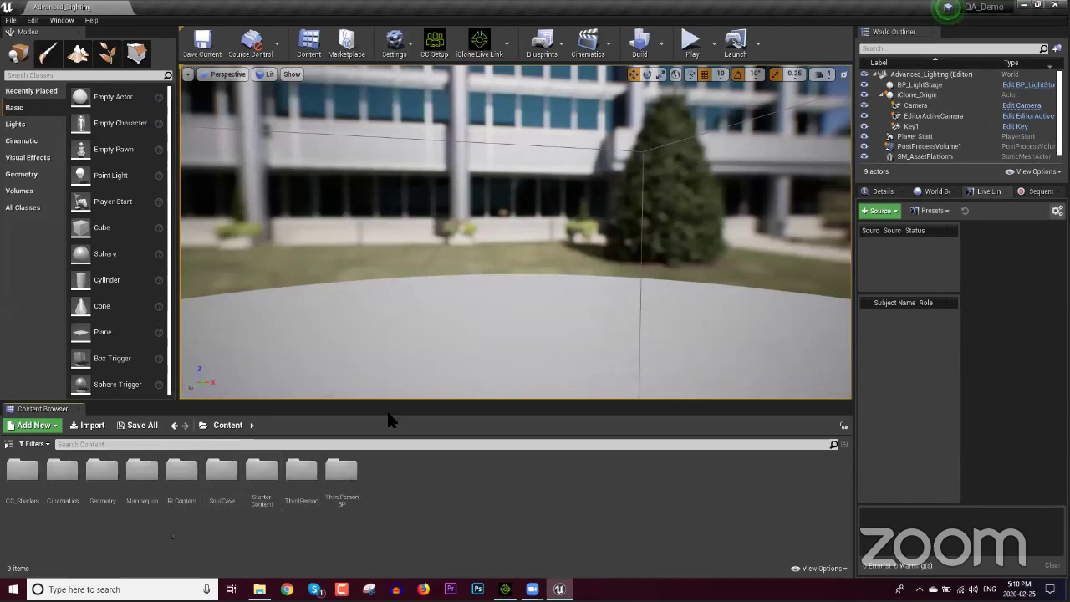
double_click(181, 470)
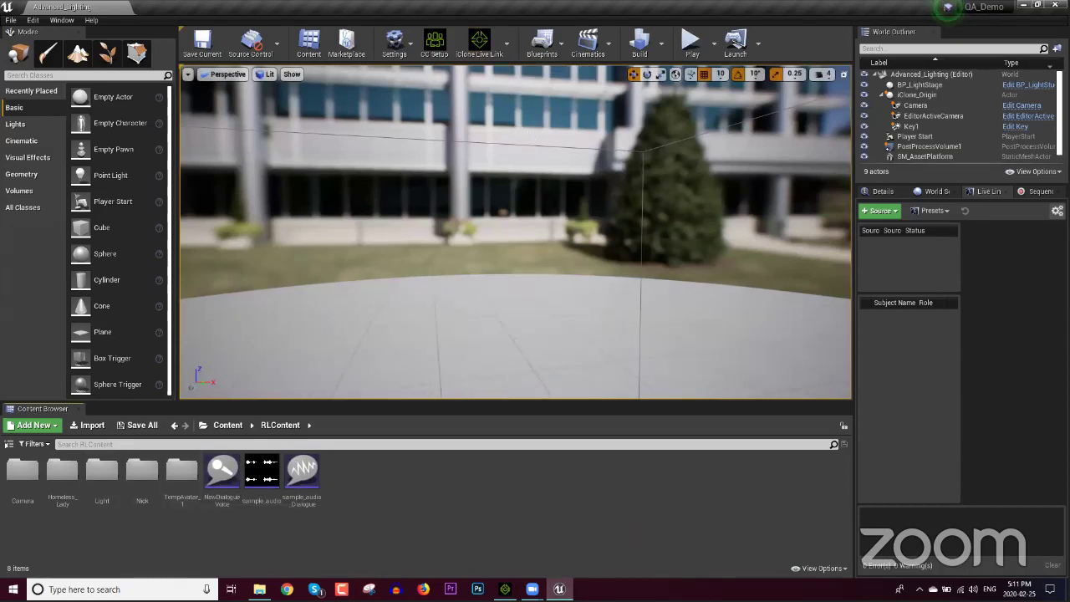
left_click(505, 588)
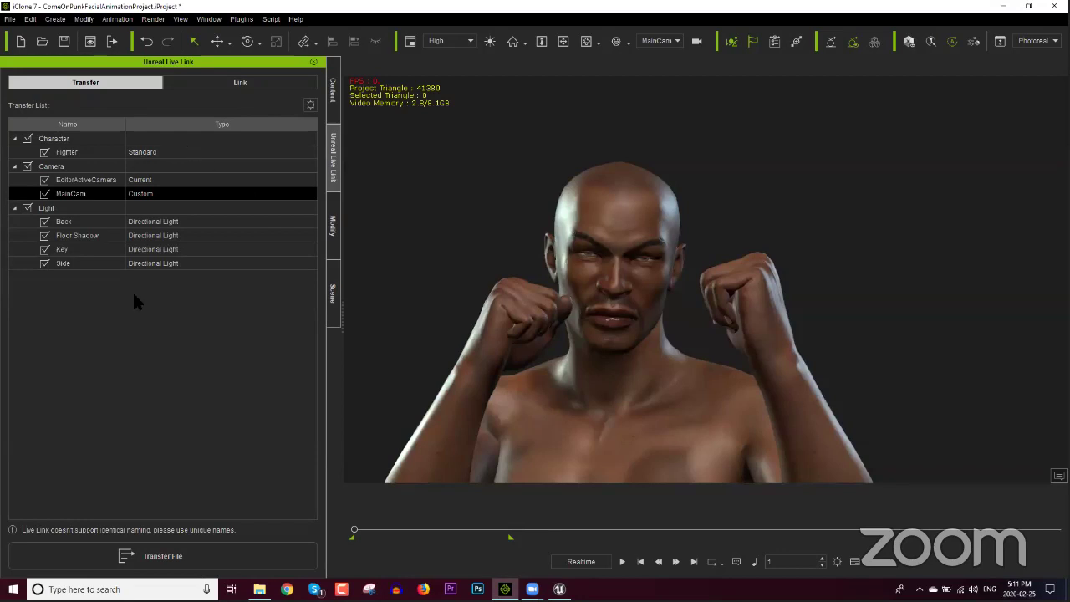
left_click(173, 552)
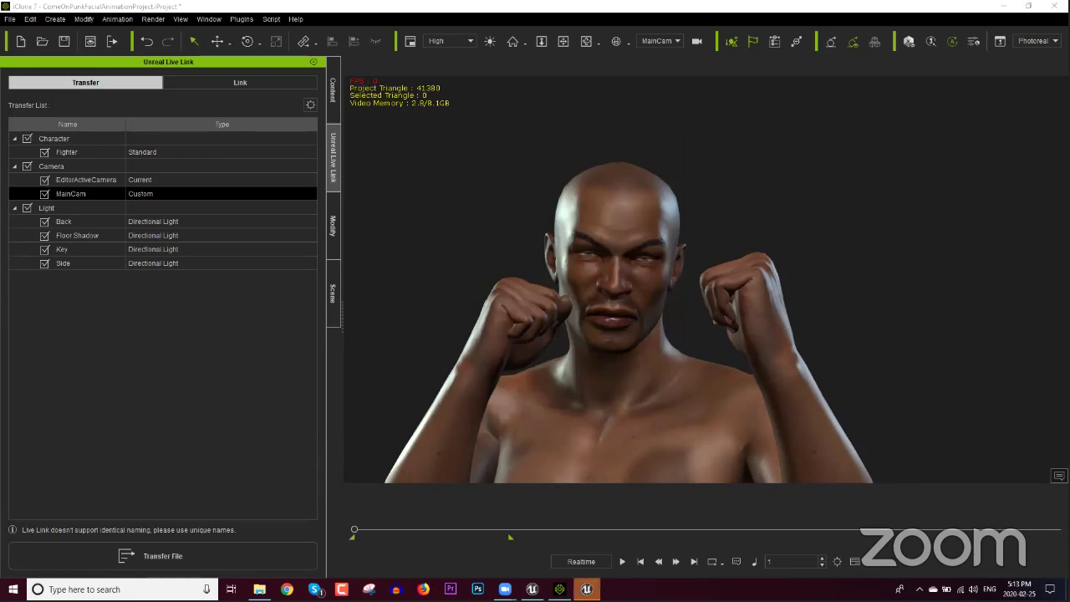
Dismiss the Unreal Engine 4 crash report without sending it and switch to the QA_Demo editor.
mouse_move(587, 589)
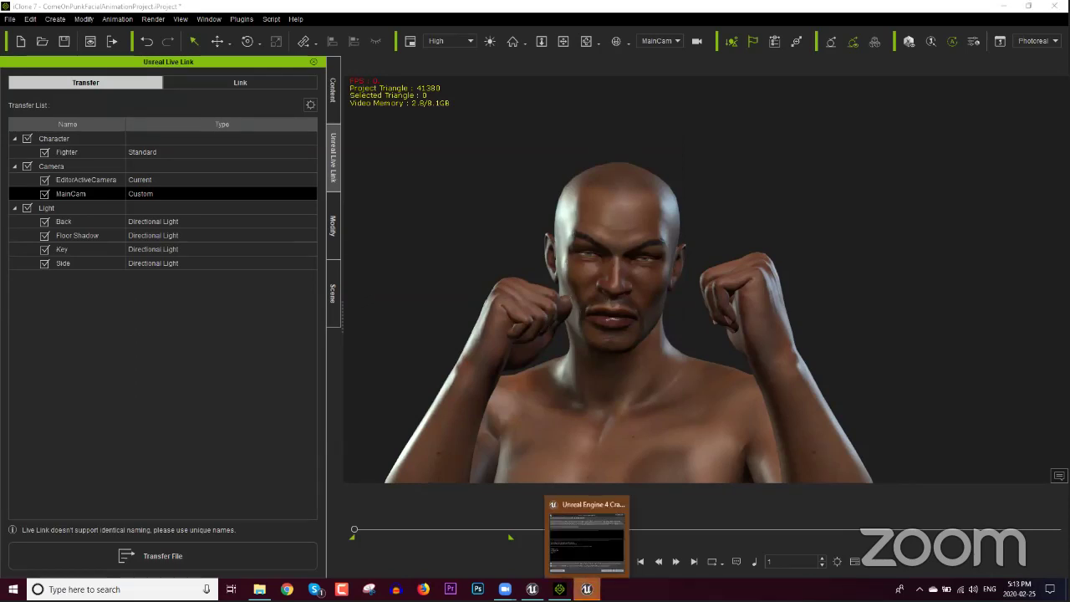
left_click(585, 539)
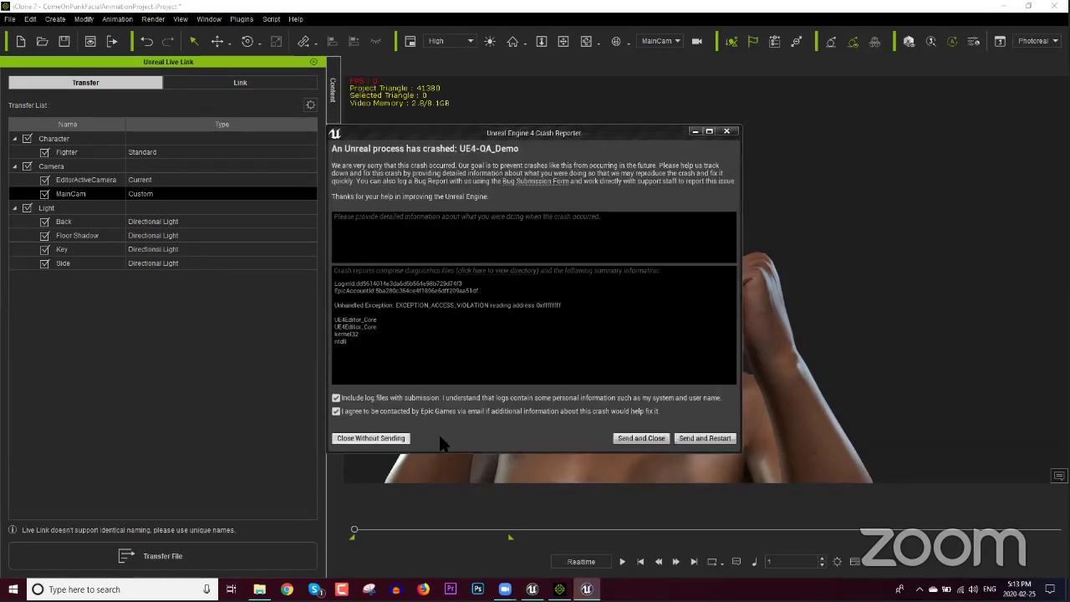
left_click(371, 438)
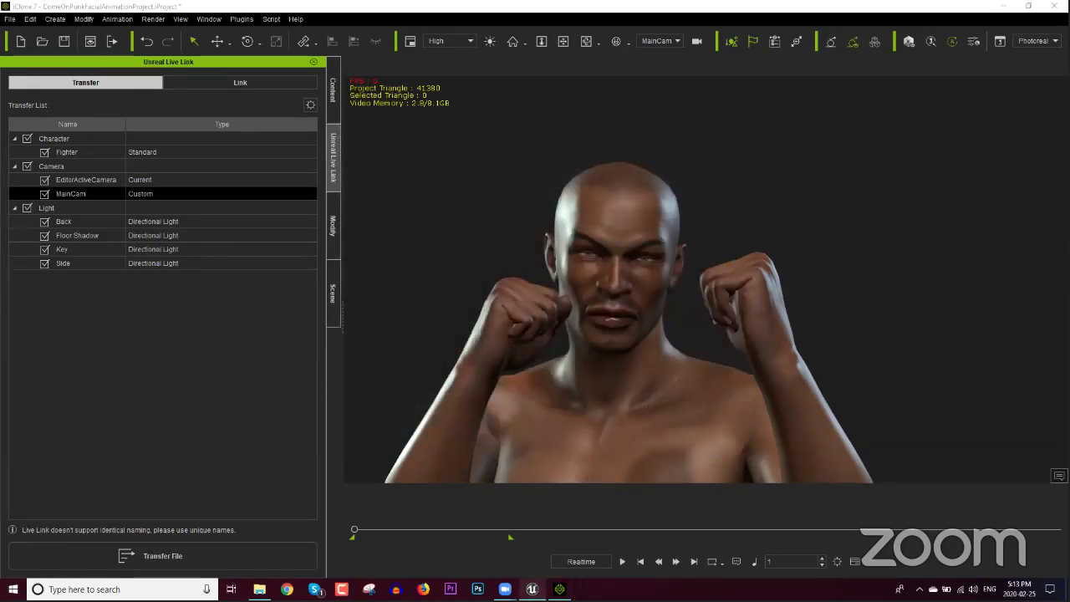
left_click(532, 589)
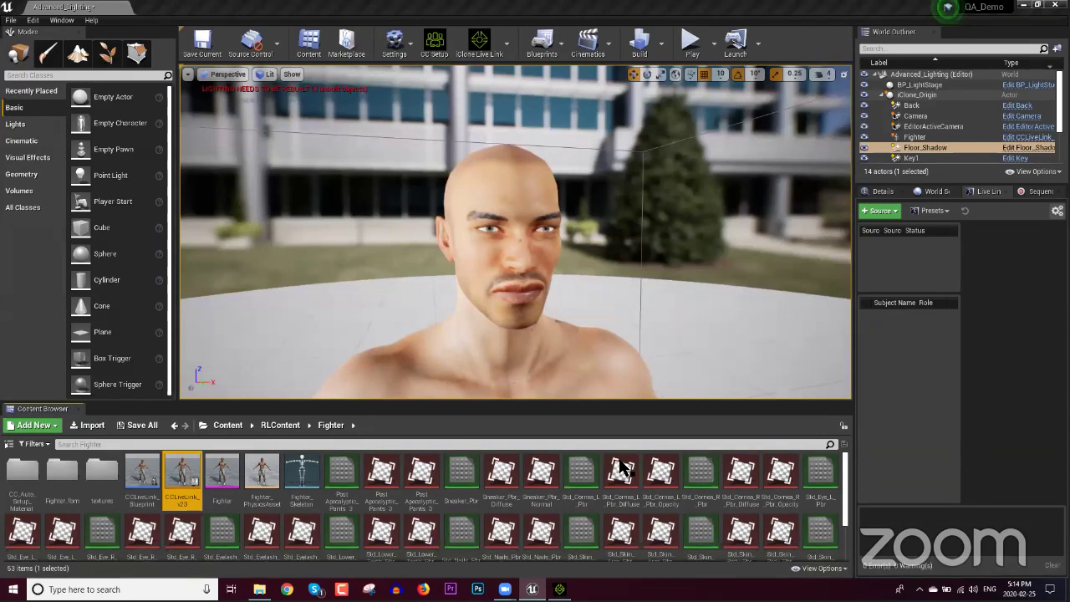
Delete the Key1, Back and Floor_Shadow lights from the Advanced_Lighting level.
left_click(920, 158)
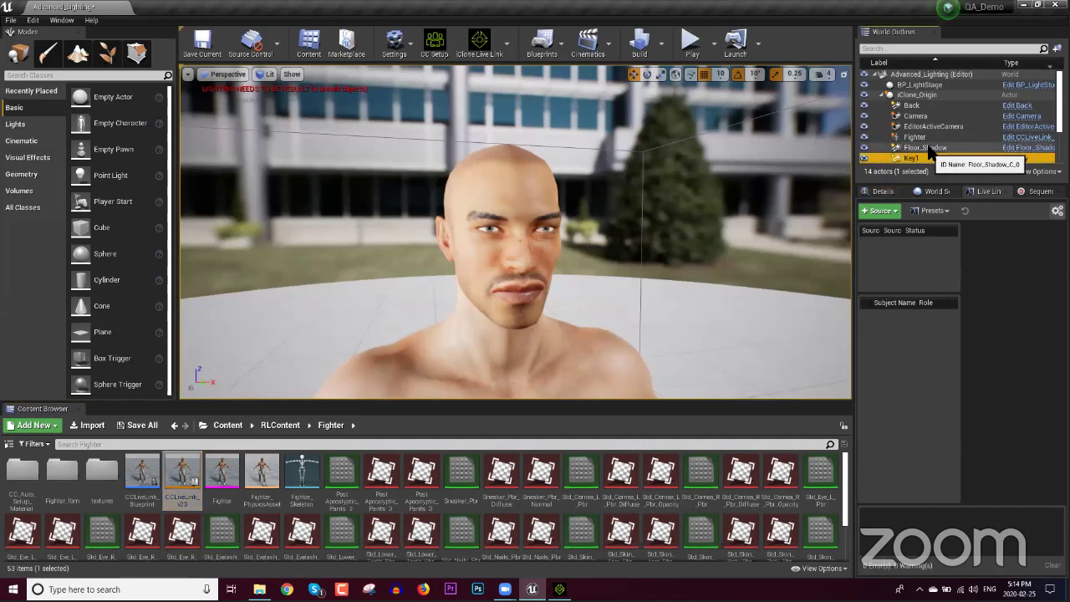
key("Delete")
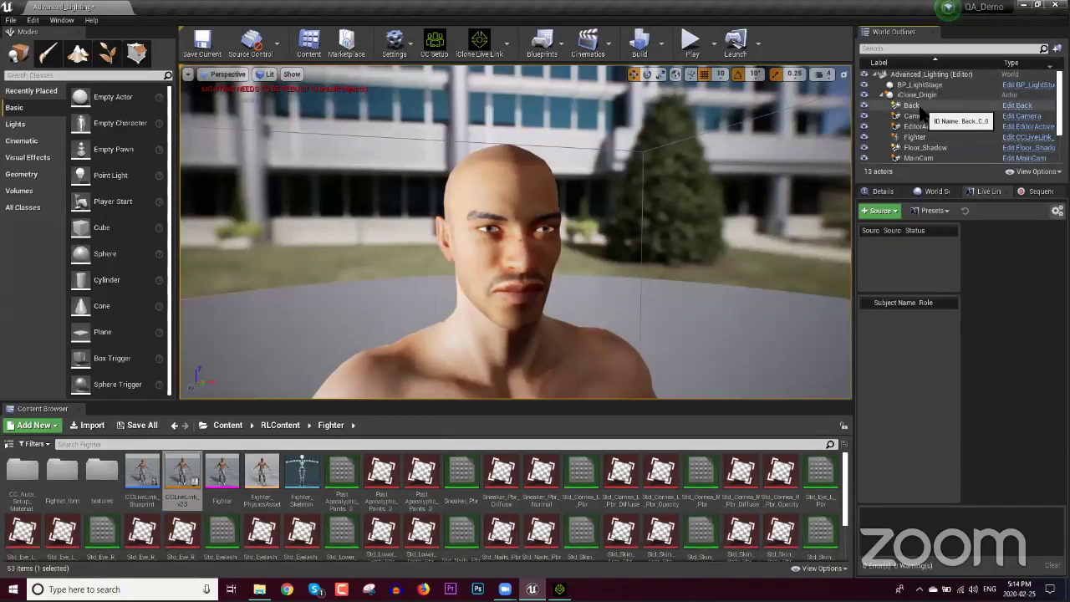
left_click(919, 107)
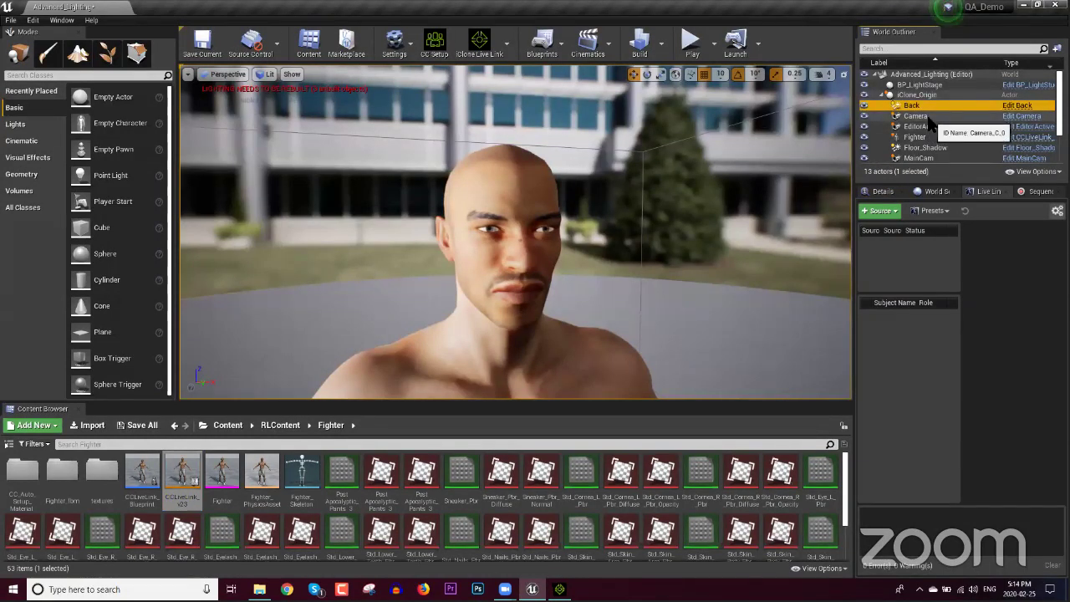
key("Delete")
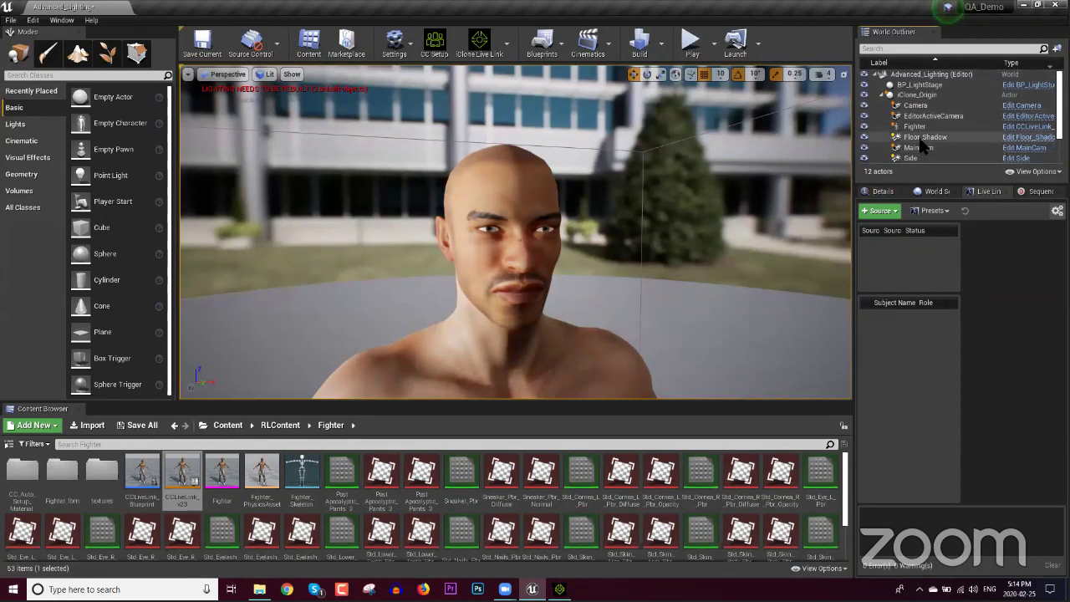
left_click(921, 138)
key("Delete")
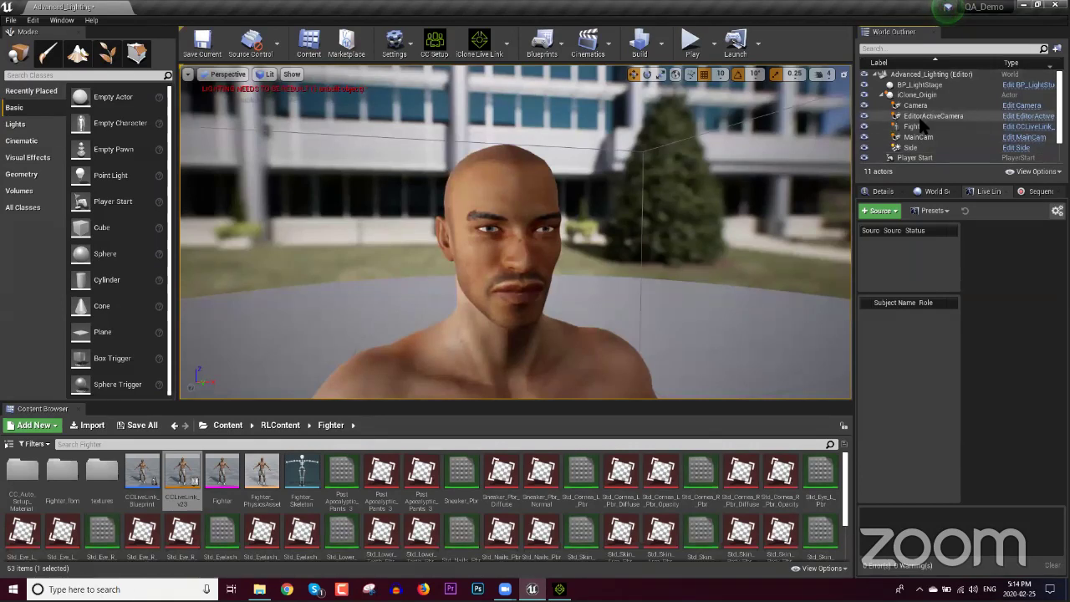
Pilot the viewport through the Camera actor under iClone_Origin.
left_click(919, 106)
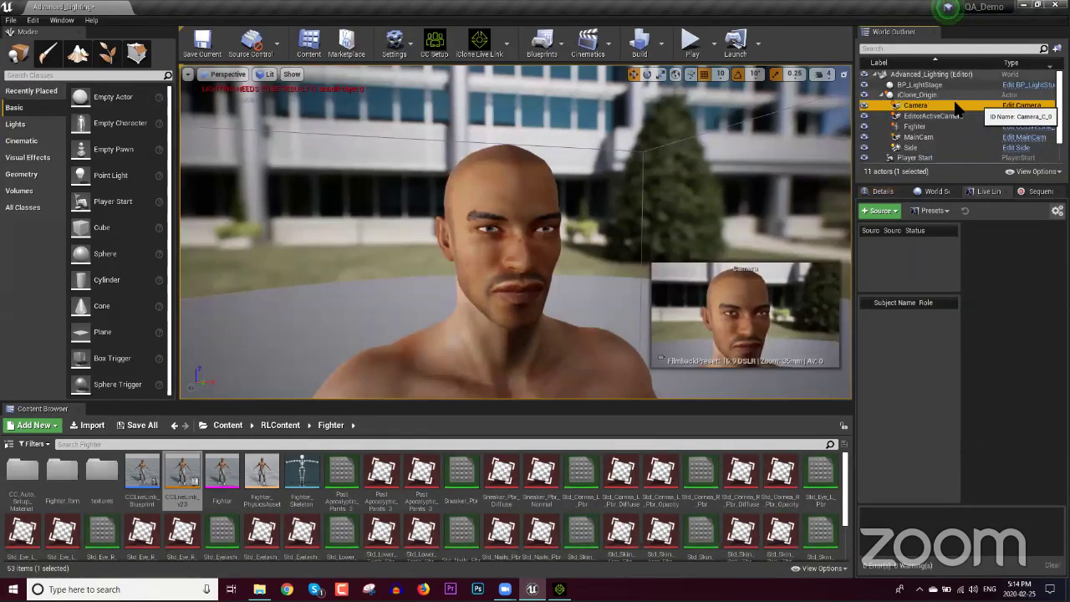
right_click(919, 107)
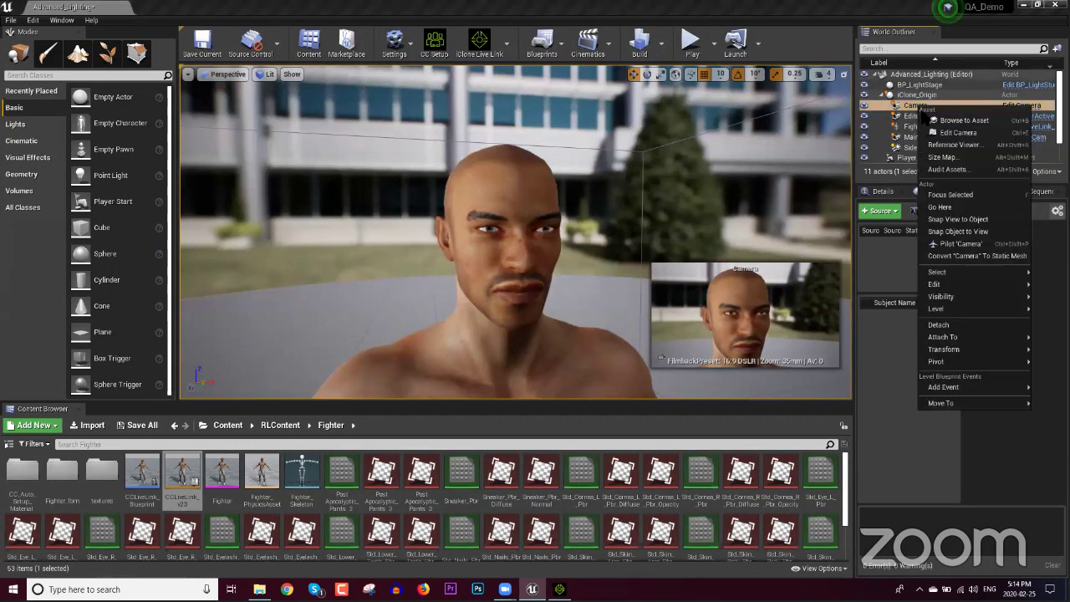
left_click(948, 244)
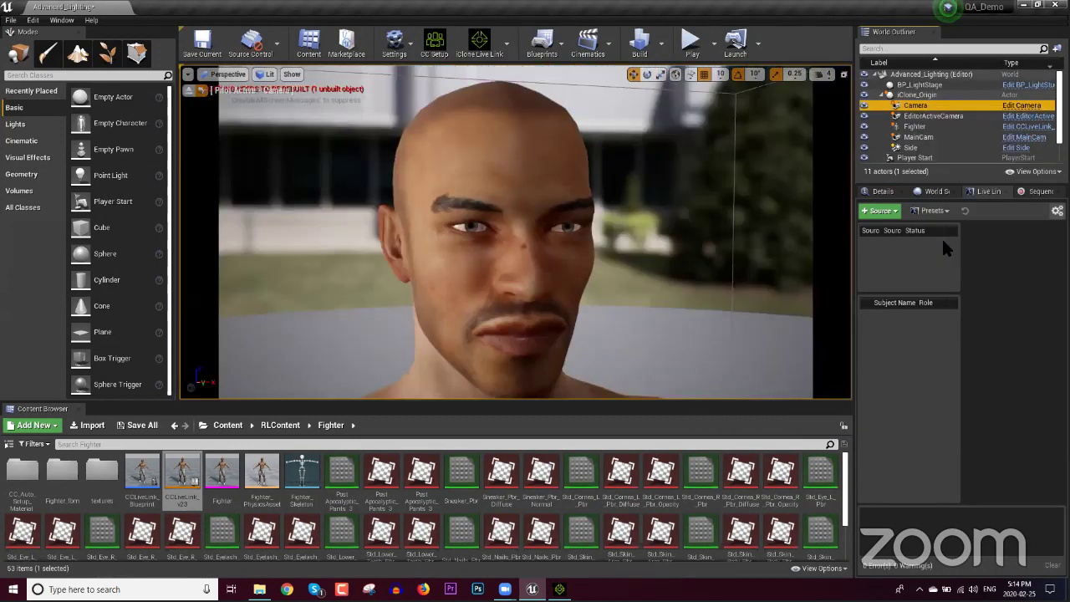
Restore the iClone and Unreal Engine windows to smaller sizes so both can be seen together, with Unreal Engine in front.
left_click(559, 589)
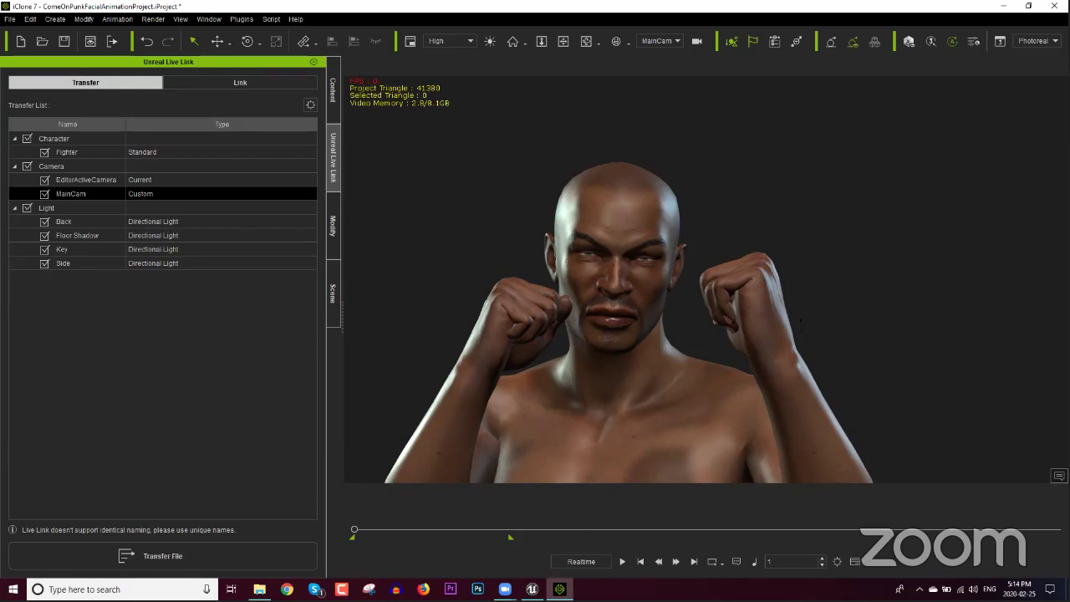
left_click(1028, 6)
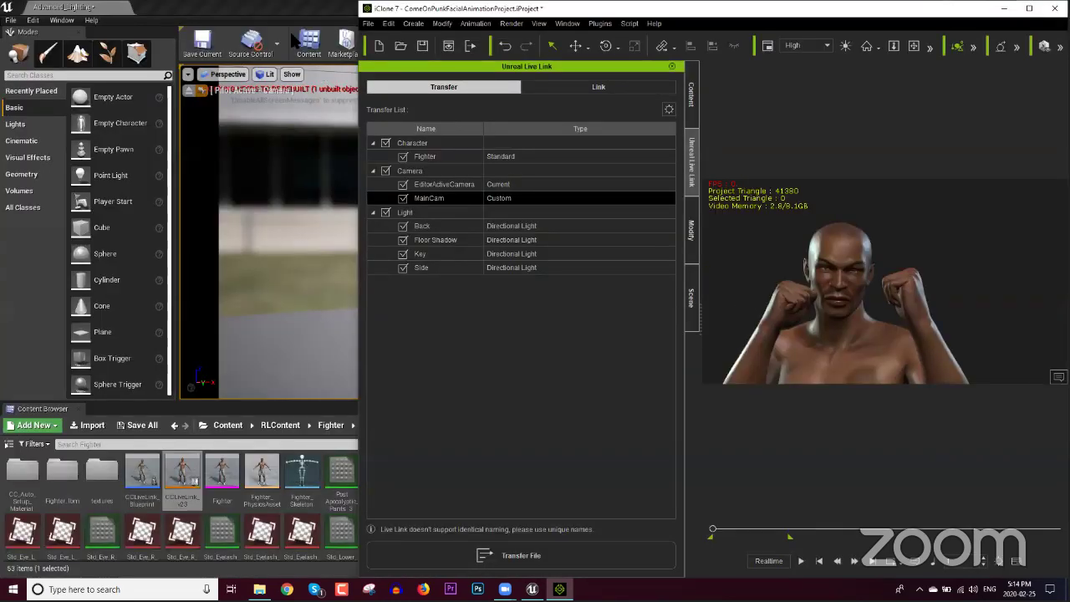
left_click(291, 26)
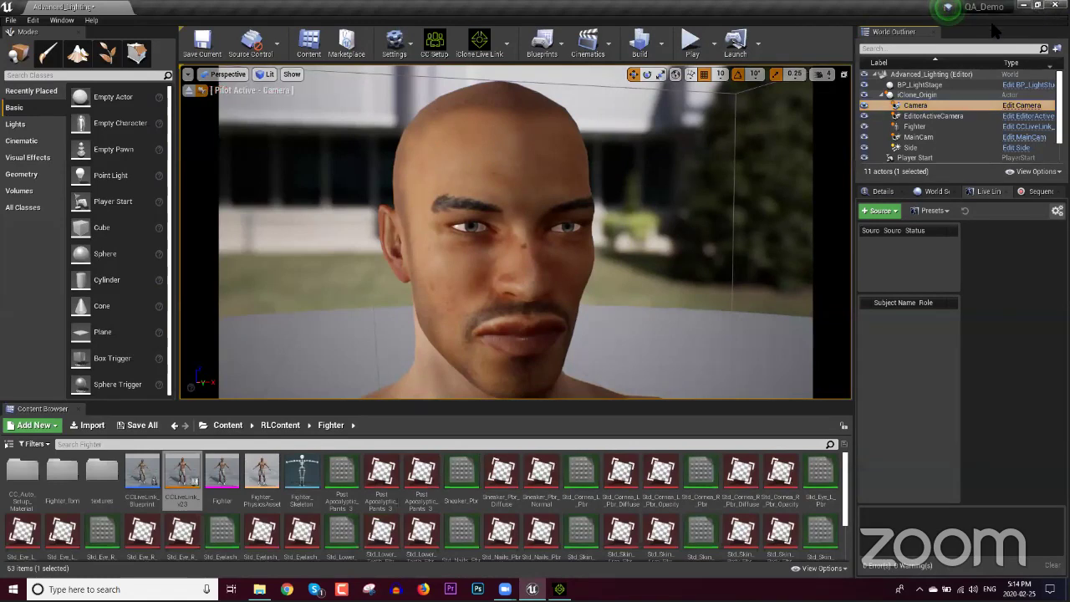
left_click(1036, 5)
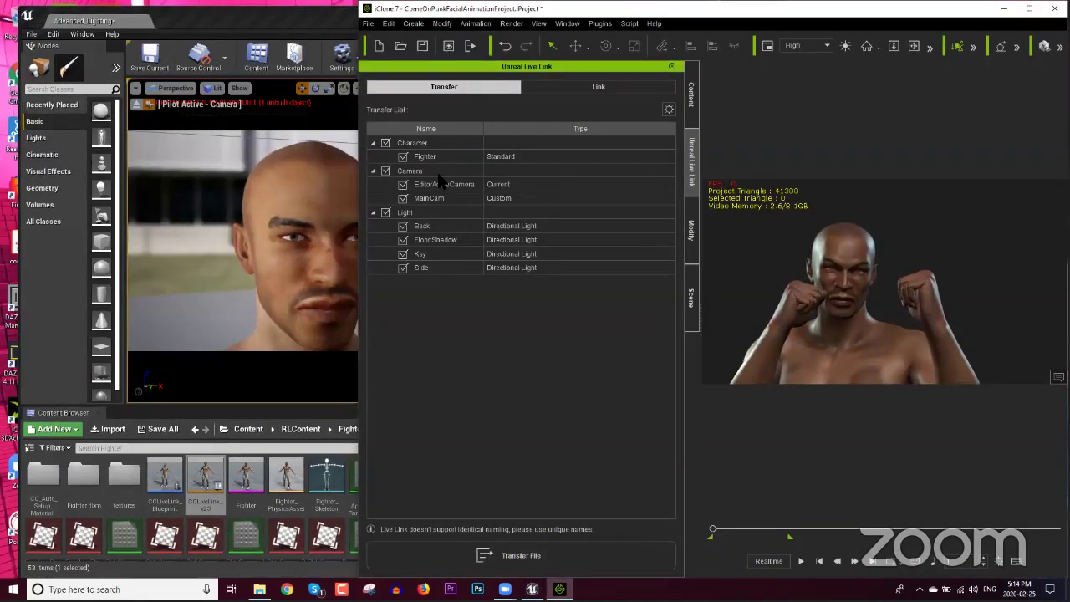
left_click(355, 155)
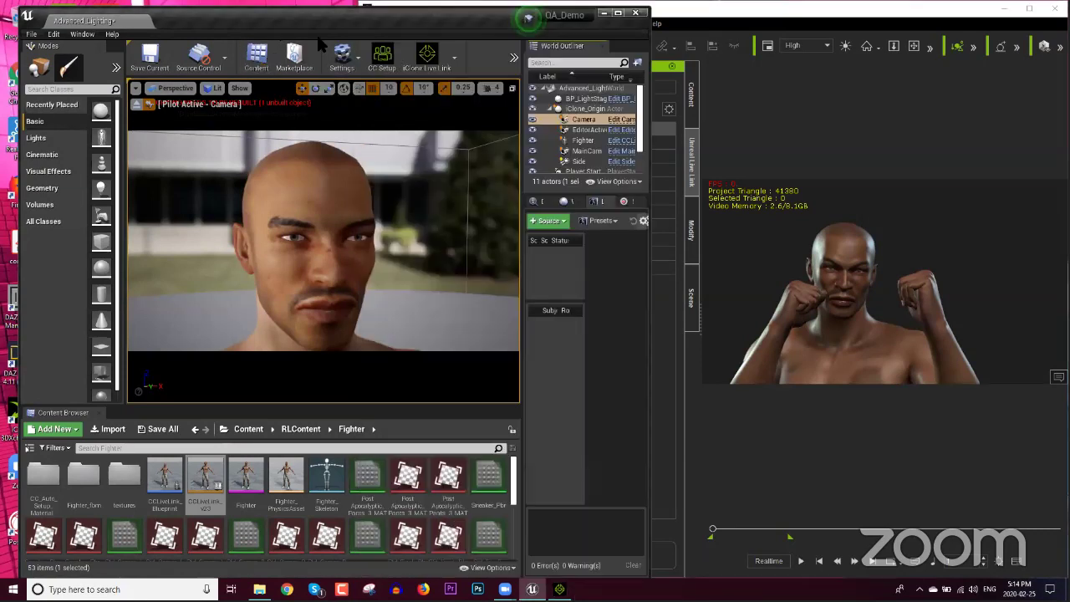
Preview EditorActiveCamera without piloting it, and pilot the viewport through the MainCam actor instead.
left_click(591, 132)
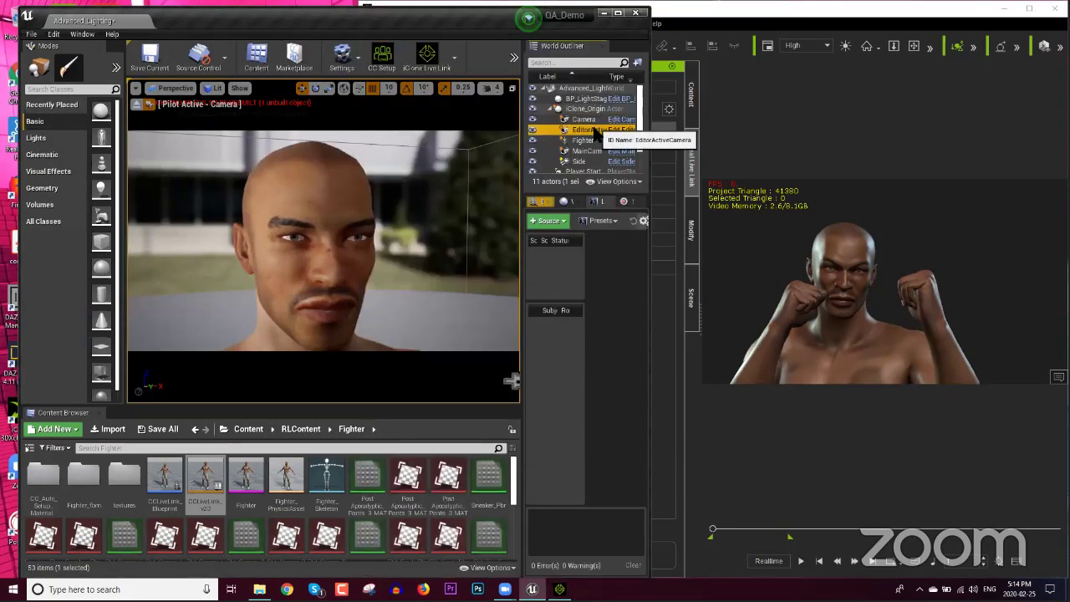
right_click(591, 132)
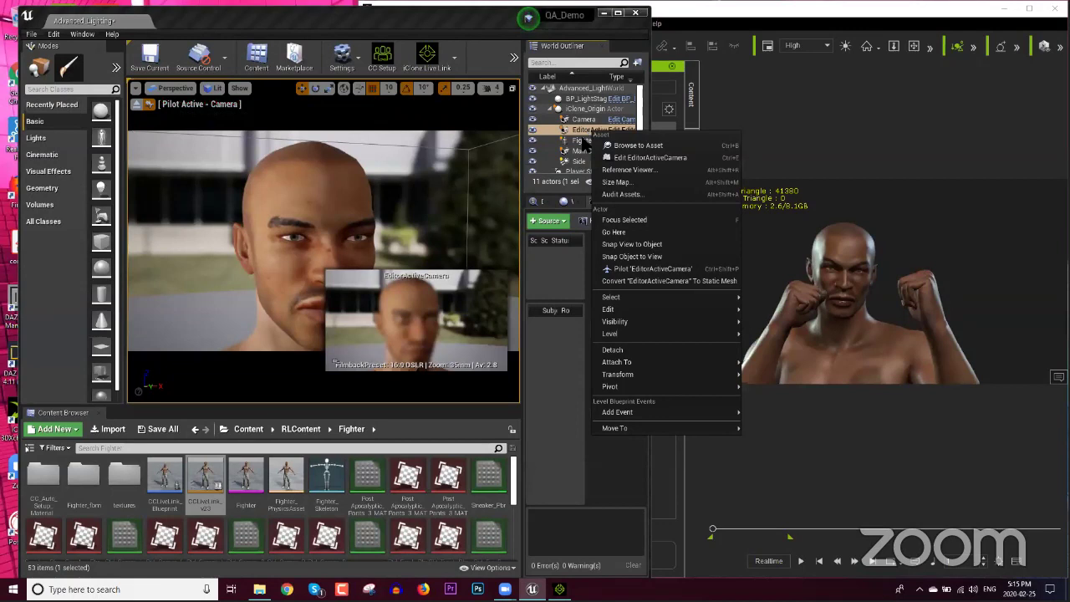
left_click(585, 140)
left_click(585, 140)
left_click(583, 150)
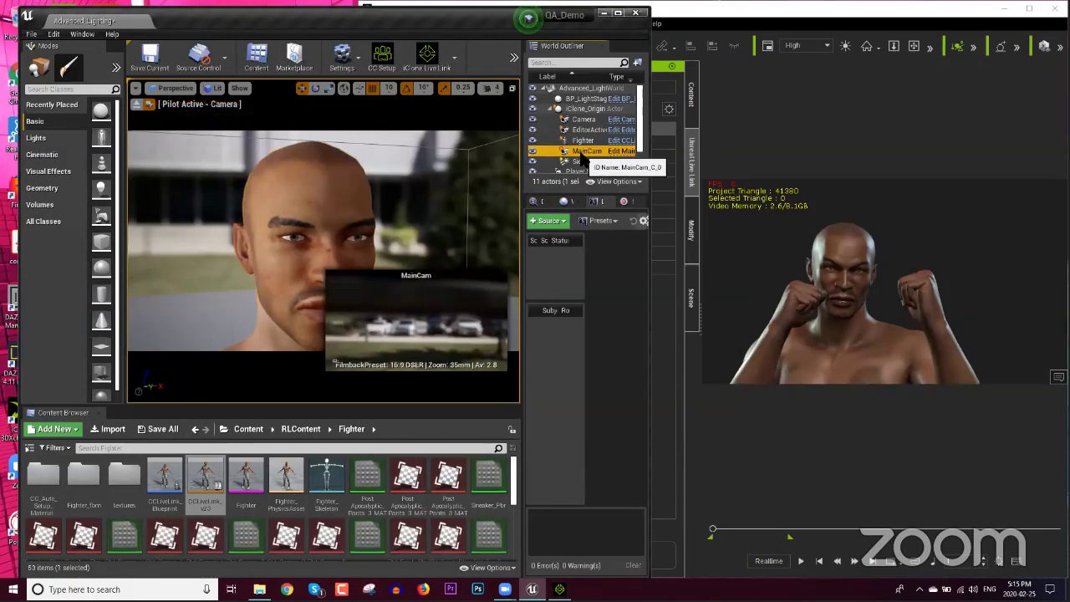
right_click(583, 156)
left_click(627, 289)
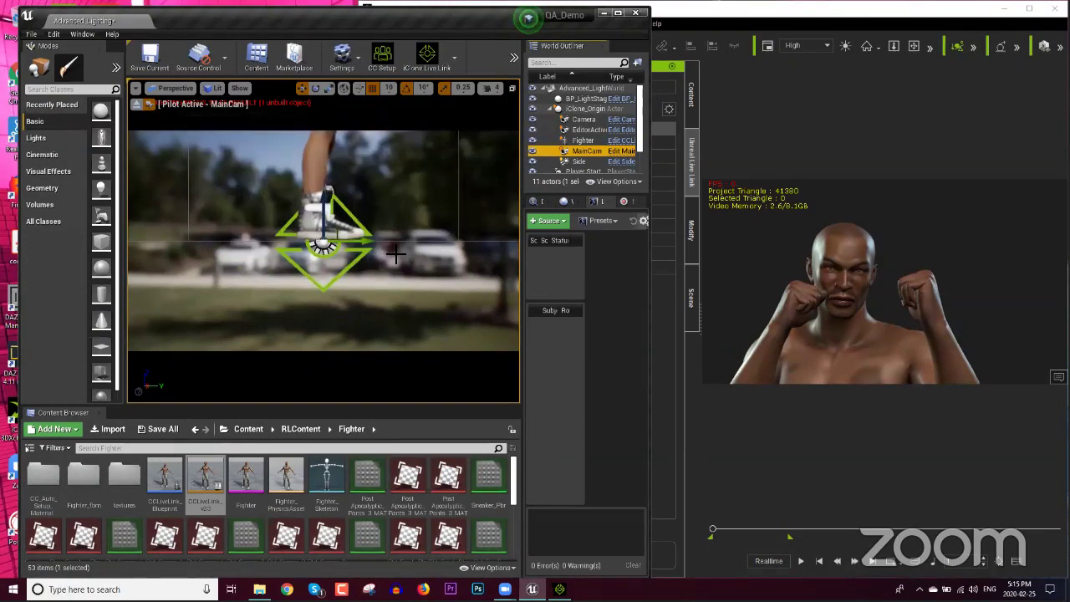
Zoom the iClone view out and back in to test the camera link, and focus the Unreal viewport on the Fighter.
left_click(854, 261)
scroll(854, 261, "down", 3)
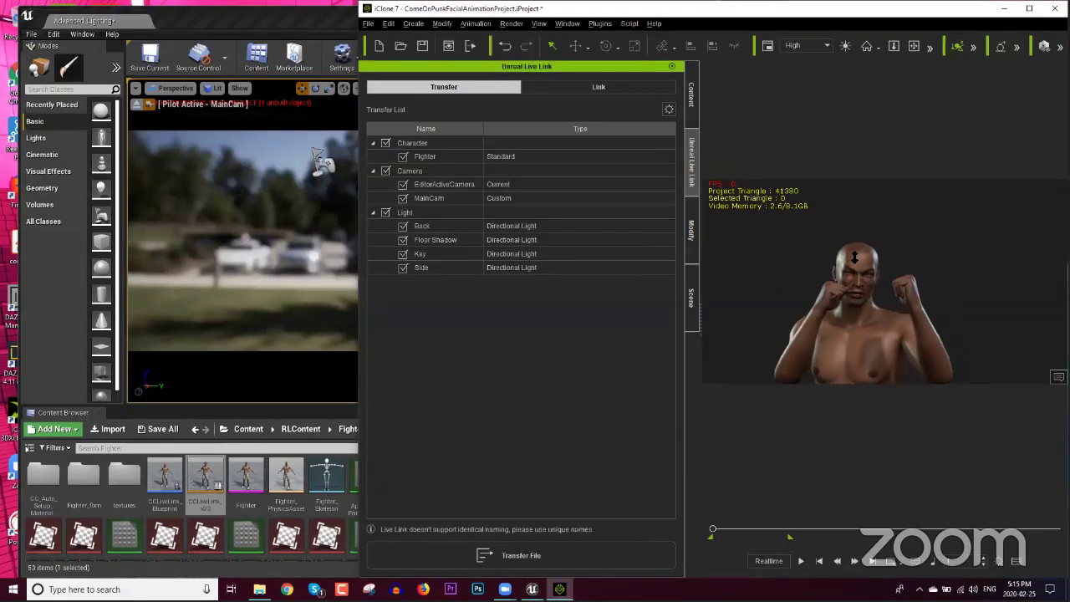
scroll(854, 260, "up", 2)
left_click(313, 46)
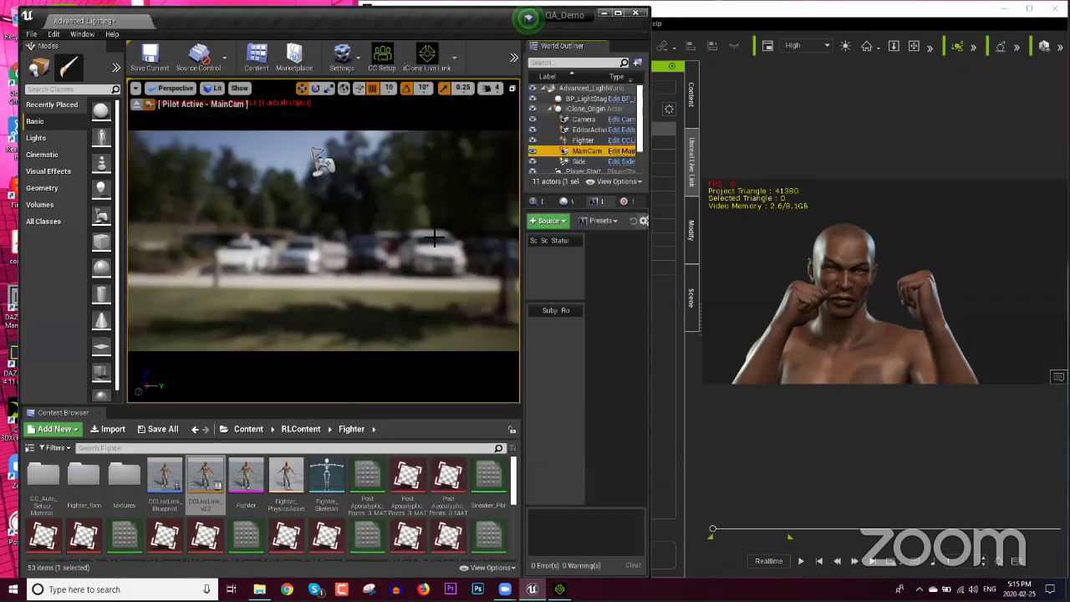
left_click(579, 140)
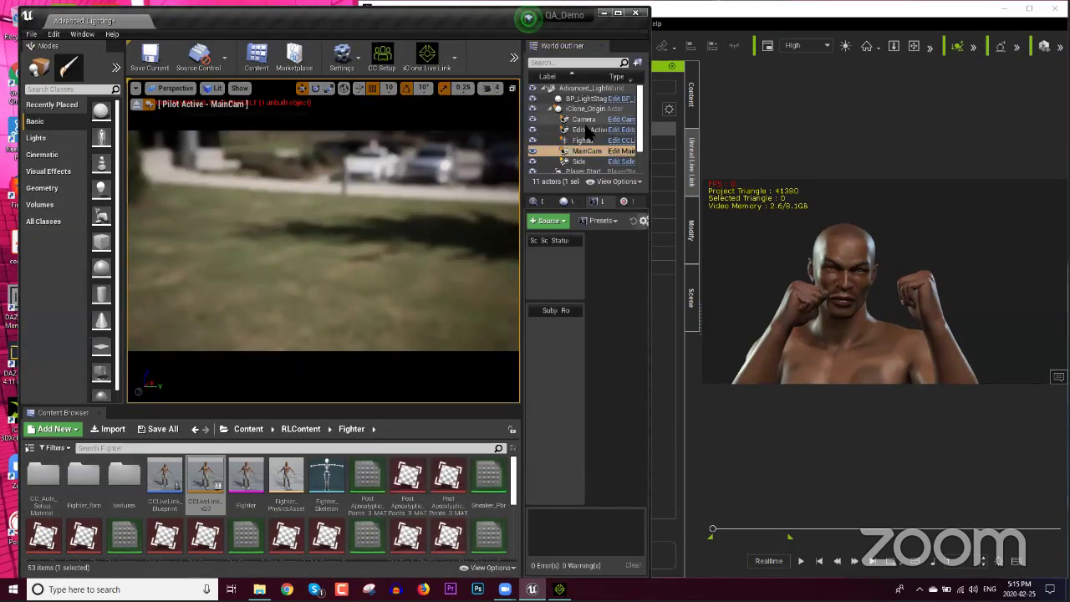
key("f")
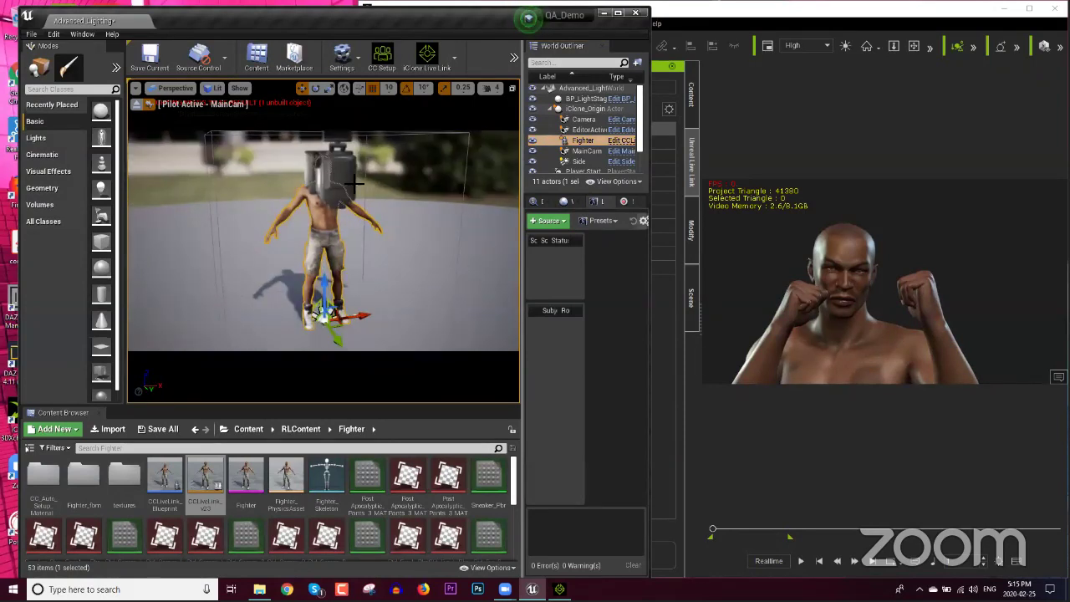
Delete the Camera, MainCam, Side light and EditorActiveCamera actors from the level and select the Fighter.
left_click(583, 120)
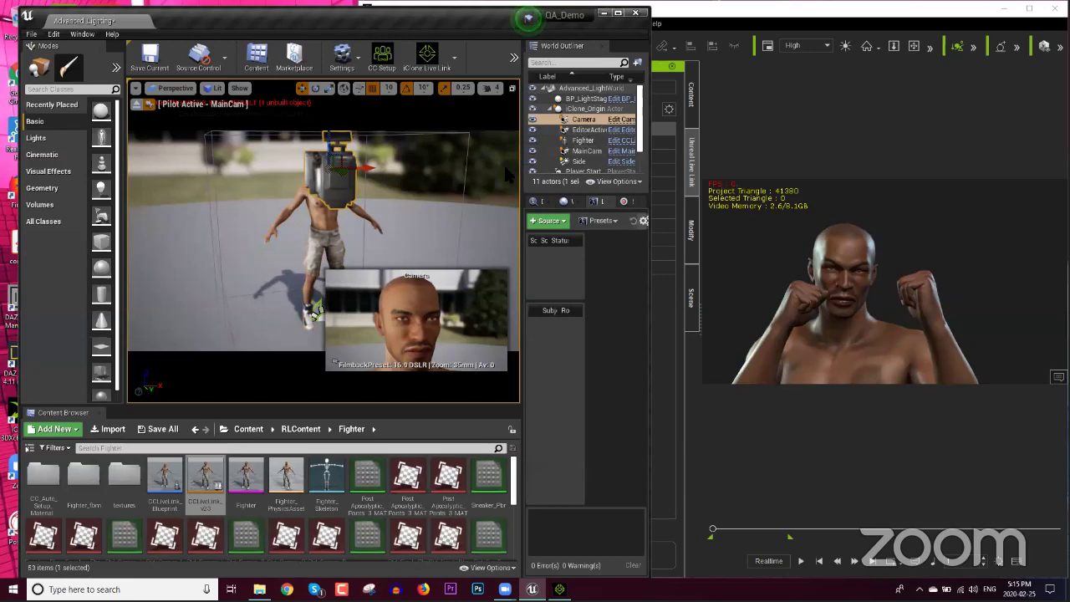
key("Delete")
left_click(587, 140)
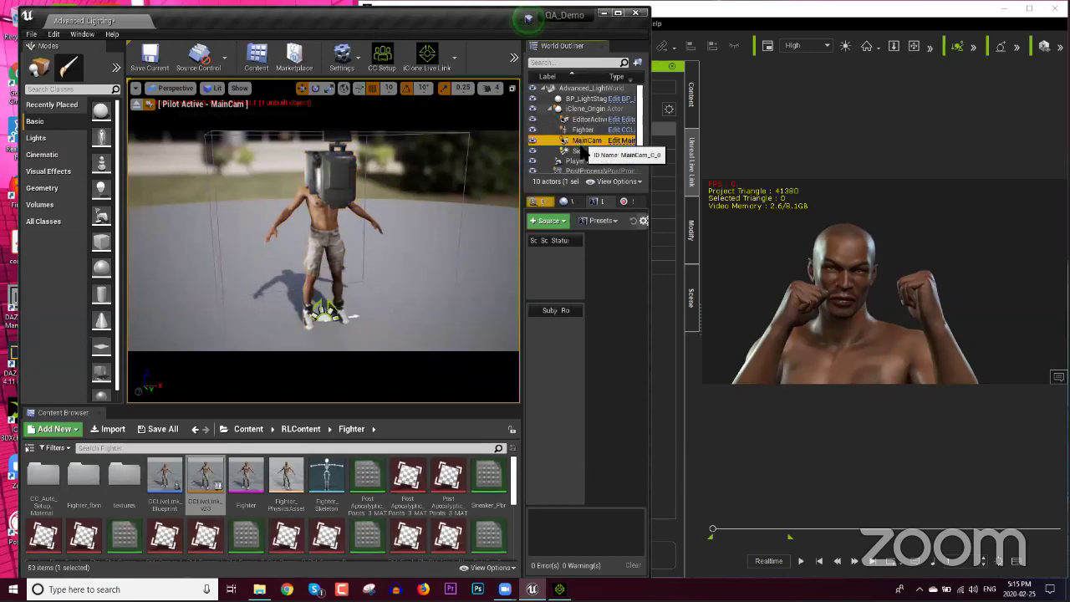
key("Delete")
left_click(581, 141)
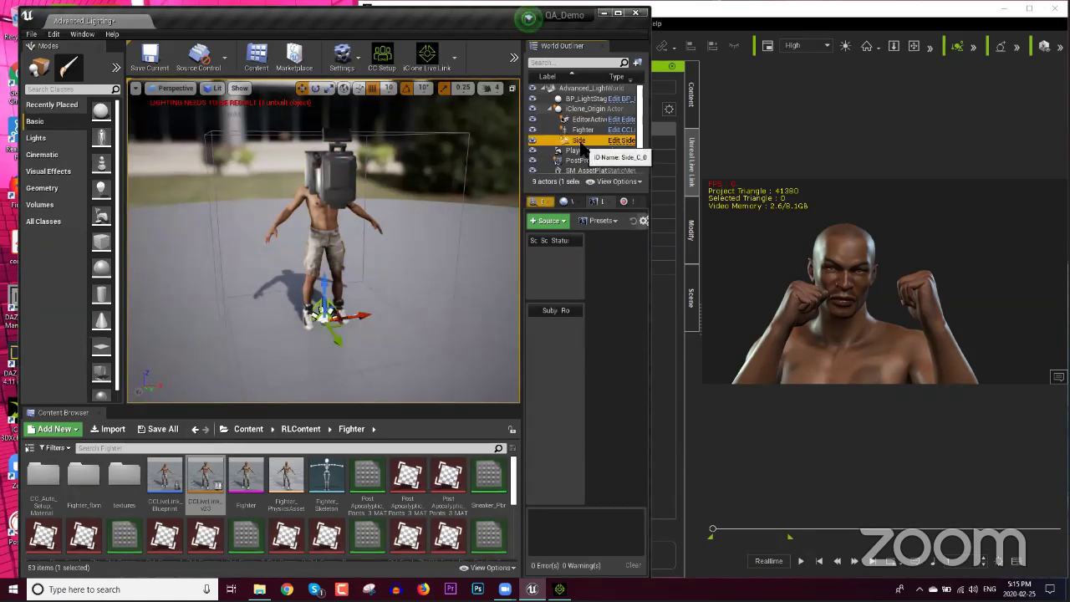
key("Delete")
left_click(337, 190)
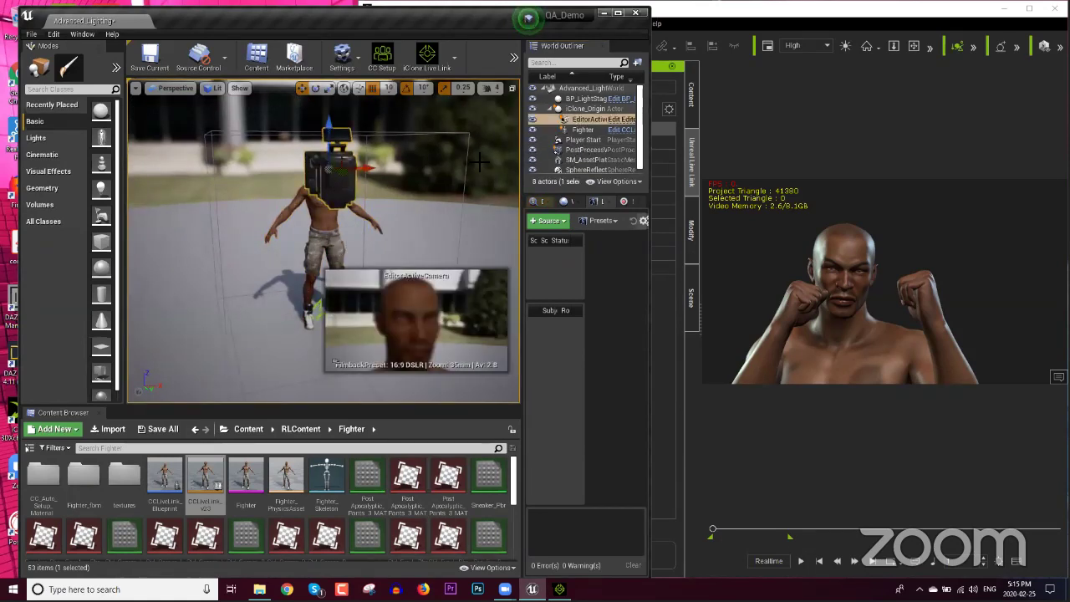
key("Delete")
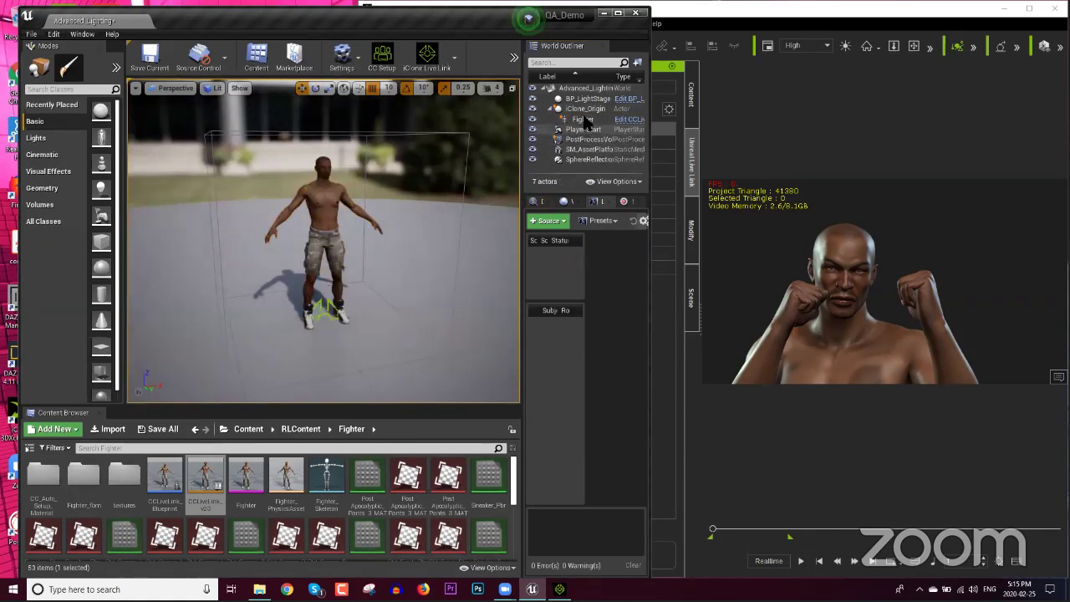
left_click(585, 119)
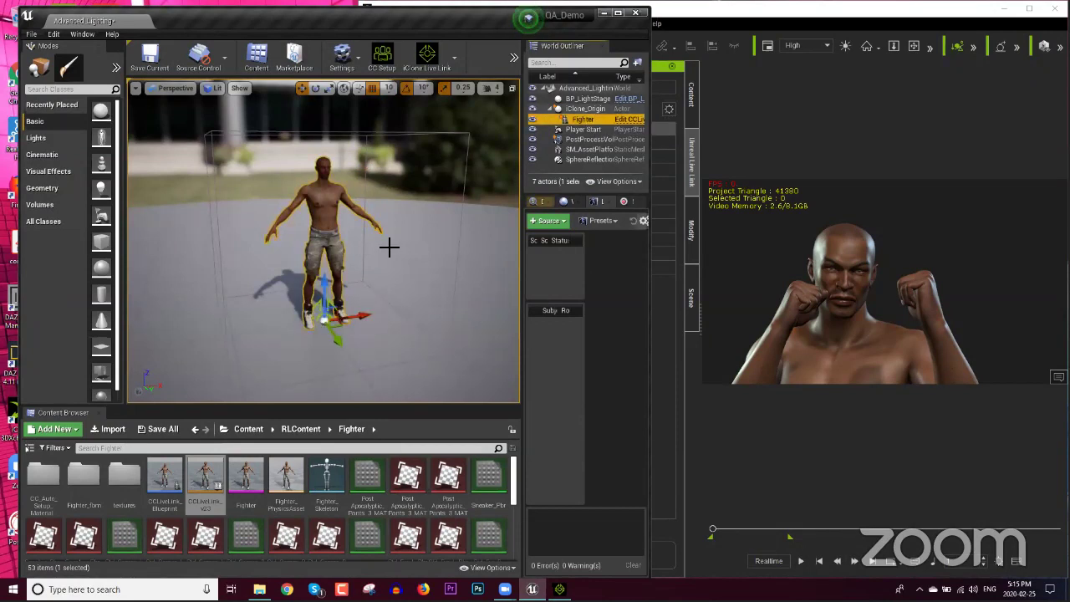
Focus the Unreal viewport on the Fighter and bring the head and shoulders into close view.
key("f")
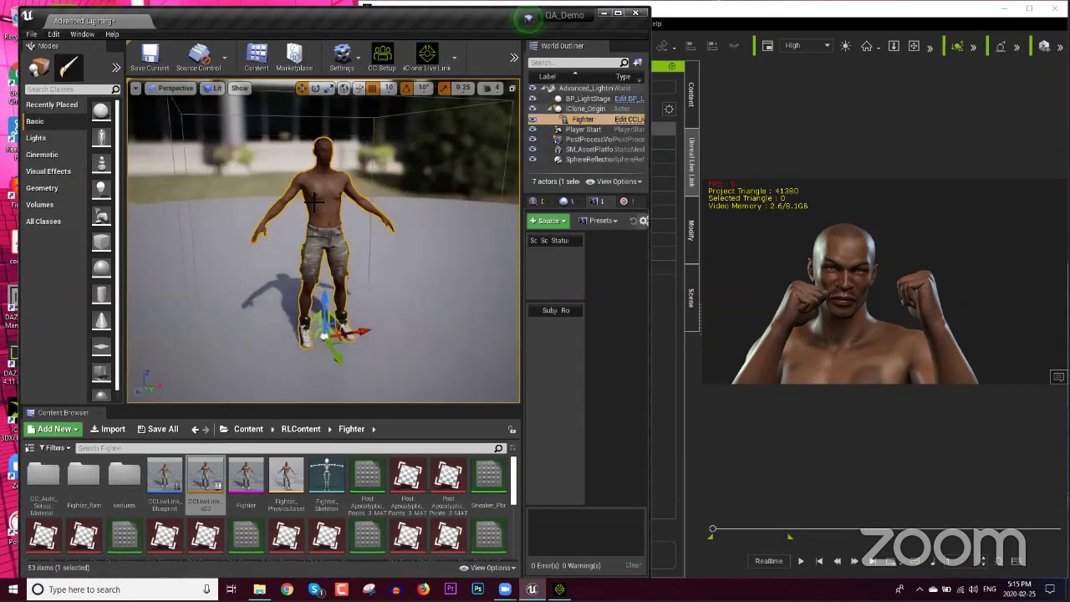
scroll(314, 201, "up", 5)
right_click_drag(314, 145, 316, 143)
scroll(293, 255, "up", 3)
scroll(291, 284, "down", 3)
right_click_drag(292, 311, 294, 309)
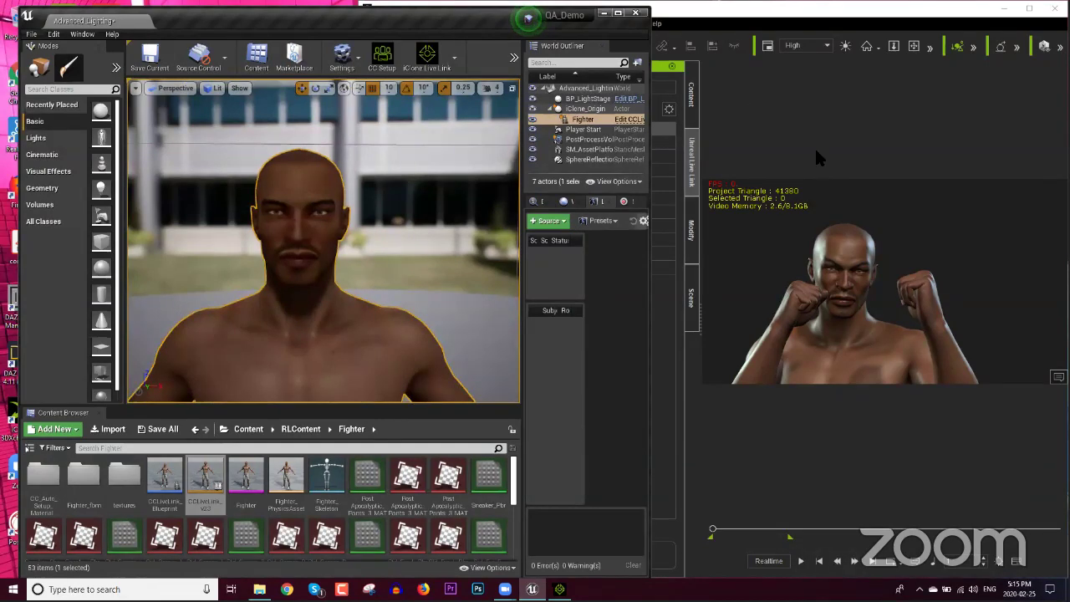
Switch to iClone, maximize its window and create a new camera in the scene.
left_click(807, 121)
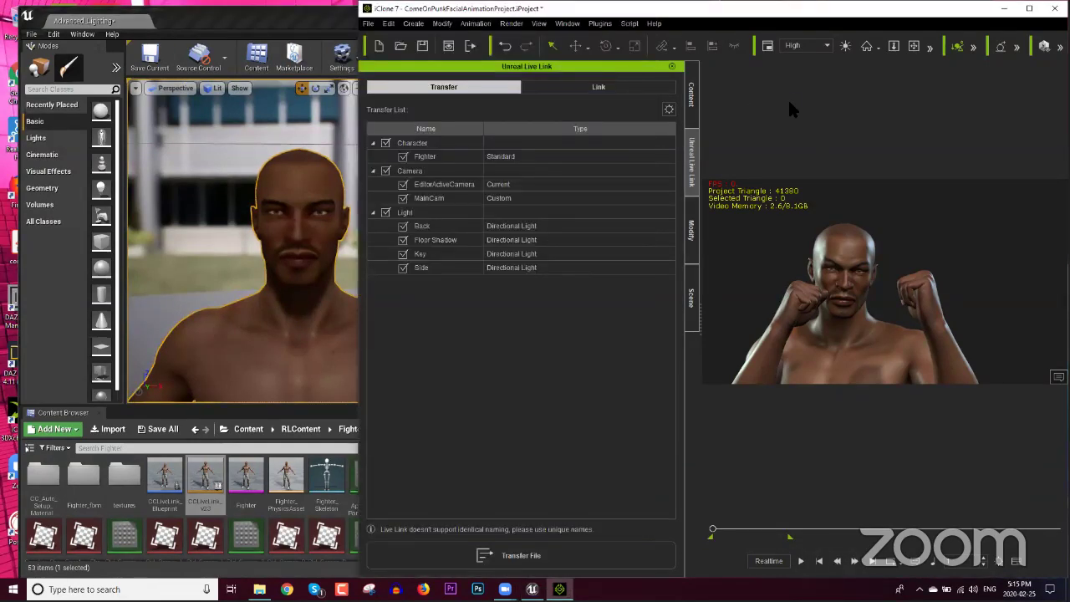
double_click(692, 9)
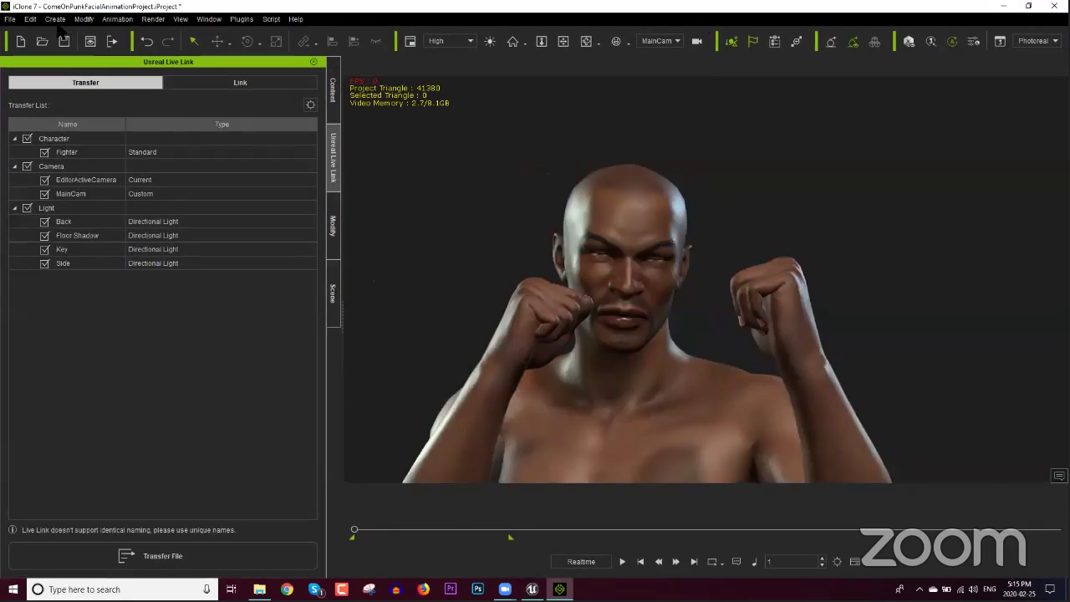
left_click(55, 18)
left_click(88, 166)
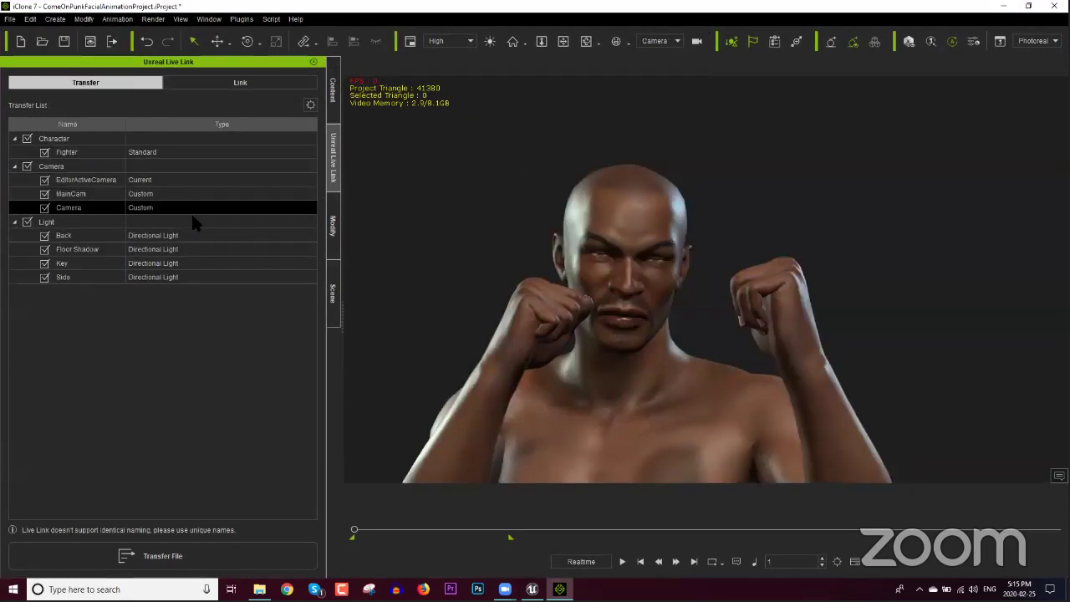
Rename the new camera in the scene list as StupidCam.
left_click(334, 289)
double_click(65, 194)
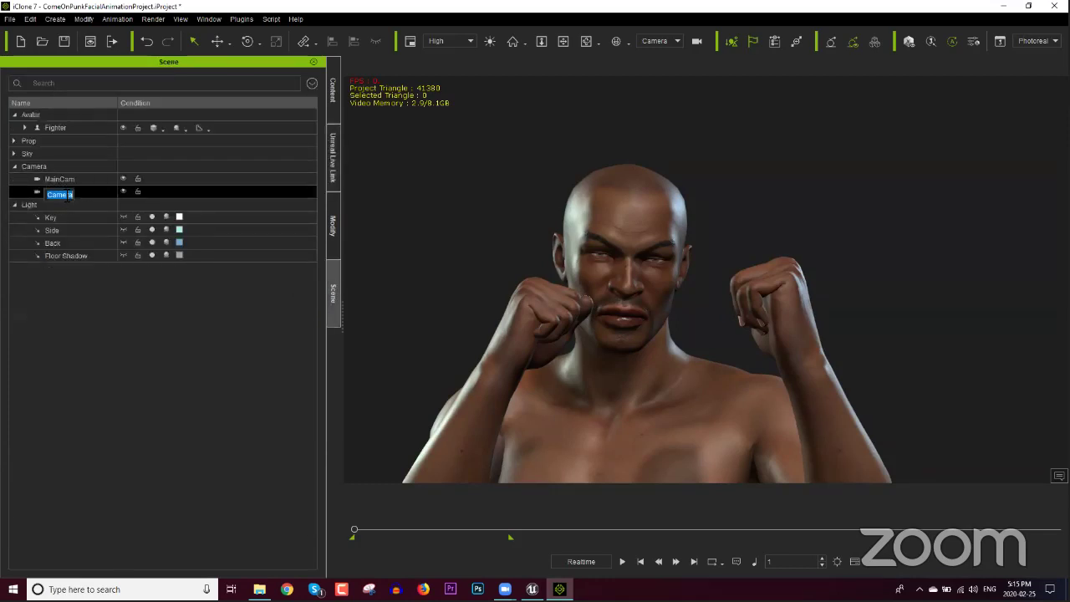
type("StupidCam")
key("Return")
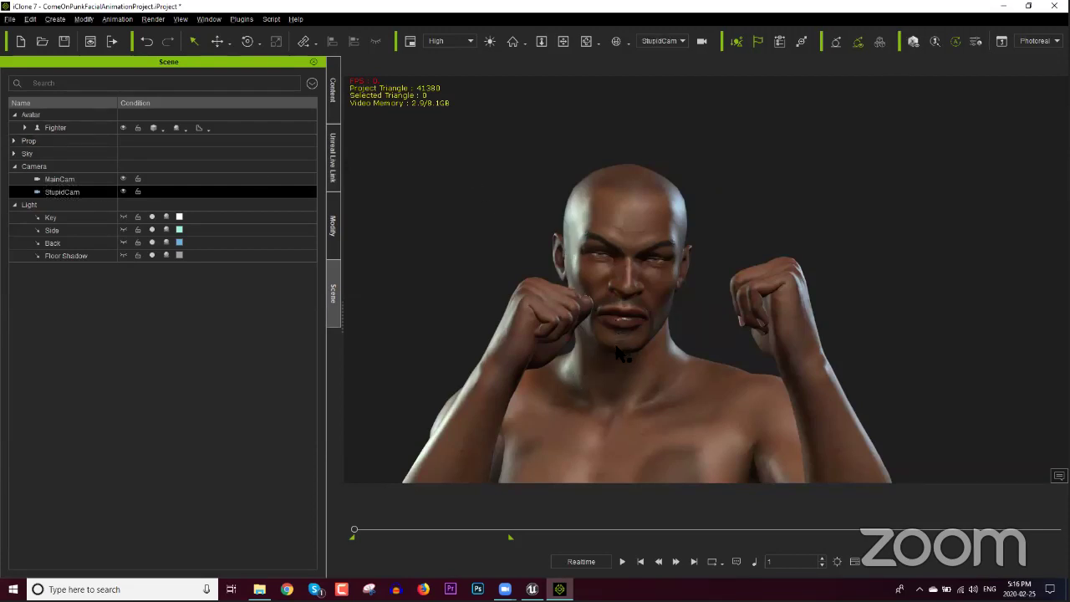
Reframe StupidCam on the Fighter's head at the first frame and again at frame 178 to animate the camera.
scroll(618, 344, "up", 2)
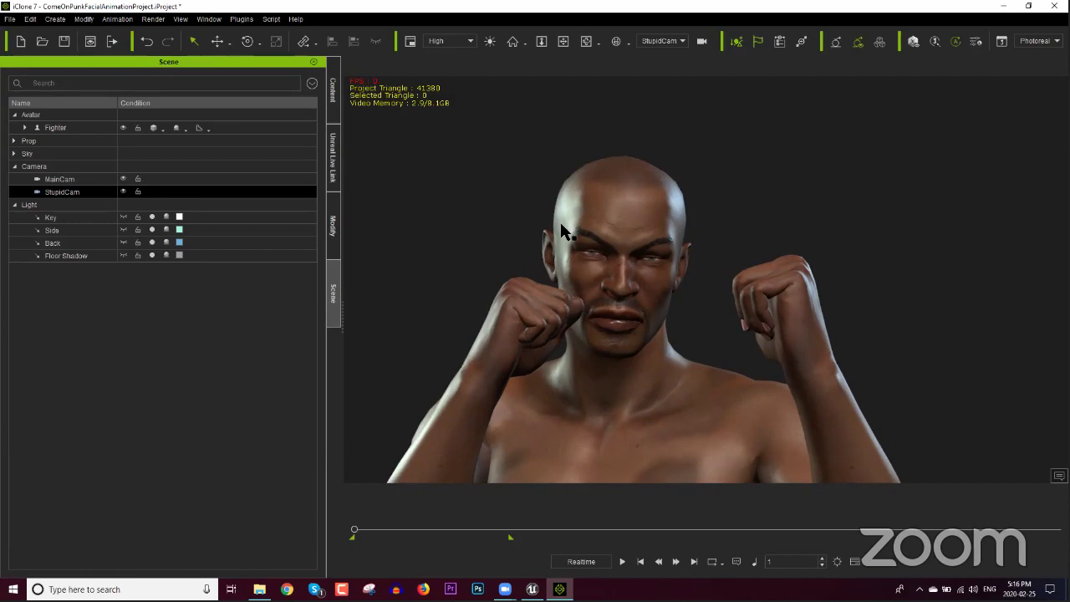
left_click(621, 560)
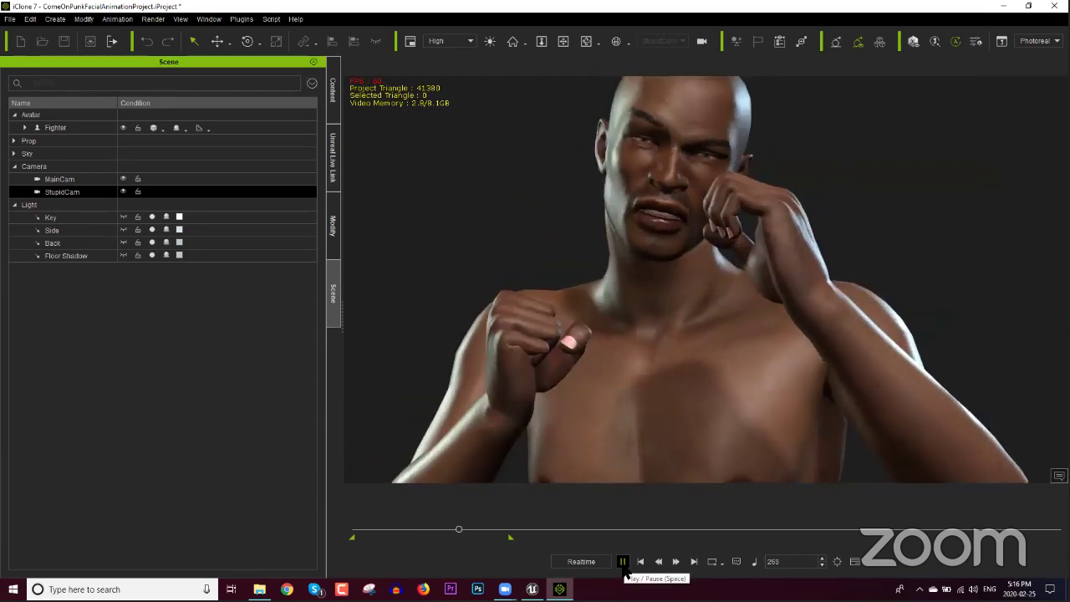
left_click(623, 562)
left_click_drag(468, 529, 425, 535)
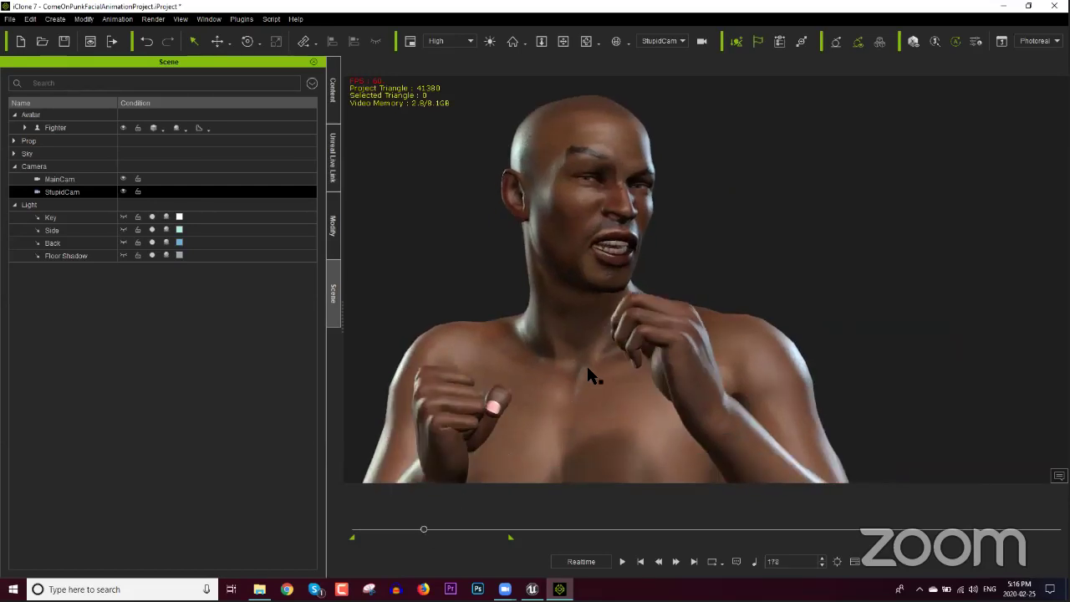
scroll(587, 374, "down", 2)
Pull StupidCam back to a wide shot of the Fighter at frame 201, and play the camera animation up to frame 339.
left_click_drag(426, 537, 433, 534)
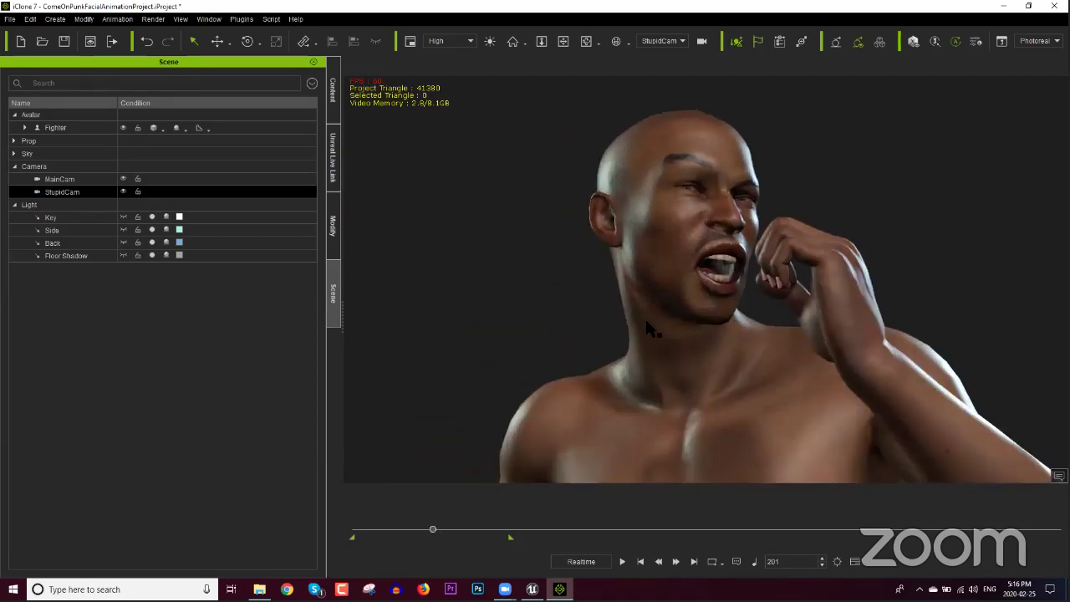
scroll(647, 334, "down", 5)
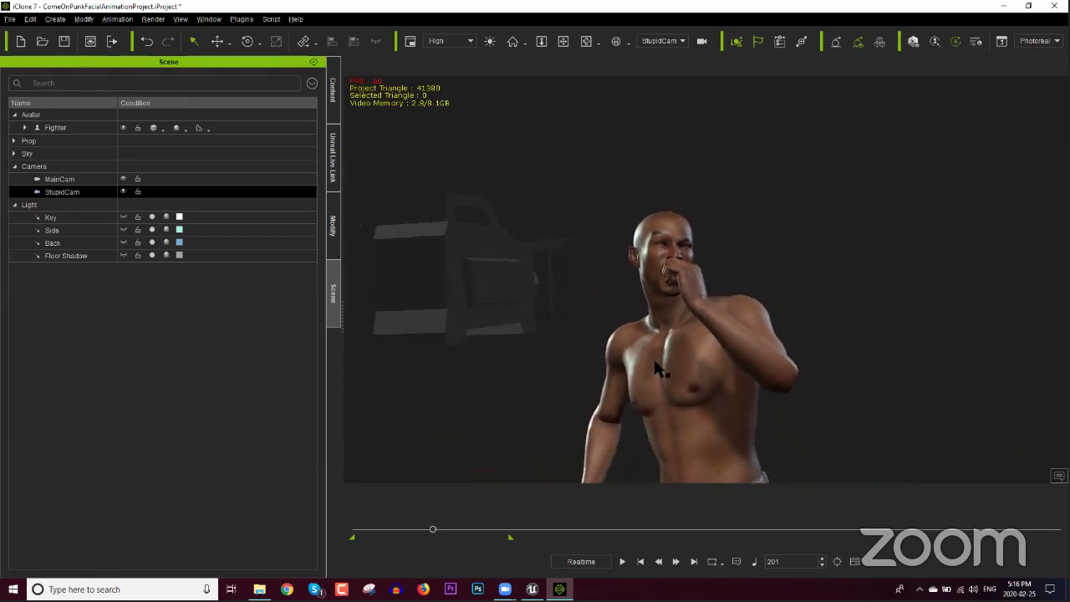
mouse_move(652, 356)
middle_mouse_down()
mouse_move(656, 365)
mouse_move(650, 330)
mouse_move(659, 334)
mouse_move(640, 327)
mouse_move(656, 366)
middle_mouse_up()
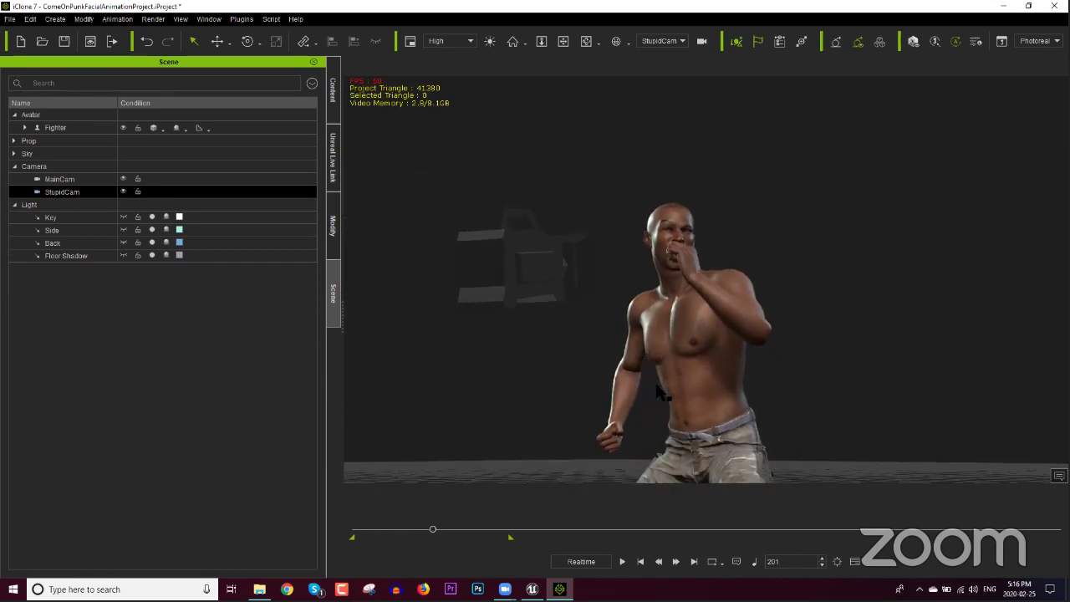
mouse_move(698, 401)
middle_mouse_down()
mouse_move(671, 401)
mouse_move(696, 411)
middle_mouse_up()
left_click(622, 561)
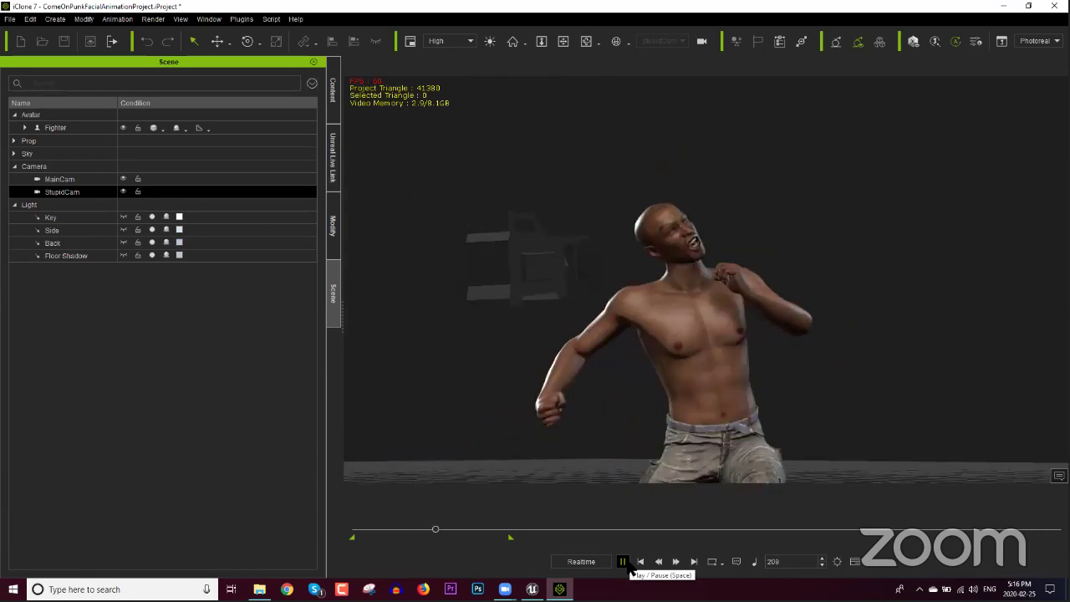
left_click(623, 561)
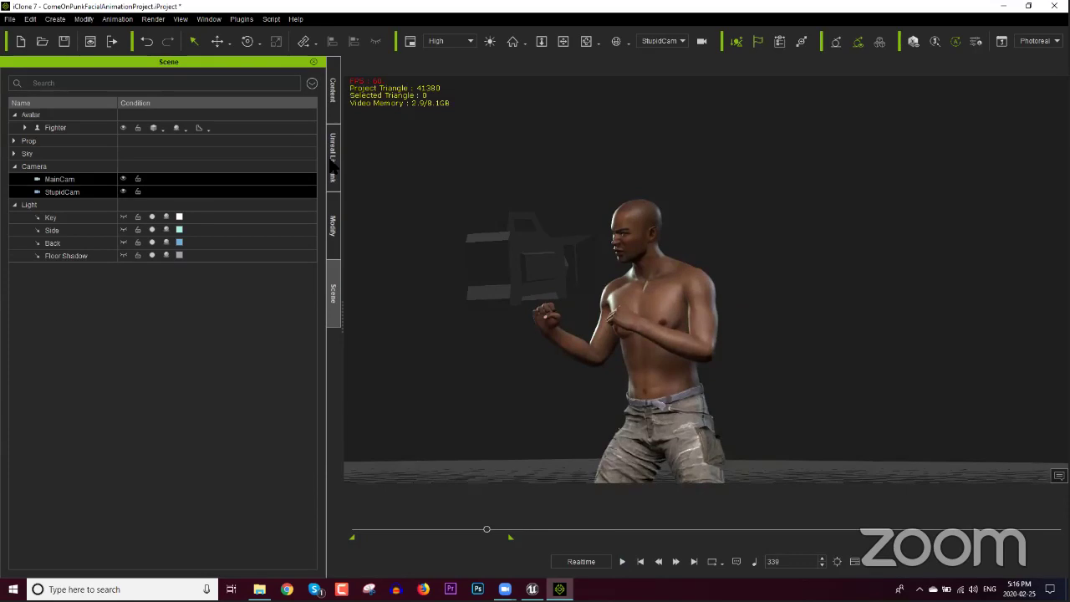
Exclude MainCam, EditorActiveCamera and the Fighter from the Unreal Live Link transfer list.
left_click(334, 104)
left_click(334, 159)
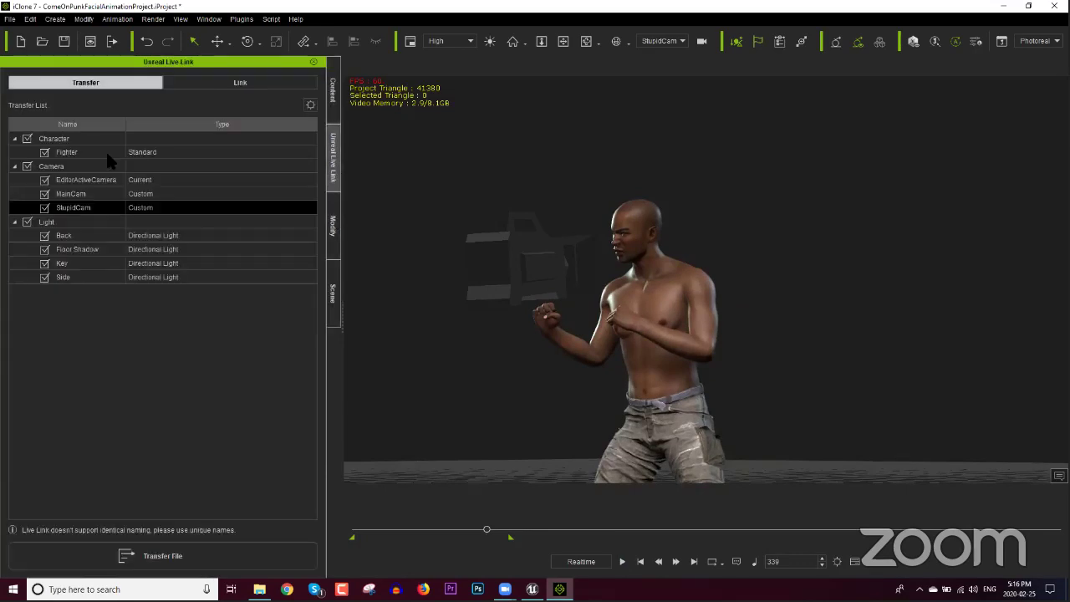
left_click(44, 193)
left_click(44, 180)
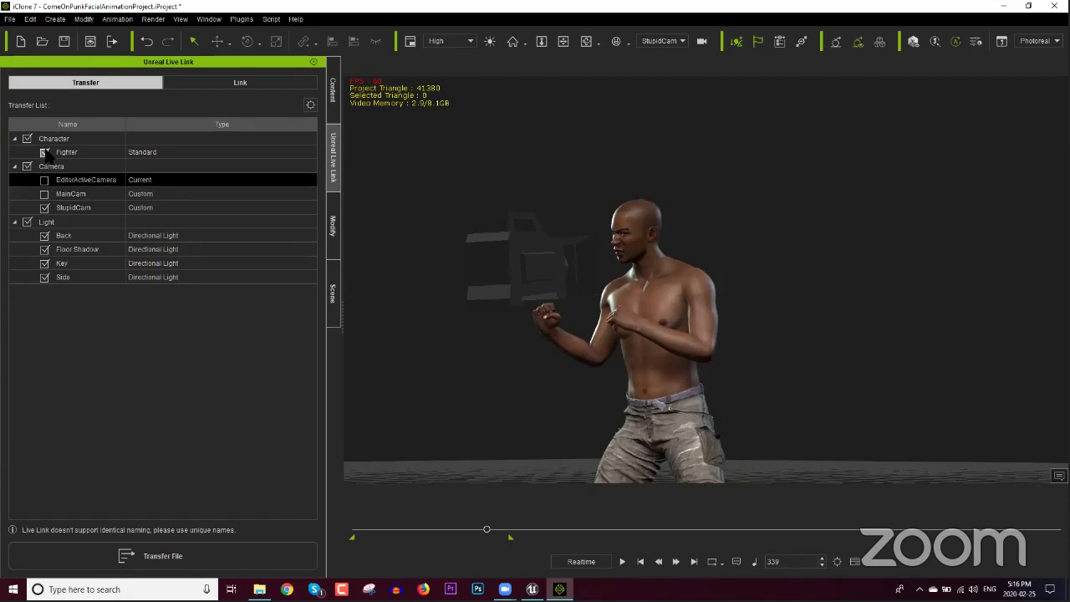
left_click(44, 152)
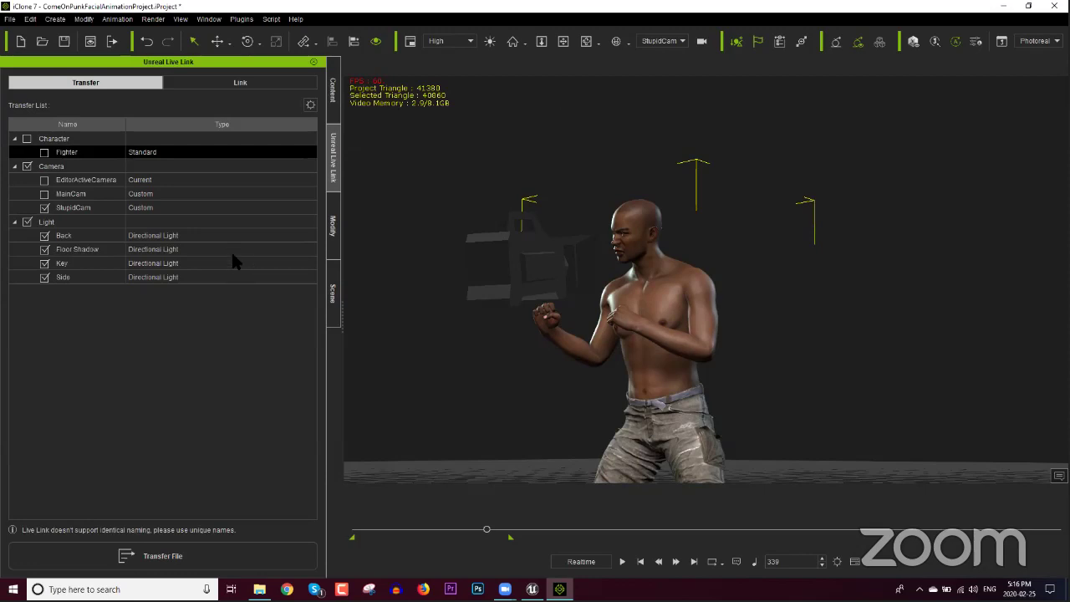
Exclude the Floor Shadow, Back and Side lights from the transfer list, and transfer the remaining items to Unreal.
left_click(63, 264)
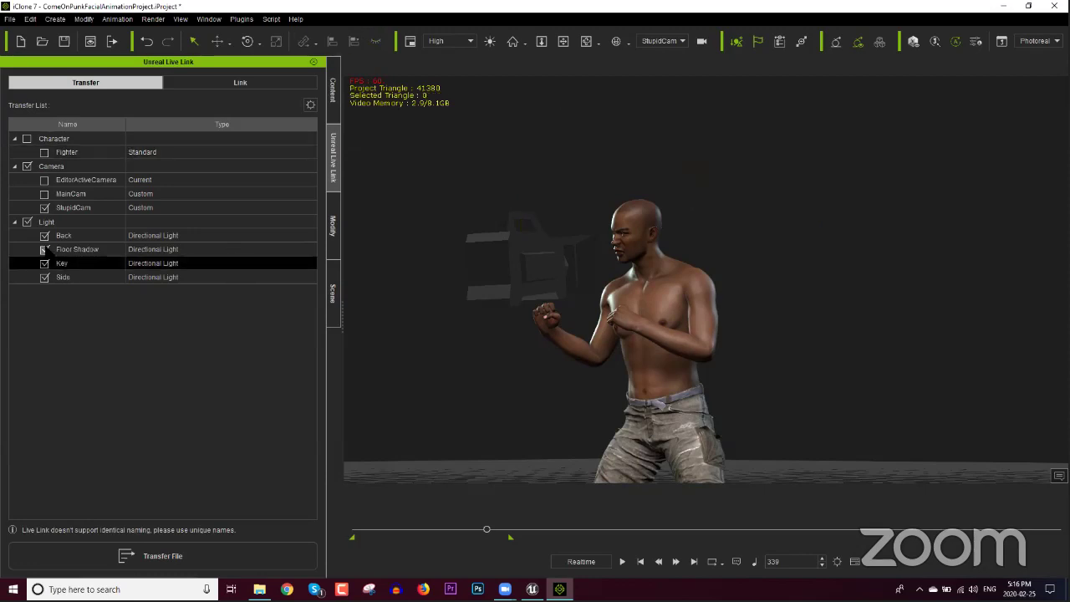
left_click(45, 249)
left_click(44, 235)
left_click(44, 277)
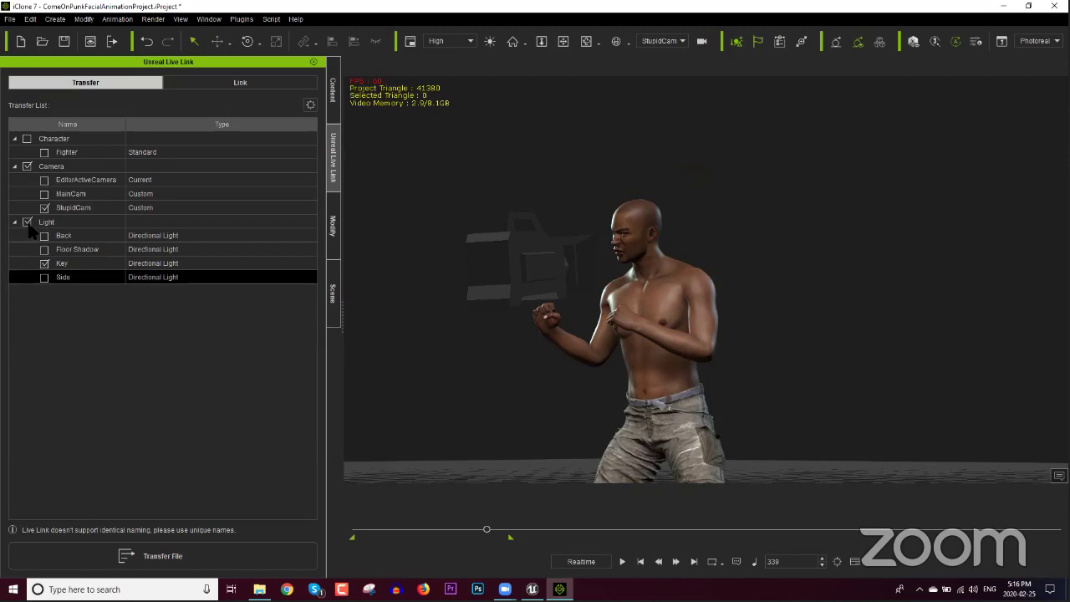
left_click(186, 546)
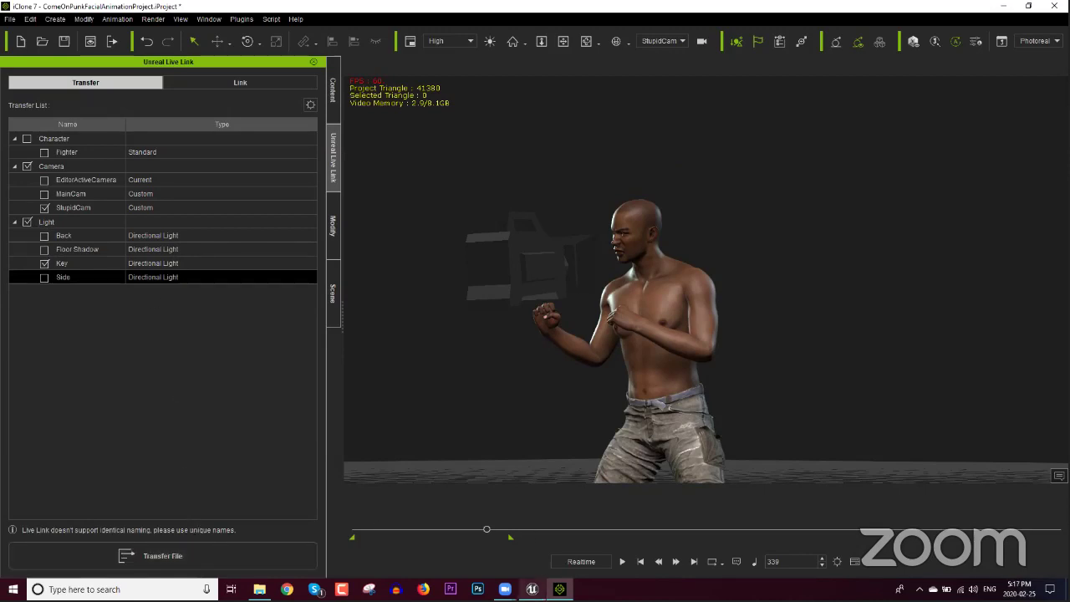
Switch to Unreal Engine, add the iClone Live Link source, and pilot the viewport through the StupidCam actor.
mouse_move(531, 588)
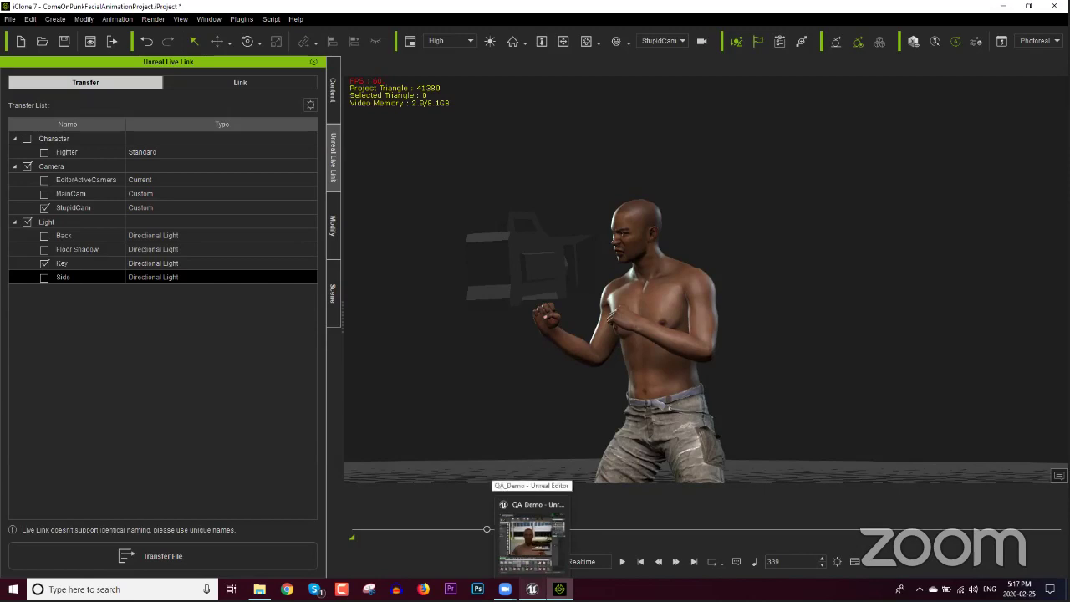
left_click(532, 535)
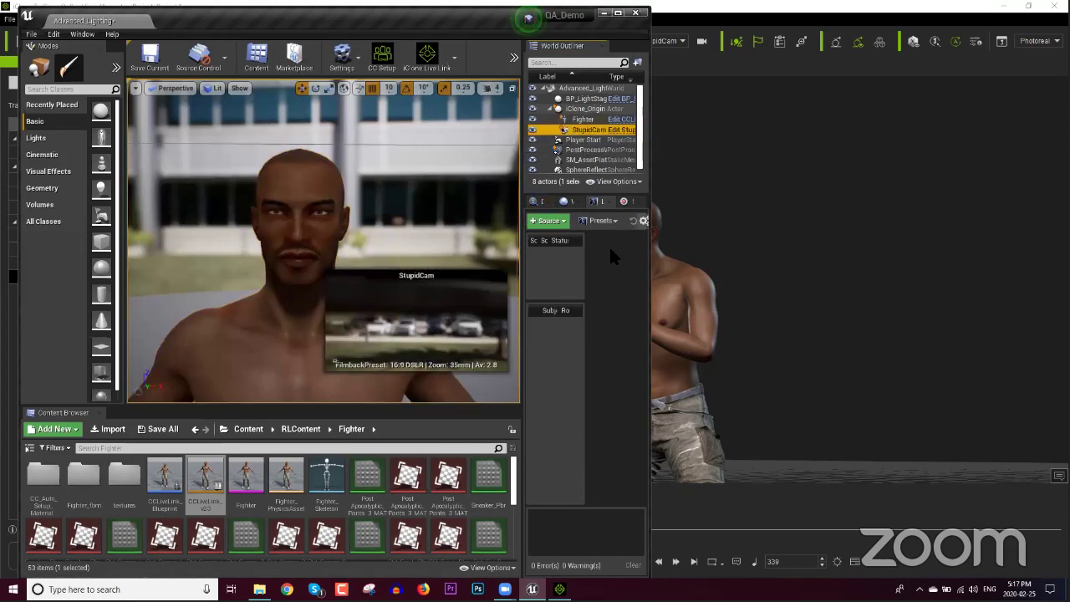
left_click(549, 221)
left_click(561, 269)
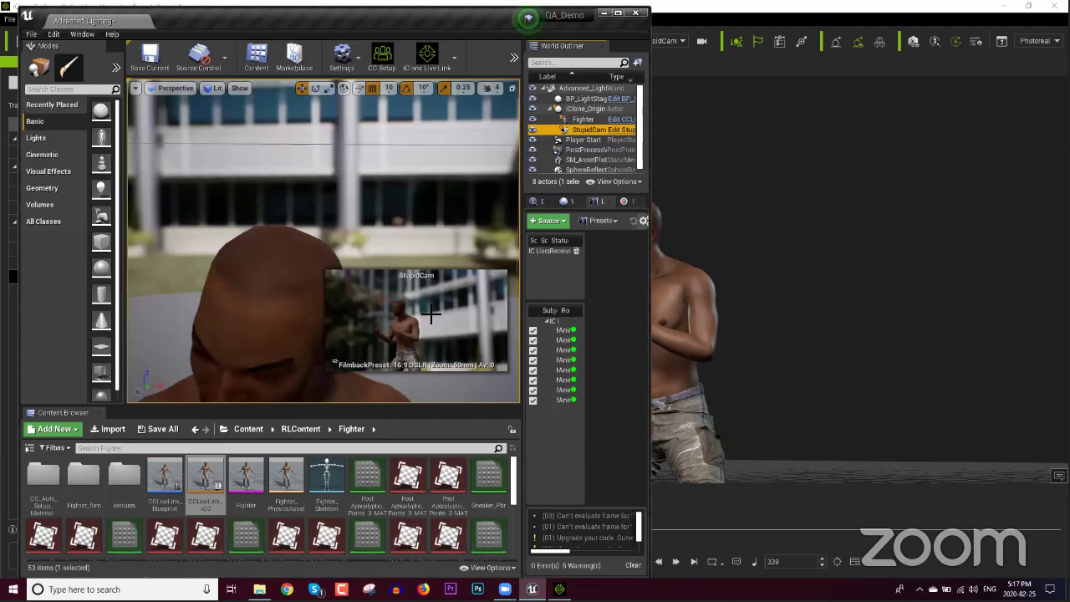
right_click(591, 134)
left_click(631, 276)
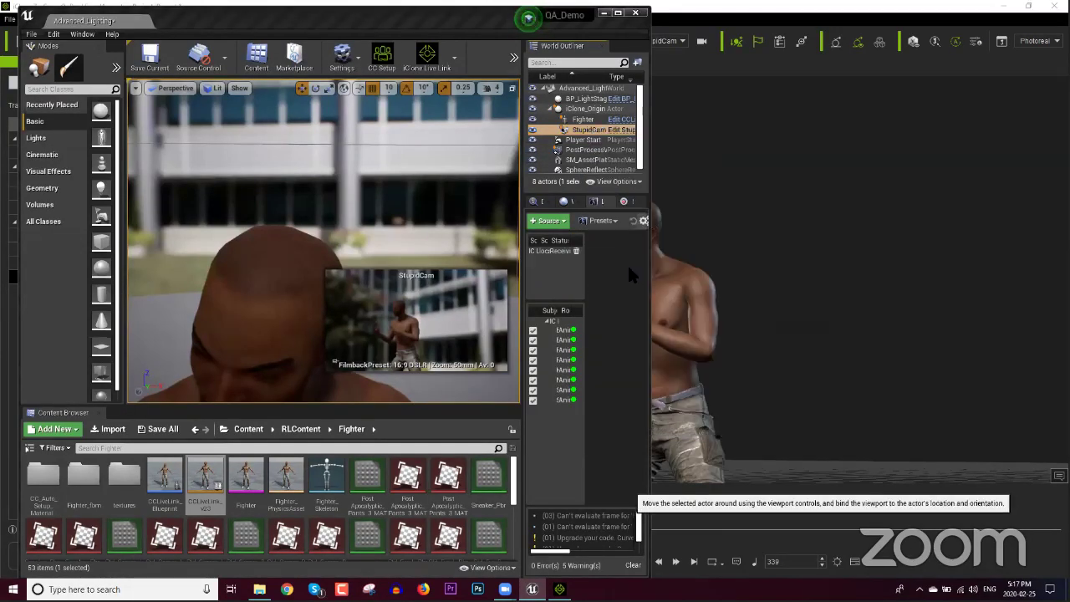
Restore iClone to its smaller window, orbit StupidCam around the Fighter at frame 339, and return the timeline to the first frame.
left_click(685, 317)
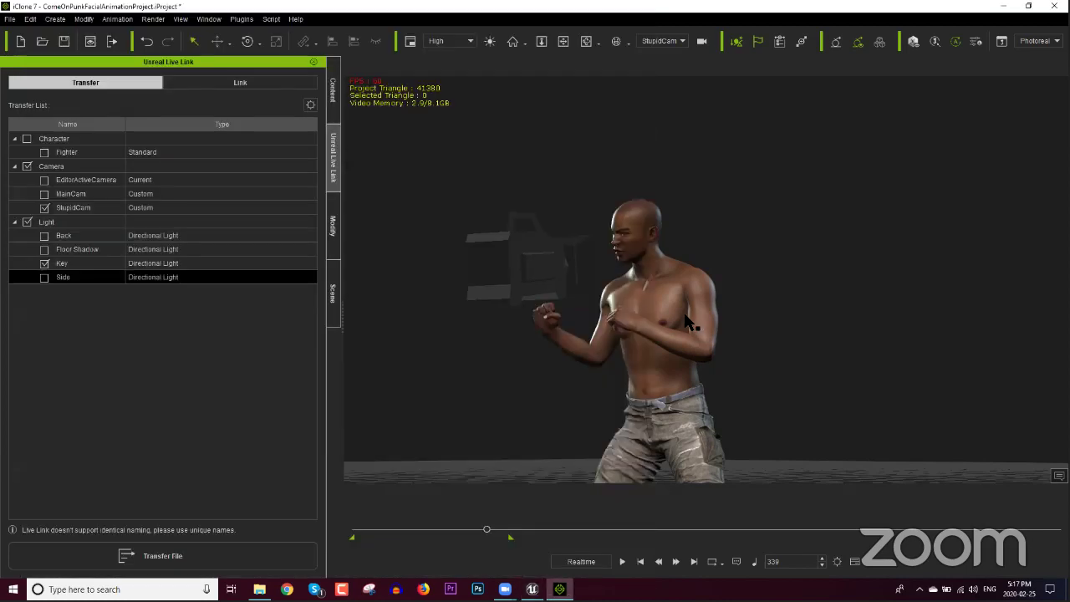
left_click(686, 319)
left_click(1028, 6)
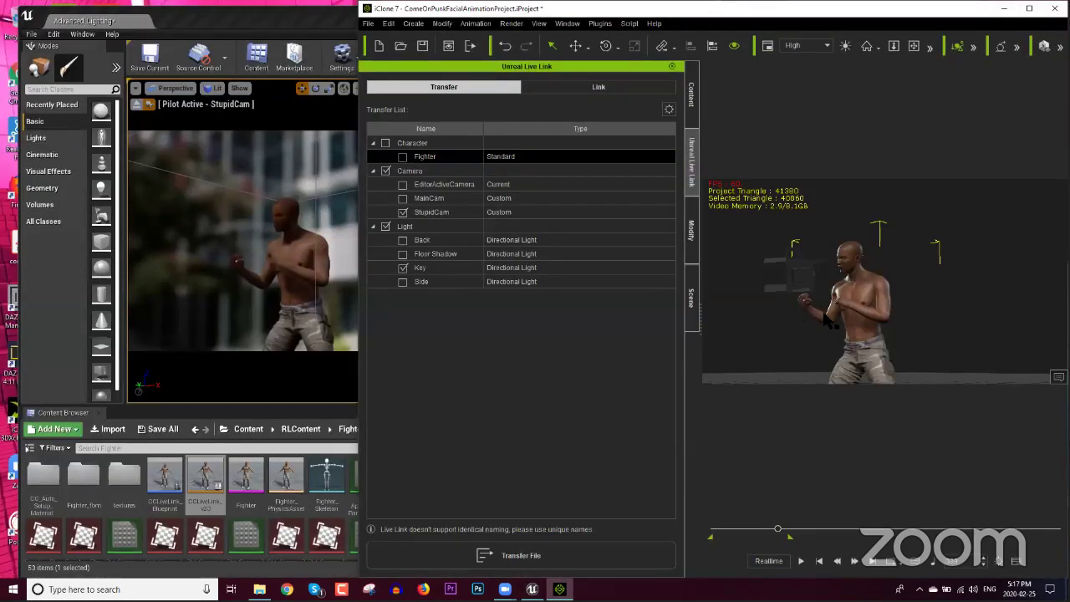
right_click_drag(811, 320, 855, 328)
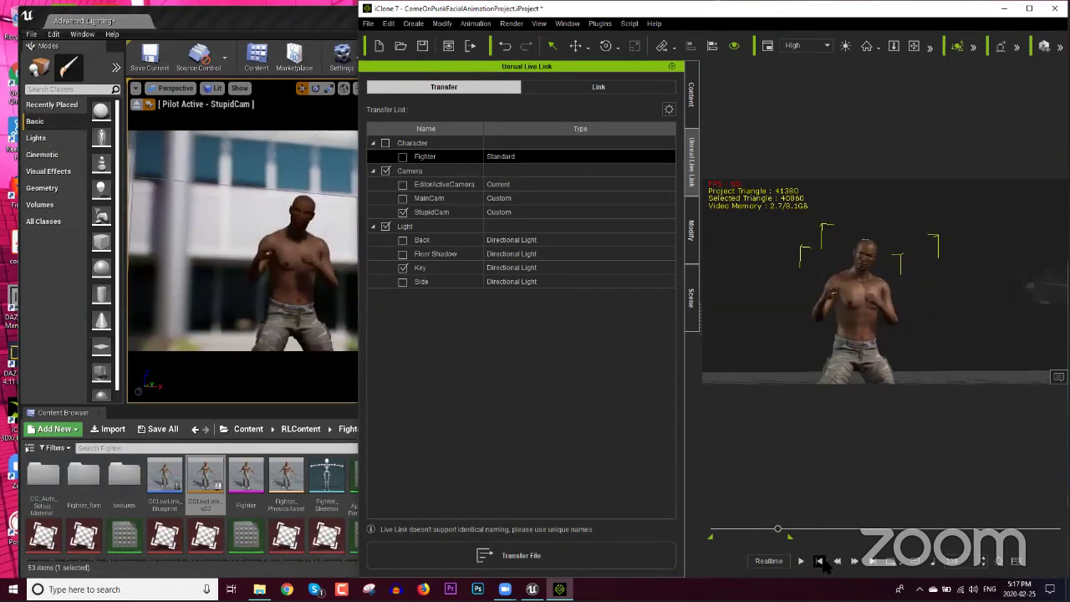
left_click(819, 561)
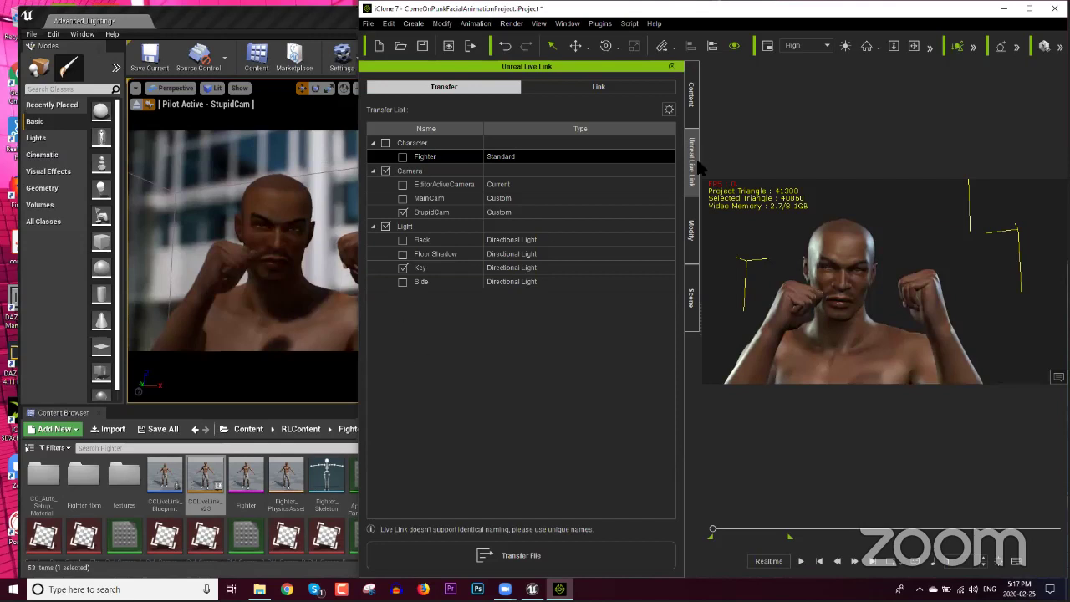
Narrow the Live Link panel and the iClone window to show both viewports side by side, play the animation and rewind it.
left_click_drag(681, 328, 541, 330)
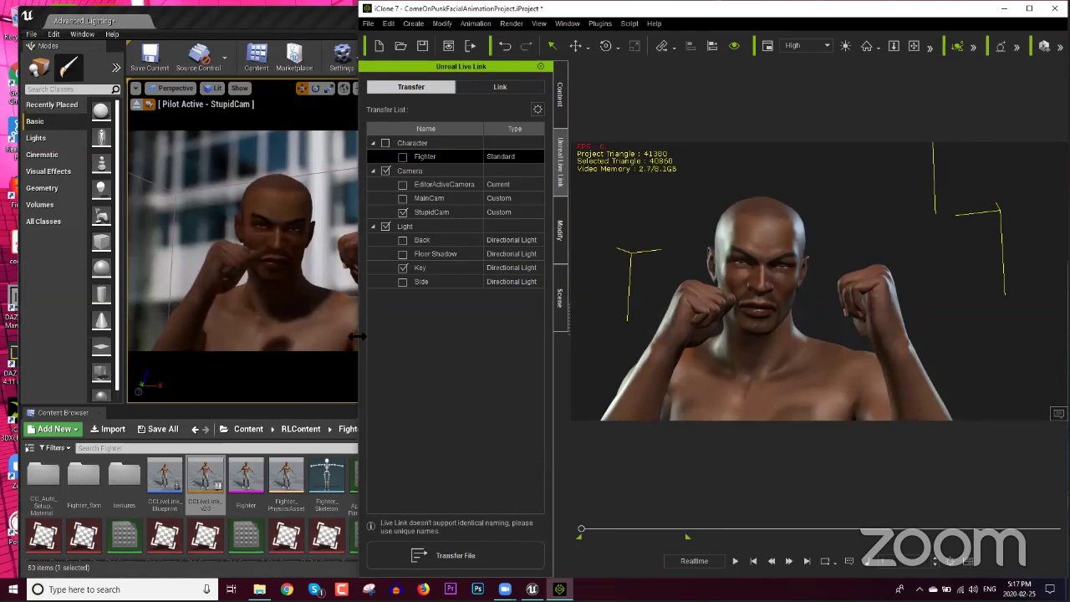
left_click_drag(357, 335, 526, 335)
left_click(823, 562)
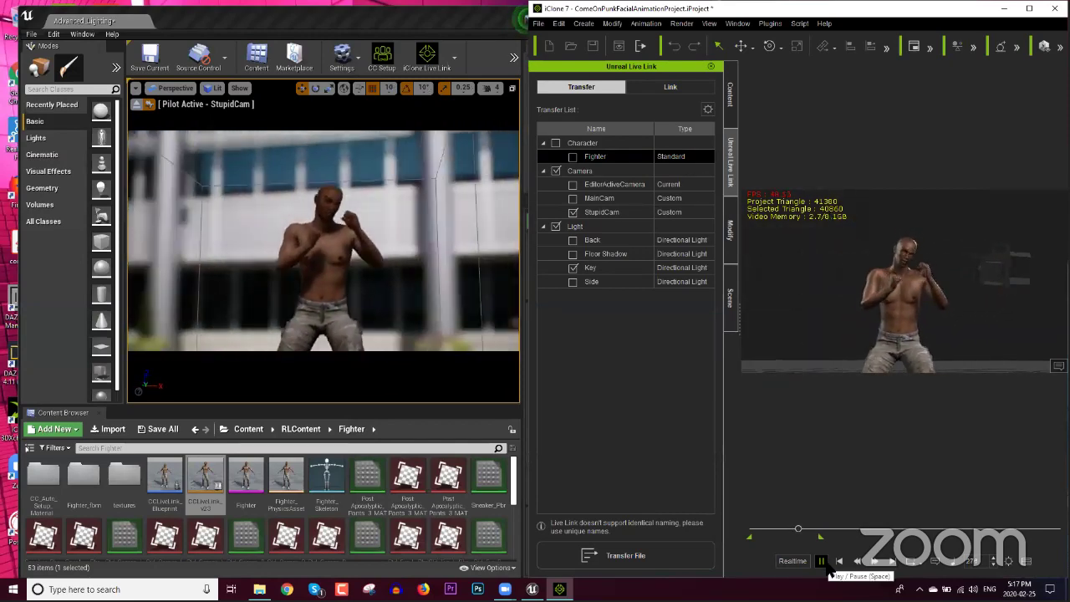
left_click(824, 563)
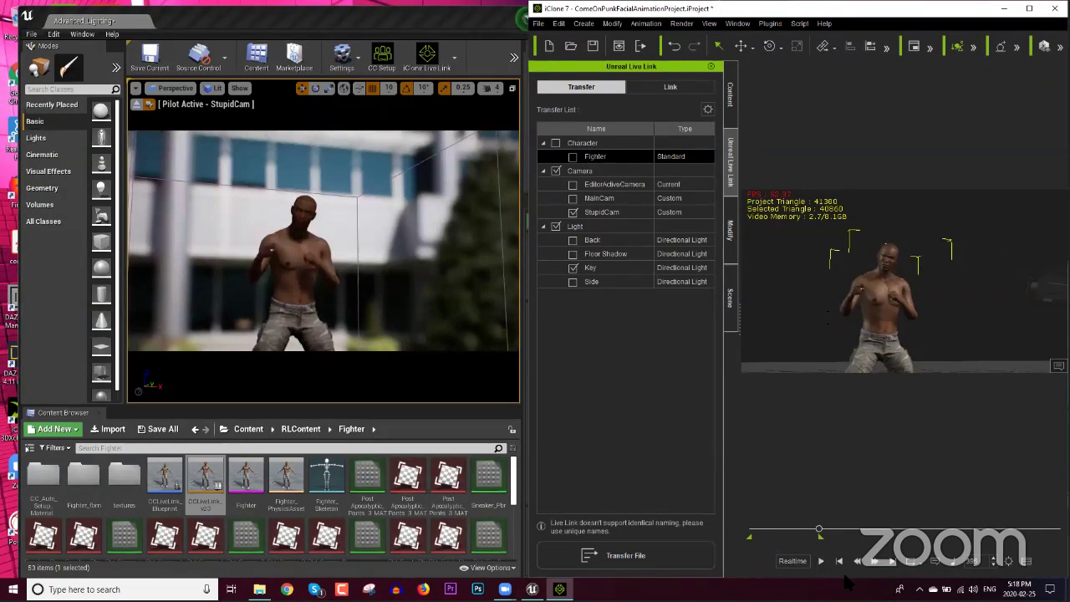
left_click(840, 561)
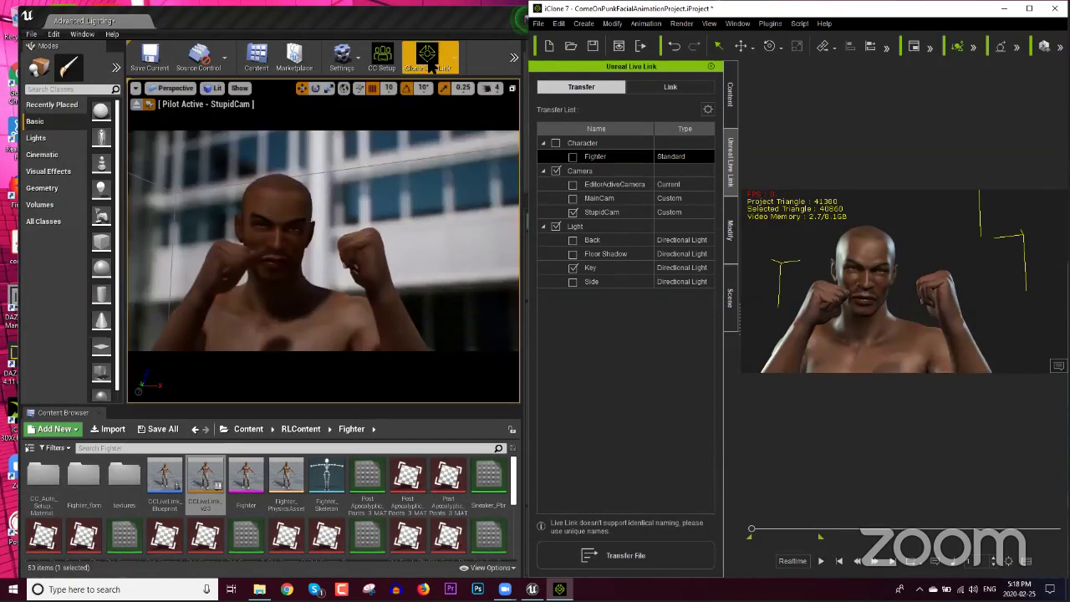
left_click(492, 87)
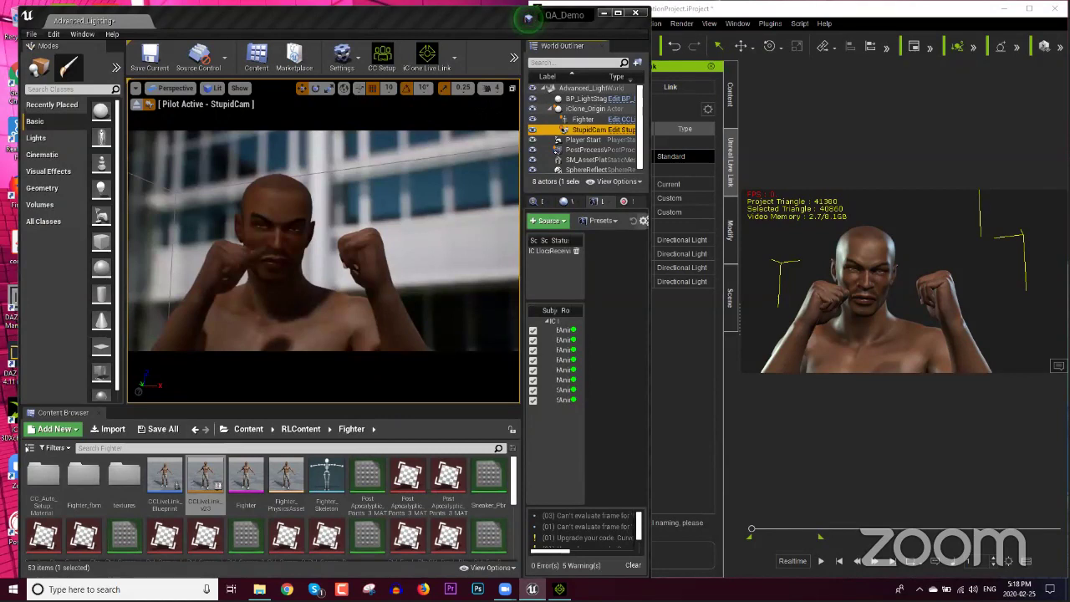
left_click(528, 16)
left_click(528, 17)
left_click(528, 16)
left_click(528, 17)
left_click(528, 17)
left_click(529, 17)
left_click(529, 17)
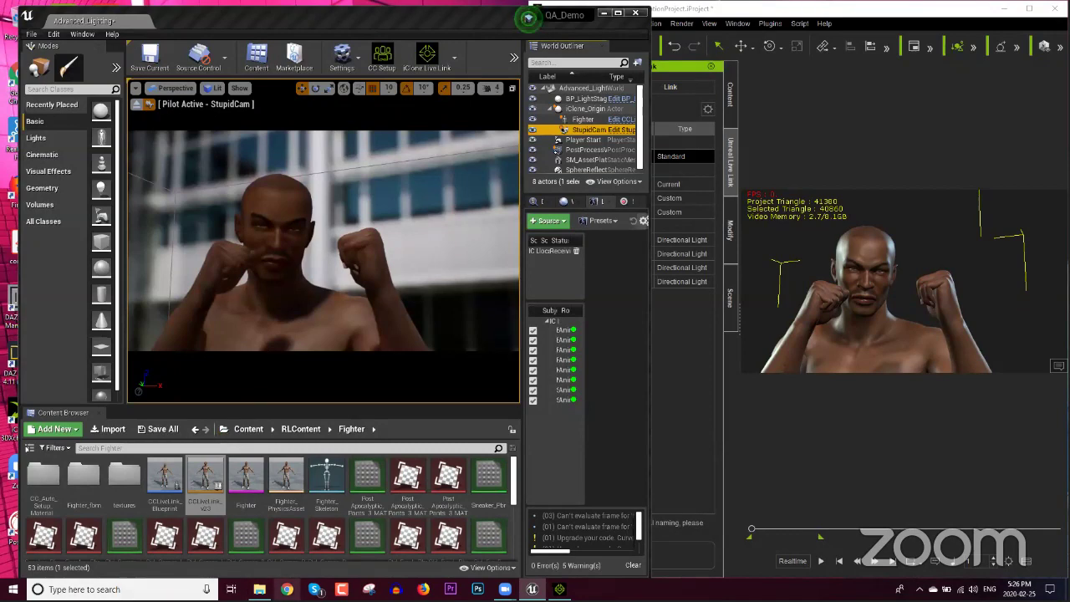
Switch to Chrome, search Google for "unreal live link iclone", and open Reallusion's Unreal Live Link product page.
left_click(287, 589)
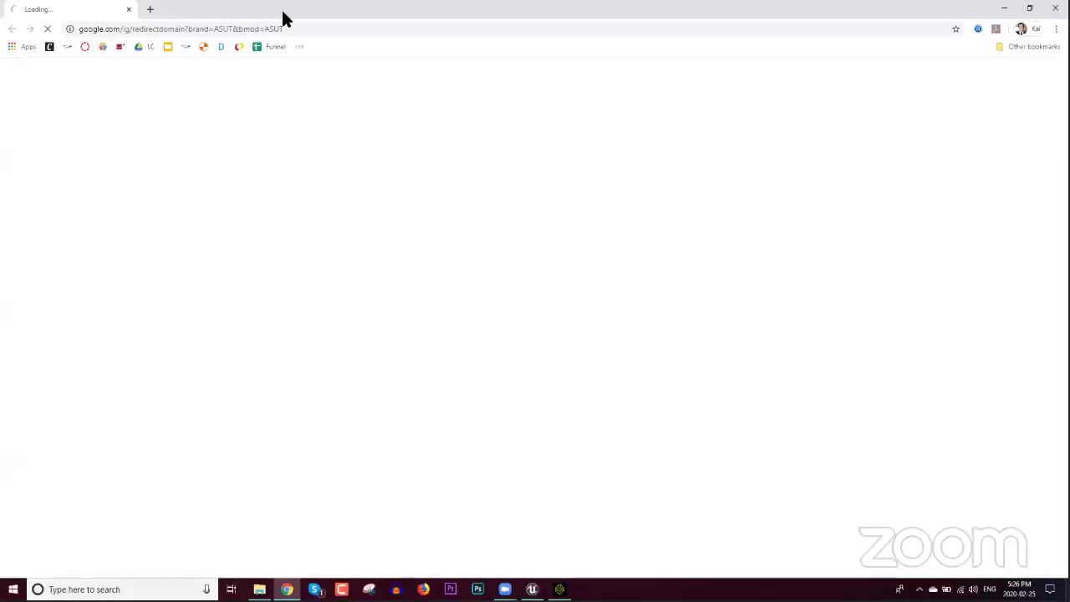
left_click(264, 28)
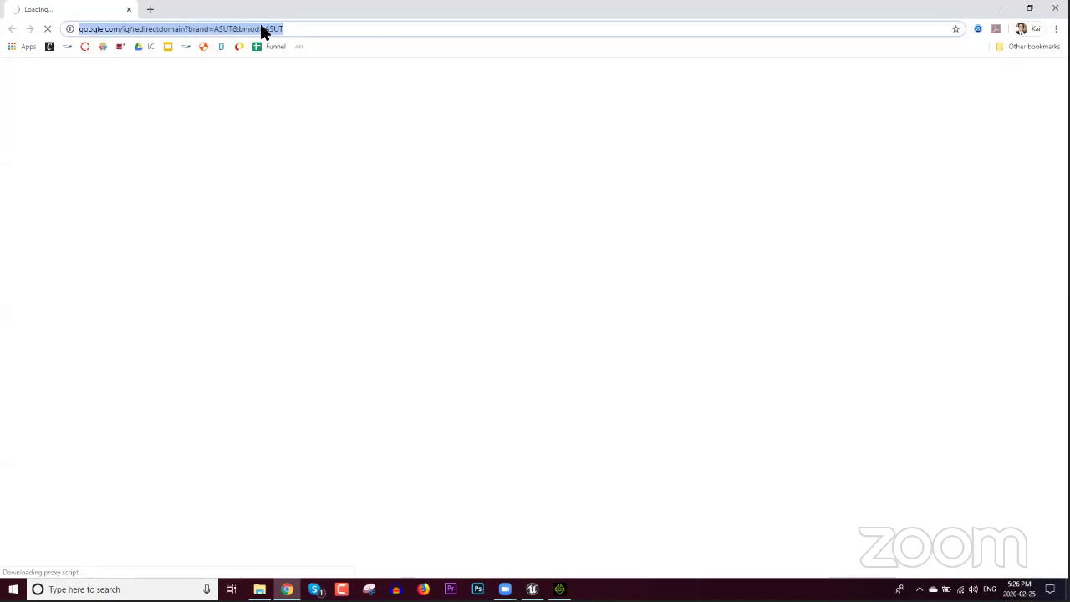
type("unreal li")
key("Return")
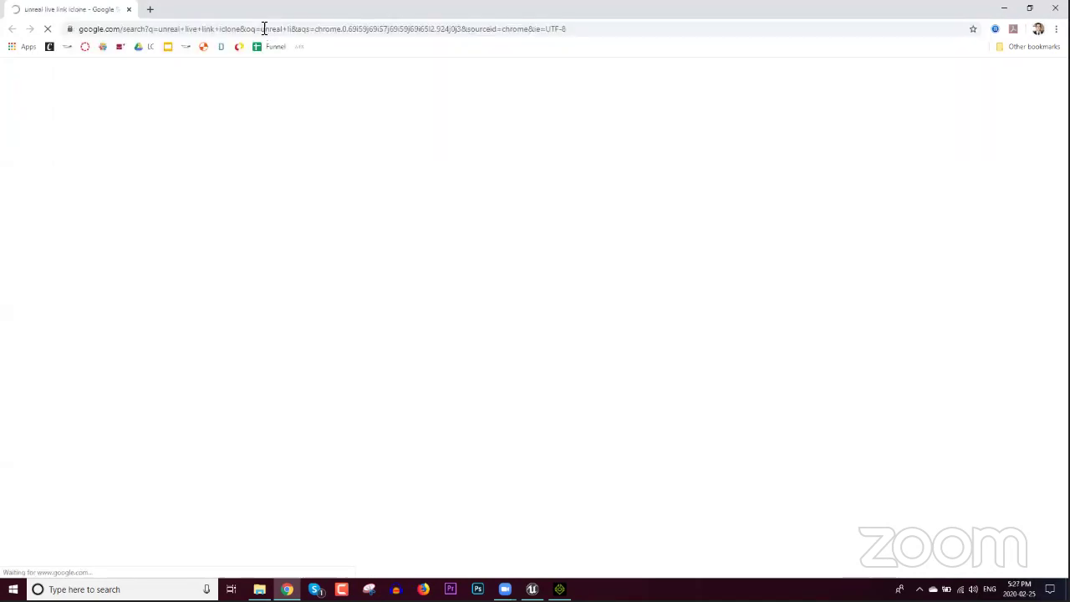
left_click(226, 160)
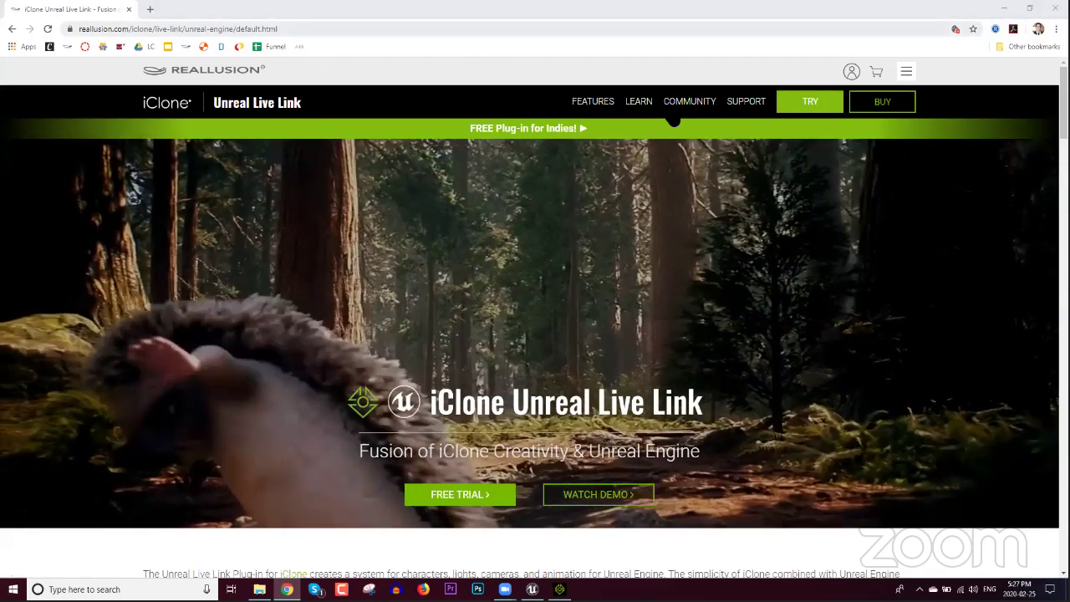
Open the Tutorials page of Reallusion's Unreal Live Link site.
mouse_move(653, 117)
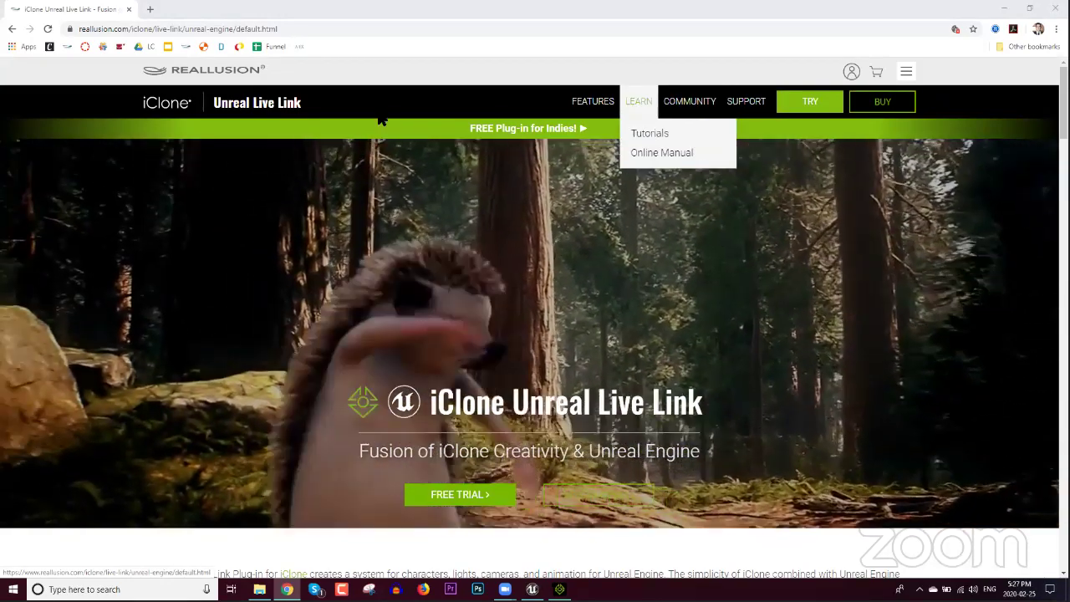
key("shift+Tab")
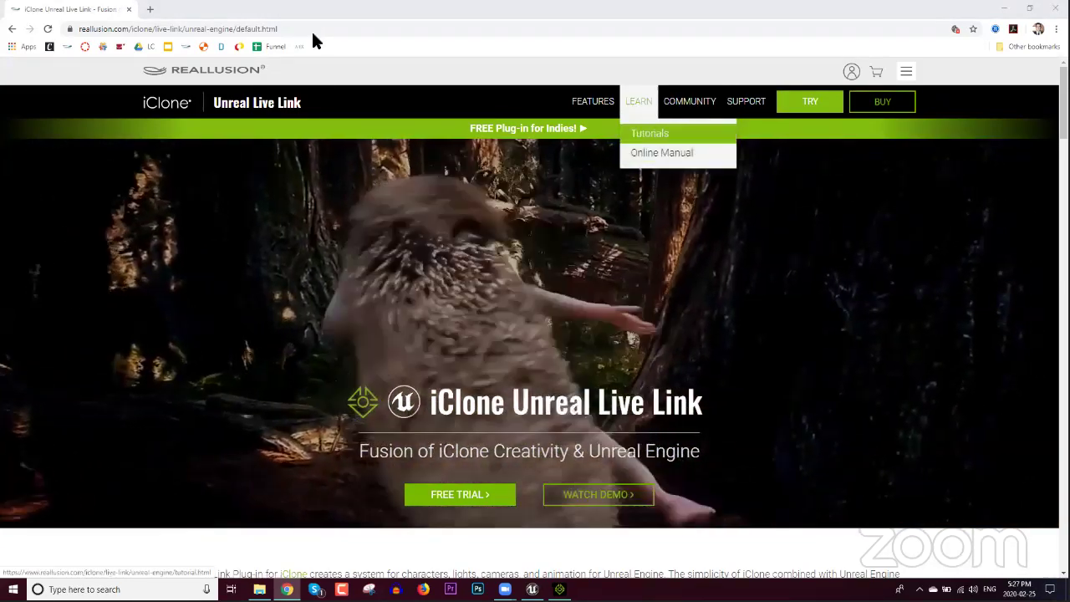
key("Return")
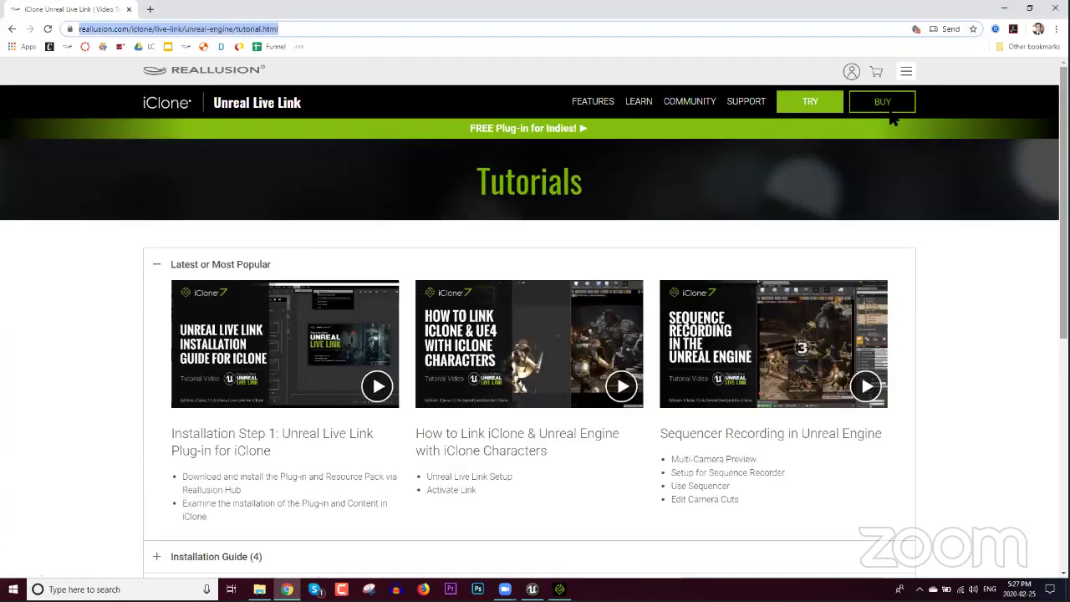
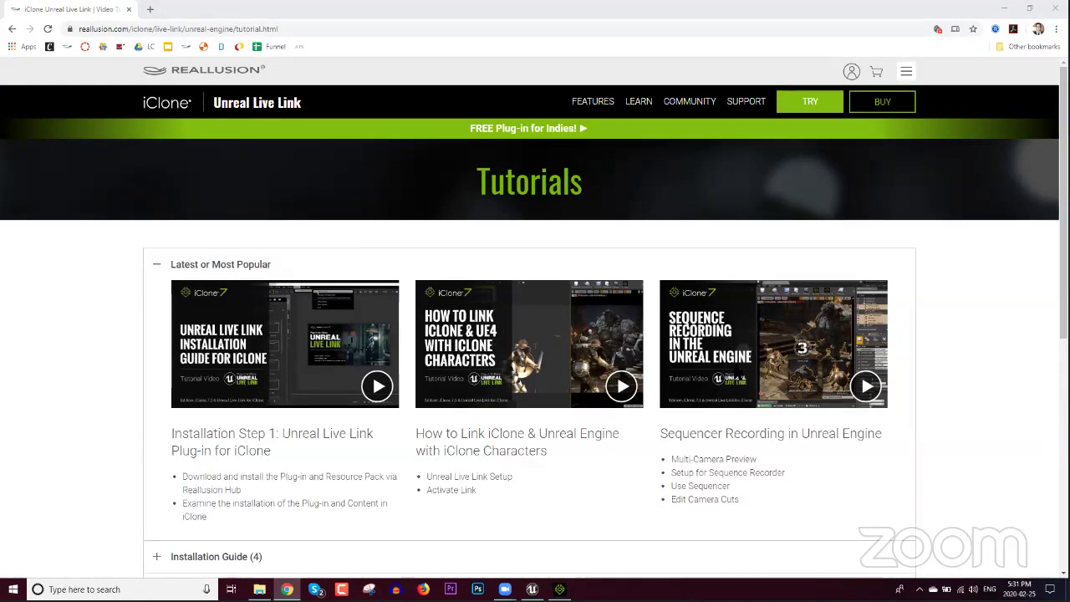
Return to Unreal Engine, add the StupidCam actor to the Sequence Recorder, and restore the smaller window beside iClone.
left_click(559, 589)
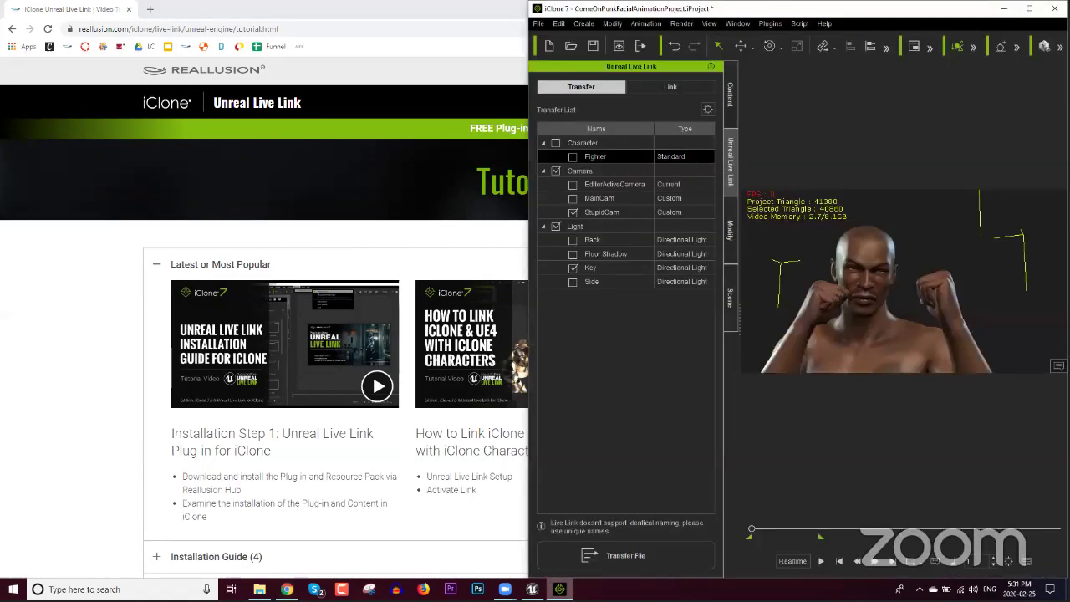
left_click(531, 589)
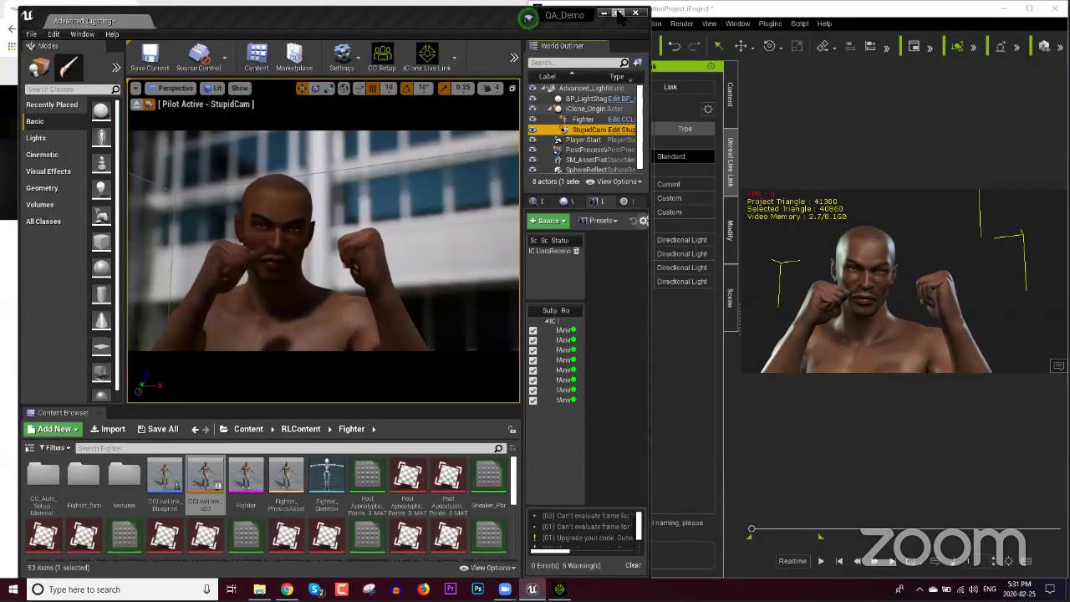
left_click(619, 13)
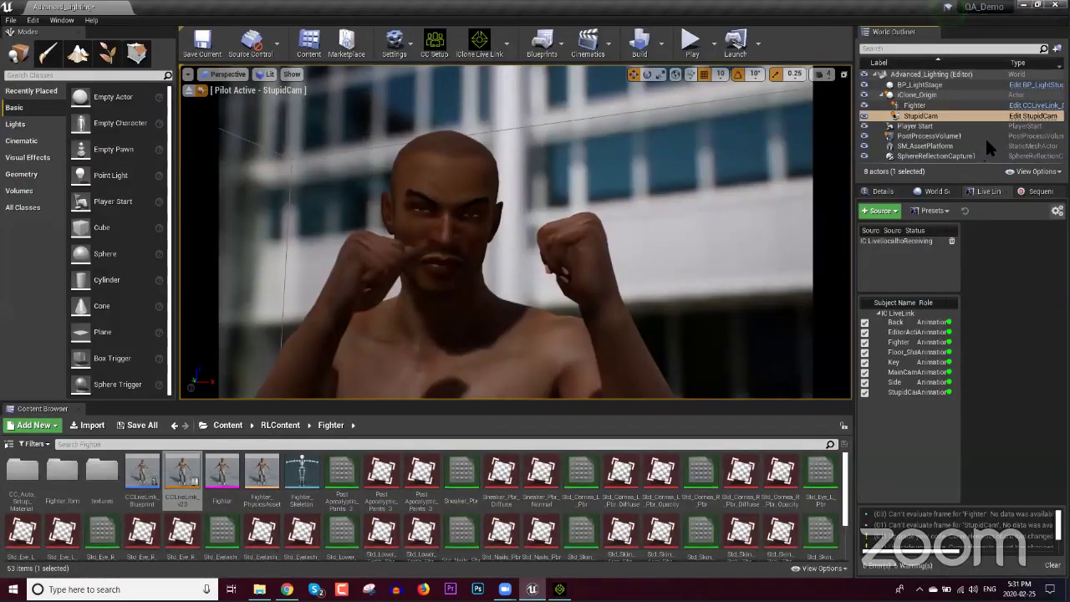
left_click(1040, 194)
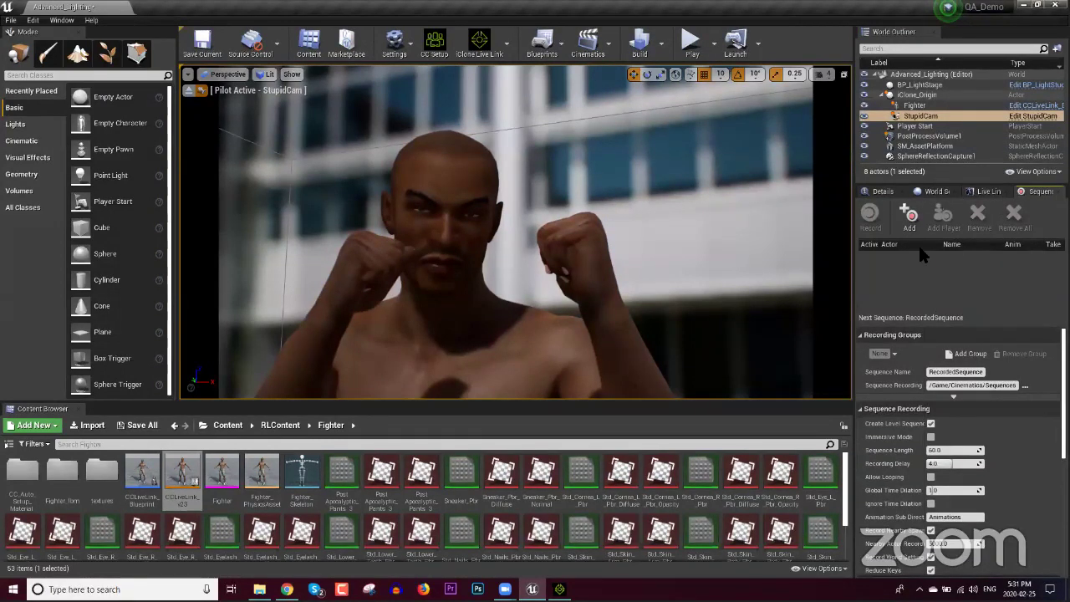
left_click(911, 215)
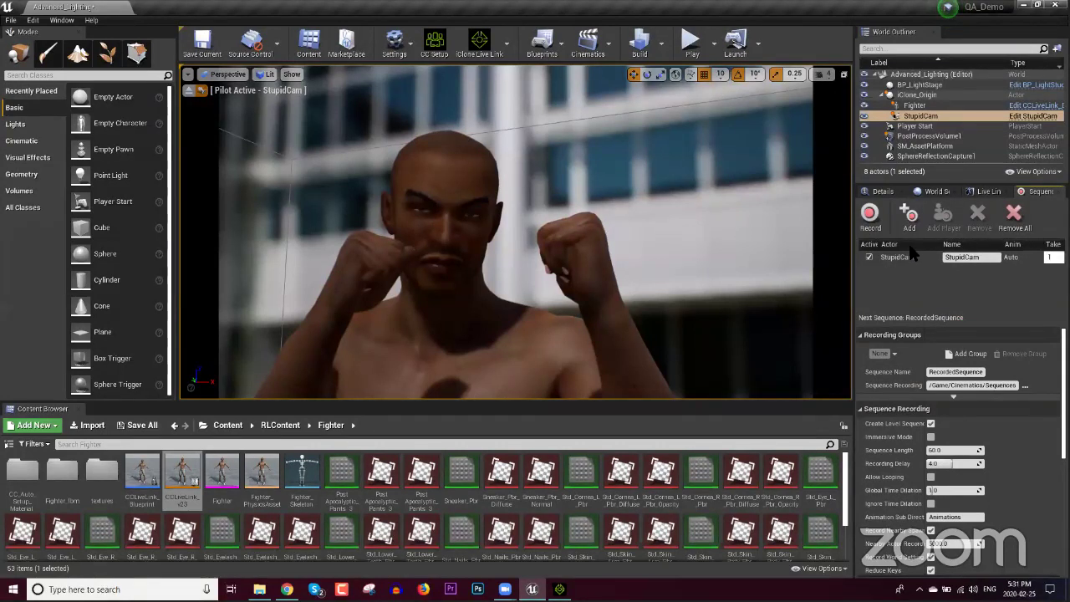
left_click(1040, 24)
left_click(1037, 6)
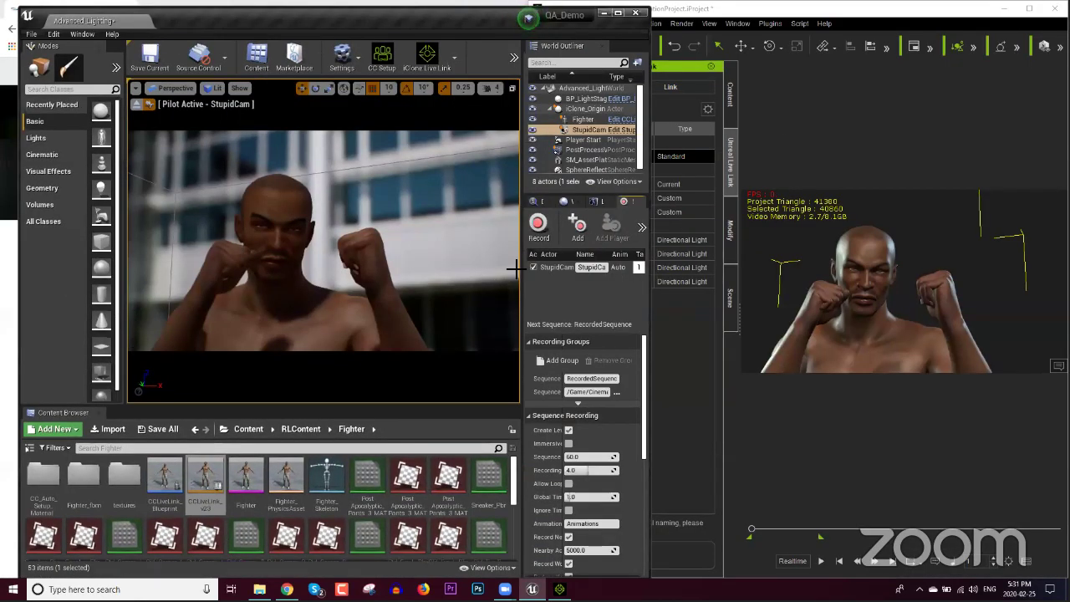
Record StupidCam with the Sequence Recorder while the iClone animation plays, and stop both playback and recording.
left_click(539, 228)
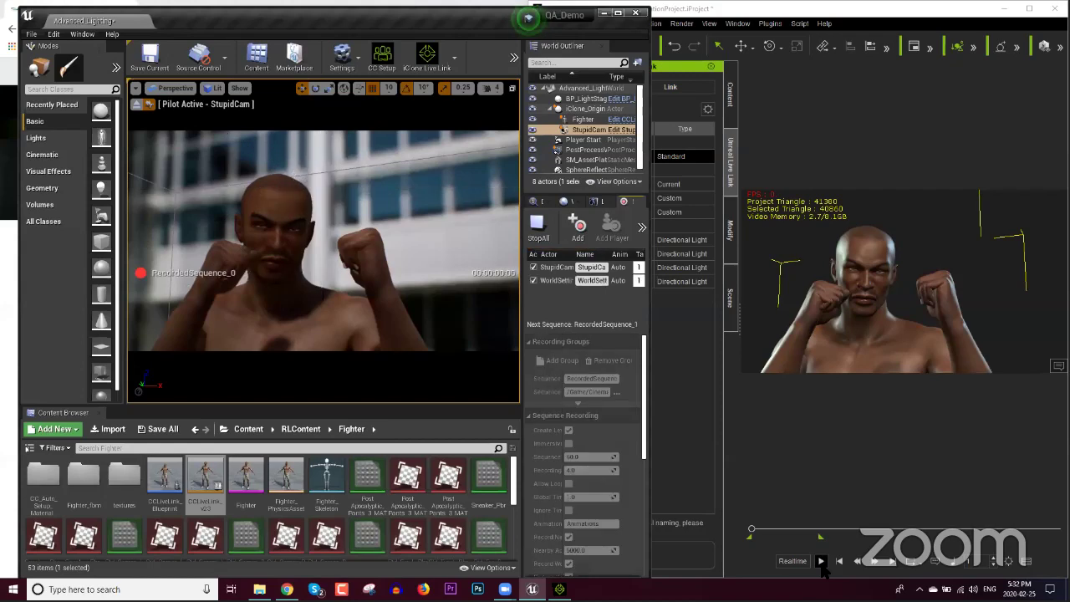
left_click(822, 562)
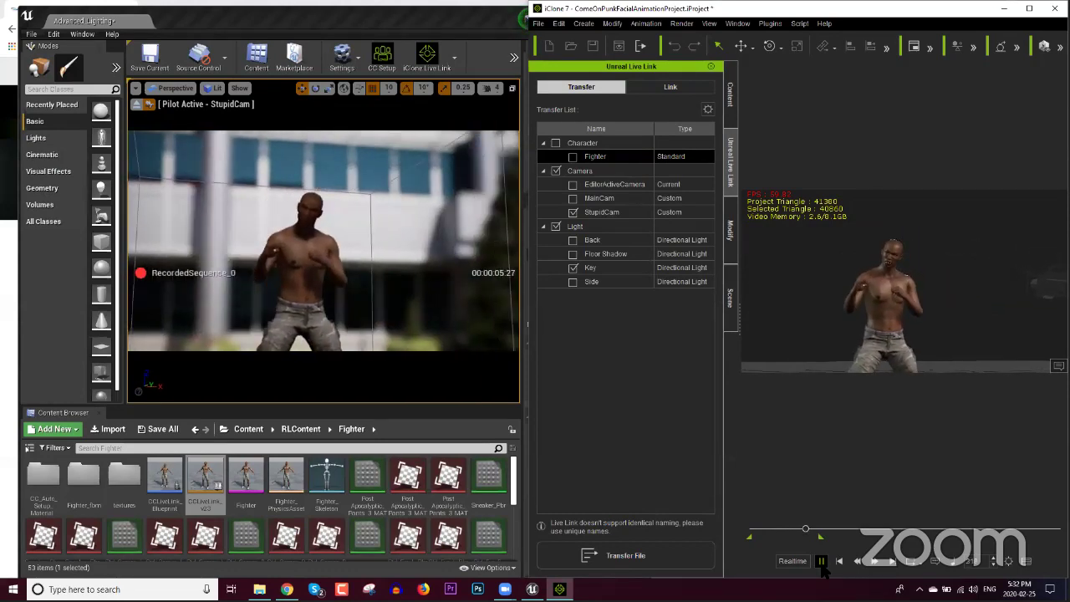
left_click(822, 562)
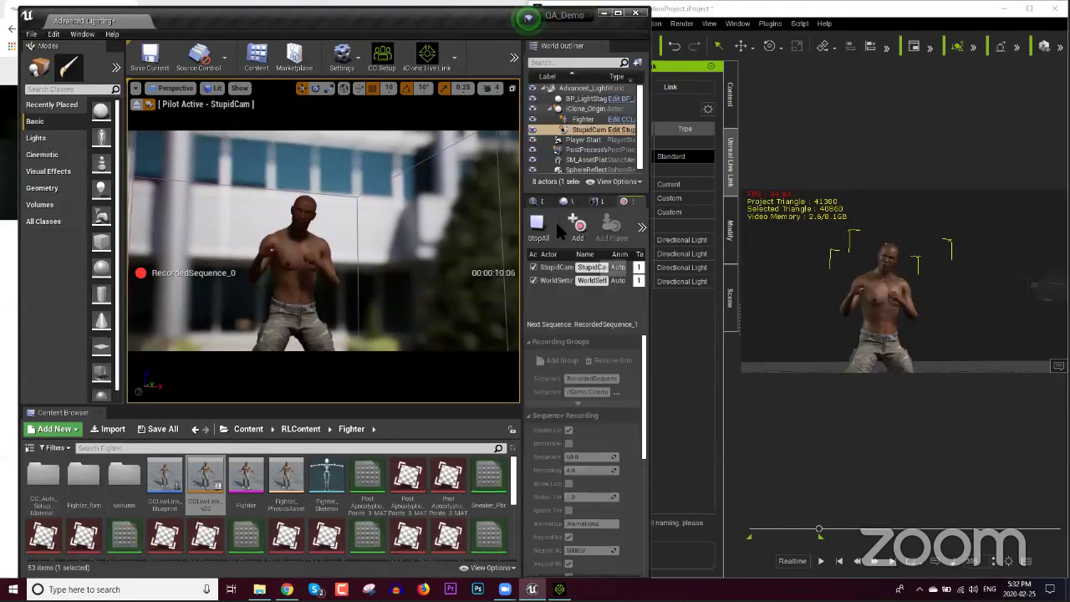
left_click(539, 223)
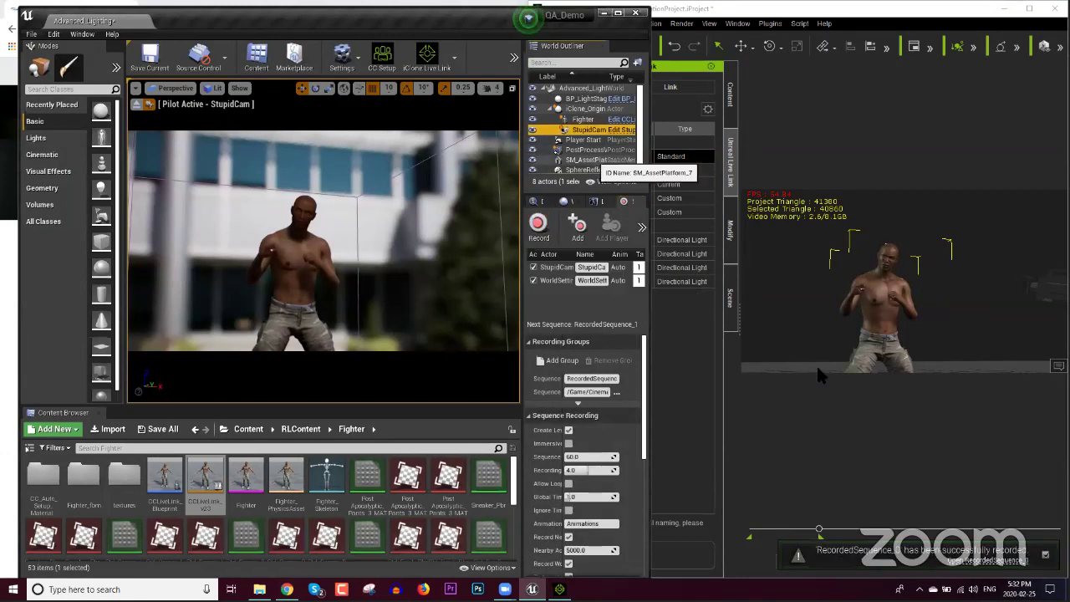
Open the newly recorded RecordedSequence_0 in Sequencer and play it from the first frame.
left_click(963, 562)
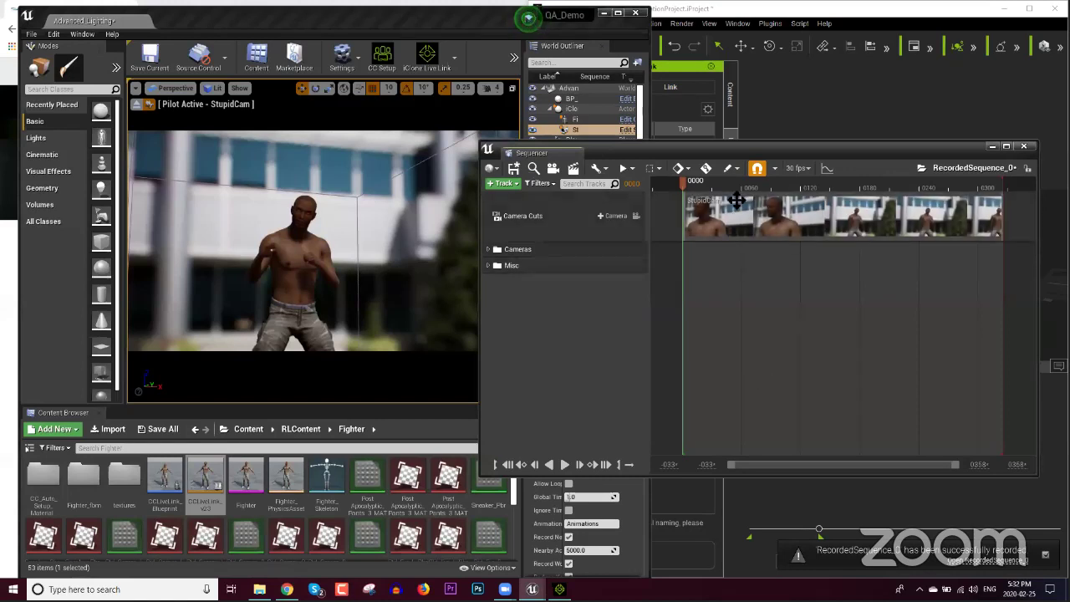
left_click_drag(729, 189, 678, 189)
key("space")
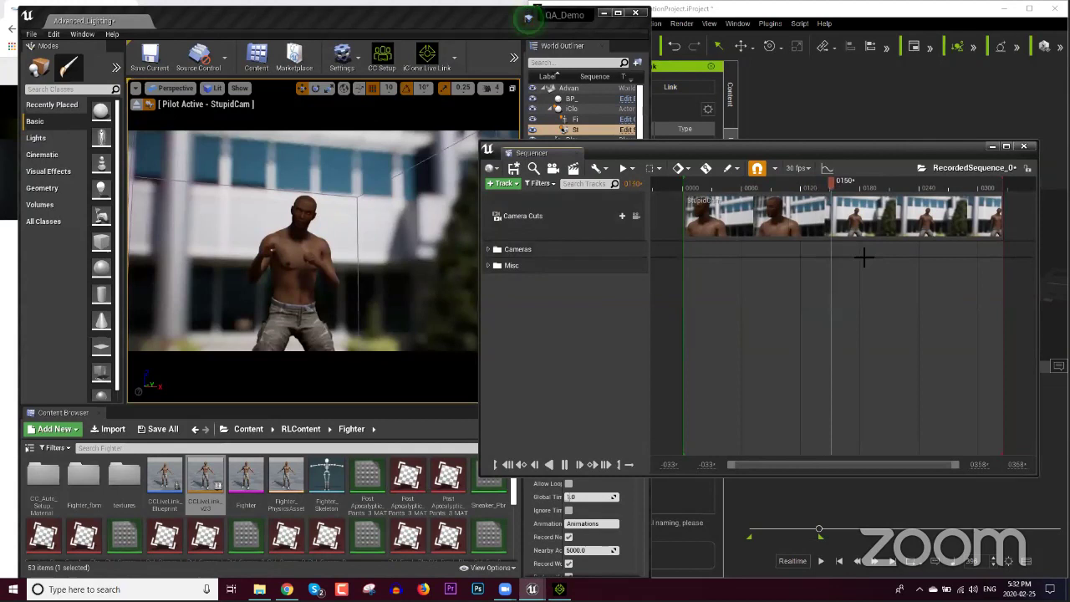
Step forward frame by frame through the recorded sequence's Camera Cuts track, and replay it briefly from the start.
key("space")
left_click(826, 222)
key("Right")
key("Right")
key("Right")
key("Right")
key("Right")
key("Right")
key("Right")
key("Right")
key("Right")
key("Right")
key("Right")
key("Right")
key("Right")
key("Right")
key("Right")
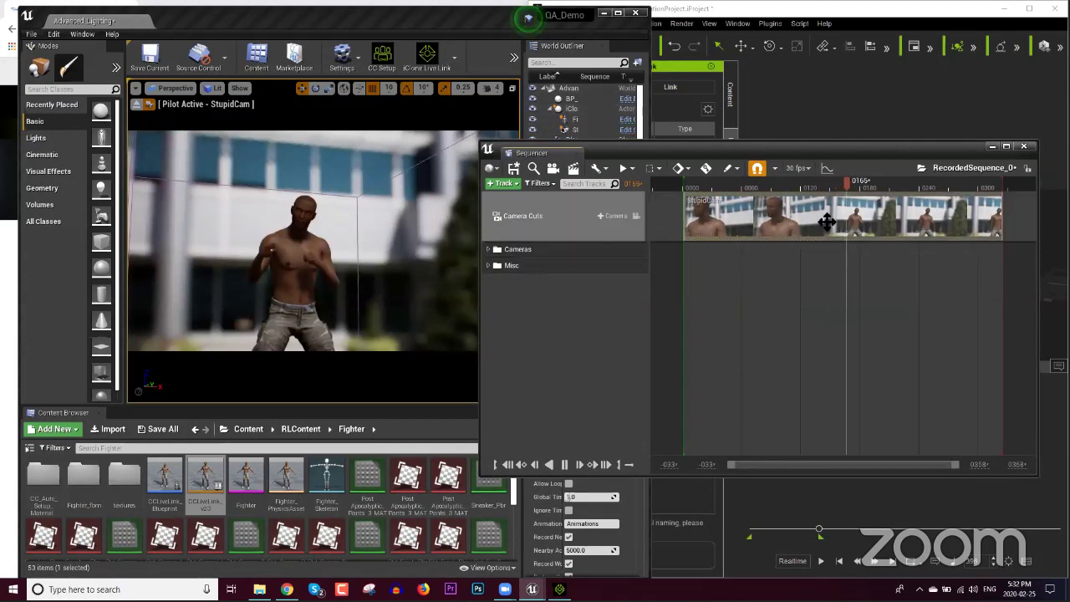
scroll(827, 221, "up", 1, "ctrl")
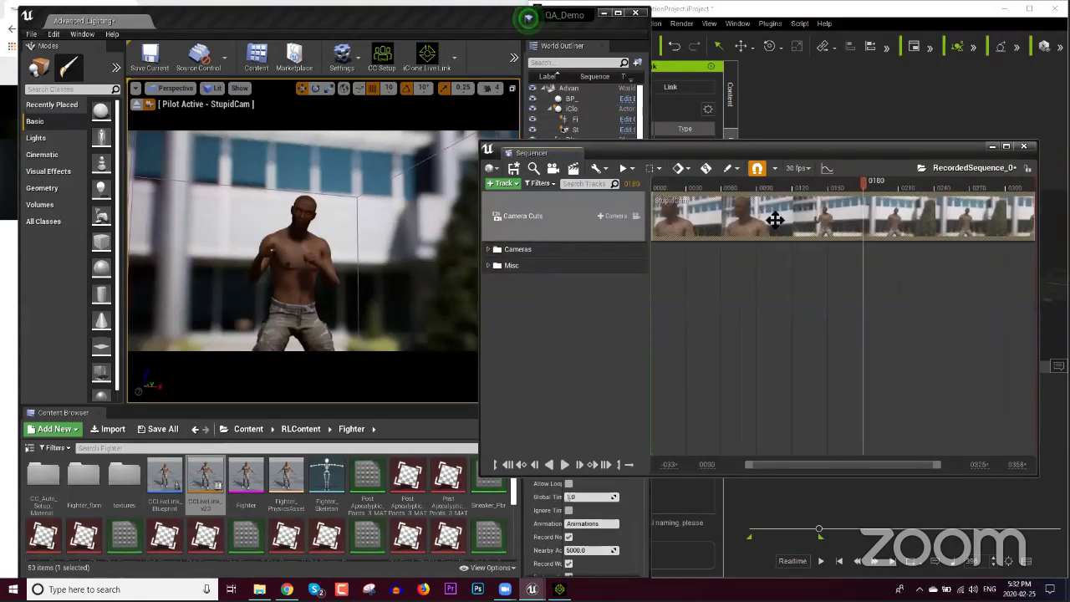
right_click(761, 221)
left_click(598, 219)
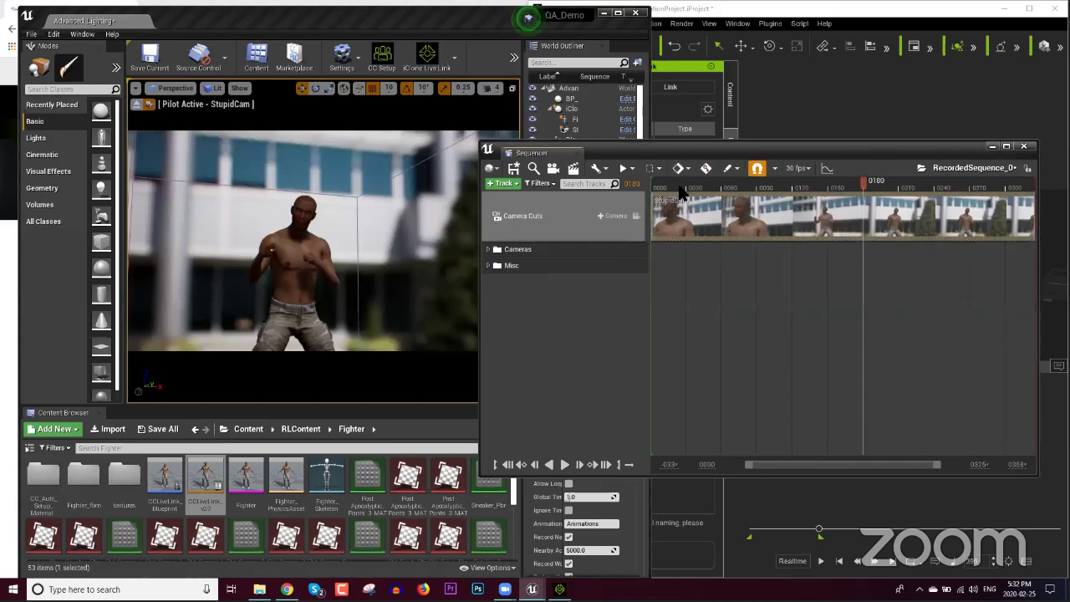
left_click(649, 186)
key("space")
key("space")
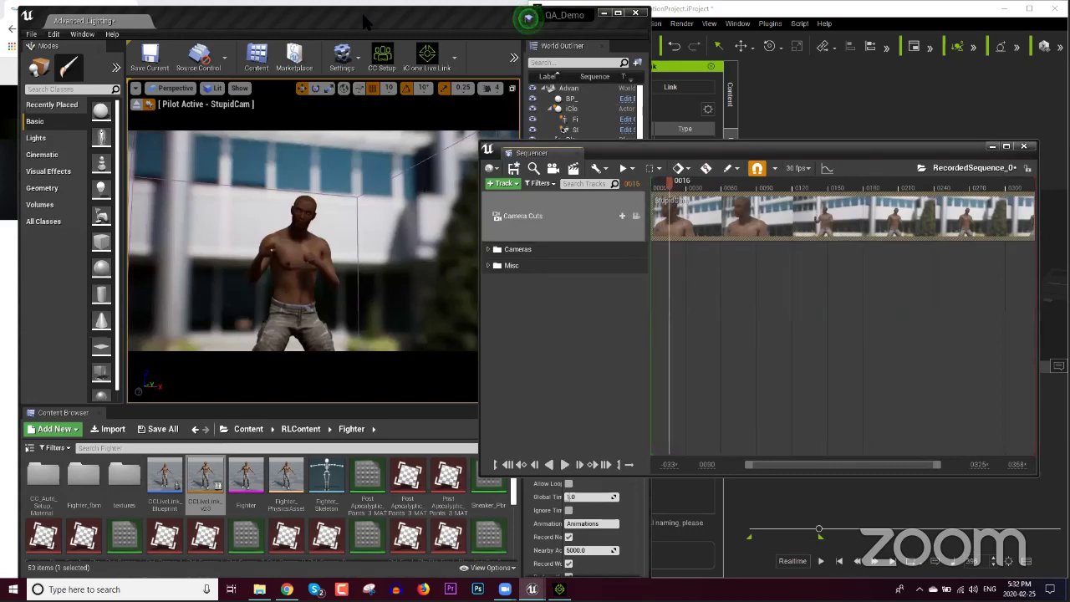
Return the iClone timeline to its first frame, and play the recorded sequence in Unreal's Sequencer.
left_click(531, 21)
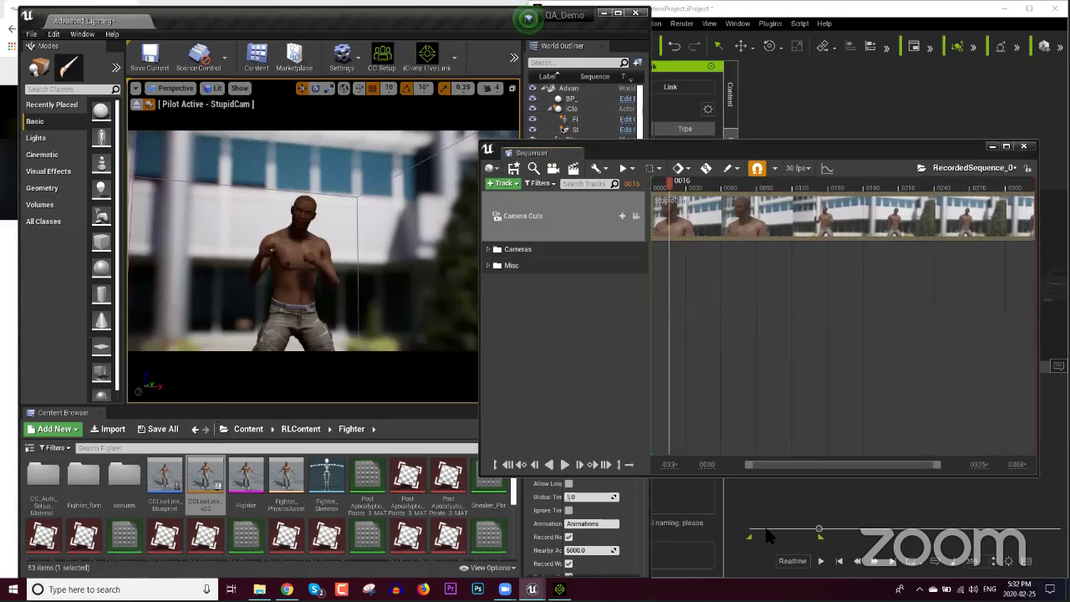
left_click(700, 511)
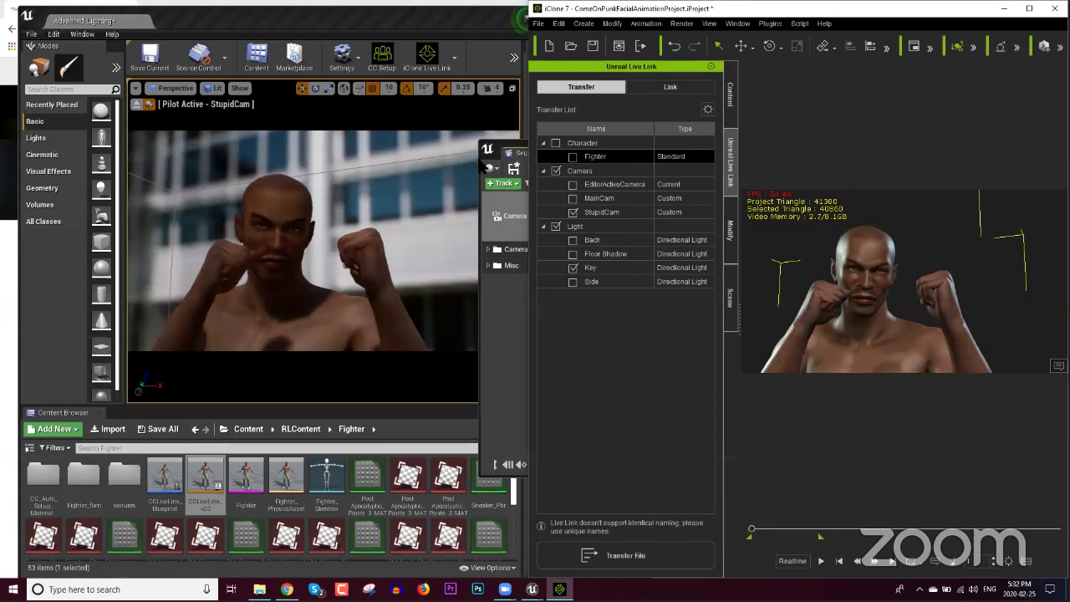
left_click(514, 188)
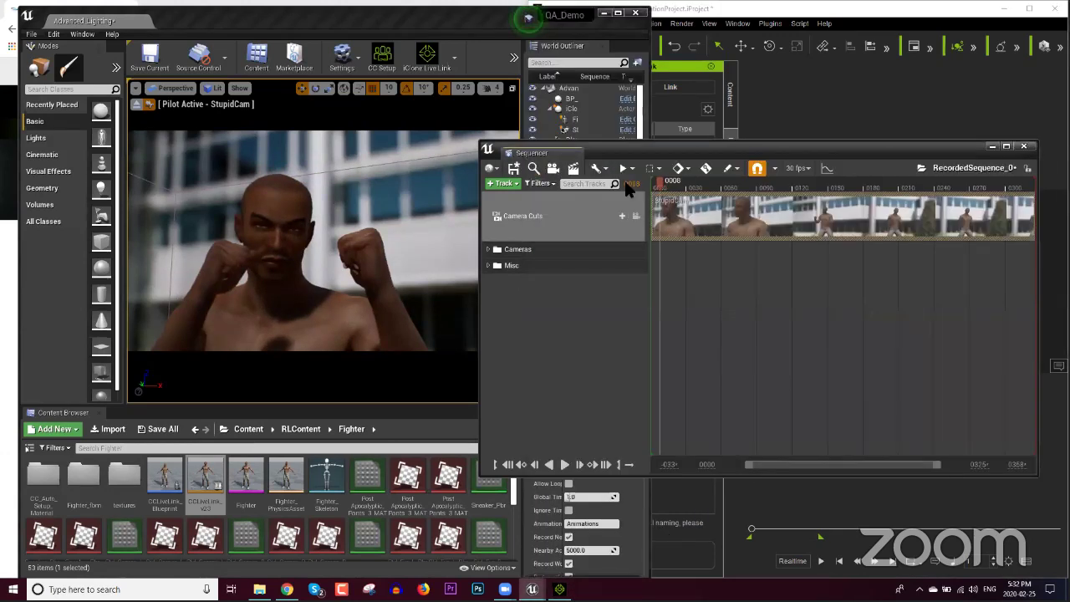
key("space")
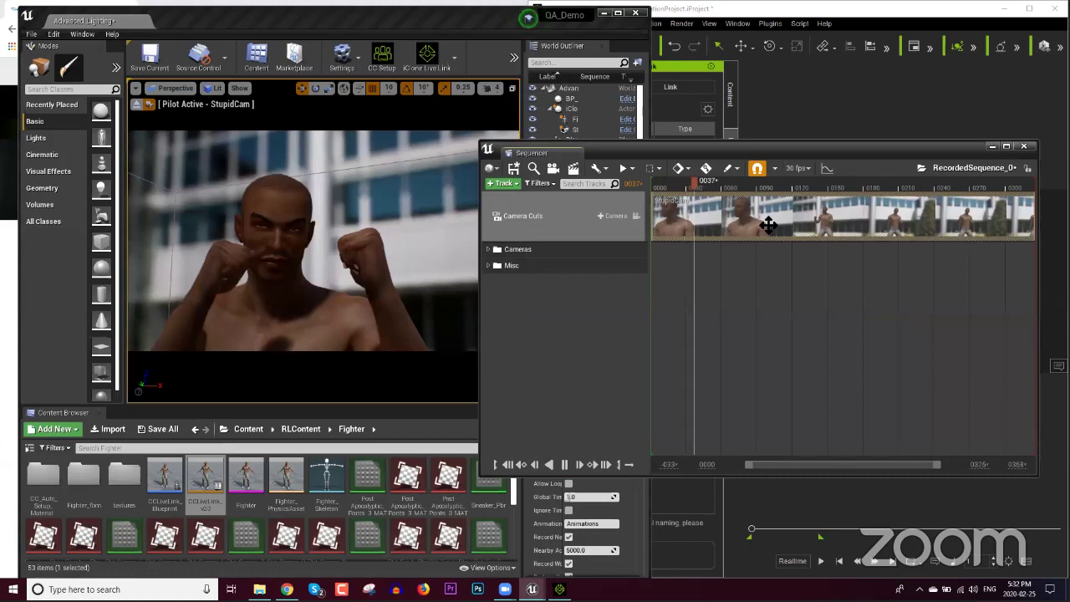
key("space")
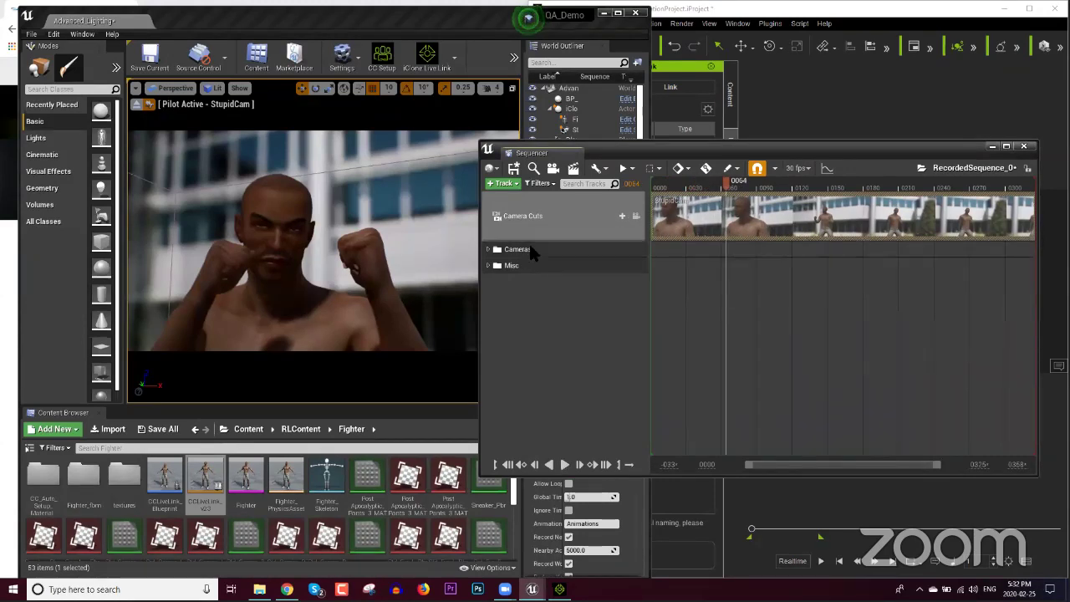
Expand the Cameras folder, select the StupidCam track, and replay the sequence from frame 0 to check the camera motion.
left_click(490, 249)
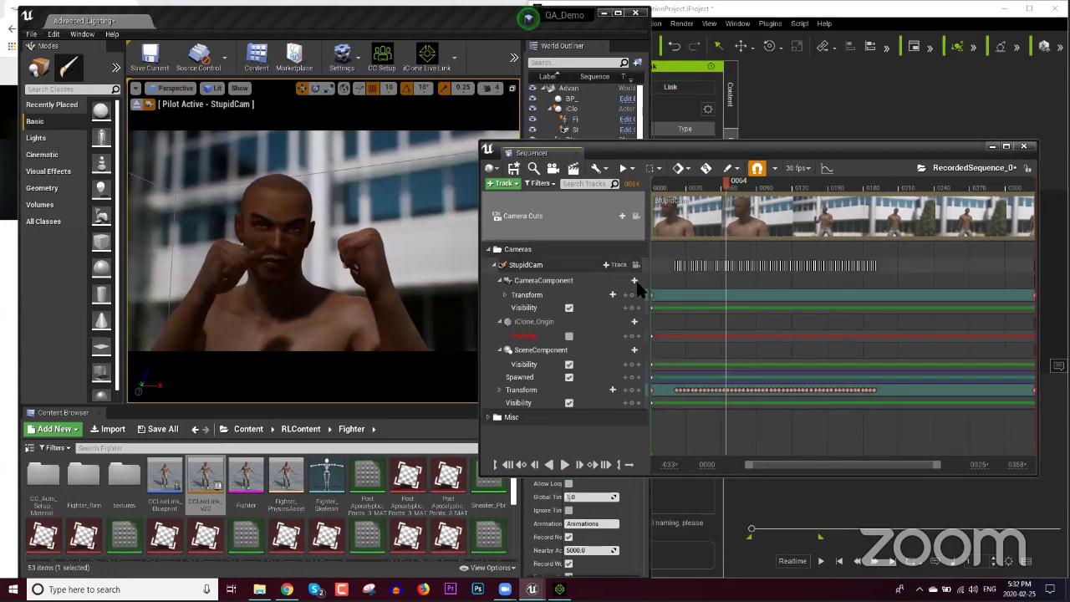
left_click(583, 265)
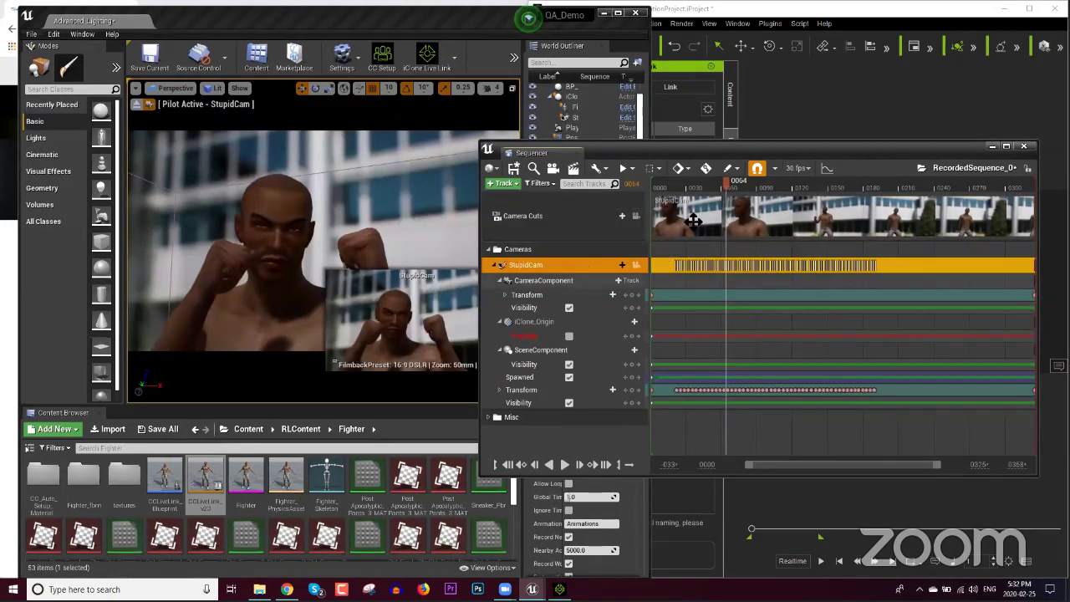
left_click_drag(716, 185, 805, 190)
left_click(660, 187)
key("space")
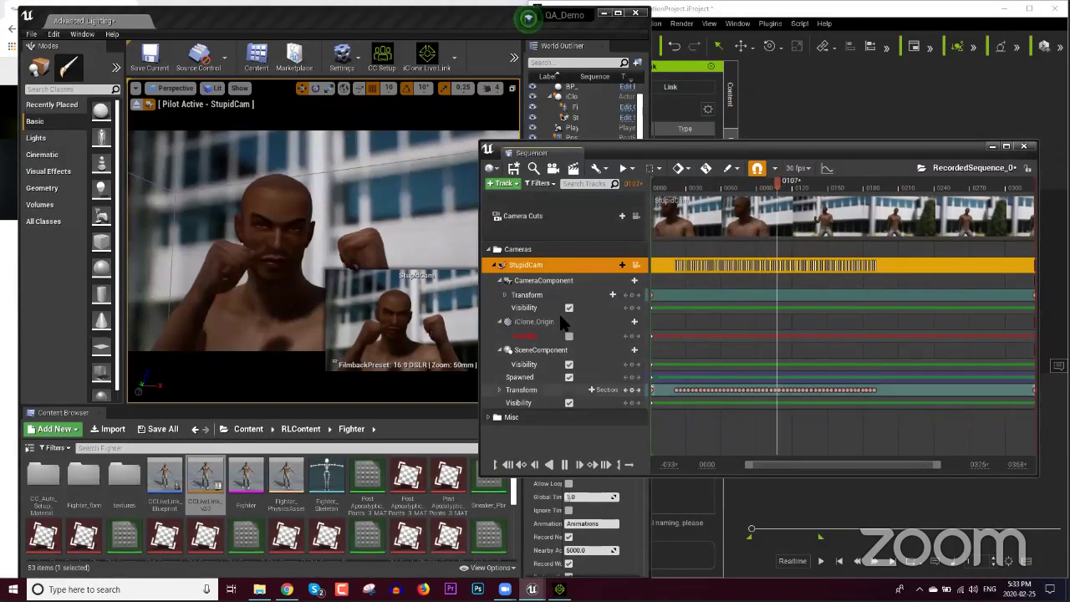
key("space")
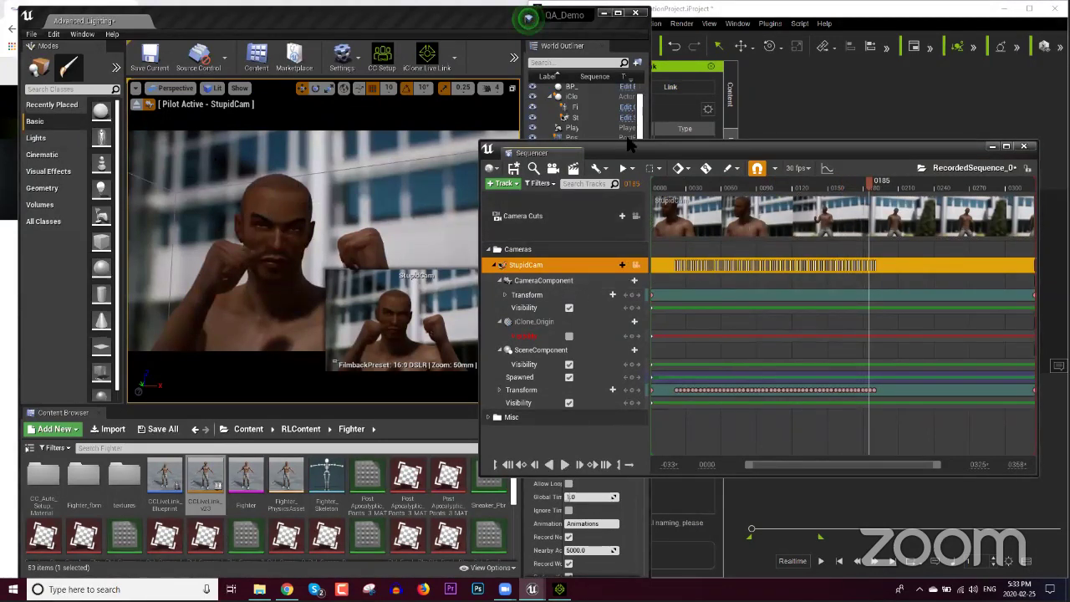
Try adding StupidCam to the Camera Cuts track at frame 185, and undo the new cut.
left_click(609, 220)
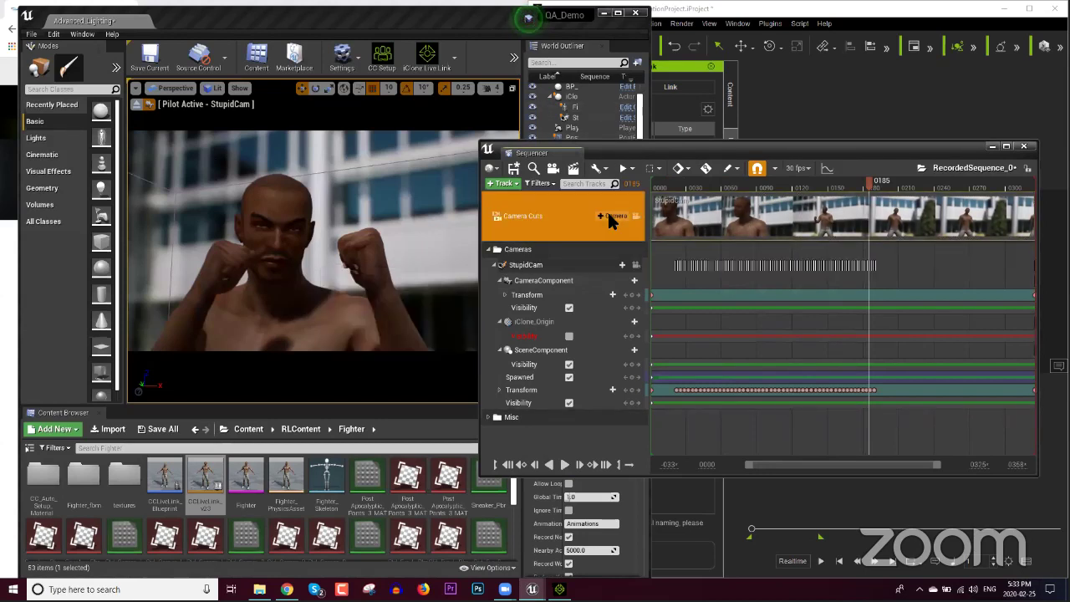
left_click(612, 217)
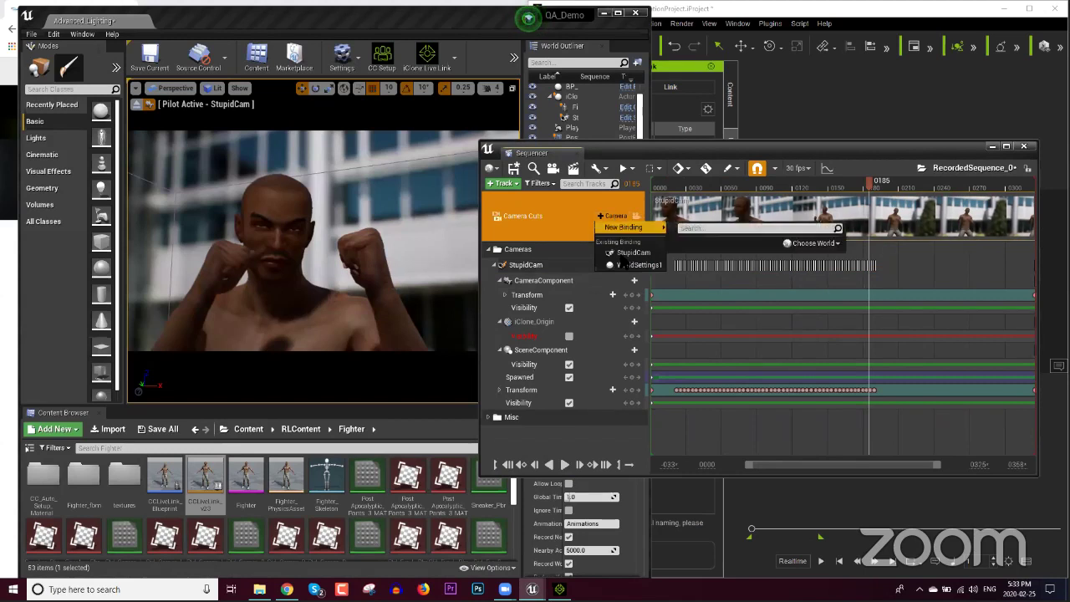
left_click(633, 251)
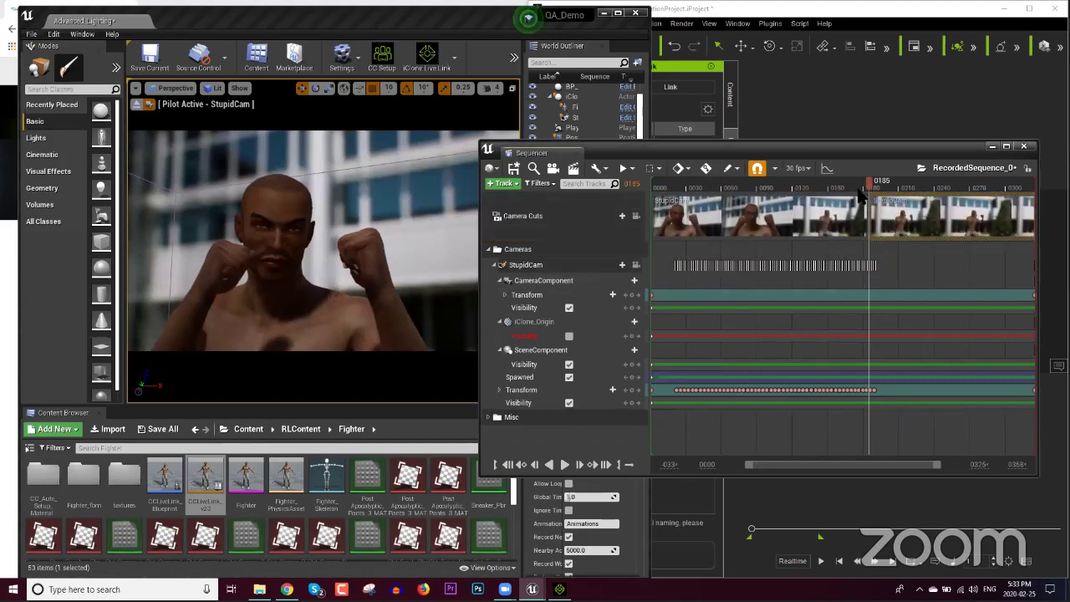
left_click_drag(895, 184, 802, 186)
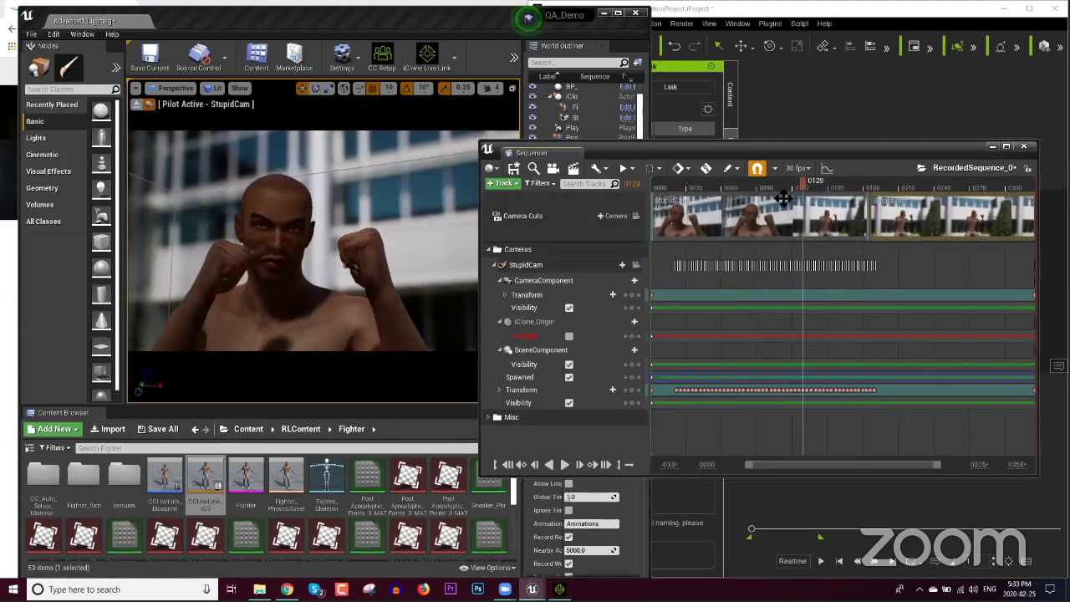
key("ctrl+z")
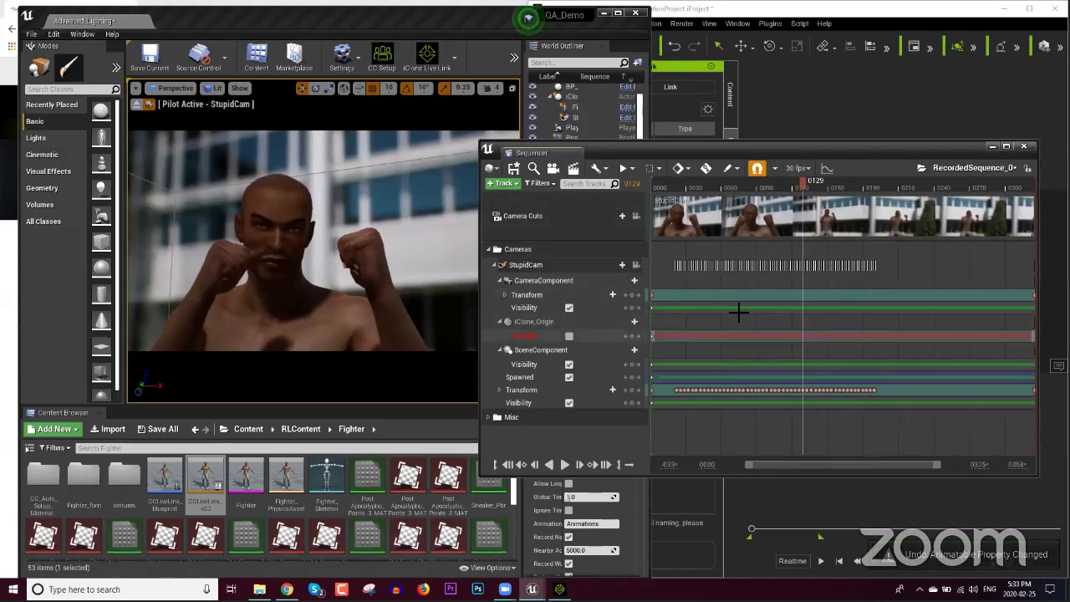
Replay the recorded sequence from its start and close the Sequencer window.
key("Up")
key("space")
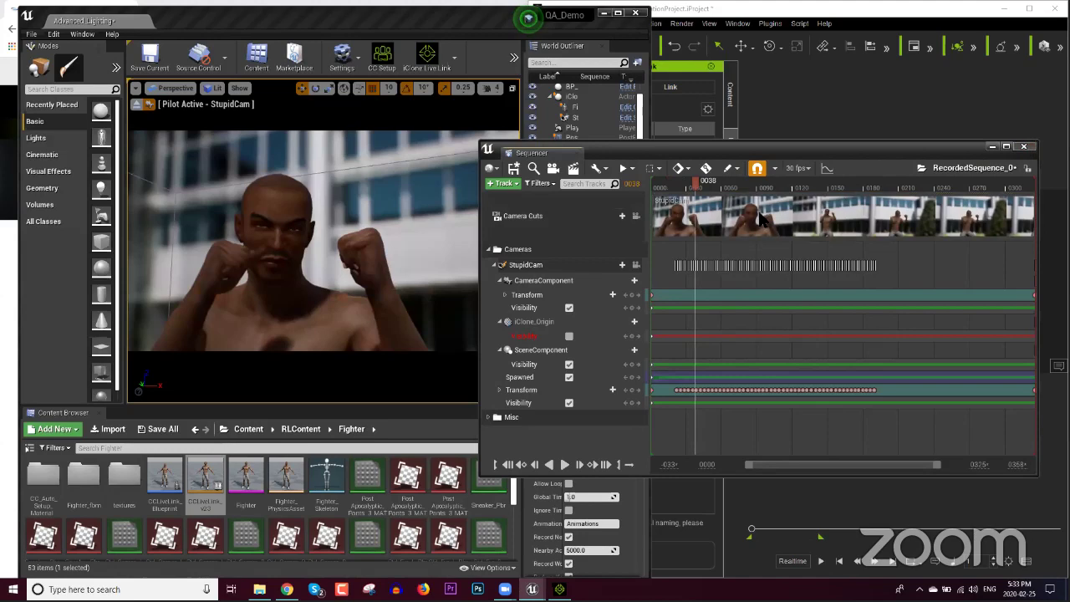
left_click(1023, 147)
left_click(562, 282)
left_click(562, 268)
left_click(561, 281)
left_click(560, 267)
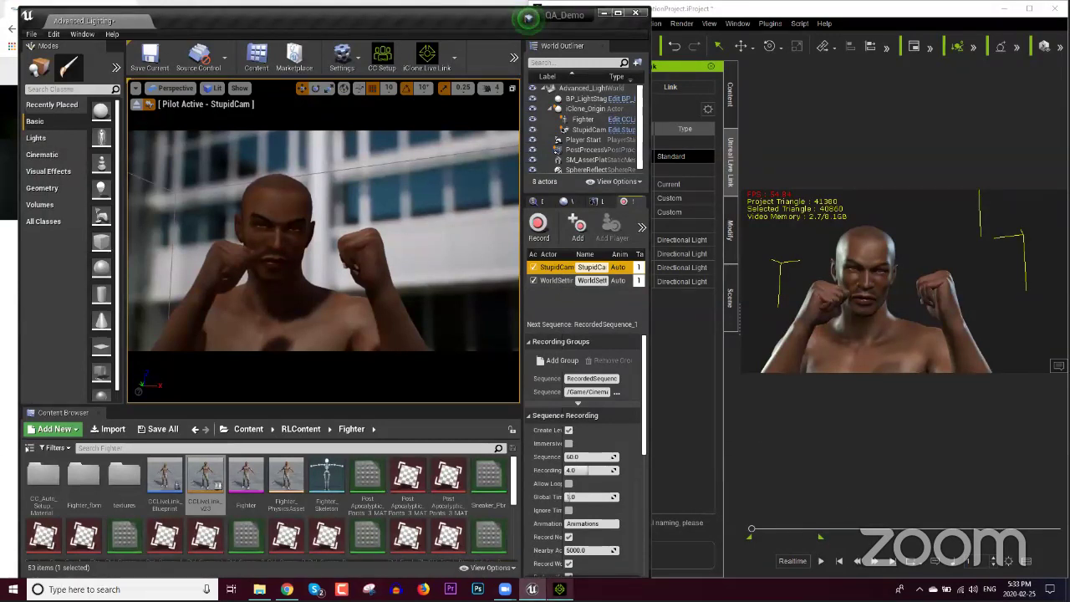
Switch to iClone and open the custom Gesture folder in the animation content library.
mouse_move(557, 590)
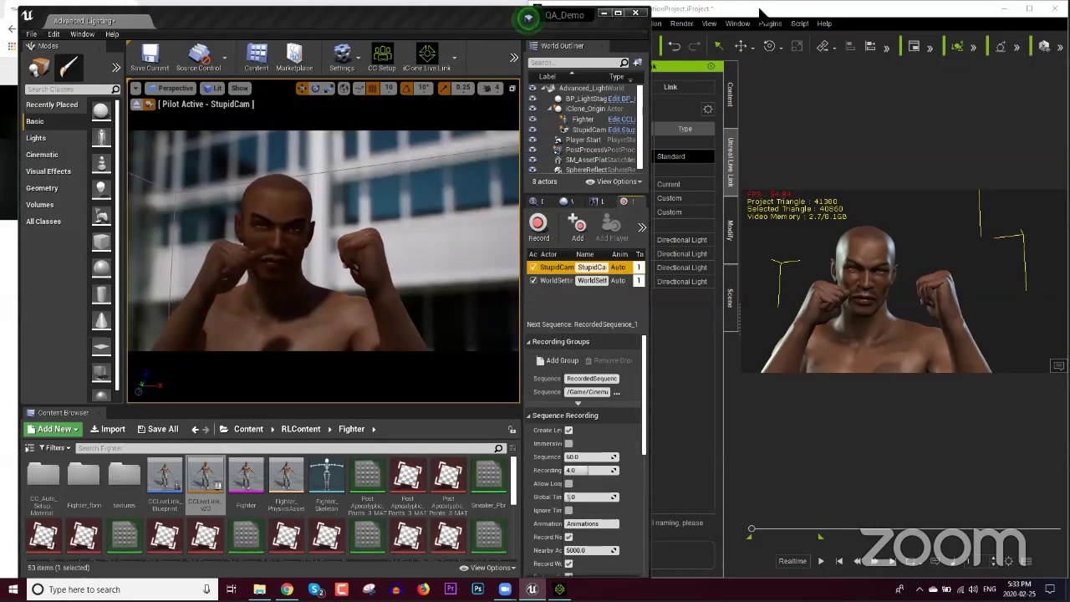
left_click(760, 11)
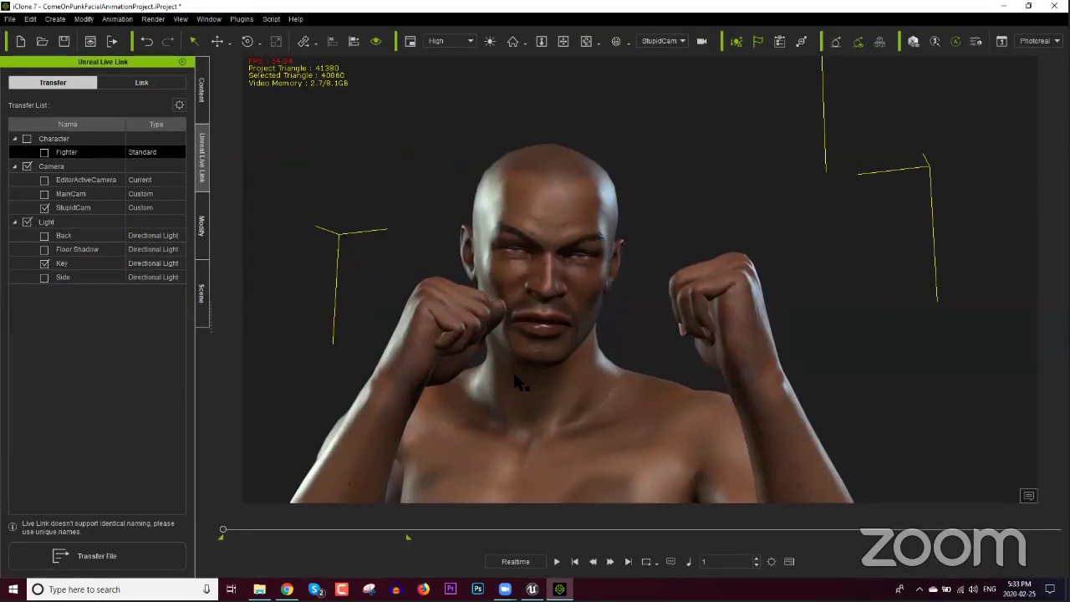
left_click(201, 92)
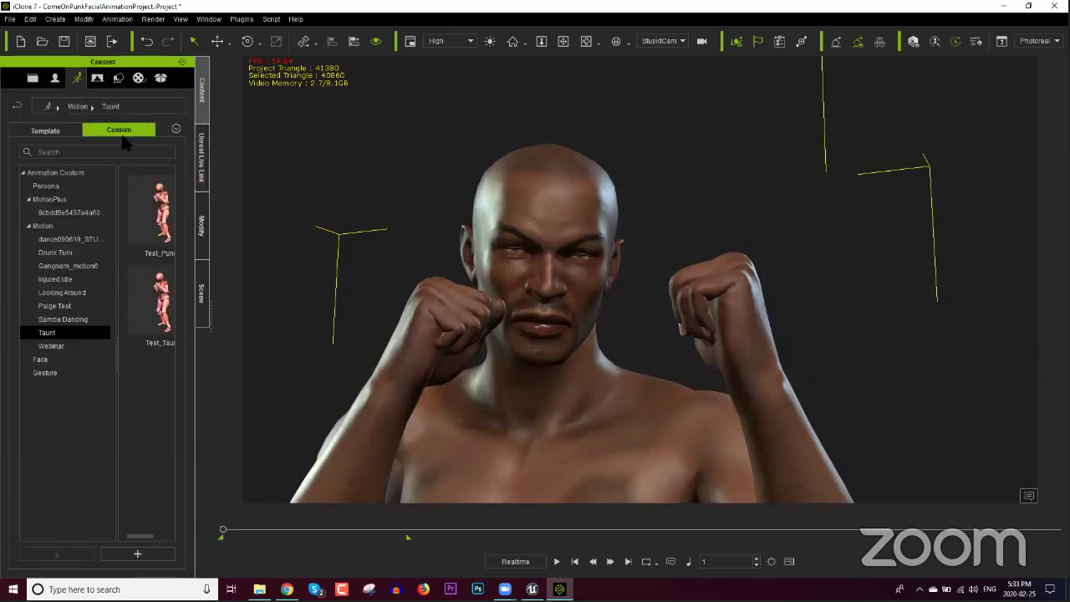
left_click(29, 199)
left_click(28, 212)
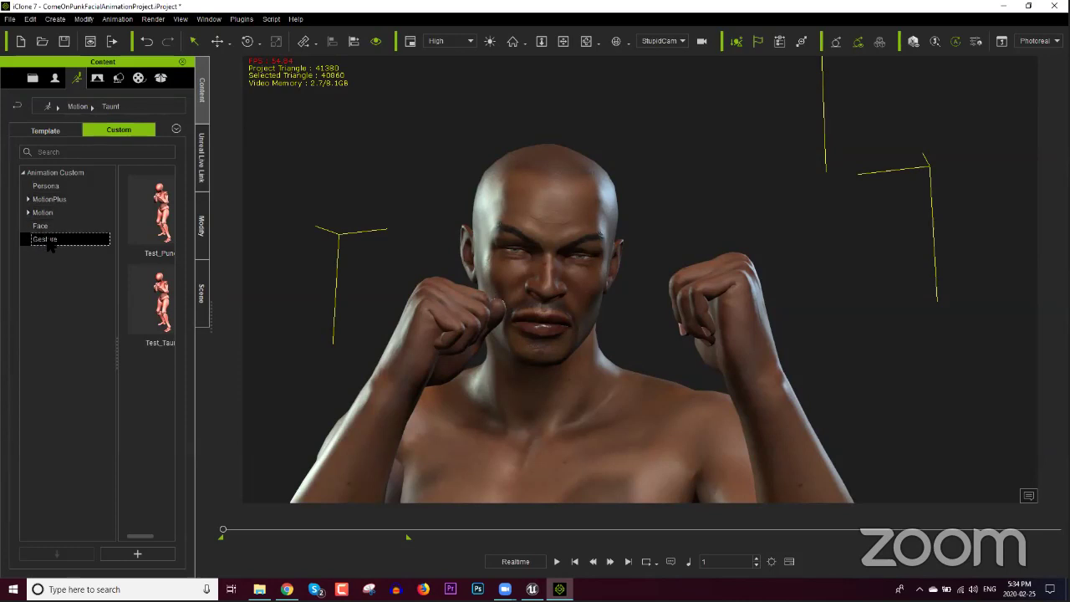
left_click(48, 241)
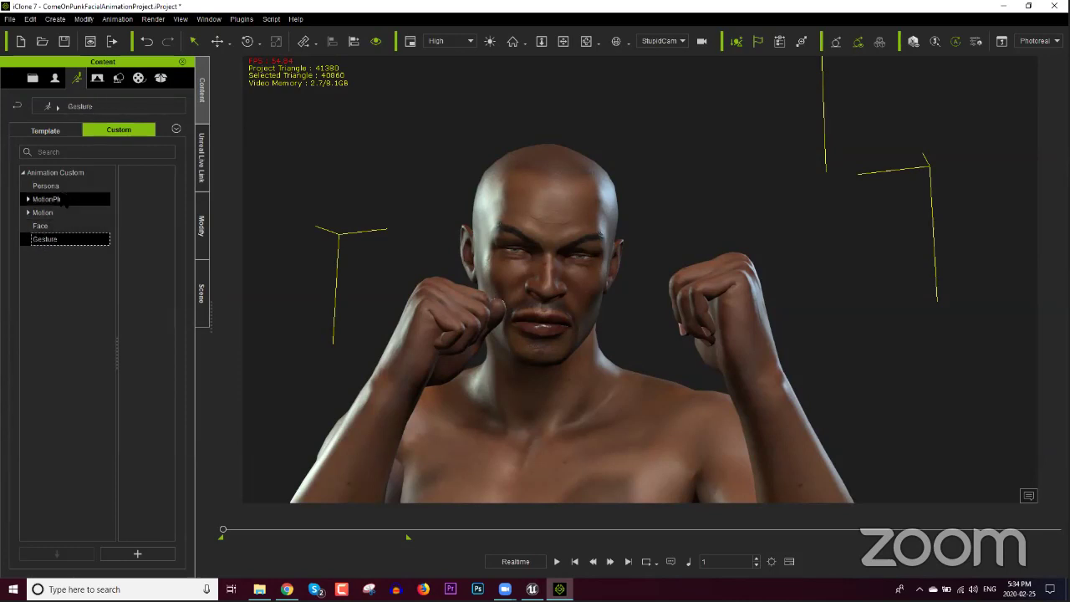
Add the Fighter's current gesture to the custom Gesture library and give it a placeholder name.
left_click(147, 555)
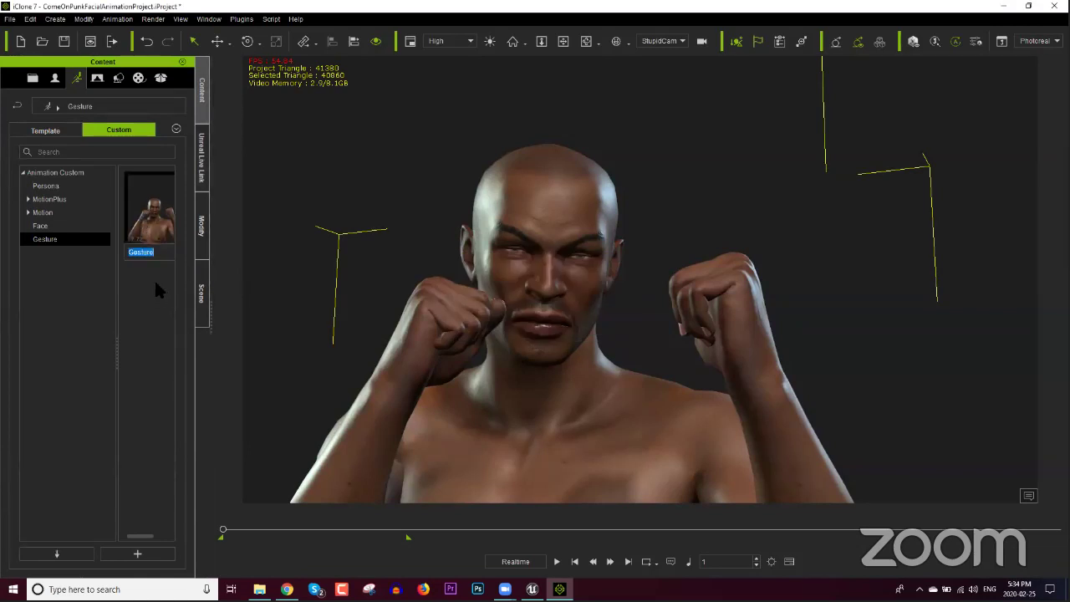
key("Return")
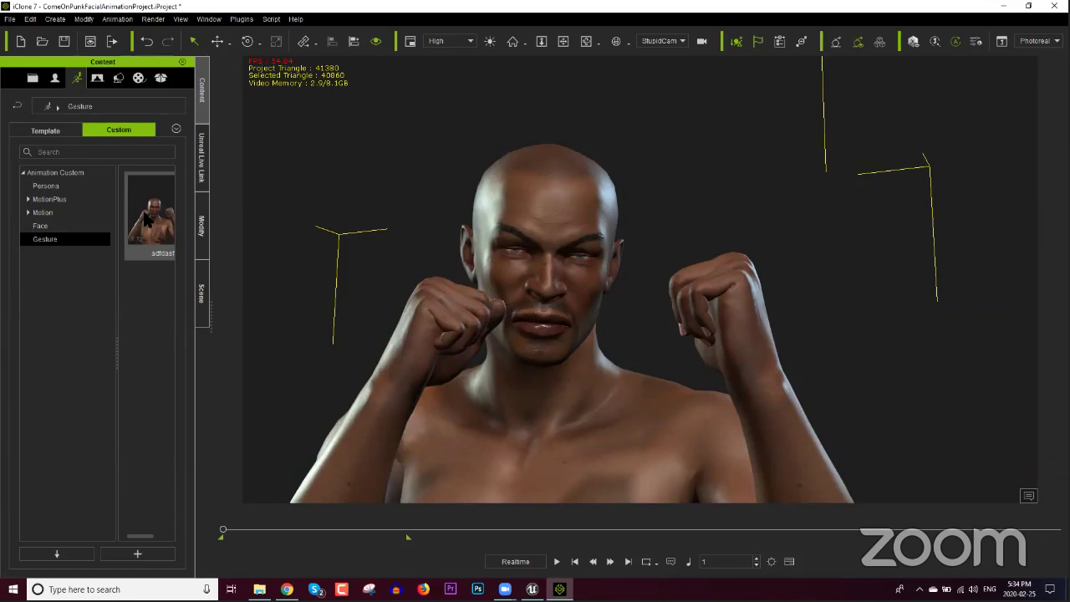
mouse_move(145, 219)
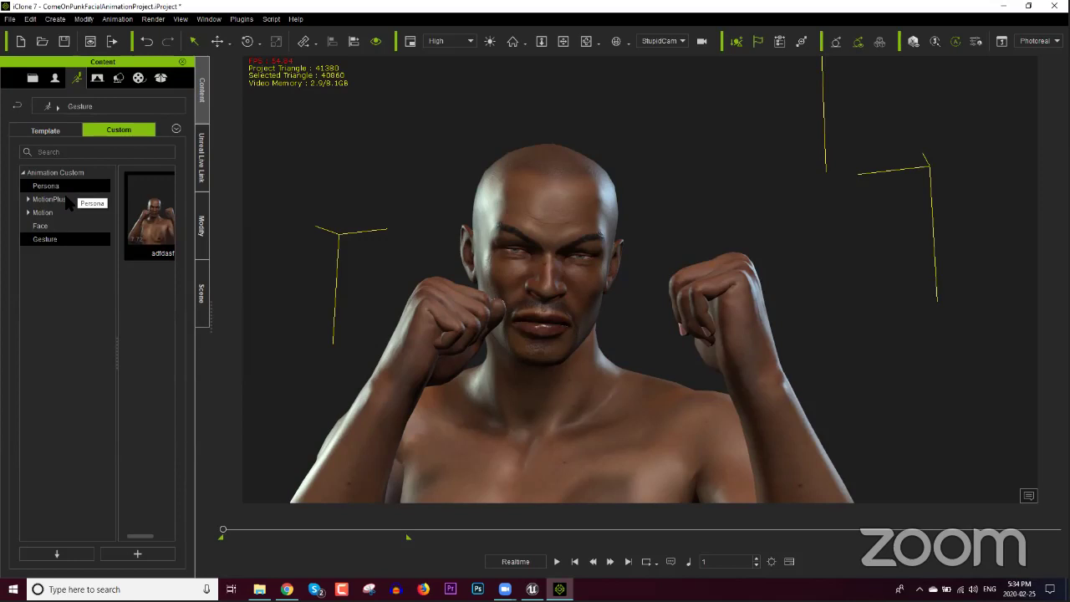
Expand the custom Motion folder and open the timeline for the Fighter.
double_click(42, 212)
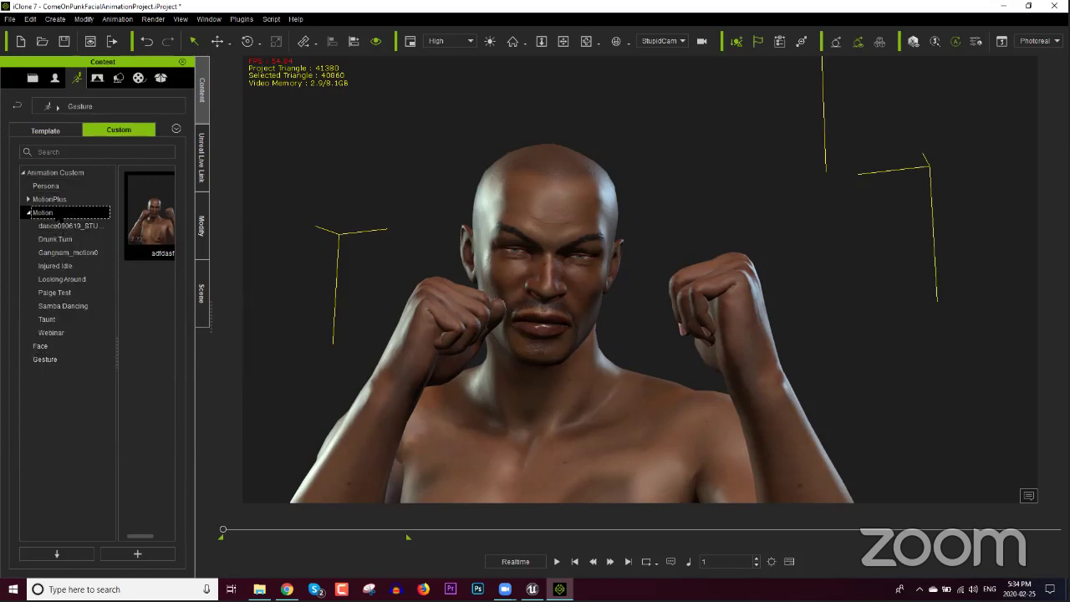
right_click(504, 368)
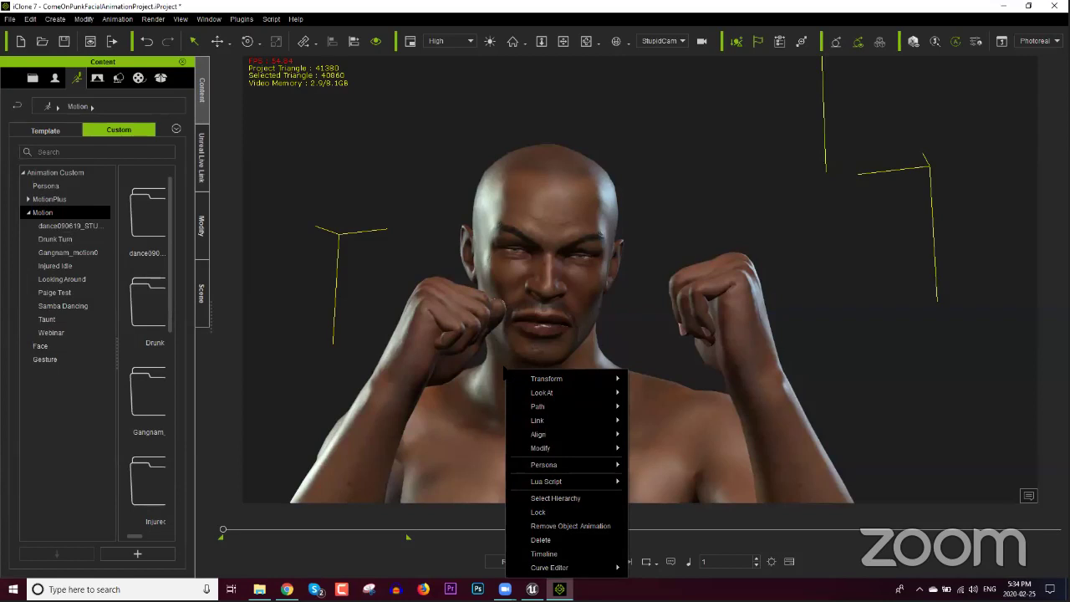
left_click(545, 554)
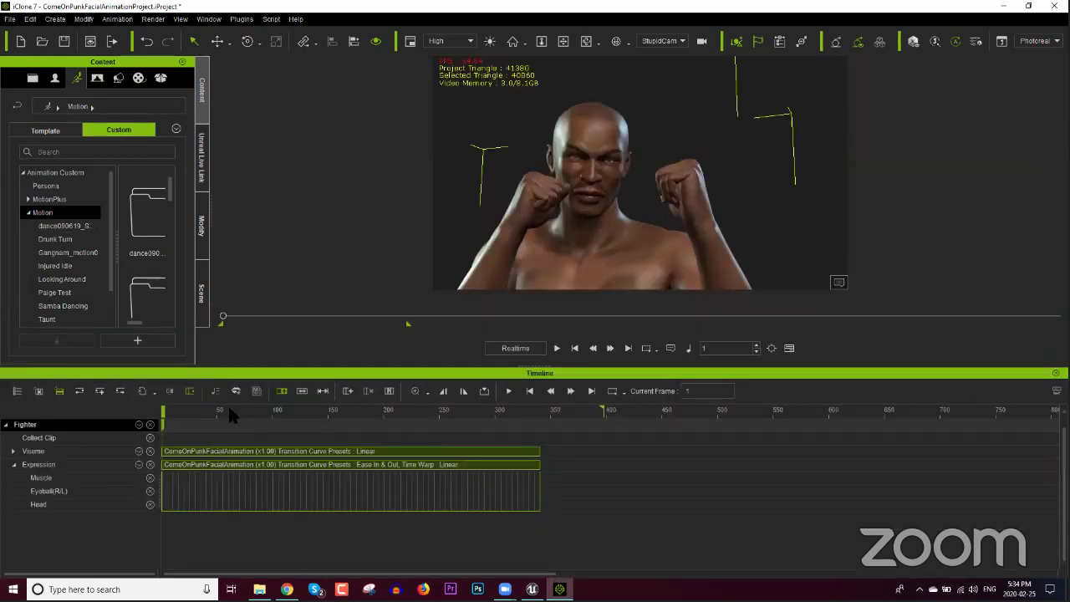
Mark a short range around frames 3 to 4 on the Fighter's Collect Clip track and view its library export options.
right_click(167, 441)
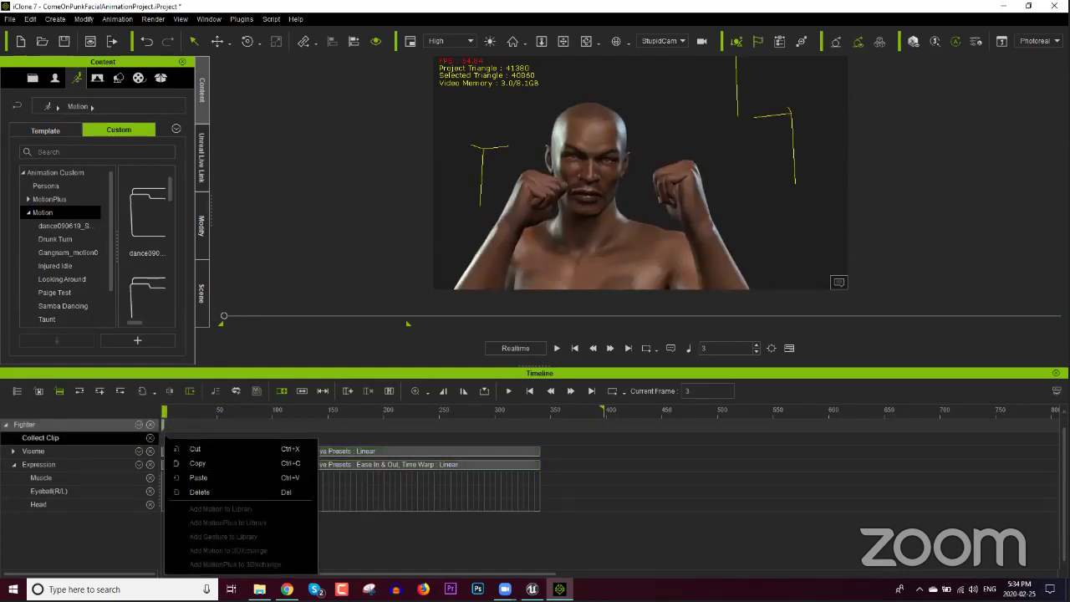
left_click(182, 430)
scroll(184, 433, "up", 5)
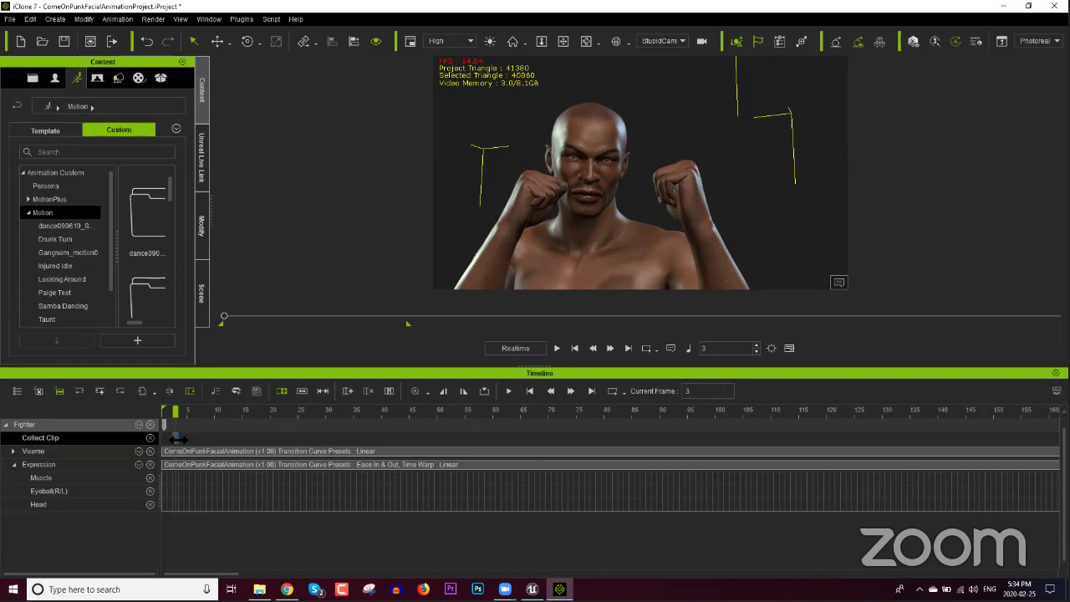
key("Right")
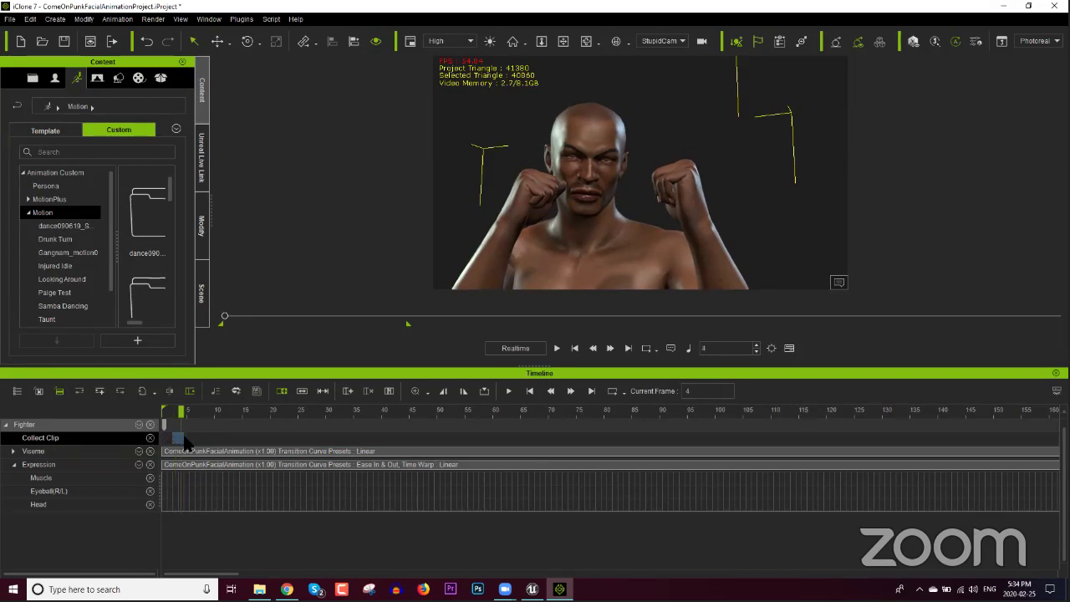
right_click(178, 440)
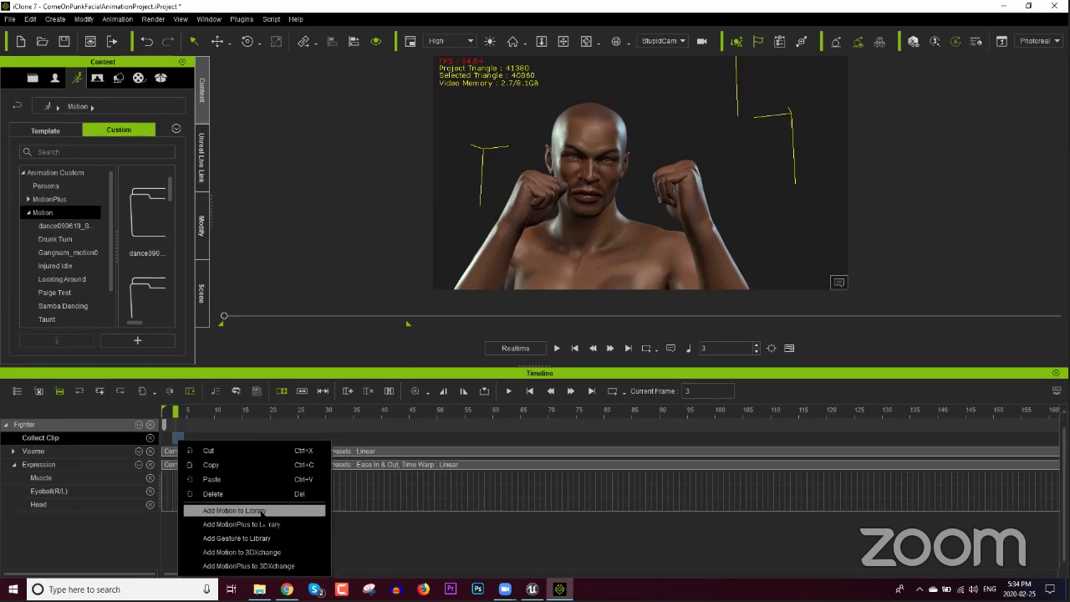
left_click(284, 373)
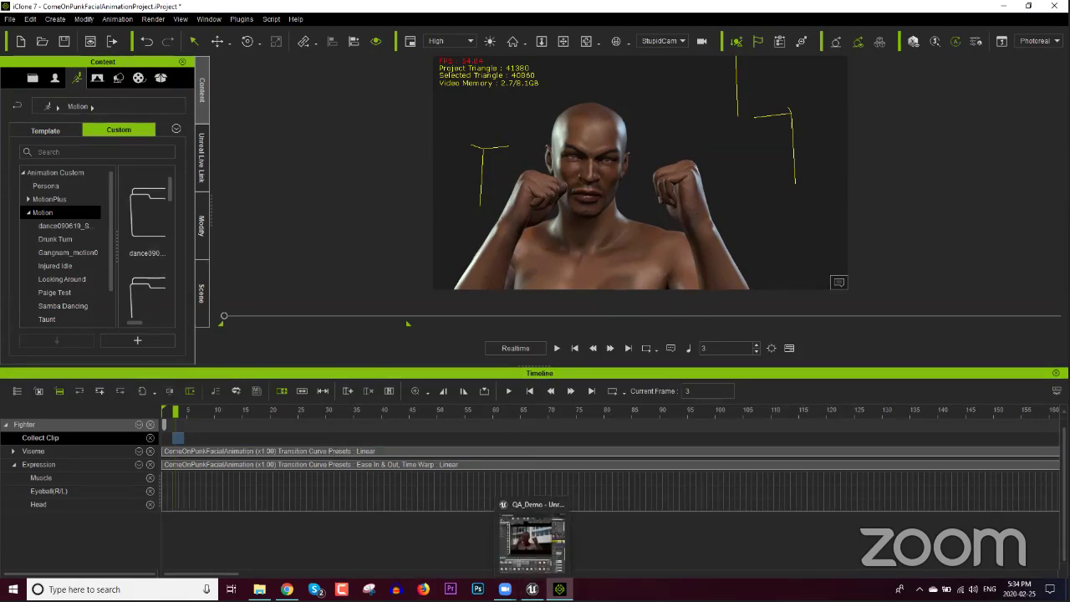
Switch to the Unreal editor, select the StupidCam recording in the Sequence Recorder, and maximize the editor window.
left_click(532, 589)
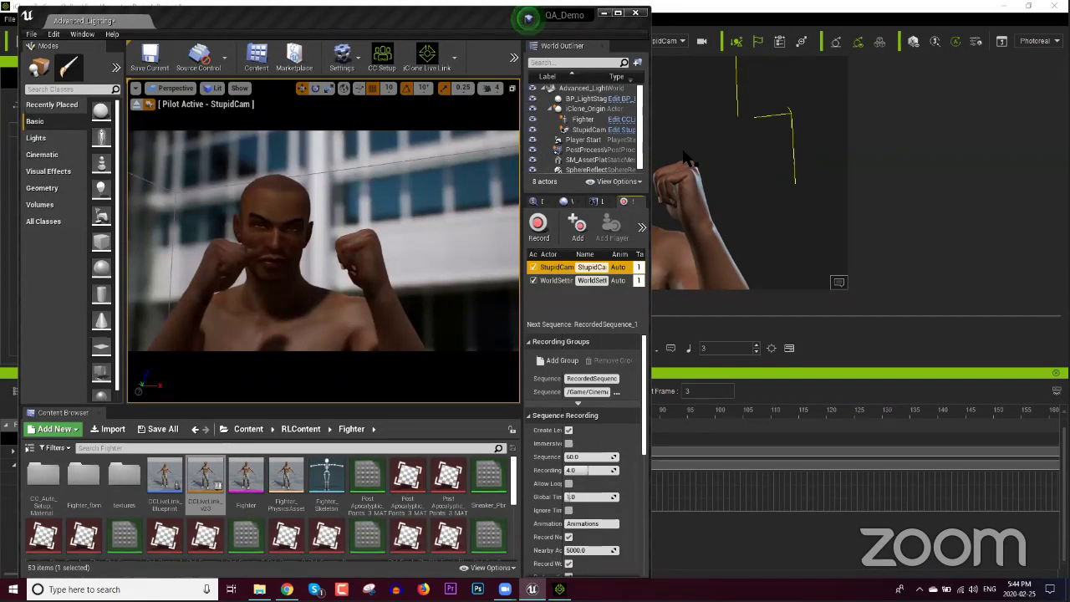
left_click(467, 16)
left_click(566, 280)
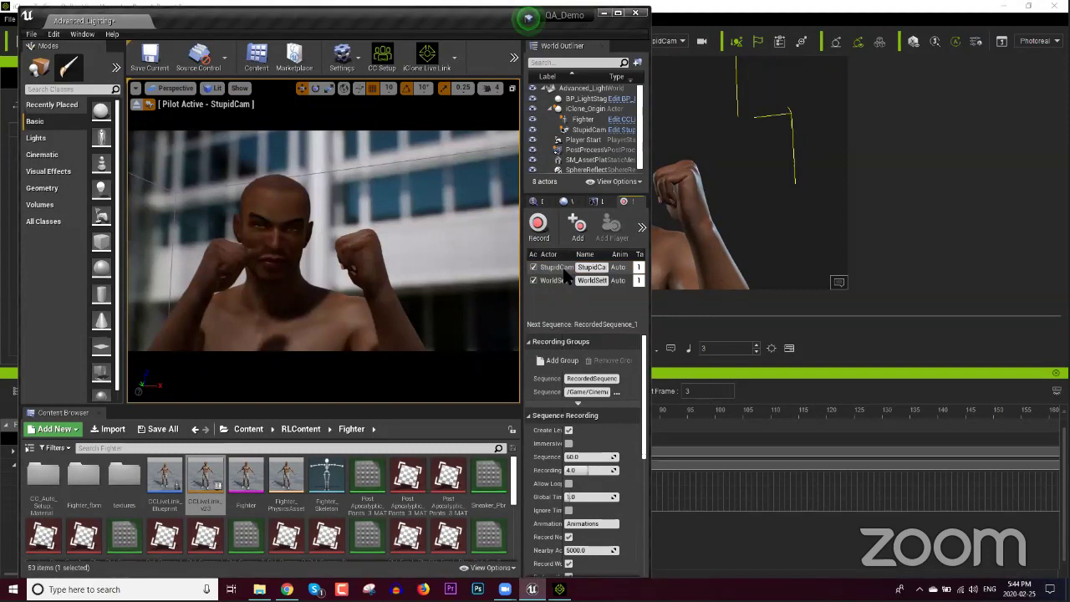
left_click(560, 280)
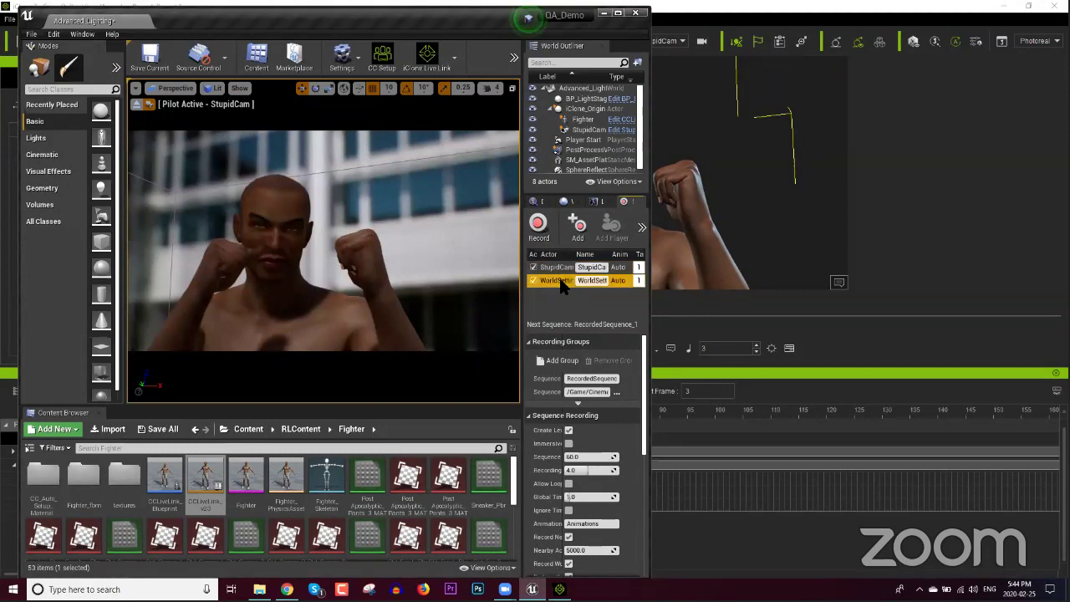
left_click(563, 268)
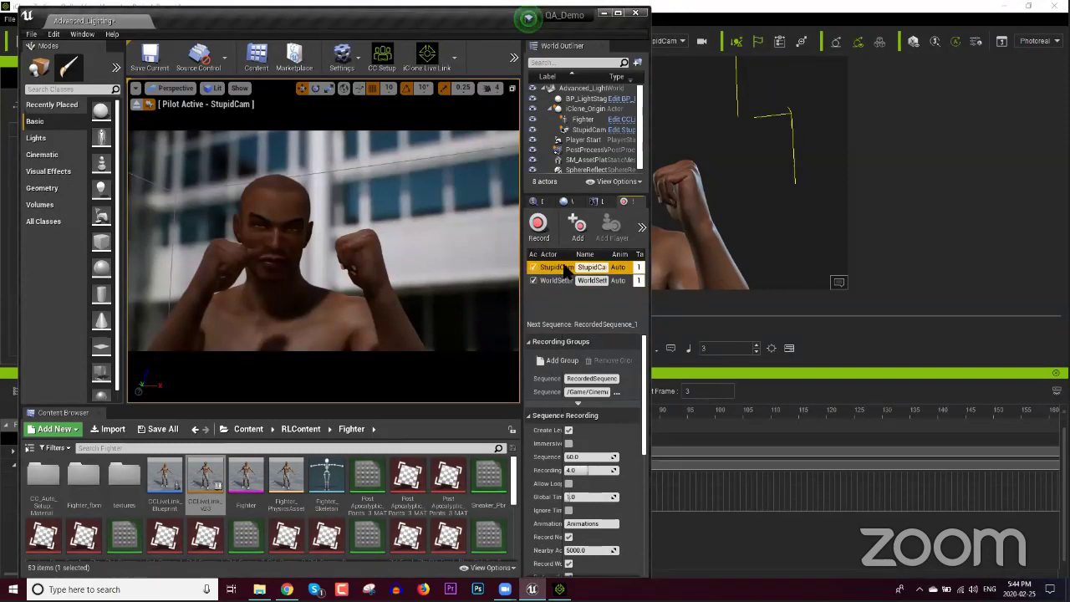
left_click(617, 14)
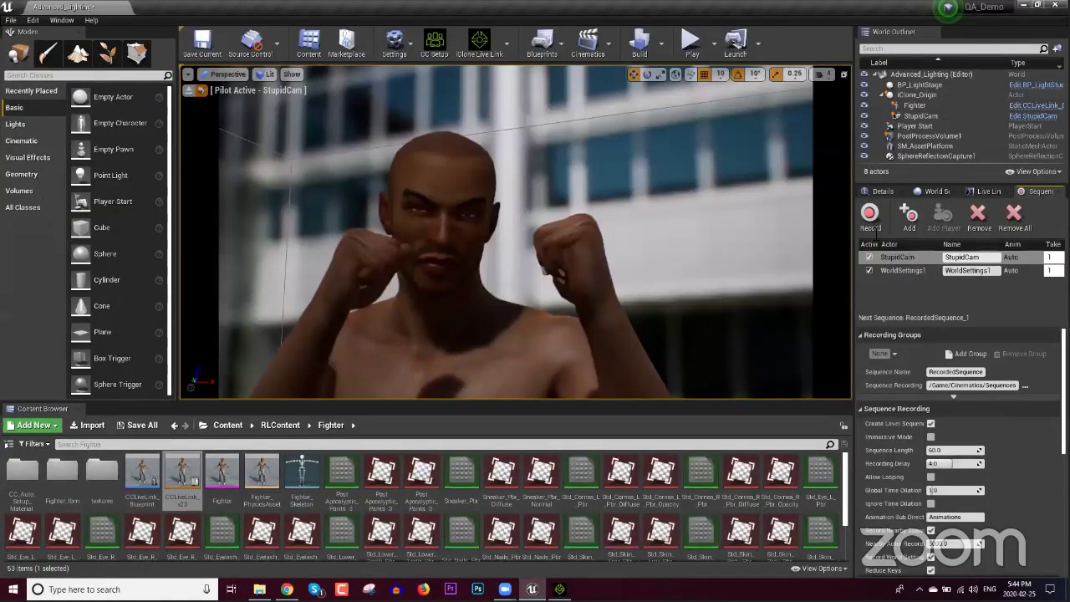
Remove all existing recordings from the Sequence Recorder and add a new empty recording.
left_click(907, 259)
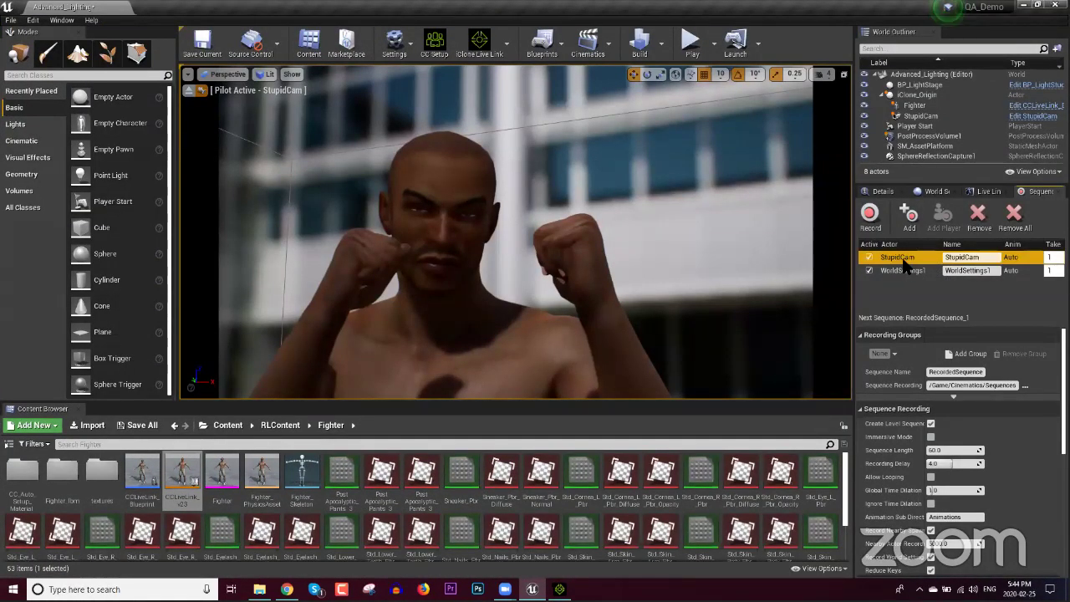
left_click(906, 261, "ctrl")
left_click(900, 261)
left_click(1013, 217)
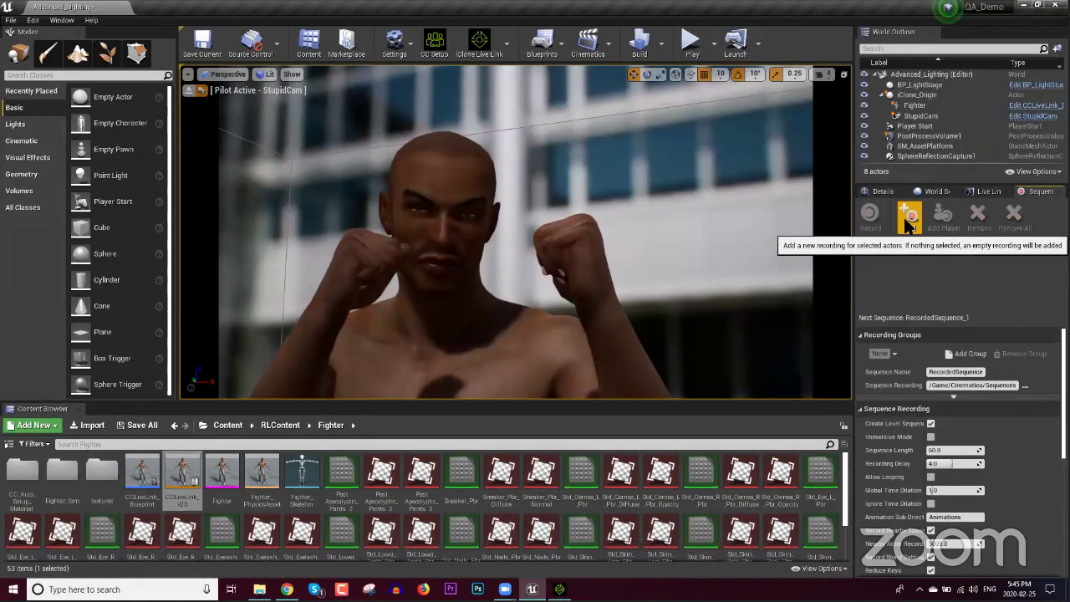
left_click(909, 221)
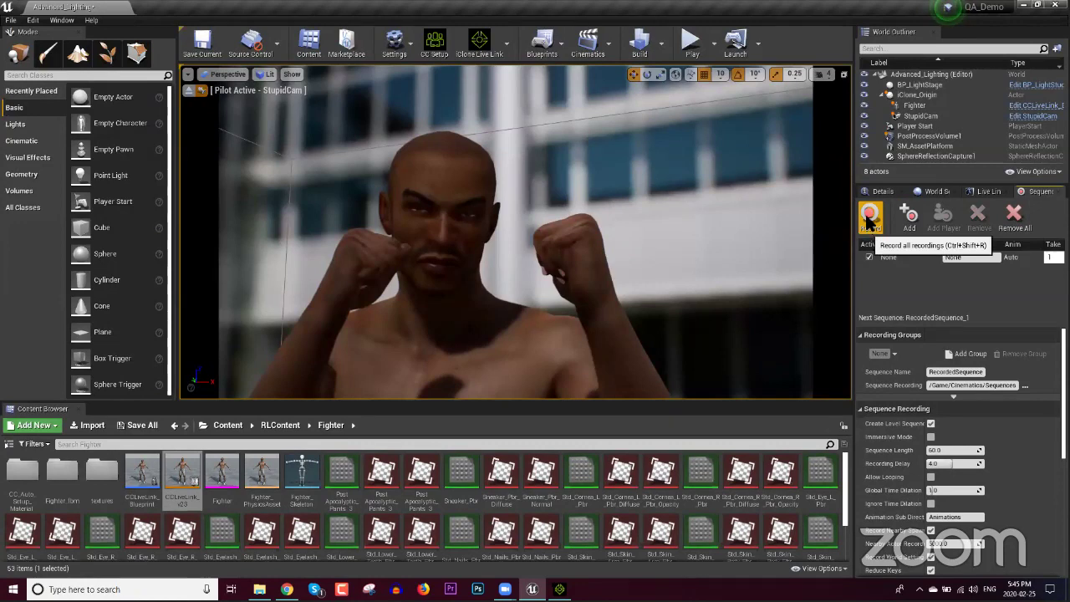
Start recording all recordings in Unreal, switch to iClone, and play its animation from the first frame.
left_click(869, 220)
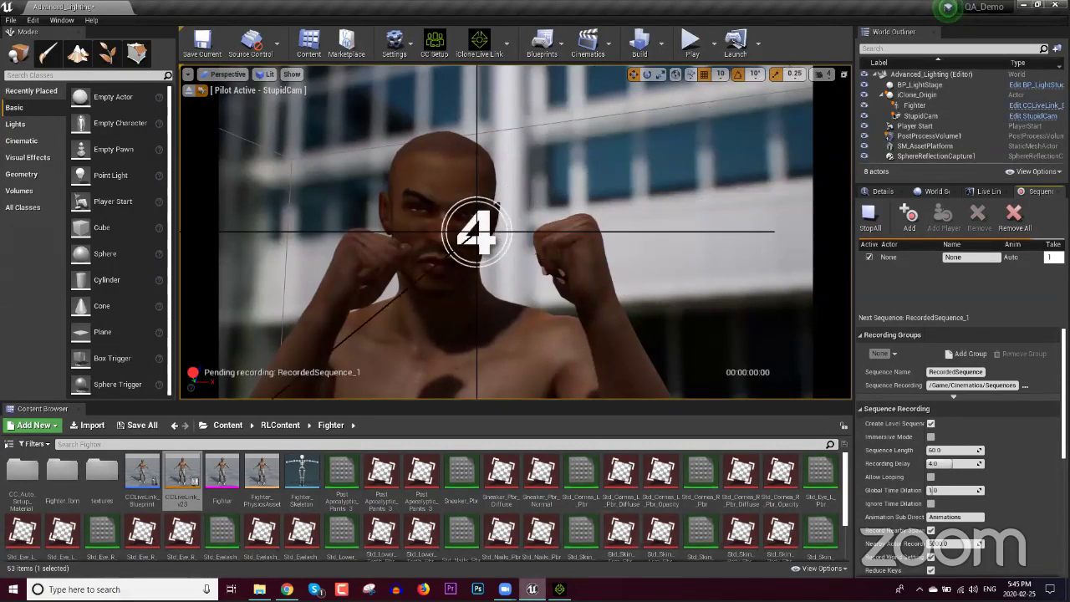
left_click(559, 588)
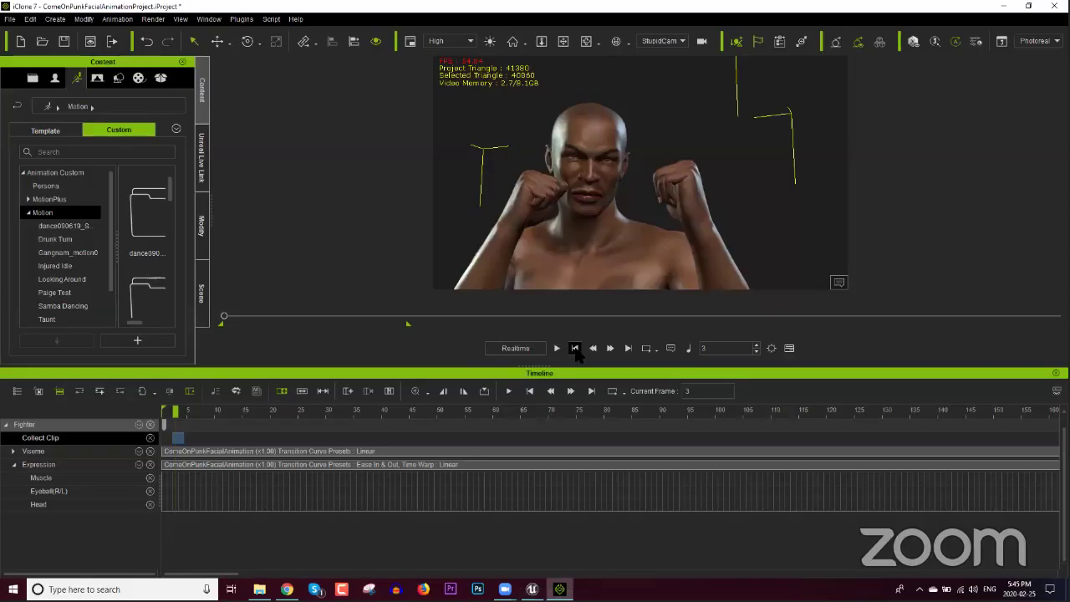
left_click(571, 349)
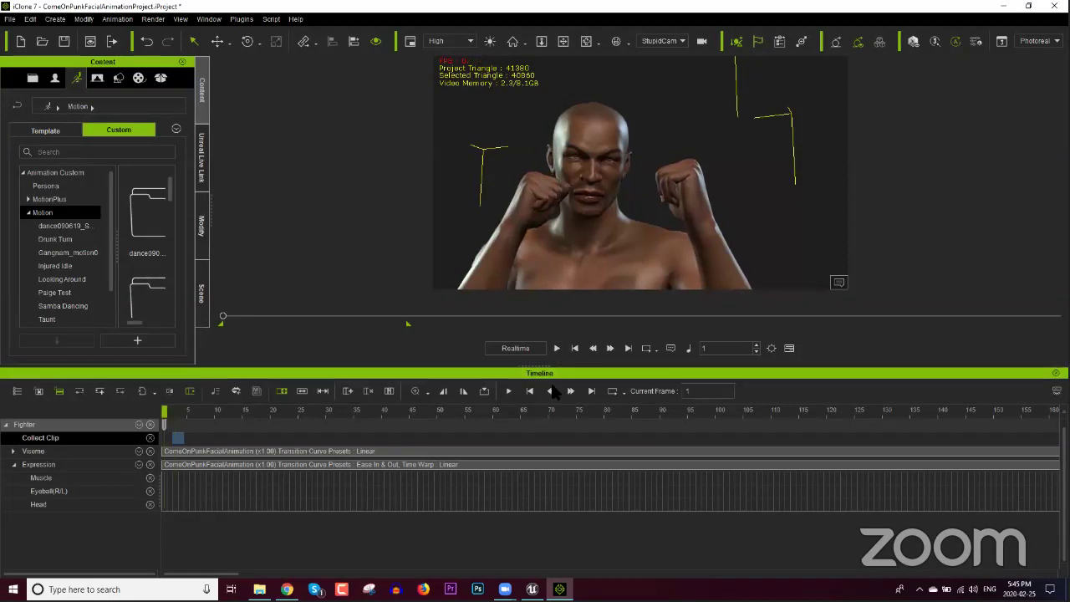
left_click(557, 349)
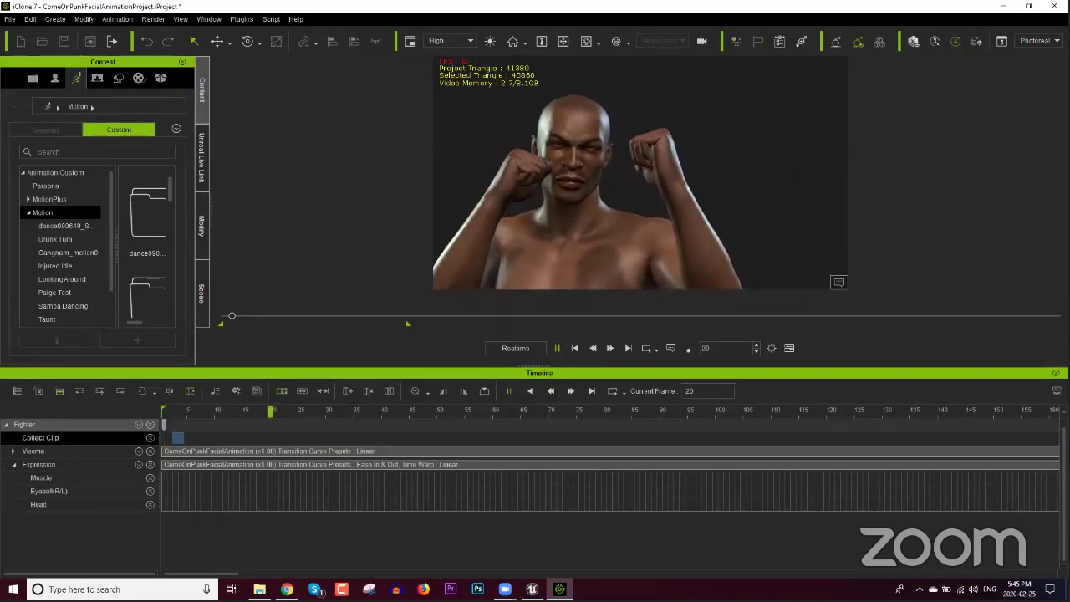
Switch to the Unreal editor, trigger its recording, and restore the Unreal and iClone windows so they sit side by side.
left_click(531, 588)
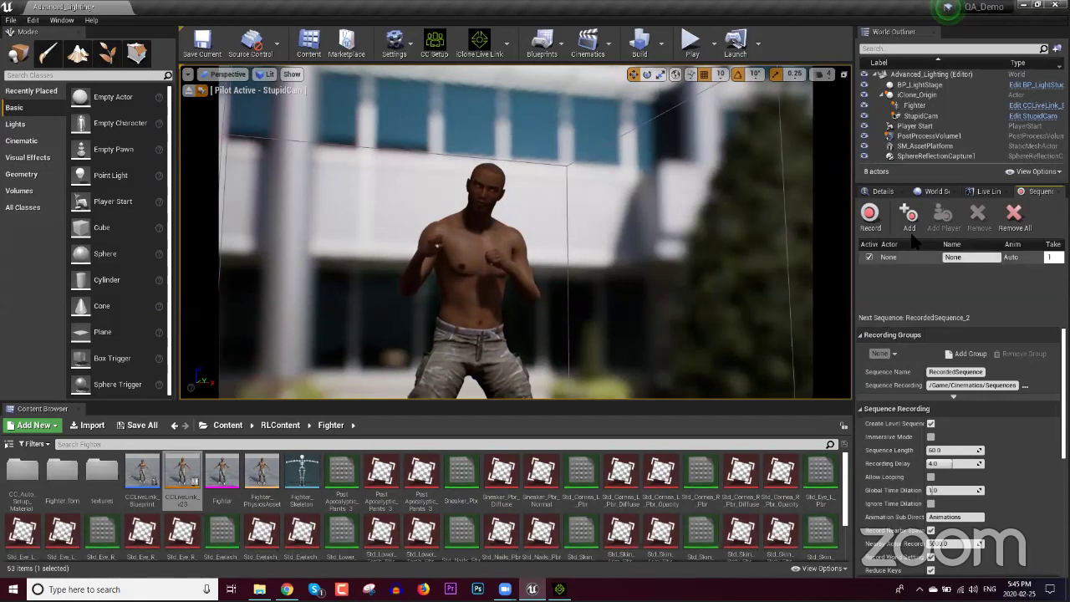
left_click(870, 219)
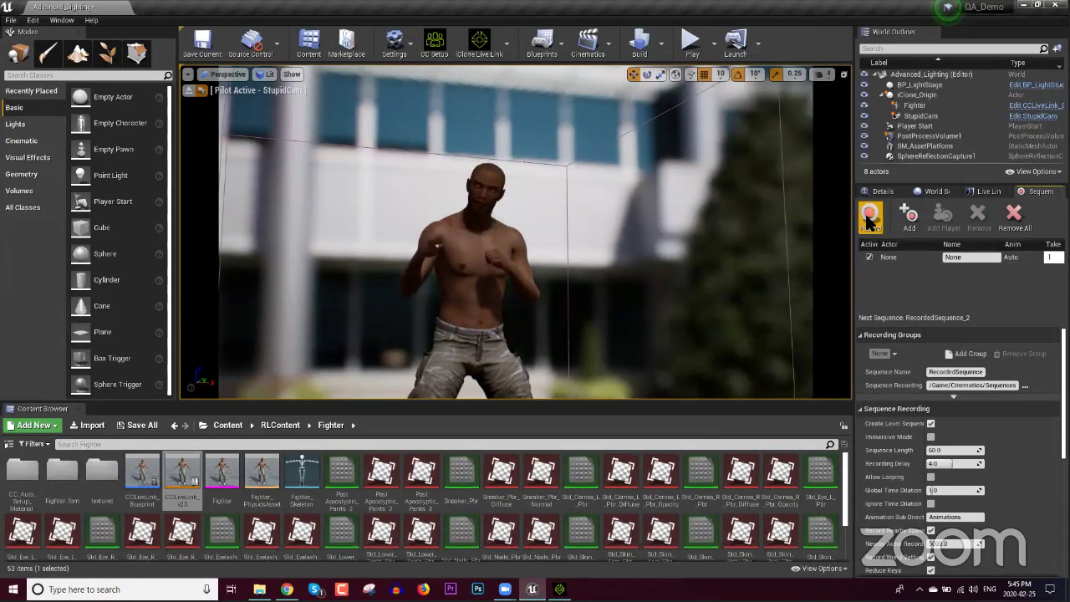
double_click(947, 9)
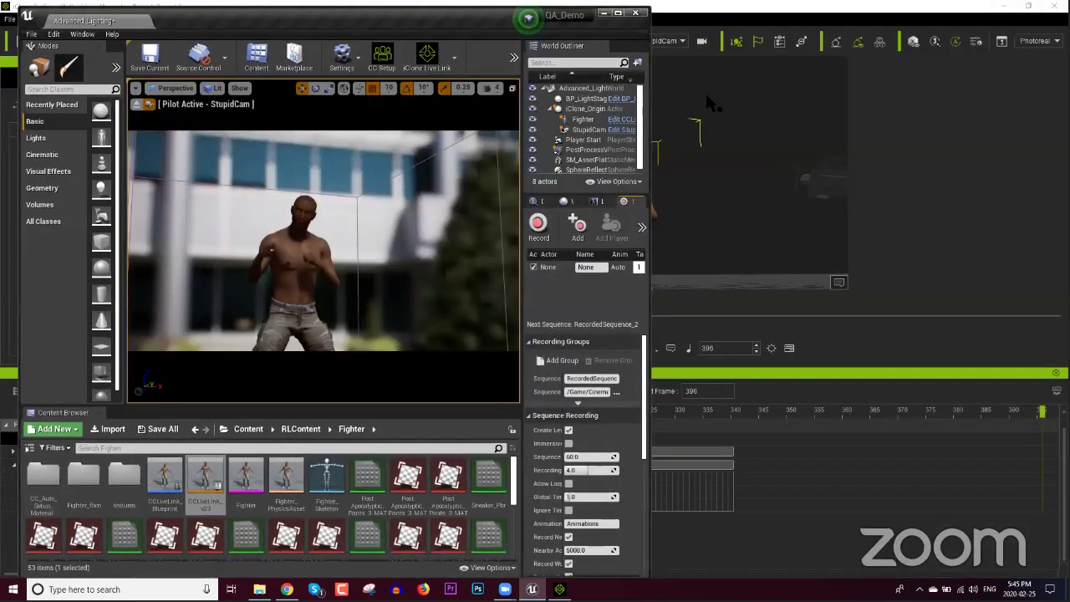
left_click(704, 90)
left_click(1028, 6)
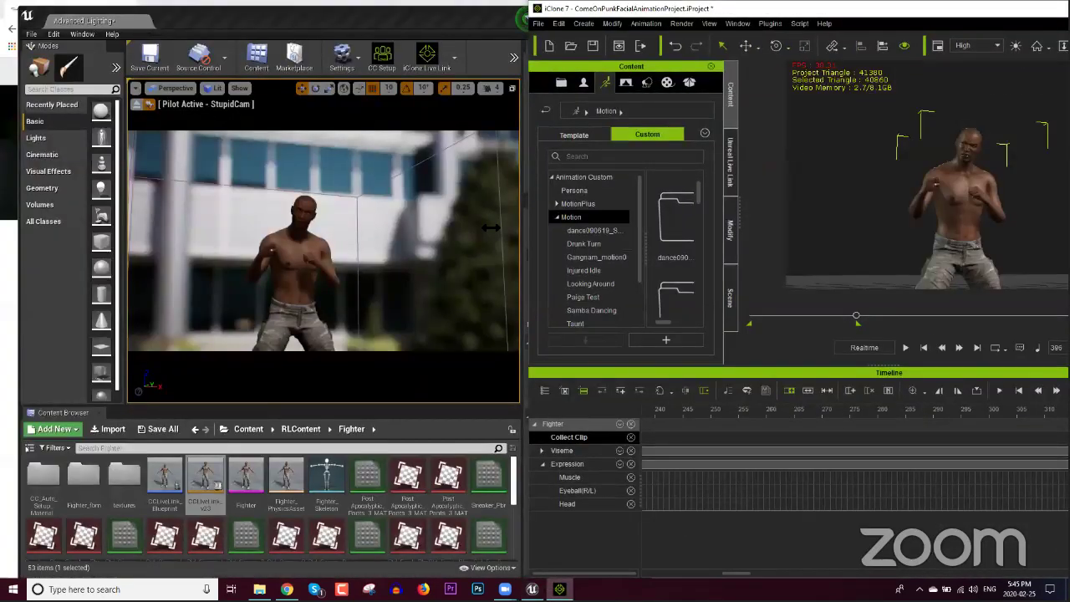
Start recording all recordings in Unreal, switch to iClone, and play its animation.
left_click(466, 11)
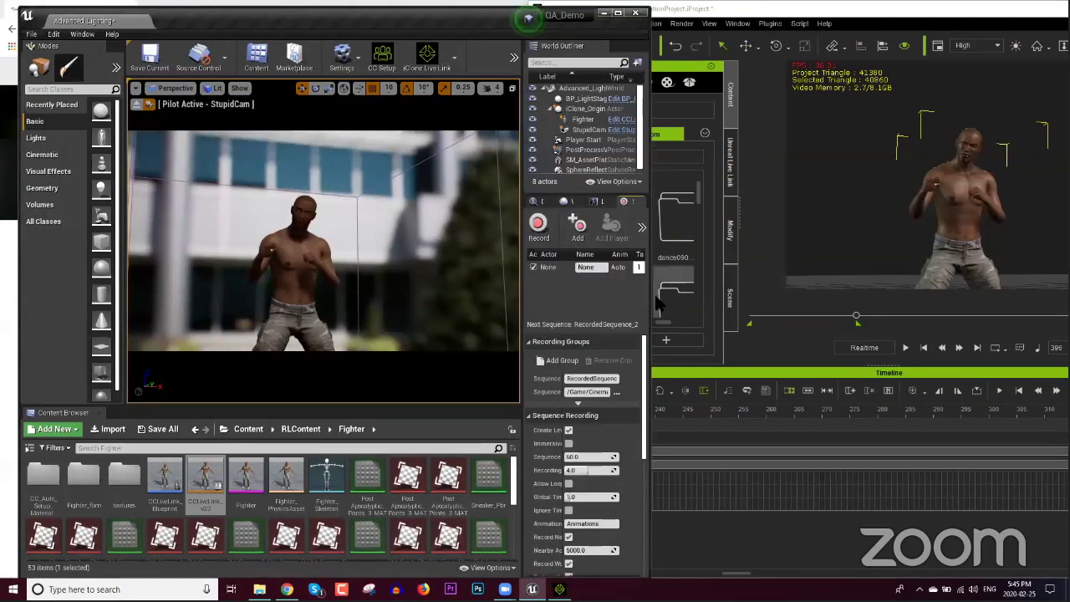
left_click(538, 224)
left_click(804, 346)
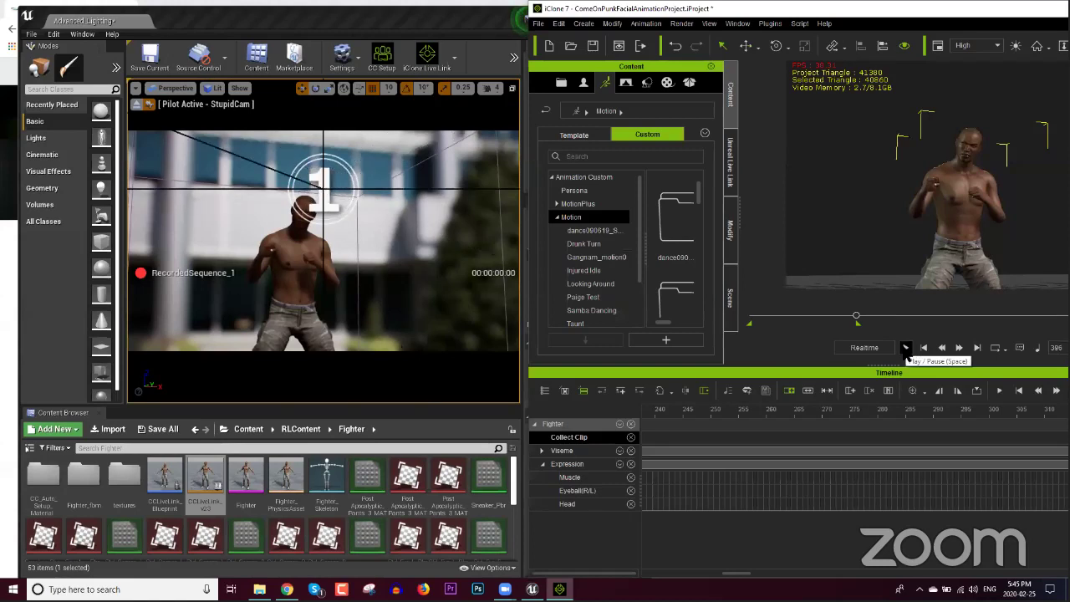
left_click(906, 348)
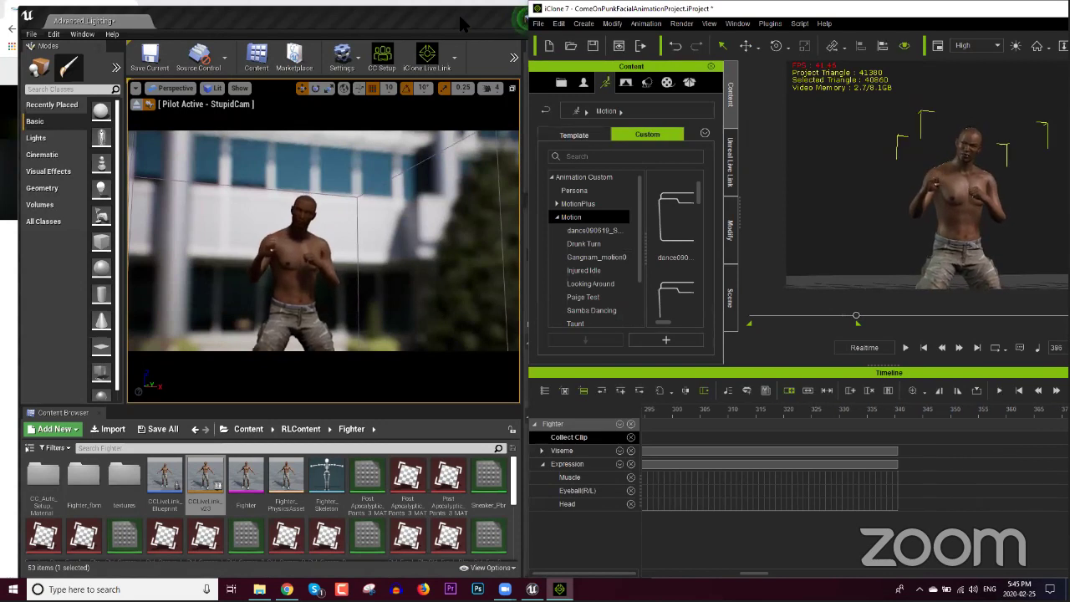
Start another Sequence Recorder recording in Unreal and play the iClone animation from its first frame.
left_click(460, 16)
left_click(595, 267)
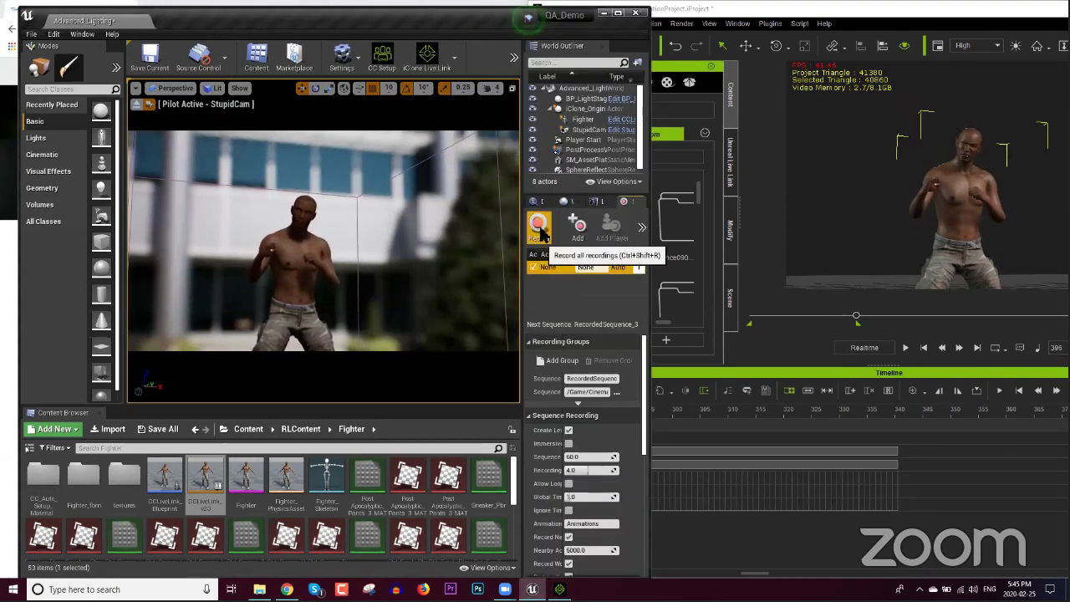
left_click(539, 232)
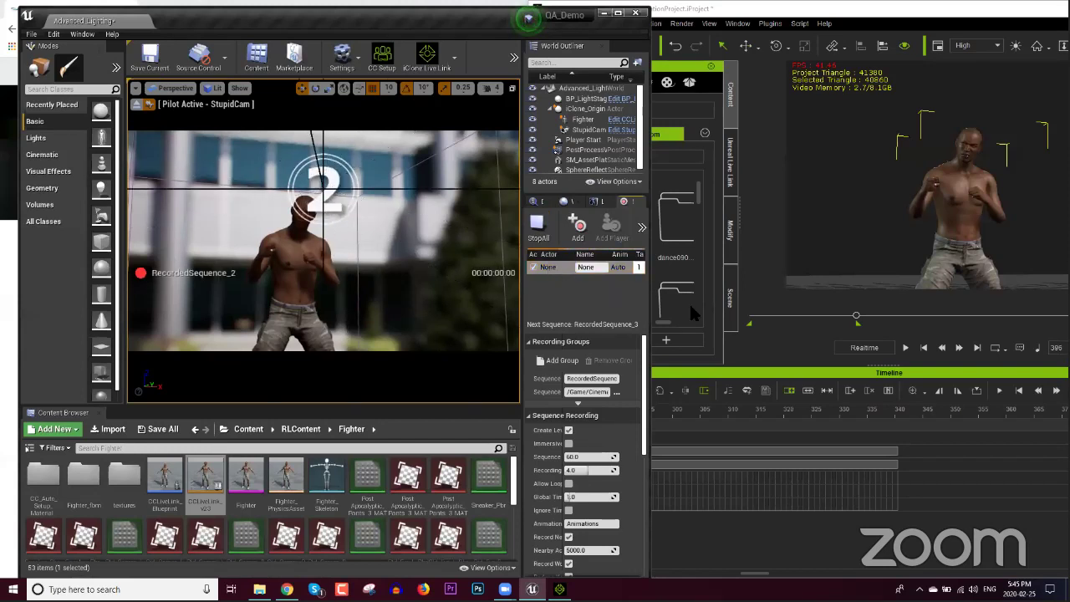
left_click(923, 347)
left_click(923, 347)
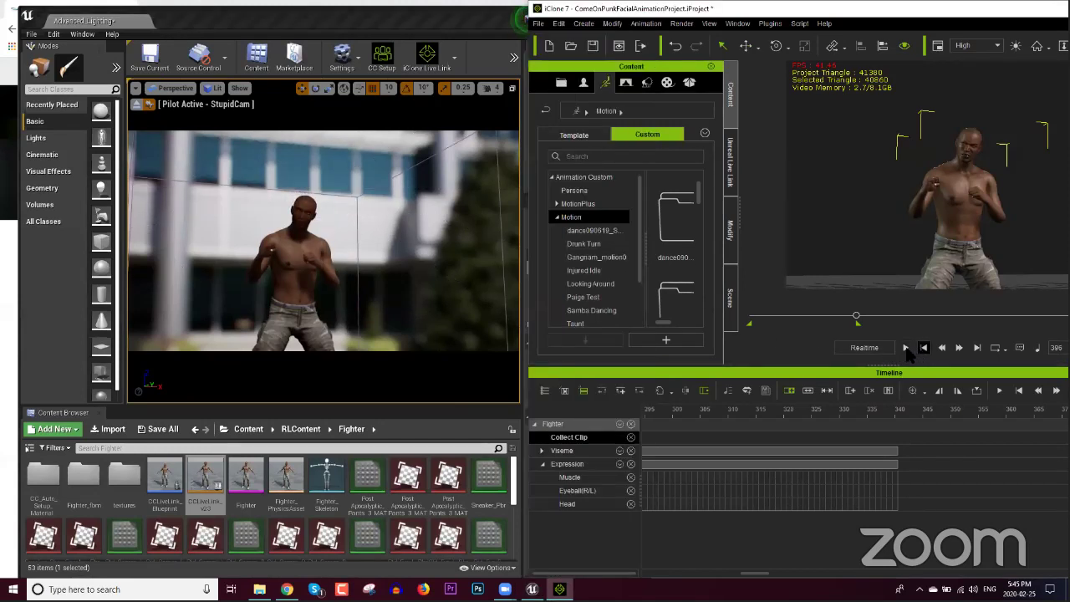
left_click(905, 347)
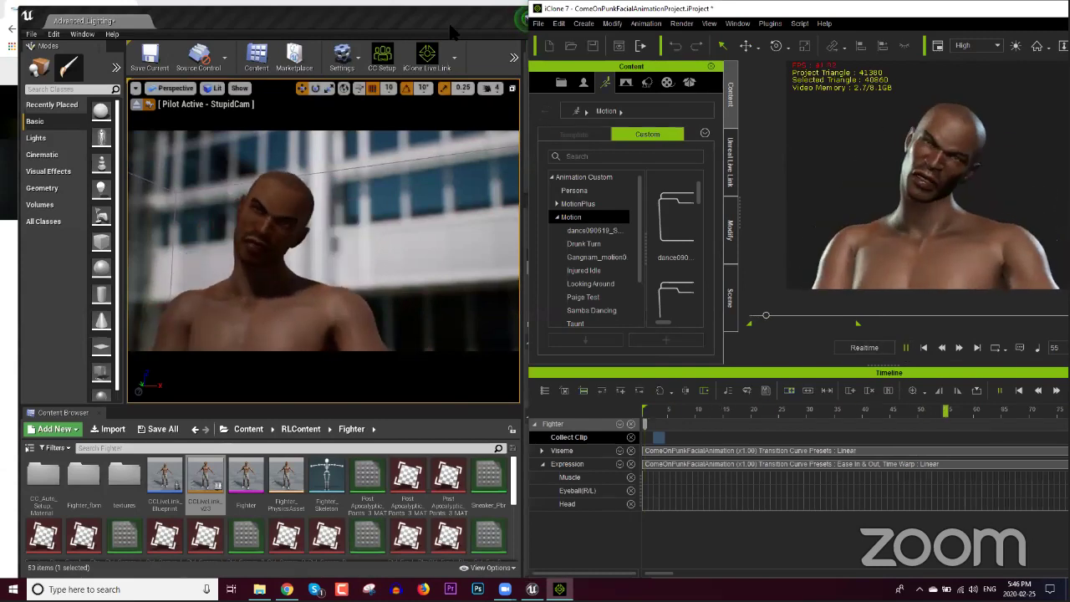
Return to Unreal during the iClone playback, start a further recording, and stop all recordings.
left_click(518, 243)
left_click(539, 226)
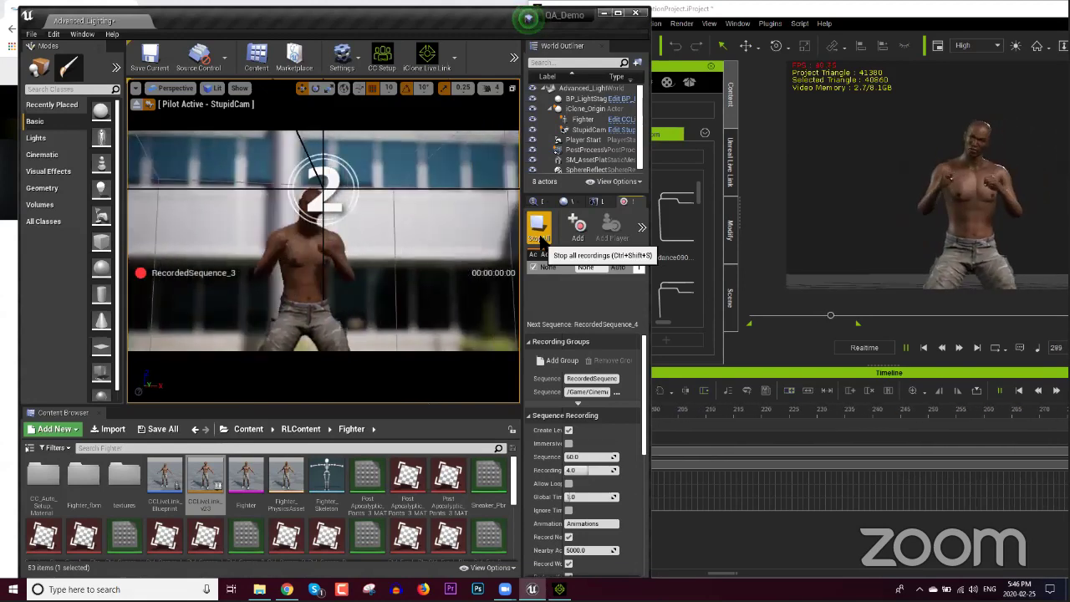
left_click(539, 236)
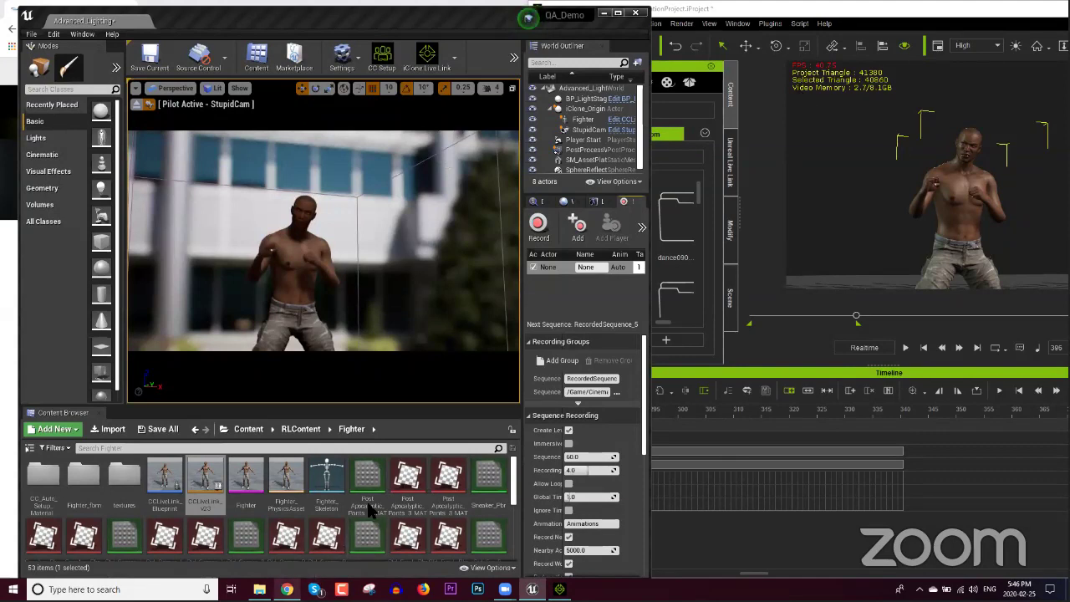
Switch to Chrome, open reallusion.com in a new tab, and view the customer service link among the Support options.
left_click(287, 589)
left_click(149, 9)
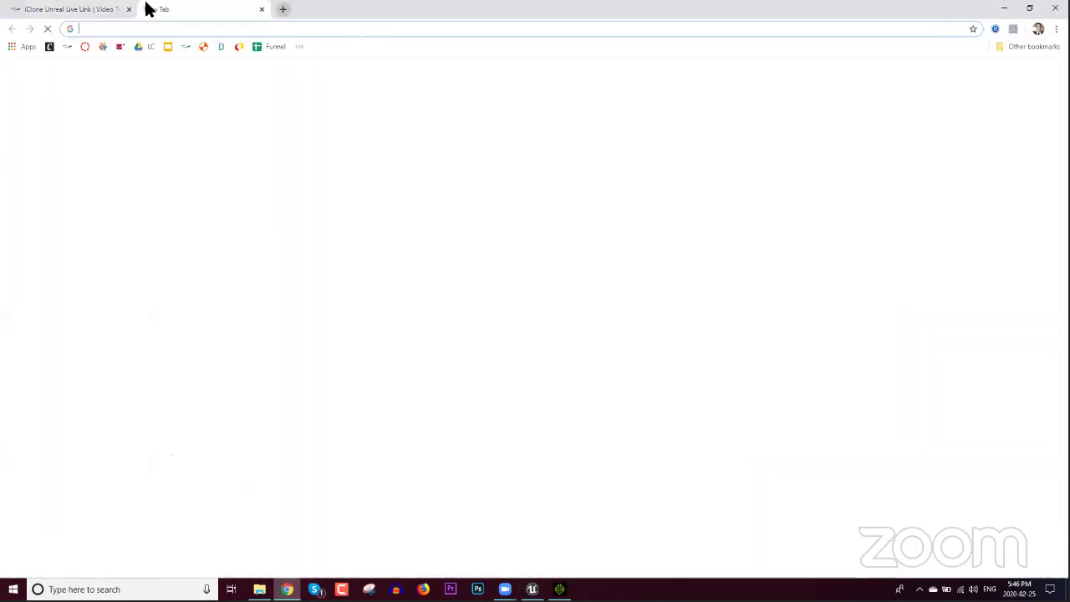
type("reallusion.com")
key("Return")
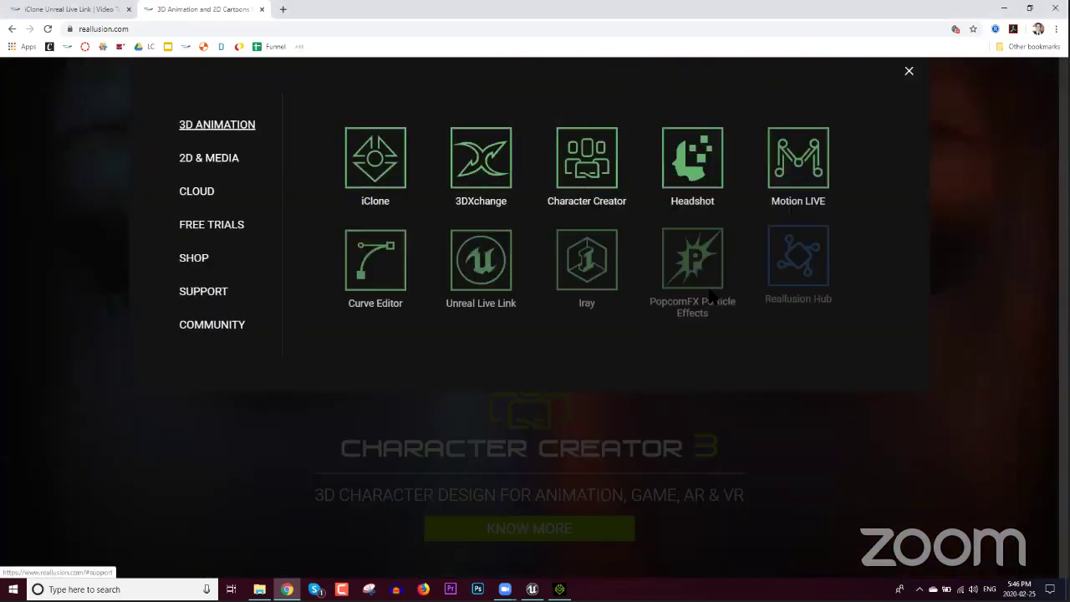
right_click(606, 232)
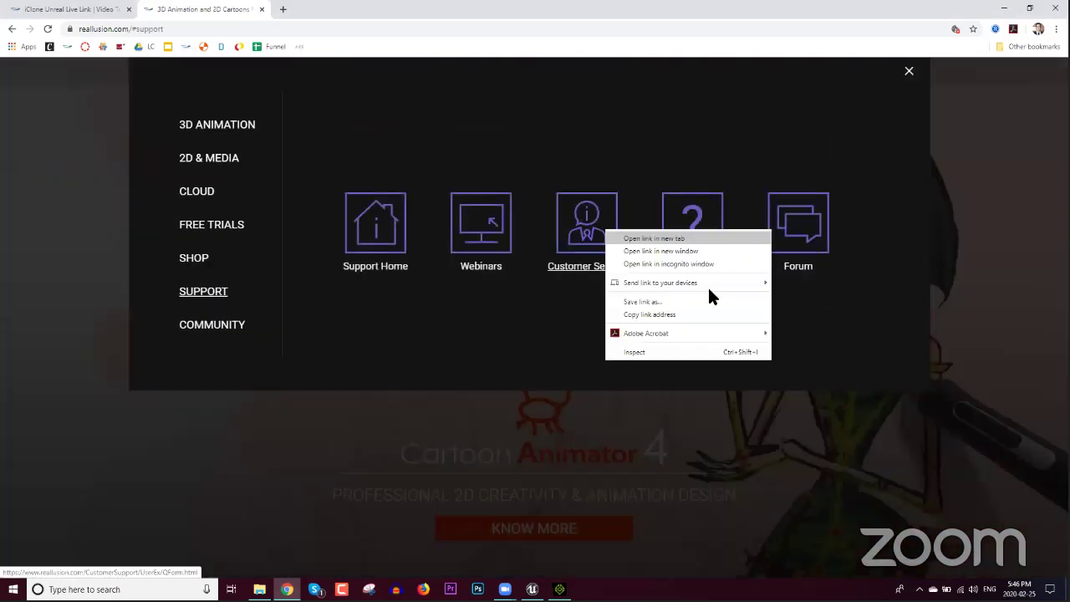
key("Escape")
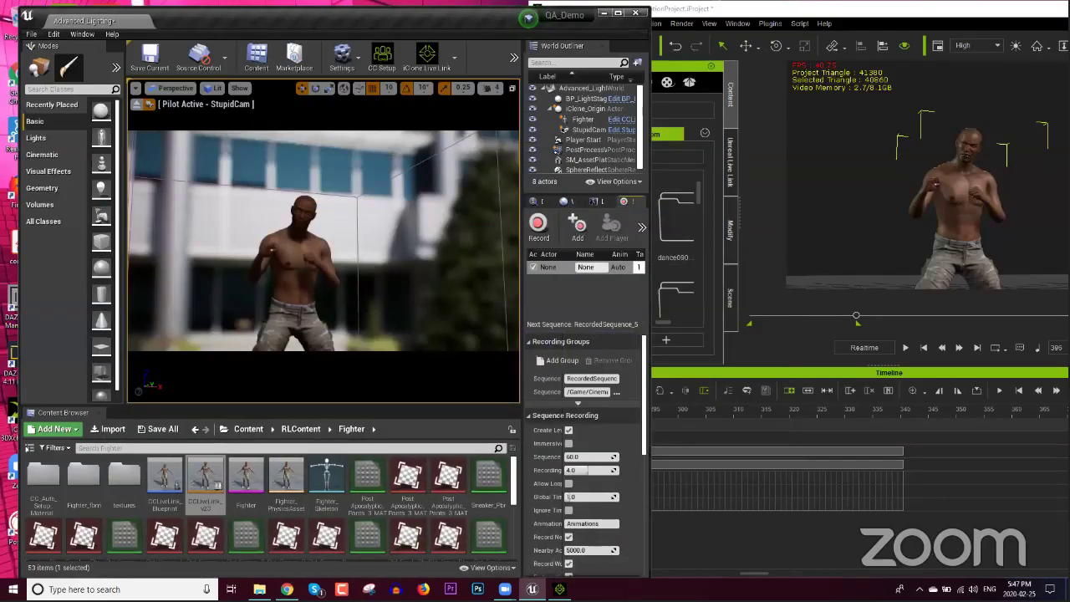
Switch to iClone and open Reallusion Hub to view the installed products and plug-ins.
left_click(505, 589)
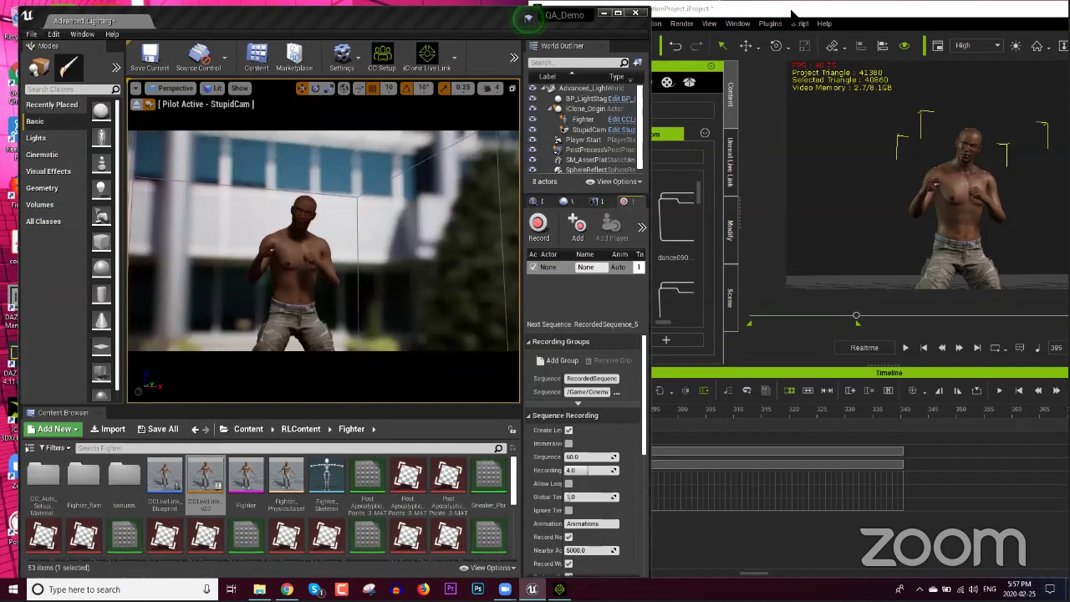
left_click(792, 13)
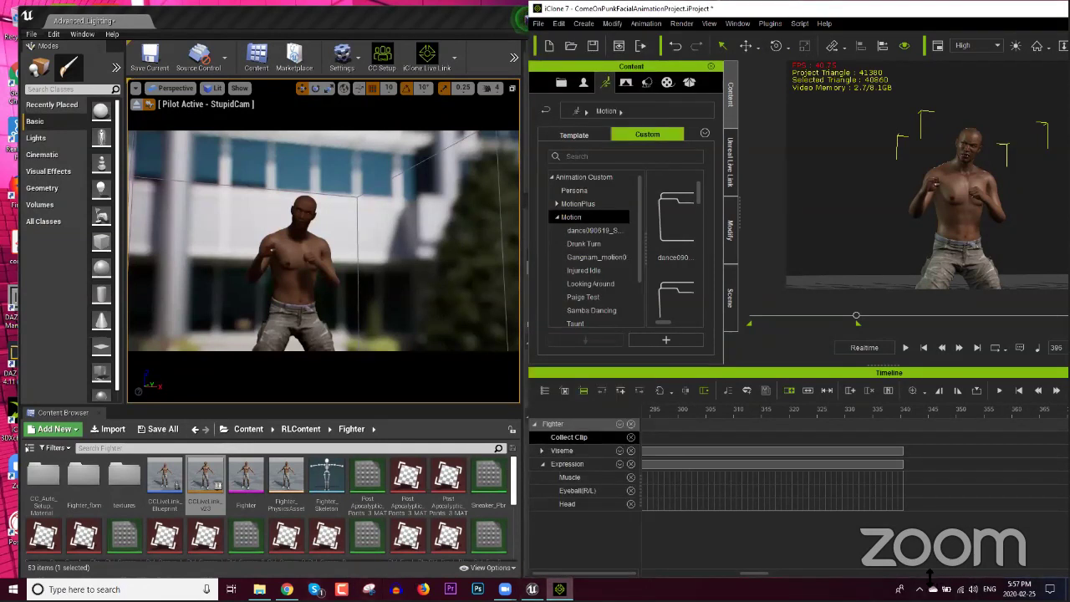
left_click(901, 589)
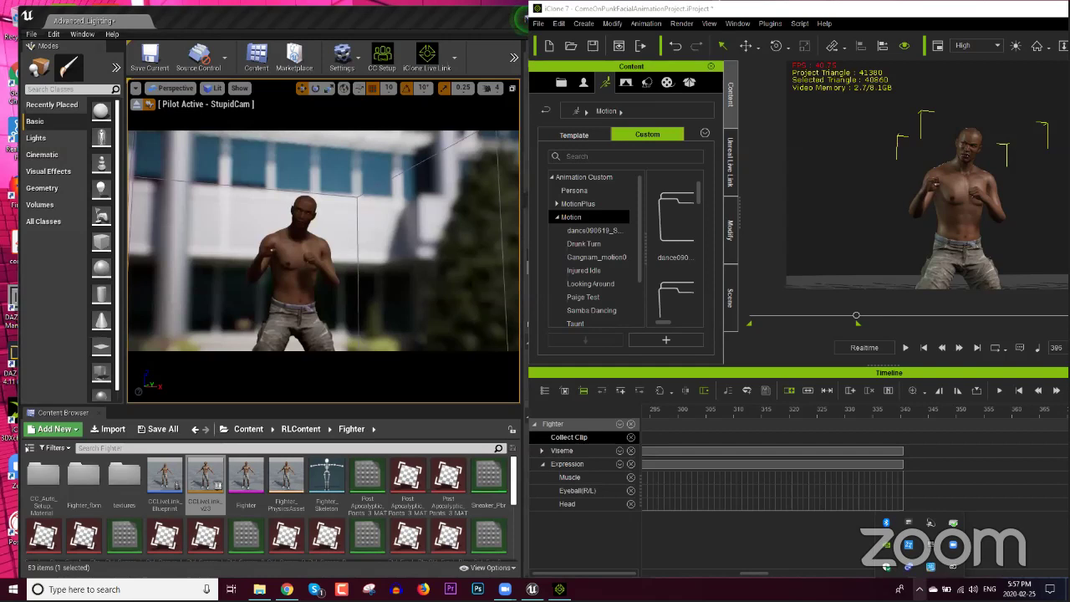
left_click(909, 545)
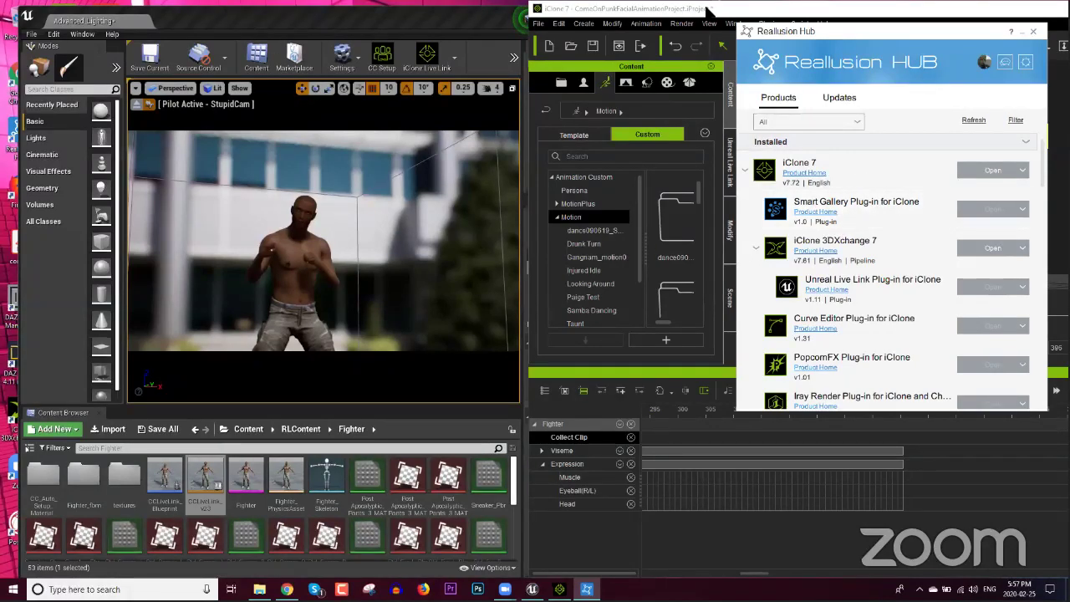
Maximize the iClone window, view the available plugins and the Smart Gallery options, and close the list.
left_click(706, 7)
double_click(706, 7)
left_click(241, 18)
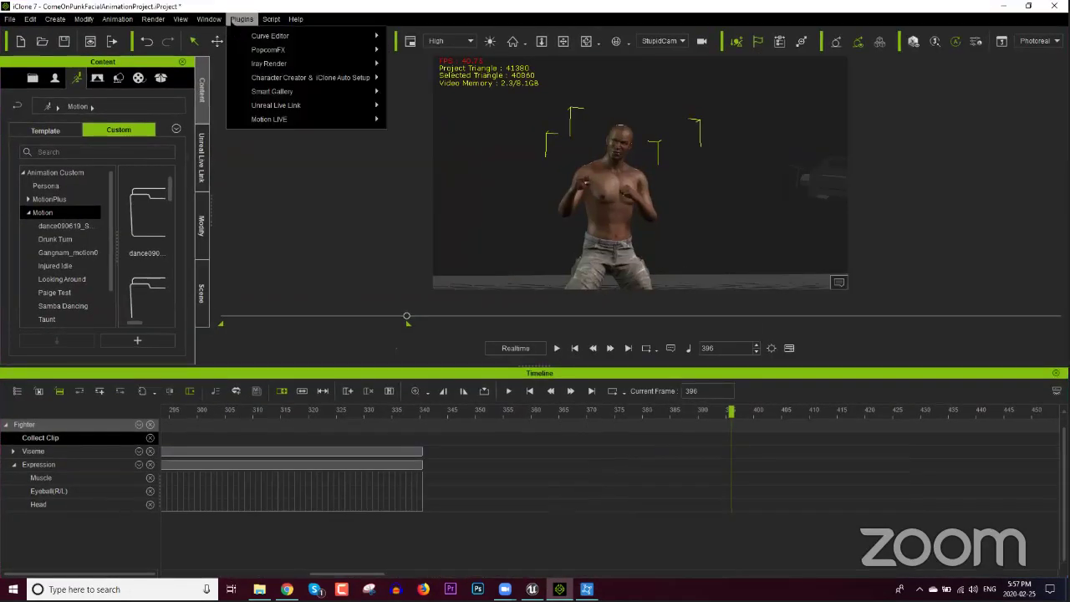
mouse_move(276, 91)
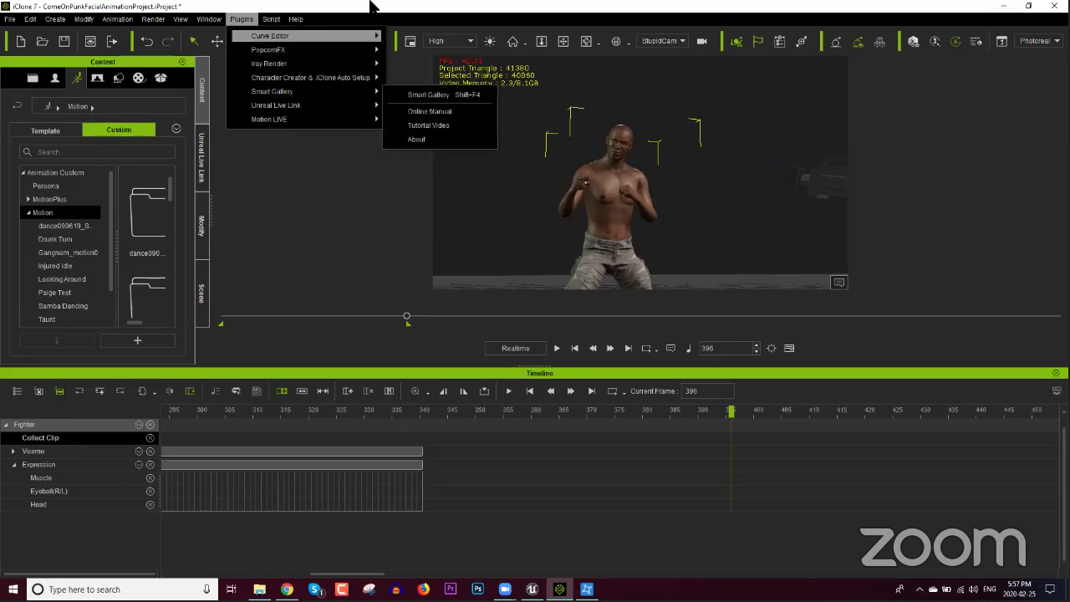
left_click(432, 60)
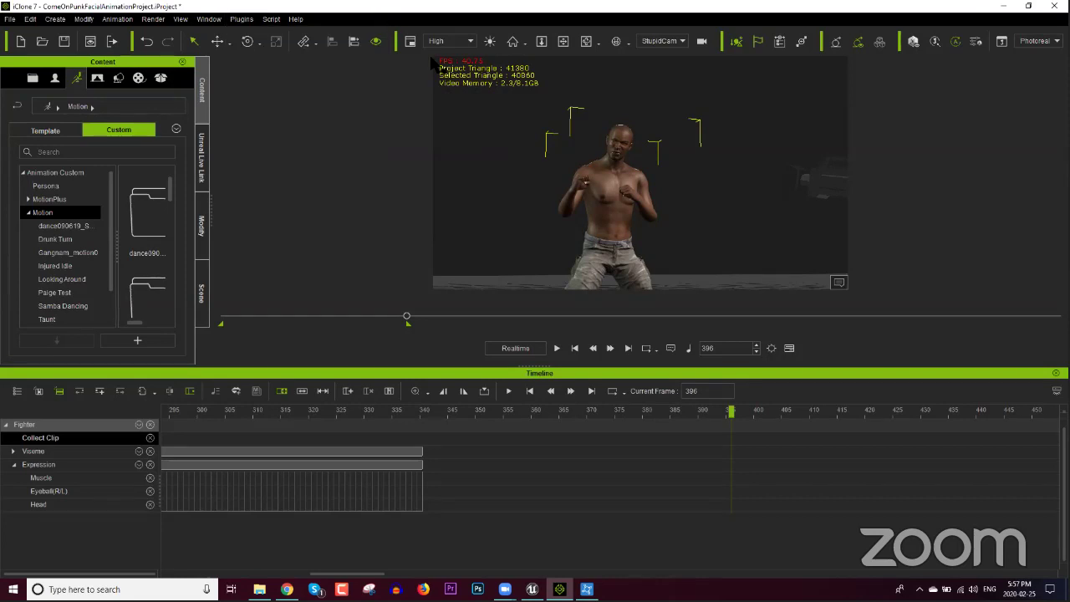